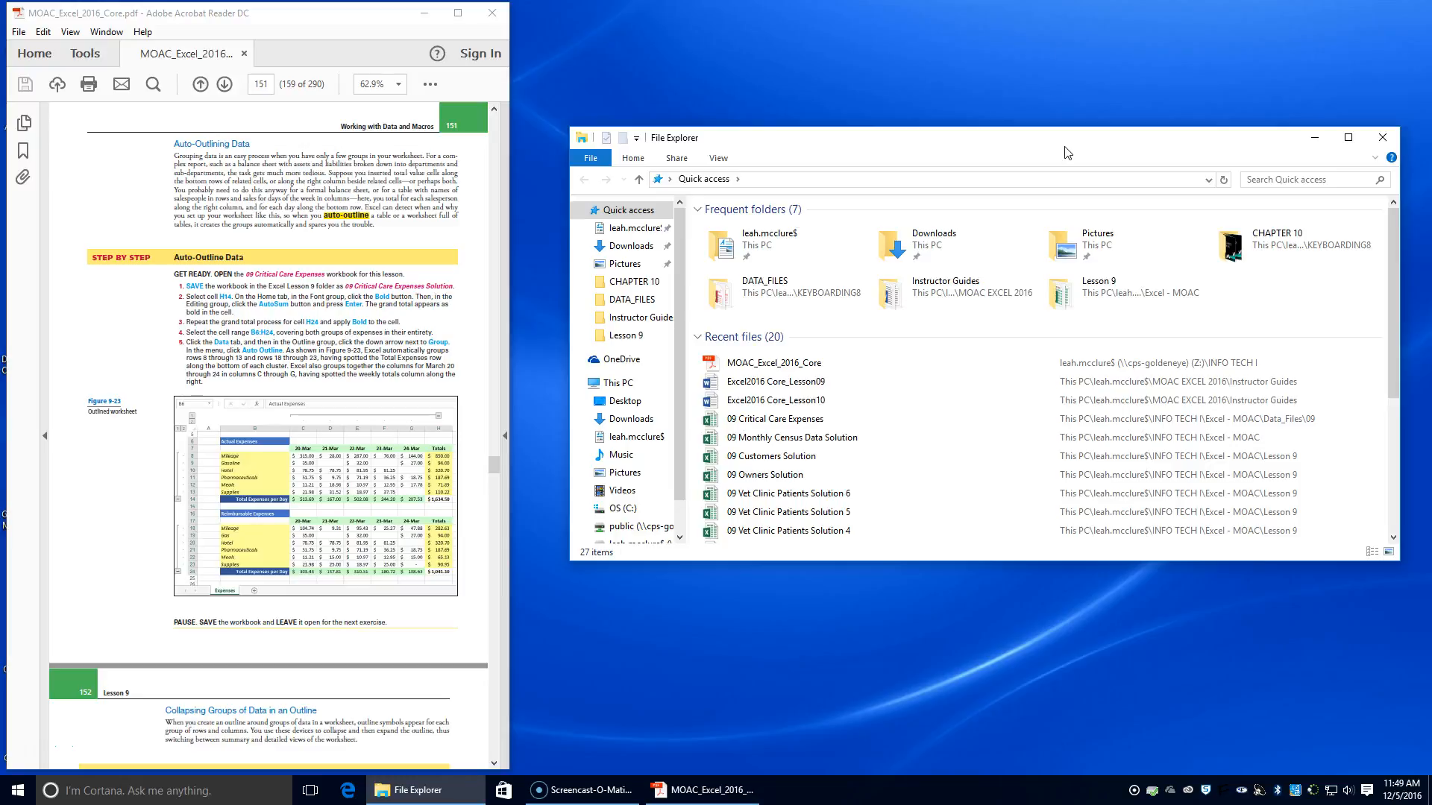
Open the MOAC_Excel_2016_Core PDF at page 151 and hide its side panes to enlarge the page
left_click(765, 363)
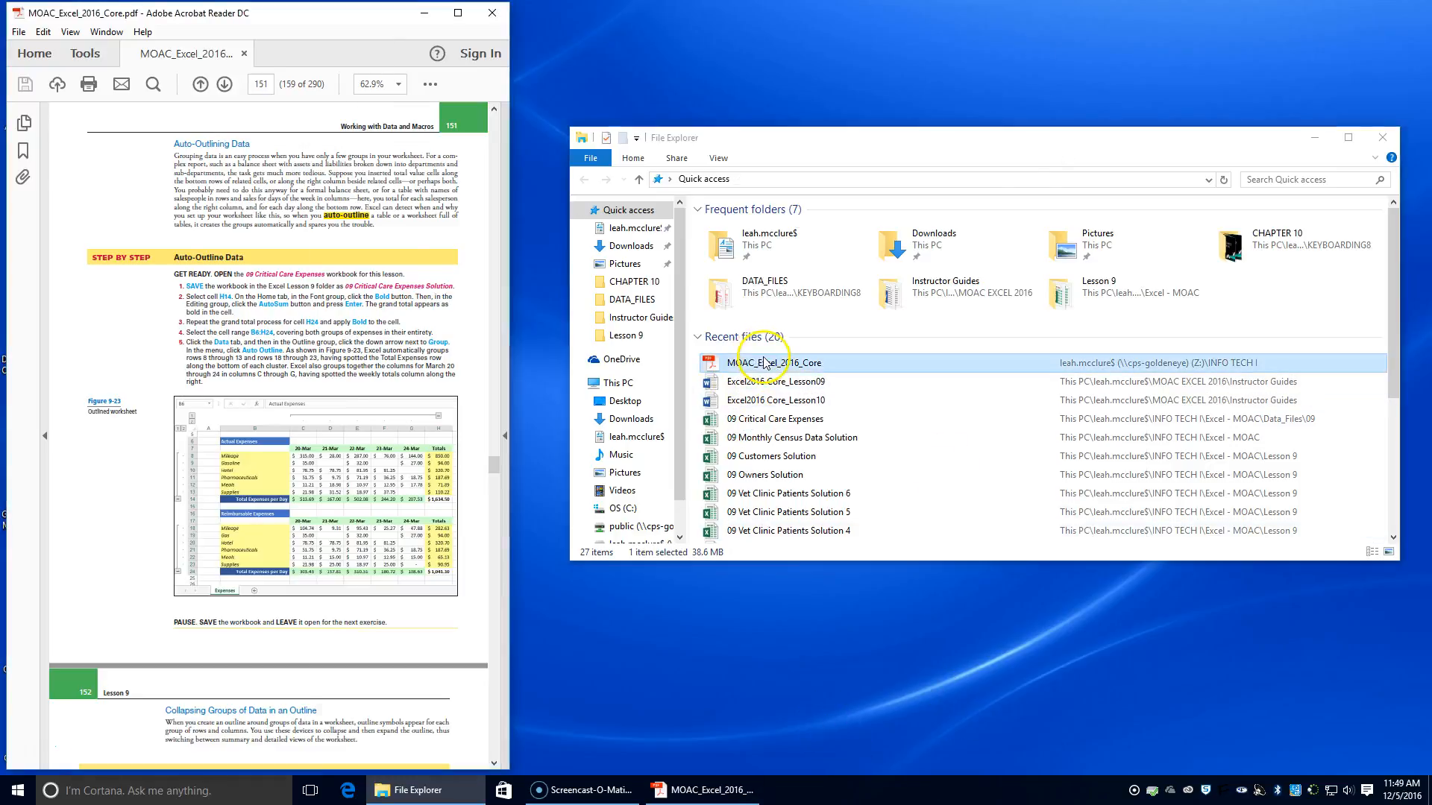
double_click(764, 363)
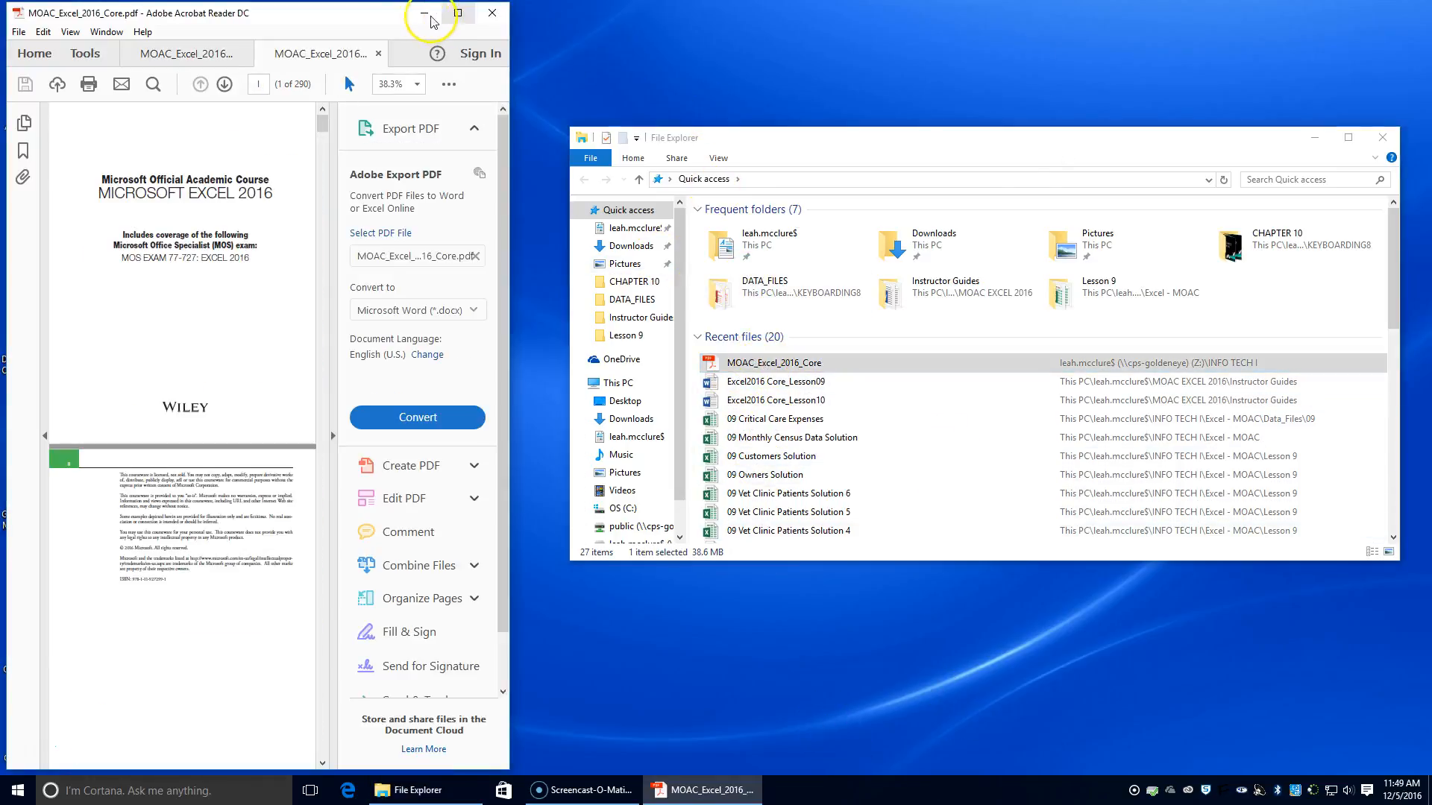
left_click(260, 84)
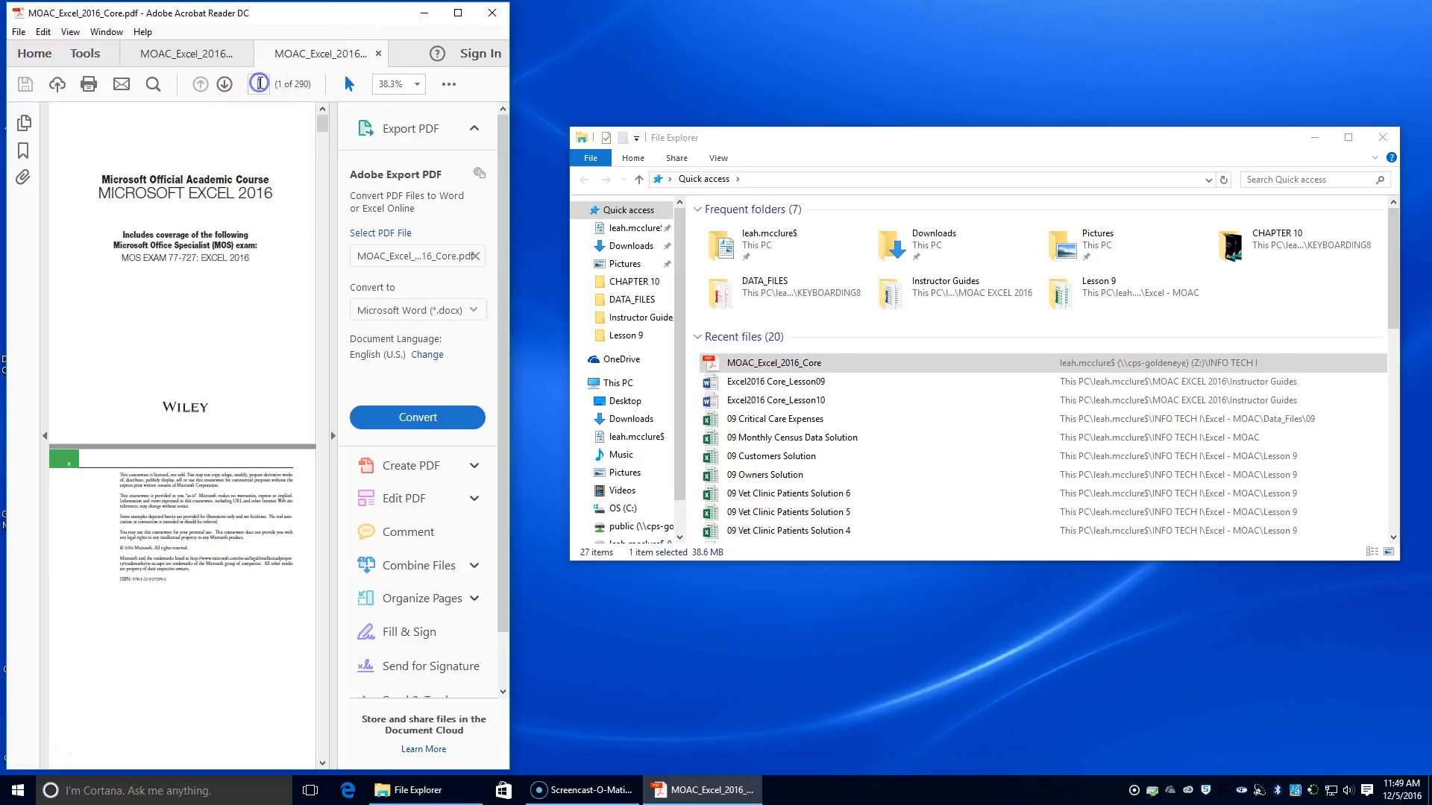
type("151")
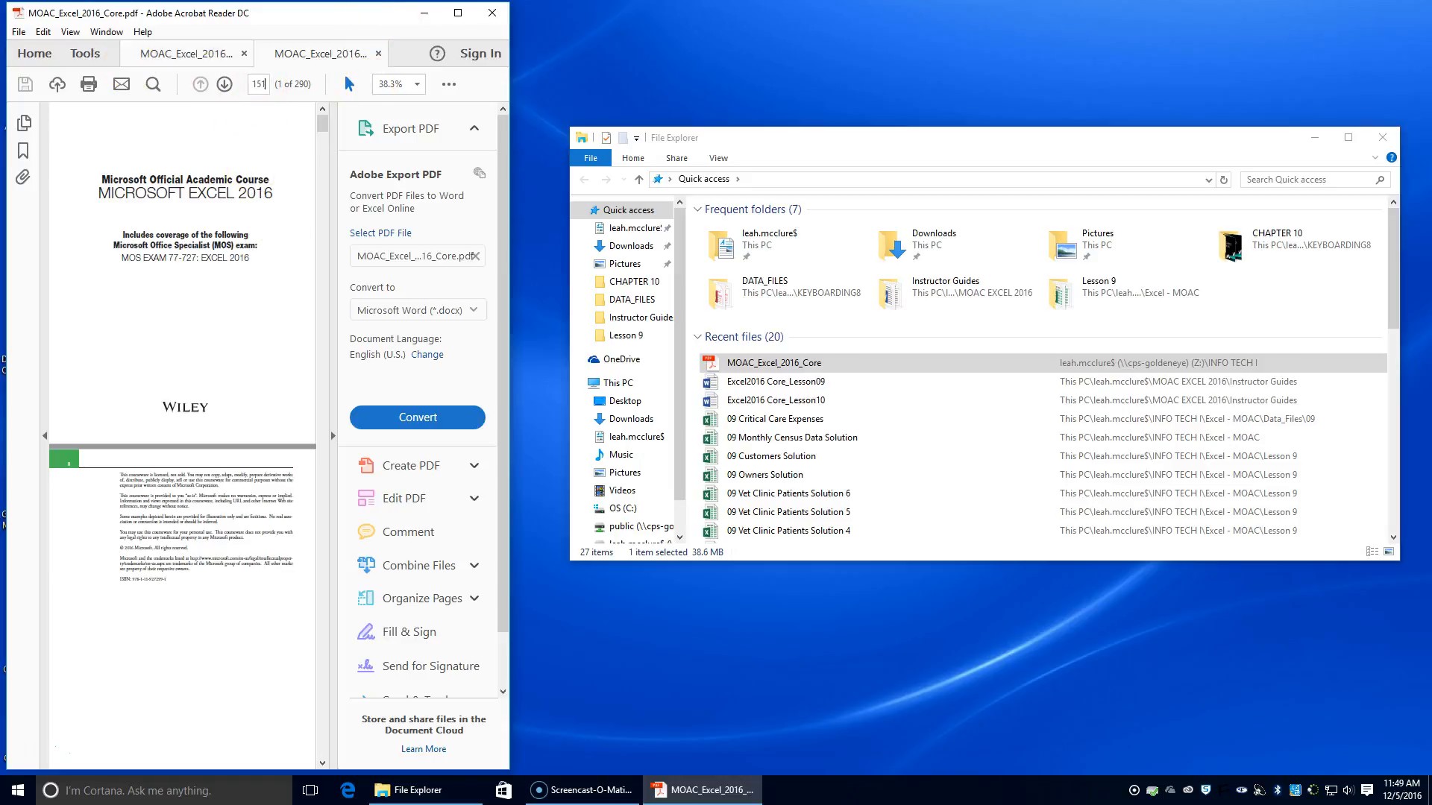
key("Return")
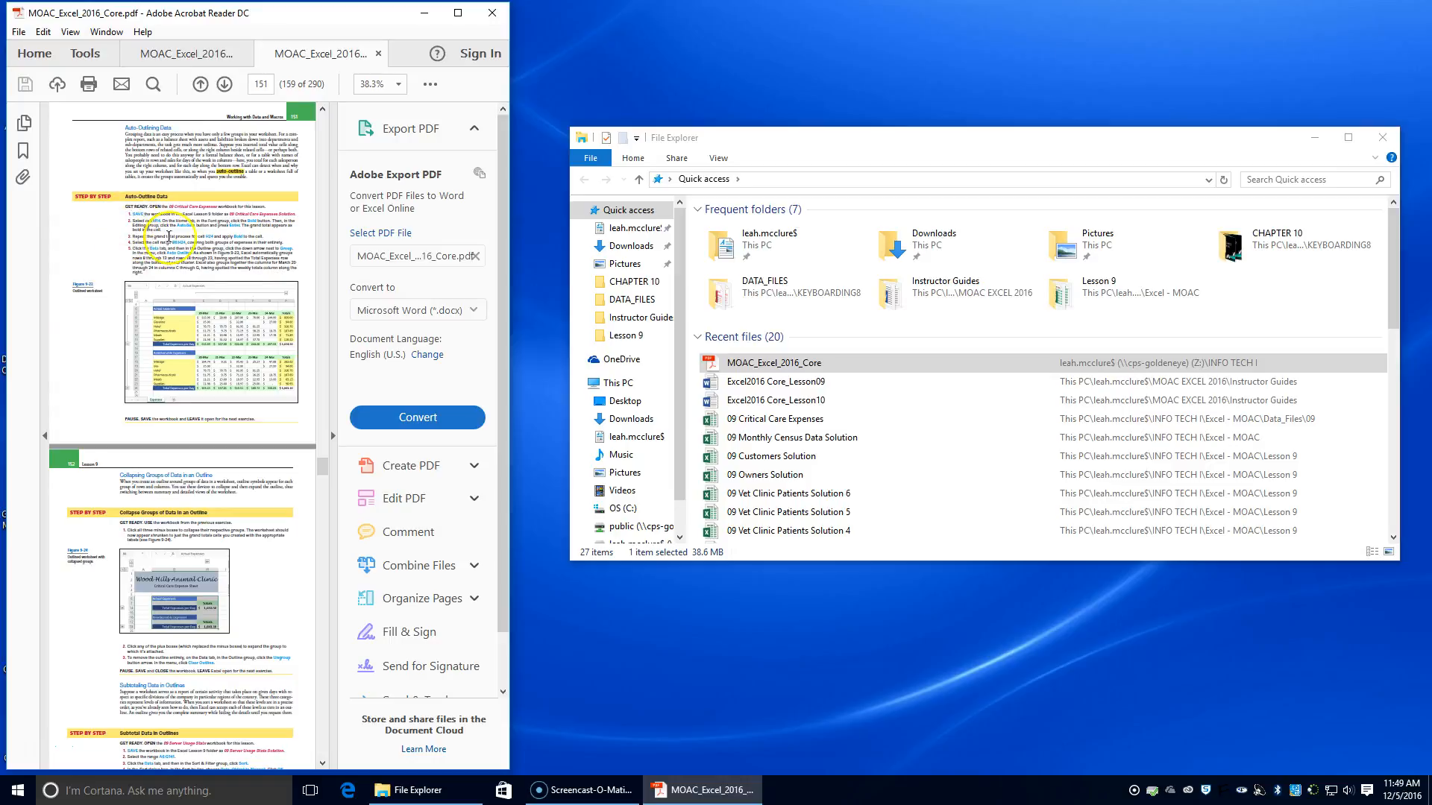
left_click(337, 331)
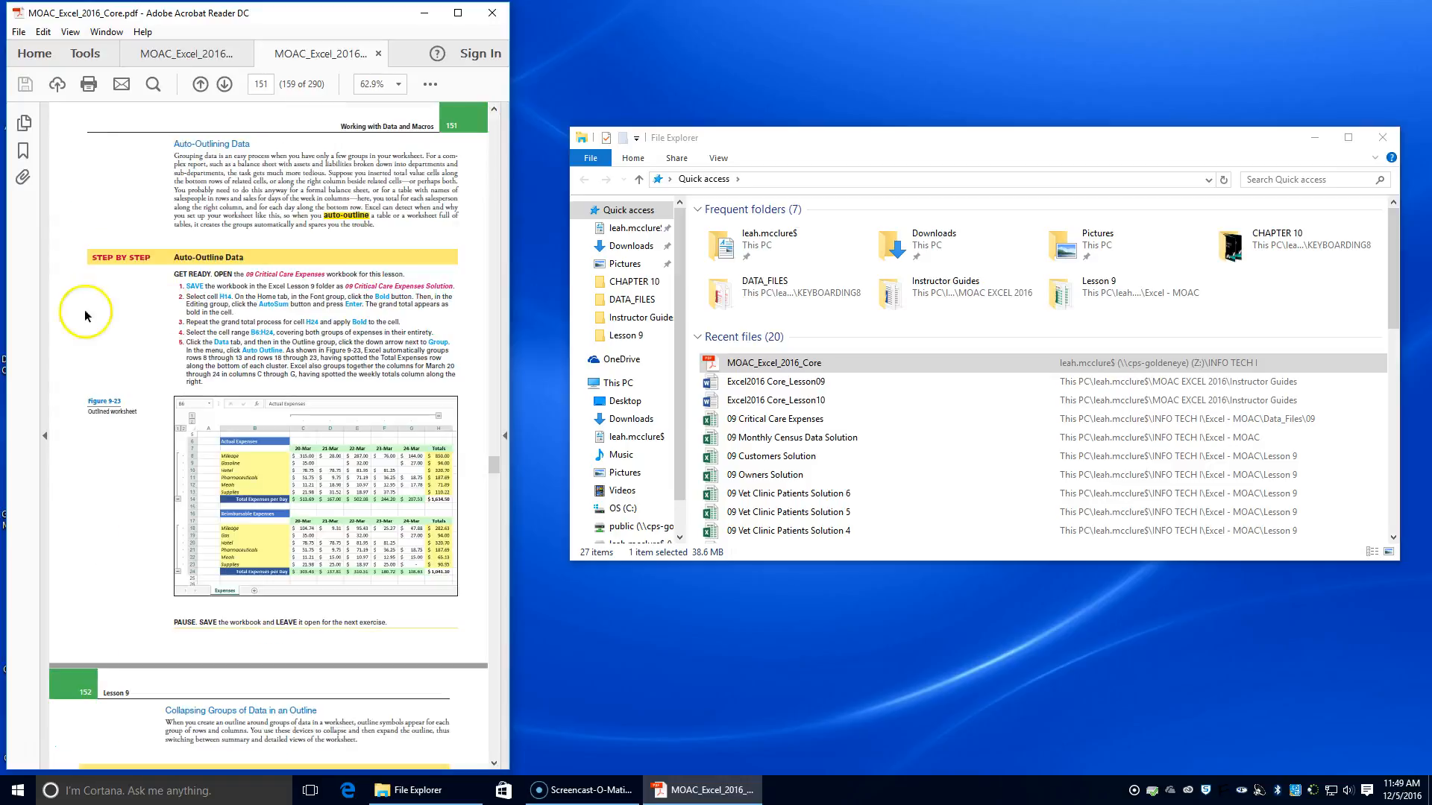
left_click(41, 342)
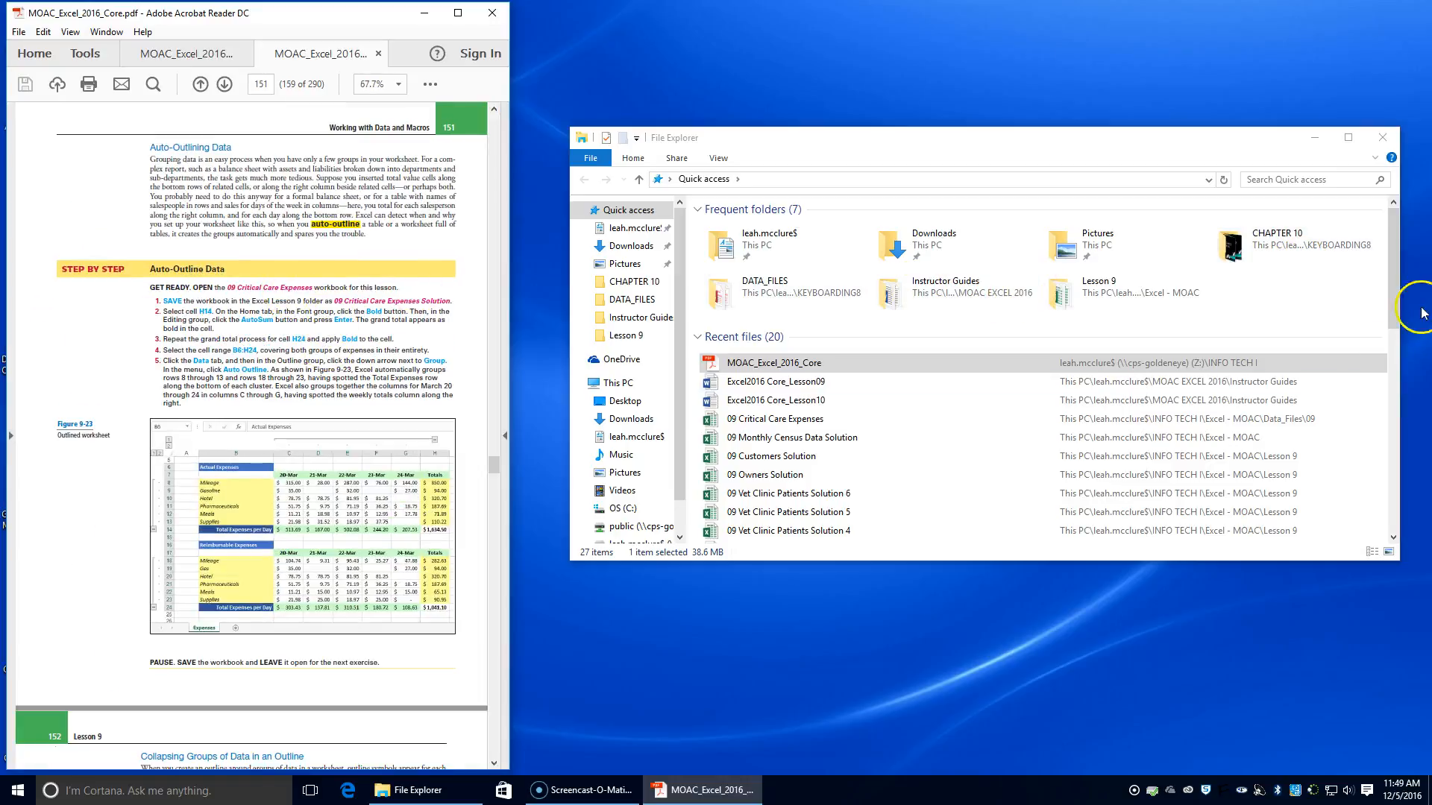
Open the 09 Critical Care Expenses workbook from INFO TECH I > Excel - MOAC > Data_Files > 09
left_click(792, 364)
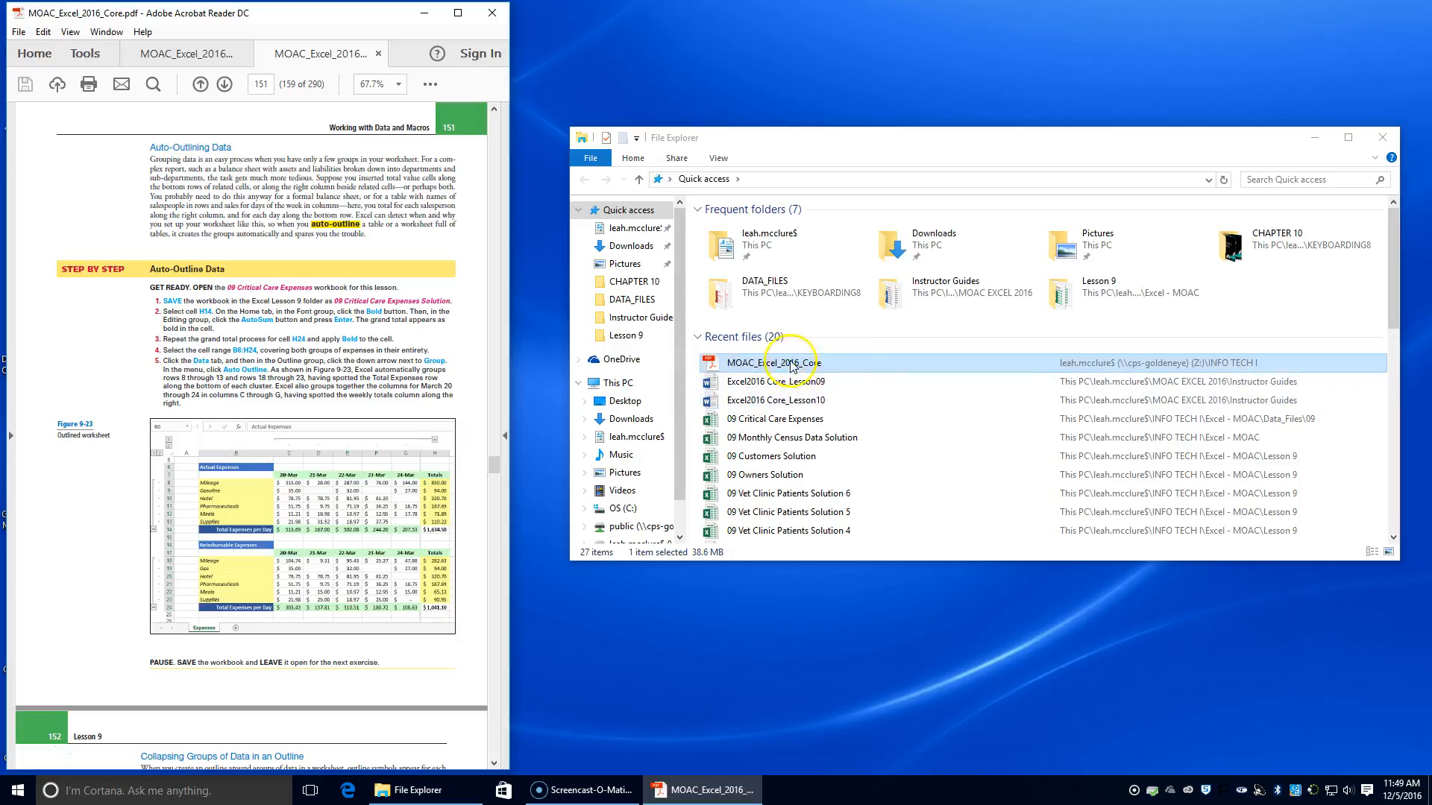
double_click(753, 246)
double_click(755, 528)
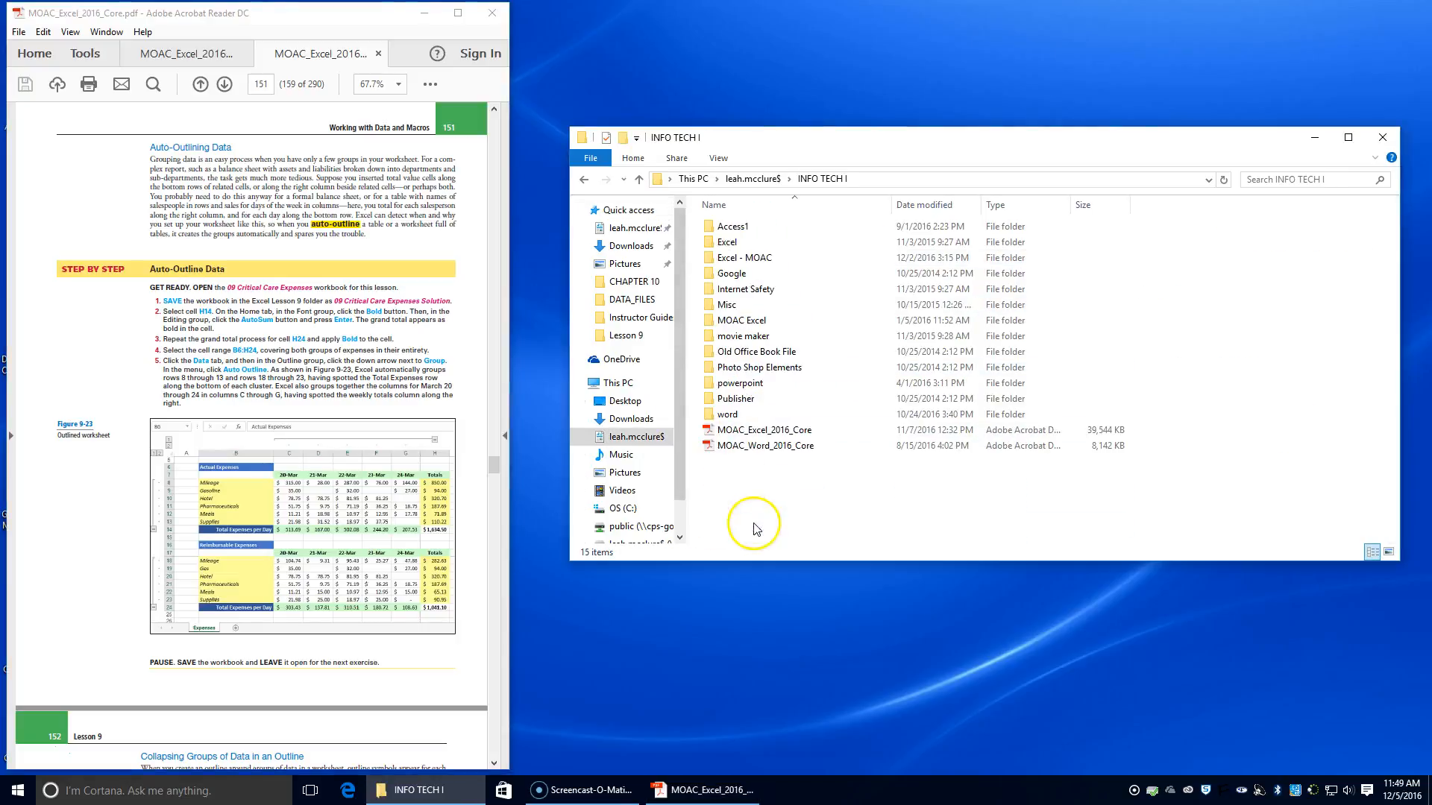
double_click(735, 226)
double_click(733, 231)
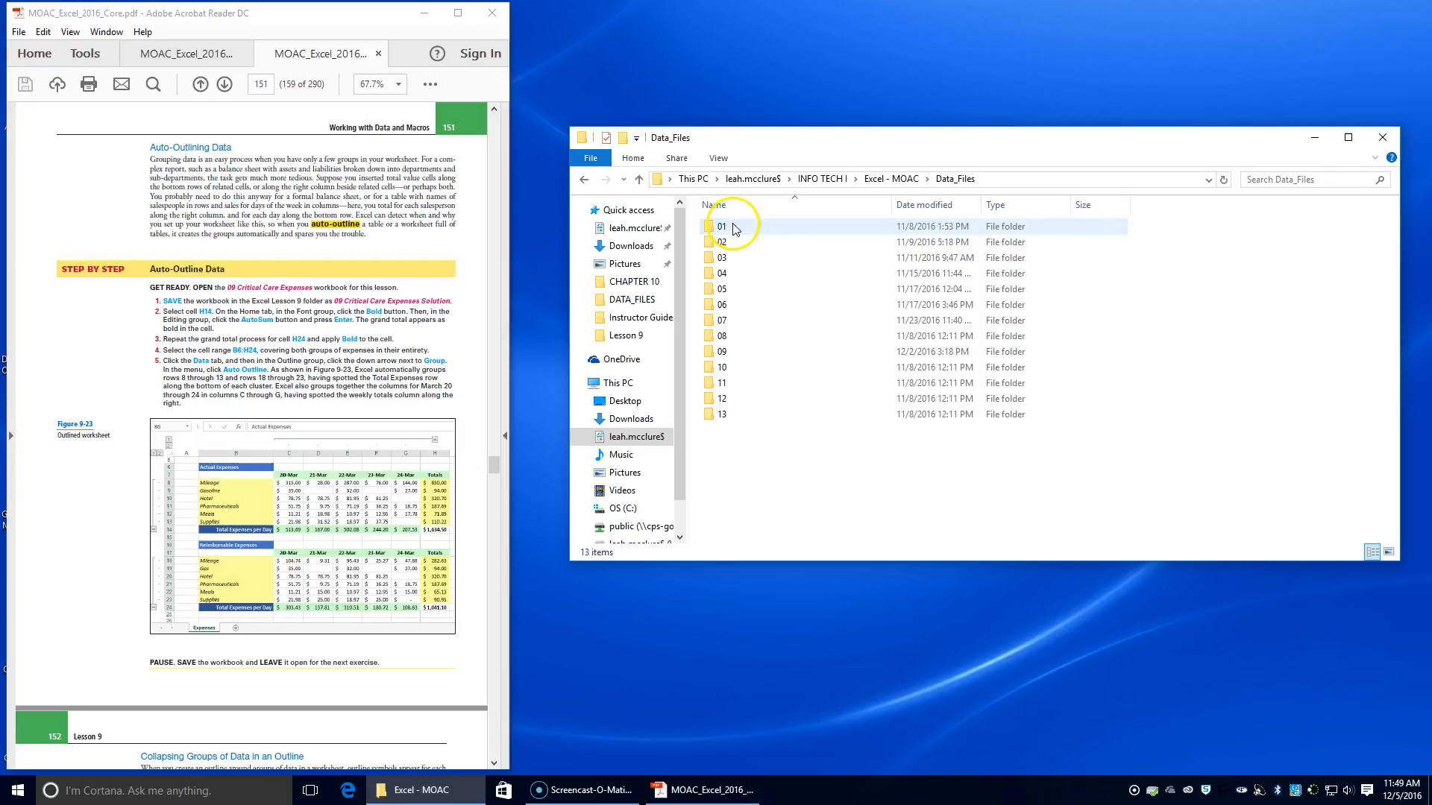
double_click(733, 352)
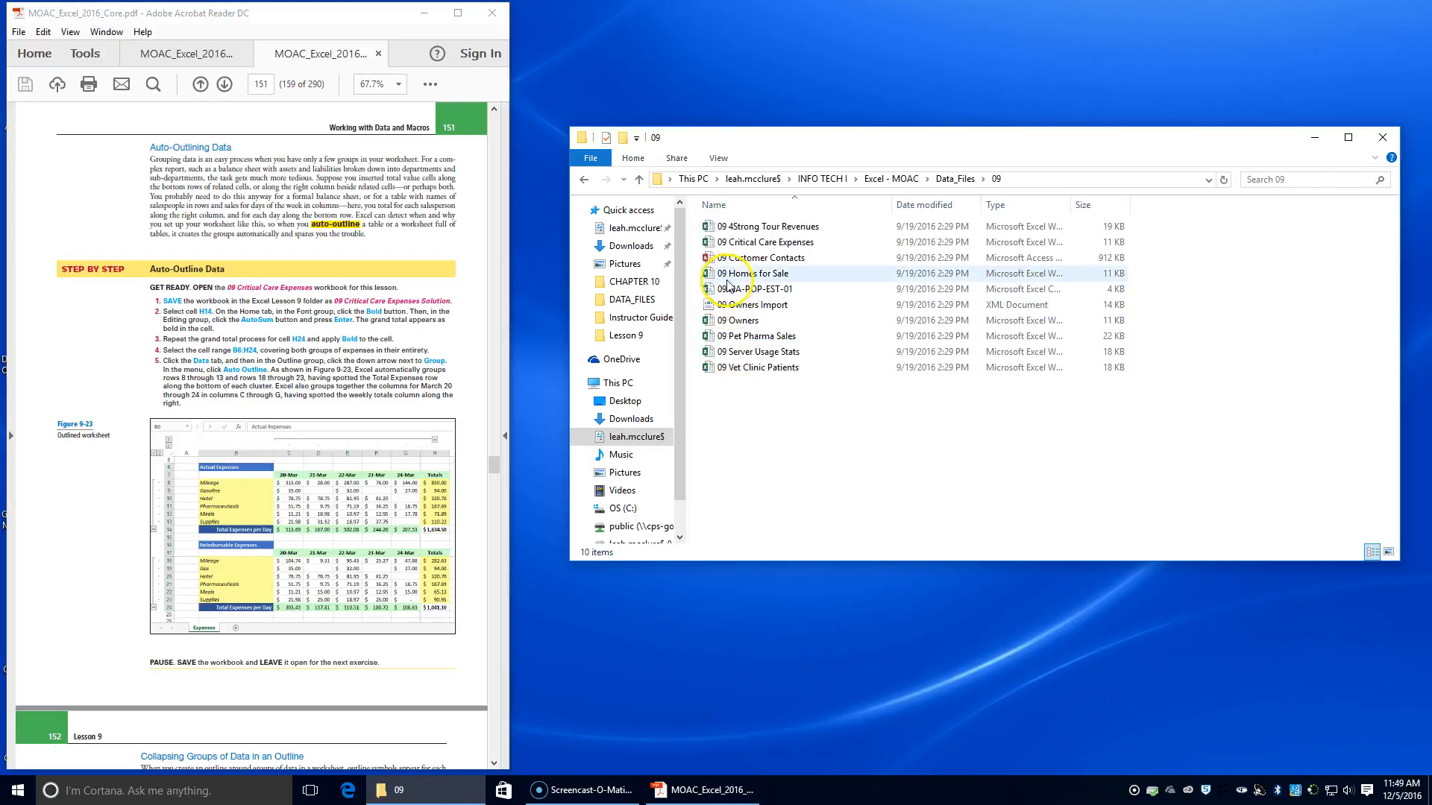
double_click(750, 244)
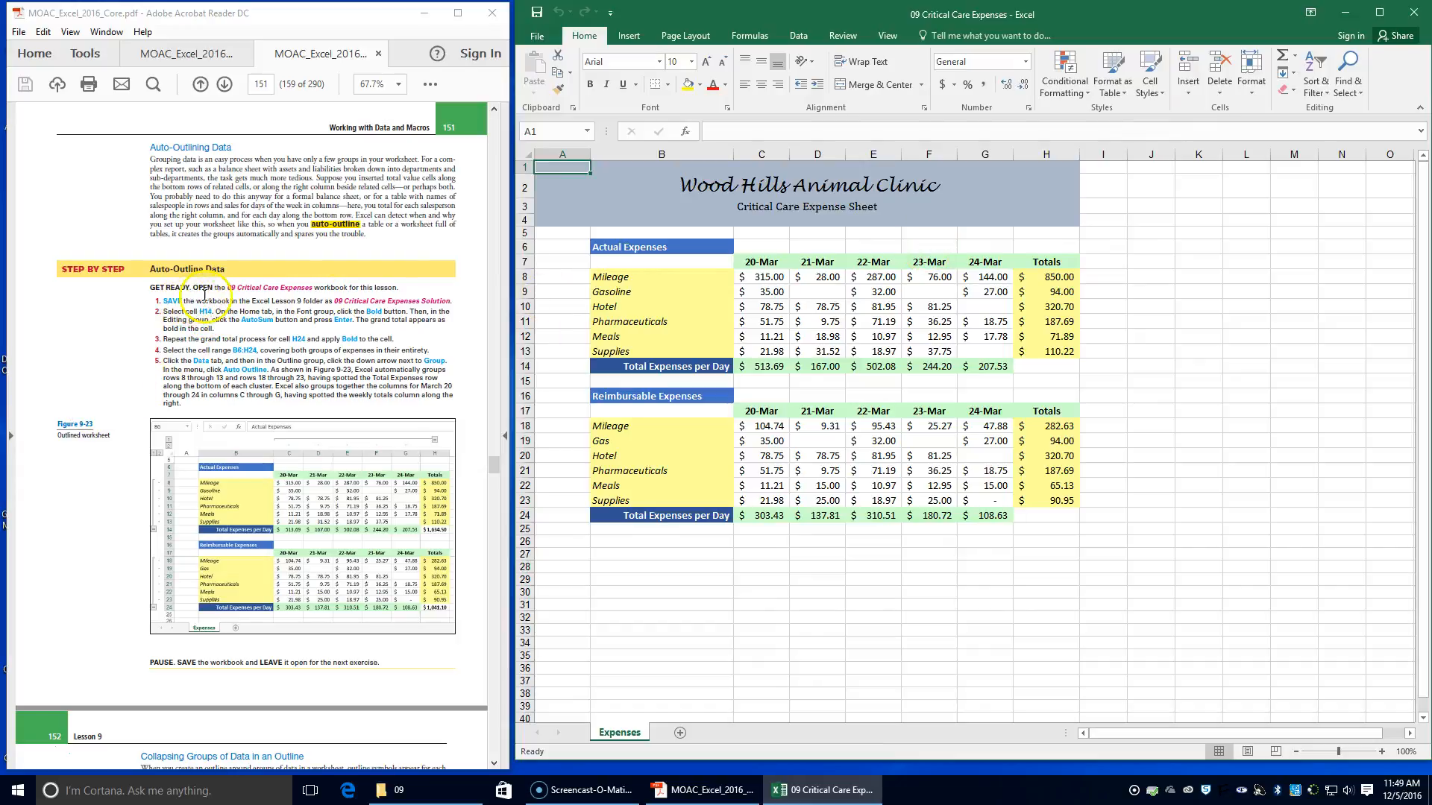
Save a copy of the workbook in the Lesson 9 folder as 09 Critical Care Expenses Solution
left_click(538, 36)
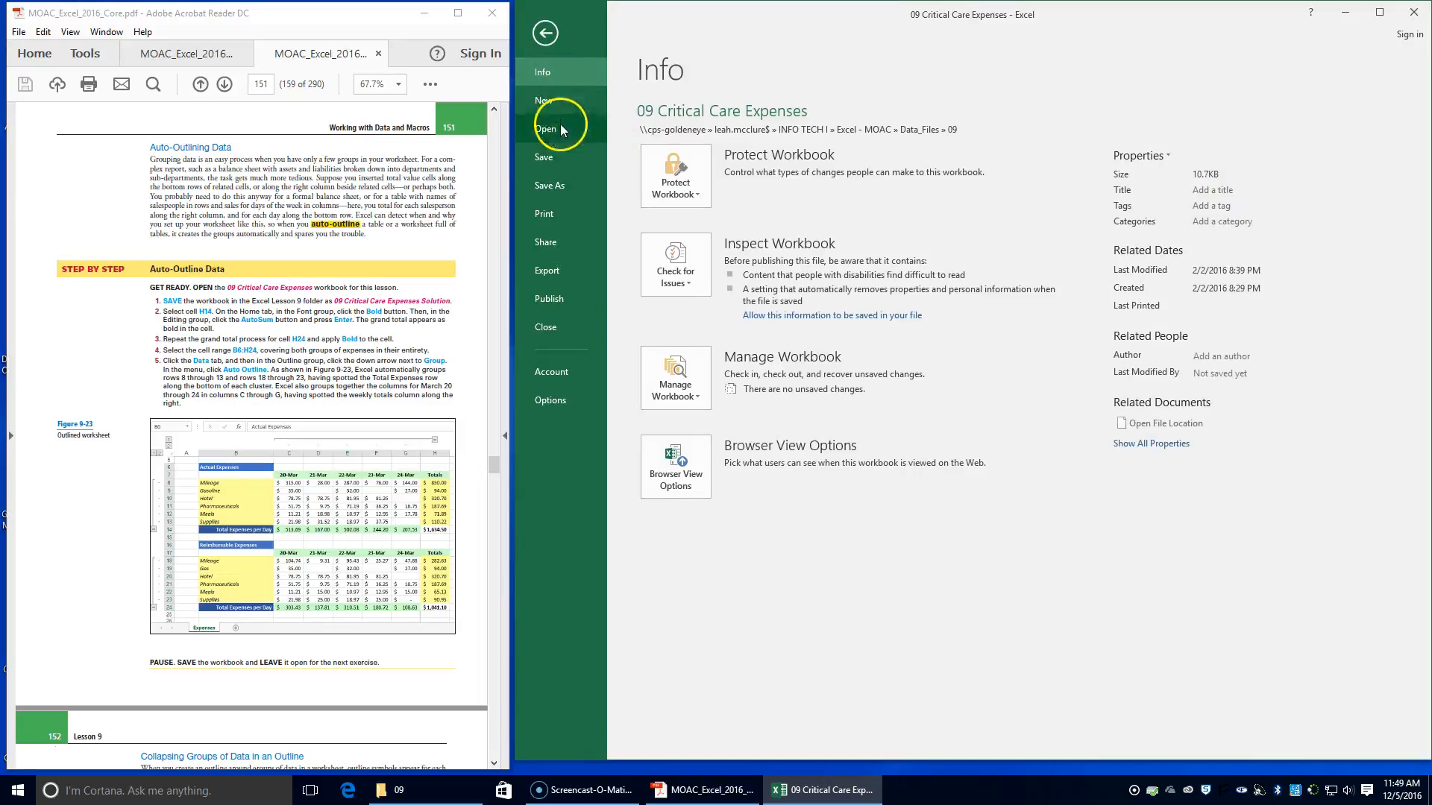
left_click(548, 185)
left_click(962, 261)
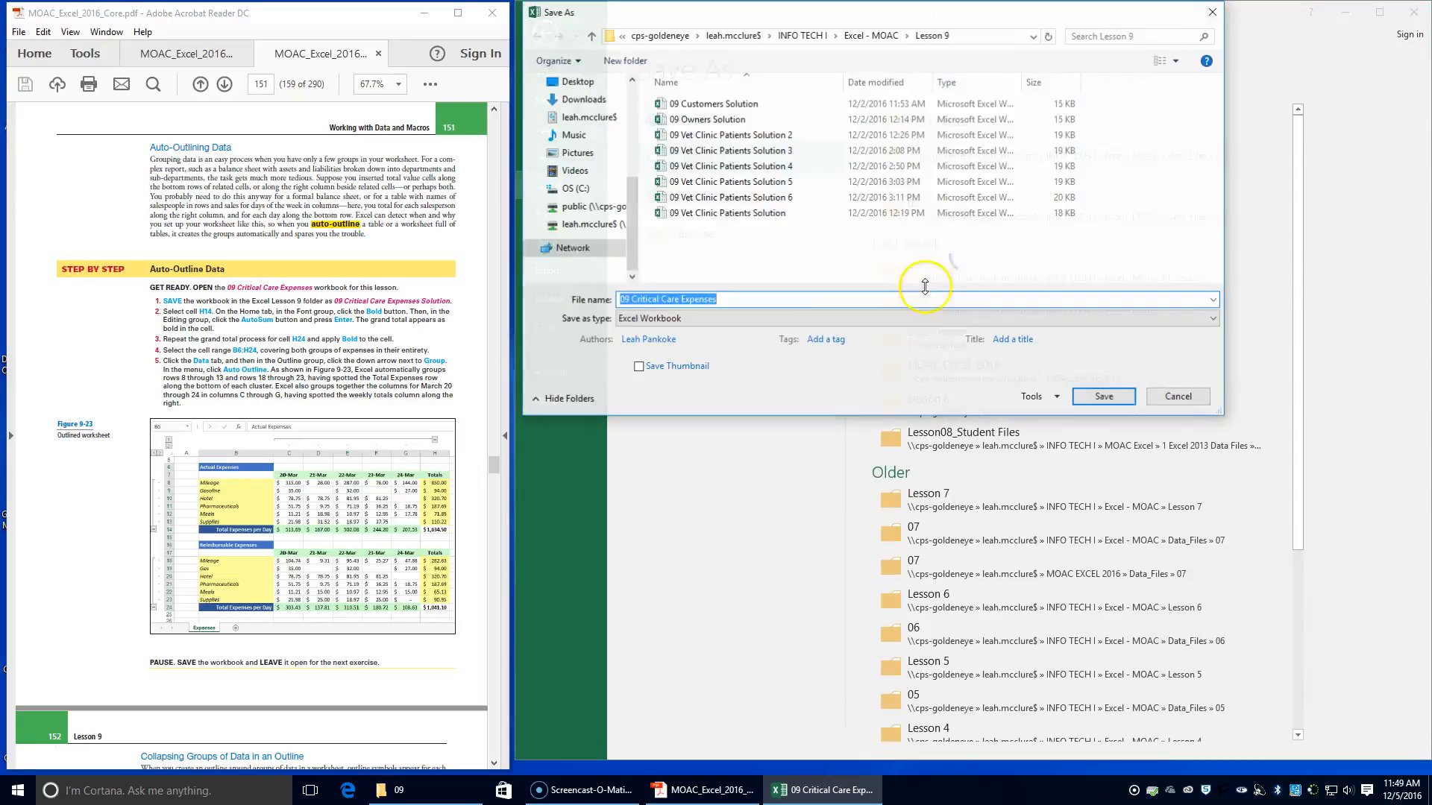
left_click(735, 302)
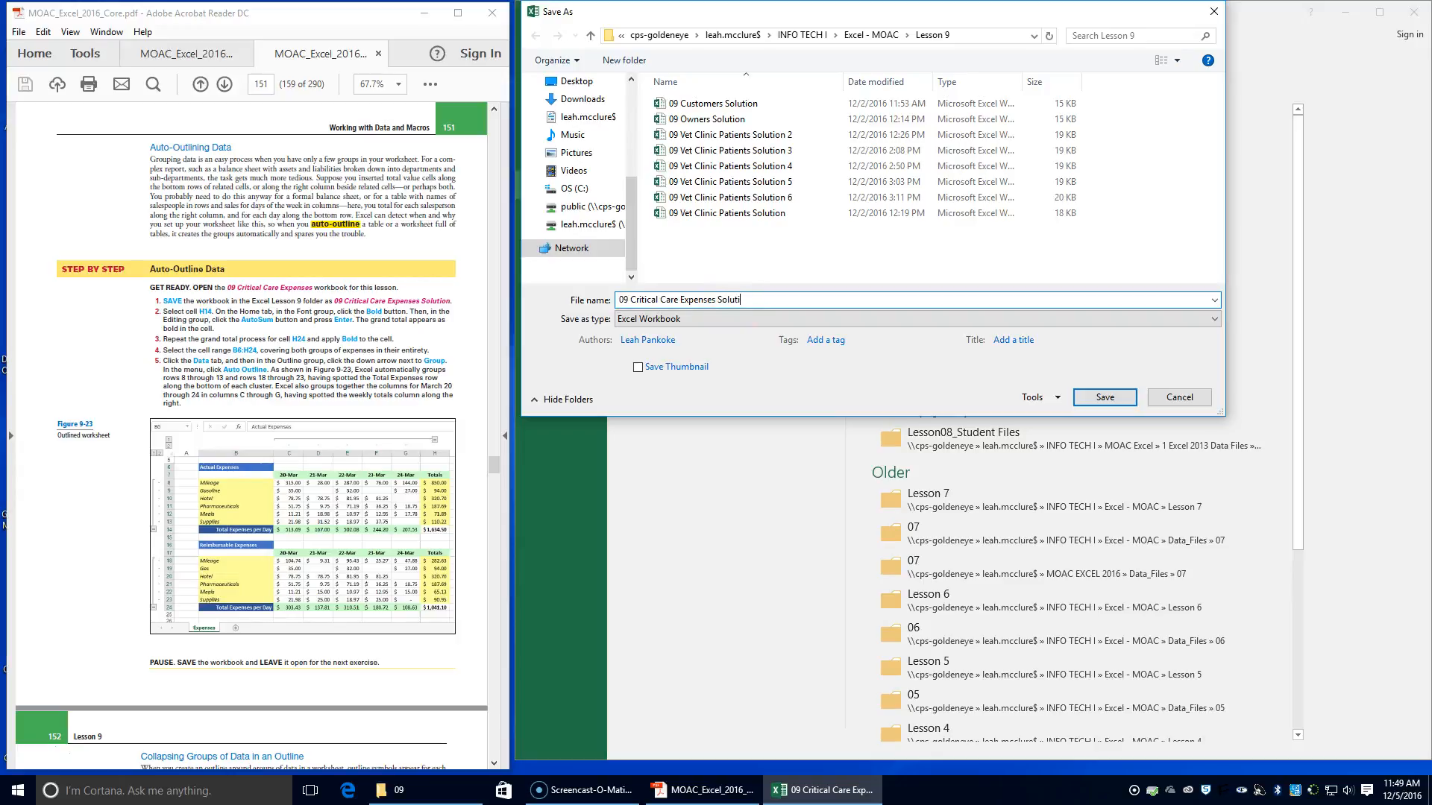
key("Return")
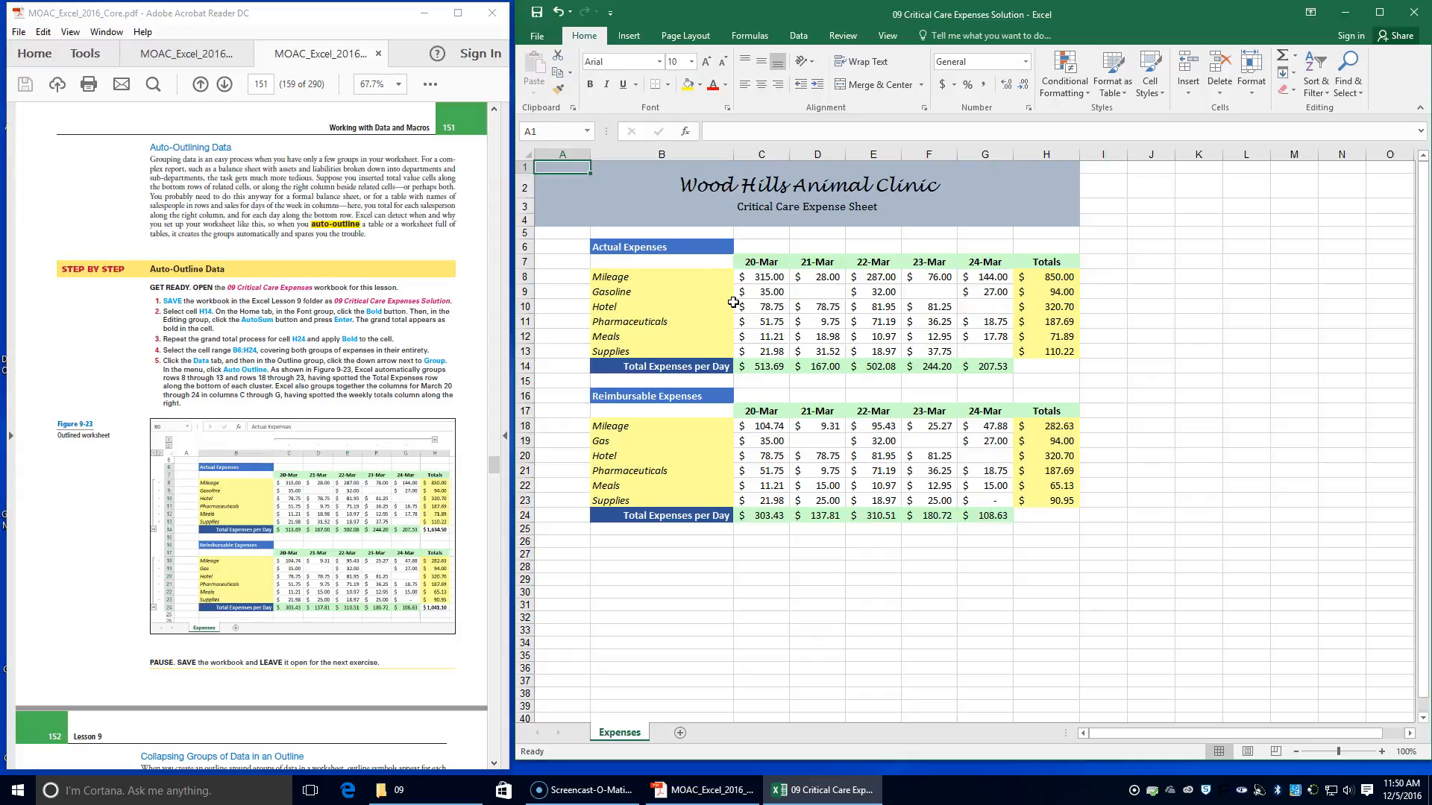
Apply bold to cell H14 and enter an AutoSum of H8:H13 as the actual expenses grand total
left_click(1072, 369)
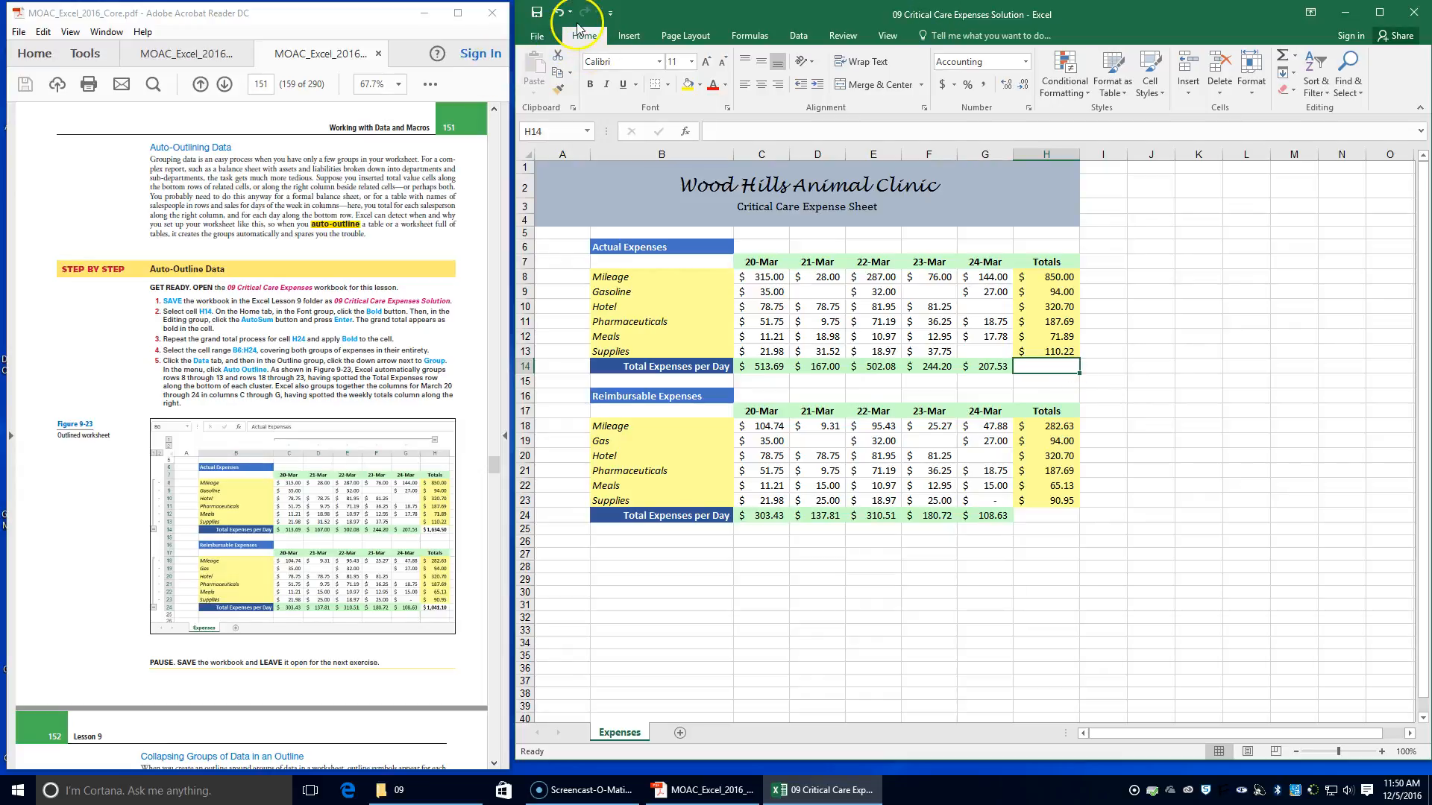
left_click(589, 84)
left_click(1281, 60)
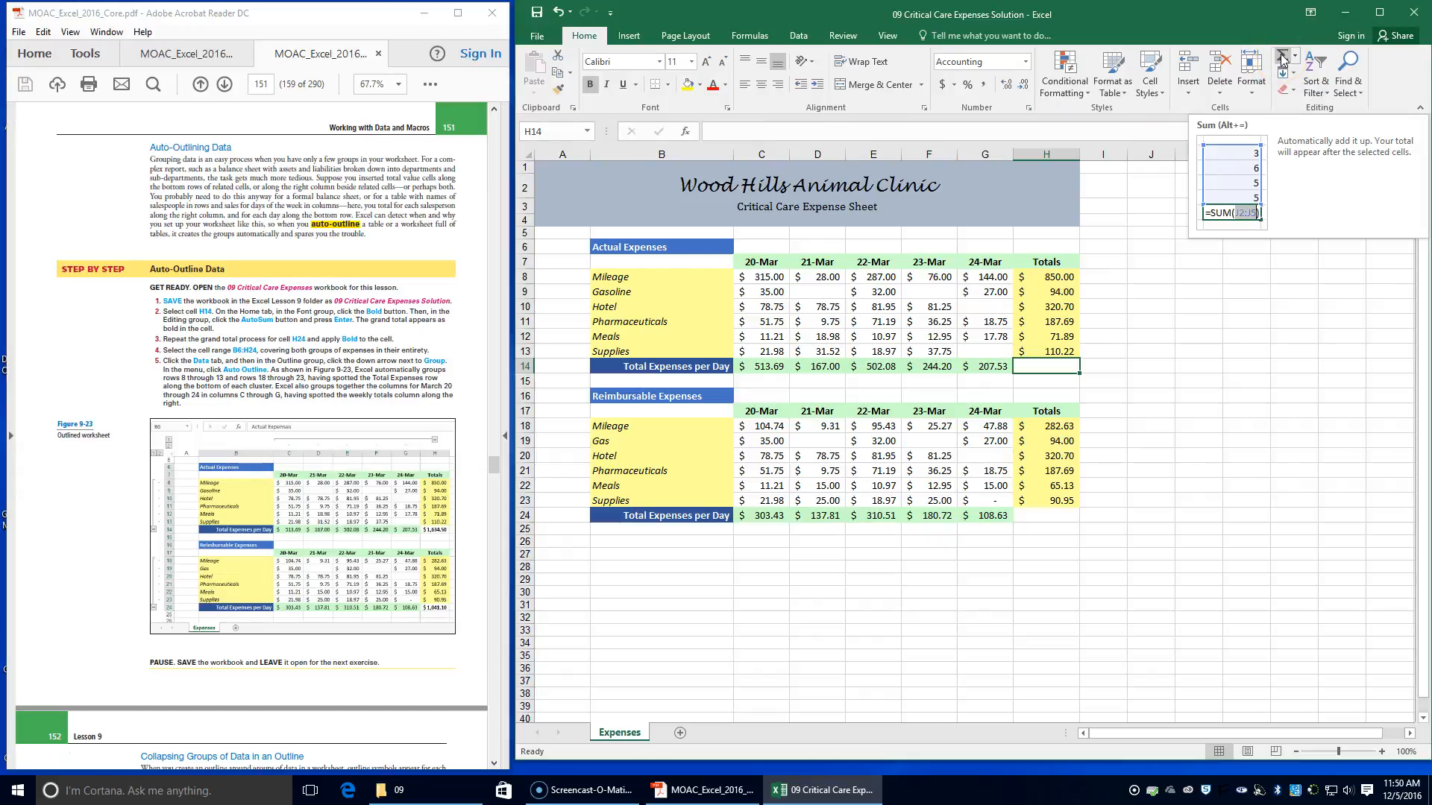
left_click(1281, 59)
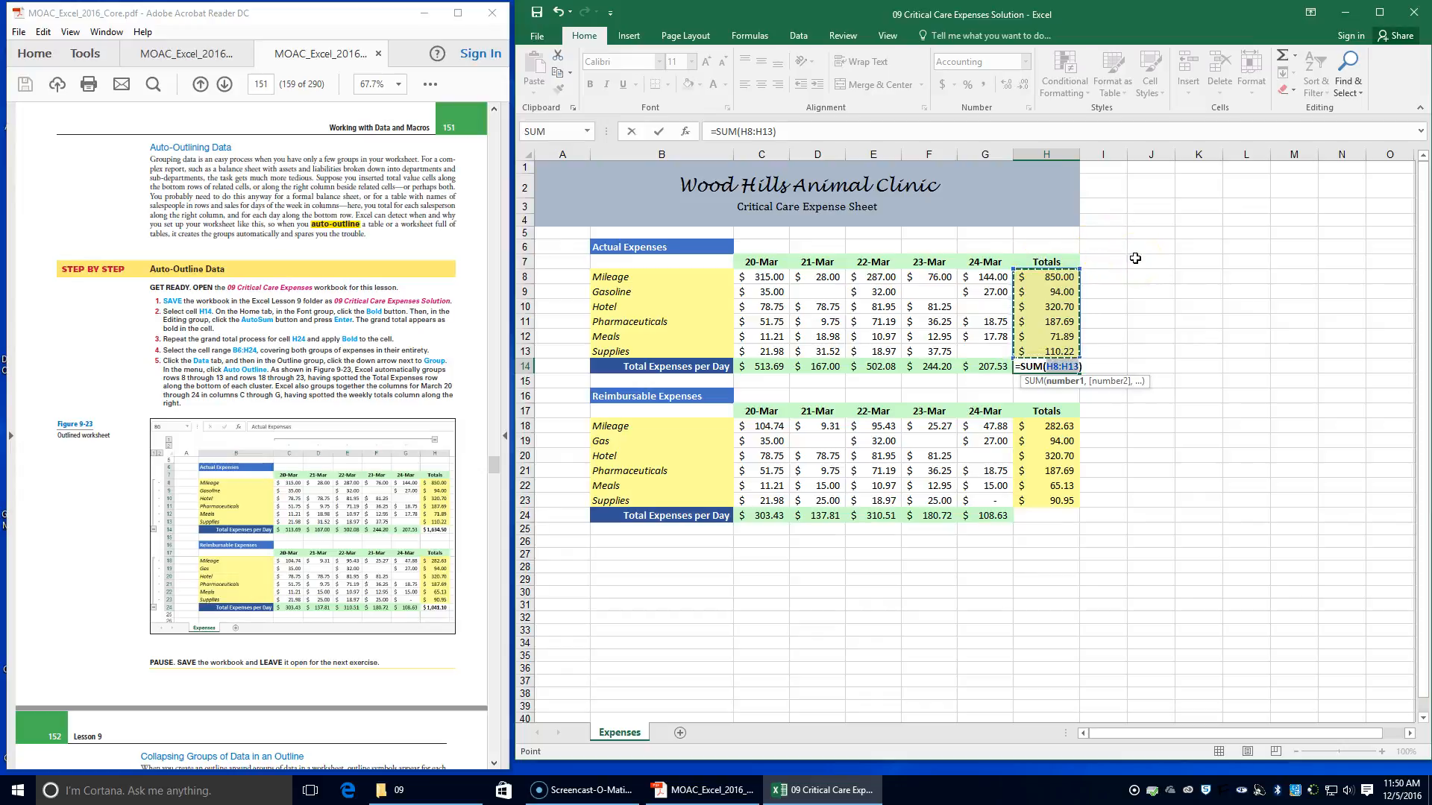
key("Return")
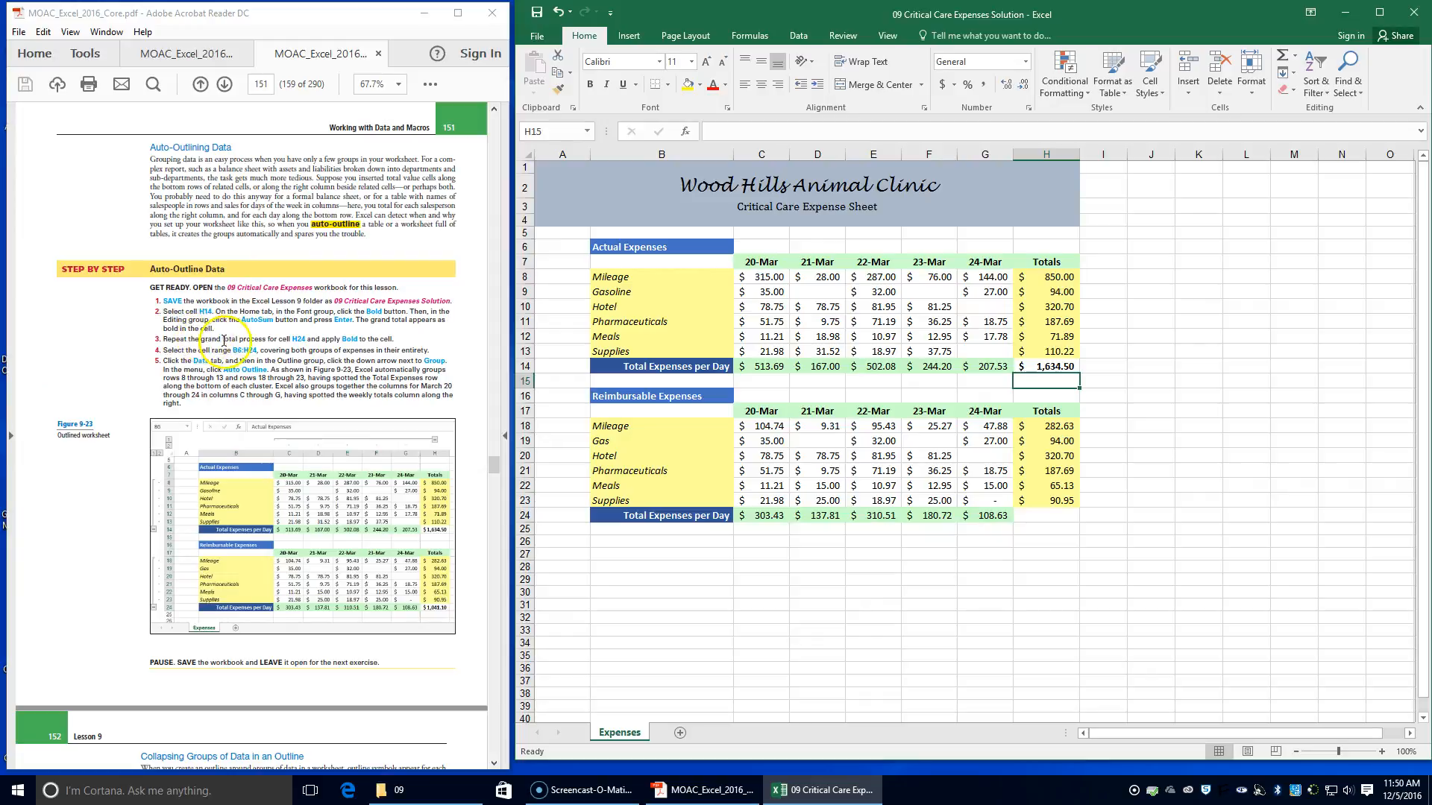
Apply bold to cell H24 and enter an AutoSum of H18:H23 as the reimbursable expenses grand total
left_click(1044, 516)
left_click(590, 84)
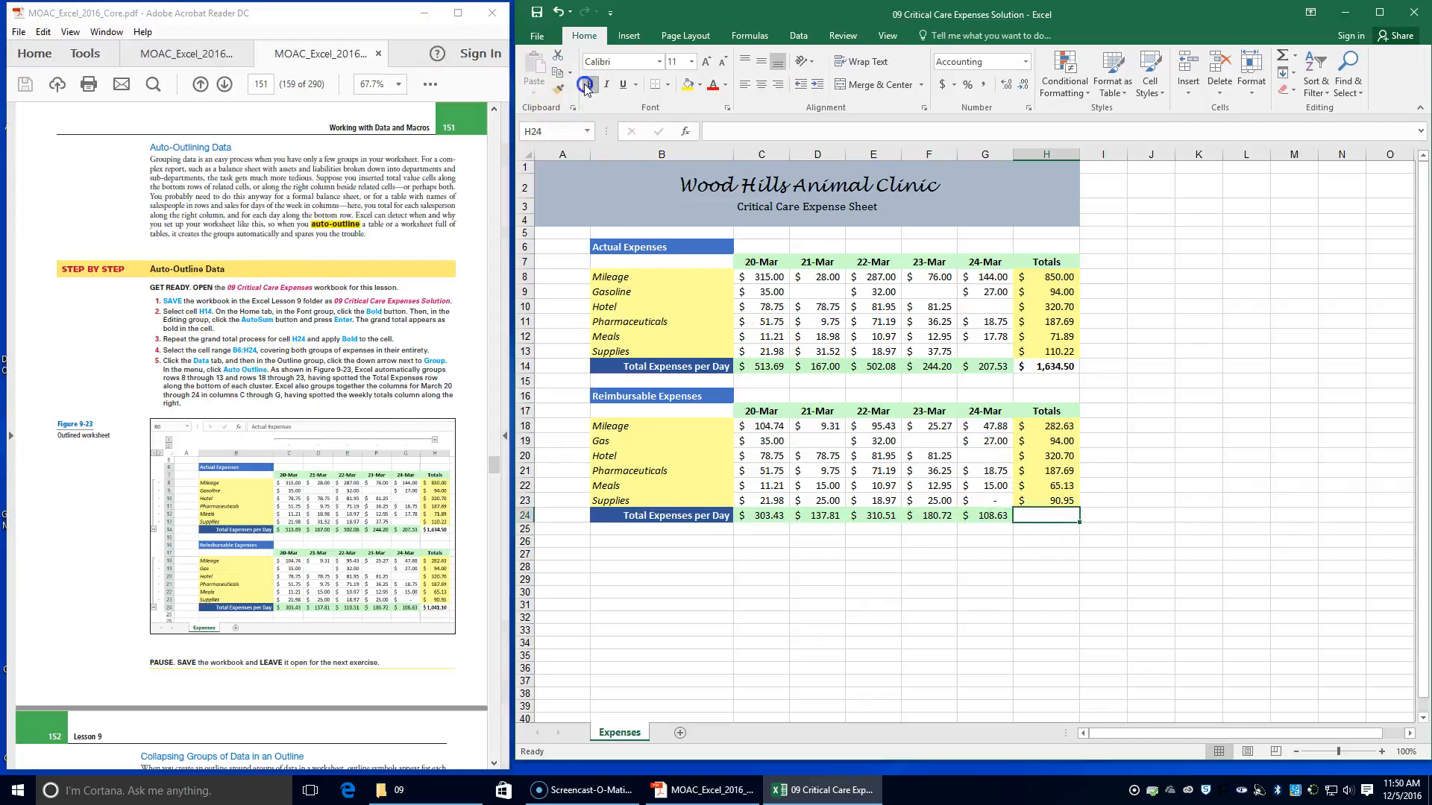
left_click(1282, 56)
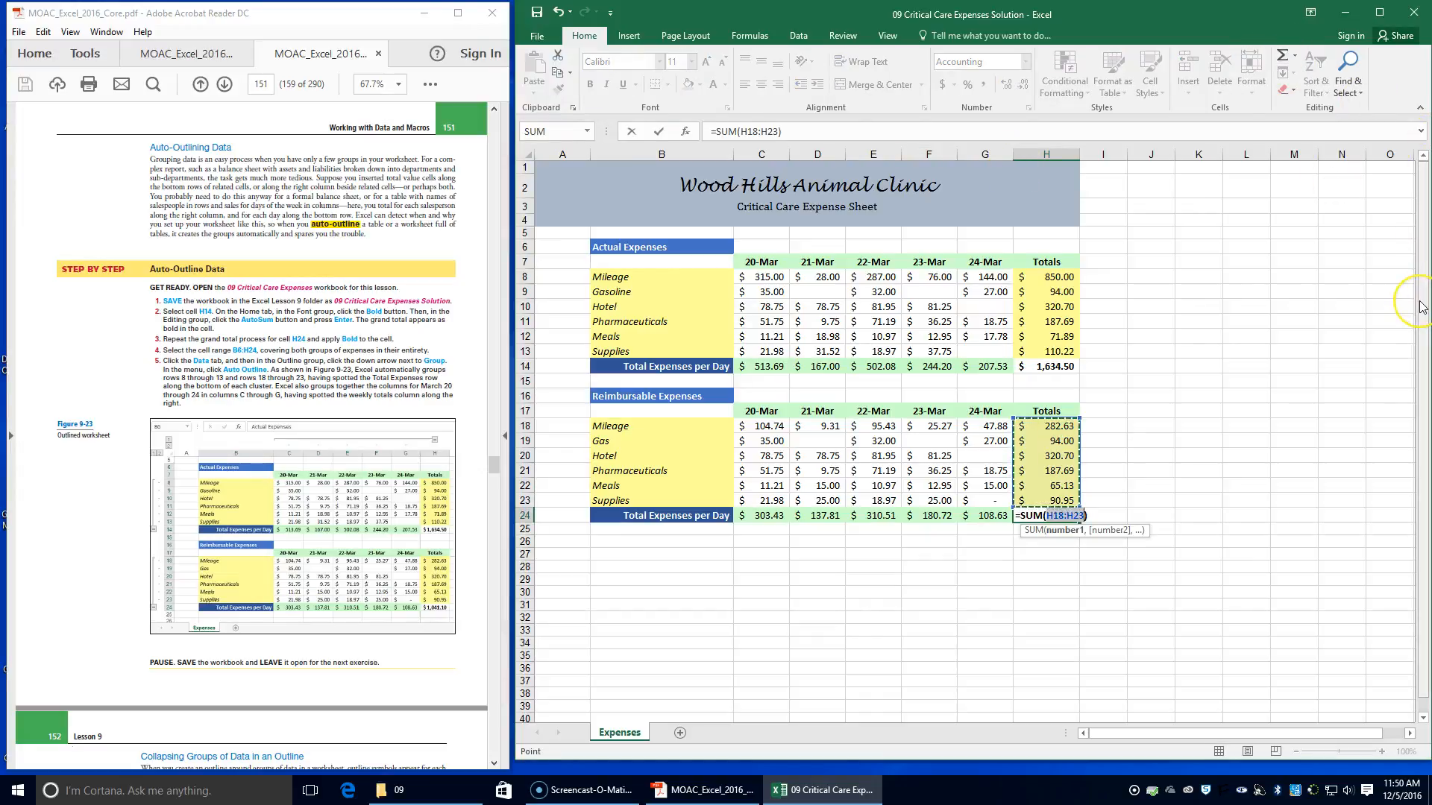
key("Return")
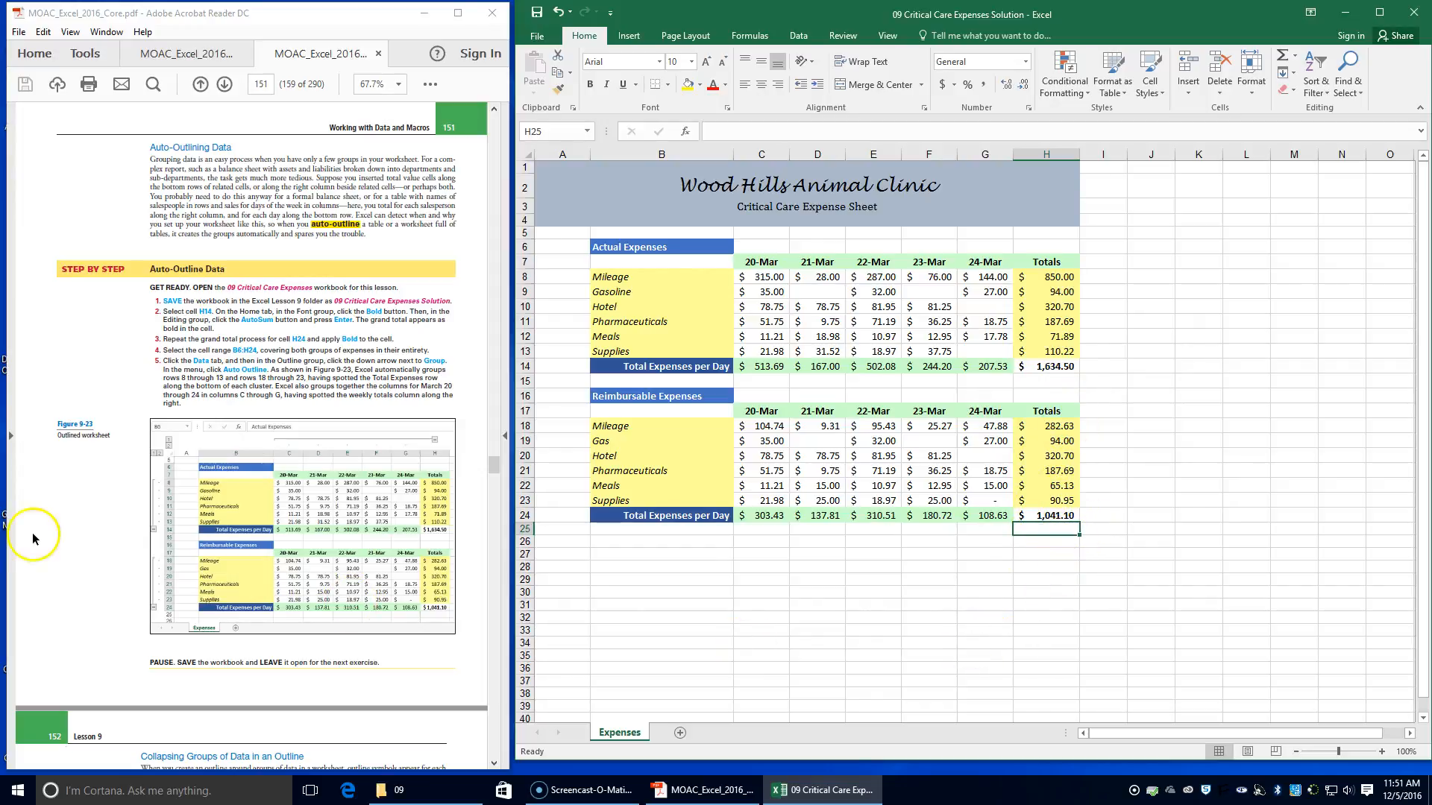
Apply Auto Outline to the range B6:H24 covering both expense groups, and save the workbook
scroll(266, 595, "down", 1)
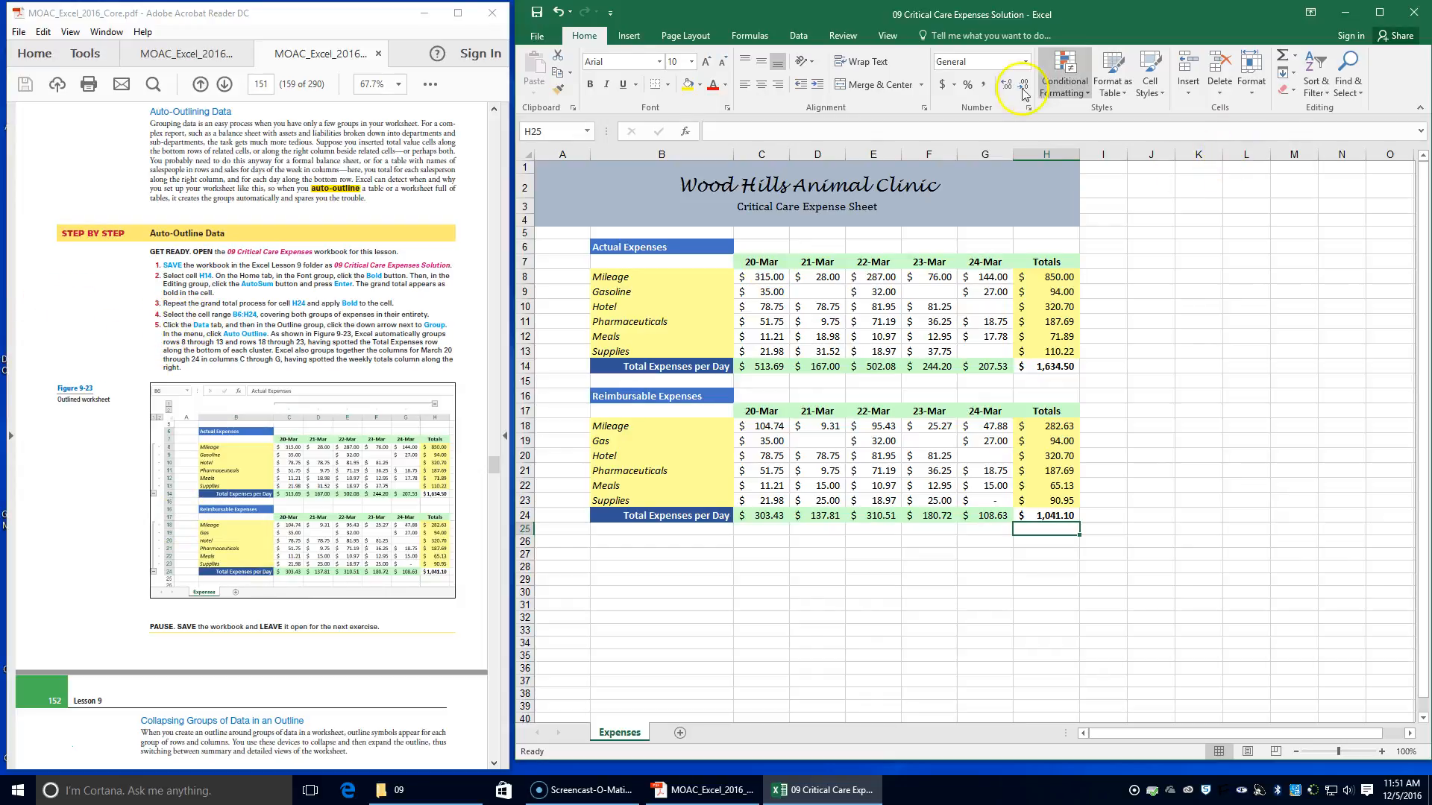
left_click(804, 38)
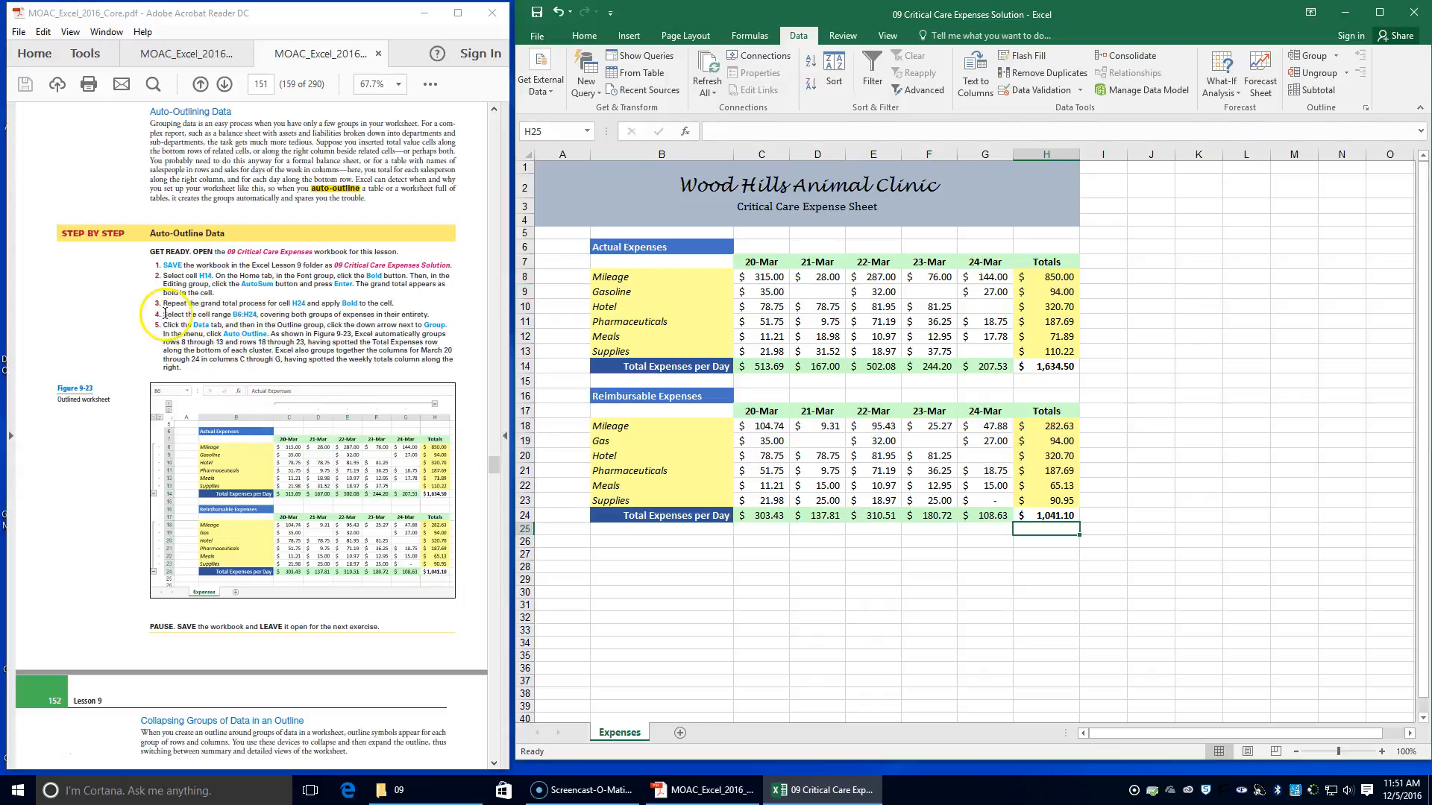
left_click(627, 245)
left_click_drag(633, 251, 1029, 517)
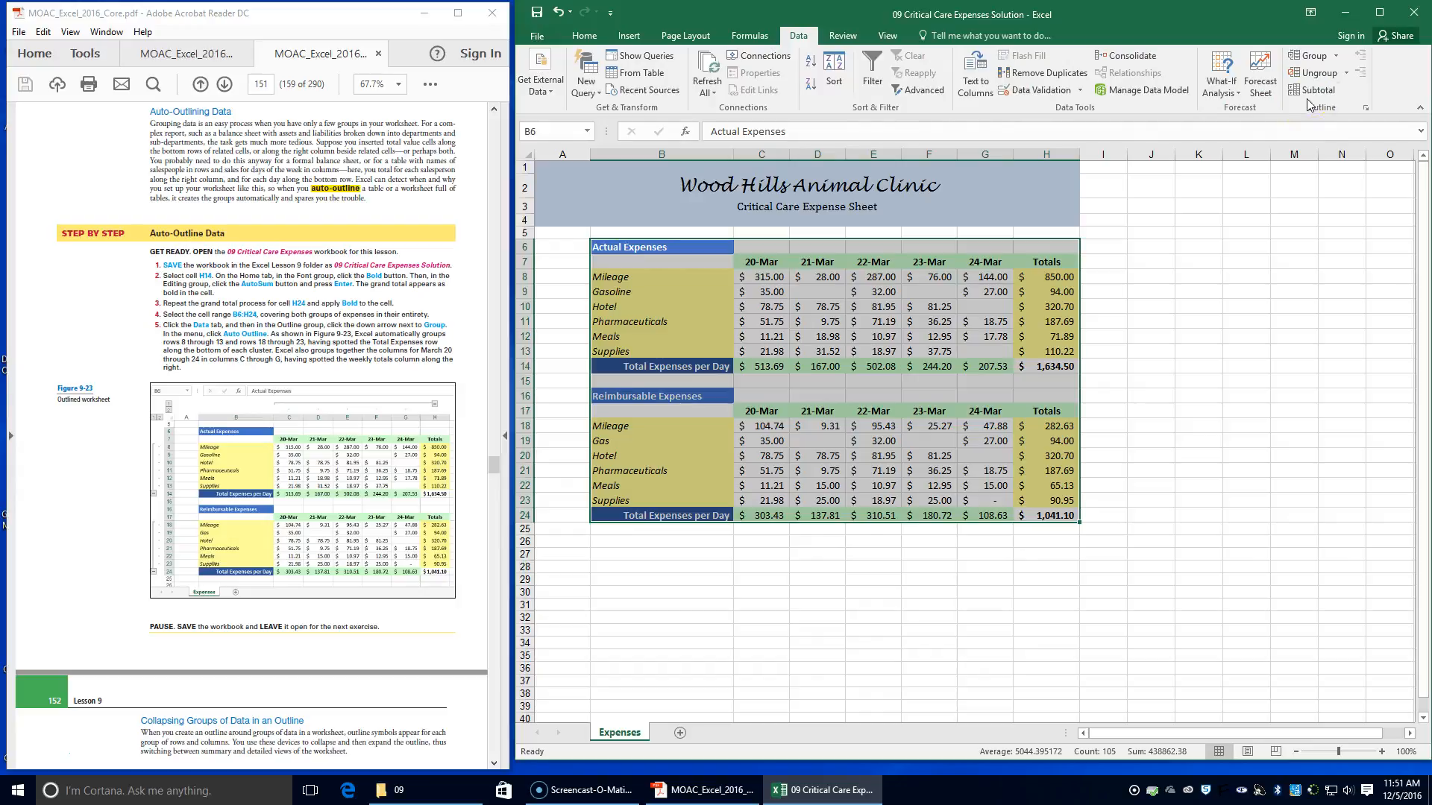
left_click(1336, 56)
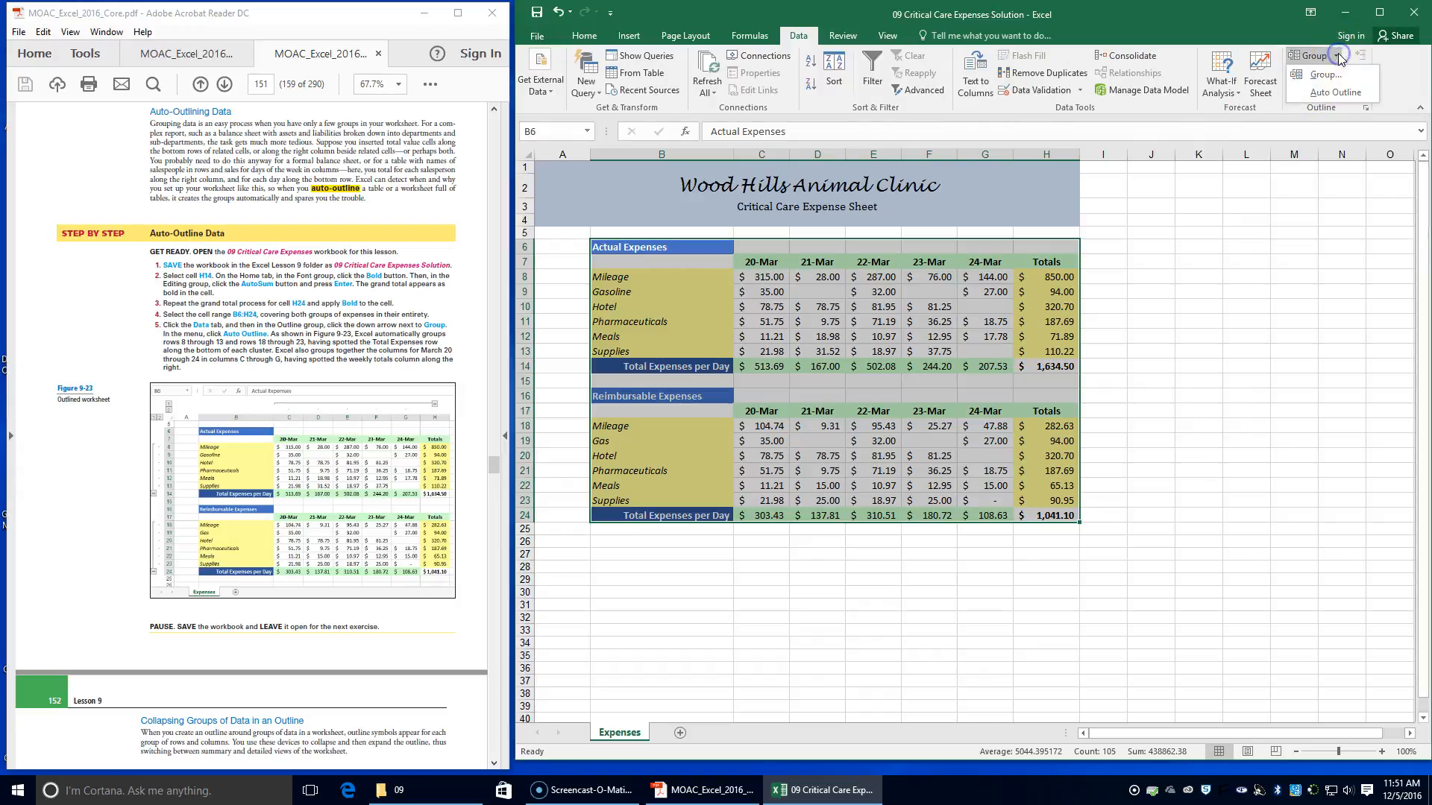
left_click(1335, 93)
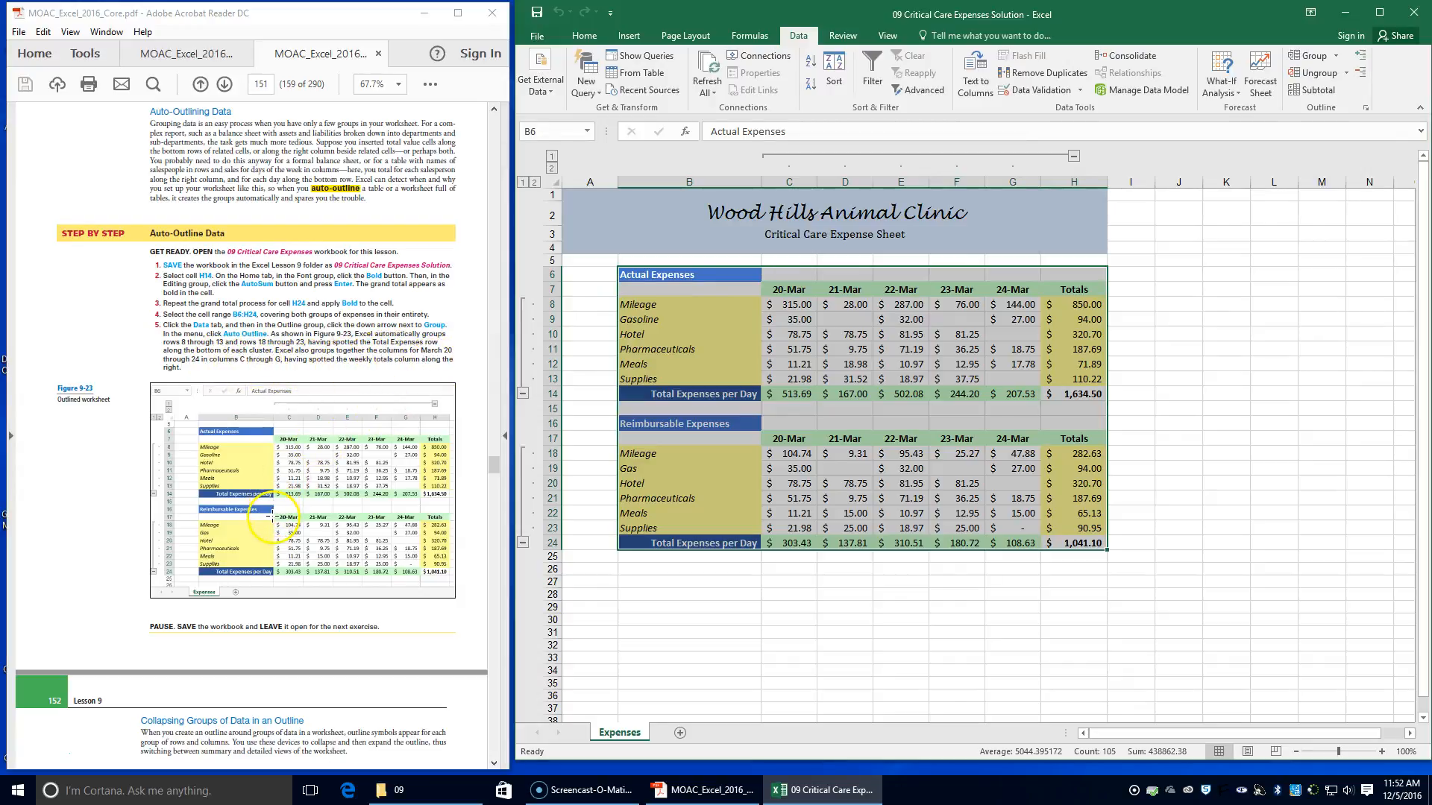
scroll(267, 517, "down", 4)
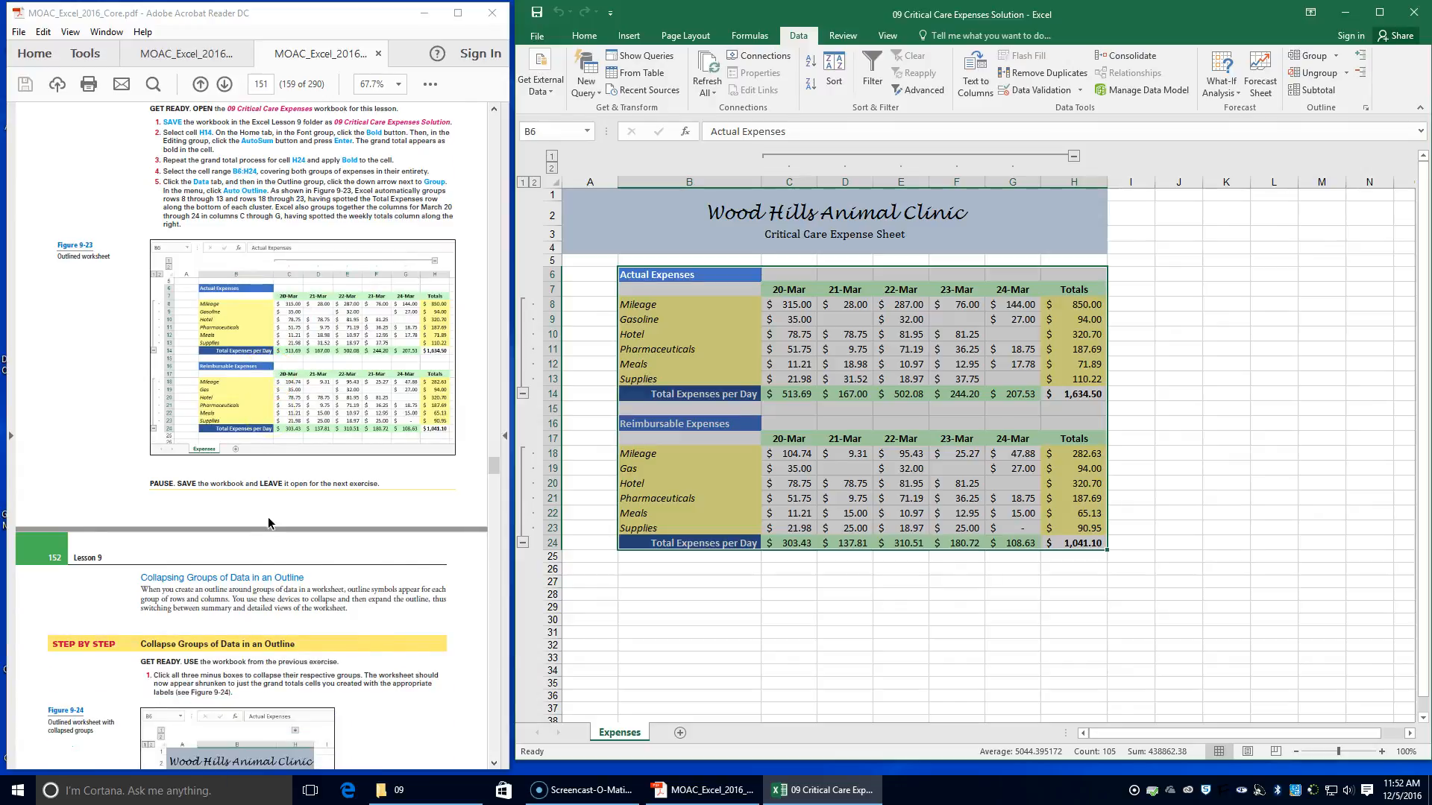
left_click(537, 13)
Collapse all three outline groups: the reimbursable expense rows, the actual expense rows and the daily date columns
scroll(227, 557, "down", 2)
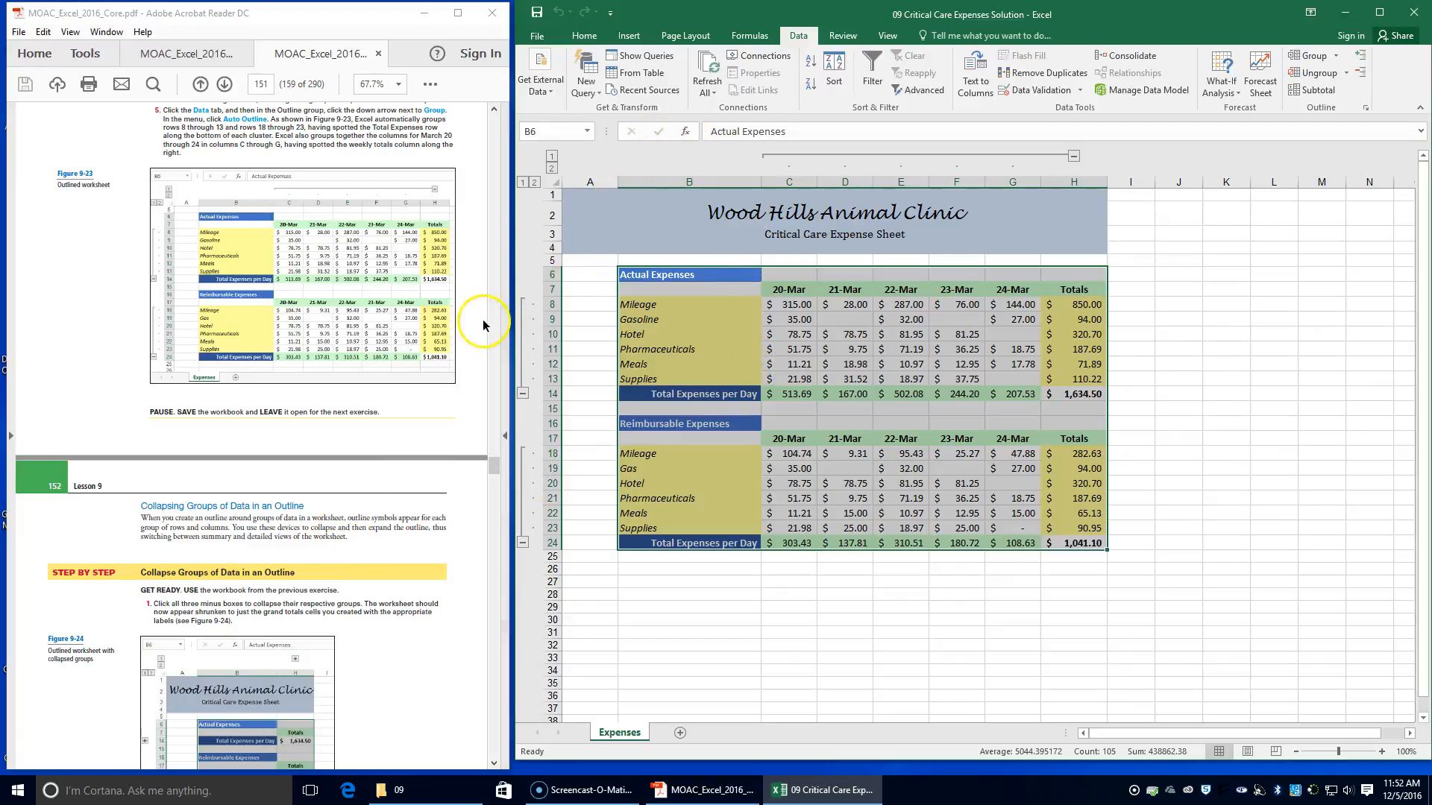
left_click(522, 543)
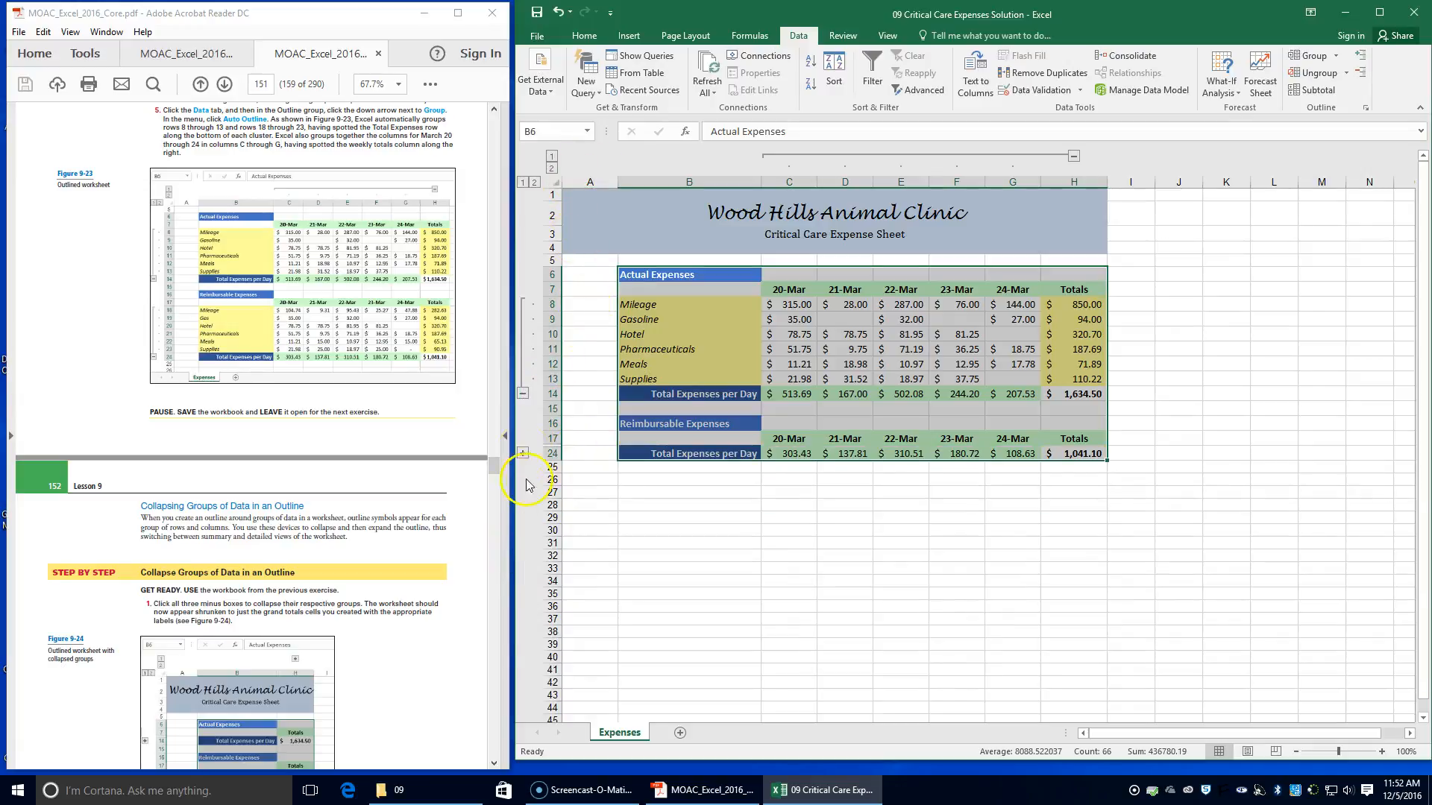
left_click(522, 394)
left_click(1073, 158)
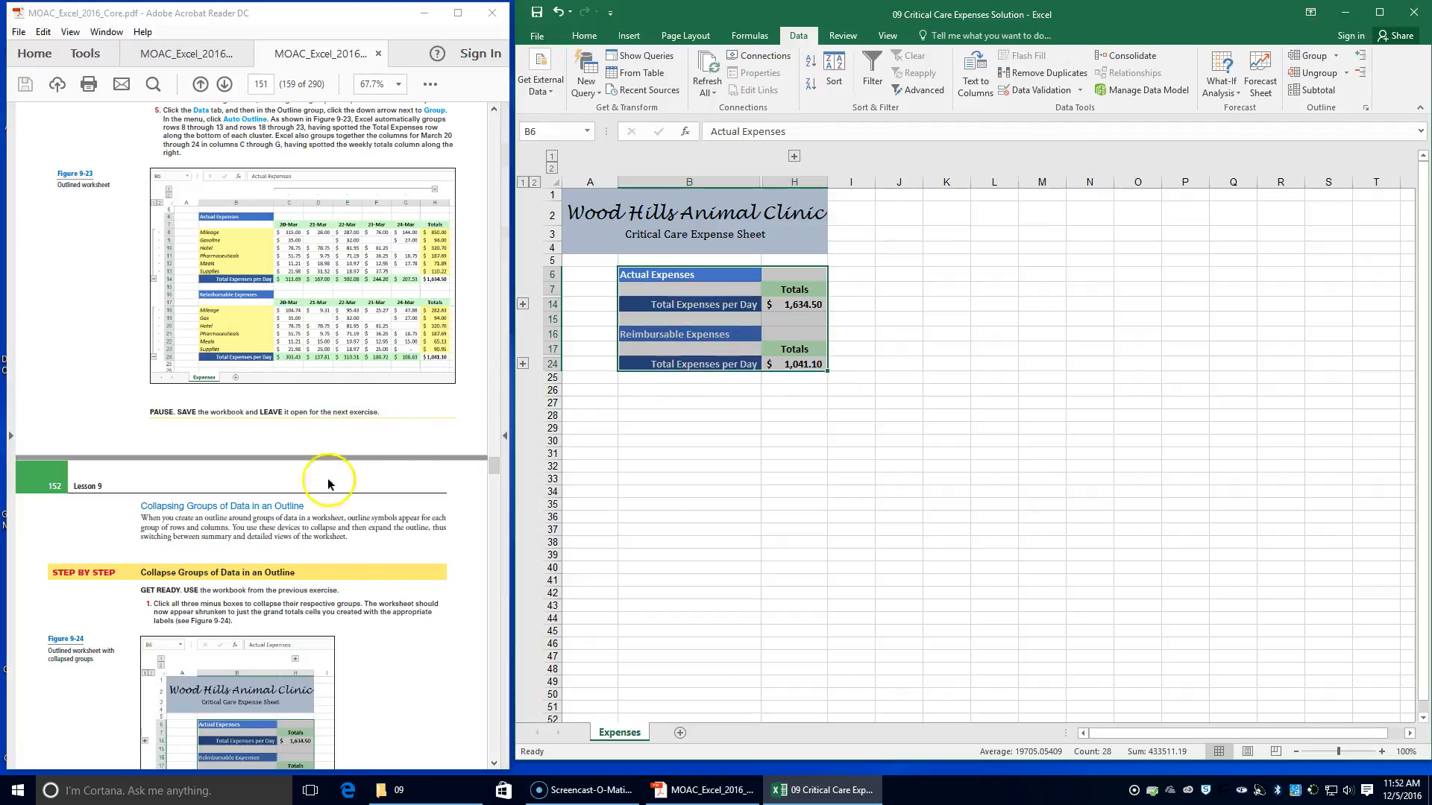
Read the page 152 instructions on expanding collapsed groups and clearing the outline
scroll(343, 556, "down", 2)
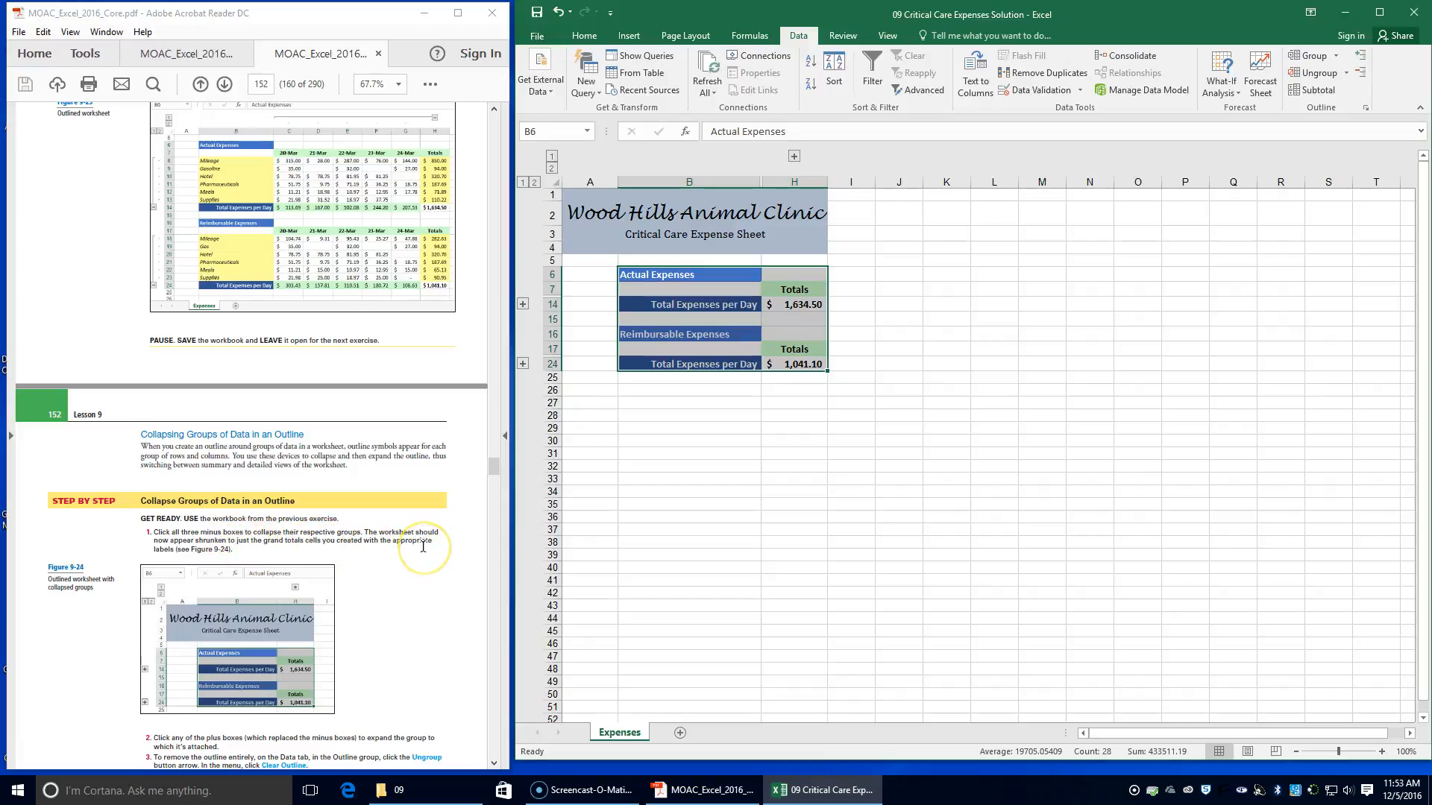
scroll(423, 546, "down", 2)
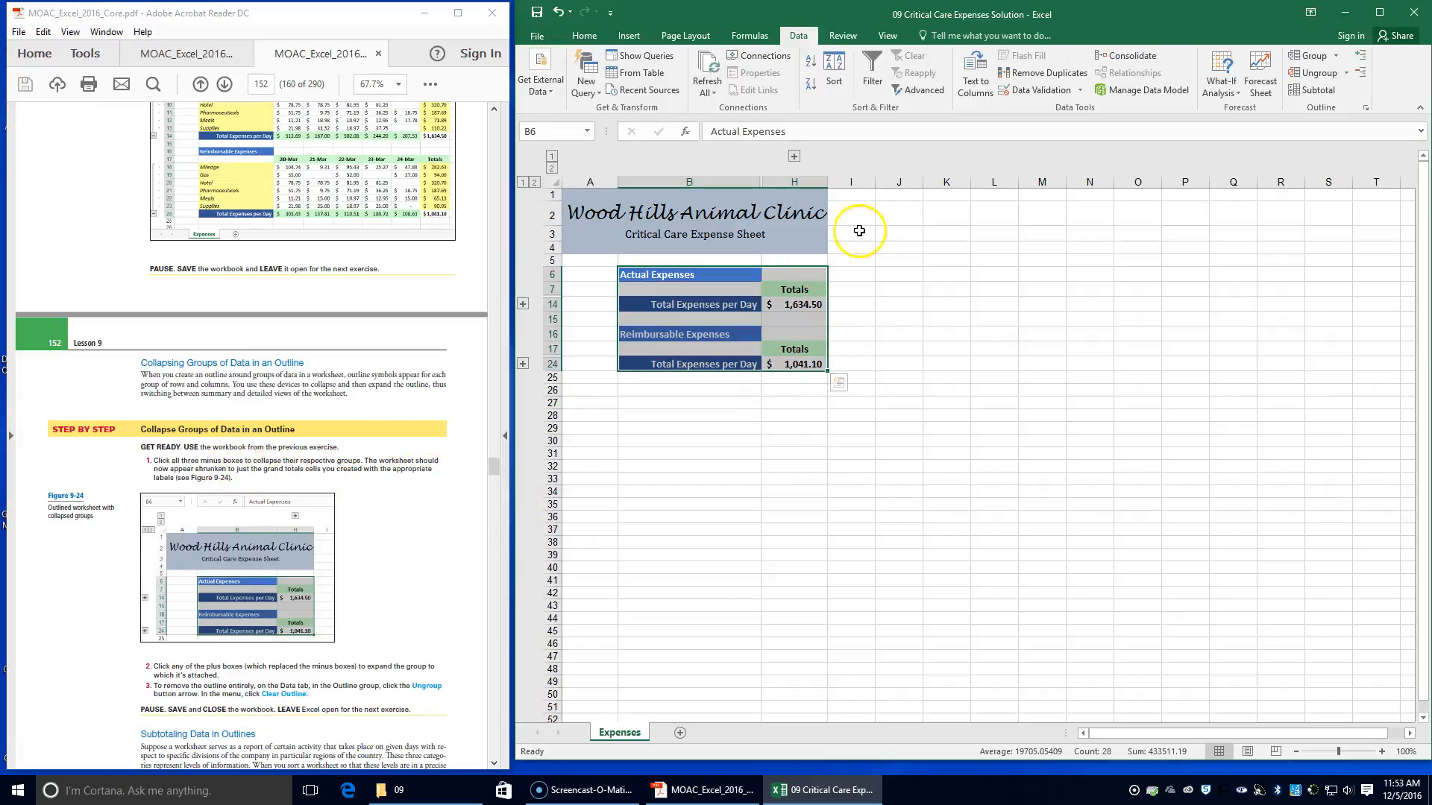
scroll(217, 556, "down", 1)
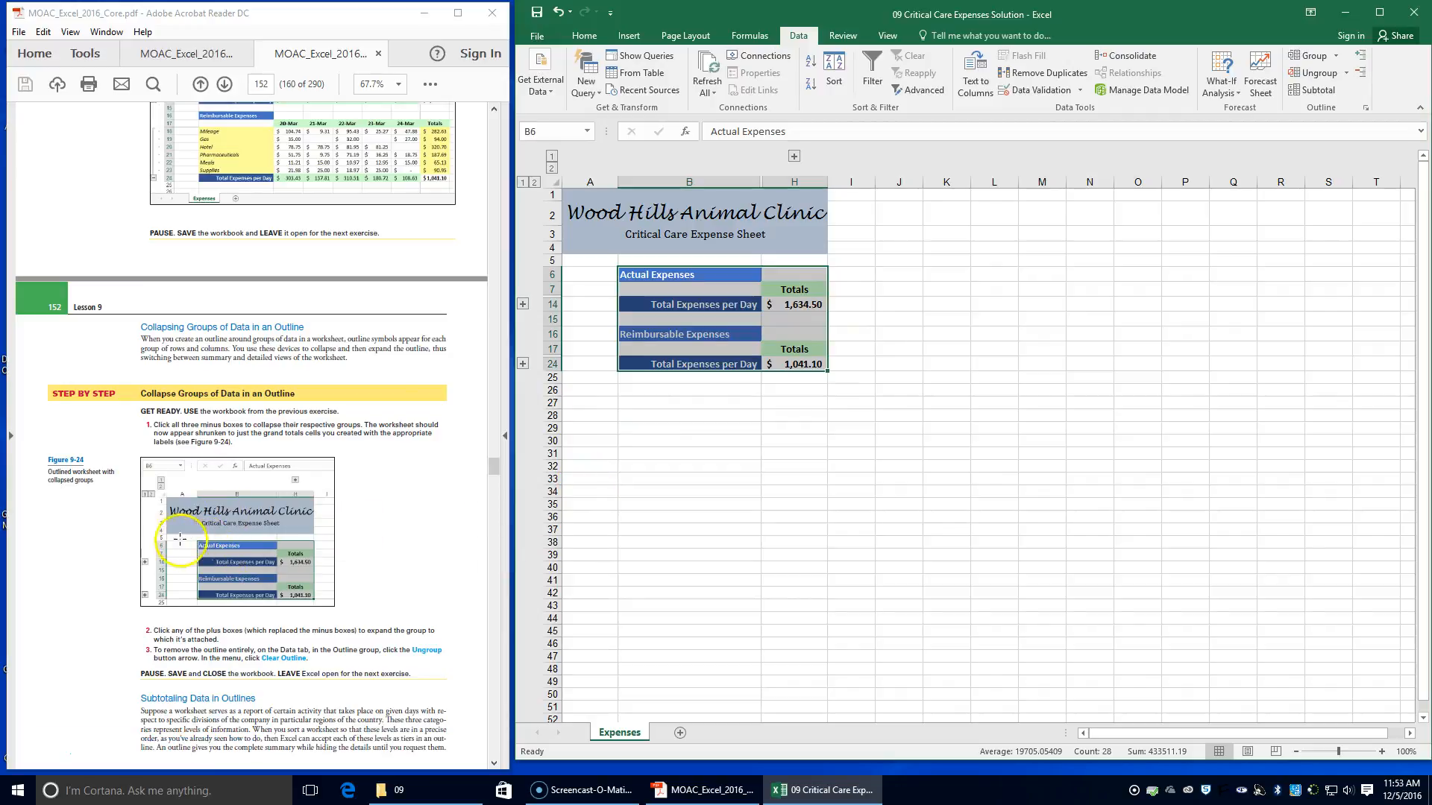
Expand the collapsed reimbursable expense rows and clear the entire outline from the expense sheet
scroll(172, 551, "down", 1)
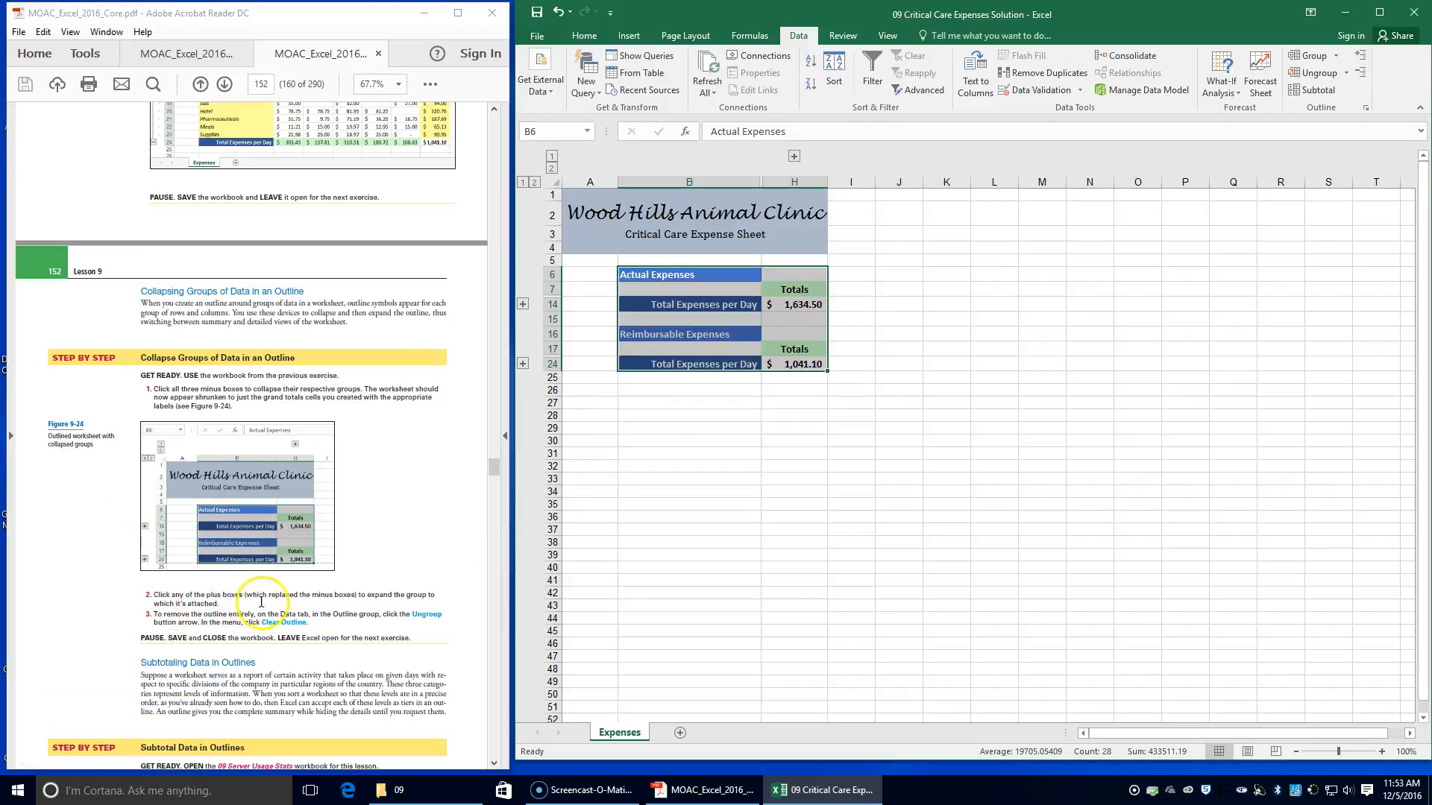
left_click(523, 365)
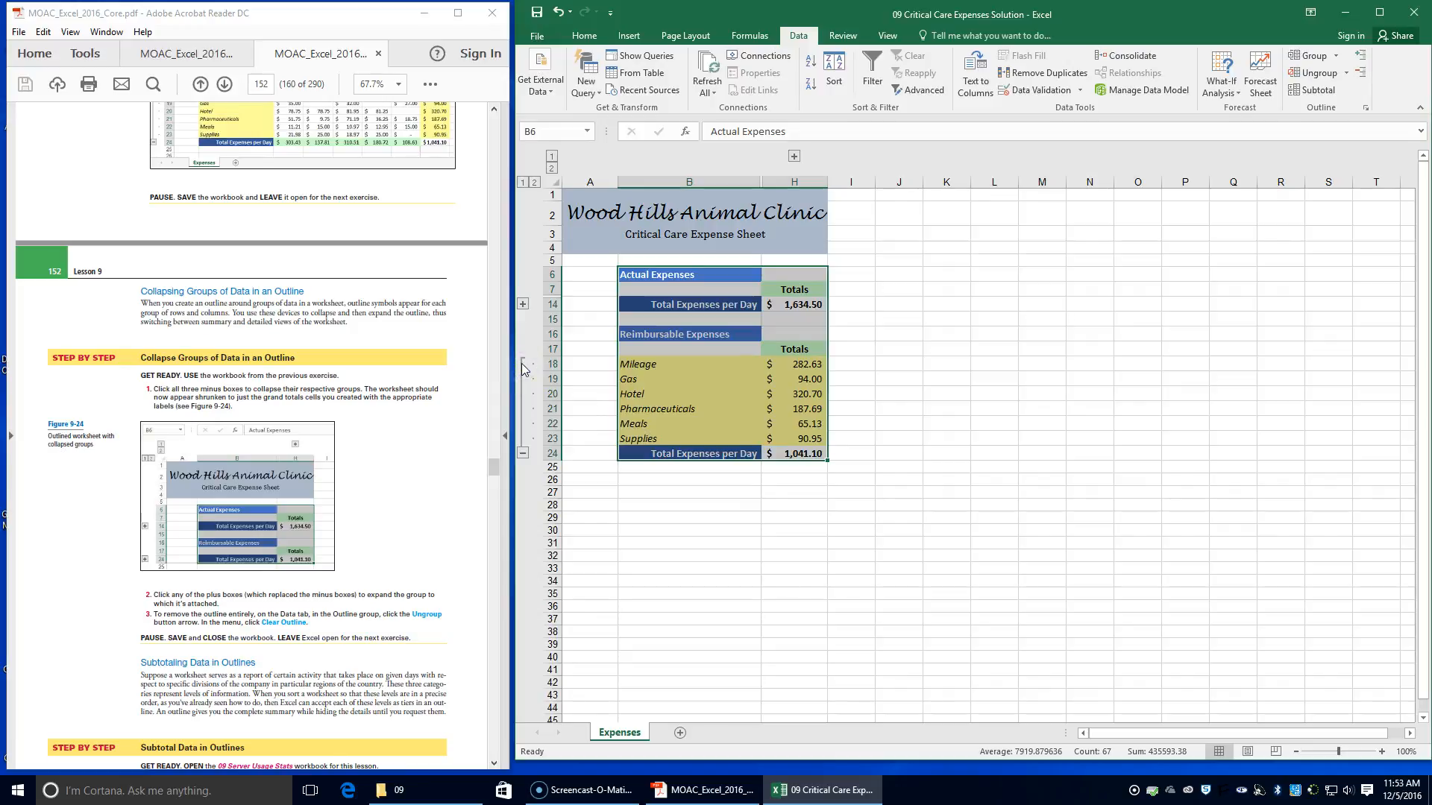
left_click(544, 278)
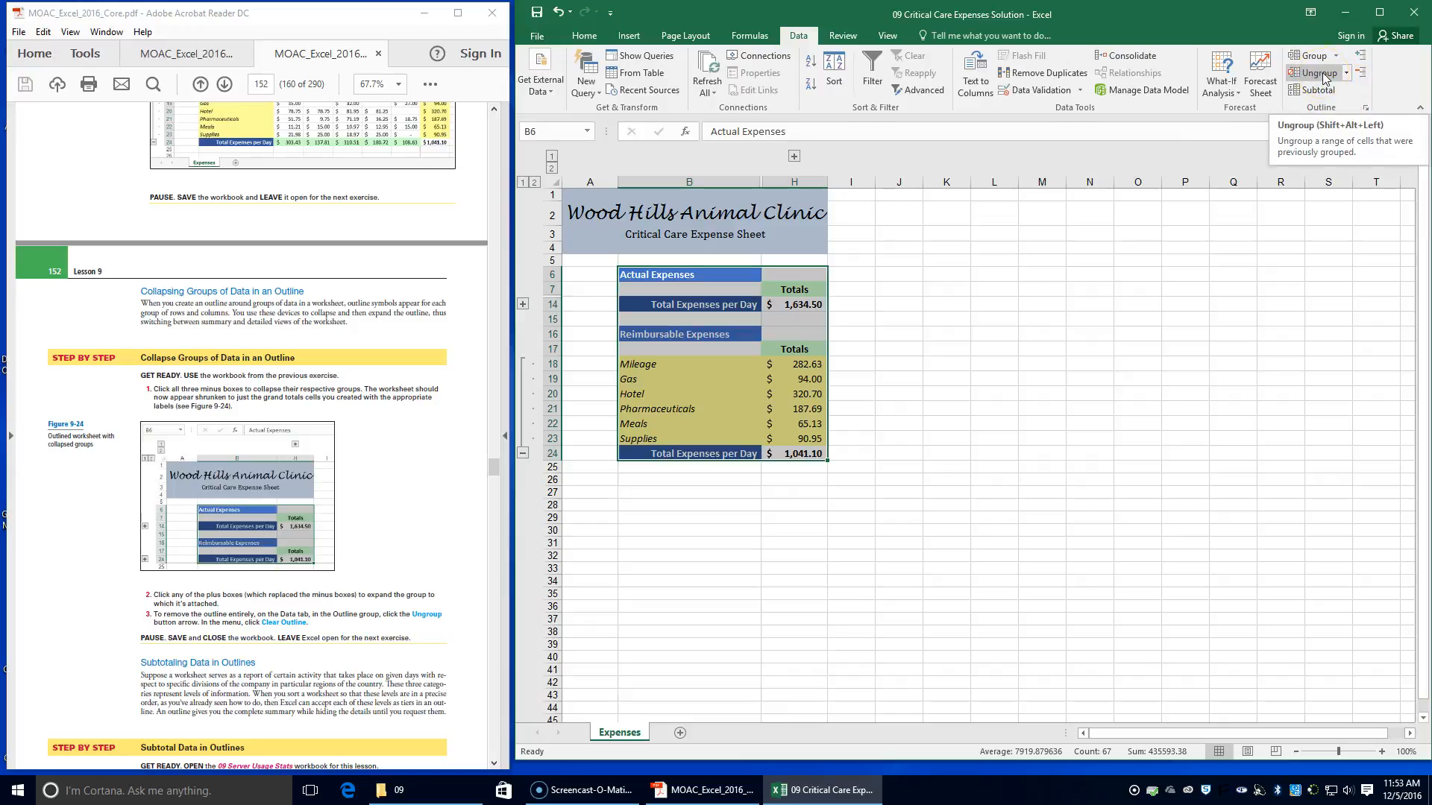
left_click(1344, 73)
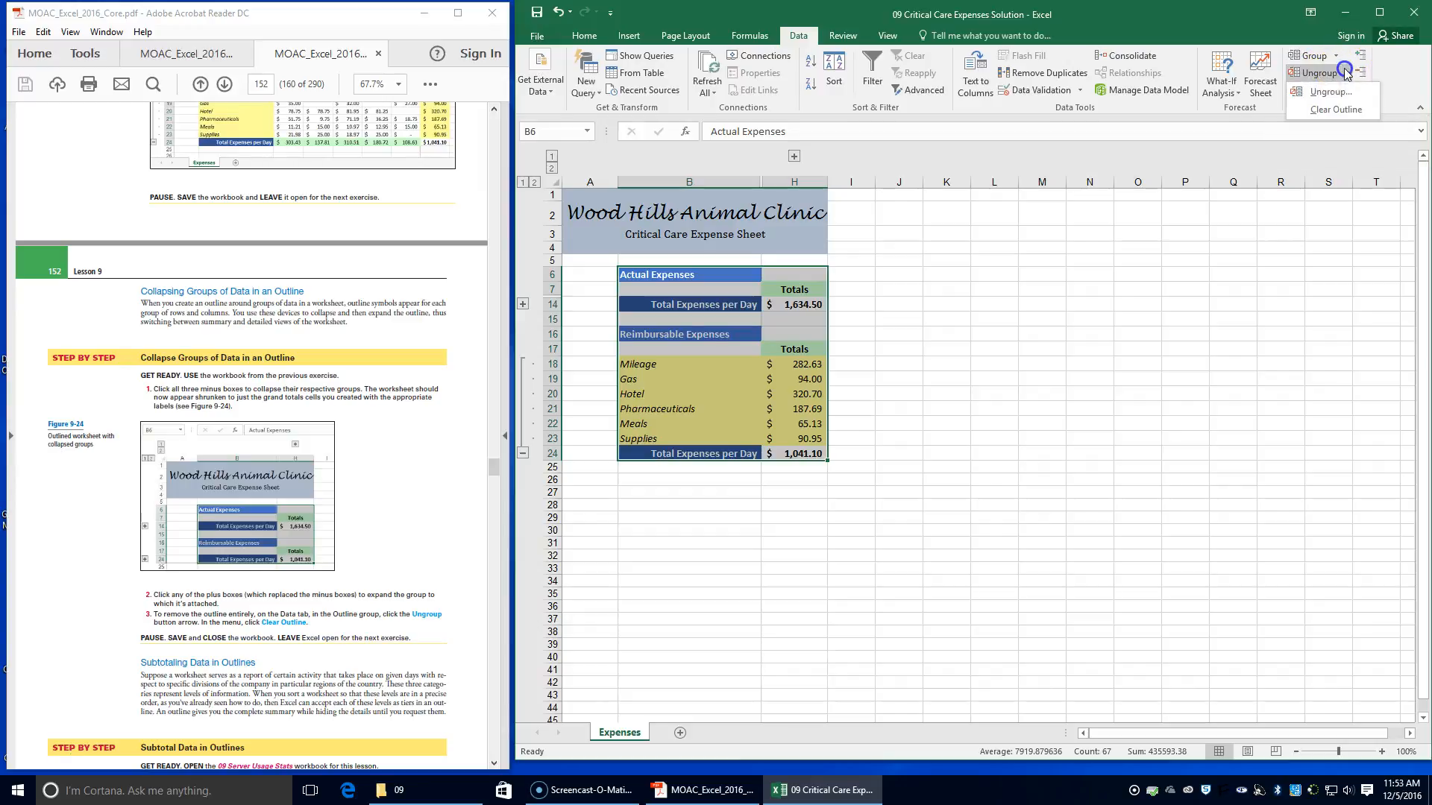
left_click(1335, 110)
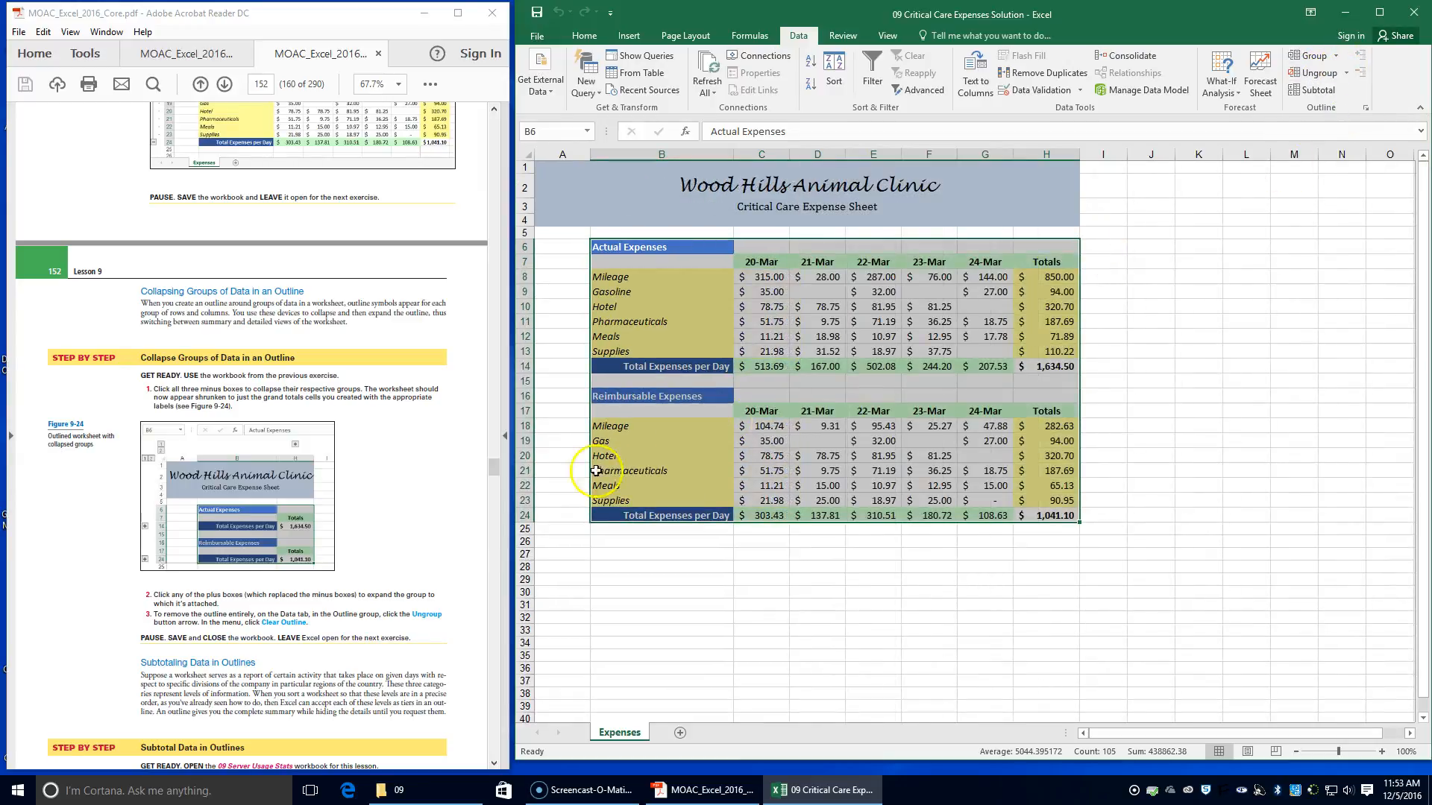
Open the 09 Server Usage Stats workbook from the 09 data files folder for the Subtotal Data in Outlines exercise
scroll(282, 567, "down", 3)
scroll(280, 526, "down", 2)
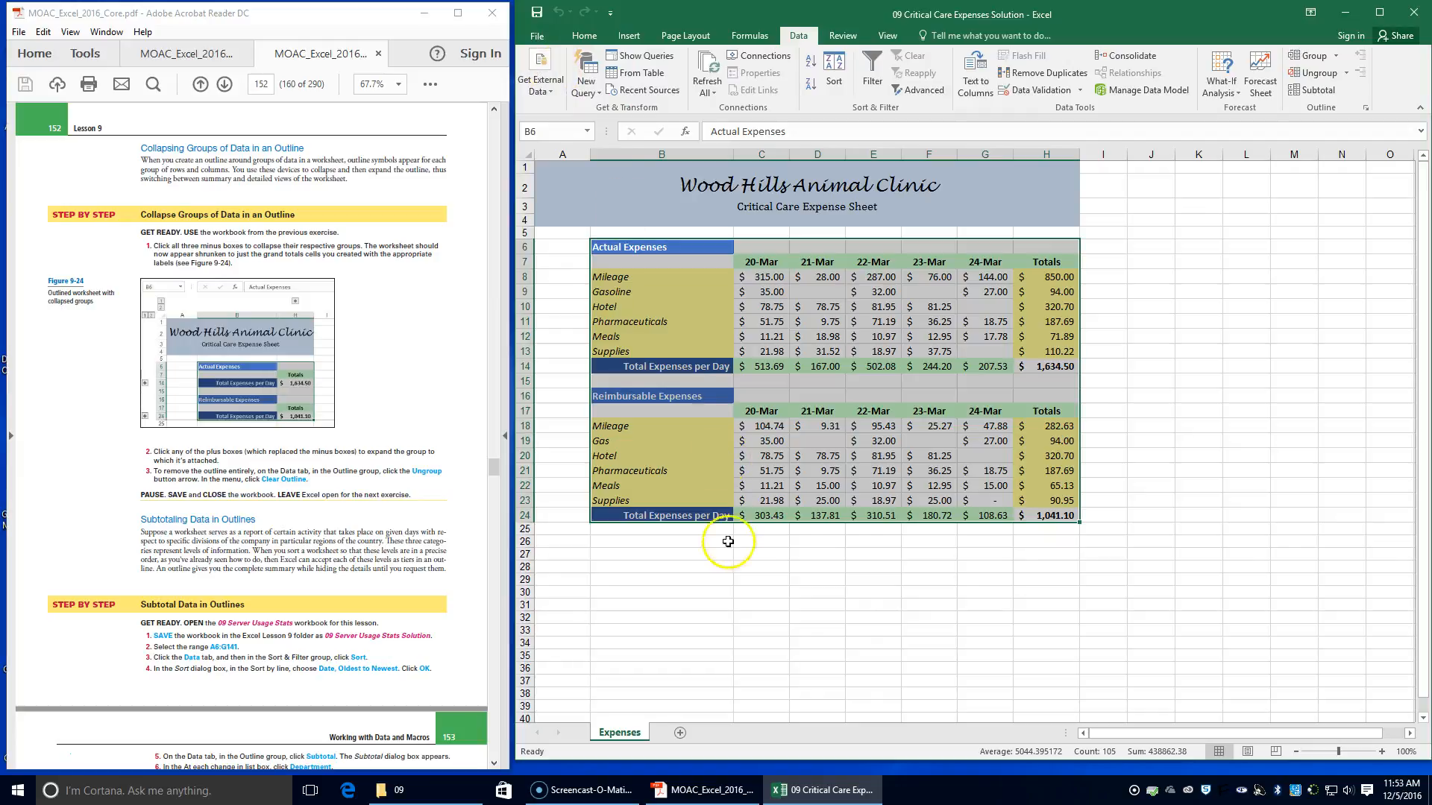
left_click(425, 791)
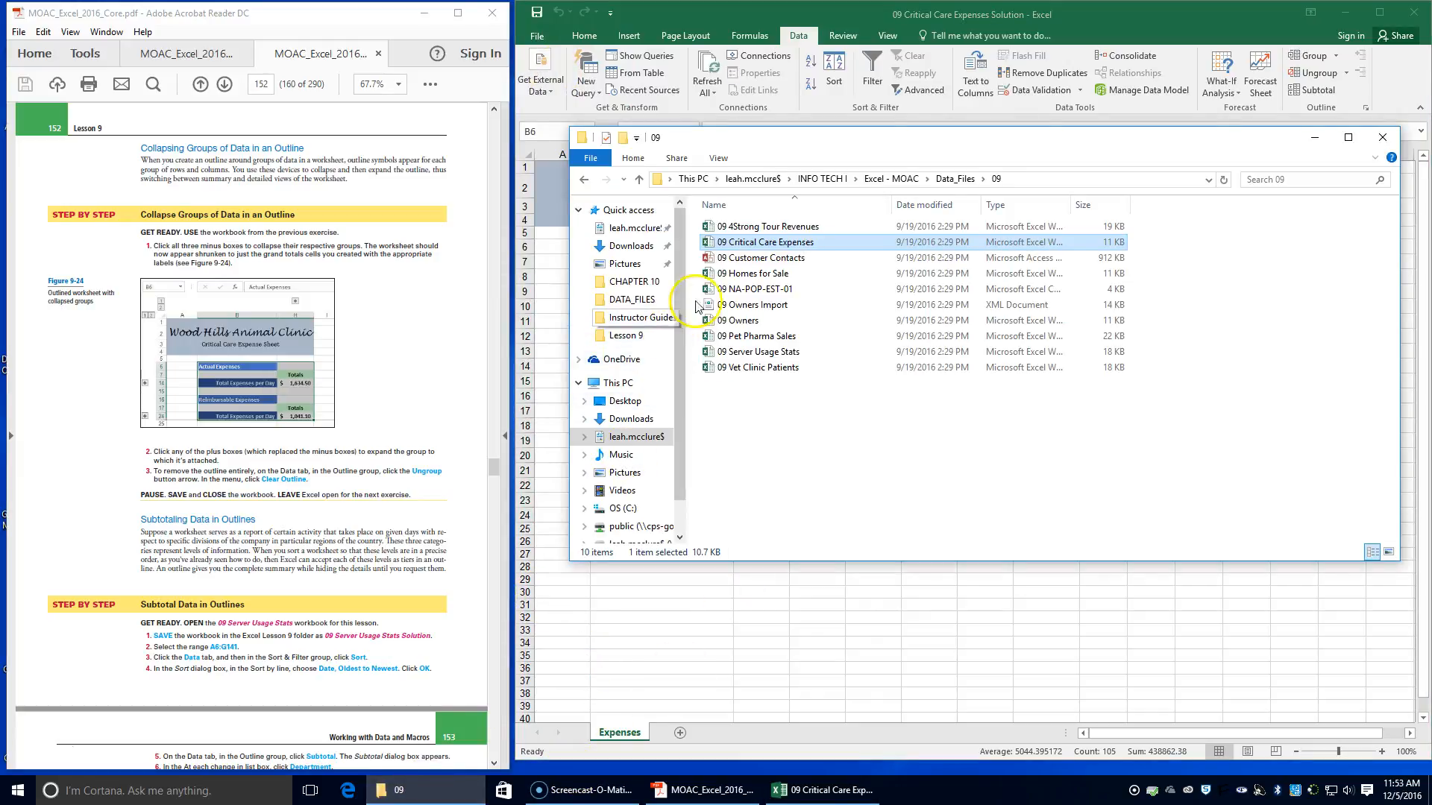
double_click(766, 352)
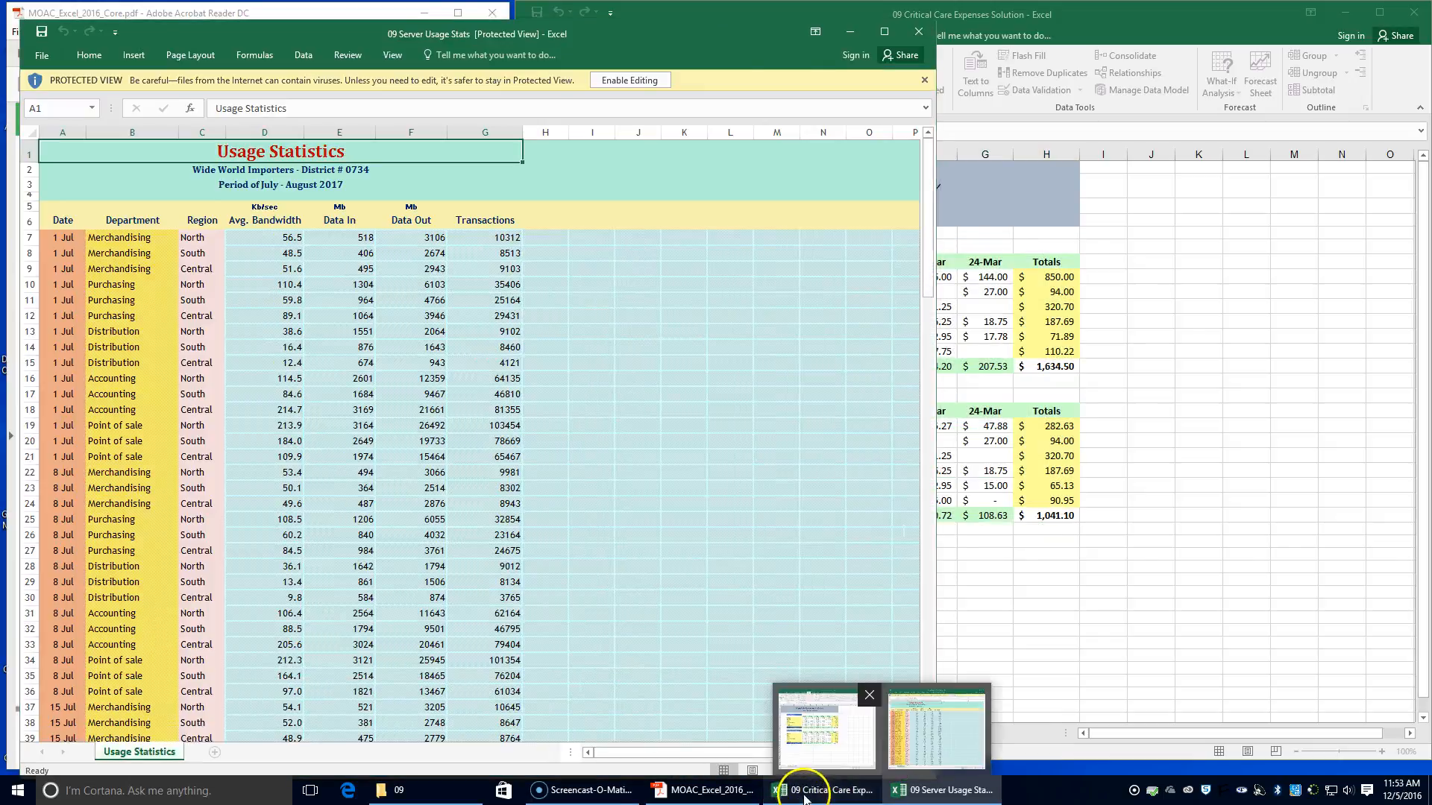
Close the 09 Critical Care Expenses Solution workbook and enable editing in 09 Server Usage Stats, placing its window beside the PDF
left_click(826, 790)
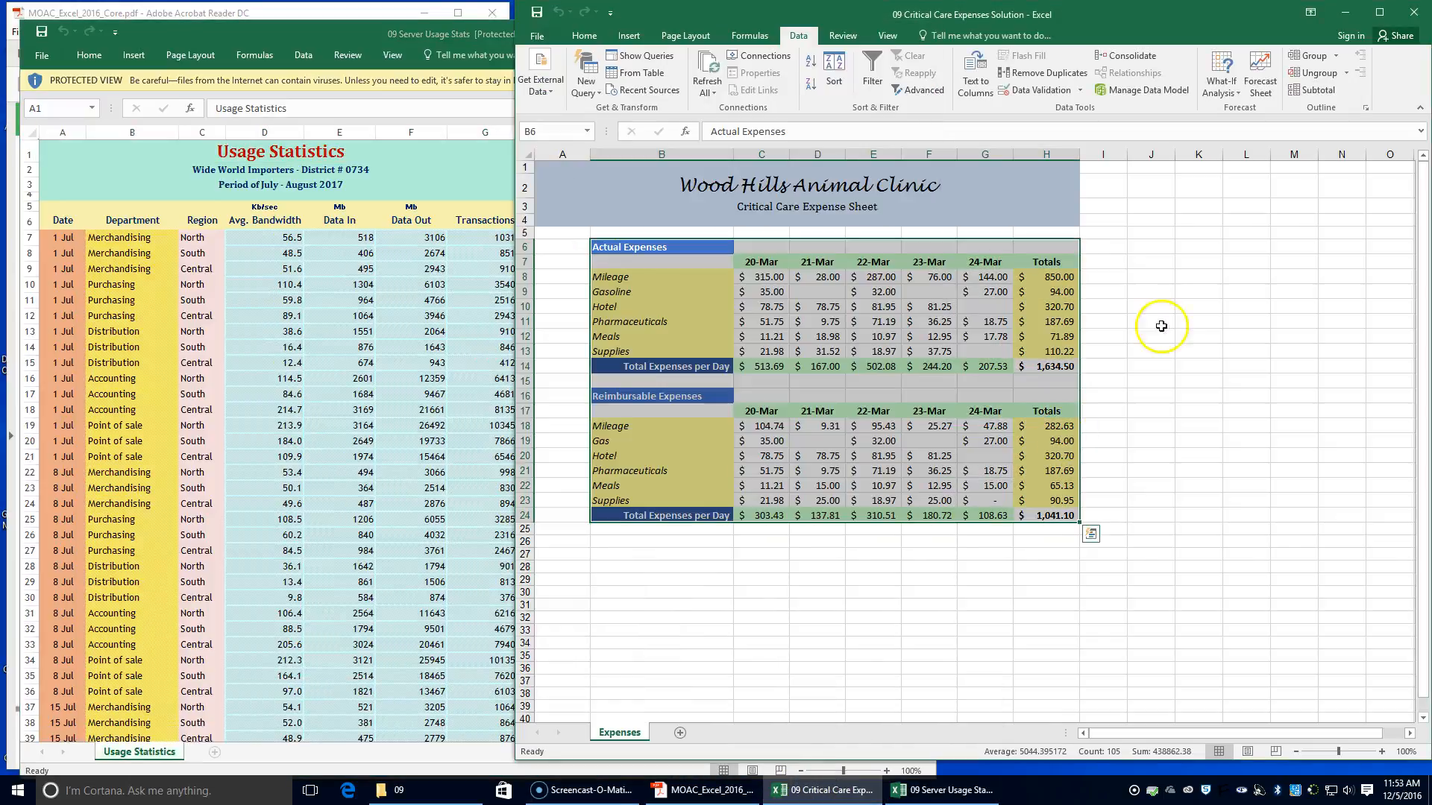
left_click(1421, 11)
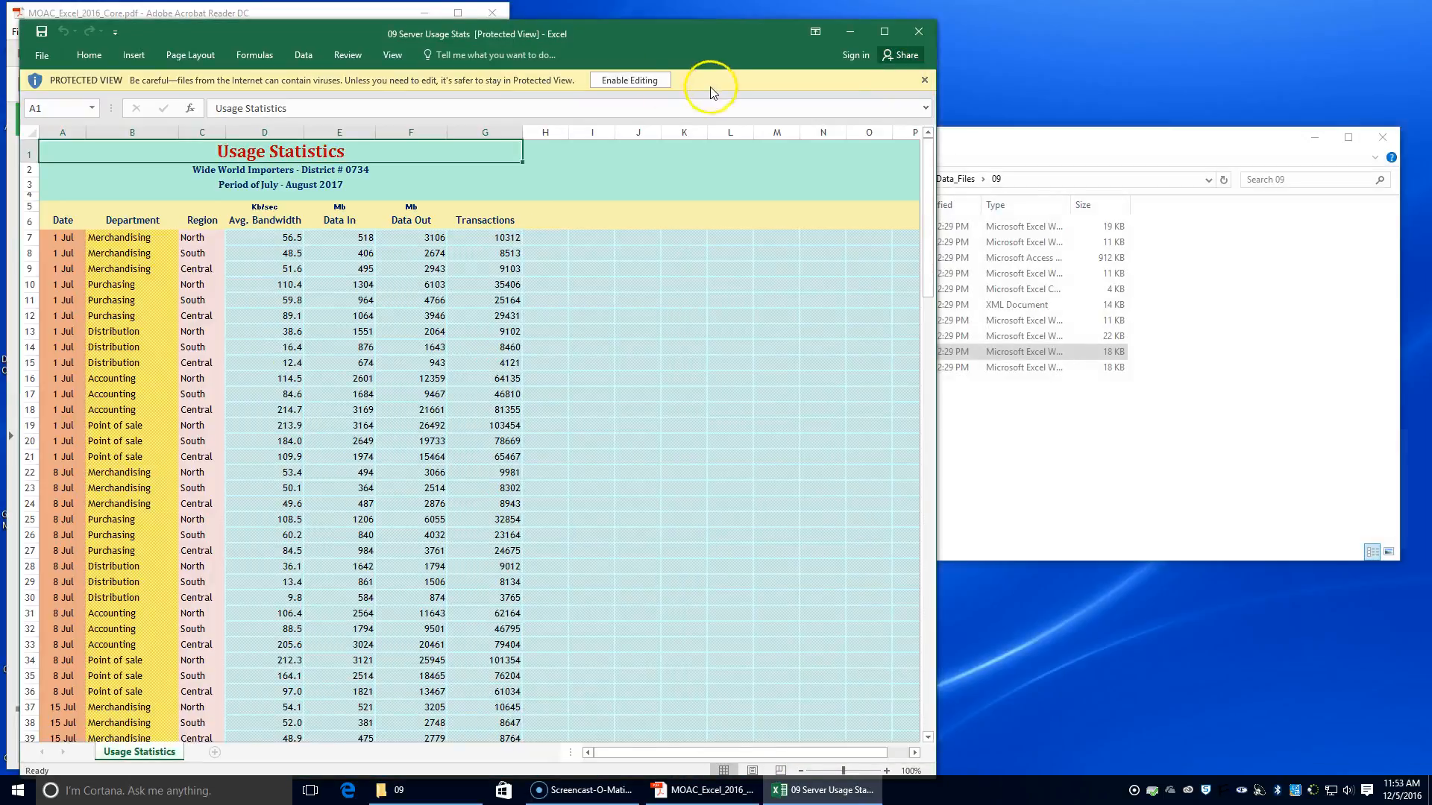
left_click(646, 78)
left_click_drag(603, 54, 1061, 24)
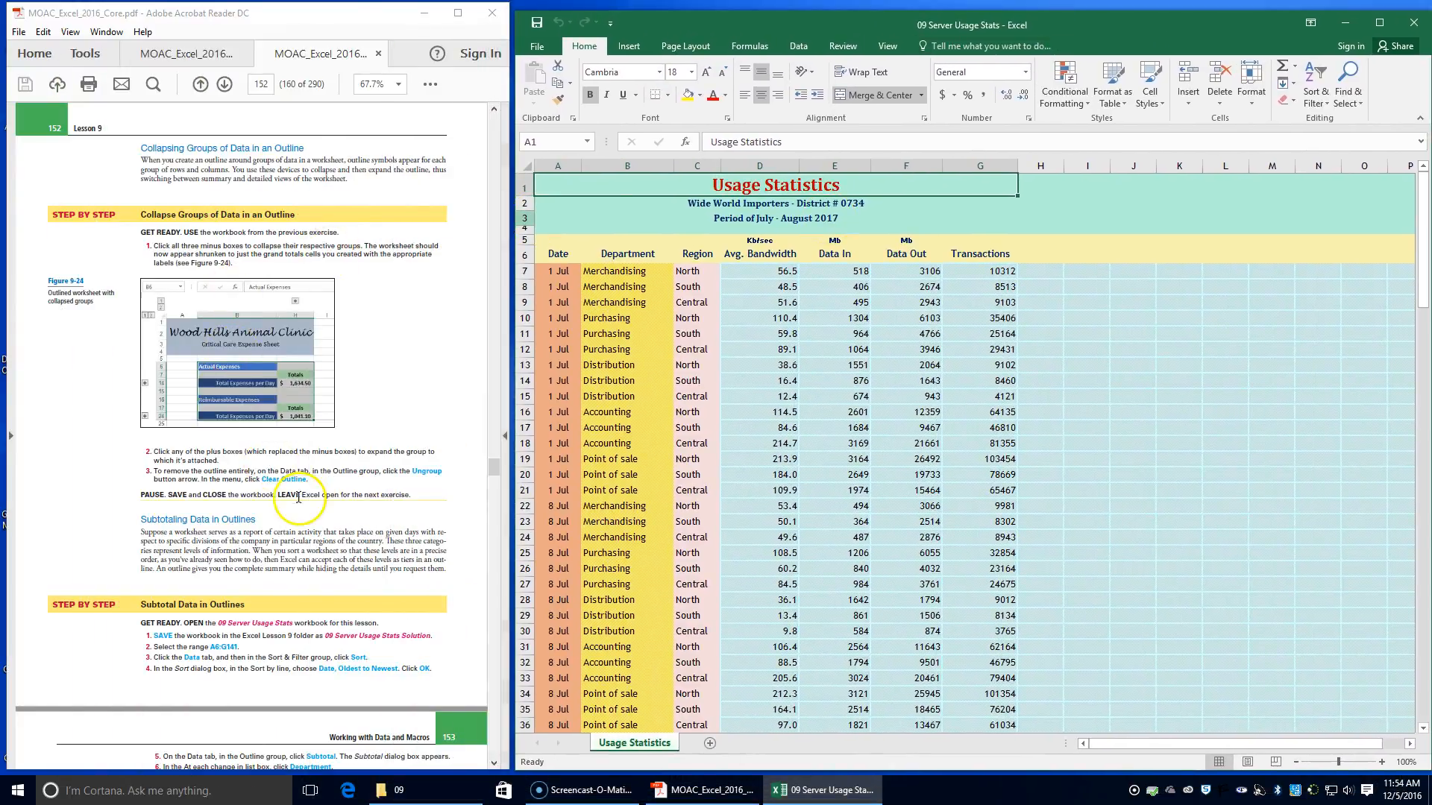
Save the workbook in the Lesson 9 folder as 09 Server Usage Stats Solution
scroll(303, 503, "down", 1)
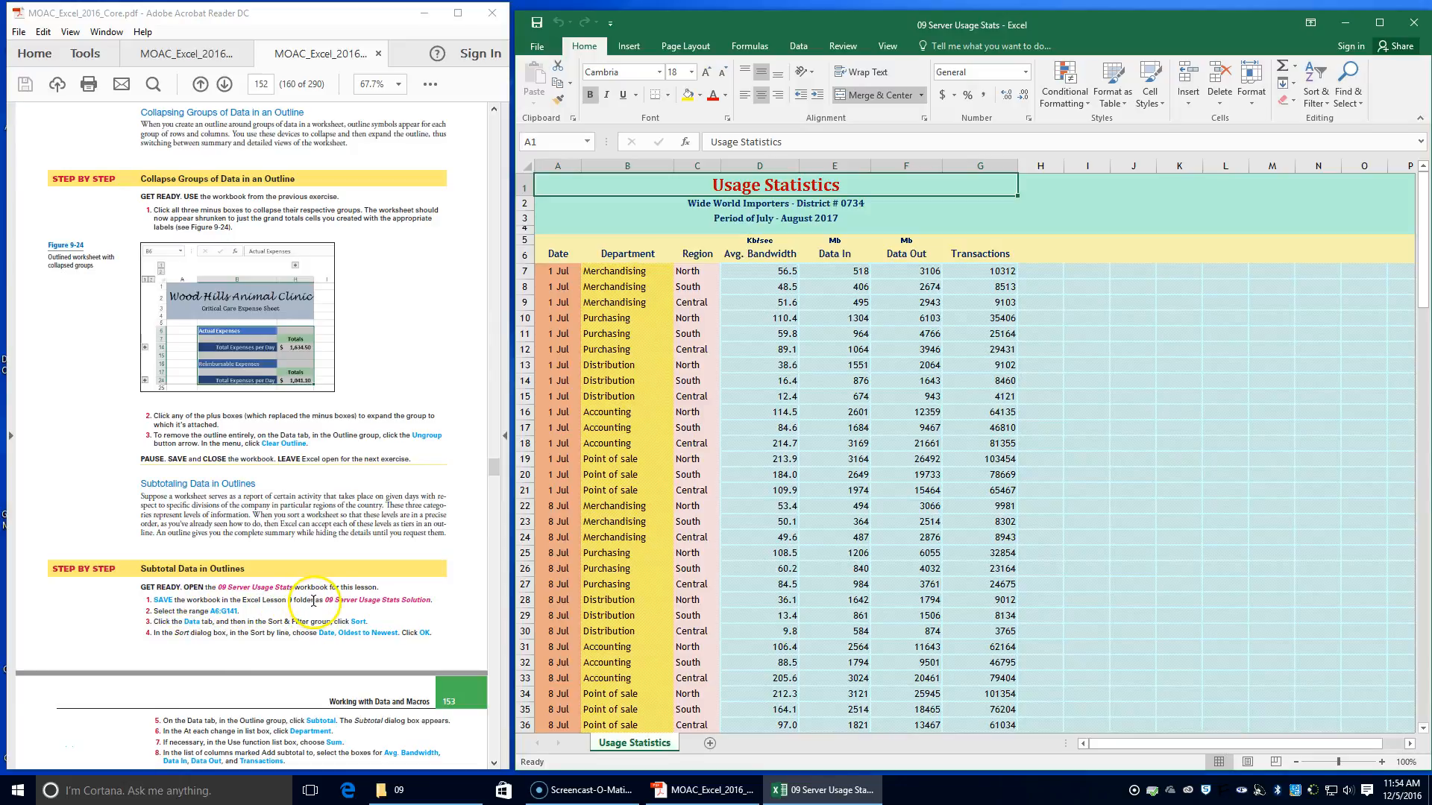
left_click(537, 46)
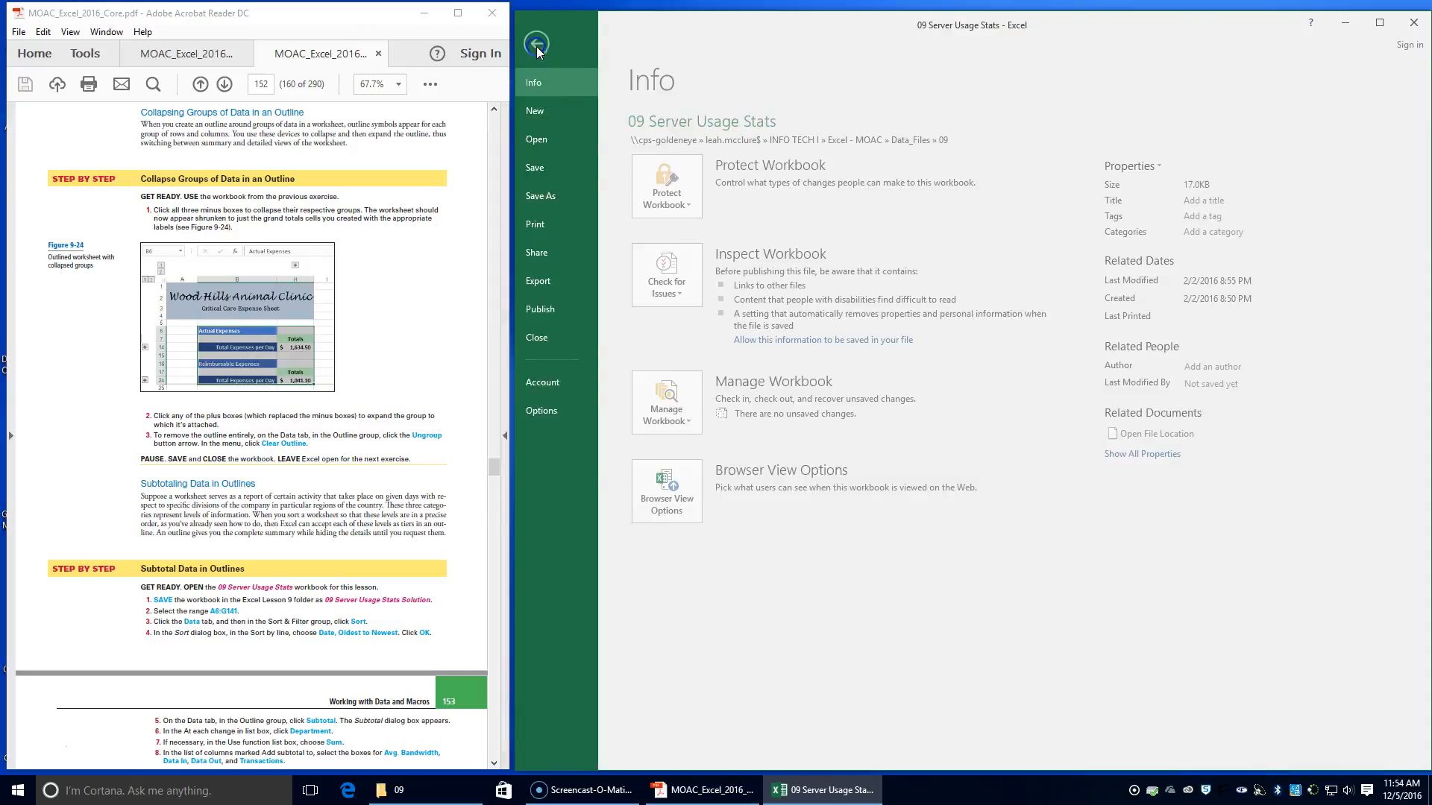
left_click(561, 198)
left_click(906, 217)
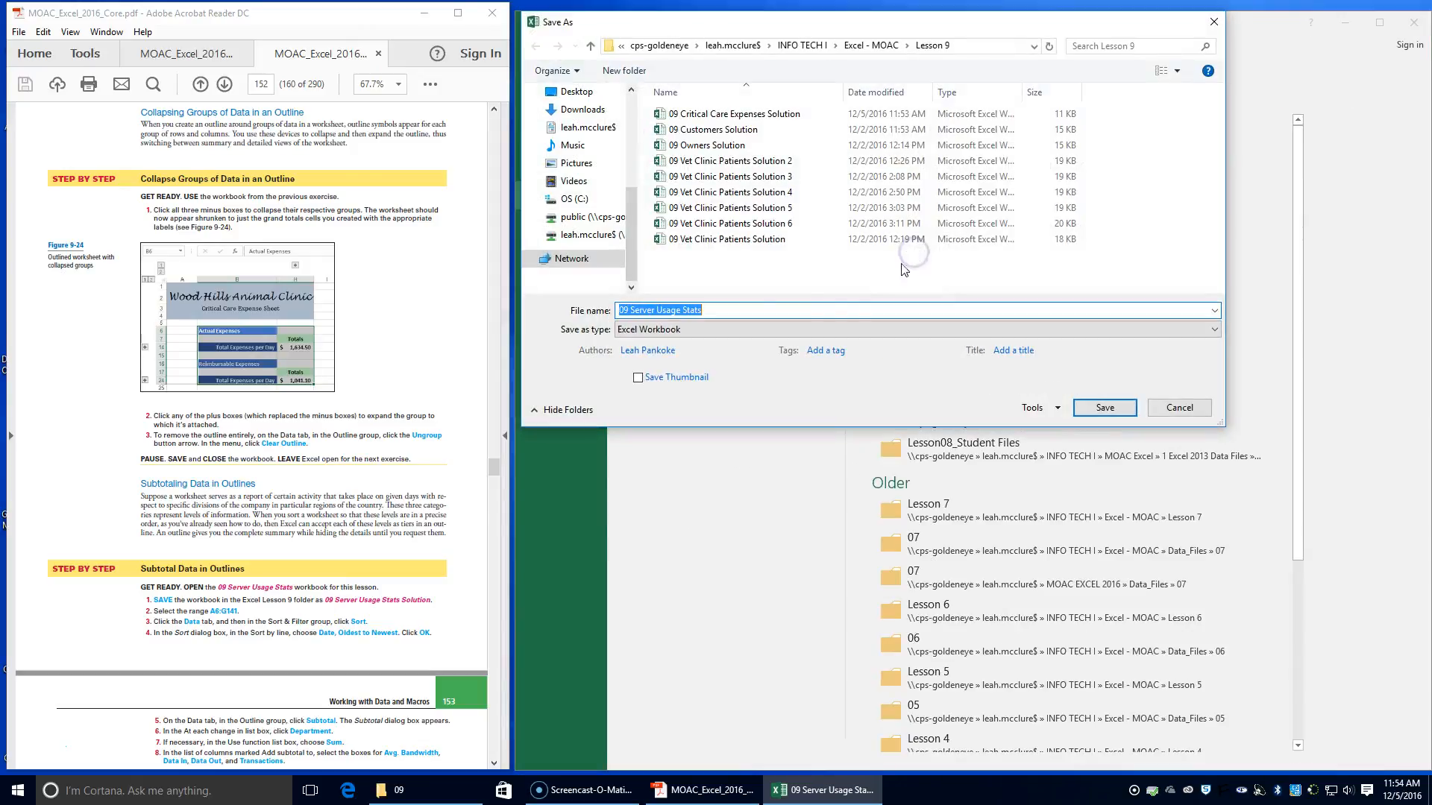
left_click(726, 311)
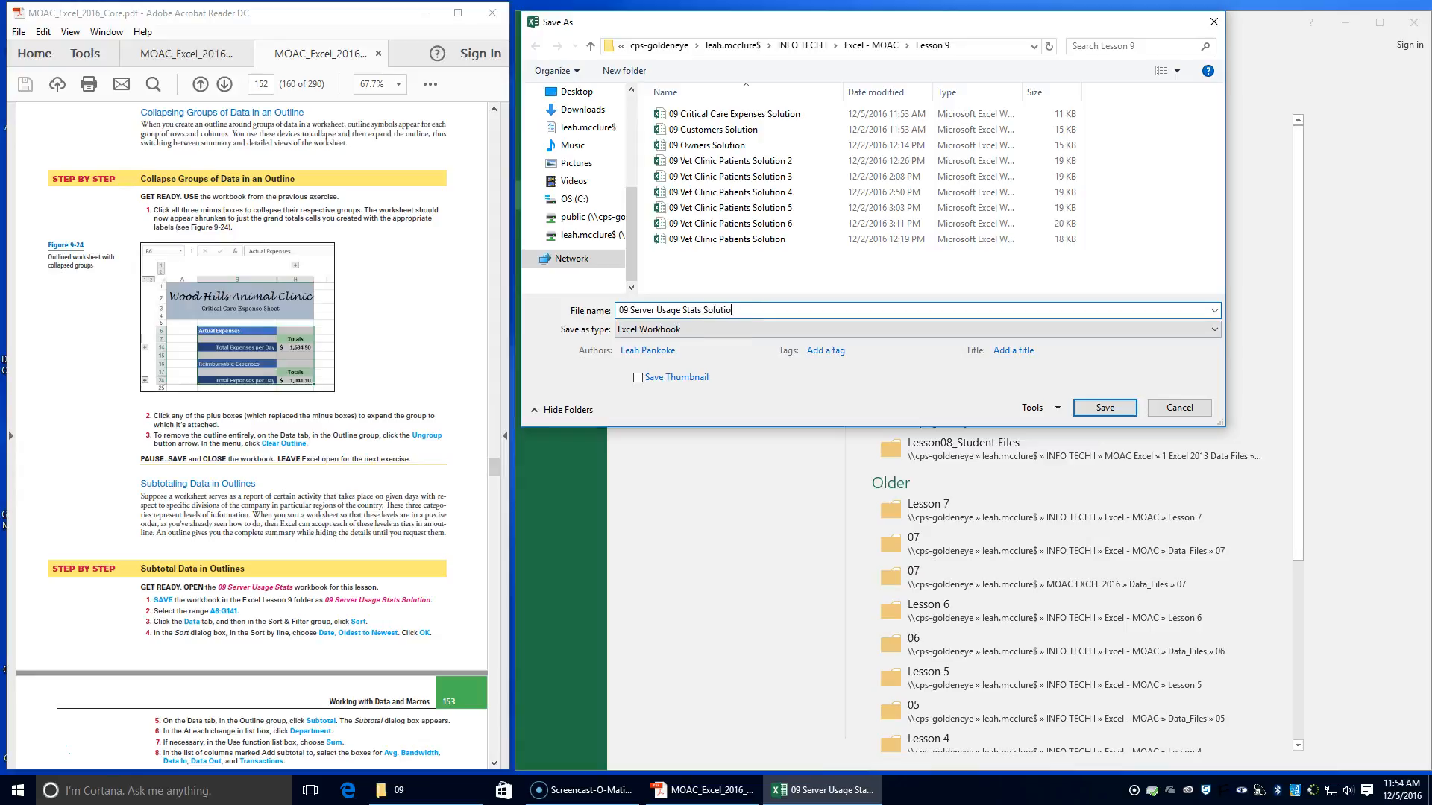
key("Return")
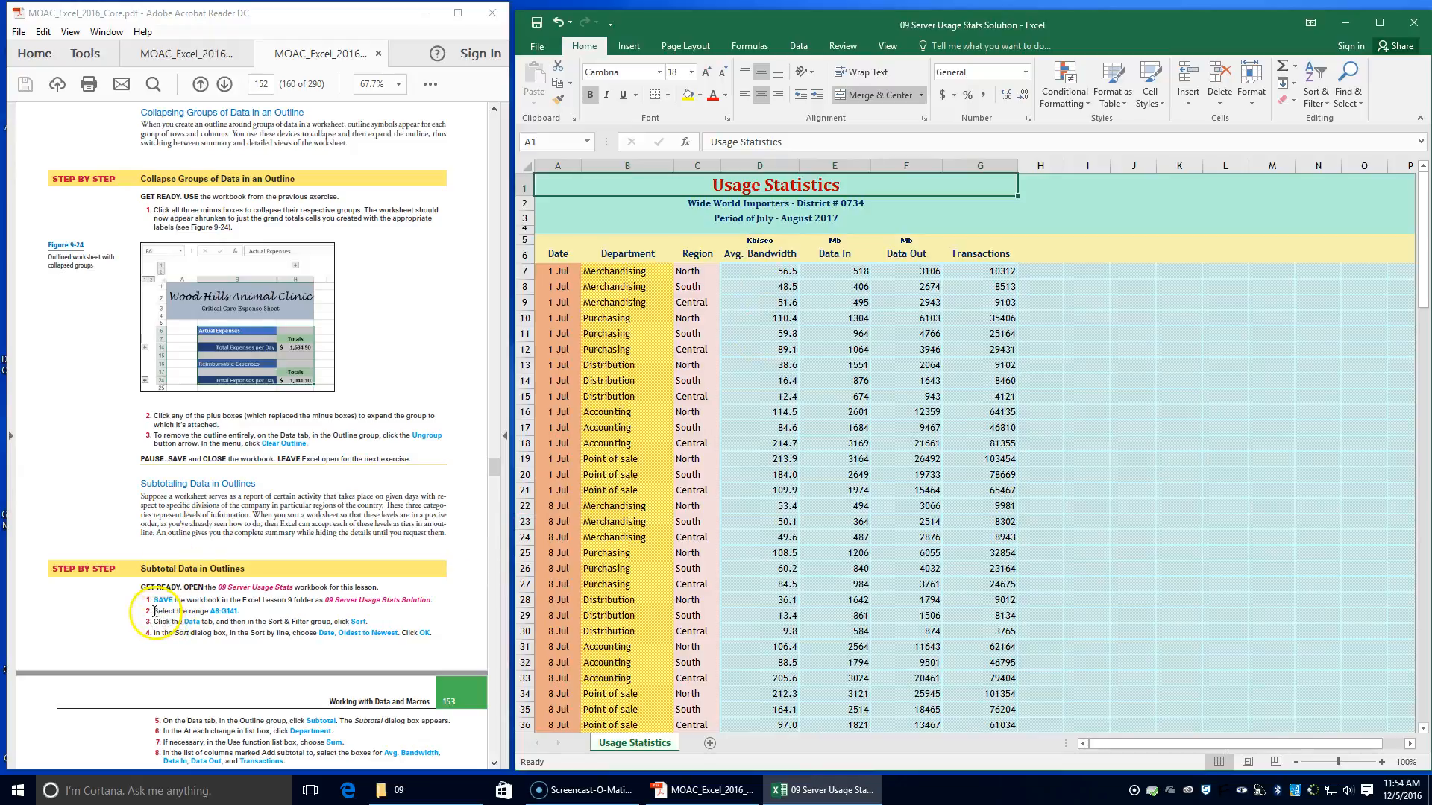
Sort the range A6:G141 by Date from Oldest to Newest
left_click(544, 255)
left_click_drag(543, 256, 989, 699)
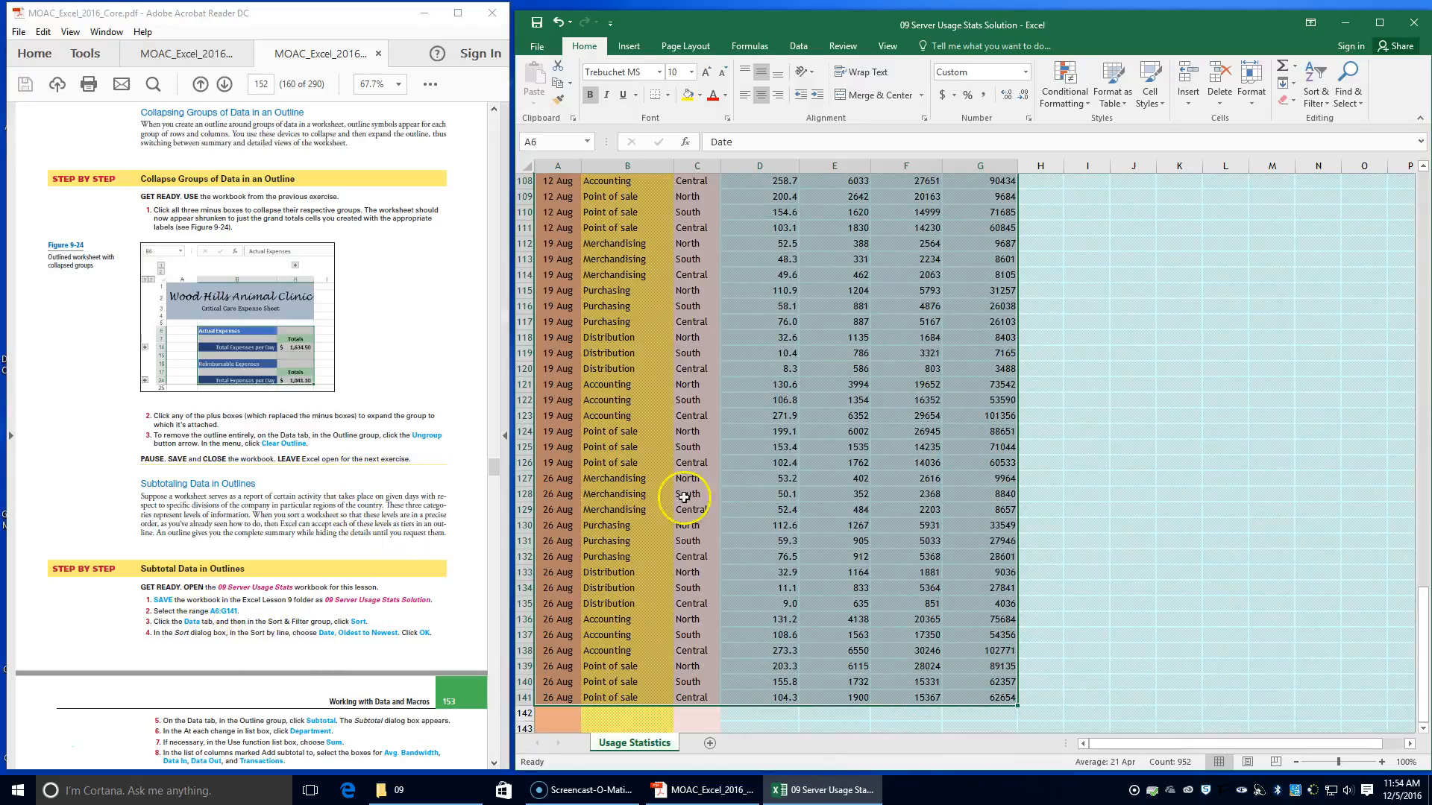
left_click(794, 46)
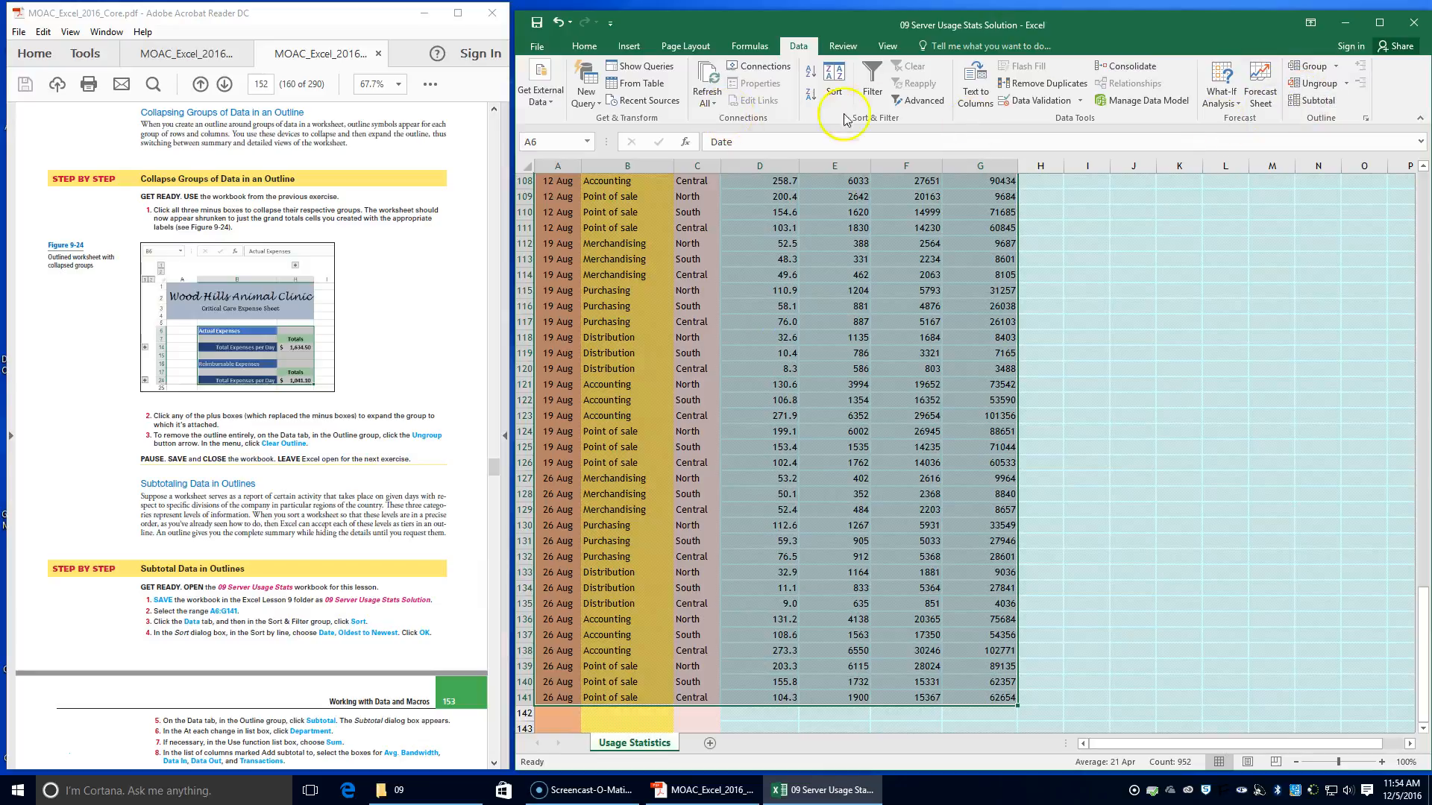
left_click(834, 88)
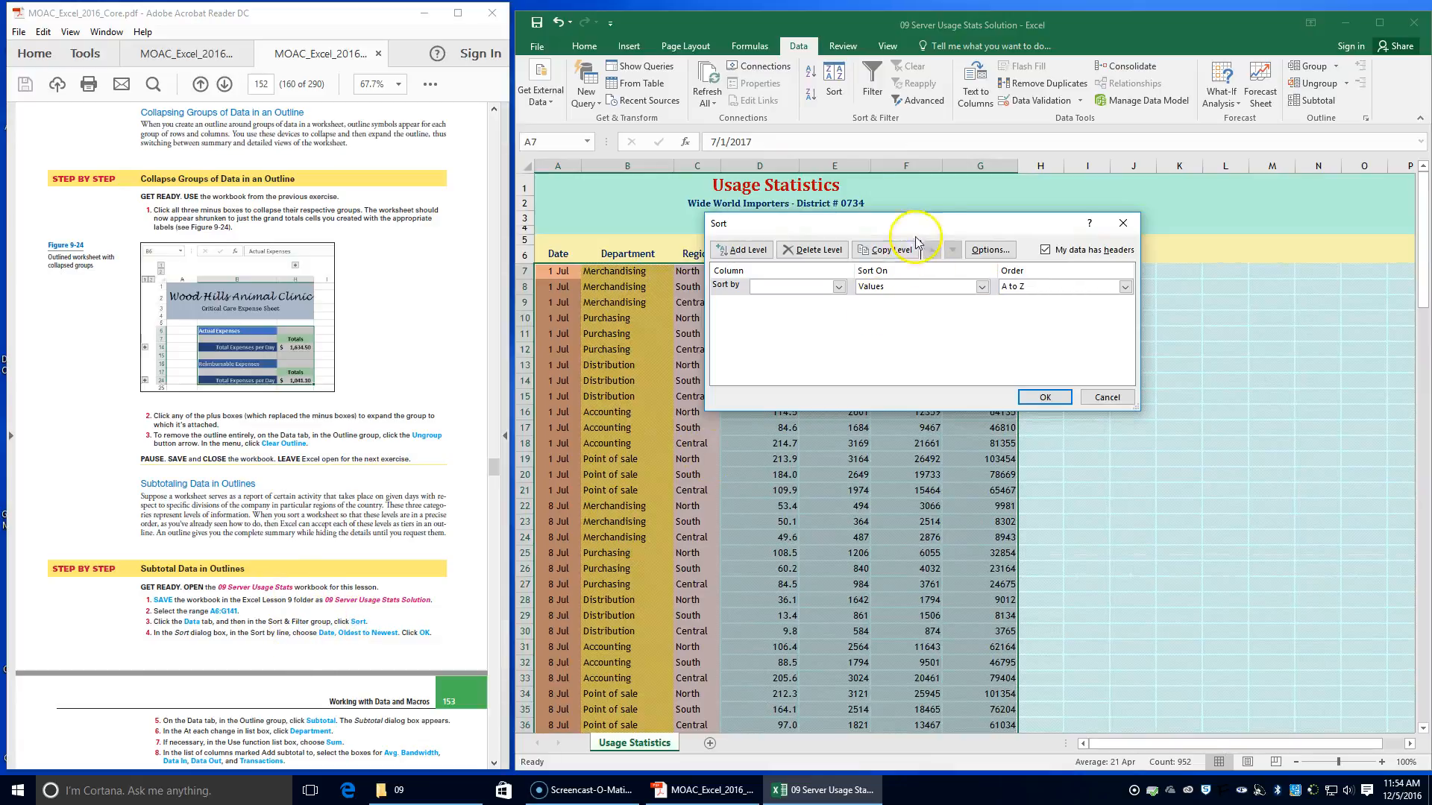
left_click(838, 286)
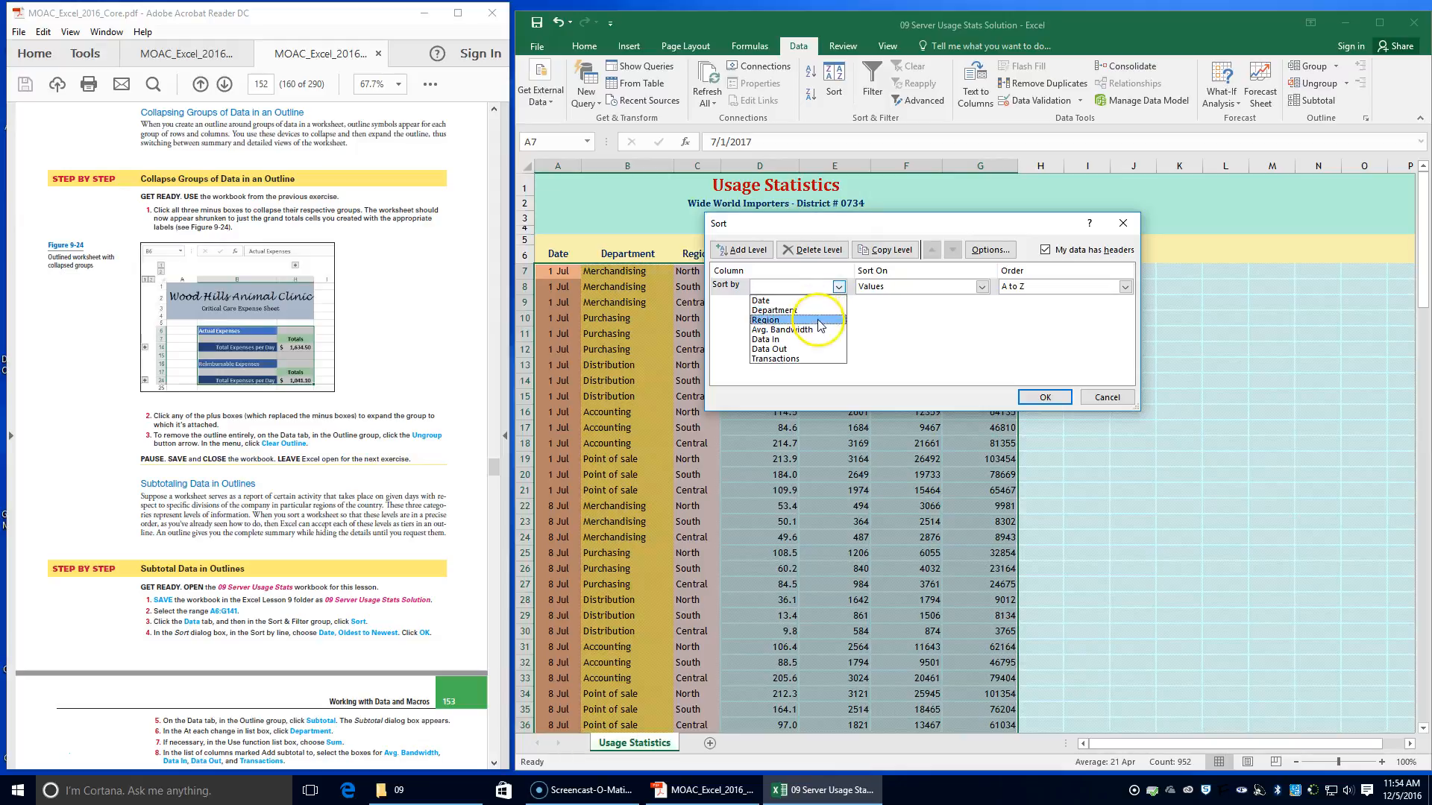
left_click(814, 301)
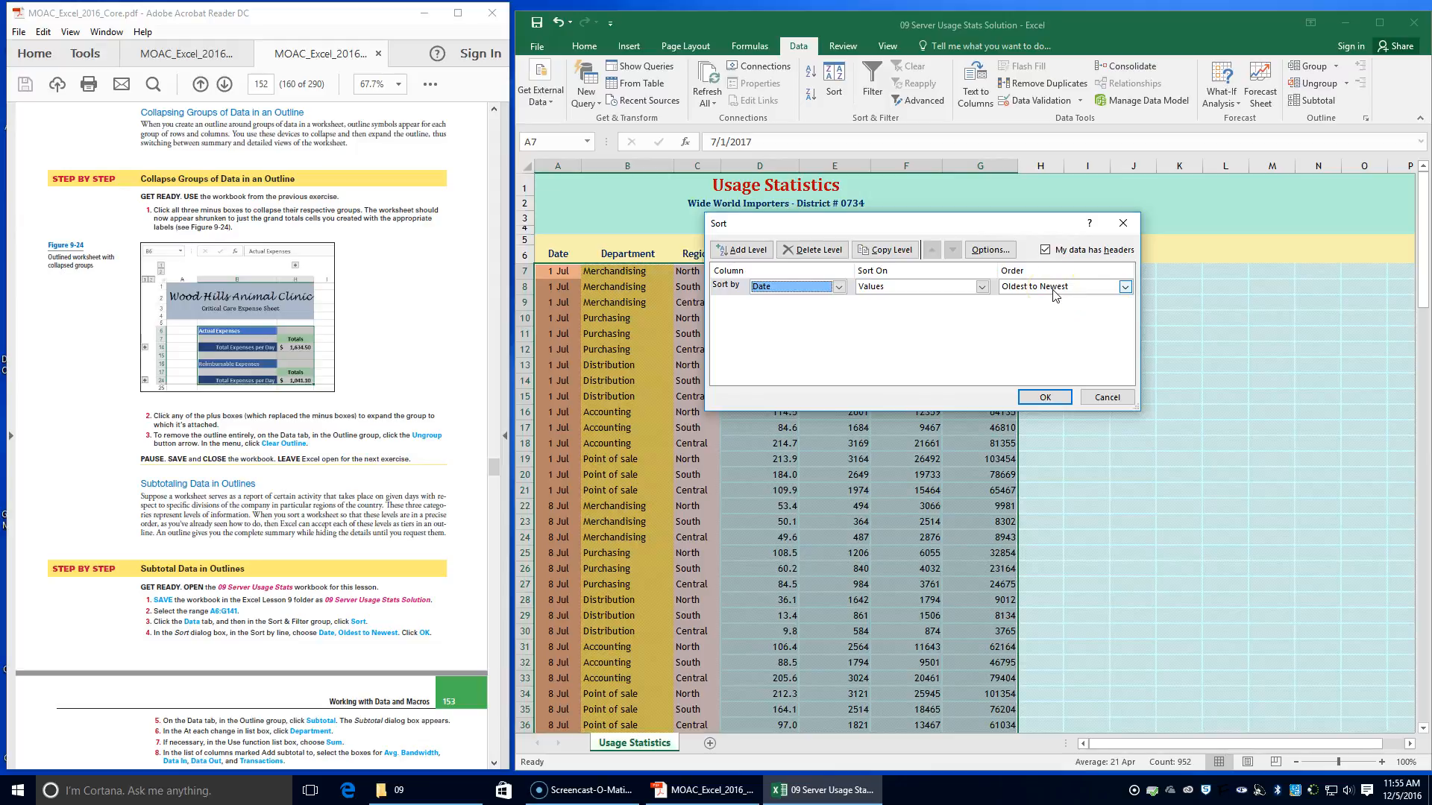
left_click(1048, 397)
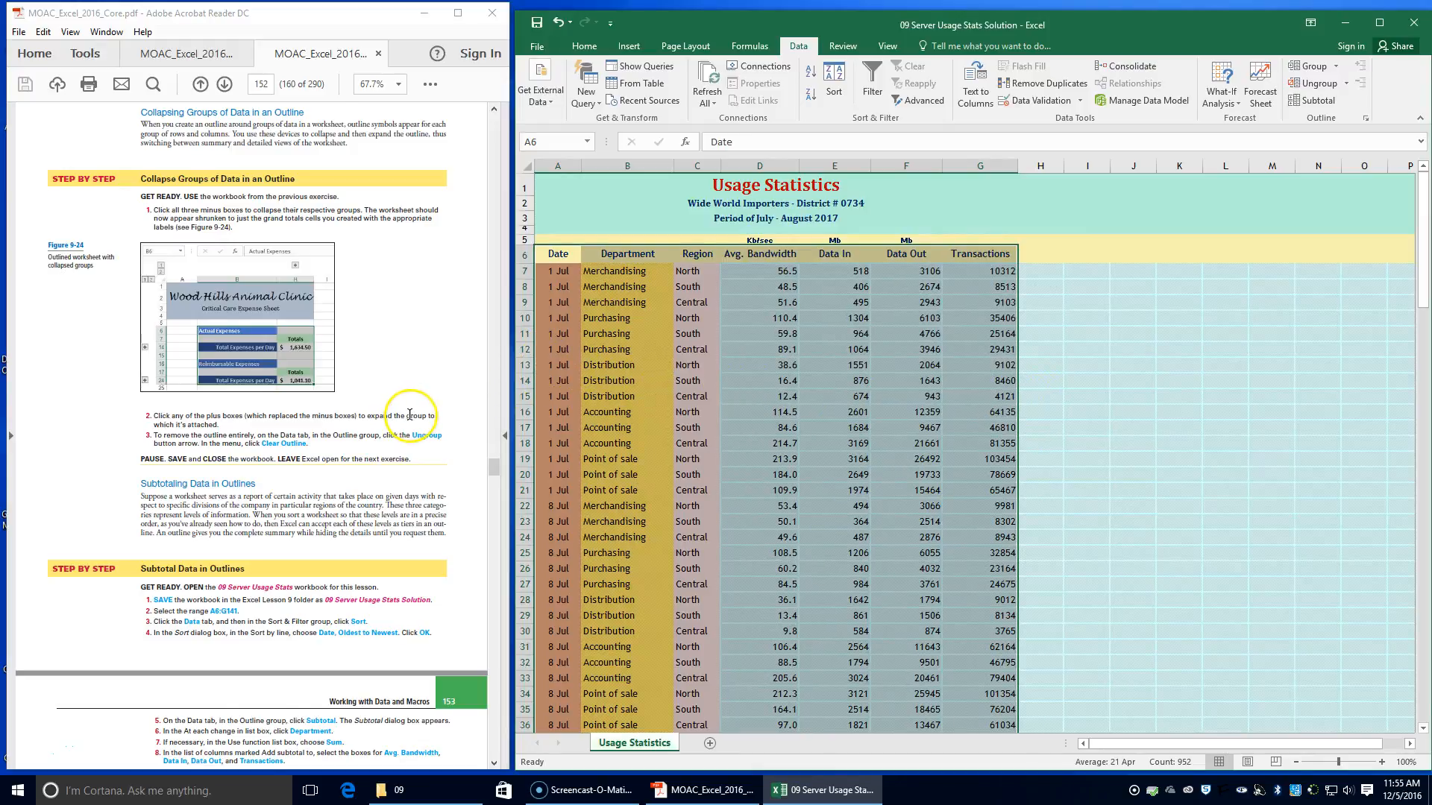
Start a Subtotal on the sorted range and group it at each change in Department
scroll(407, 406, "down", 1)
scroll(399, 399, "down", 3)
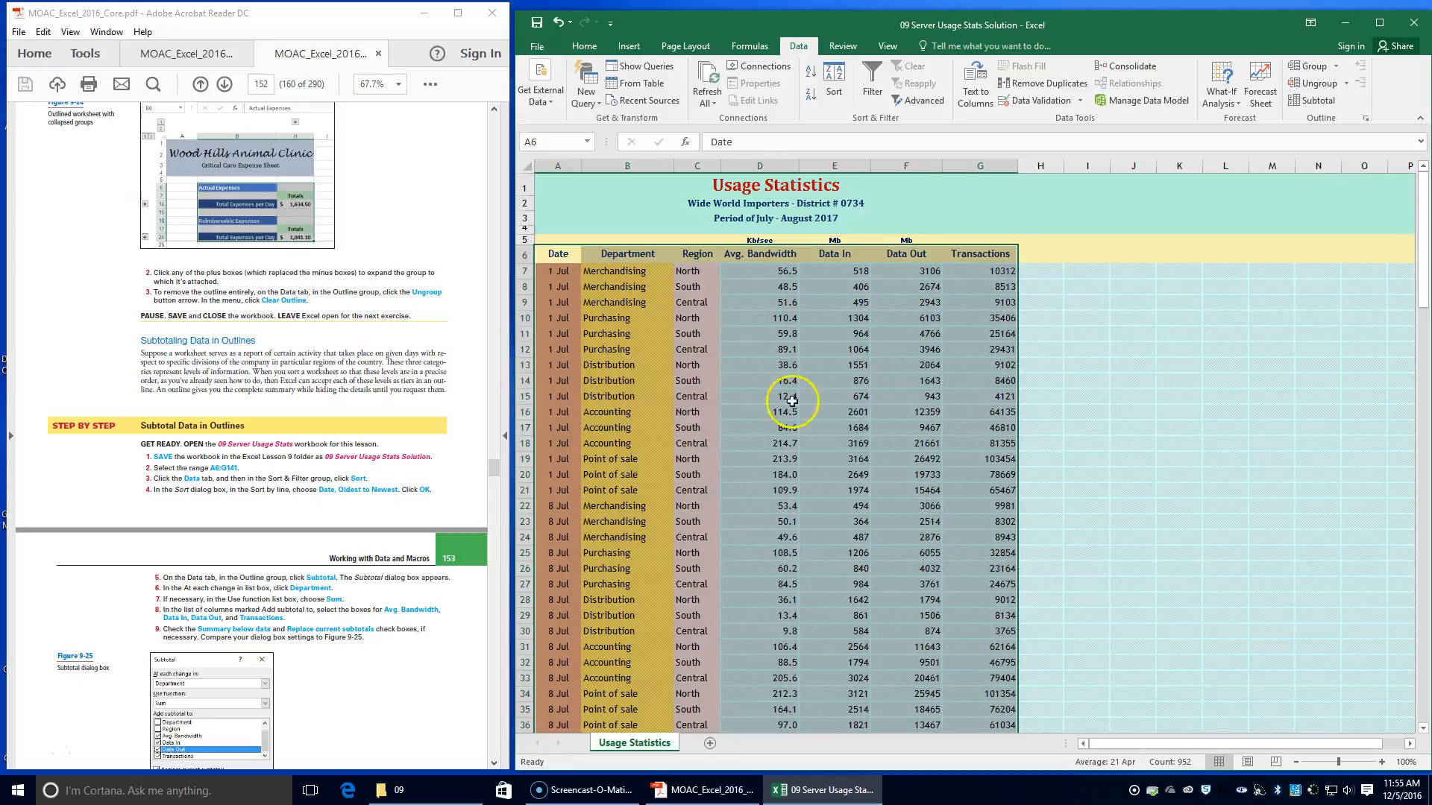
left_click(1326, 106)
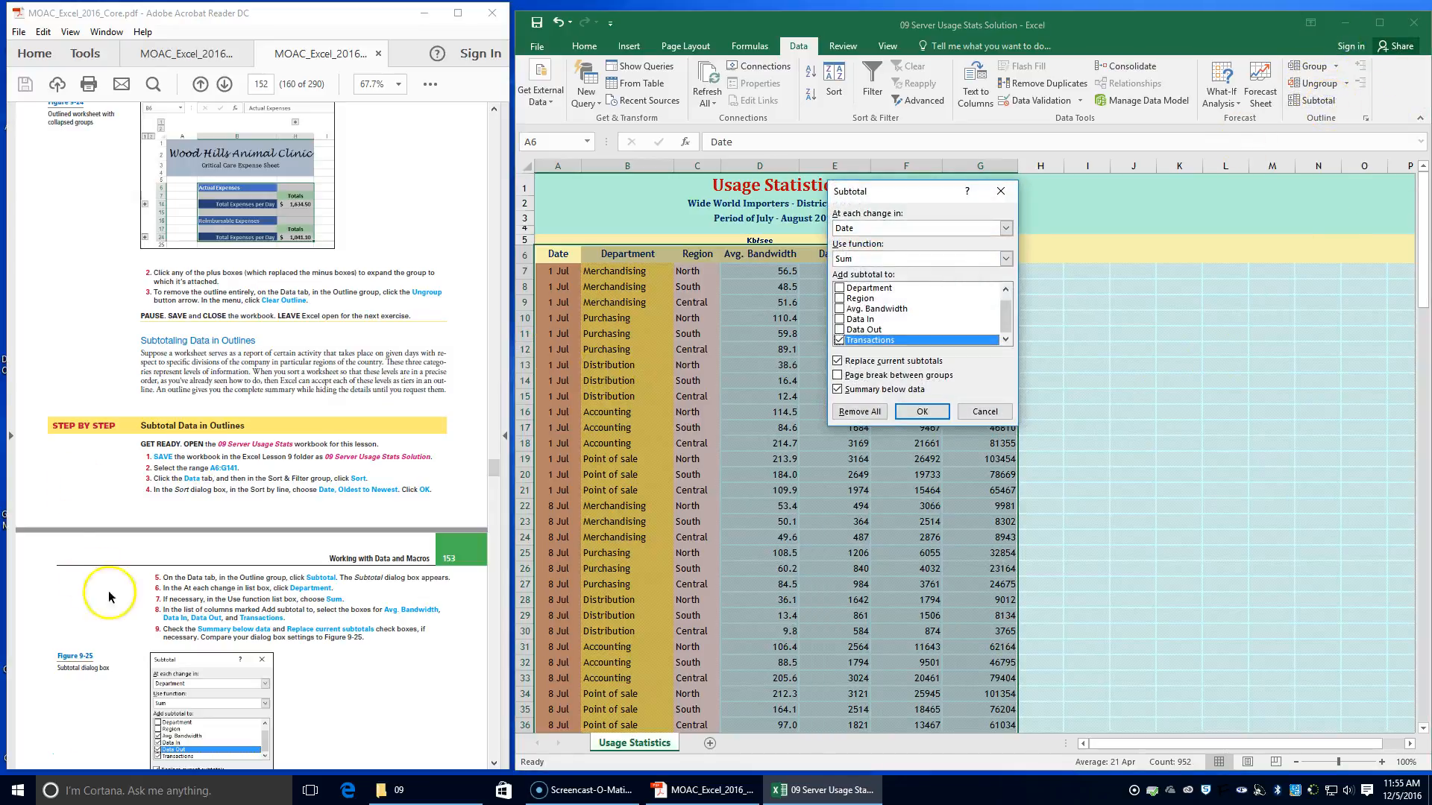
scroll(237, 556, "down", 1)
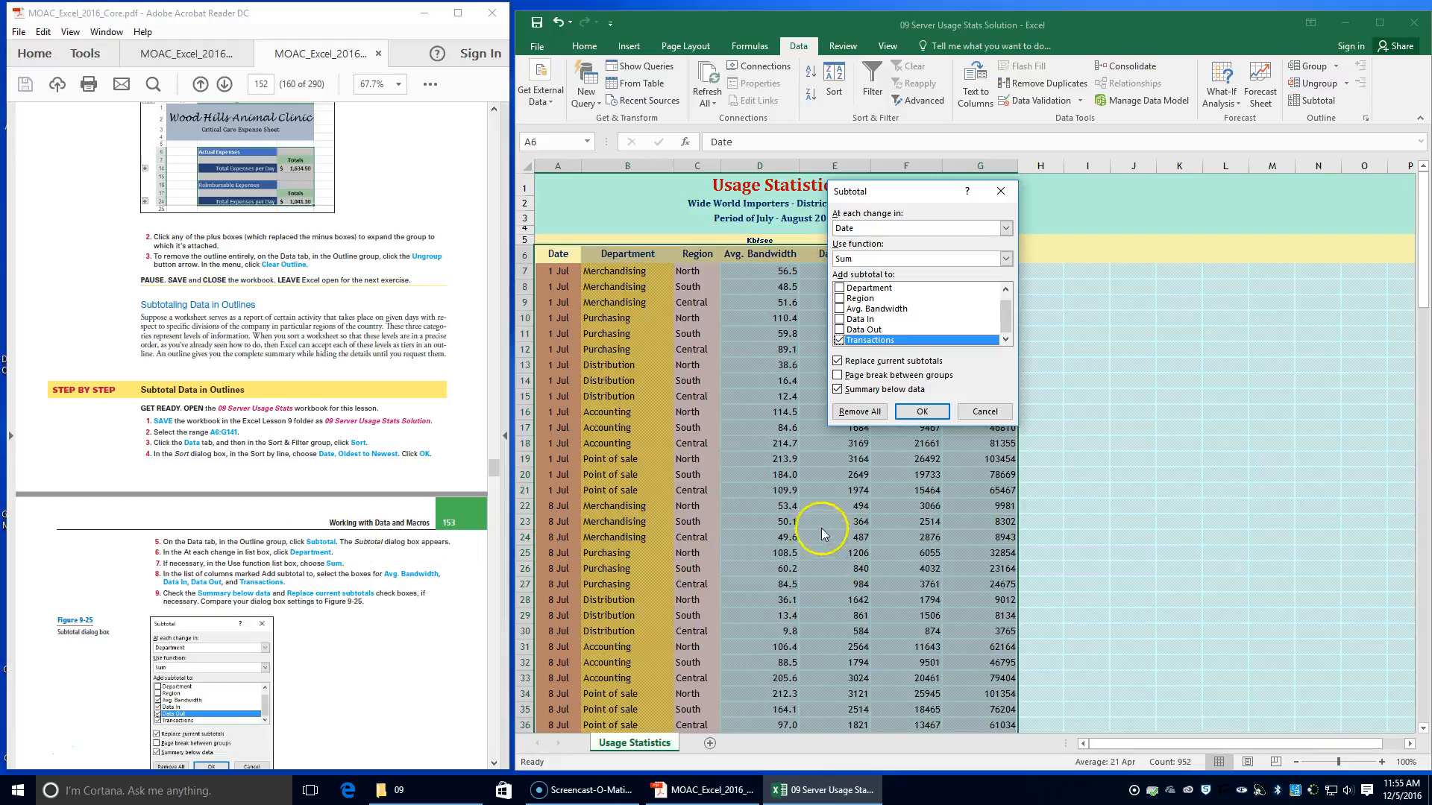
left_click(905, 229)
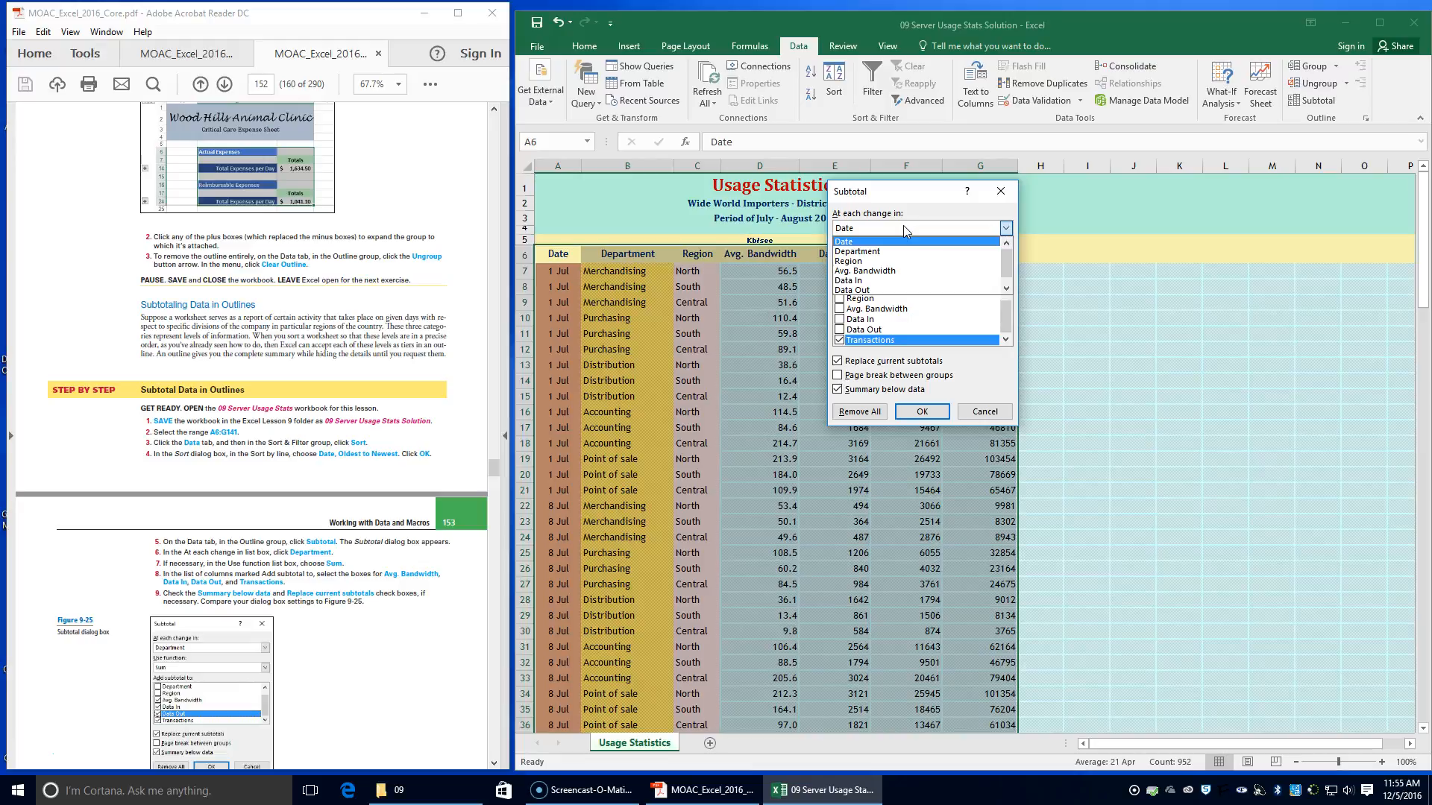
left_click(902, 251)
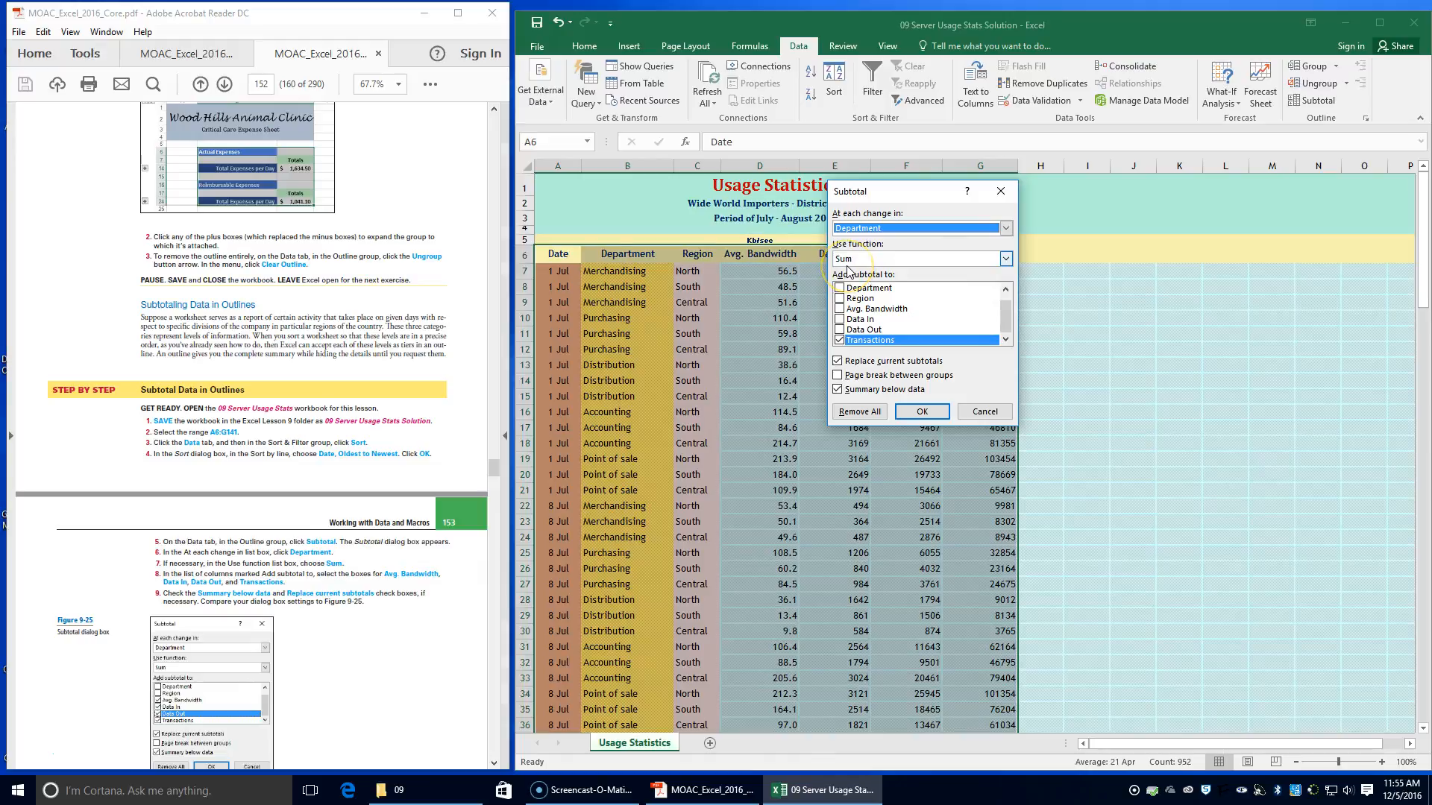
Add Avg. Bandwidth, Data In and Data Out to the subtotaled columns alongside Transactions, and apply the Sum subtotals
left_click(883, 328)
left_click(839, 308)
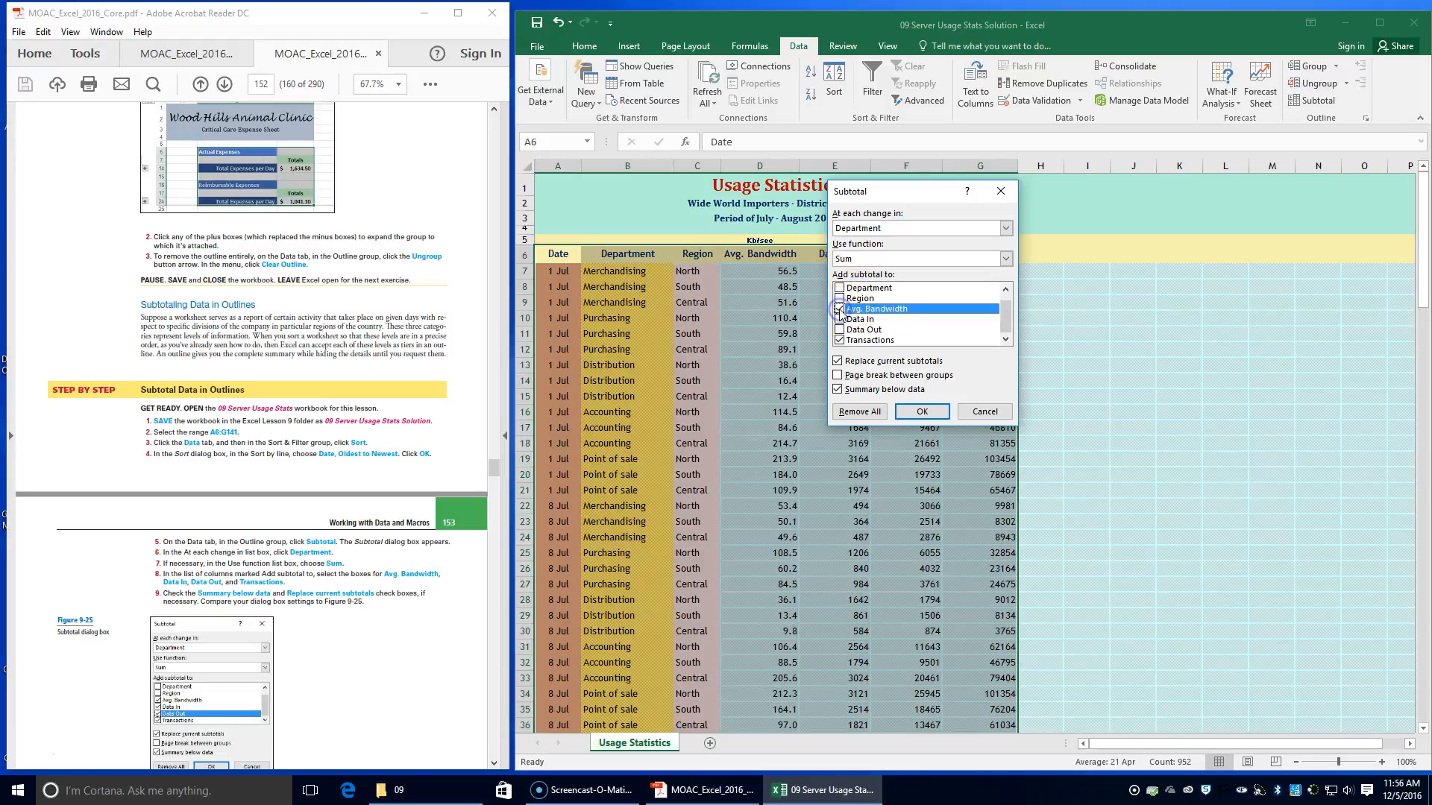
left_click(840, 319)
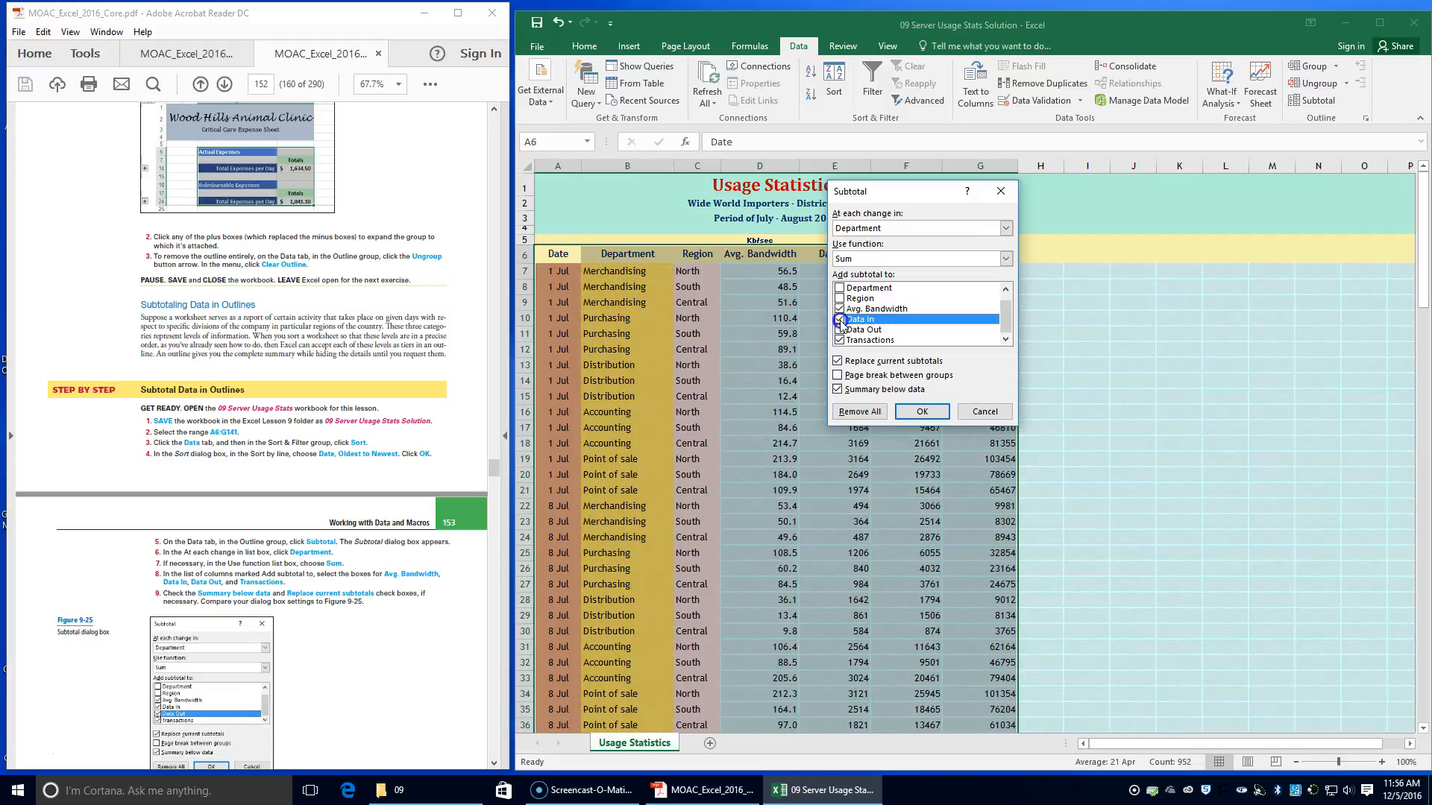
left_click(840, 330)
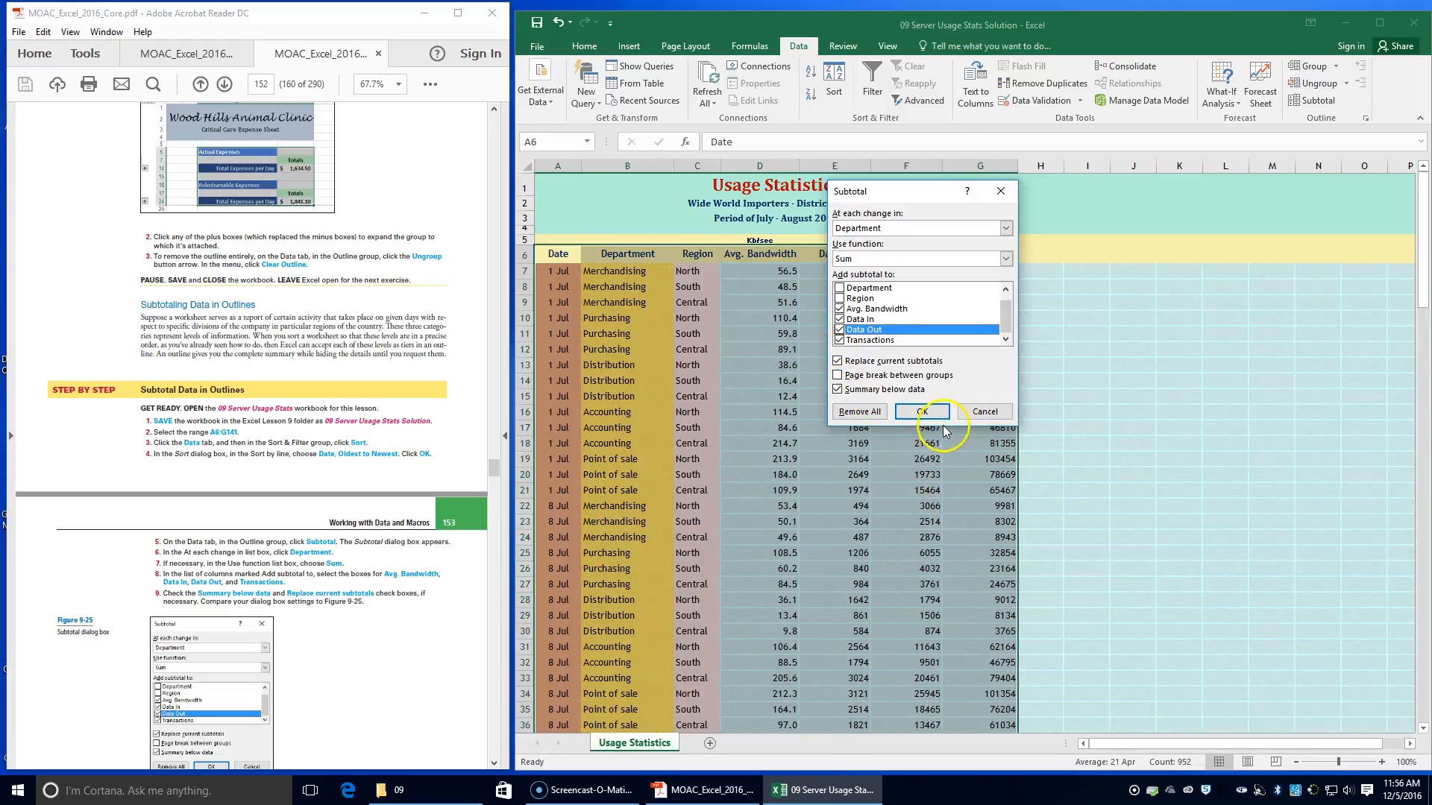
scroll(473, 594, "down", 1)
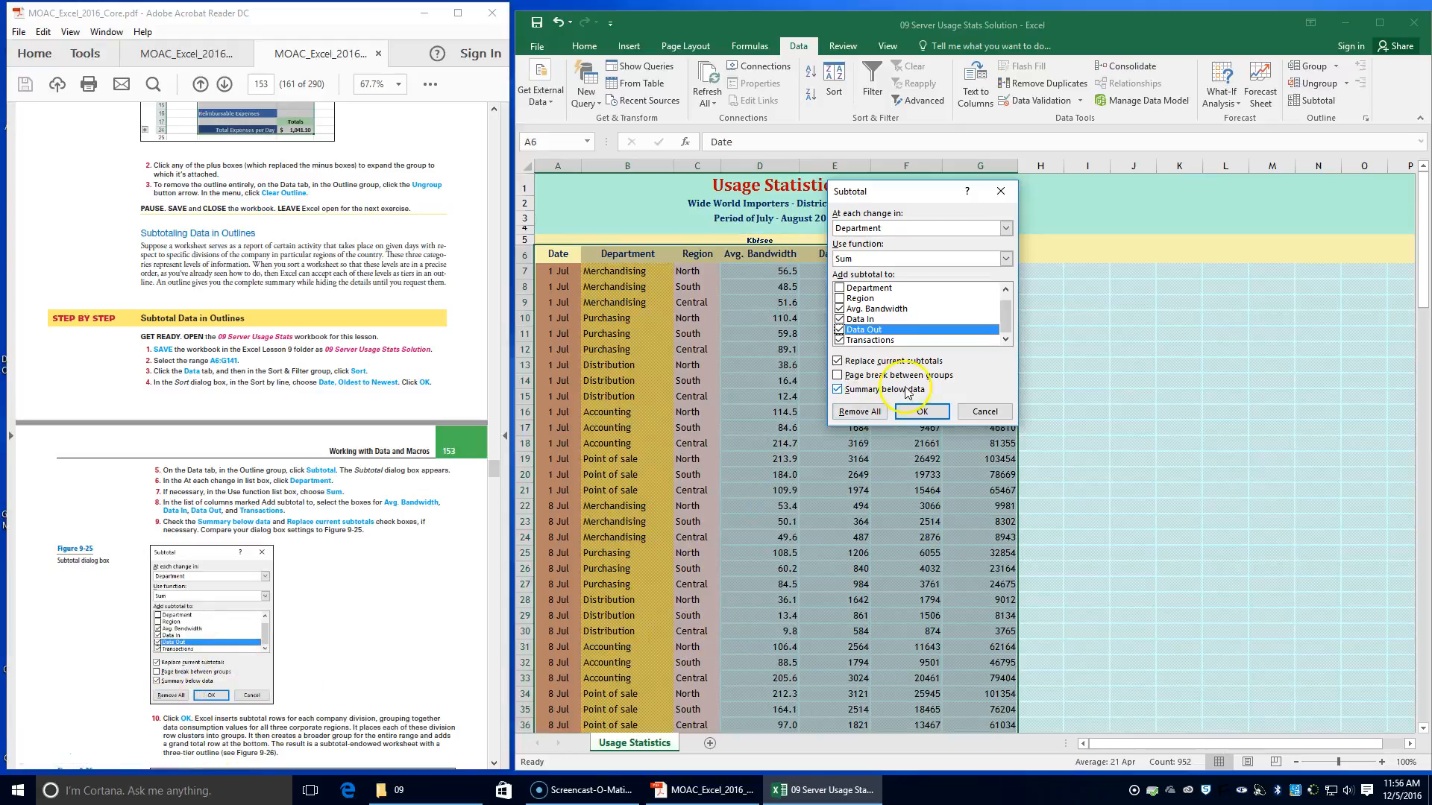
left_click(920, 411)
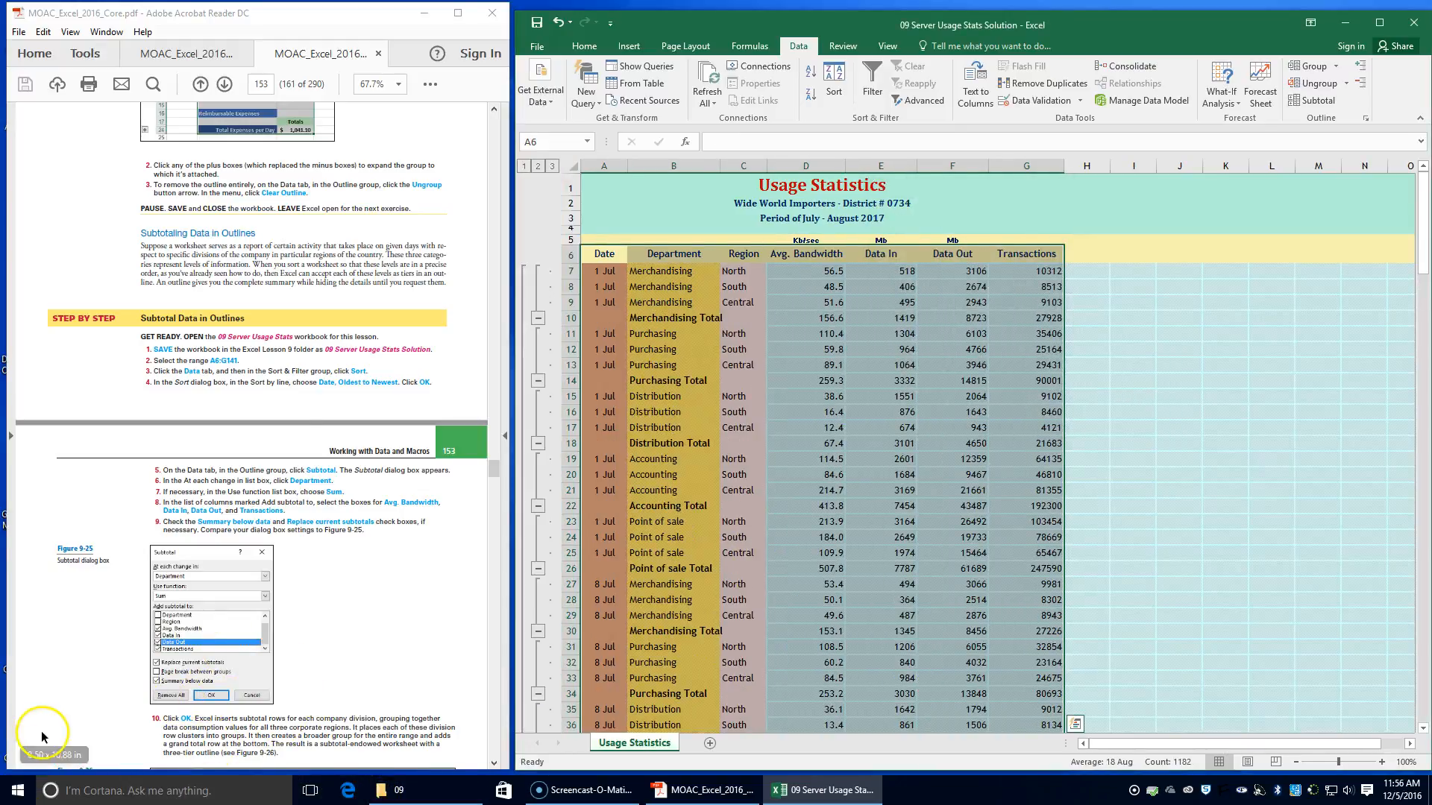
Read instruction 10 on page 153 and compare the subtotaled worksheet with Figure 9-26
scroll(41, 737, "down", 2)
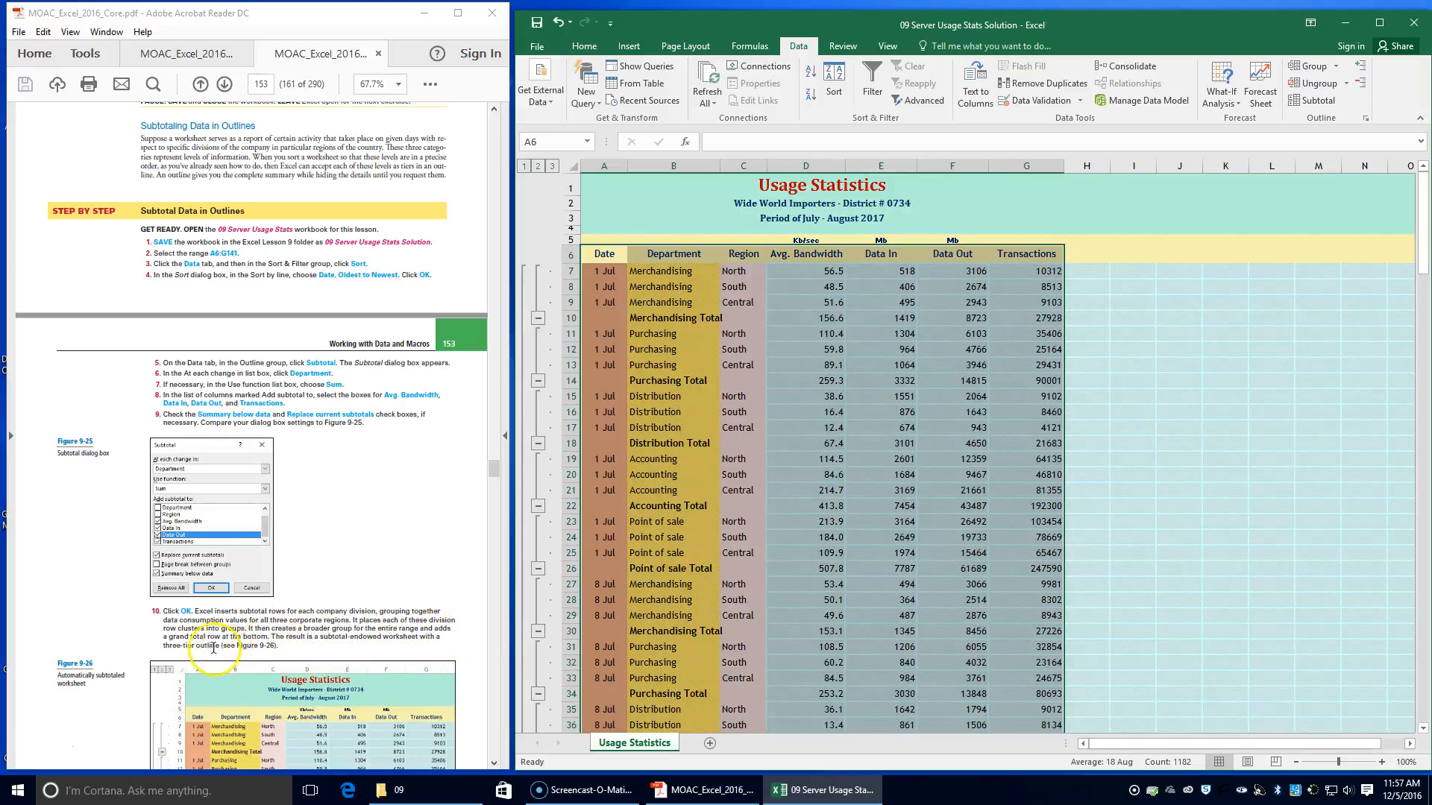
scroll(365, 619, "down", 1)
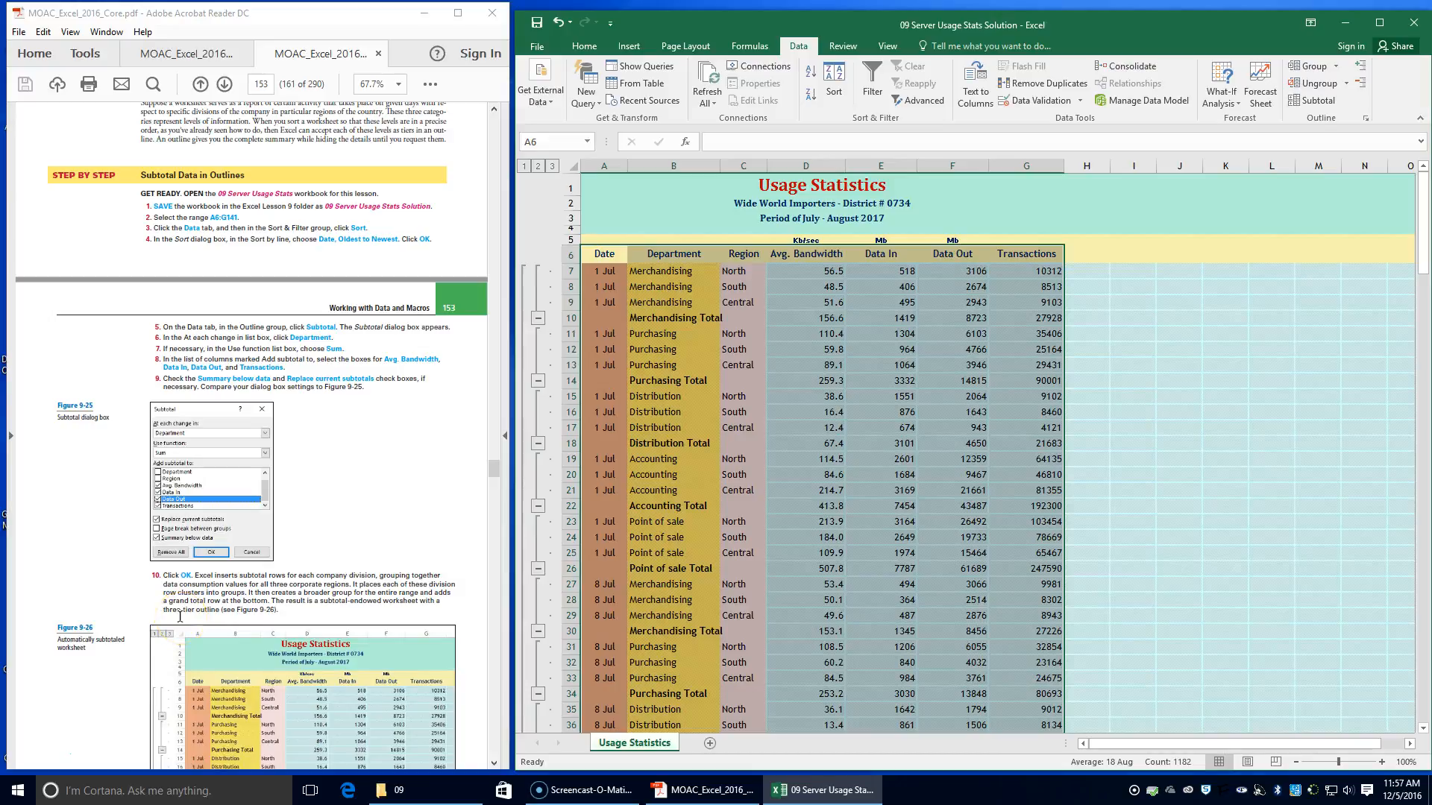
scroll(372, 690, "down", 4)
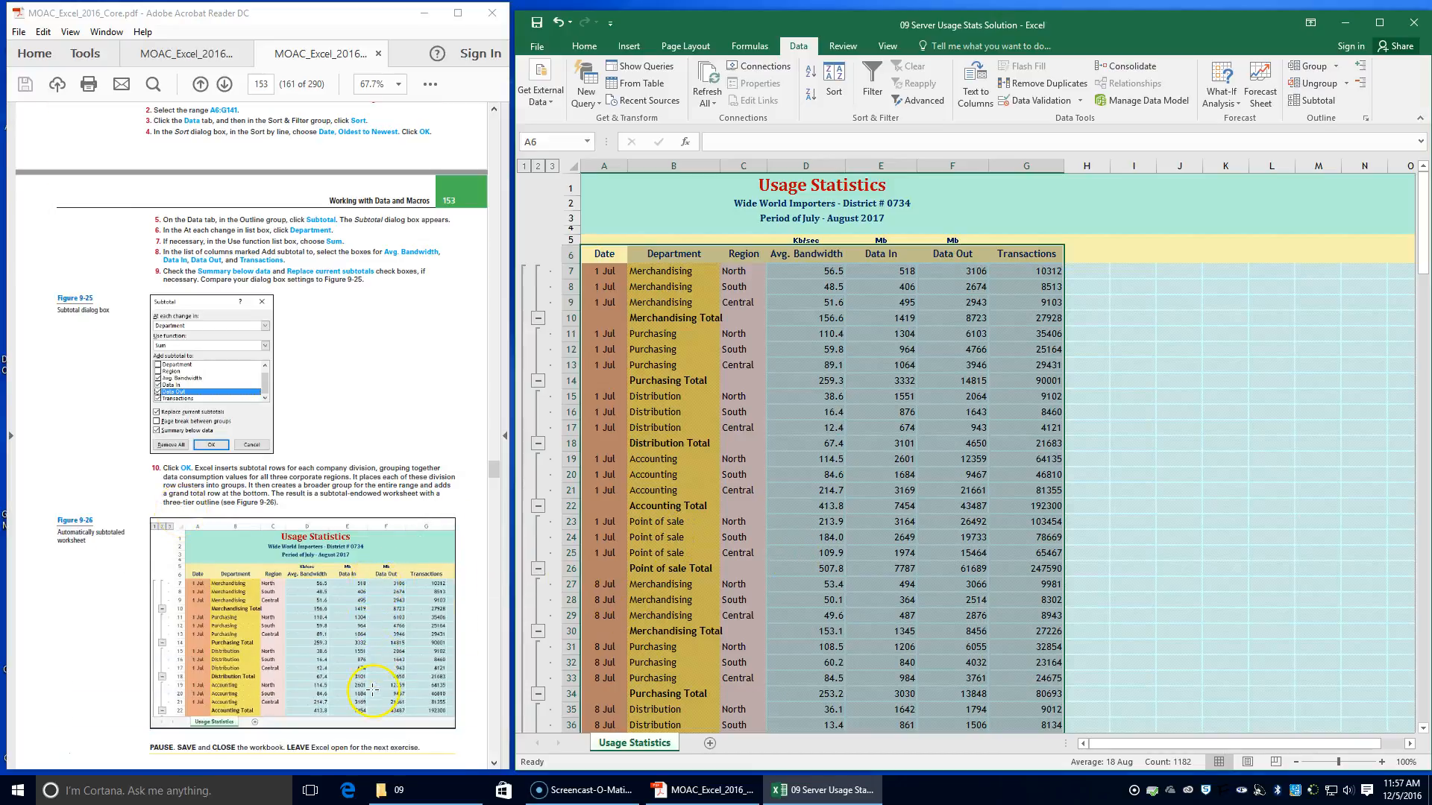
Examine the subtotaled Usage Statistics rows from the first department group through to the Grand Total row
scroll(924, 477, "down", 5)
scroll(888, 538, "down", 20)
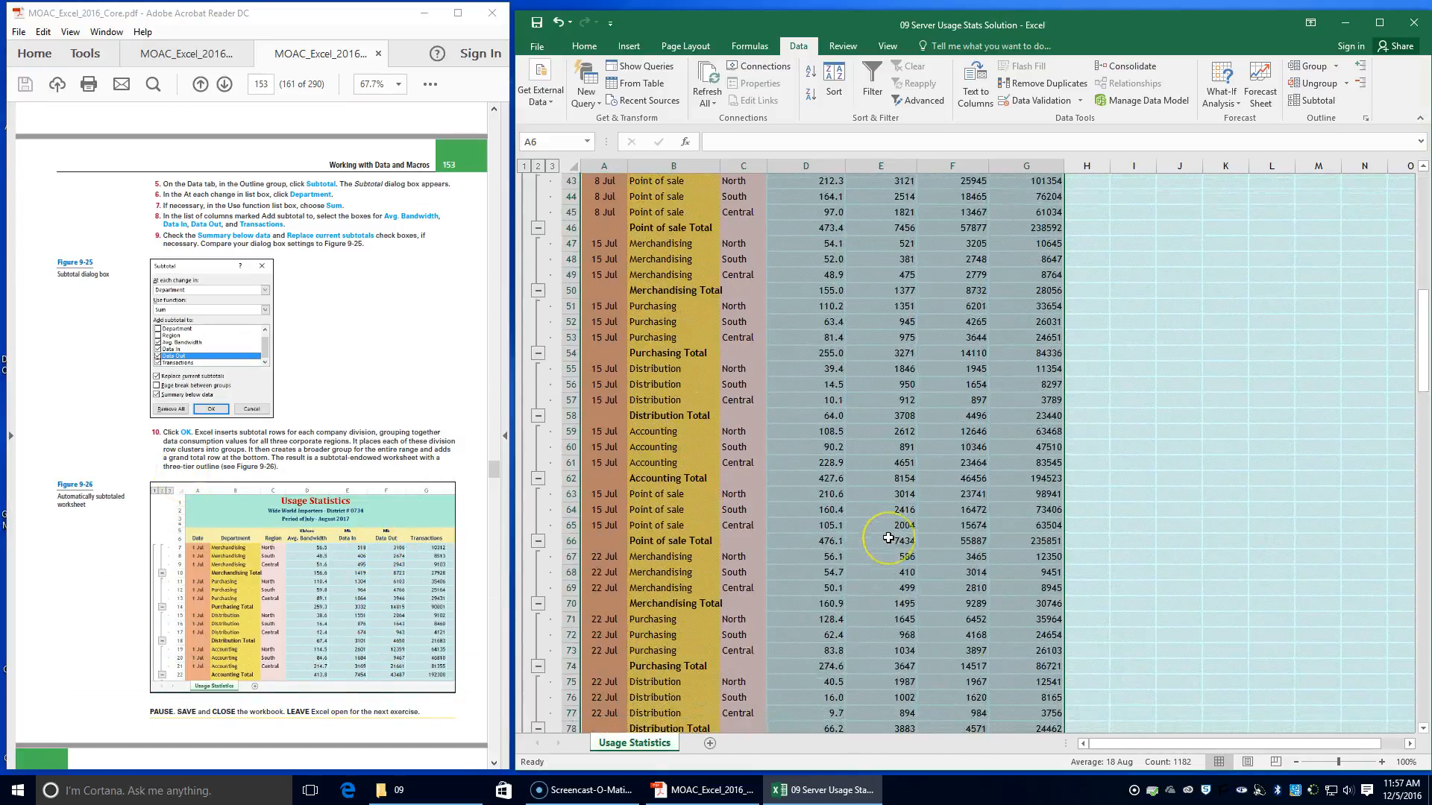
scroll(888, 537, "down", 20)
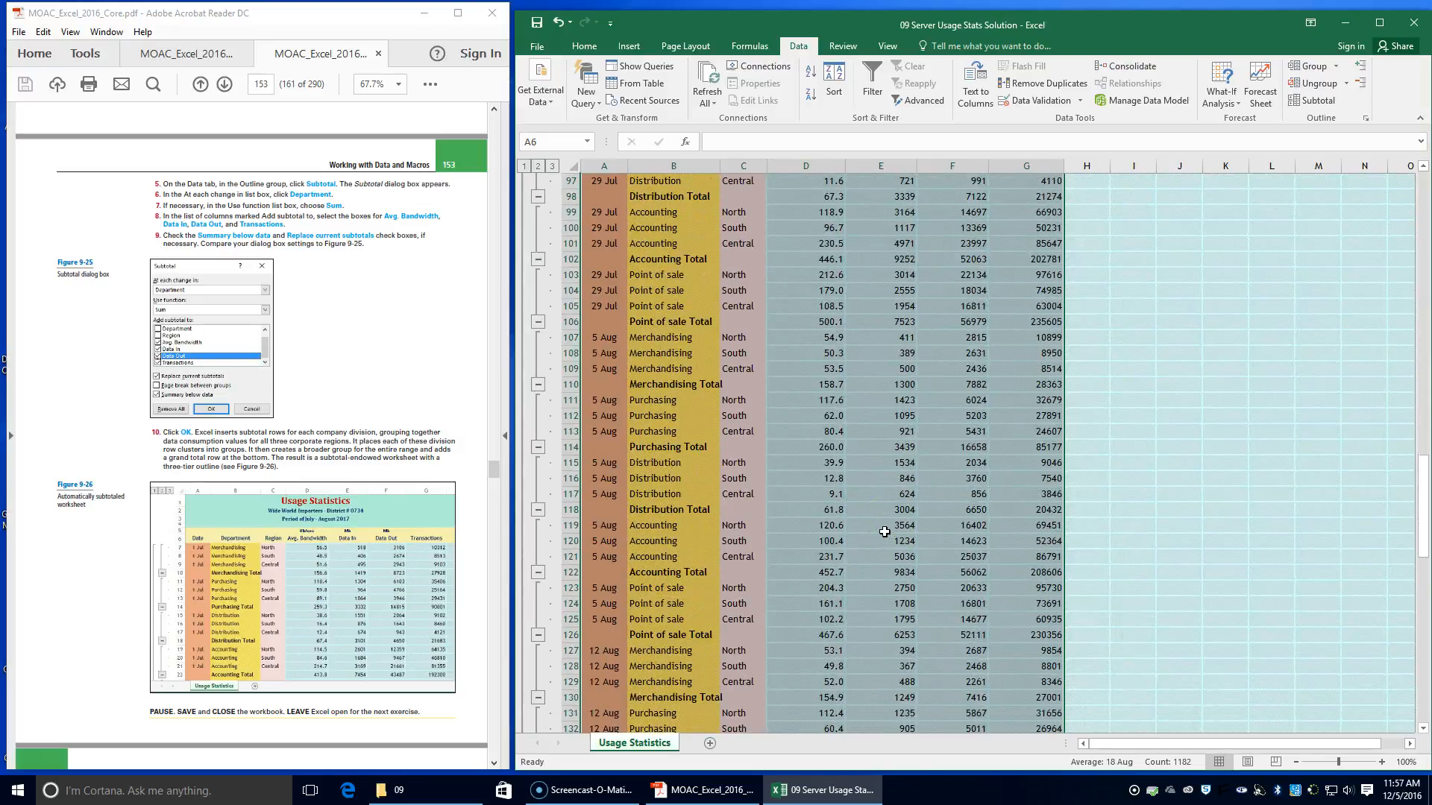
scroll(884, 532, "down", 3)
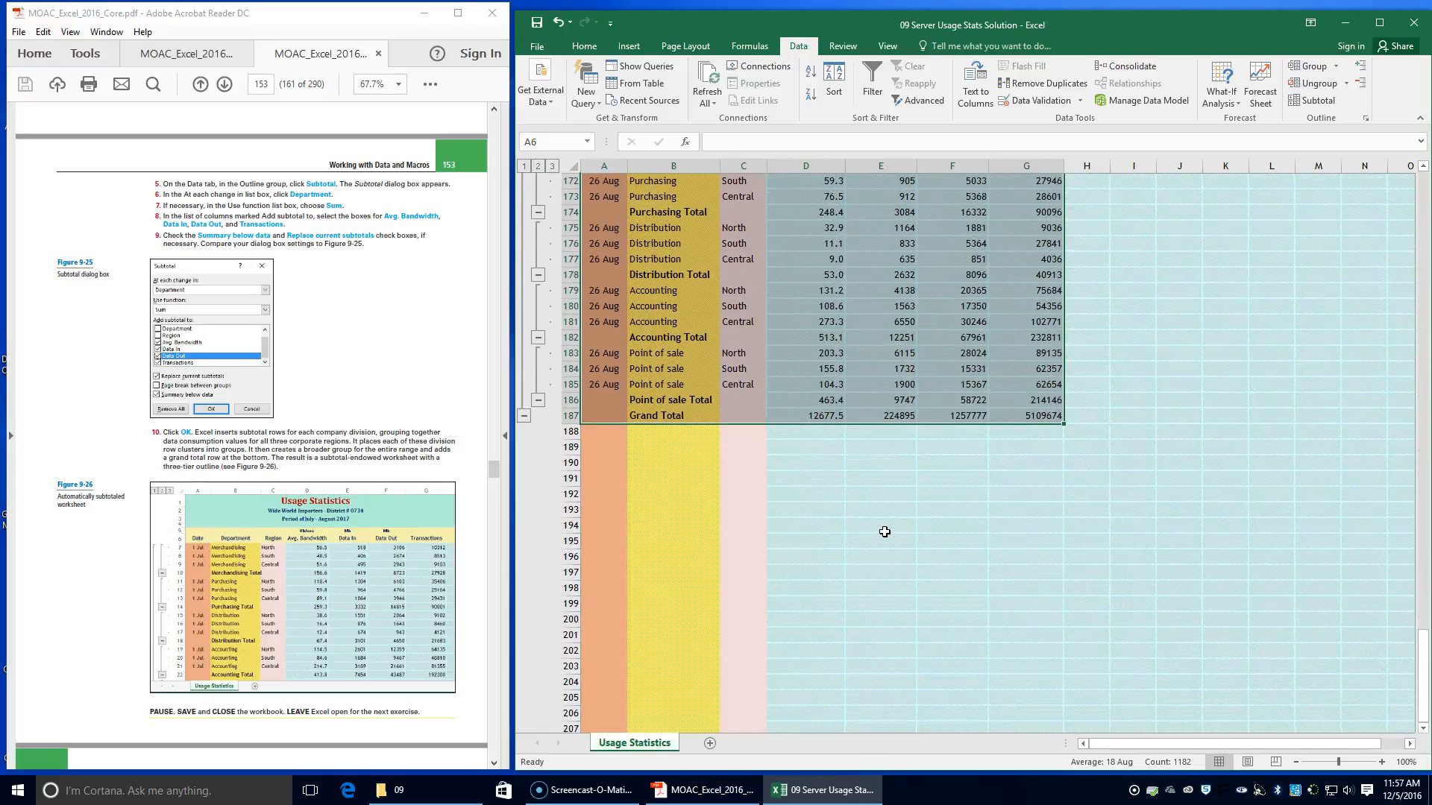
scroll(684, 414, "up", 20)
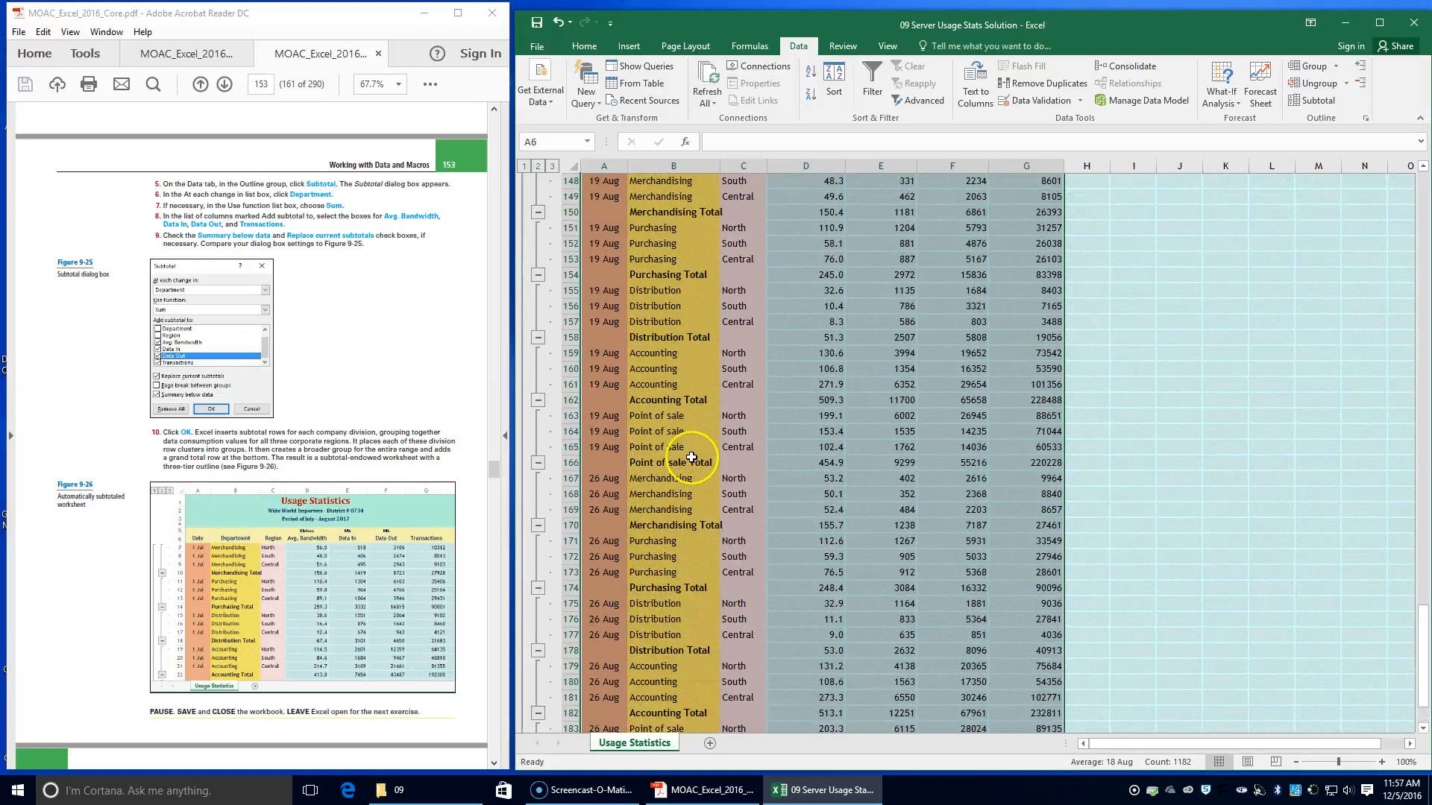
scroll(692, 418, "up", 20)
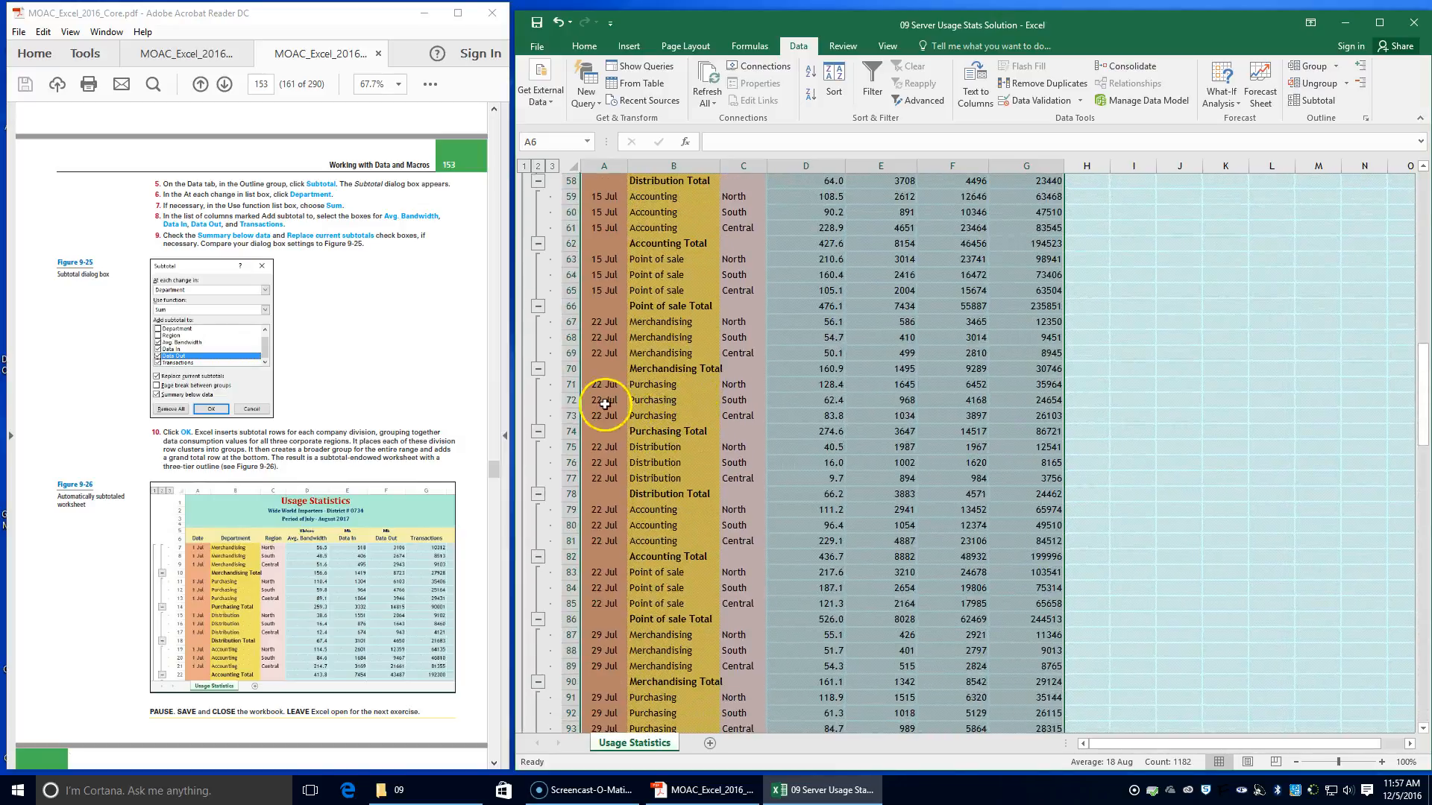
scroll(549, 387, "up", 5)
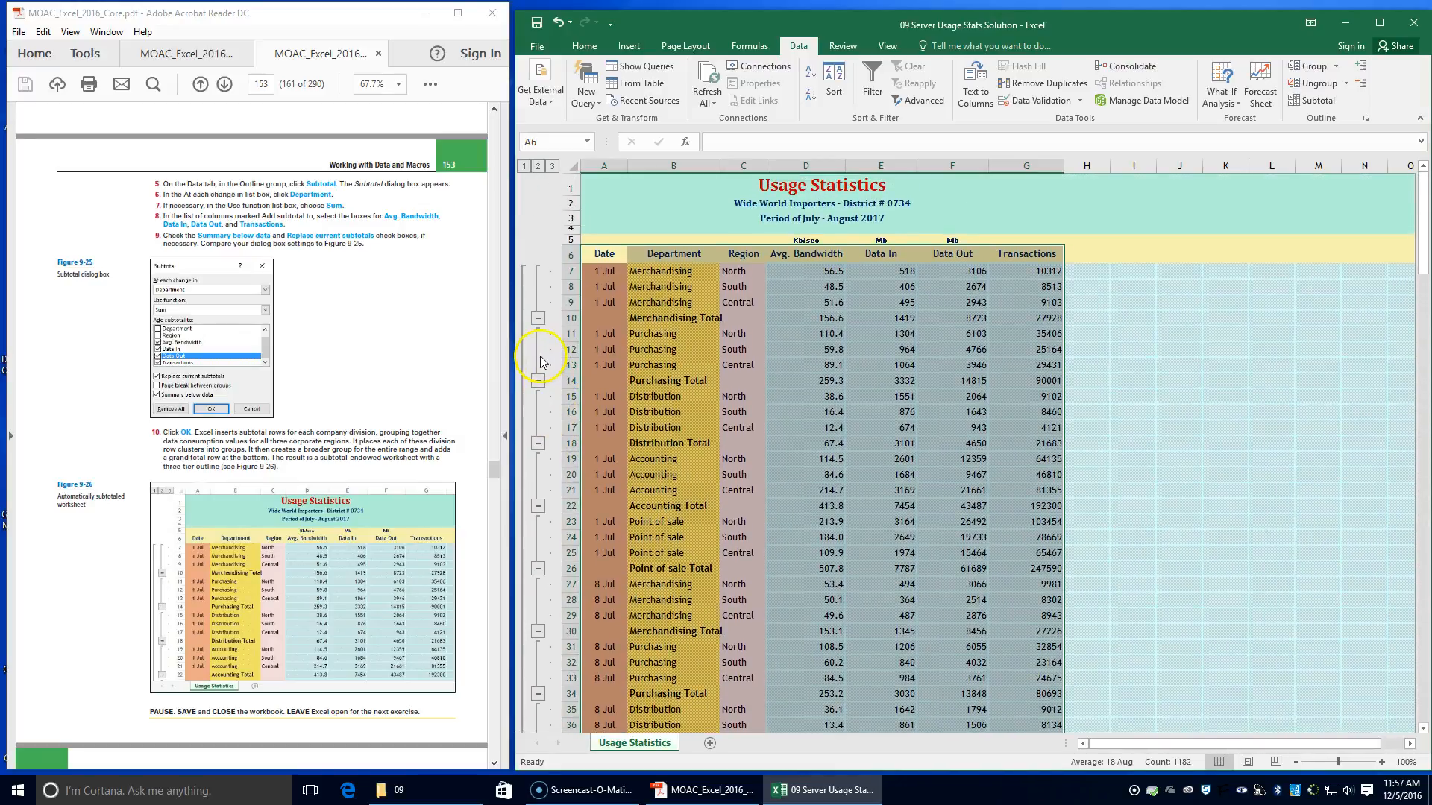
Show outline levels 2, 3 and 1 in turn, and expand the Grand Total group back to full detail
left_click(538, 166)
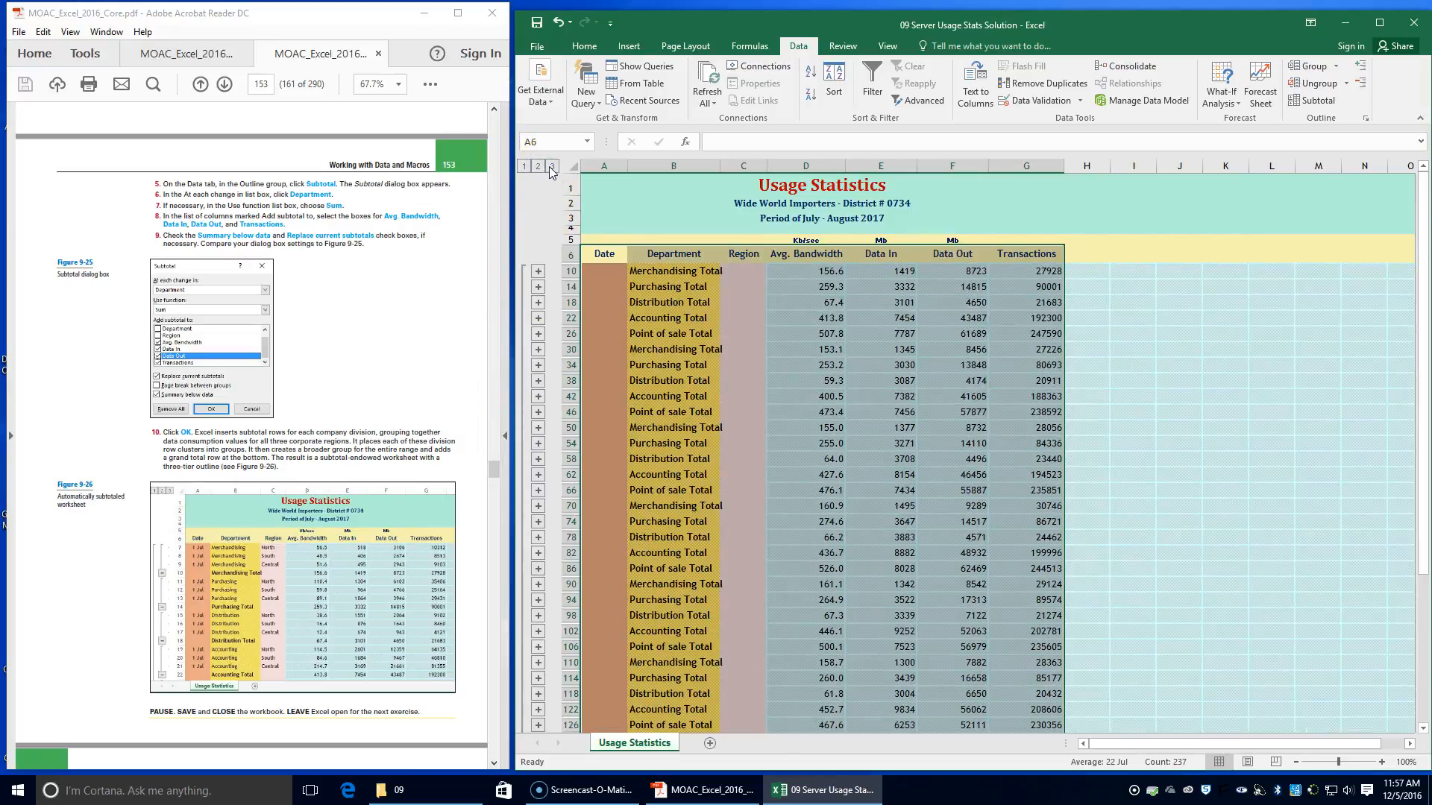
left_click(552, 167)
left_click(525, 167)
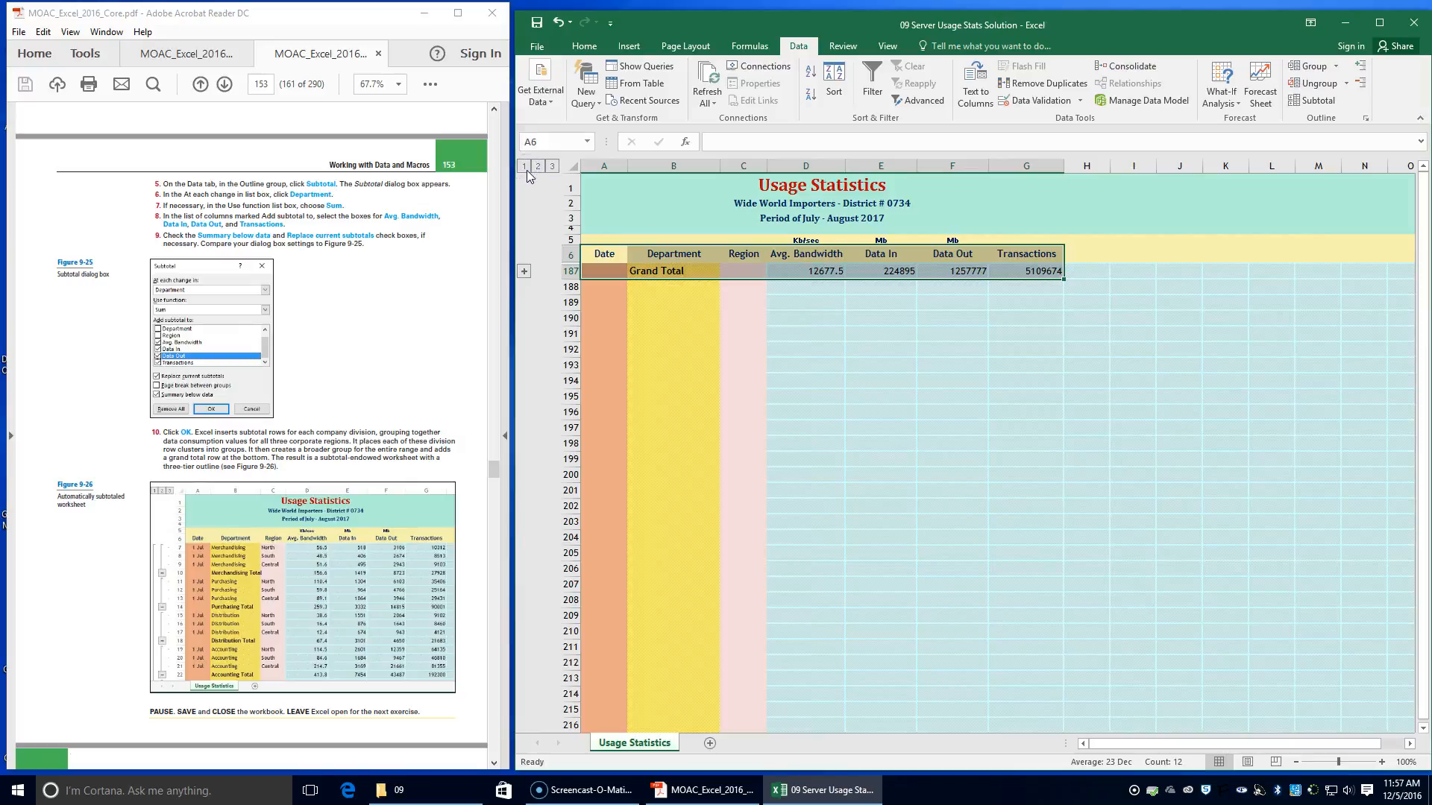
left_click(524, 271)
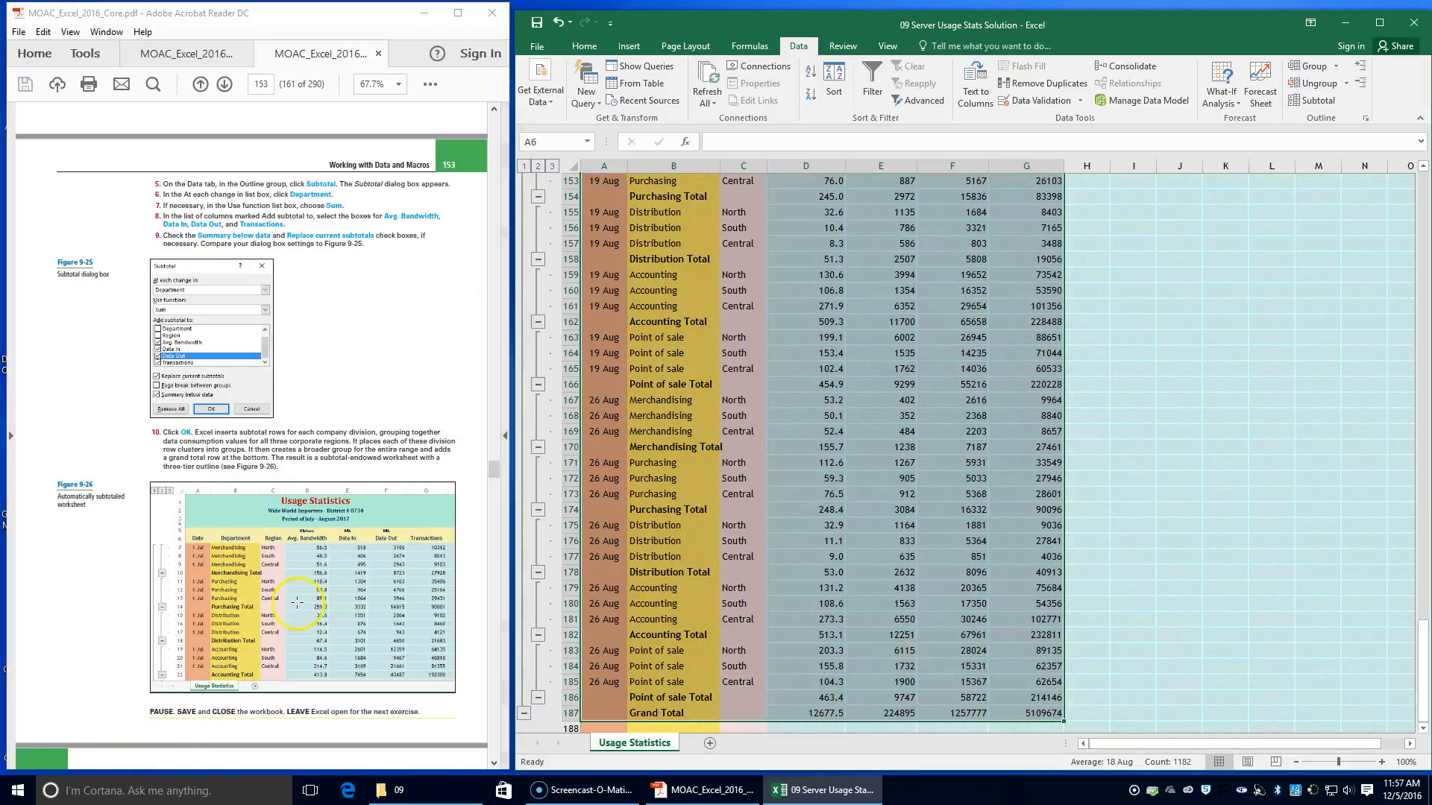
Save and close the 09 Server Usage Stats Solution workbook
scroll(297, 602, "down", 3)
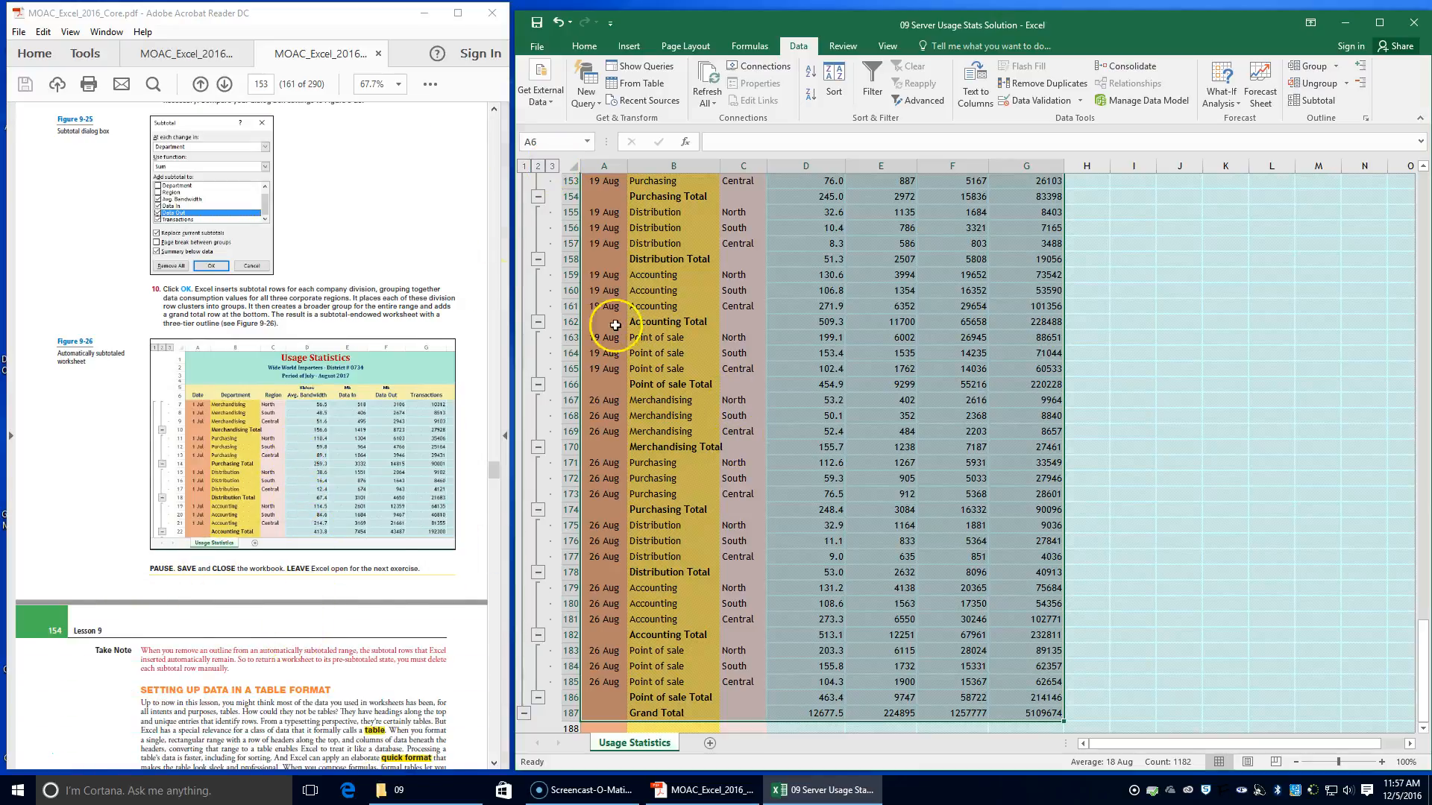
left_click(536, 21)
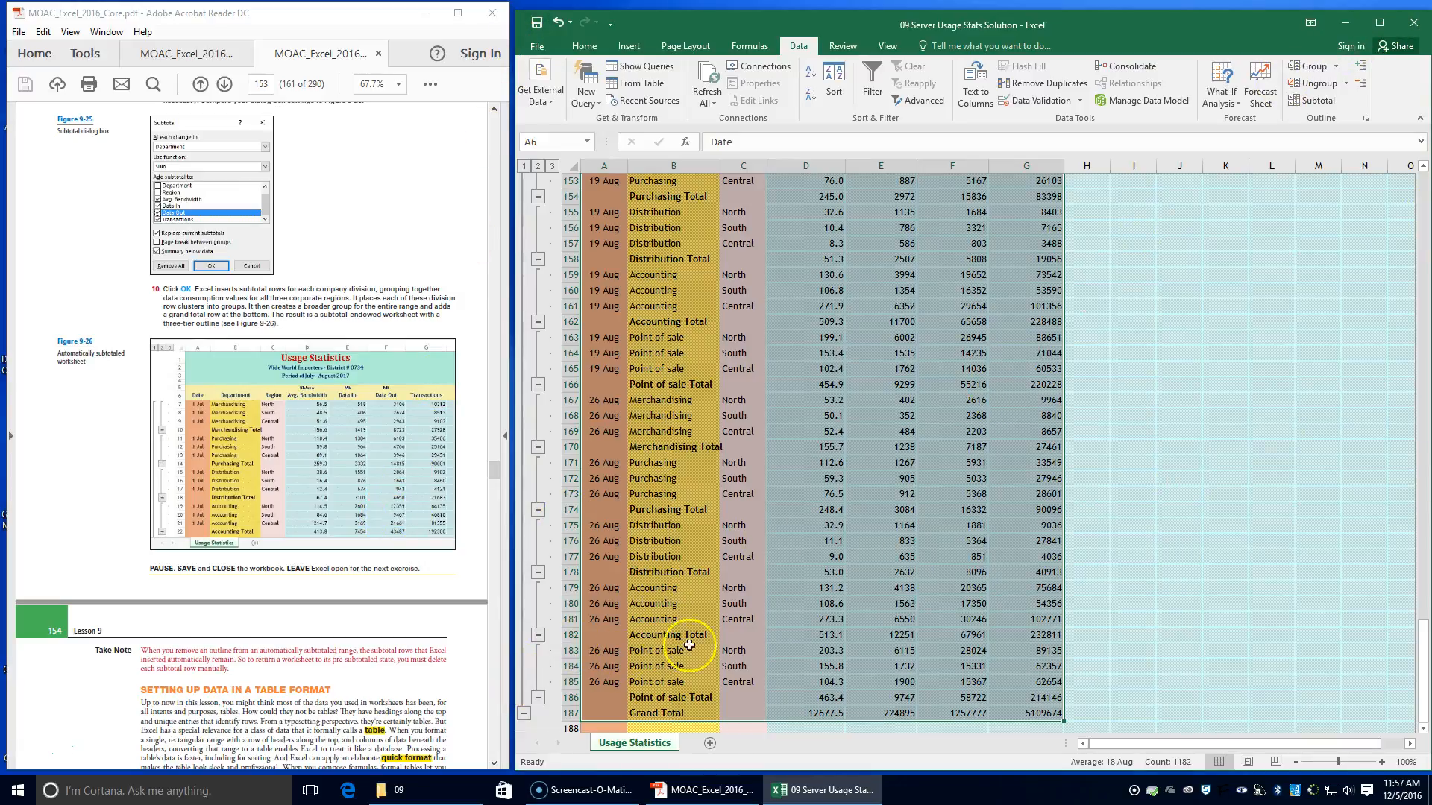
left_click(1413, 22)
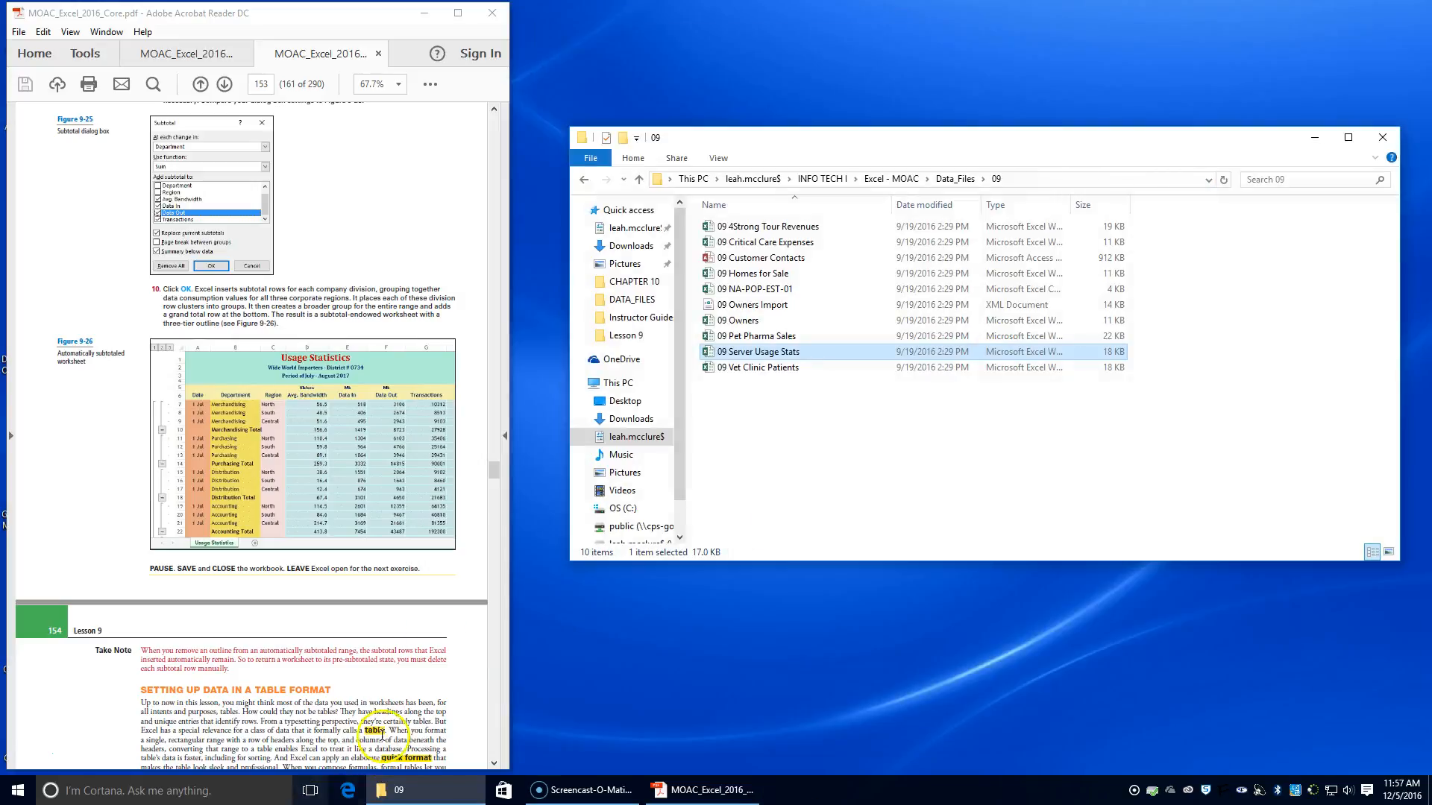
Open the 09 Pet Pharma Sales workbook from the 09 data folder, enable editing, and place its window beside the PDF instructions
scroll(191, 607, "down", 4)
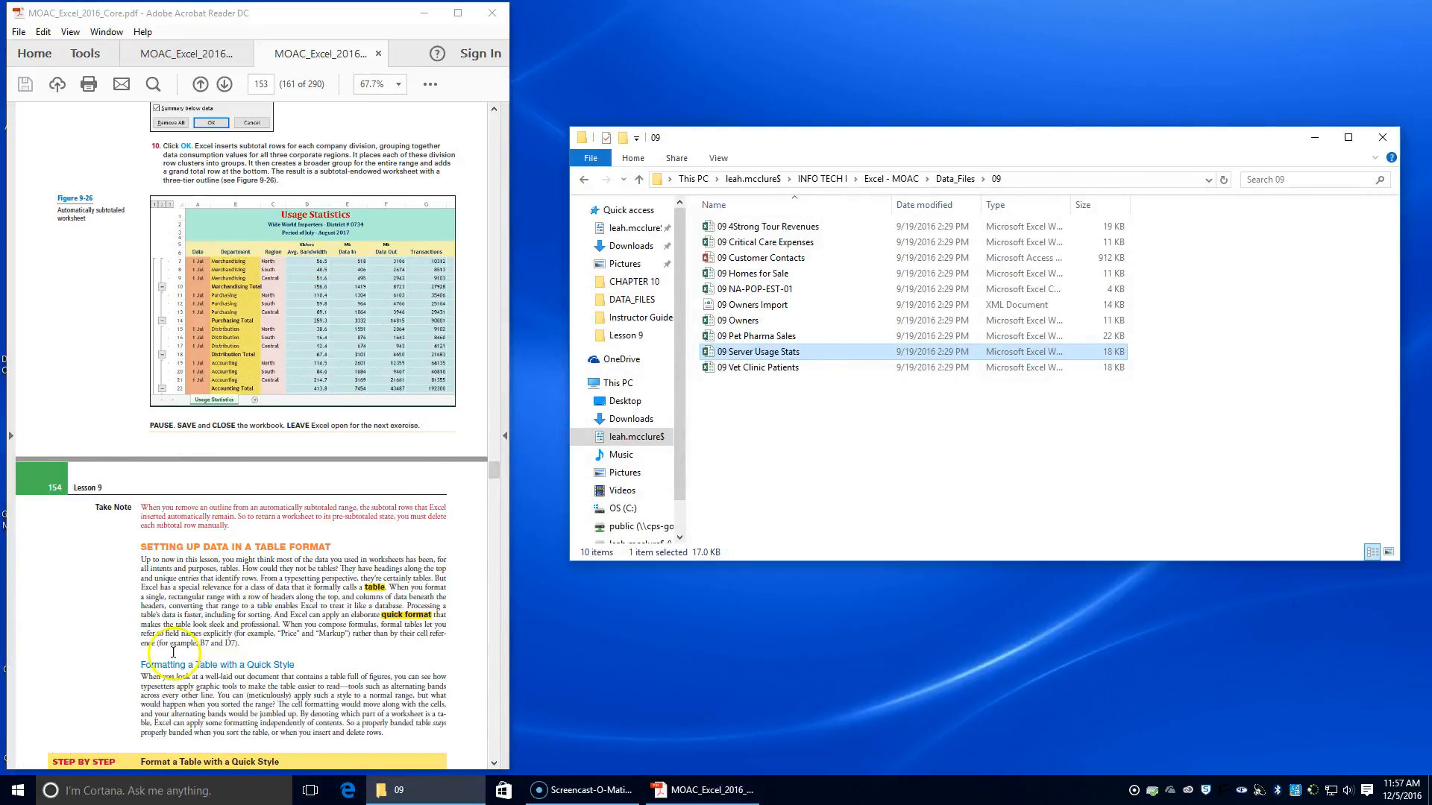
scroll(310, 722, "down", 2)
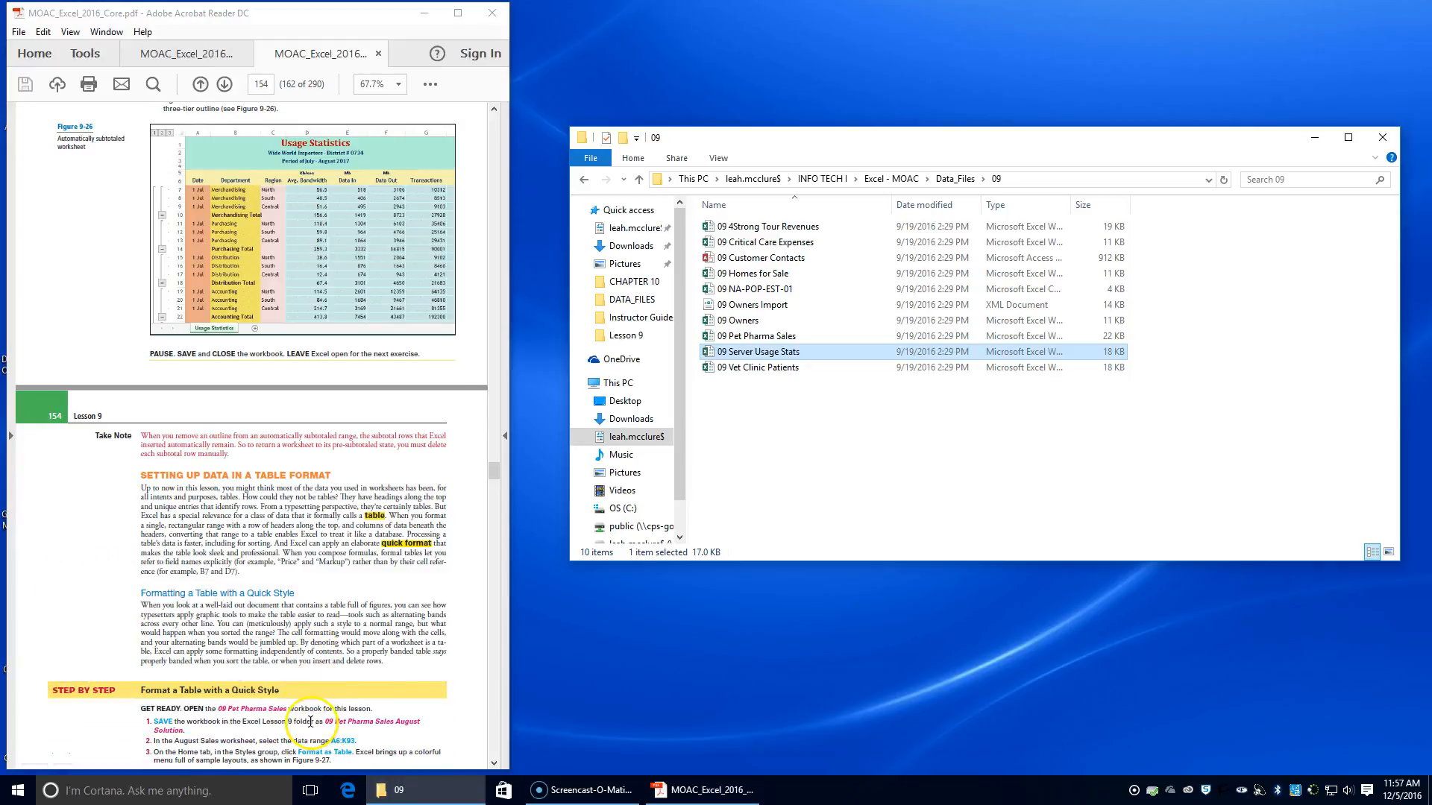
scroll(310, 722, "down", 1)
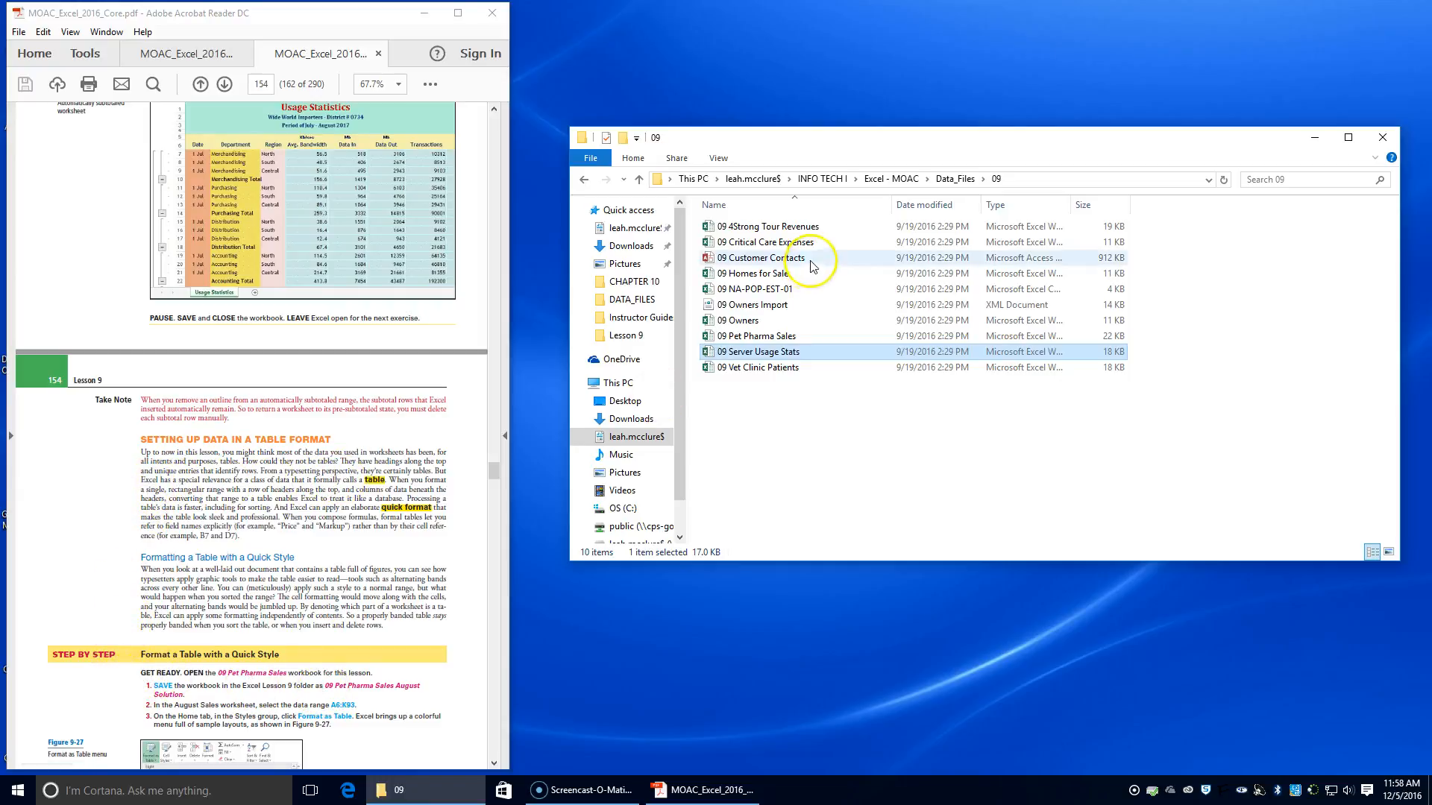
double_click(769, 341)
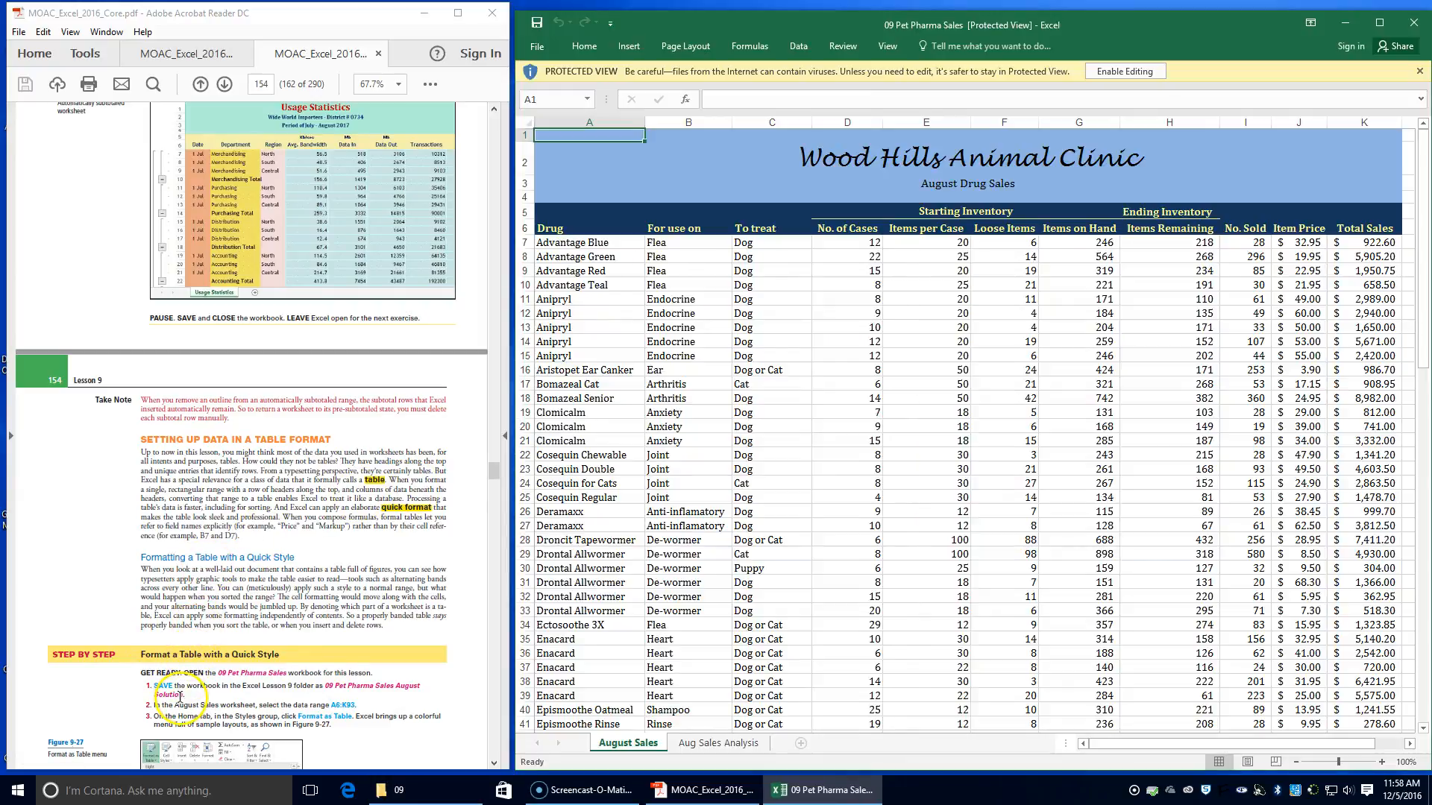
scroll(175, 671, "down", 1)
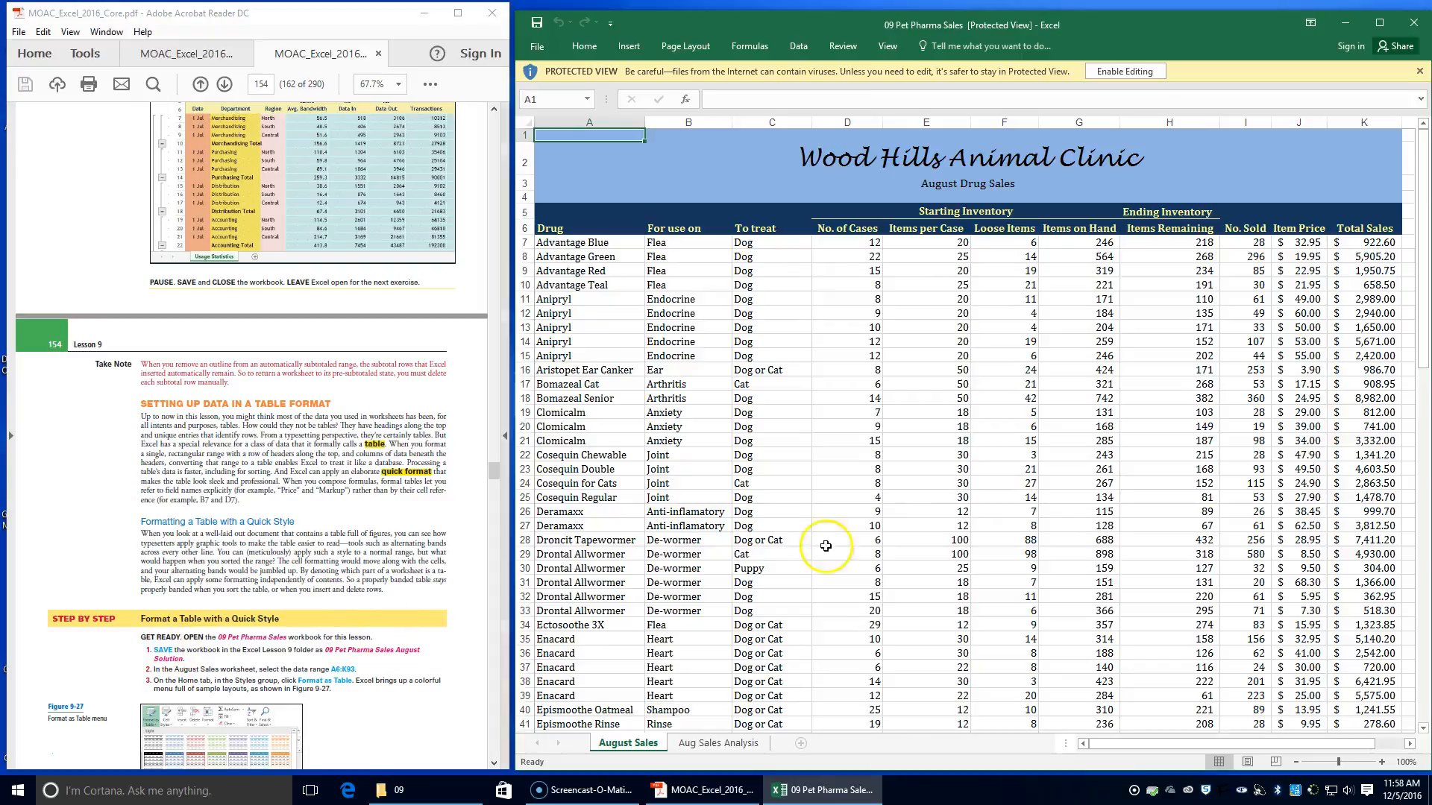
left_click(1148, 72)
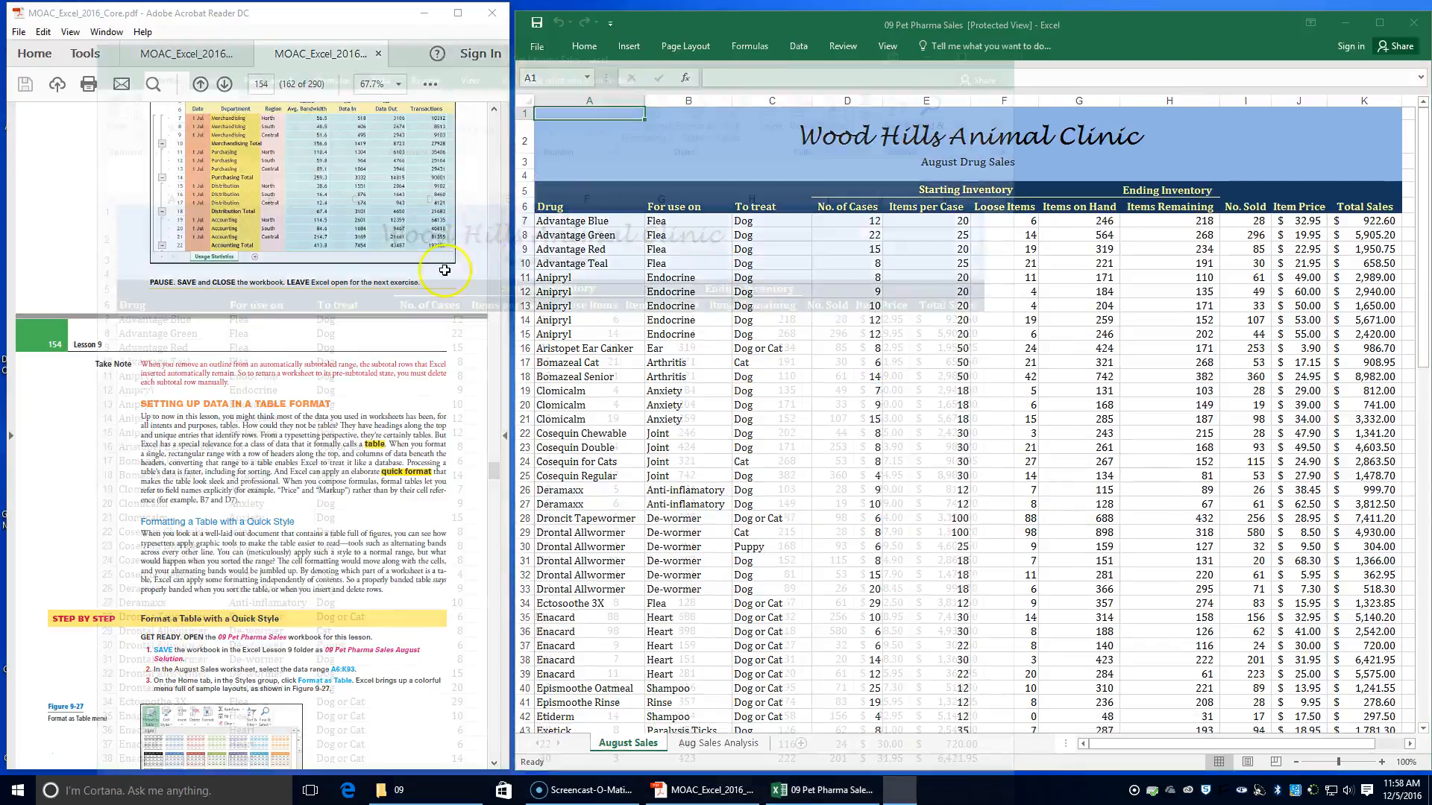
left_click_drag(783, 34, 1431, 119)
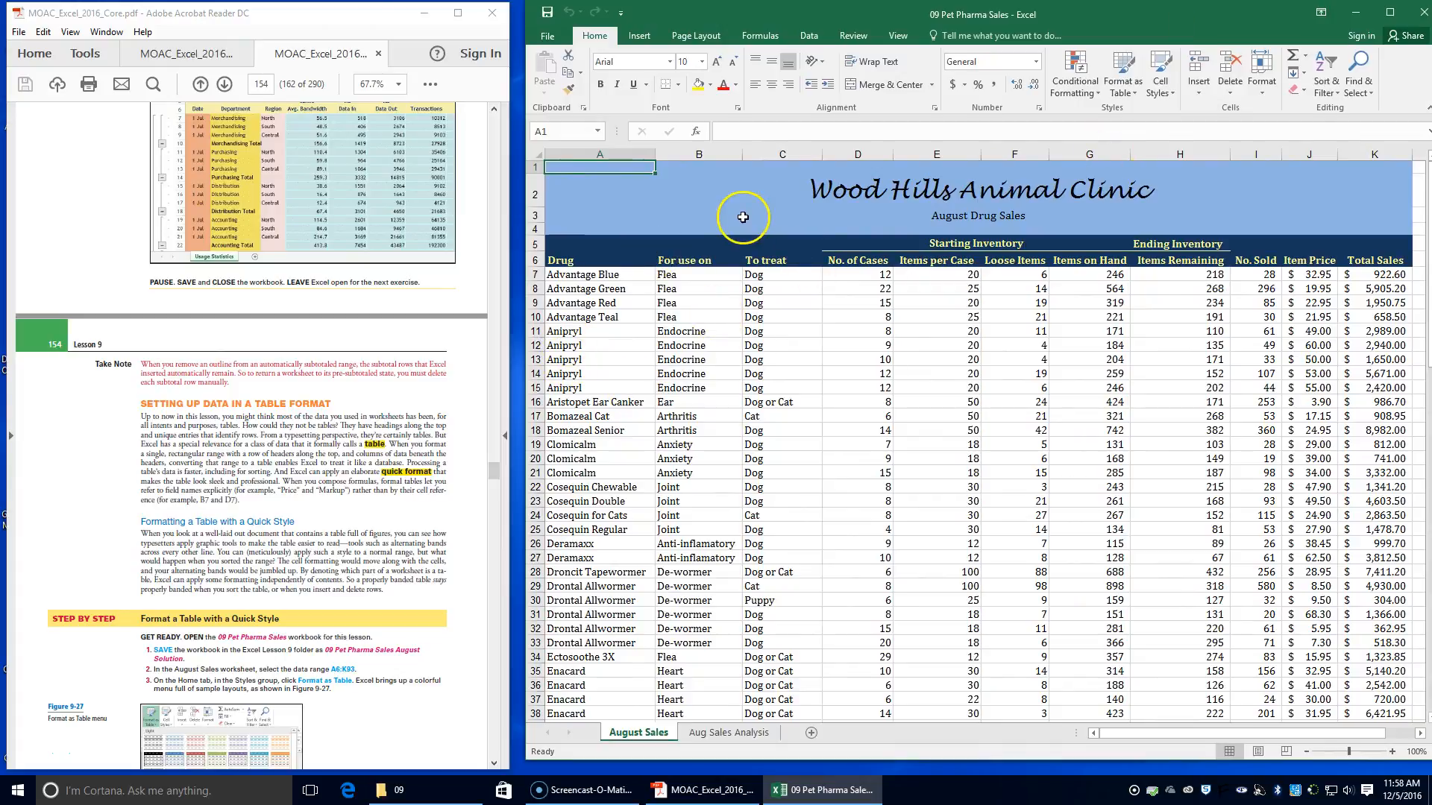
Save the workbook in the Lesson 9 folder as 09 Pet Pharma Sales August Solution
left_click(547, 37)
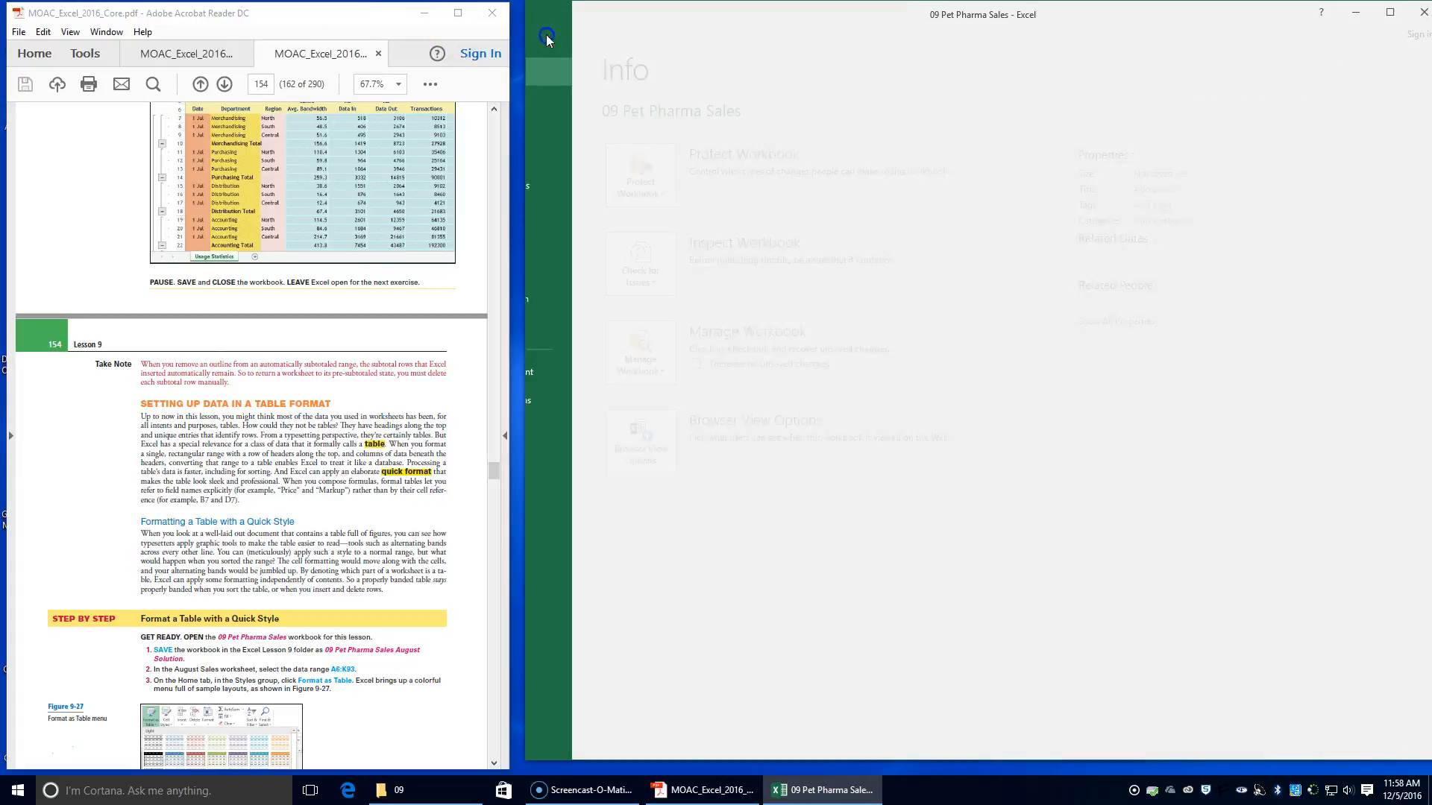
left_click(561, 192)
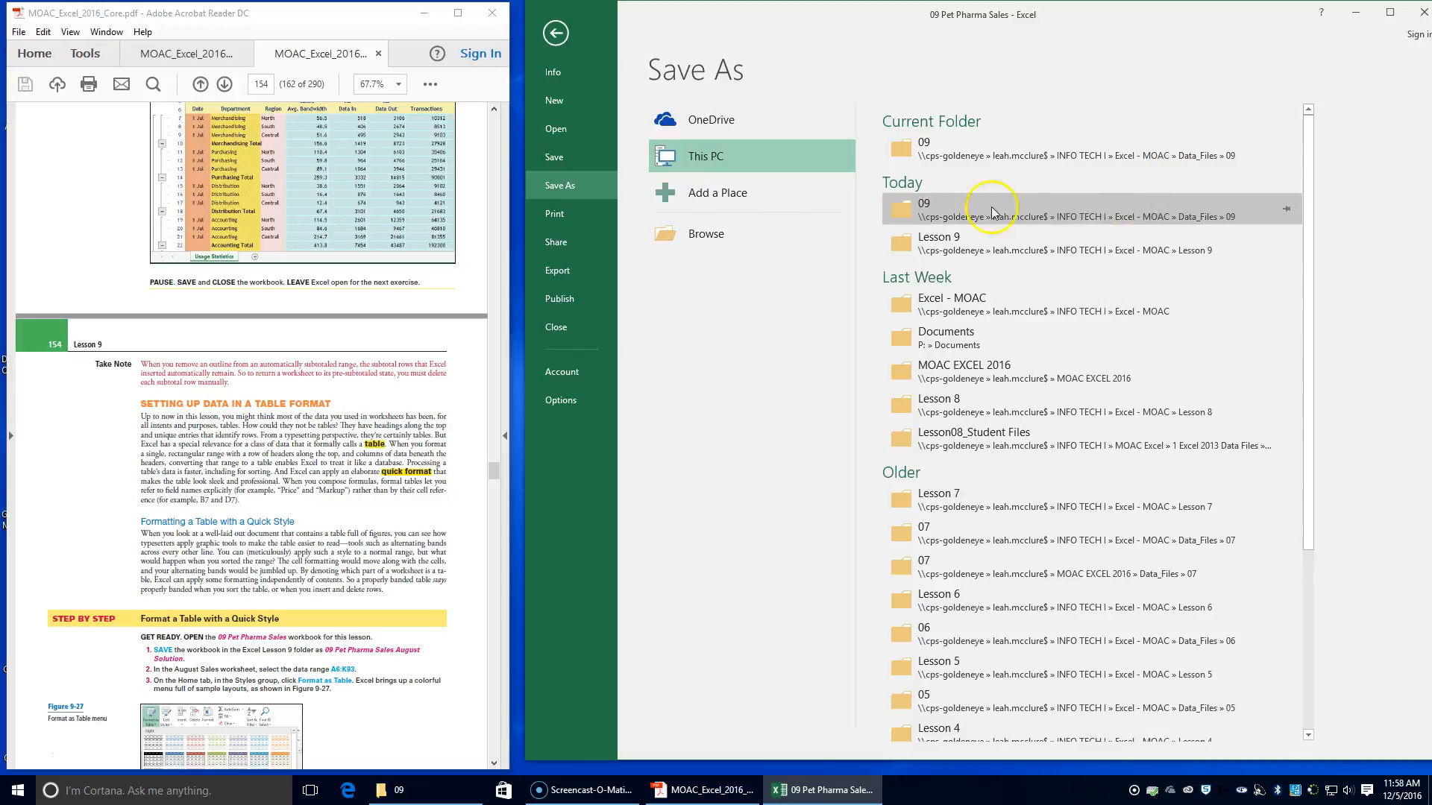
left_click(885, 242)
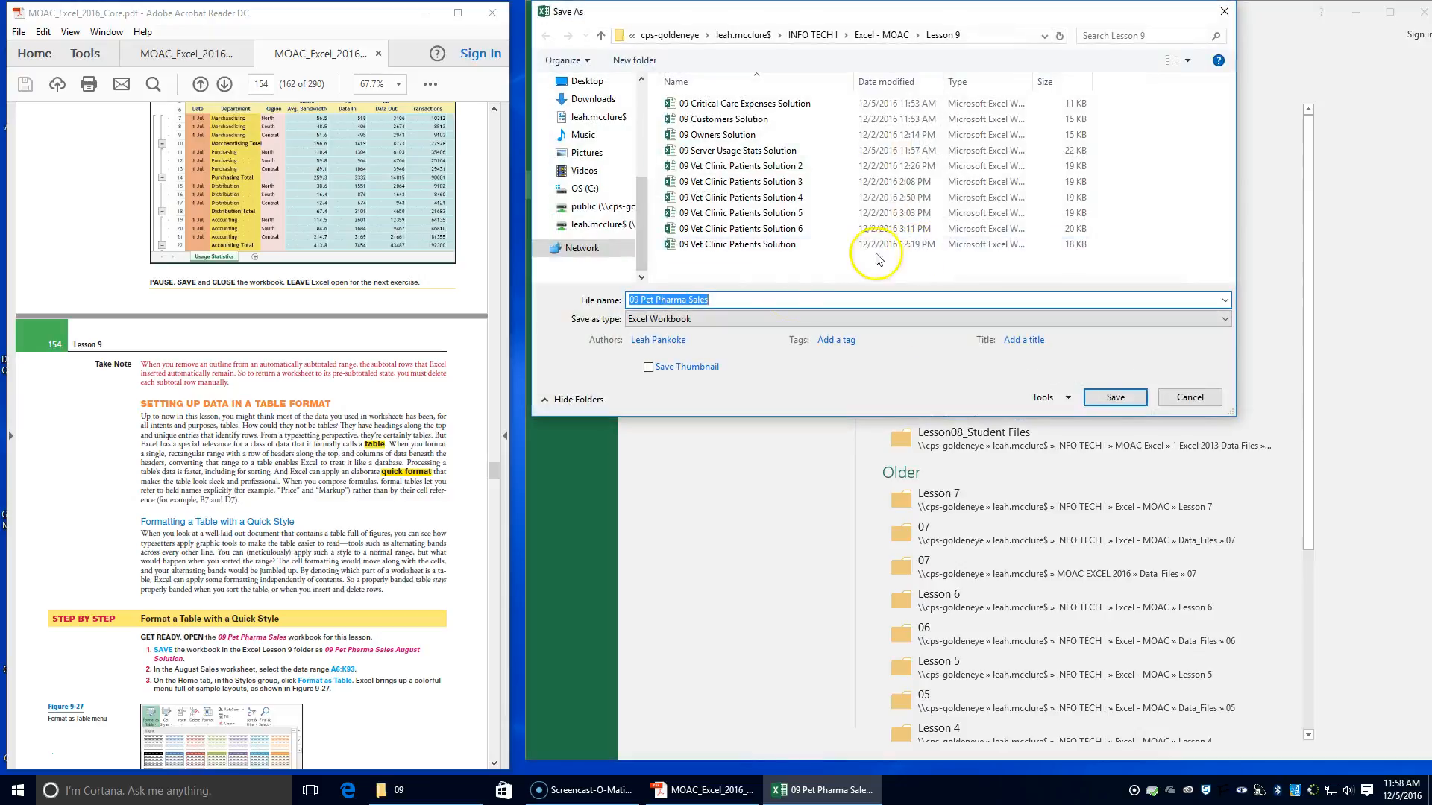
left_click(768, 295)
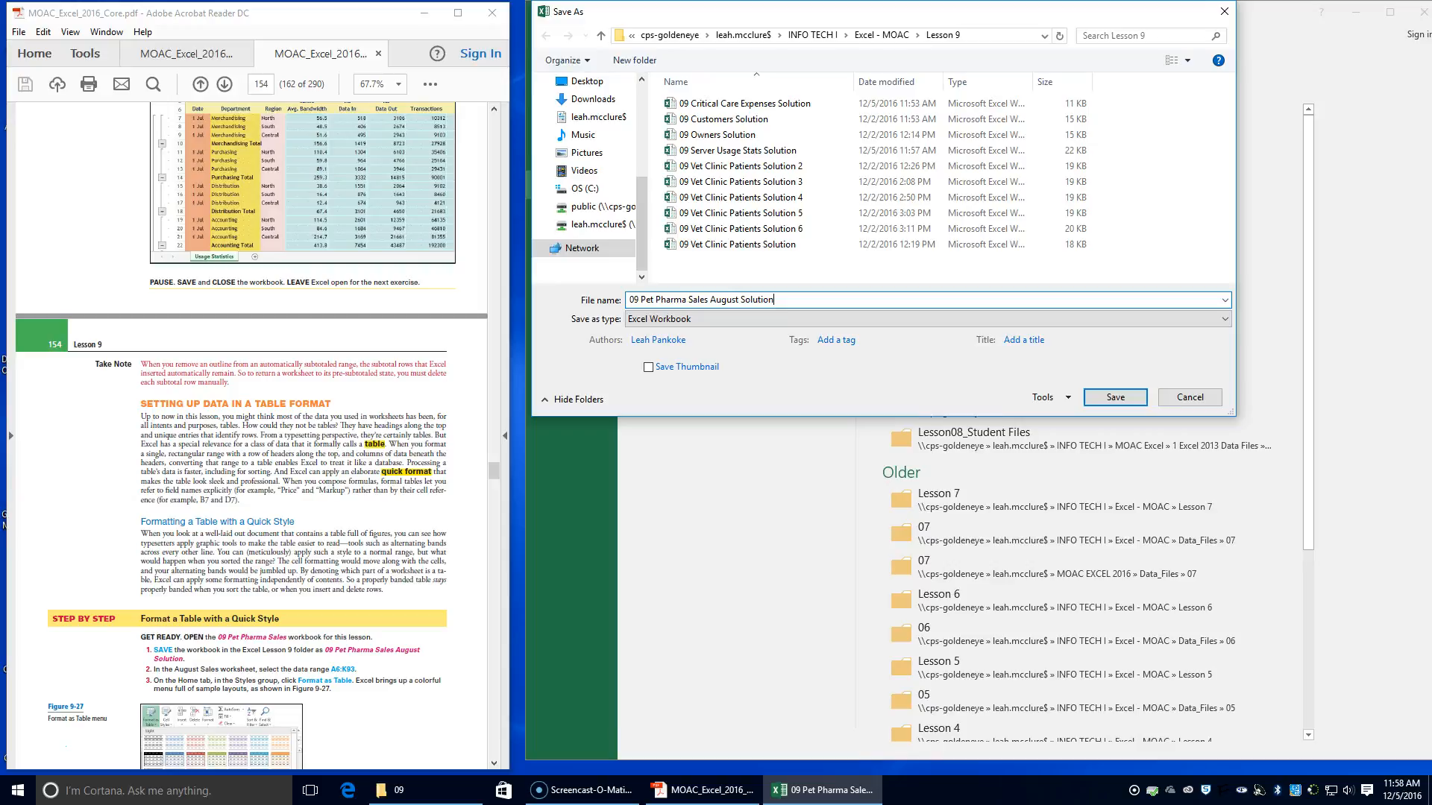
type("August Solution")
key("Return")
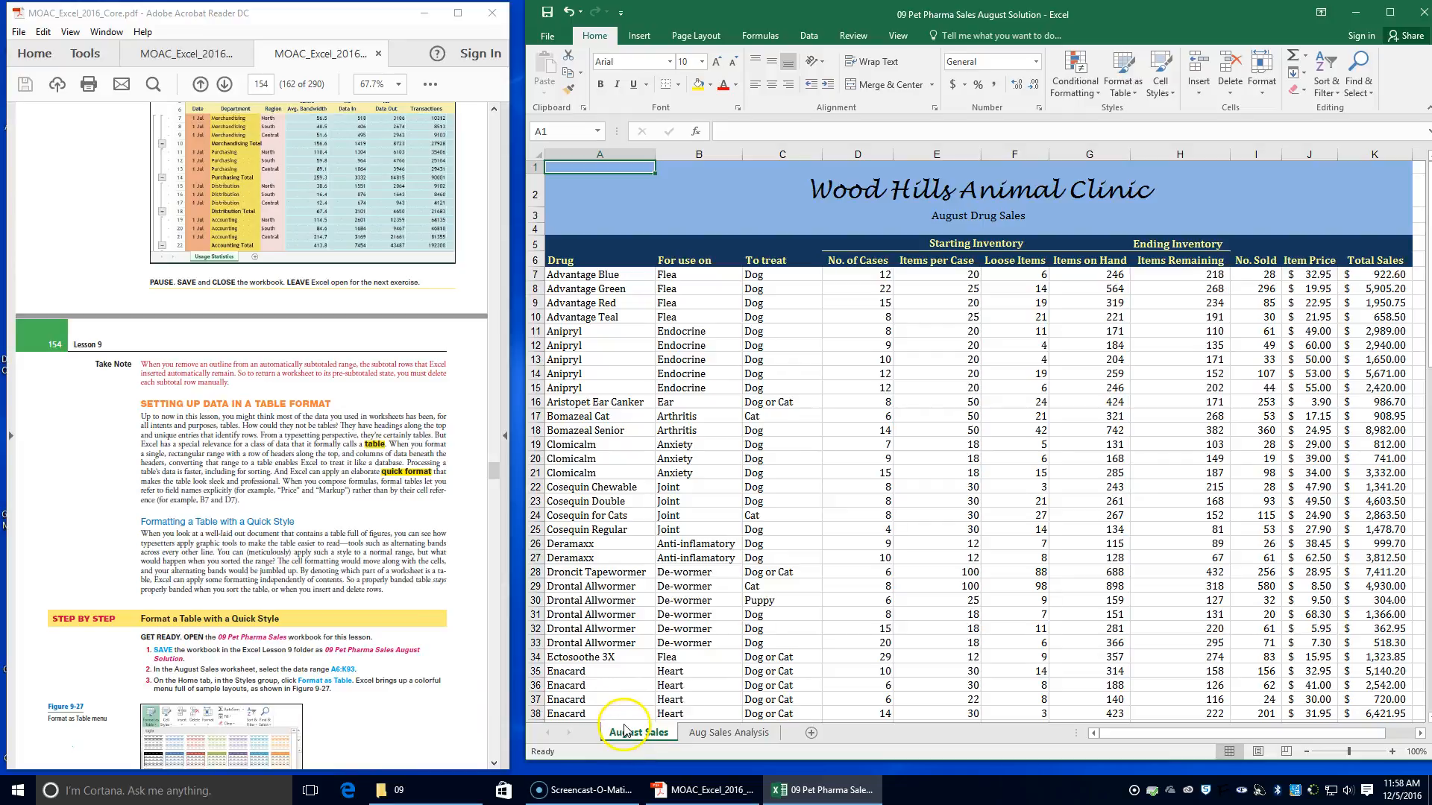
Format the range A6:K93 of the August Sales worksheet as a table with headers, using Table Style Medium 2
left_click(585, 263)
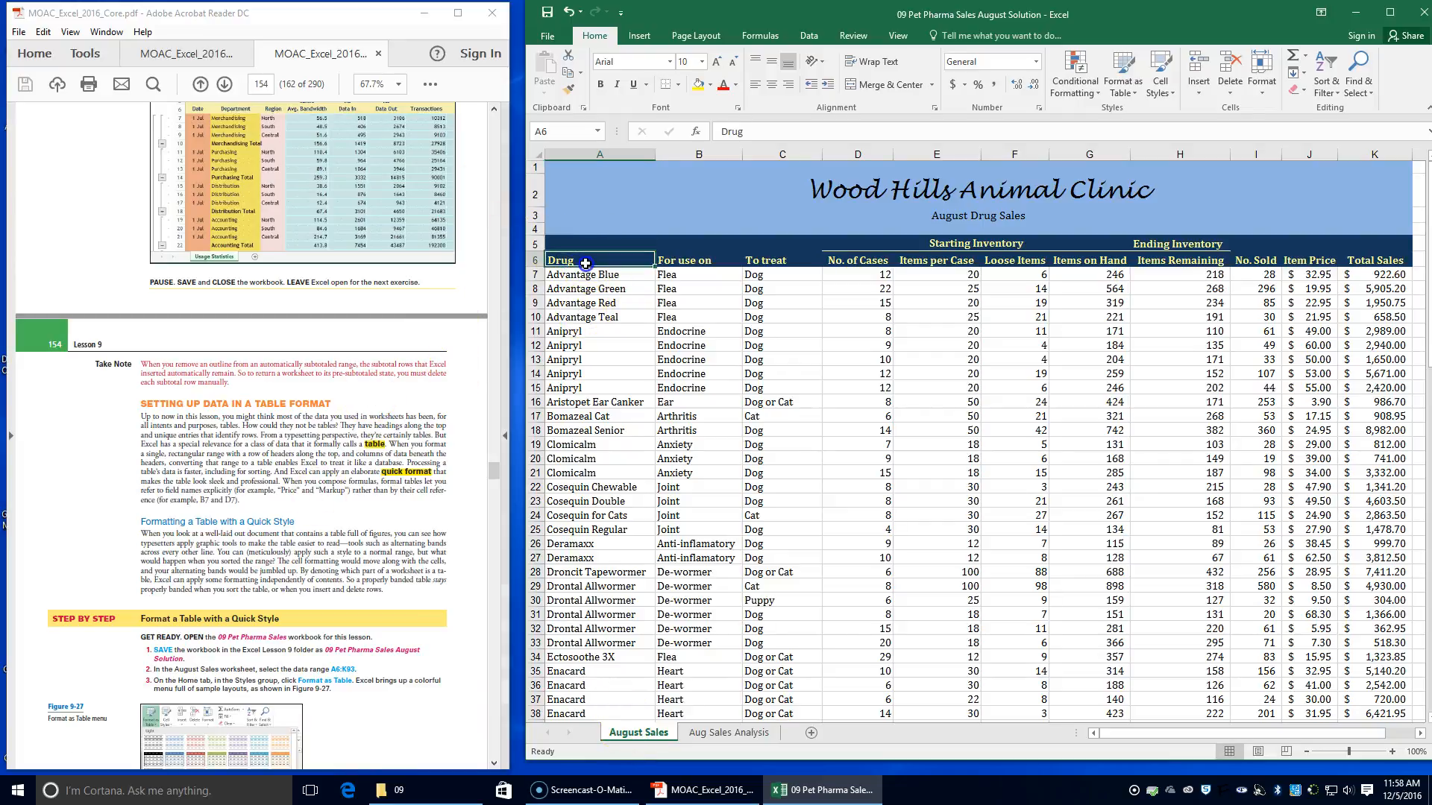
left_click_drag(586, 263, 1151, 778)
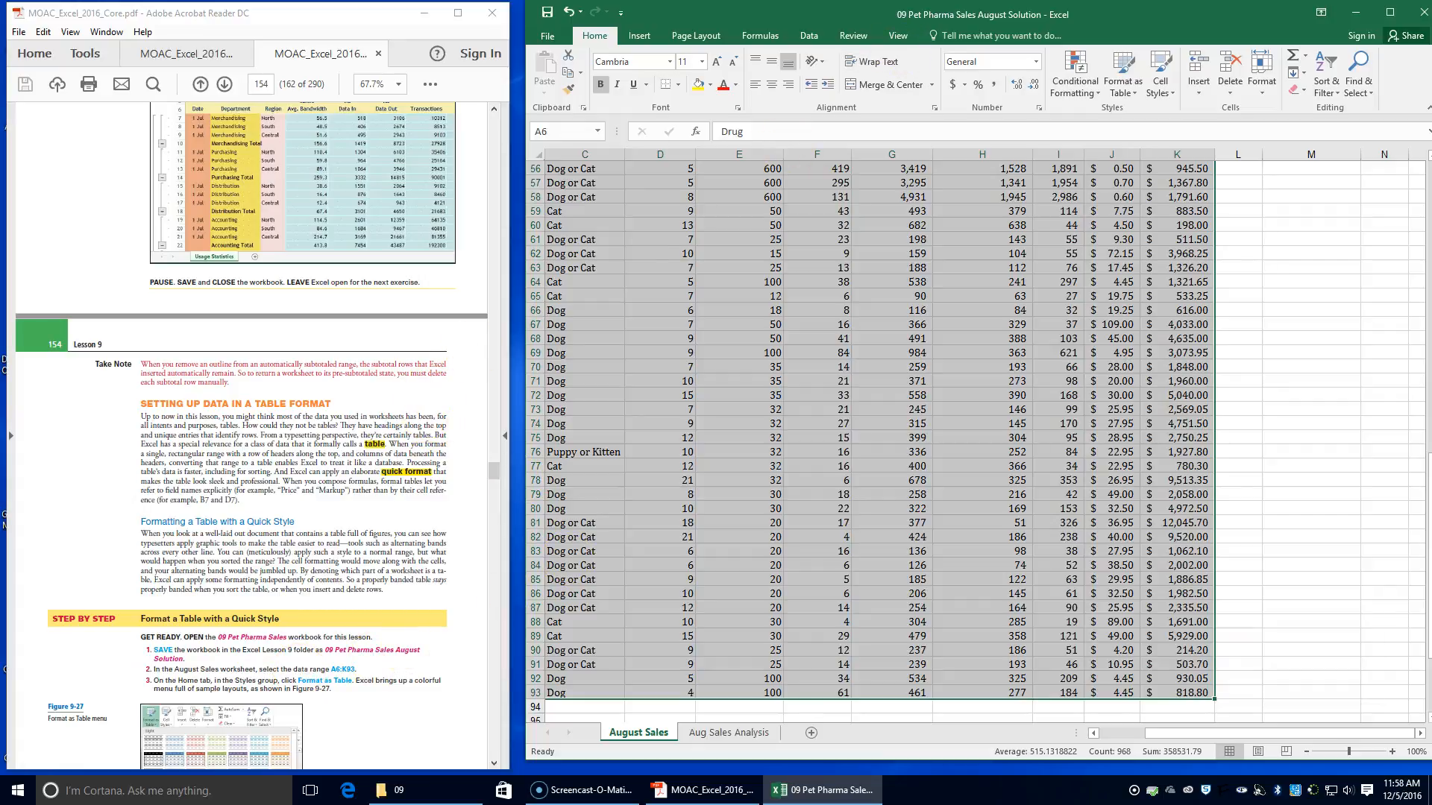
left_click(1124, 79)
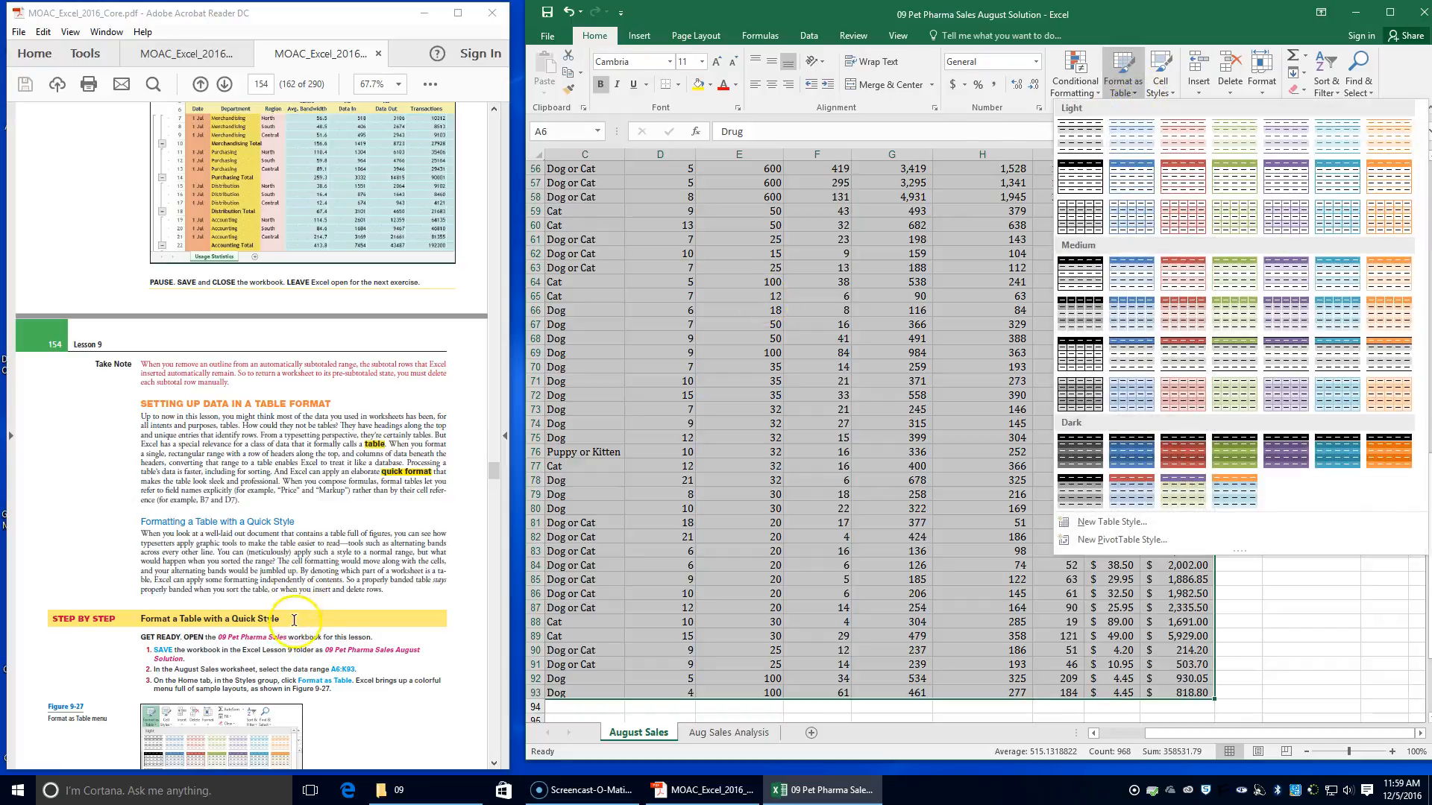
scroll(294, 620, "down", 4)
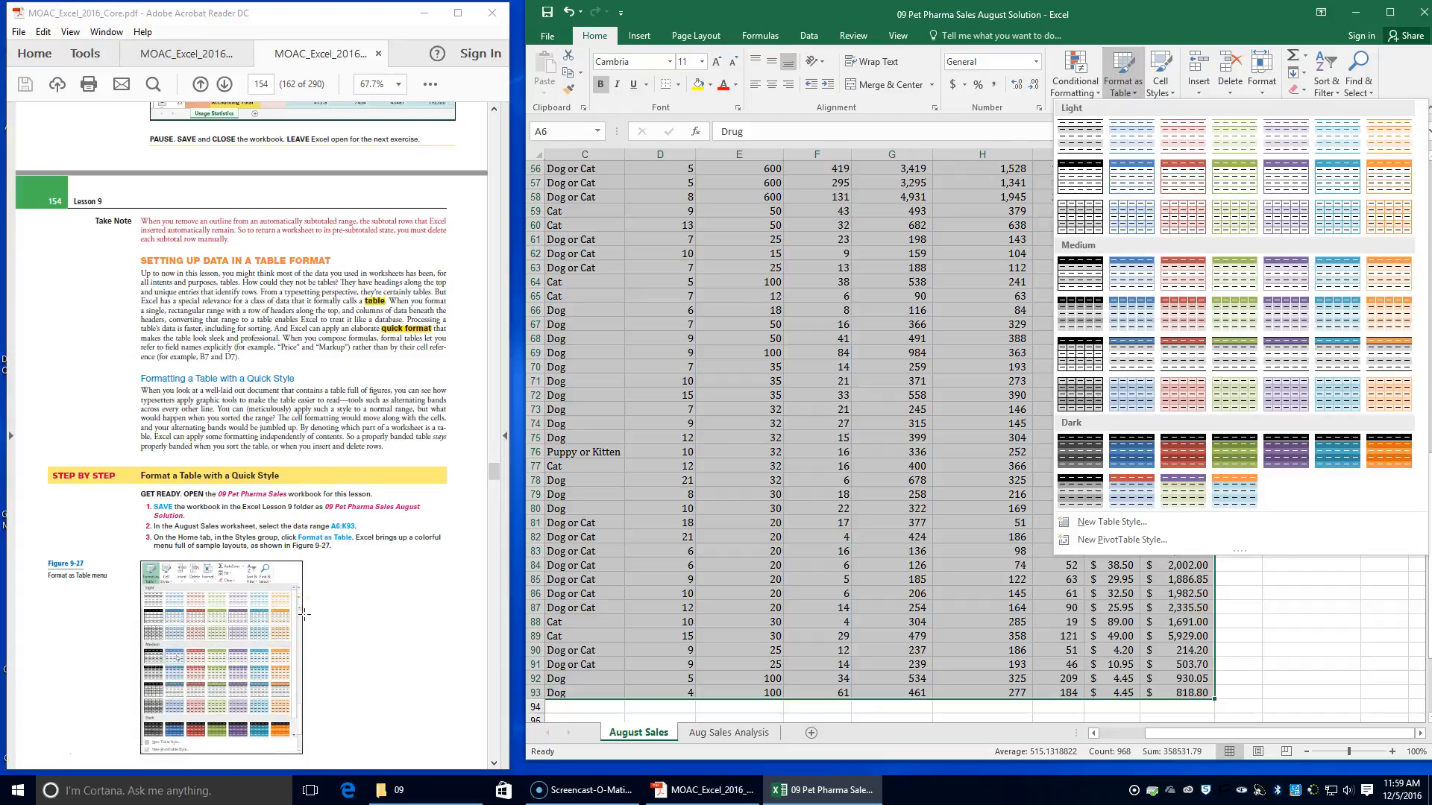
scroll(304, 616, "down", 6)
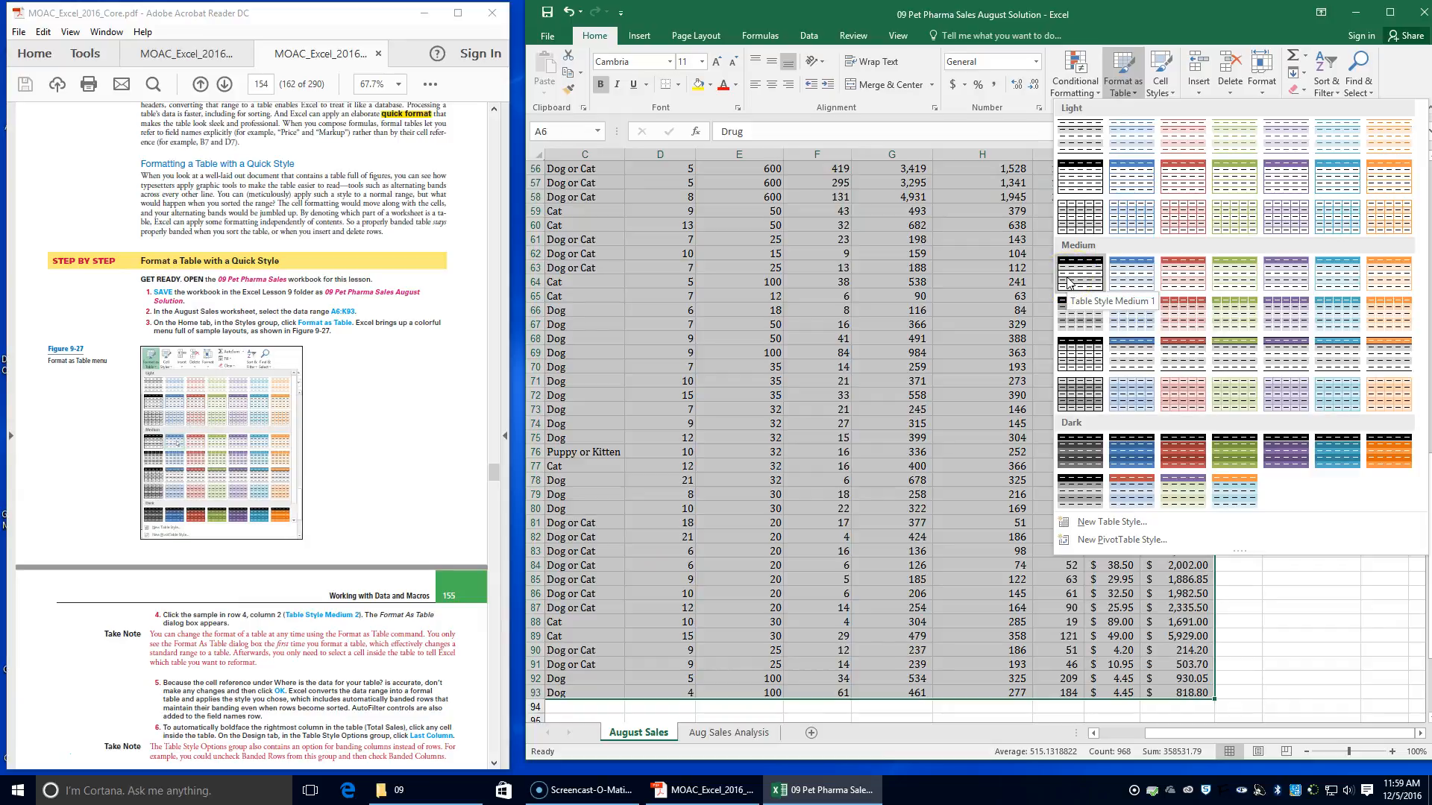
left_click(1139, 270)
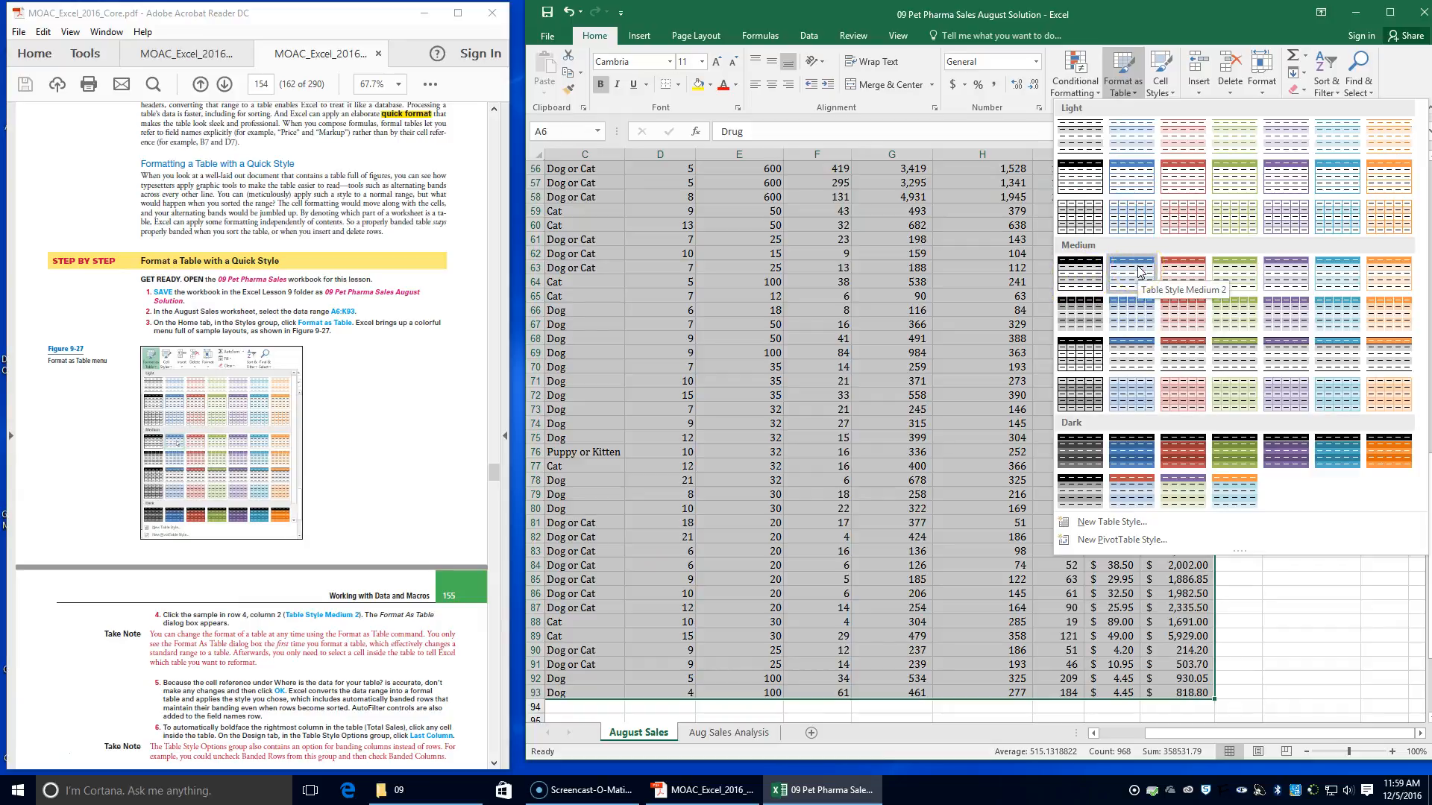
left_click(1139, 270)
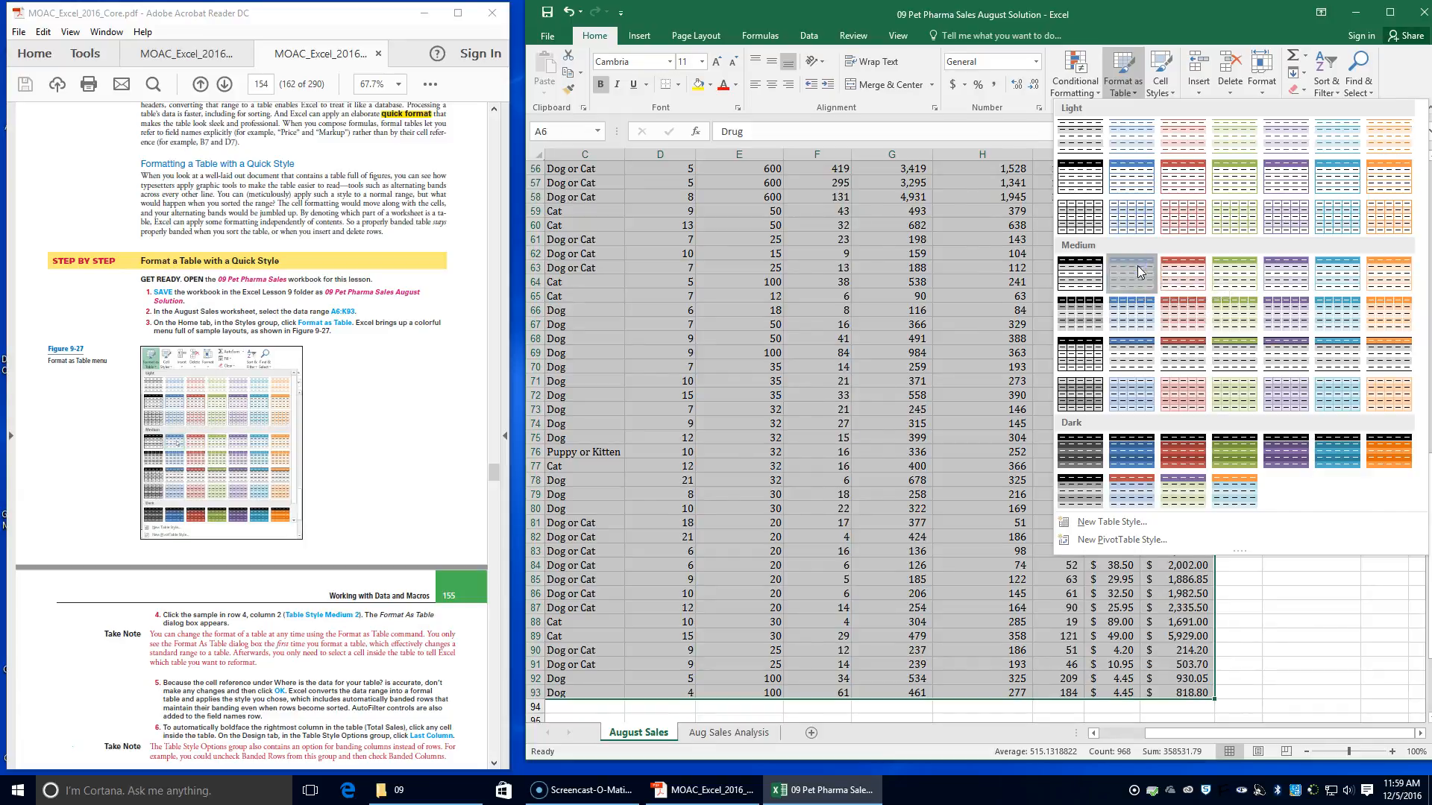
left_click(310, 598)
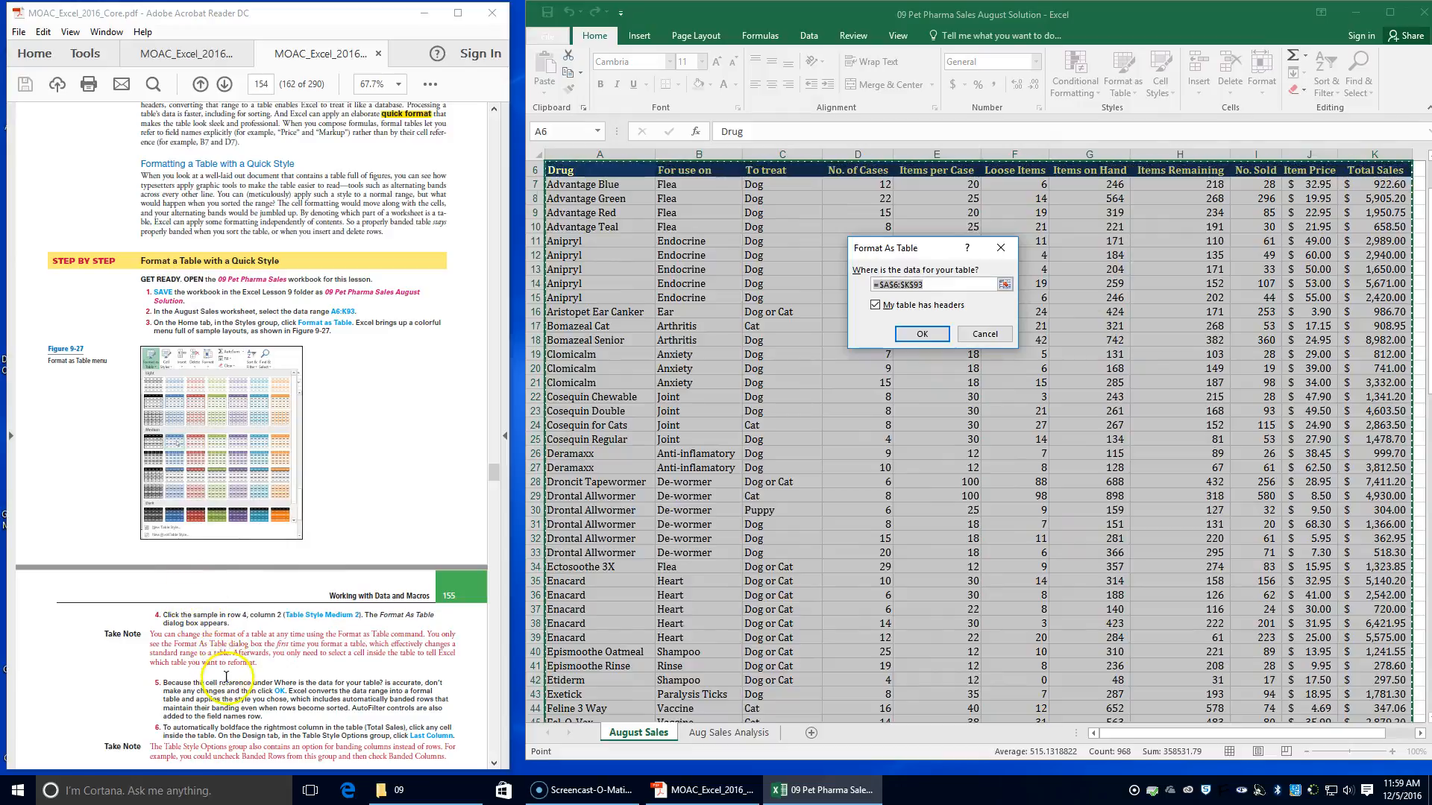
scroll(224, 671, "down", 2)
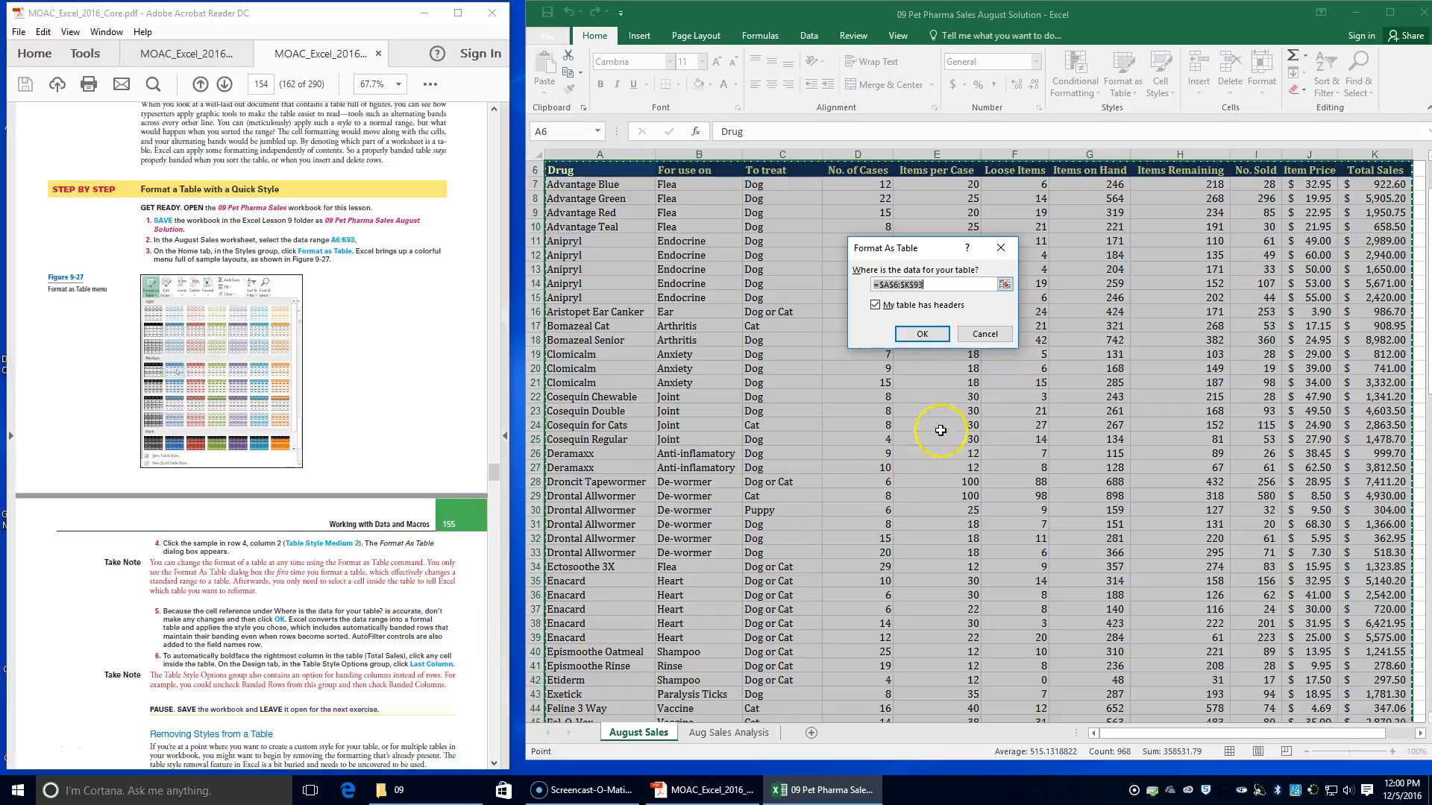
left_click(924, 335)
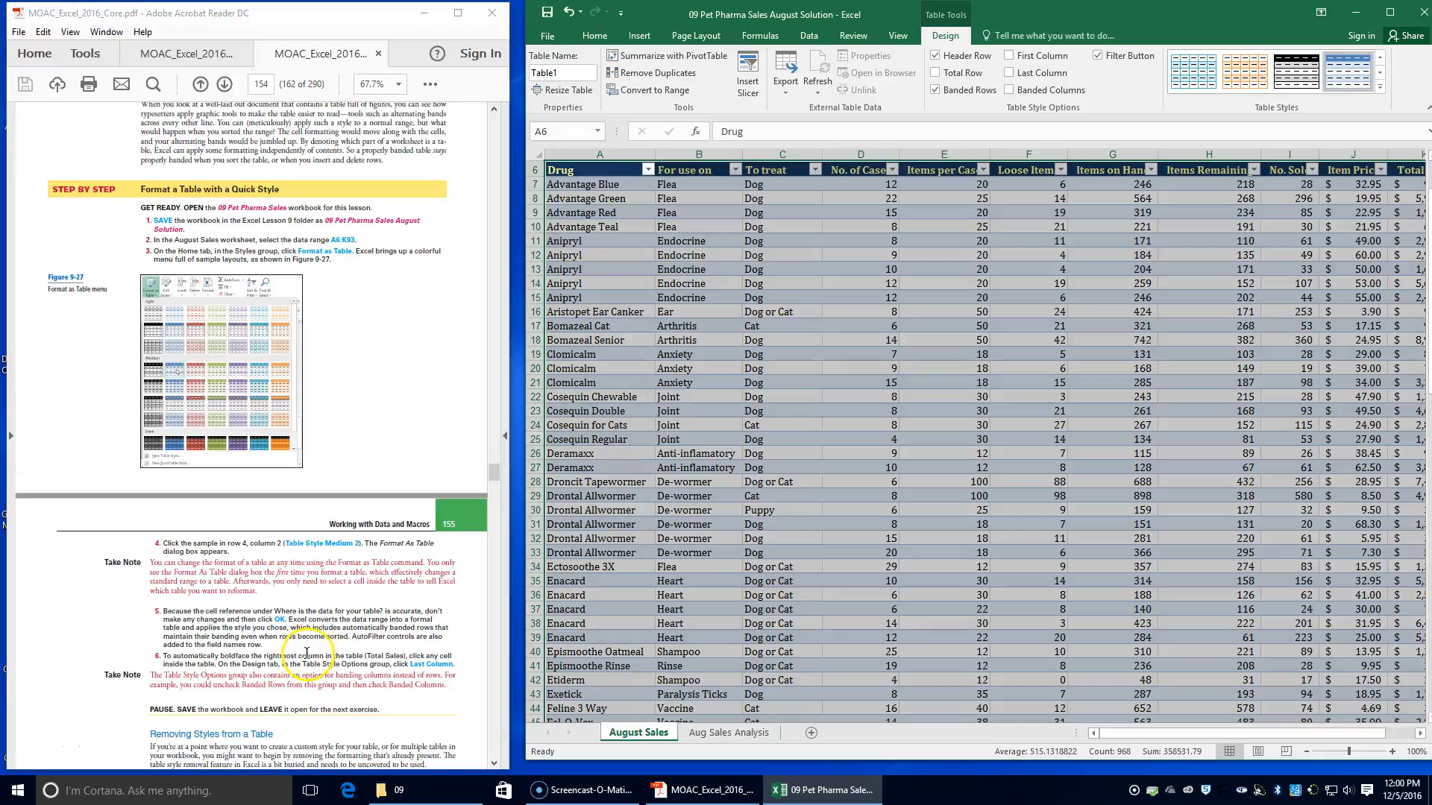
scroll(306, 654, "down", 1)
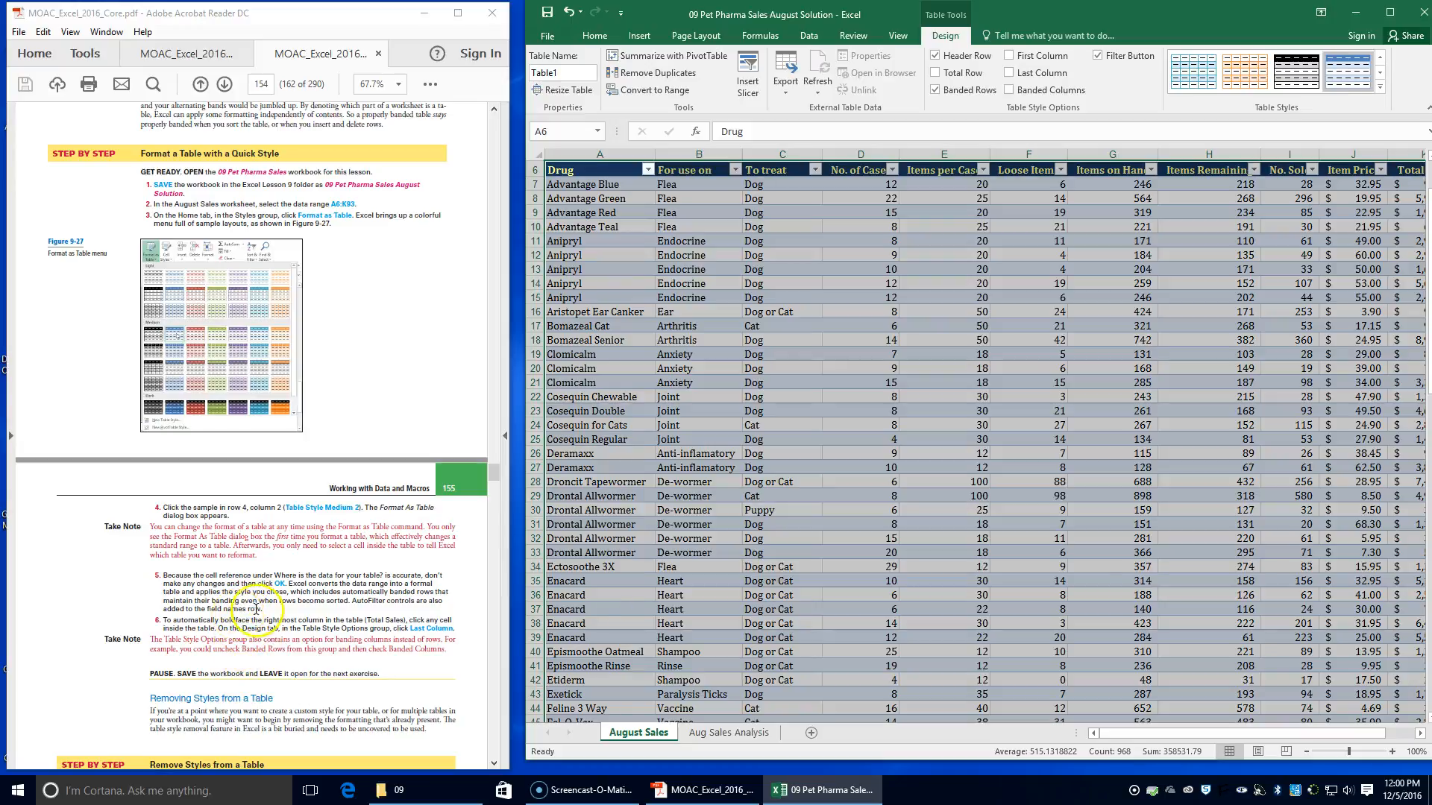
Turn on the Last Column style option for the August Sales table to boldface the Total Sales column
left_click_drag(1192, 734, 1217, 734)
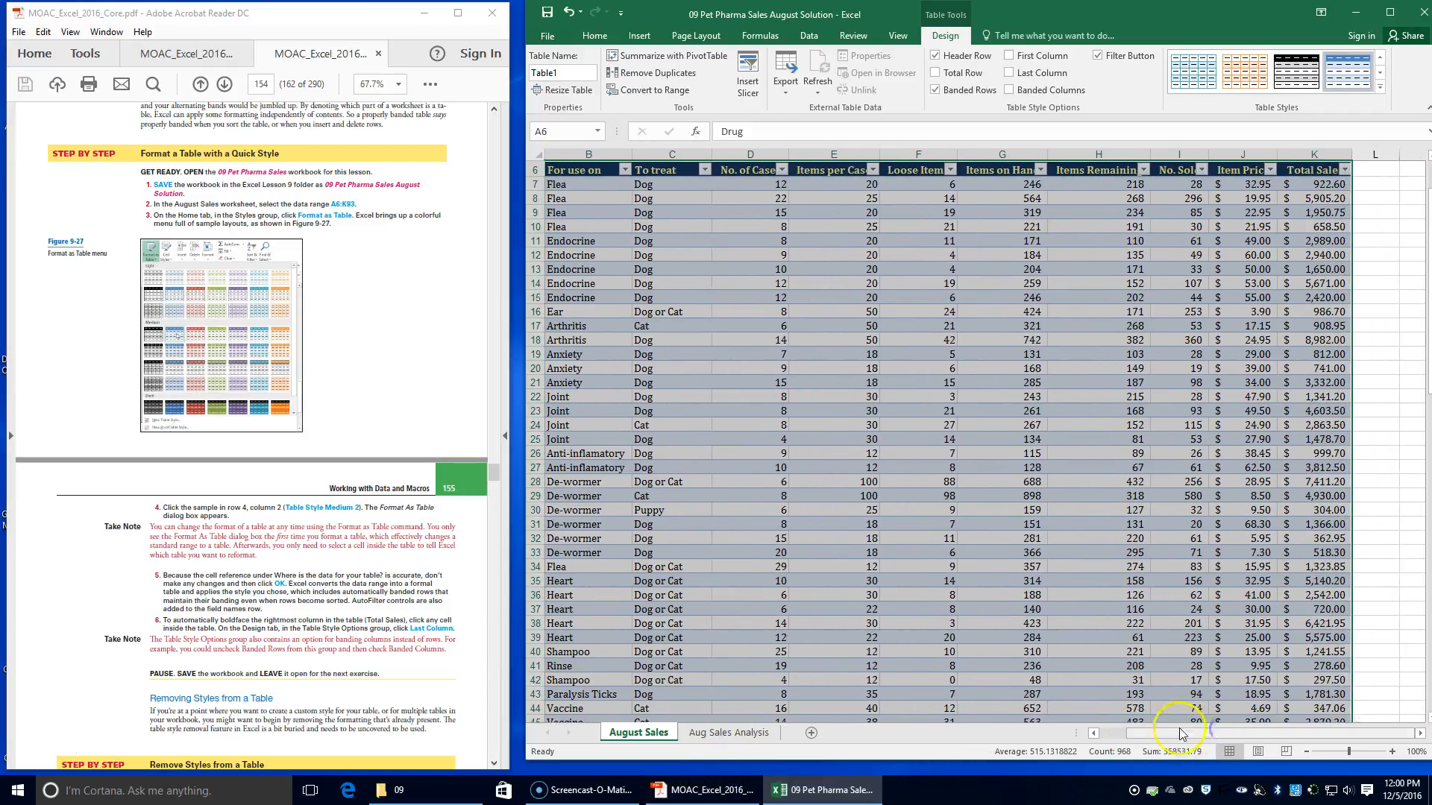
left_click(1324, 269)
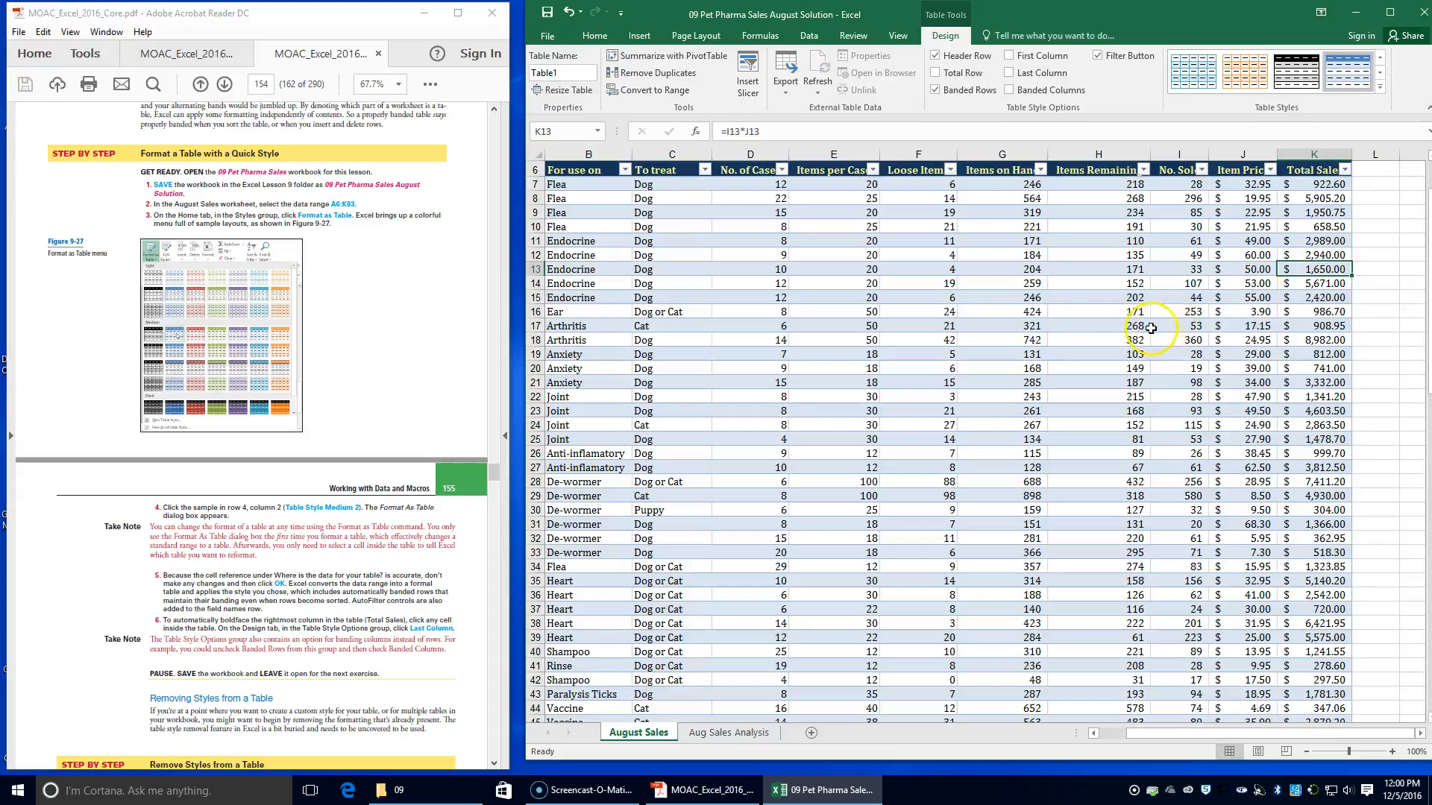
left_click(884, 355)
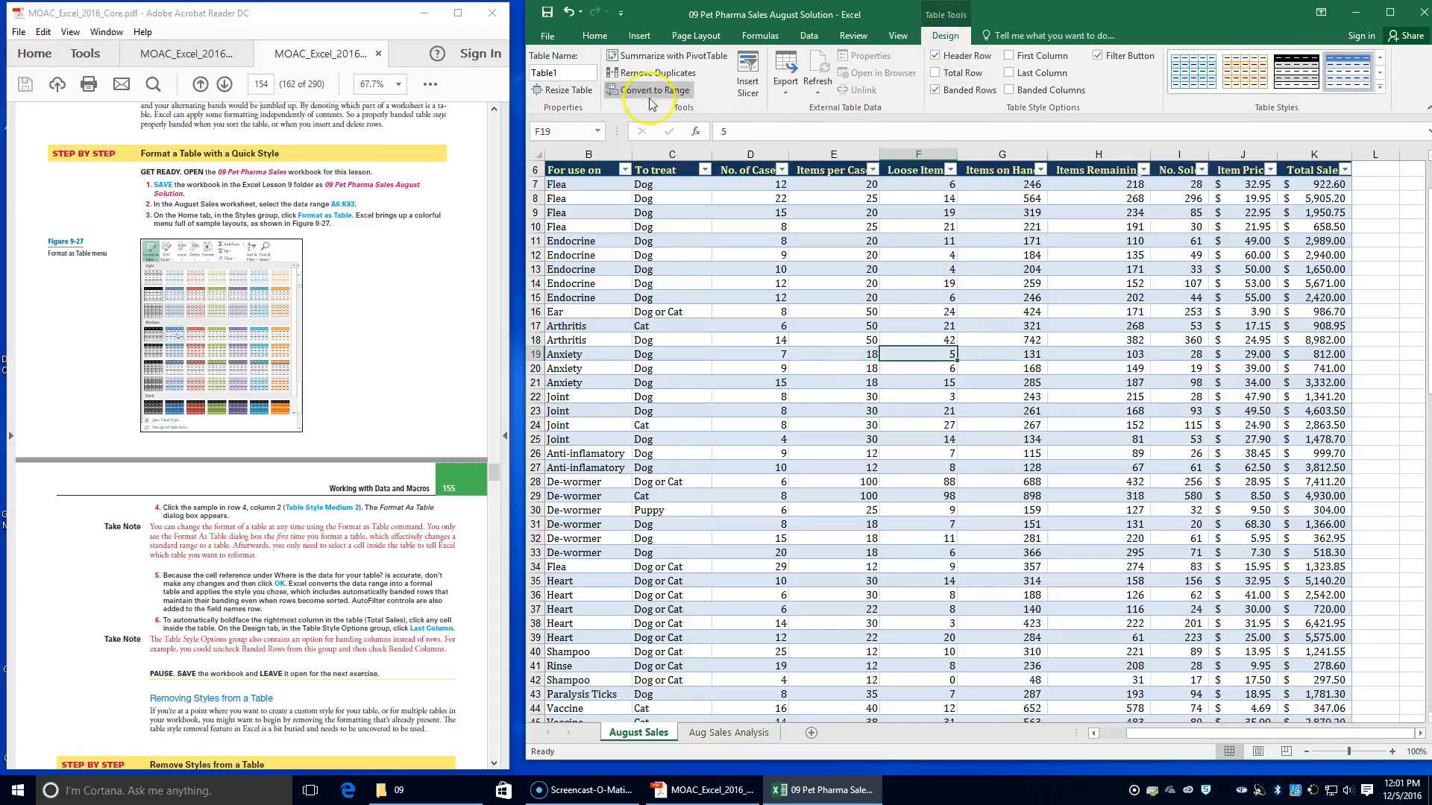
left_click(1040, 76)
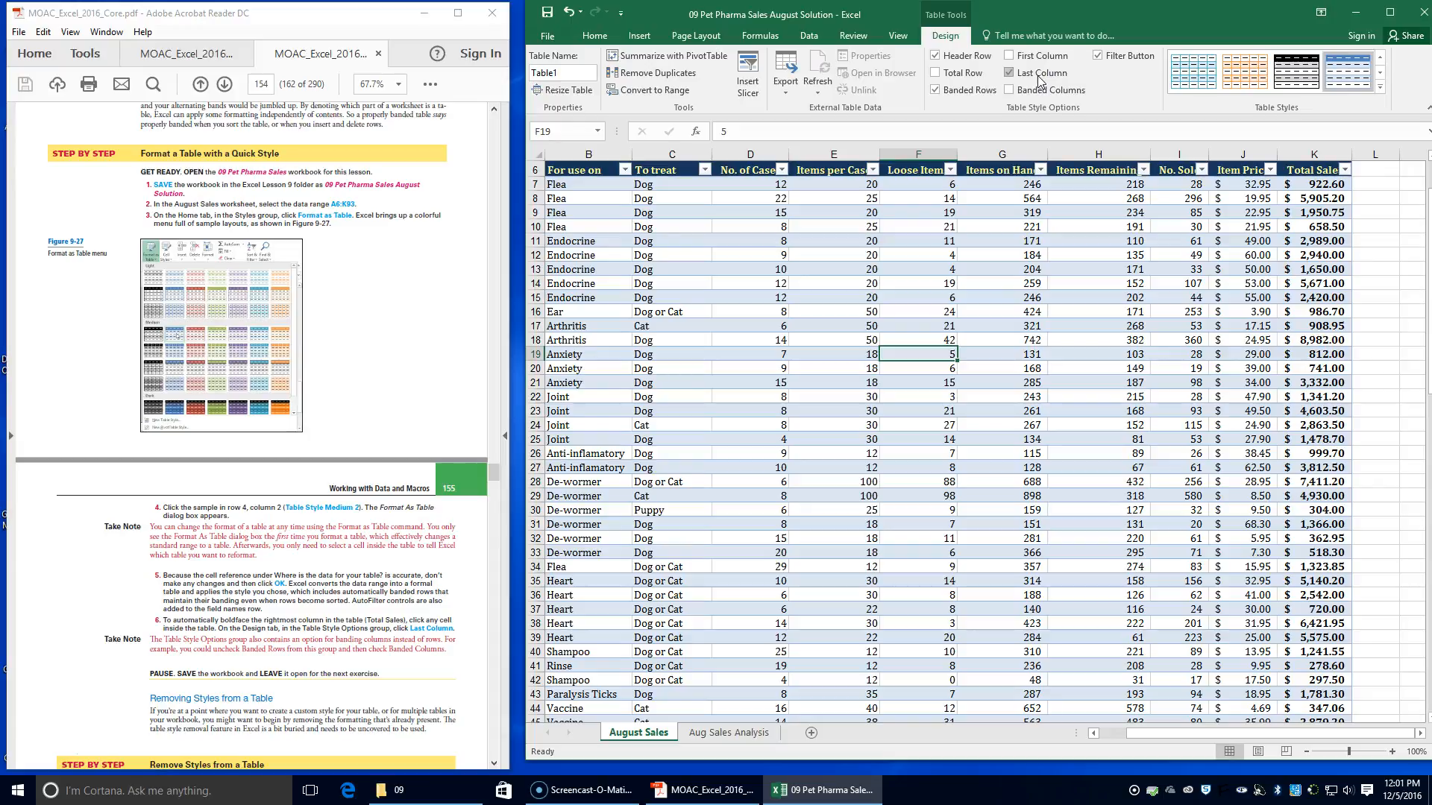
left_click(1313, 326)
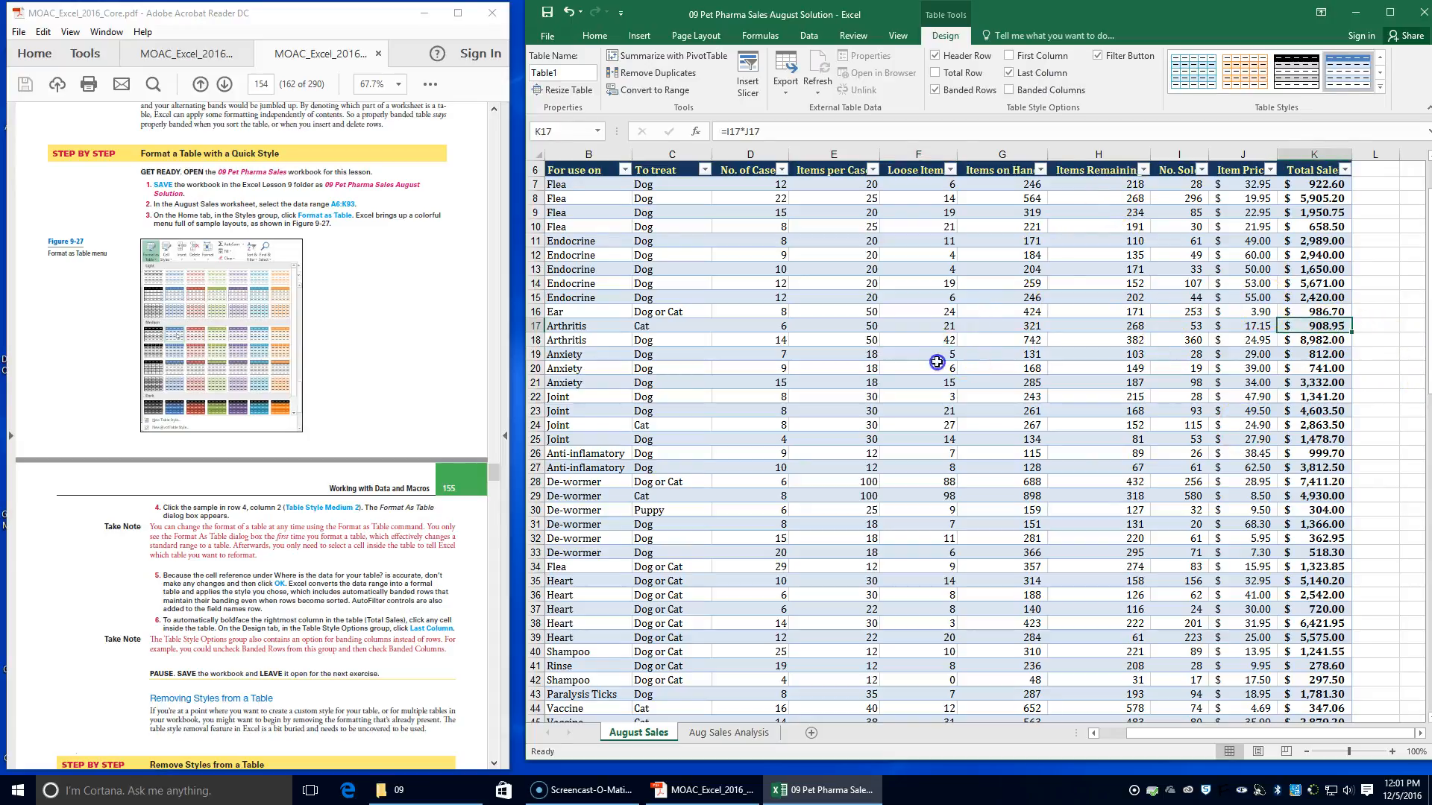
left_click(936, 362)
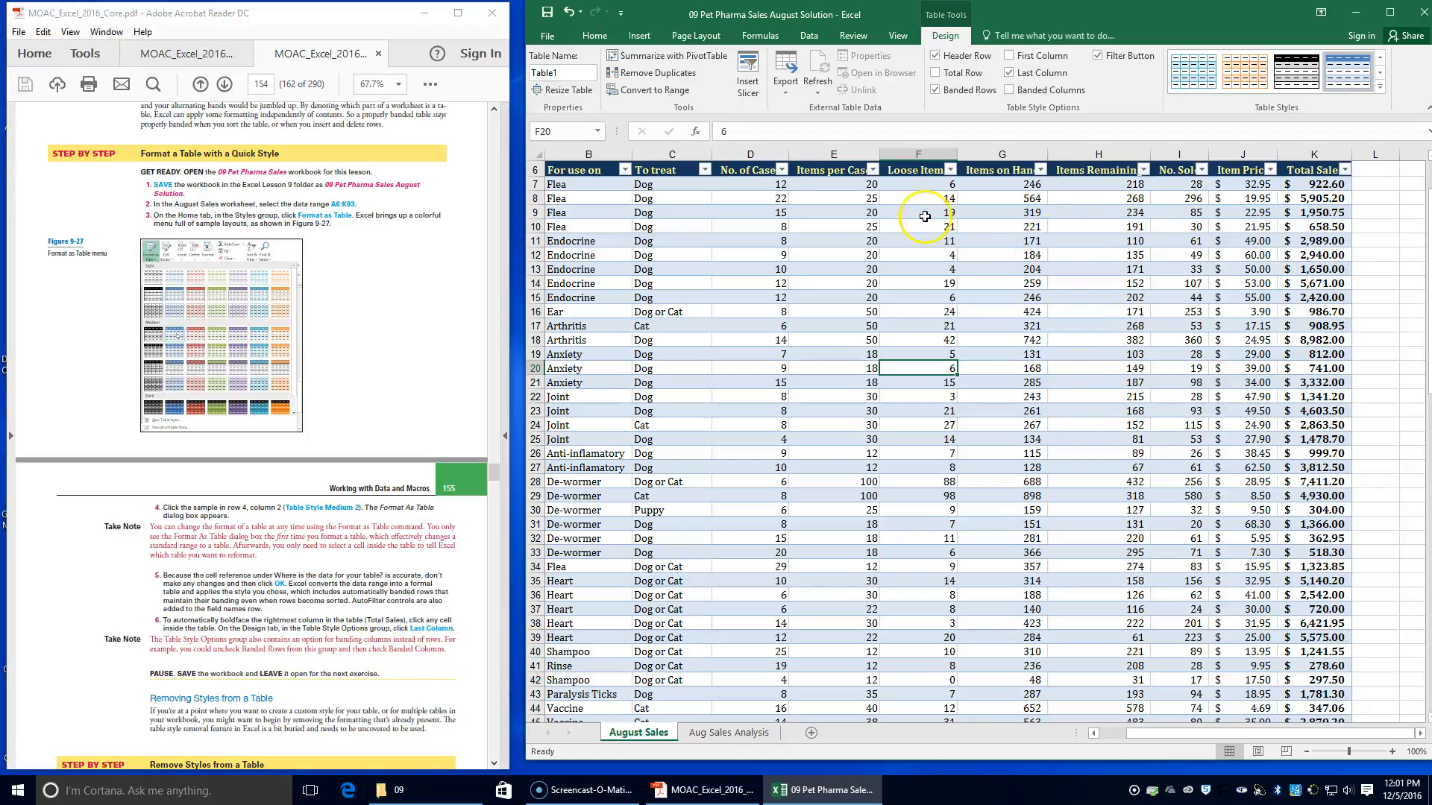
Try banded columns instead of banded rows on the August Sales table, and switch back to banded rows
left_click(974, 94)
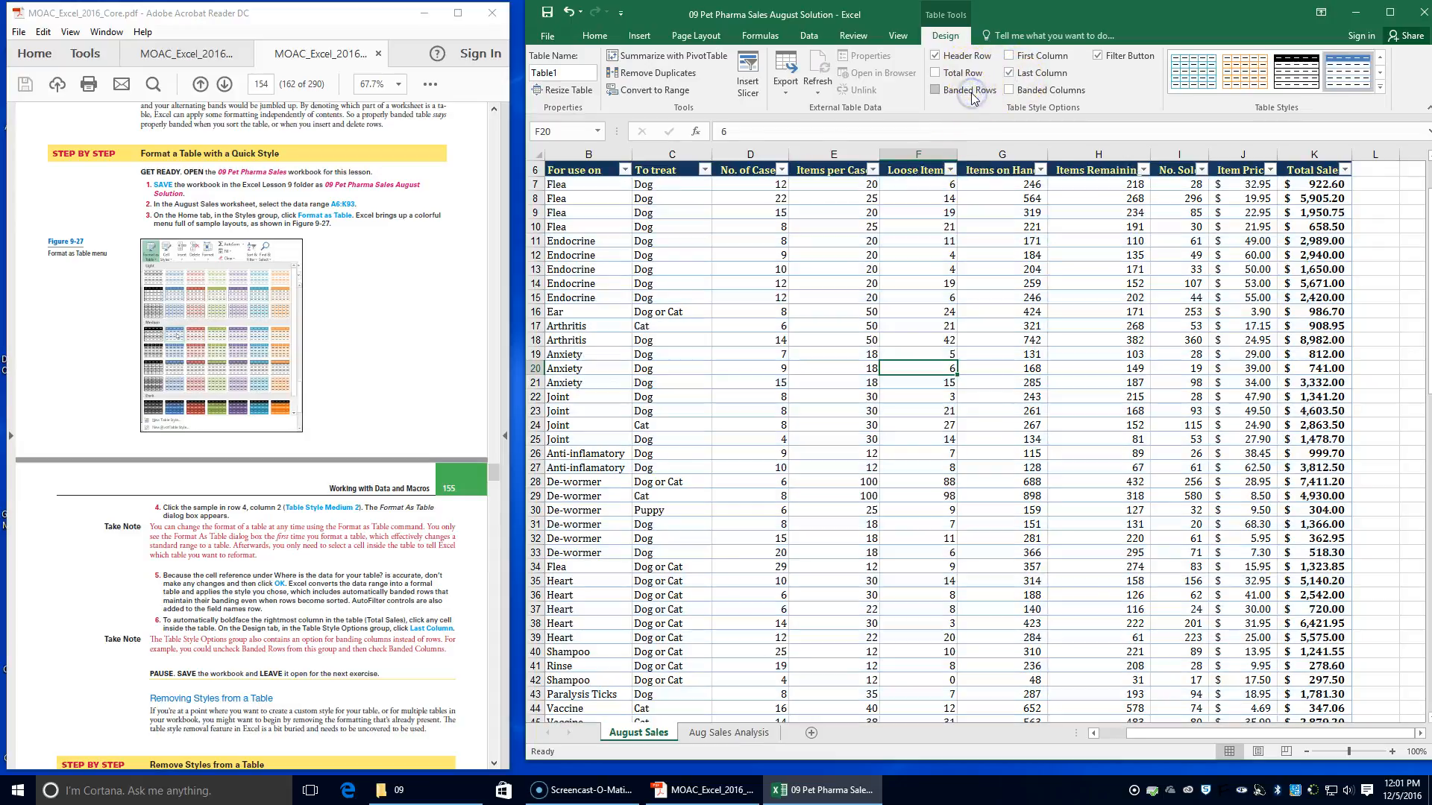
left_click(1023, 92)
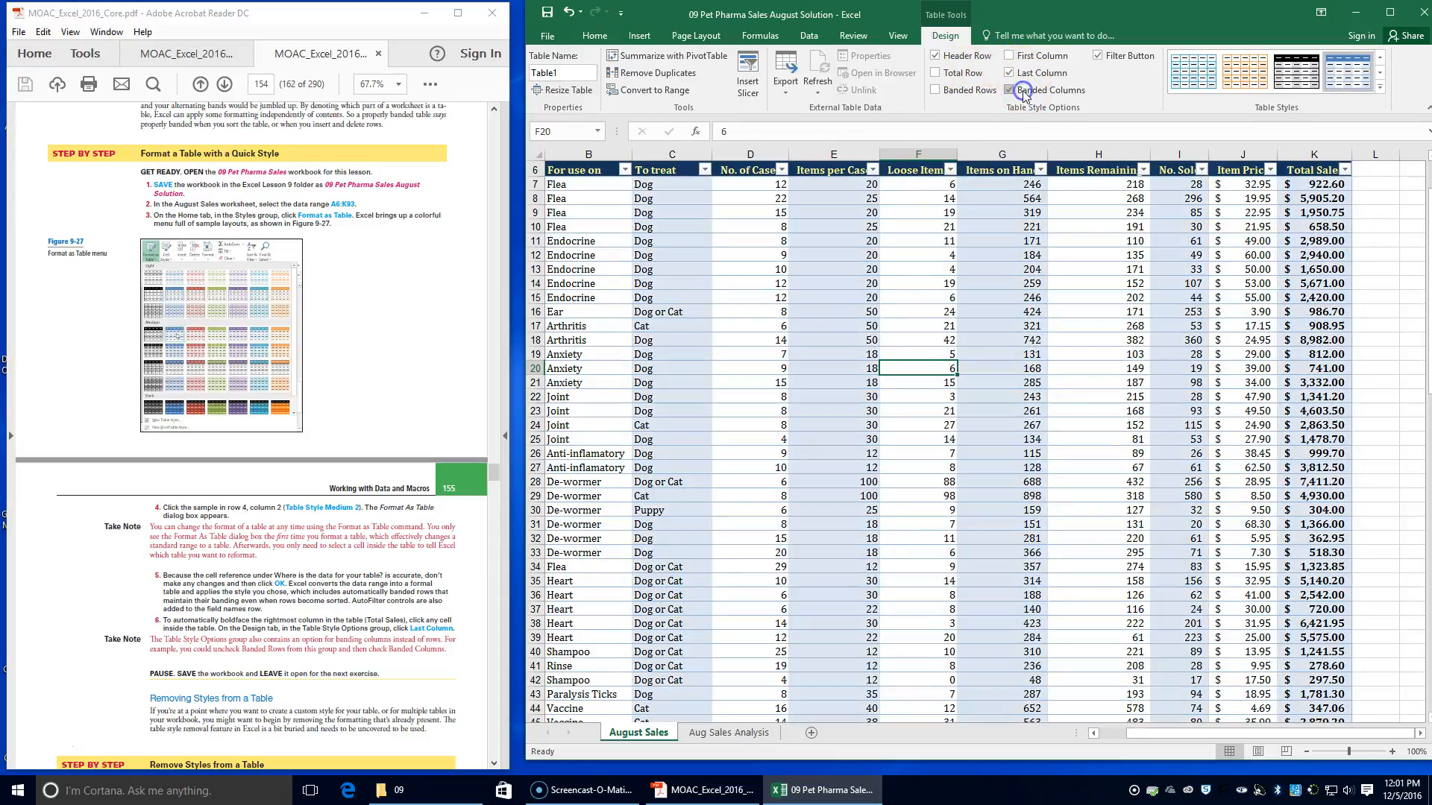
left_click(959, 95)
left_click(1029, 92)
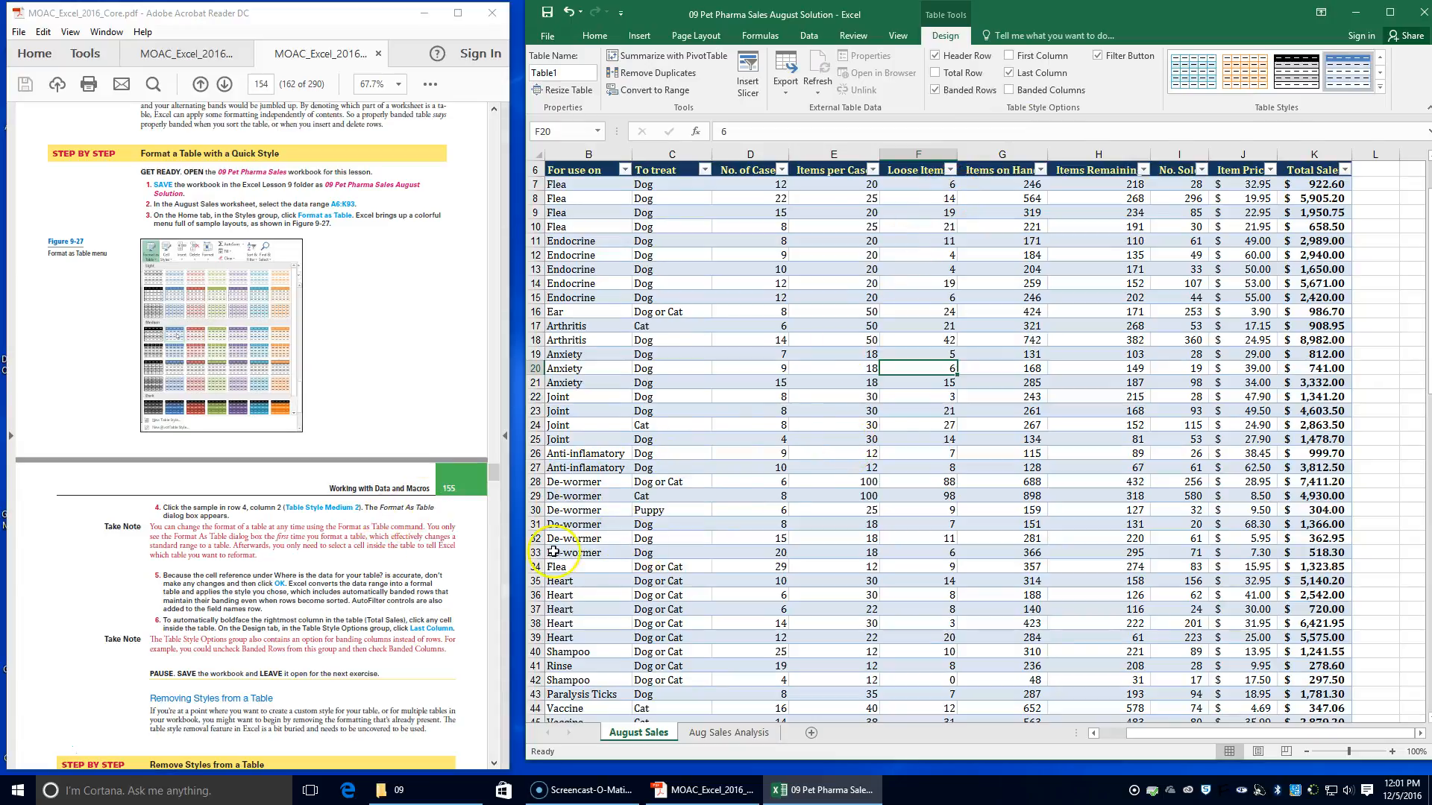
Save the workbook, and save a copy in the Lesson 9 folder as 09 Pet Pharma Sales August Solution 2
left_click(548, 12)
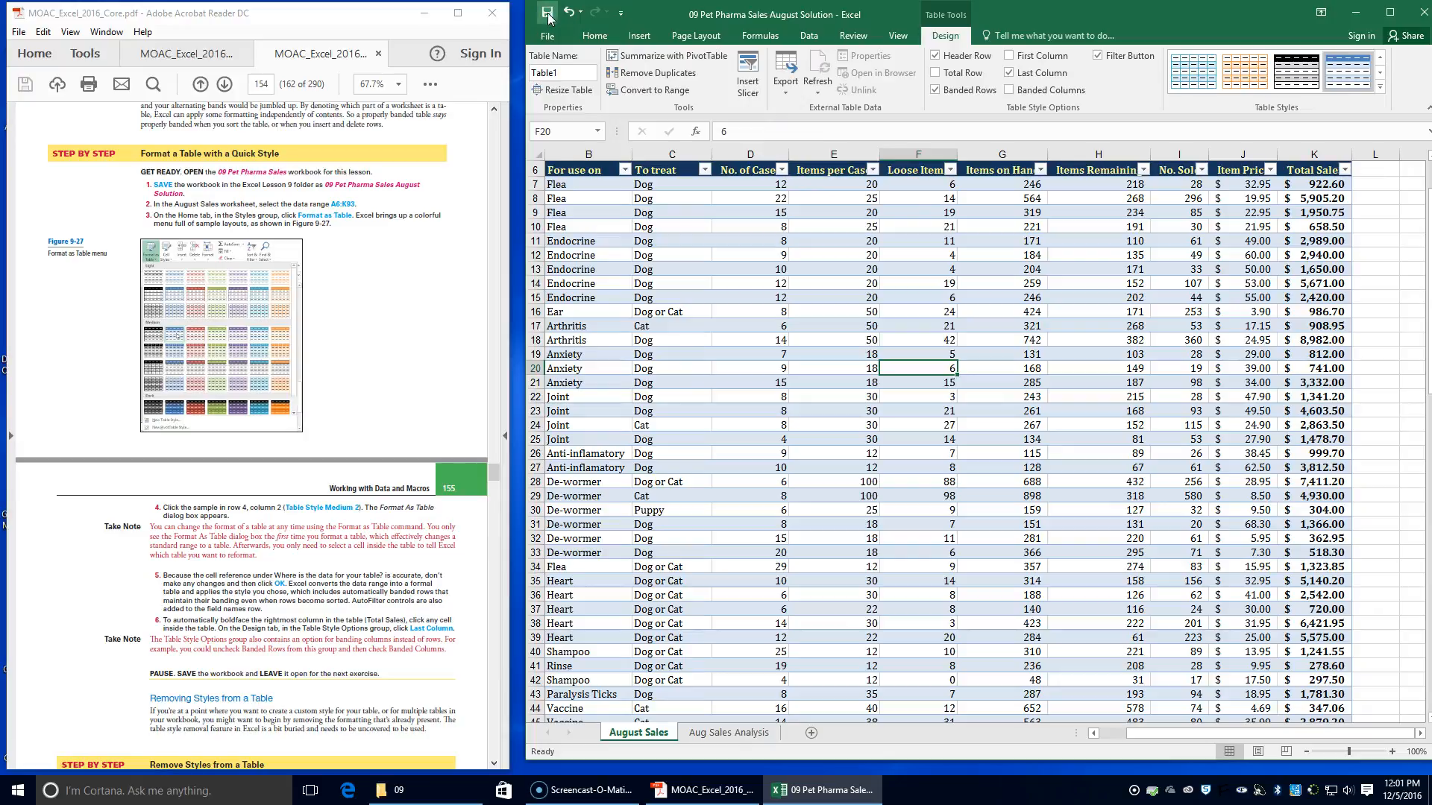
scroll(379, 588, "down", 4)
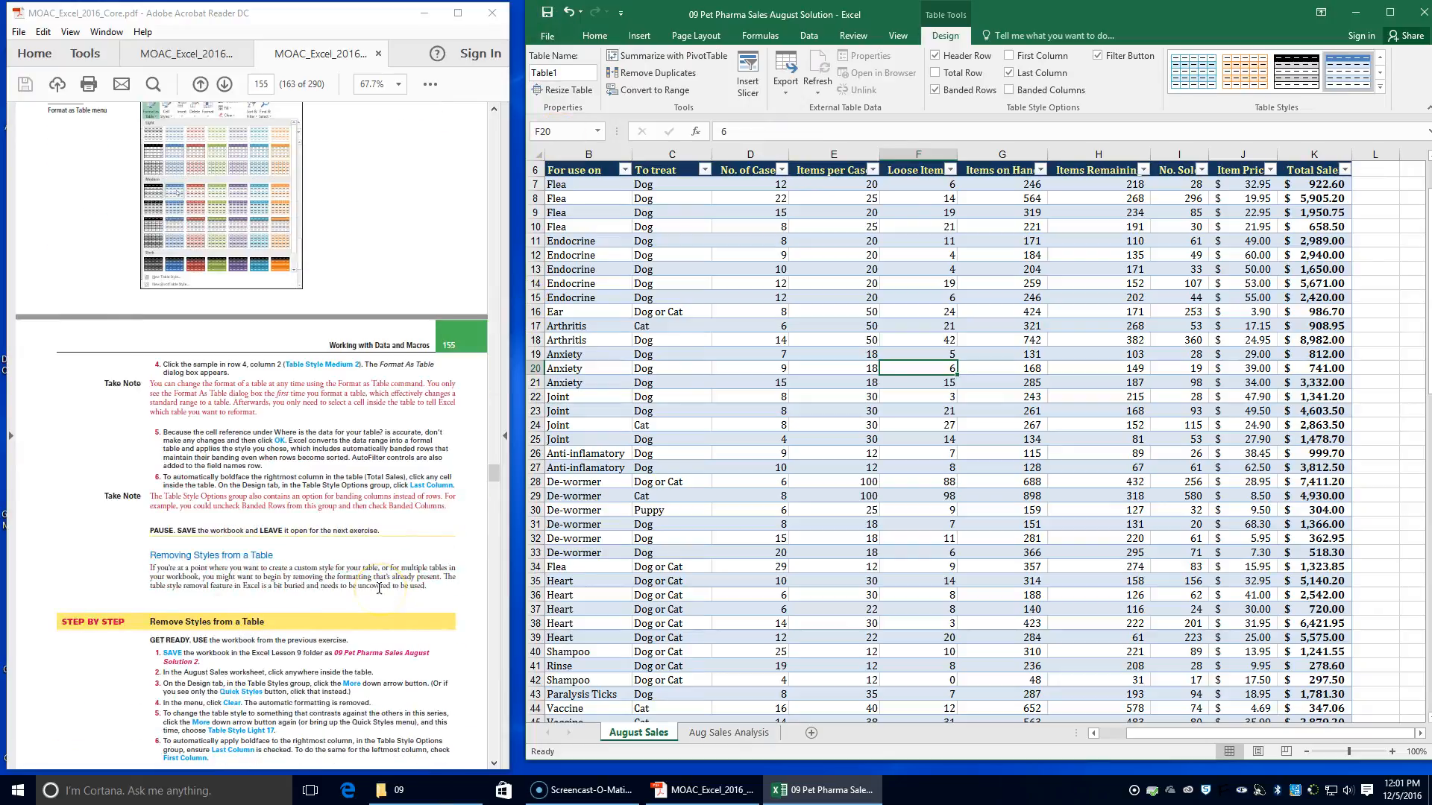
scroll(380, 592, "down", 2)
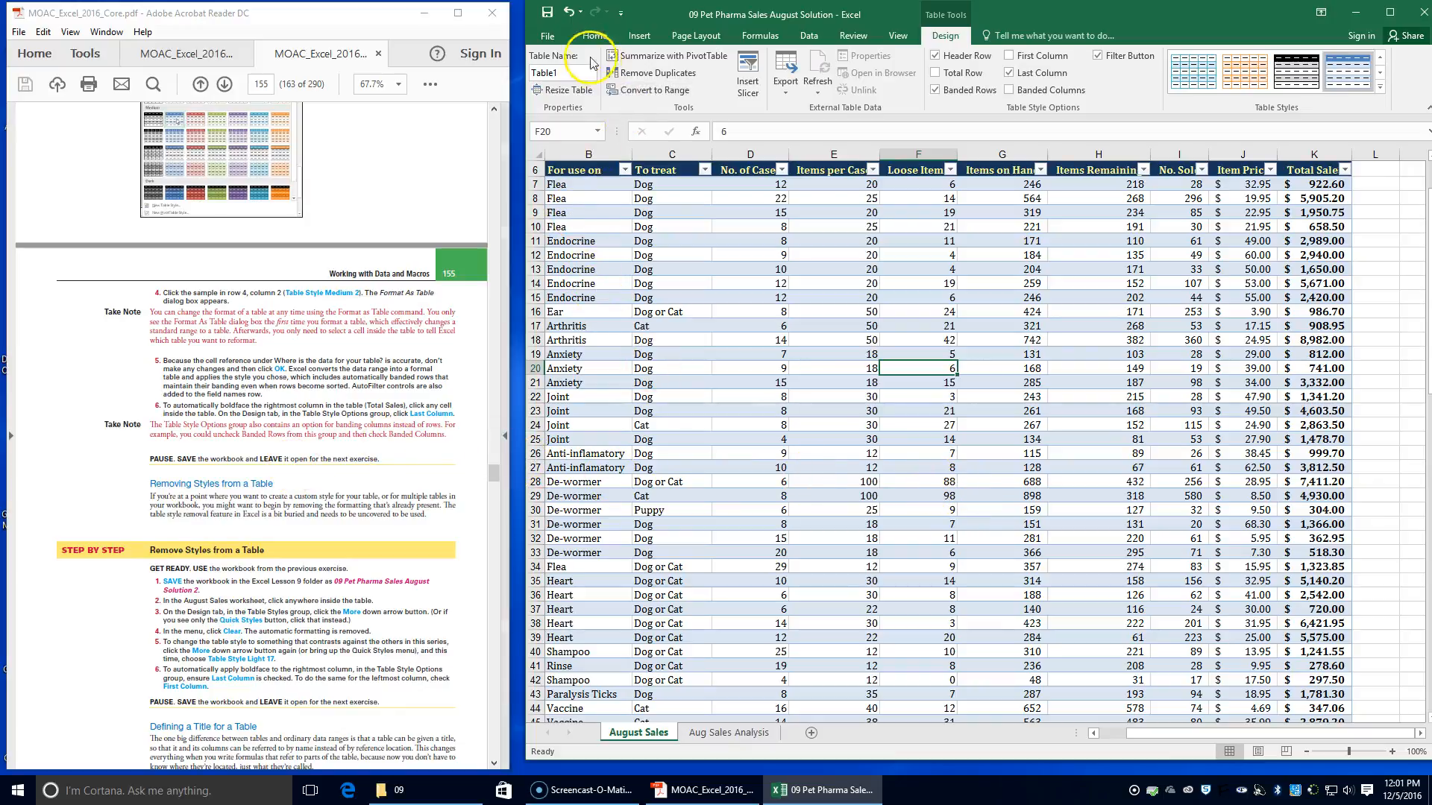
left_click(547, 36)
left_click(559, 185)
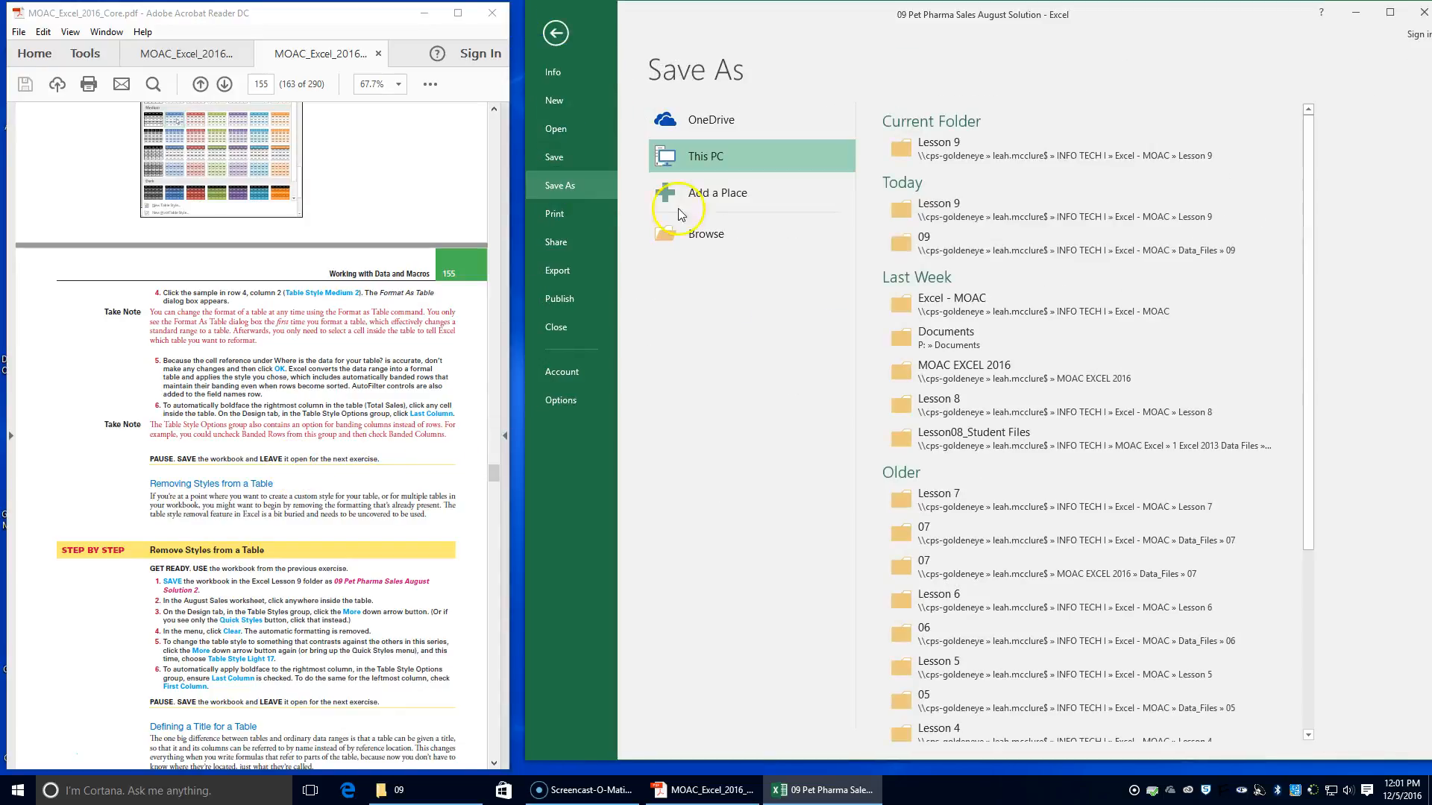
left_click(938, 148)
left_click(789, 300)
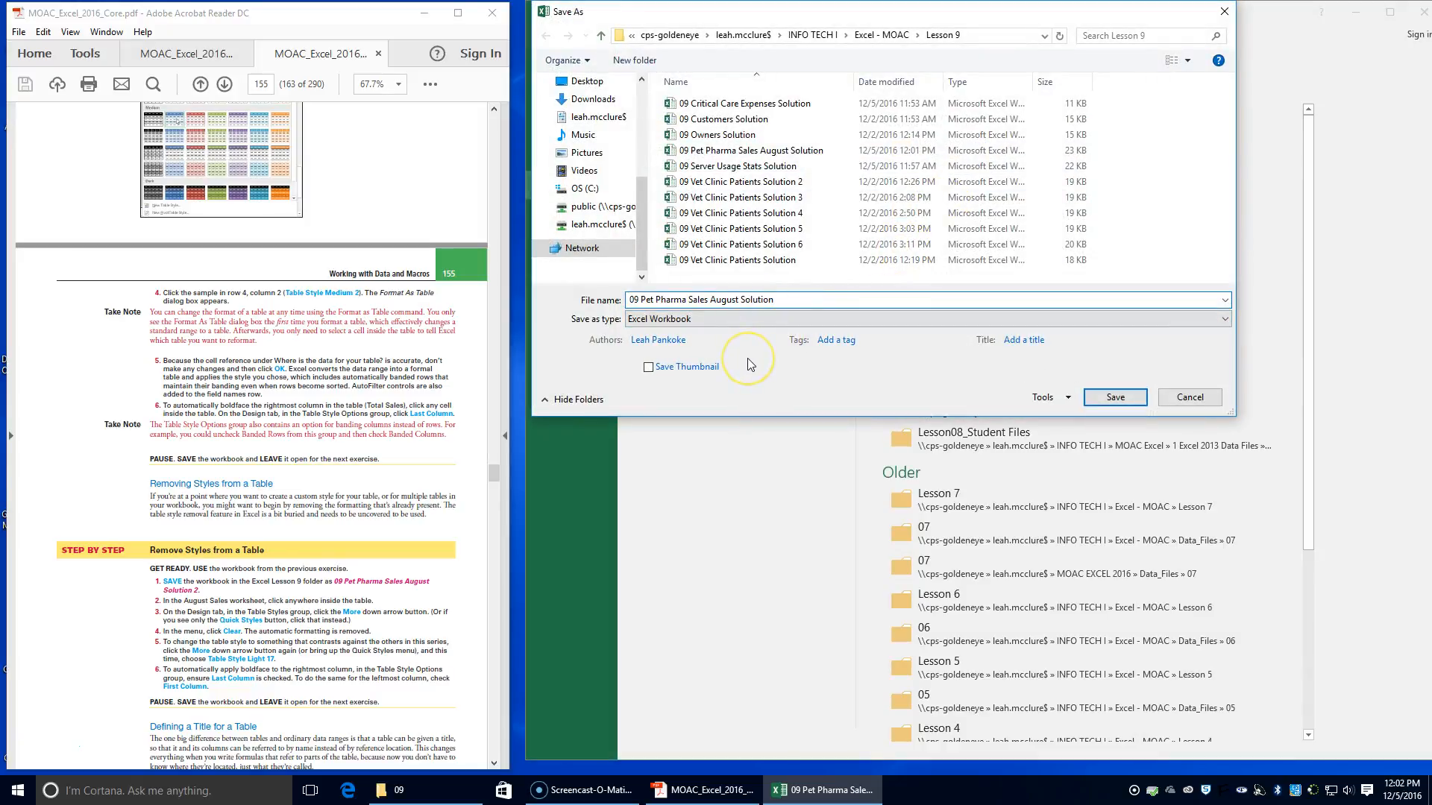
type("2")
left_click(1119, 399)
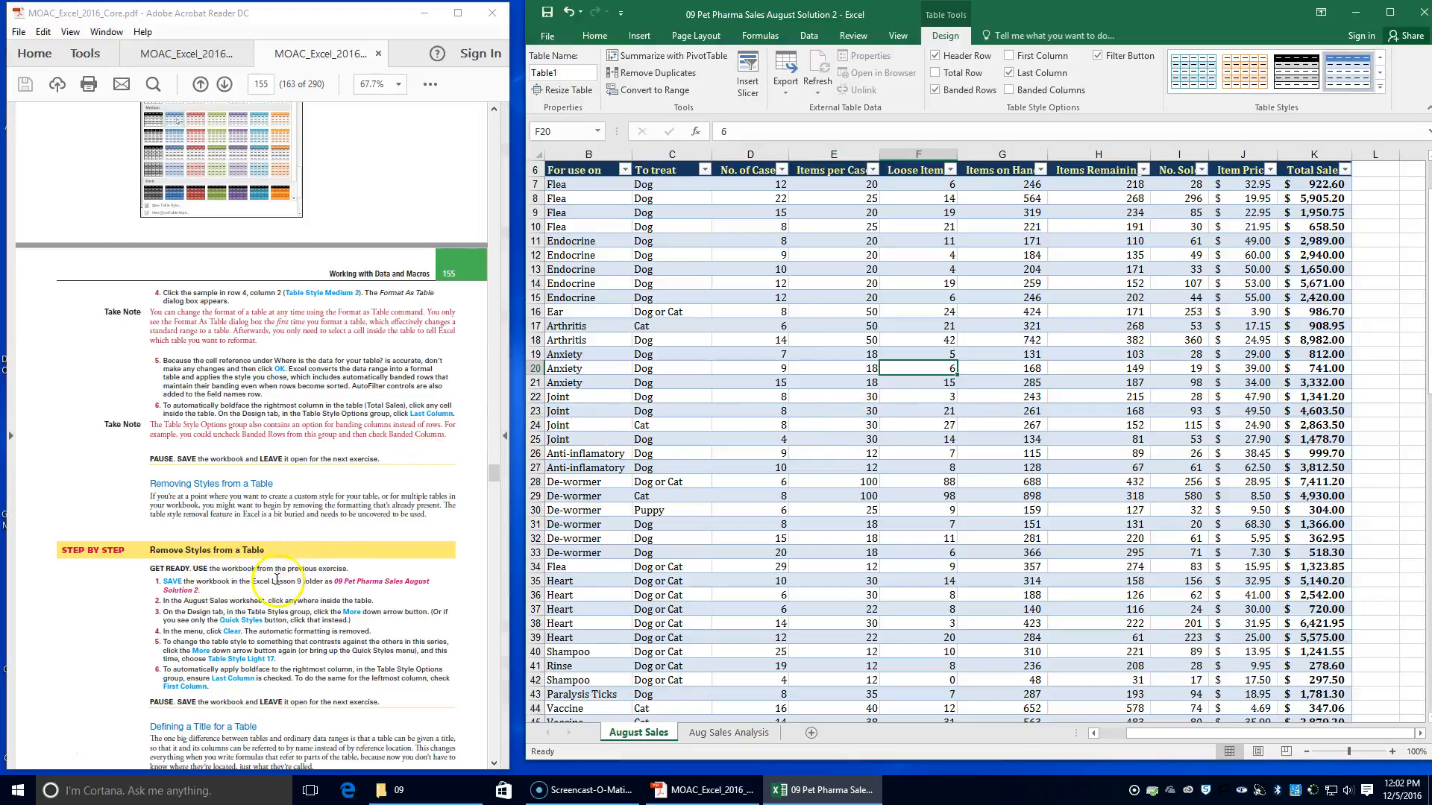
Clear the existing style from the August Sales table and apply Table Style Light 17
key("XF86AudioLowerVolume")
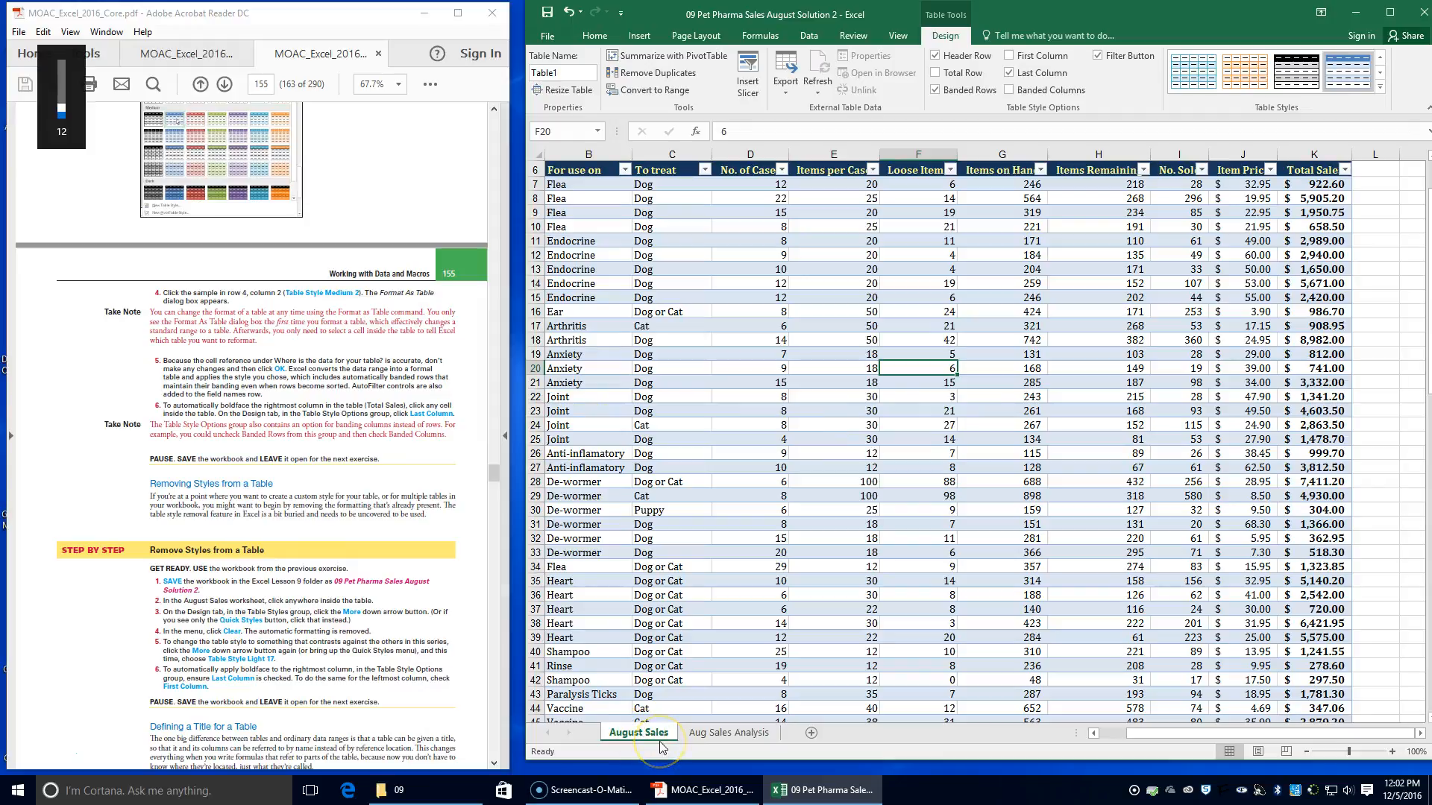
left_click(834, 367)
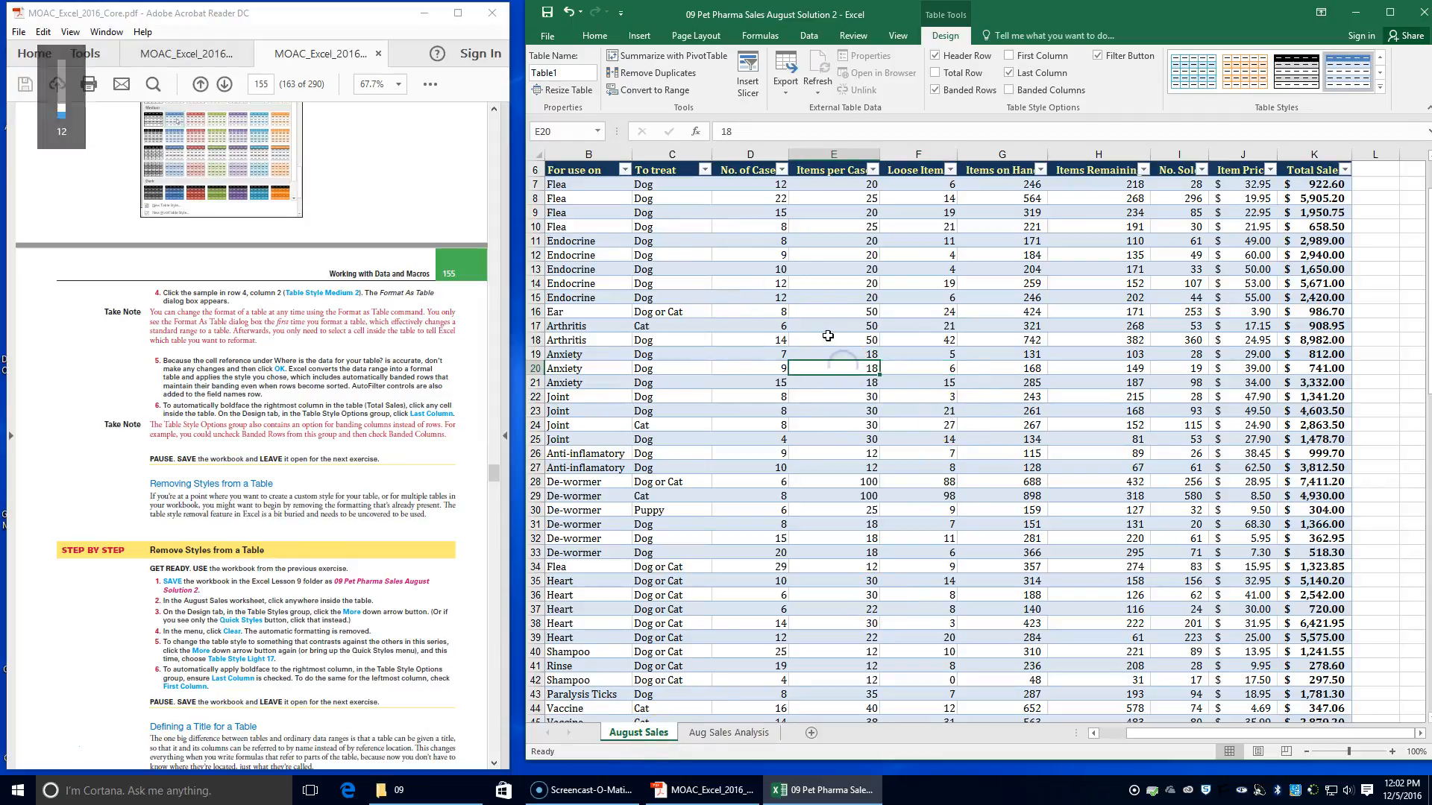
left_click(1182, 607)
left_click(918, 524)
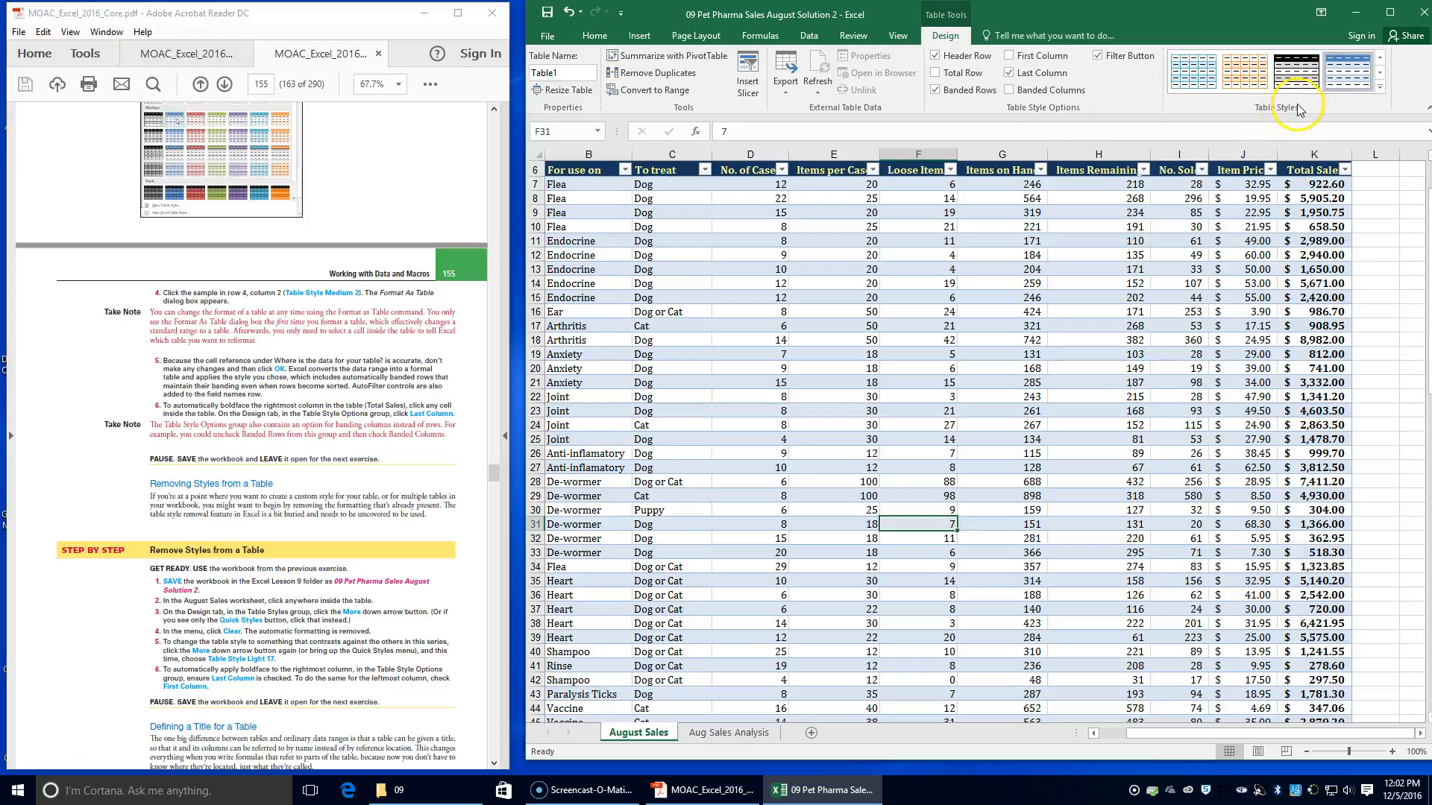
left_click(1380, 87)
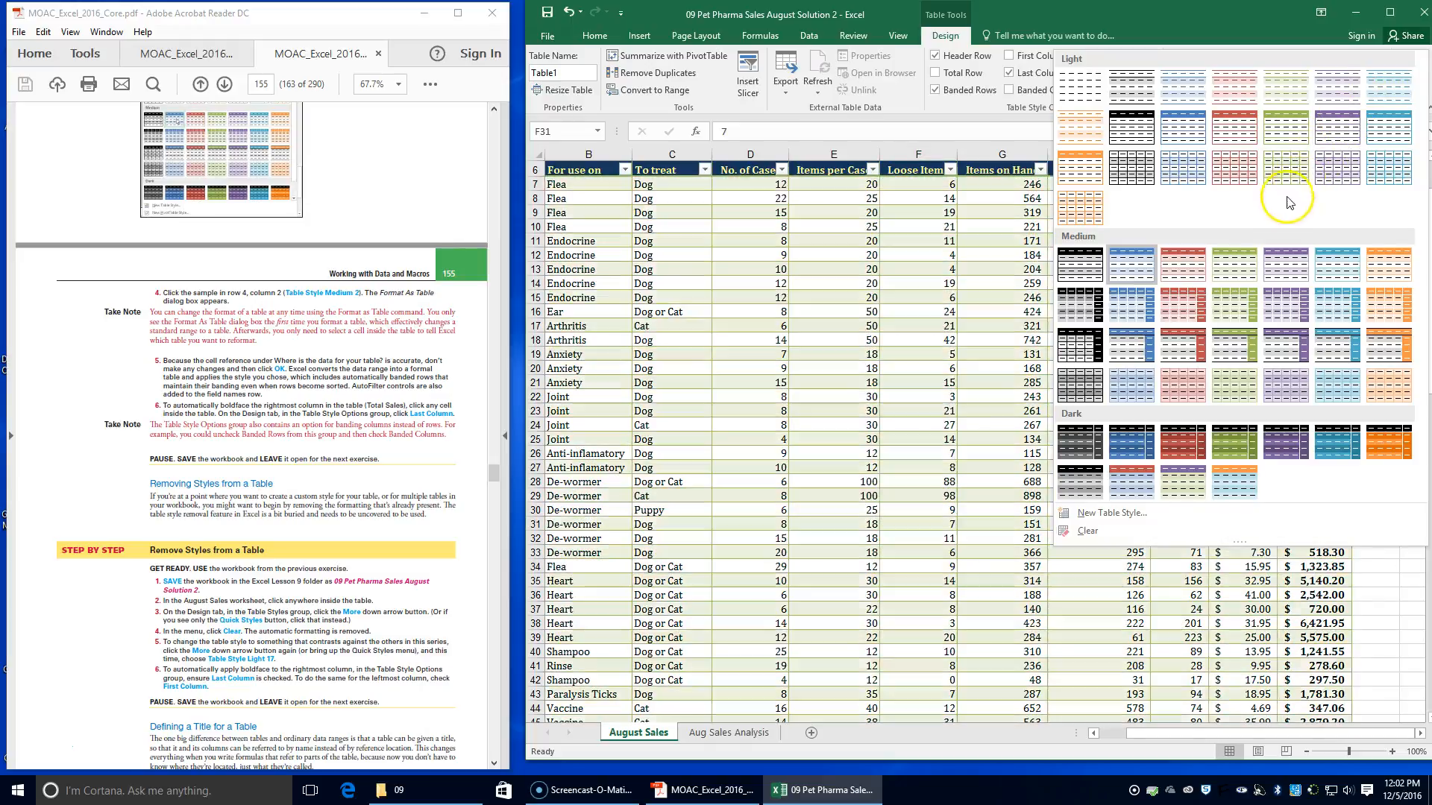
left_click(1085, 529)
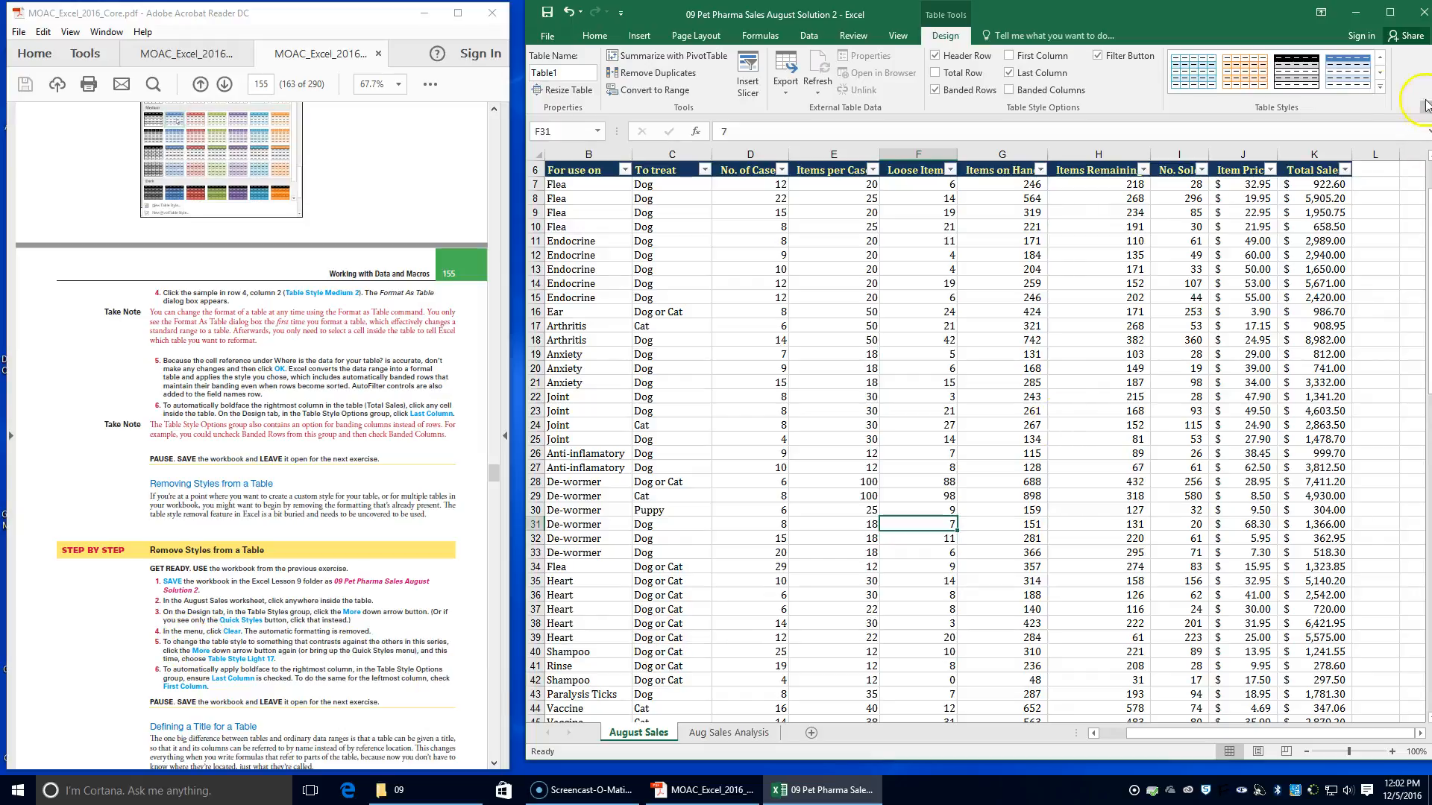
left_click(1379, 88)
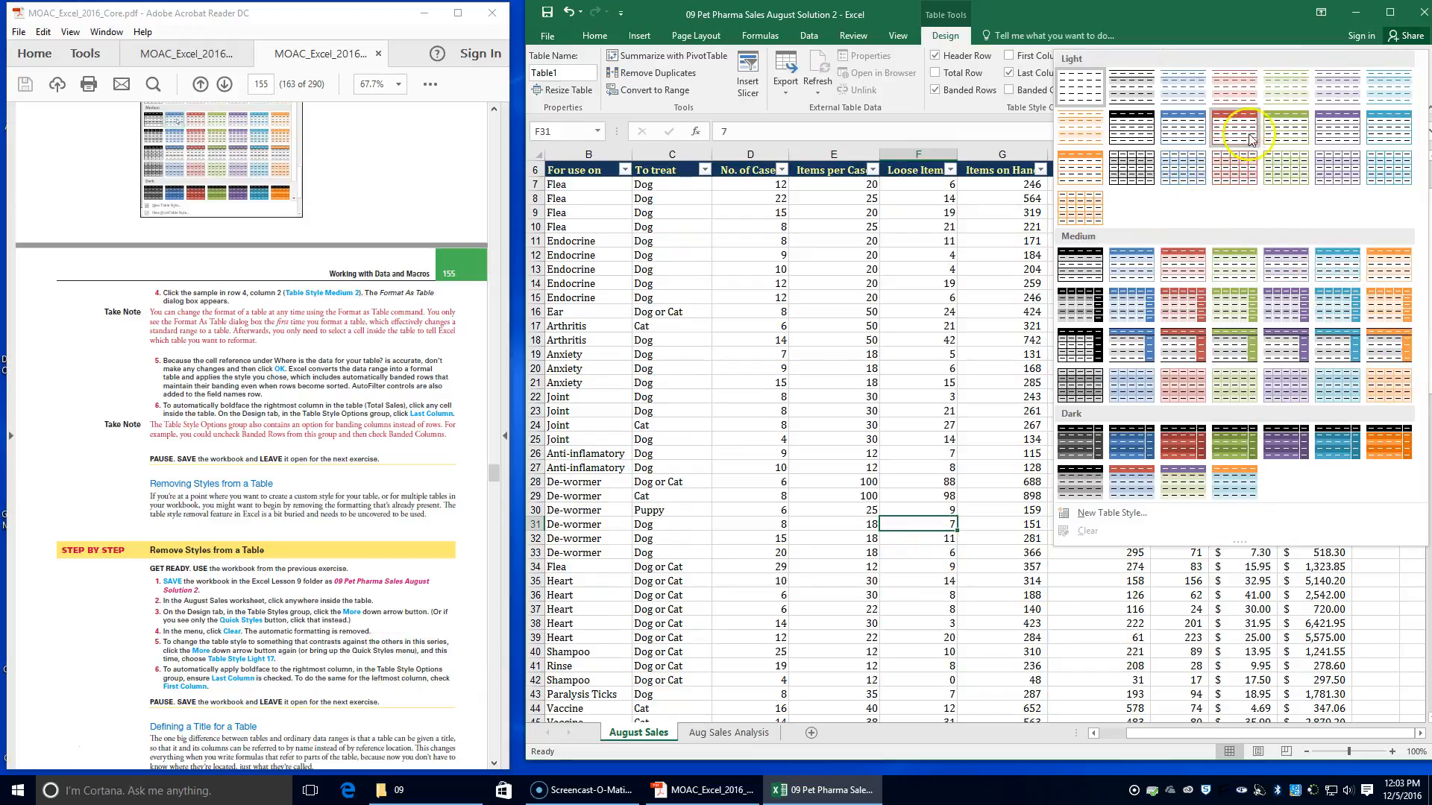
left_click(1241, 177)
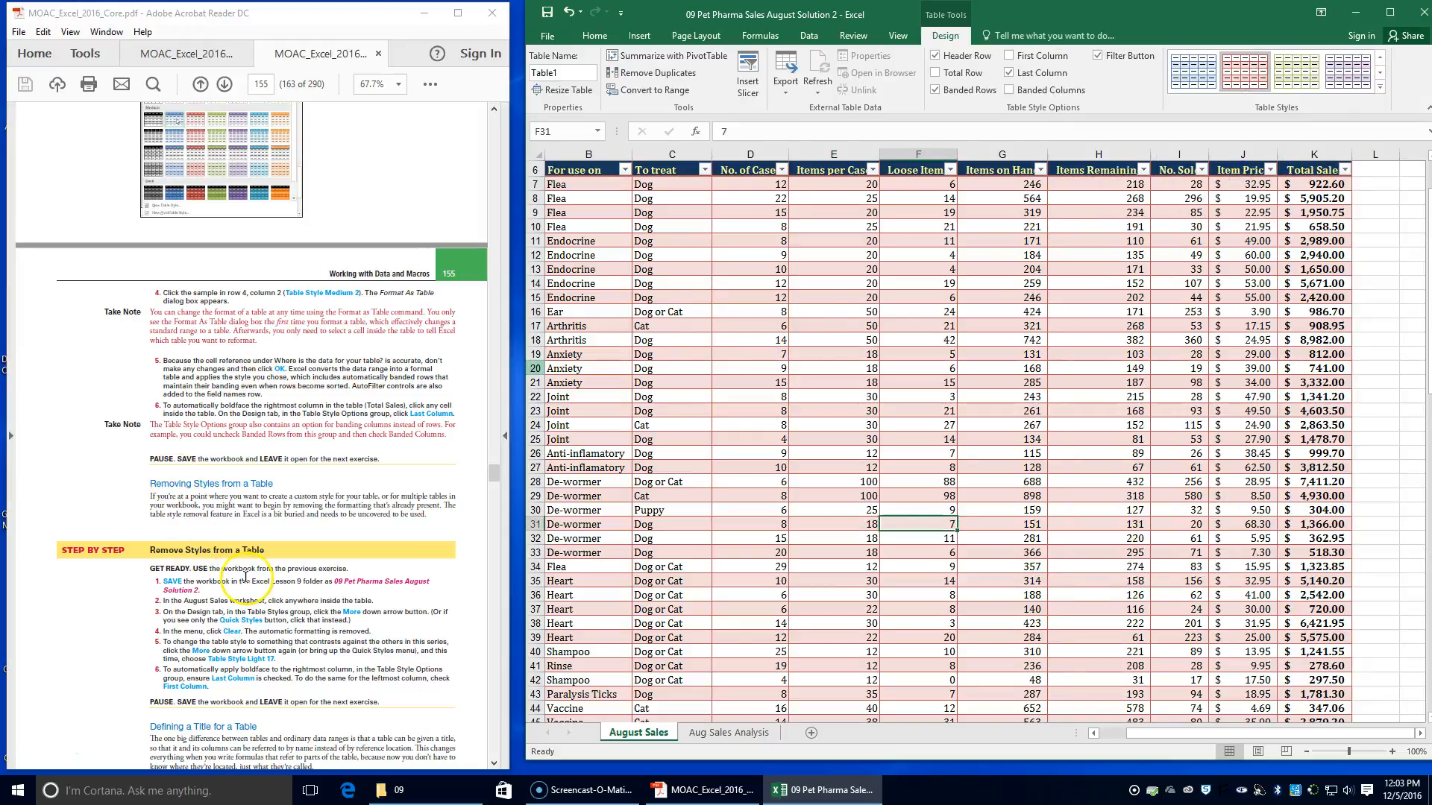
Keep Last Column enabled and turn on First Column to boldface the table's leftmost Drug column as well
scroll(246, 576, "down", 1)
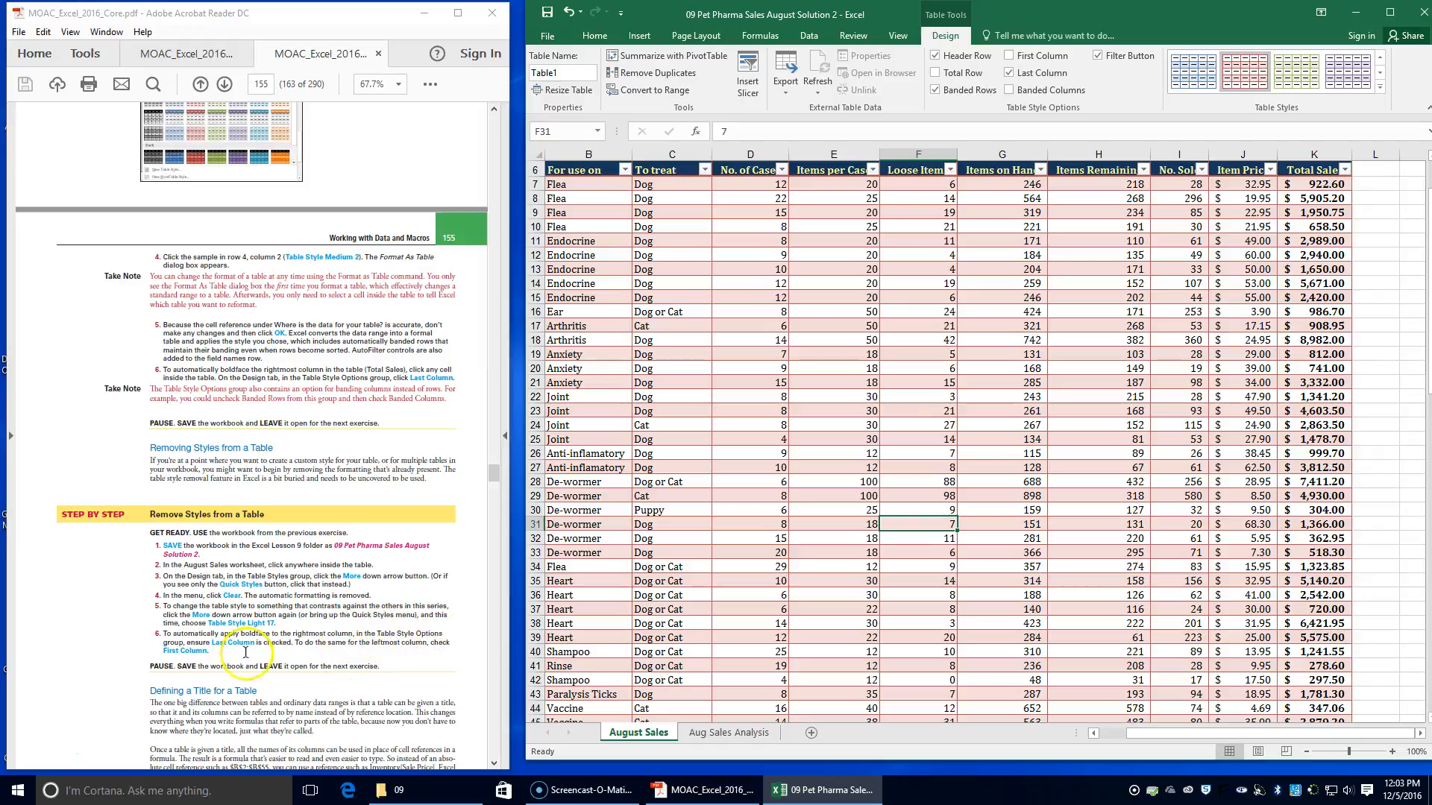
left_click(1033, 77)
left_click(1033, 76)
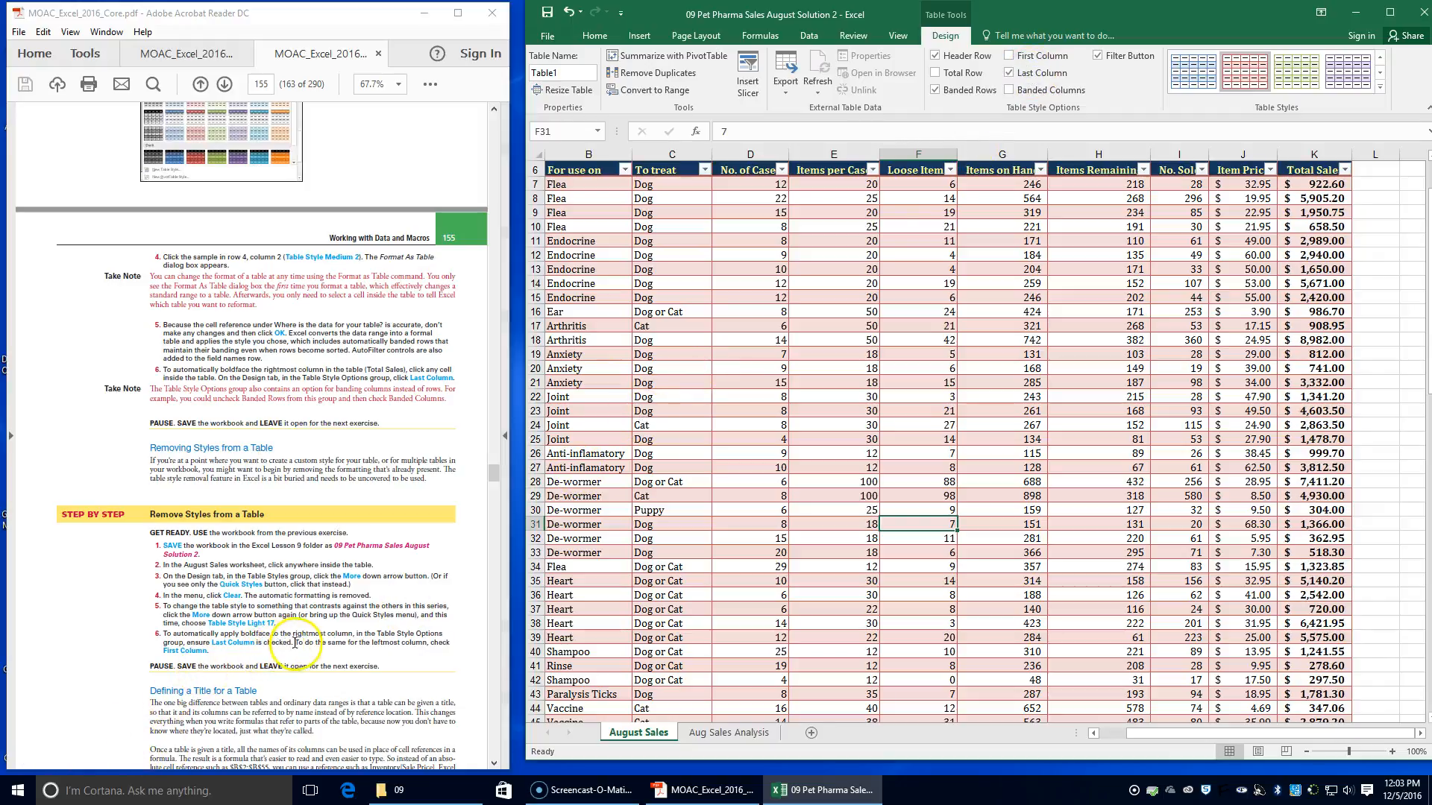
left_click_drag(314, 643, 433, 647)
left_click(1042, 57)
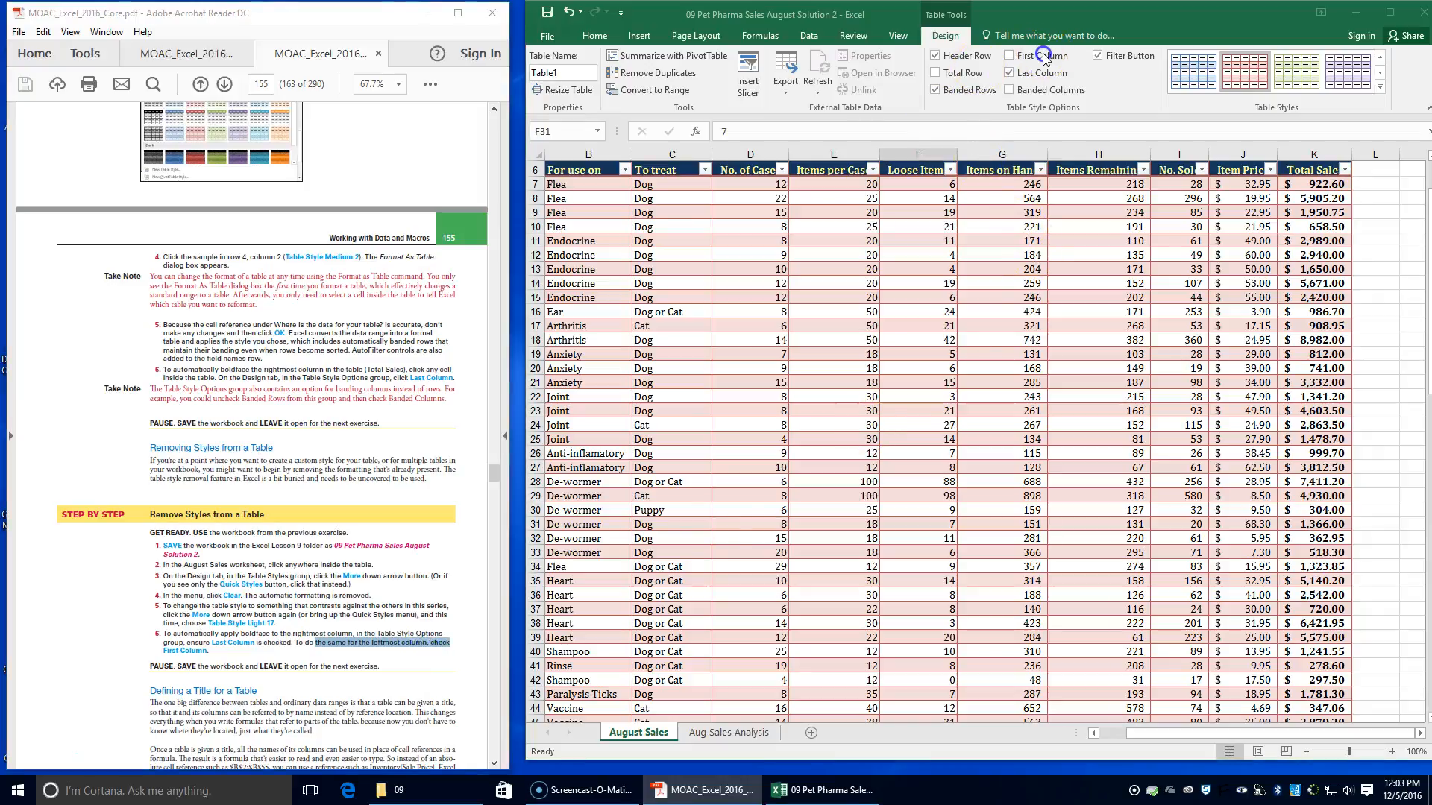
left_click(1043, 56)
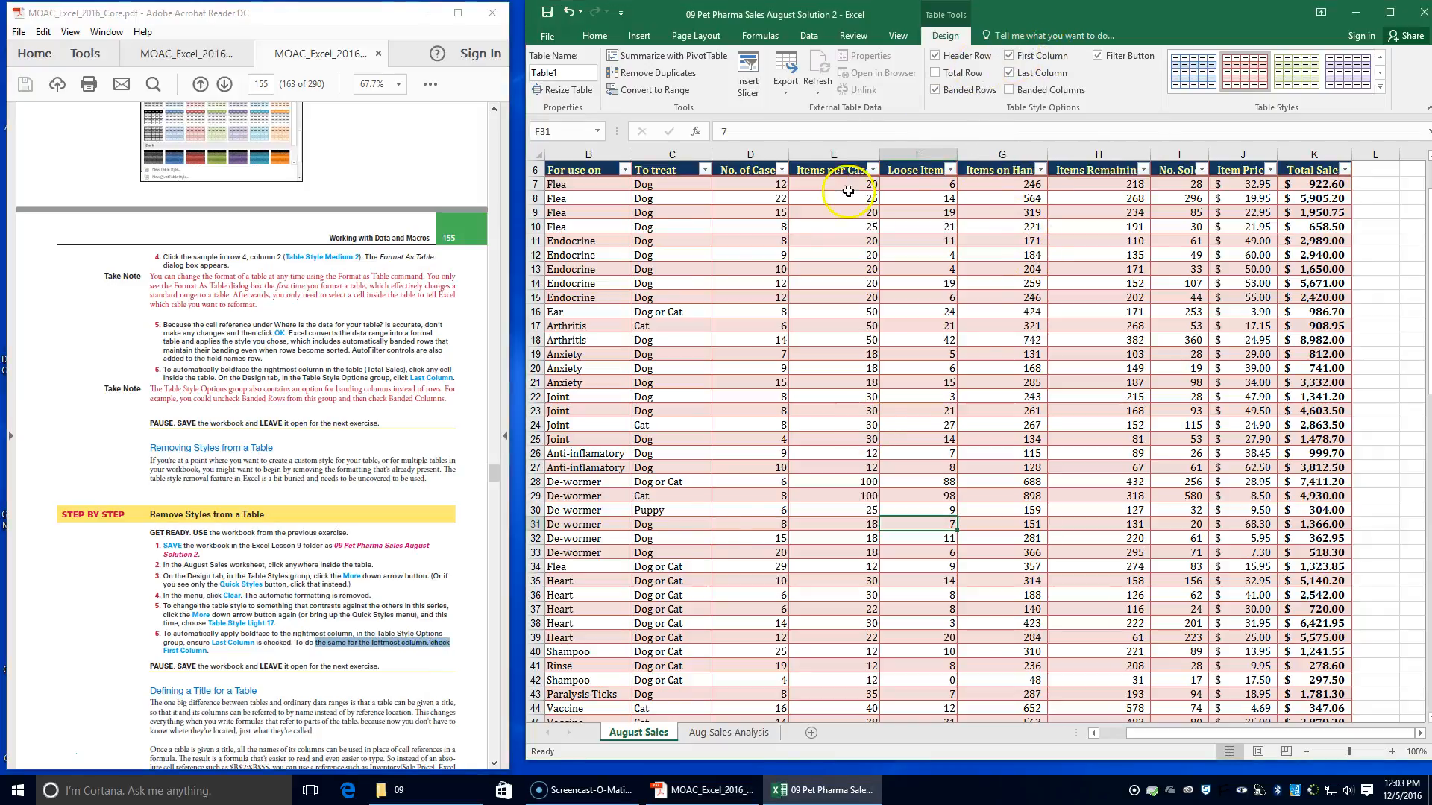
left_click_drag(1134, 733, 1068, 735)
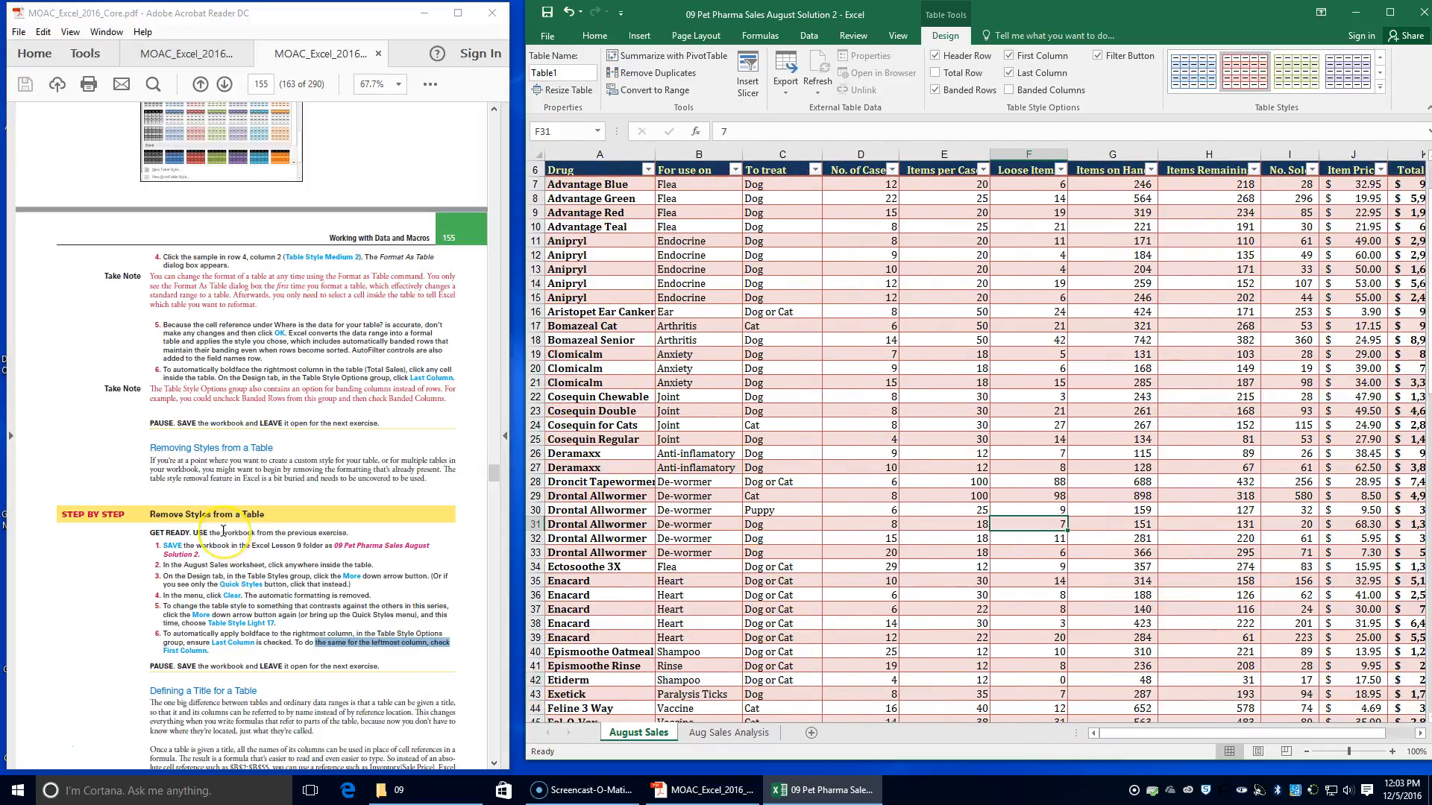
Read the PDF section Defining a Title for a Table, covering the syntax of table and field name references
scroll(222, 531, "down", 1)
scroll(222, 531, "down", 1)
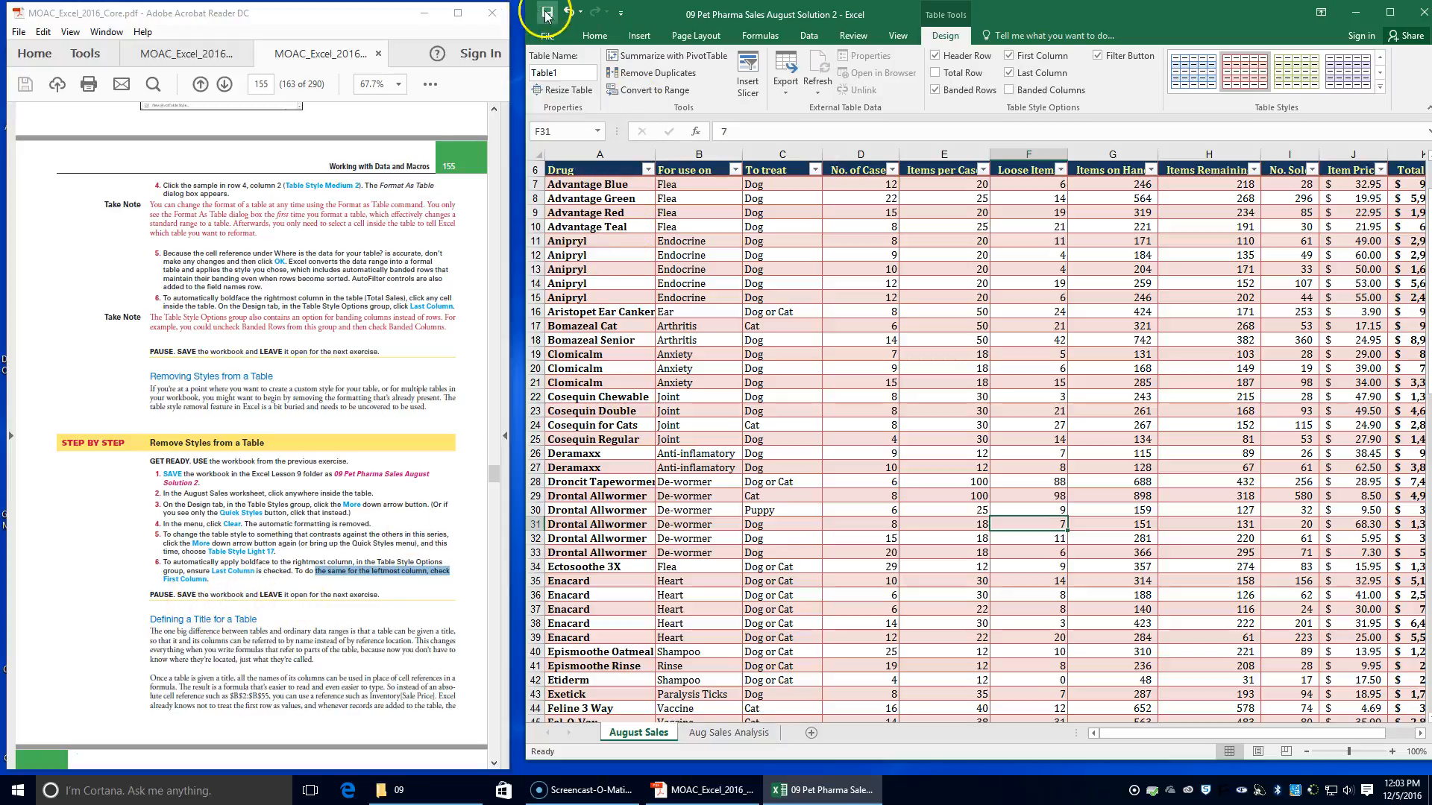
scroll(223, 522, "down", 2)
scroll(222, 521, "down", 3)
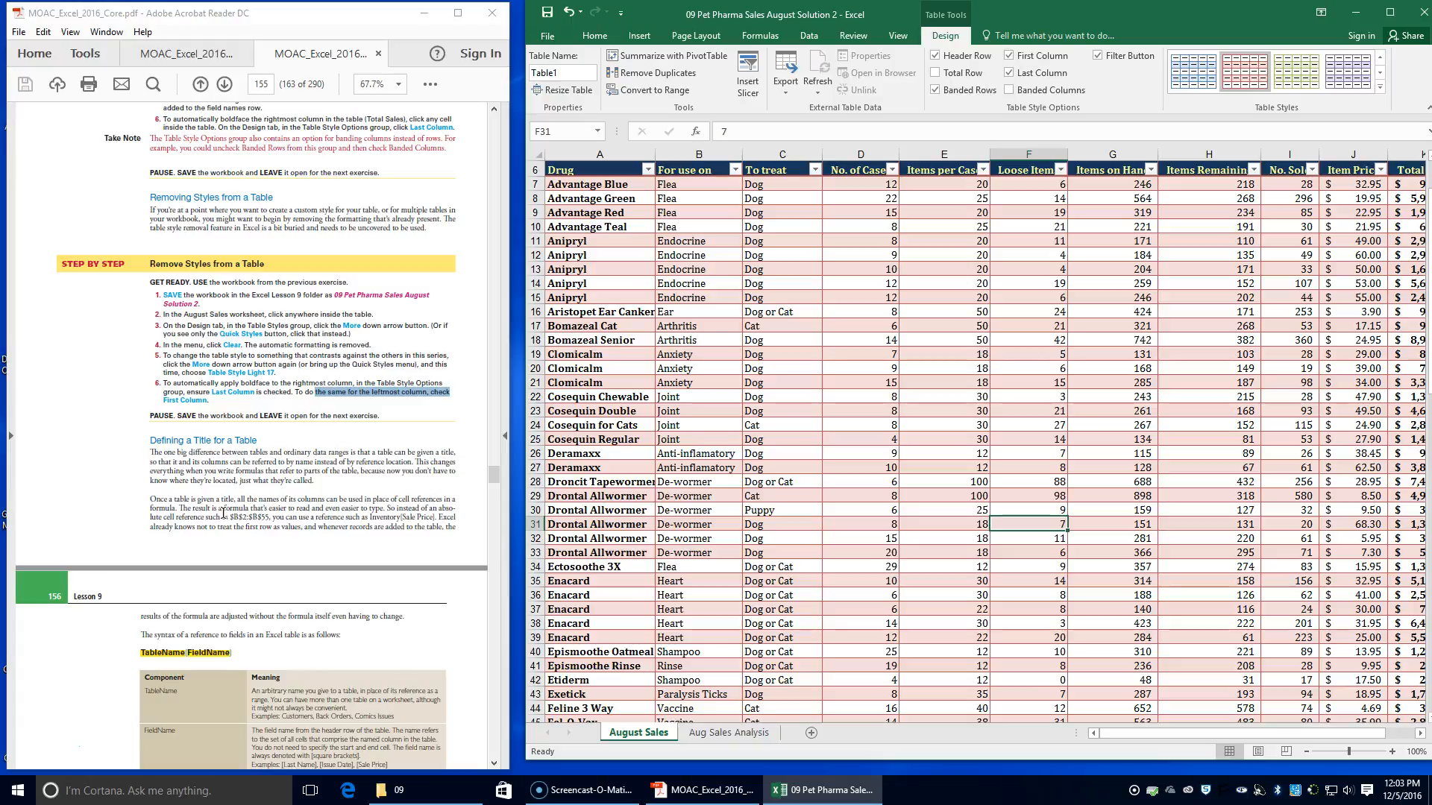
scroll(223, 513, "down", 1)
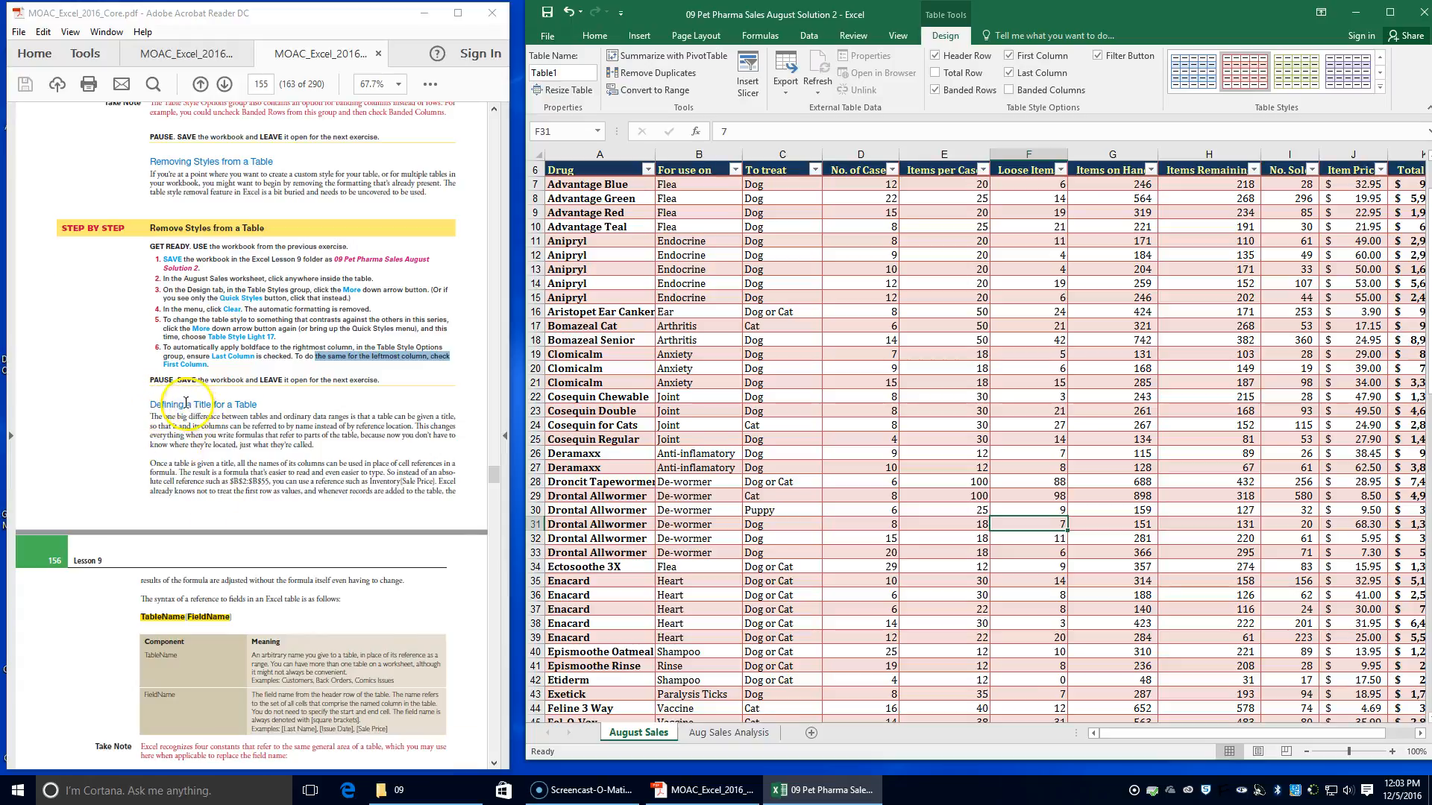
scroll(246, 470, "down", 2)
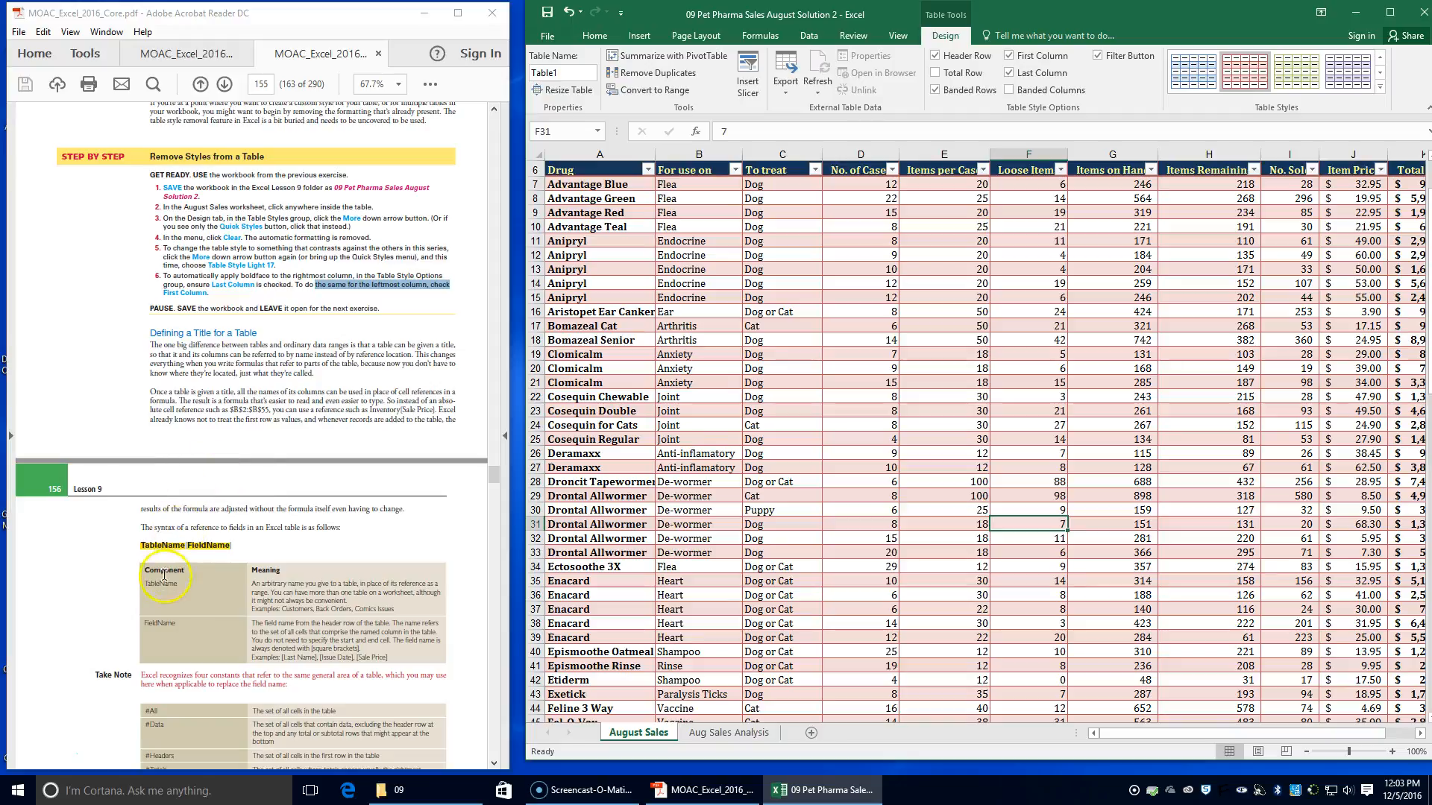
scroll(189, 544, "down", 2)
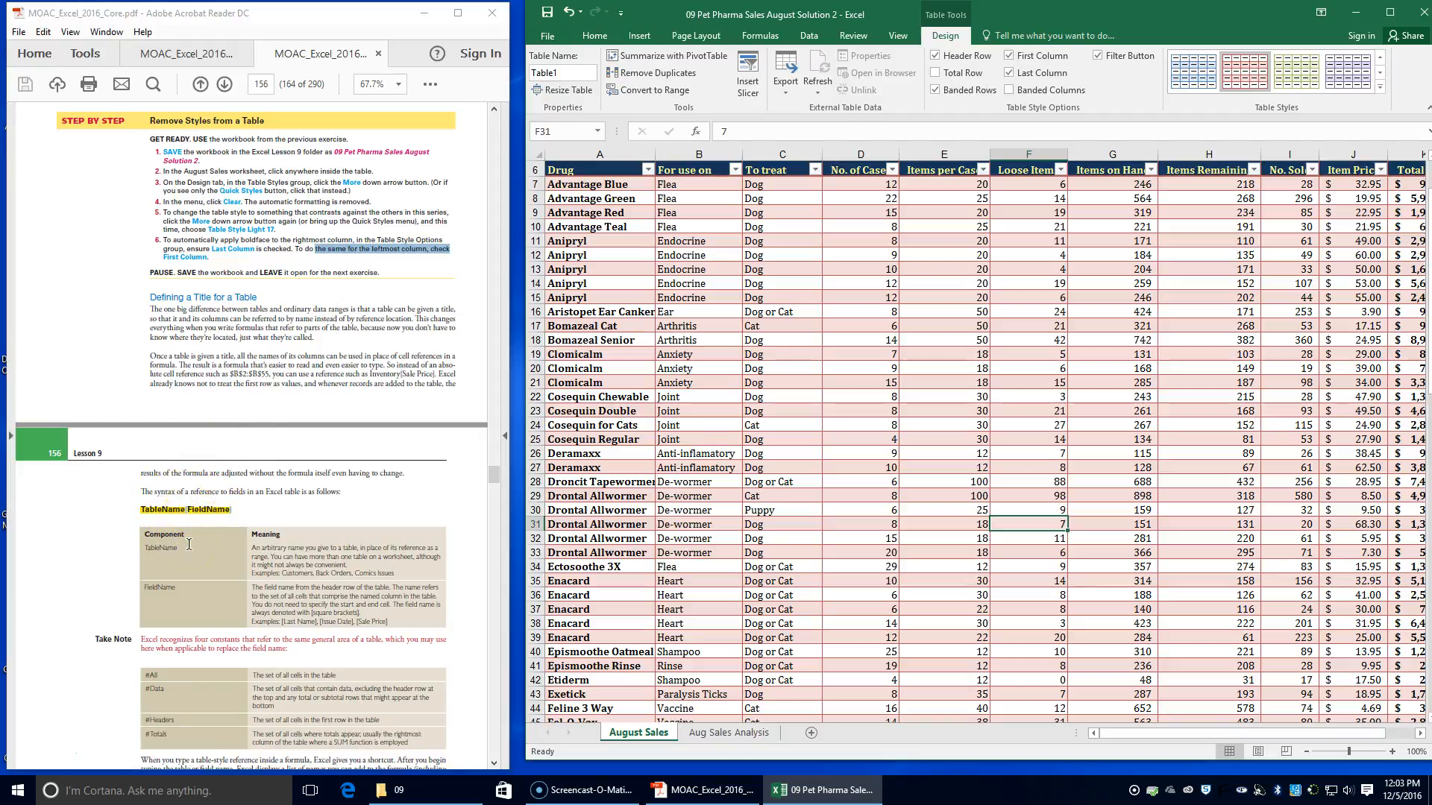
scroll(189, 544, "down", 4)
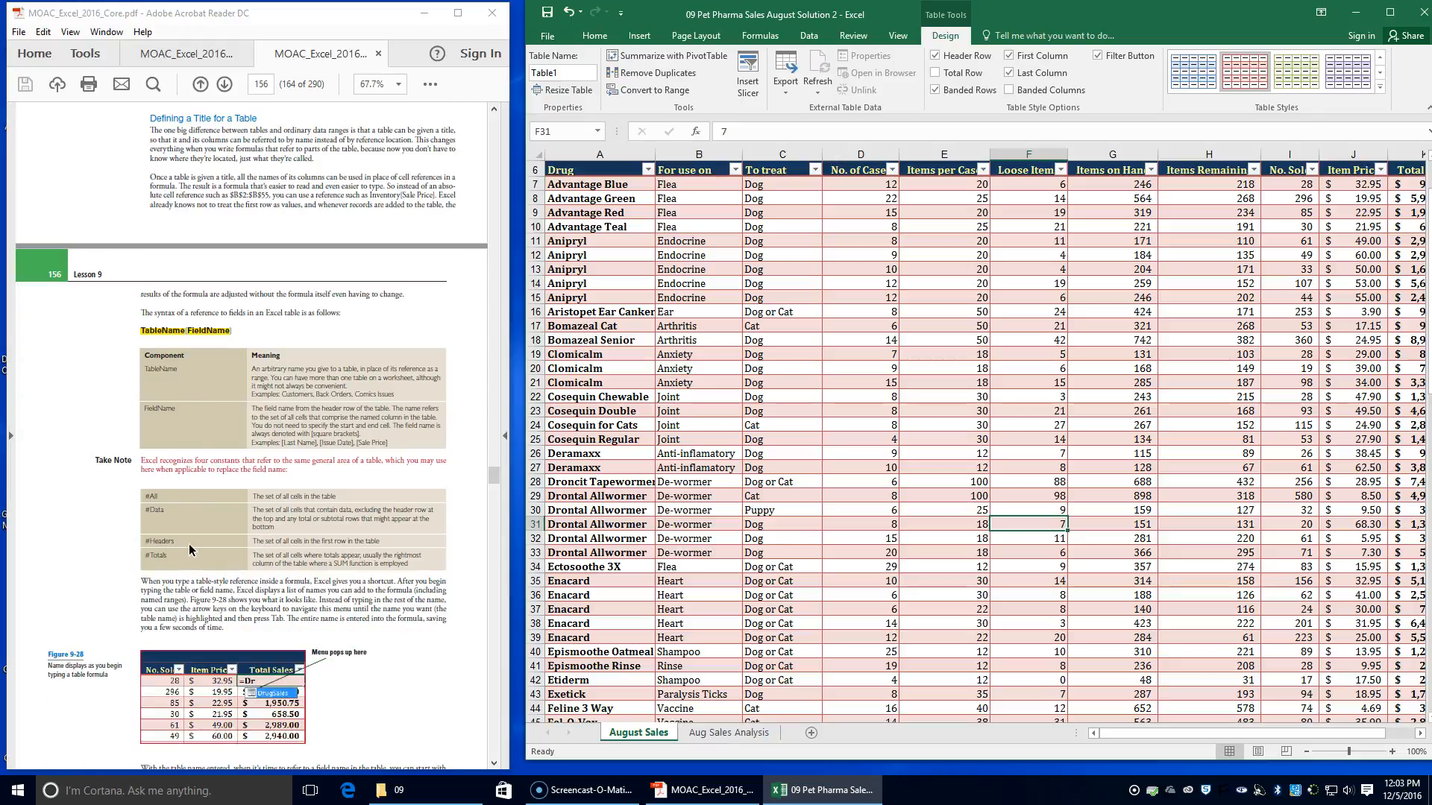
scroll(190, 545, "down", 8)
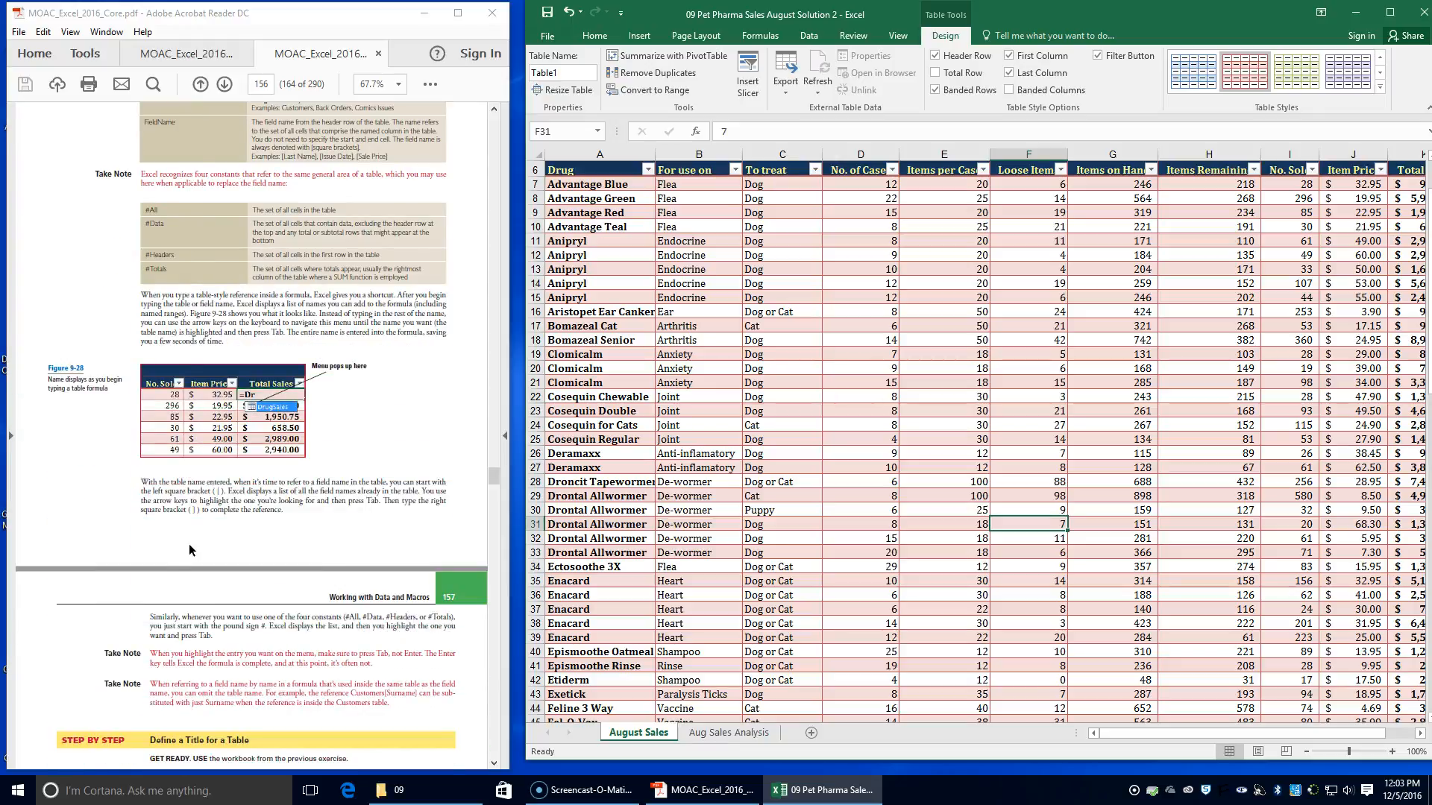
scroll(189, 549, "up", 5)
scroll(189, 547, "up", 1)
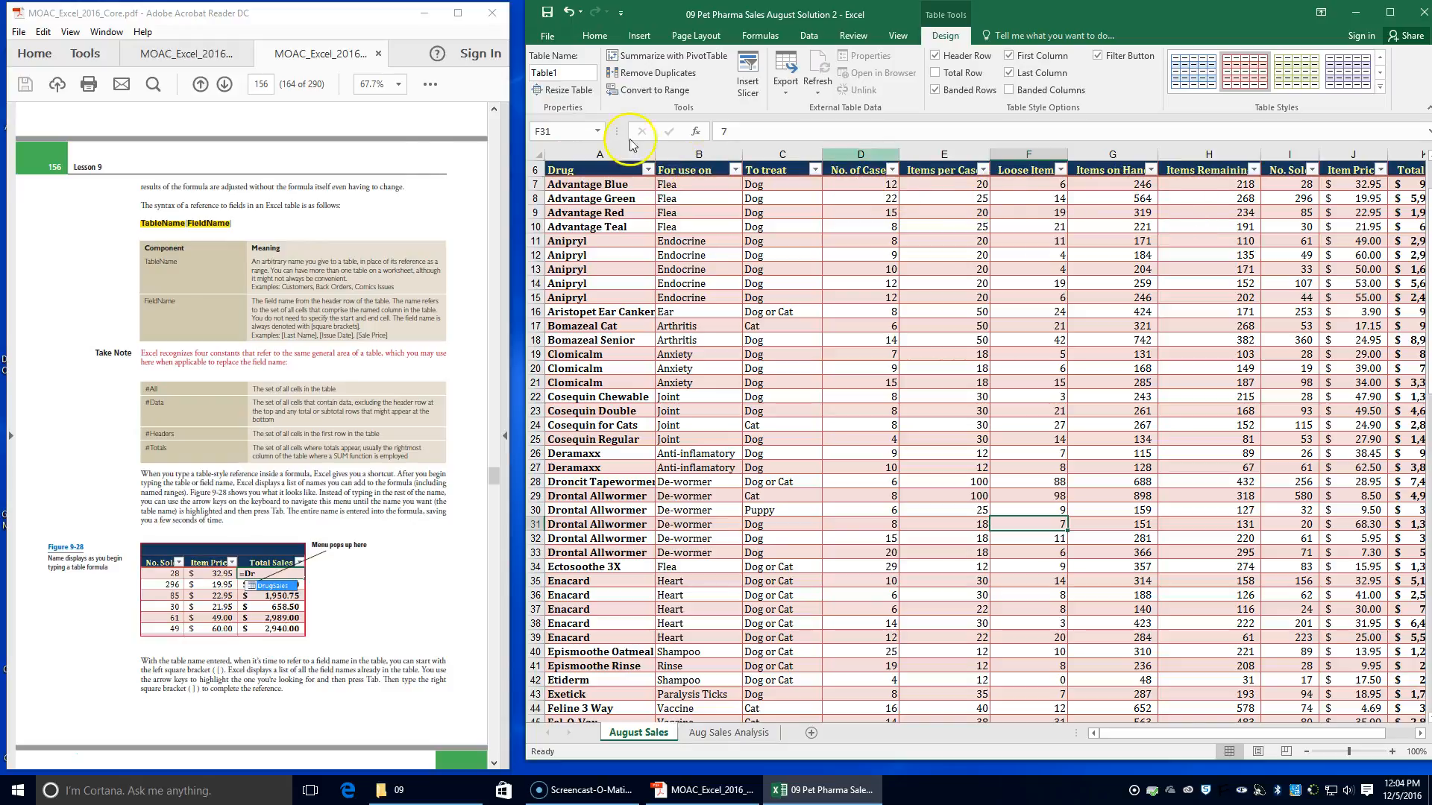
Find the Define a Title for a Table exercise and save the workbook as 09 Pet Pharma Sales August Solution 3
scroll(133, 529, "down", 5)
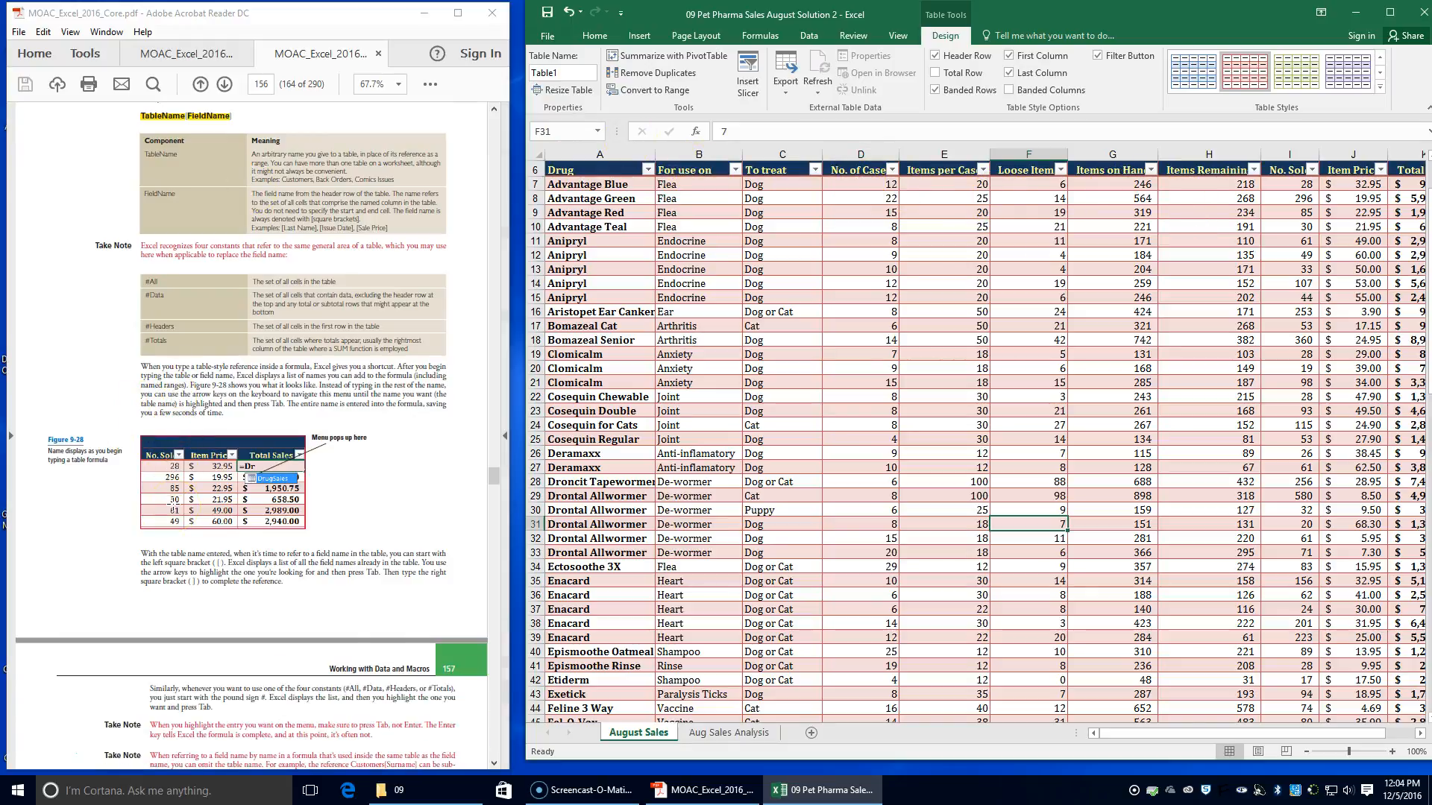
scroll(175, 507, "down", 1)
scroll(175, 510, "down", 2)
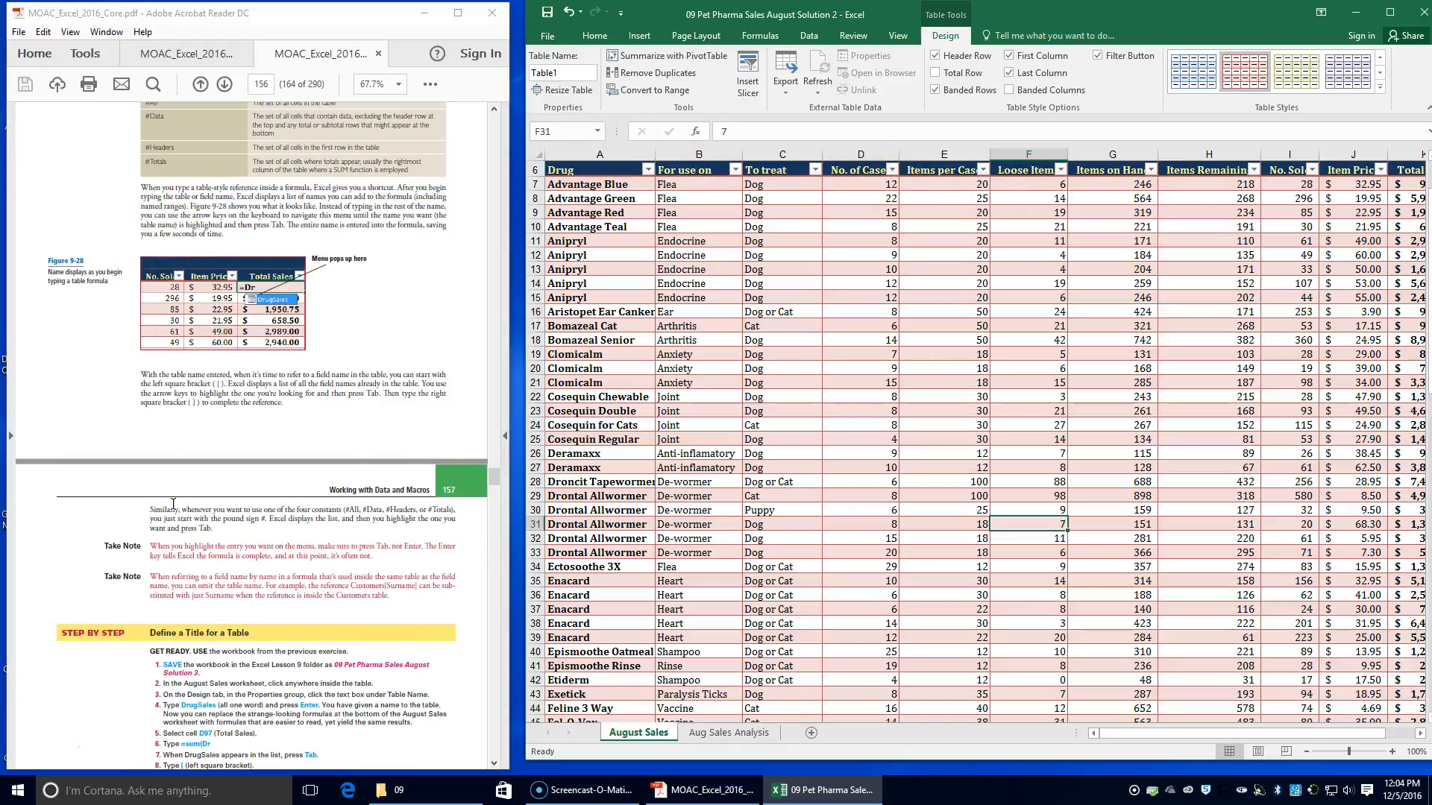
scroll(174, 504, "down", 2)
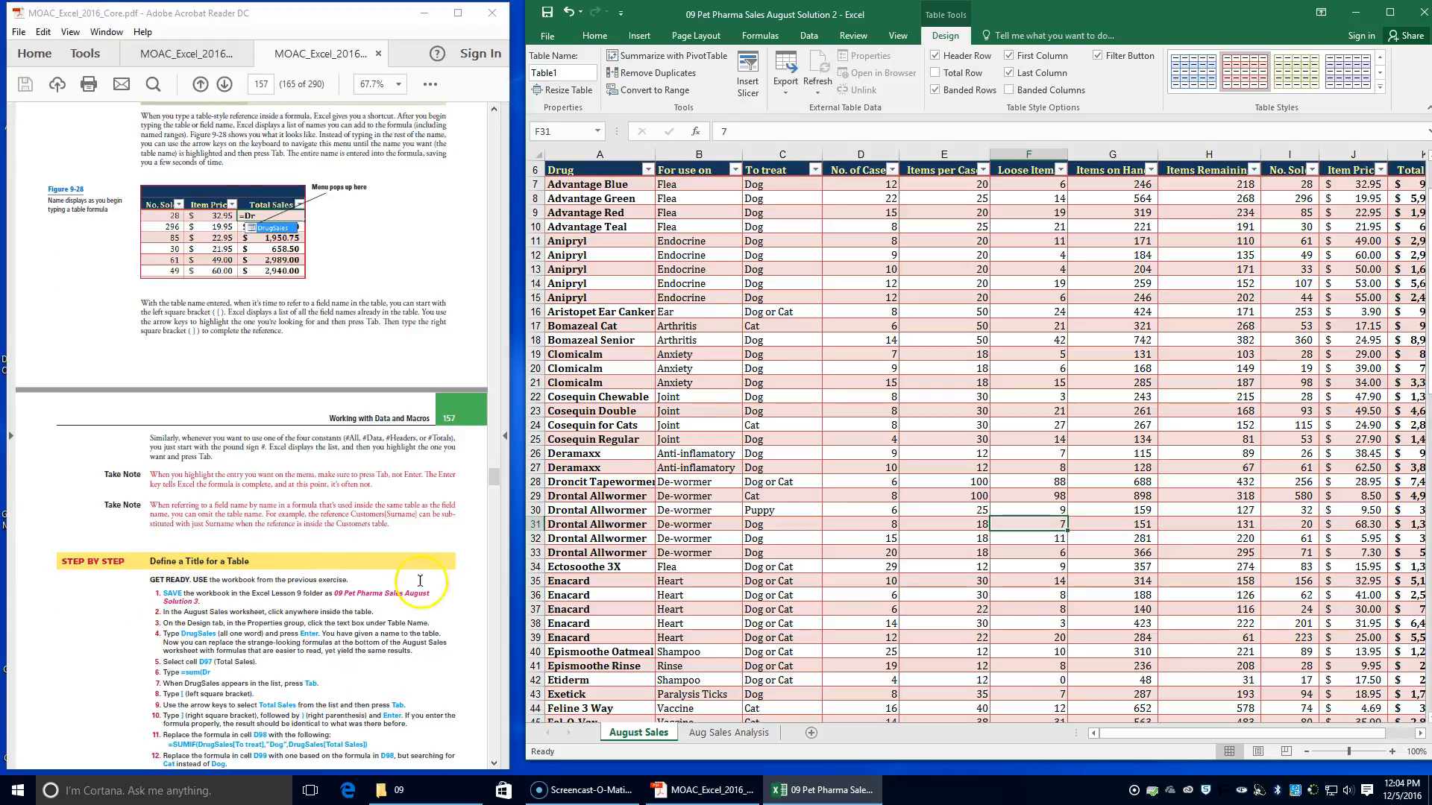
left_click(548, 36)
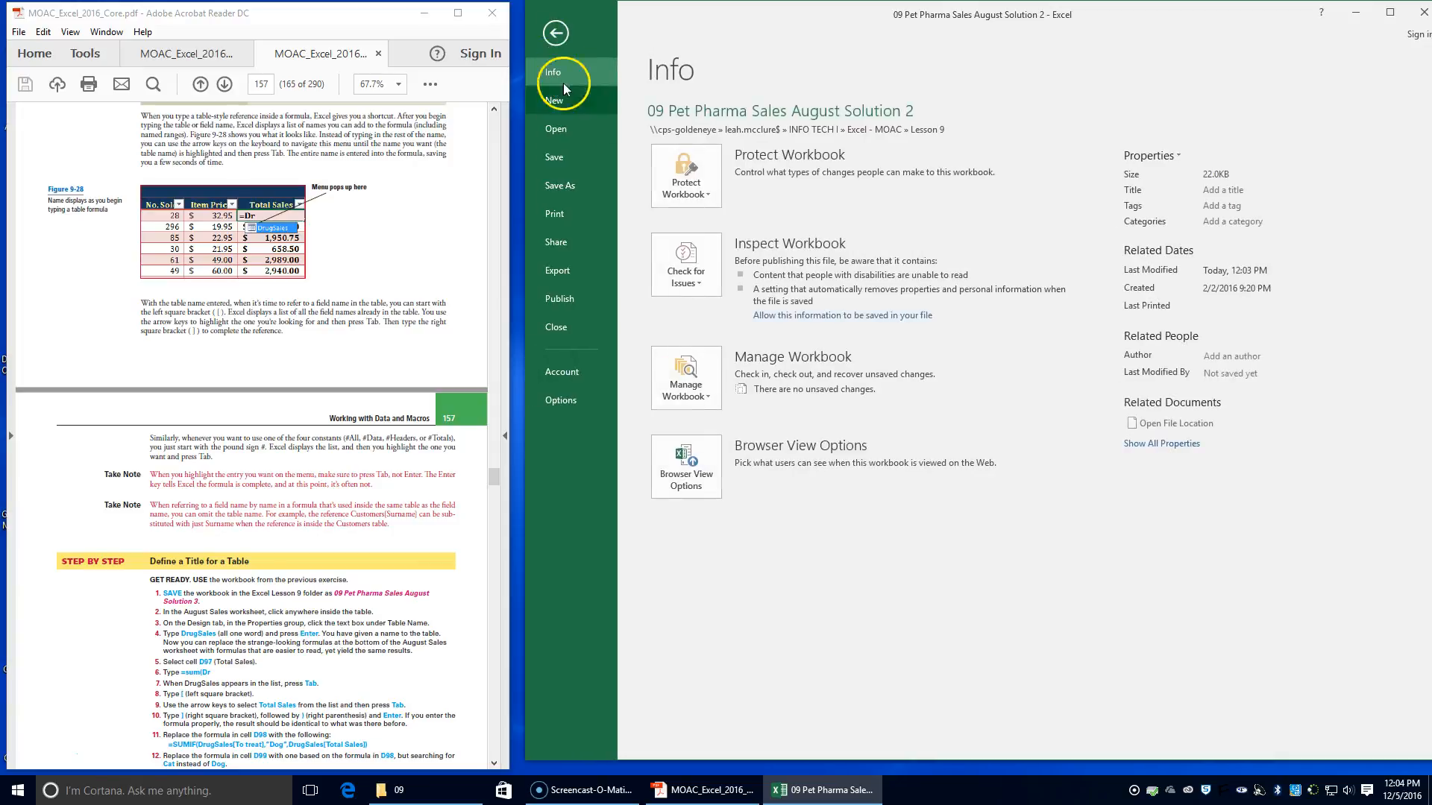
left_click(563, 185)
left_click(915, 154)
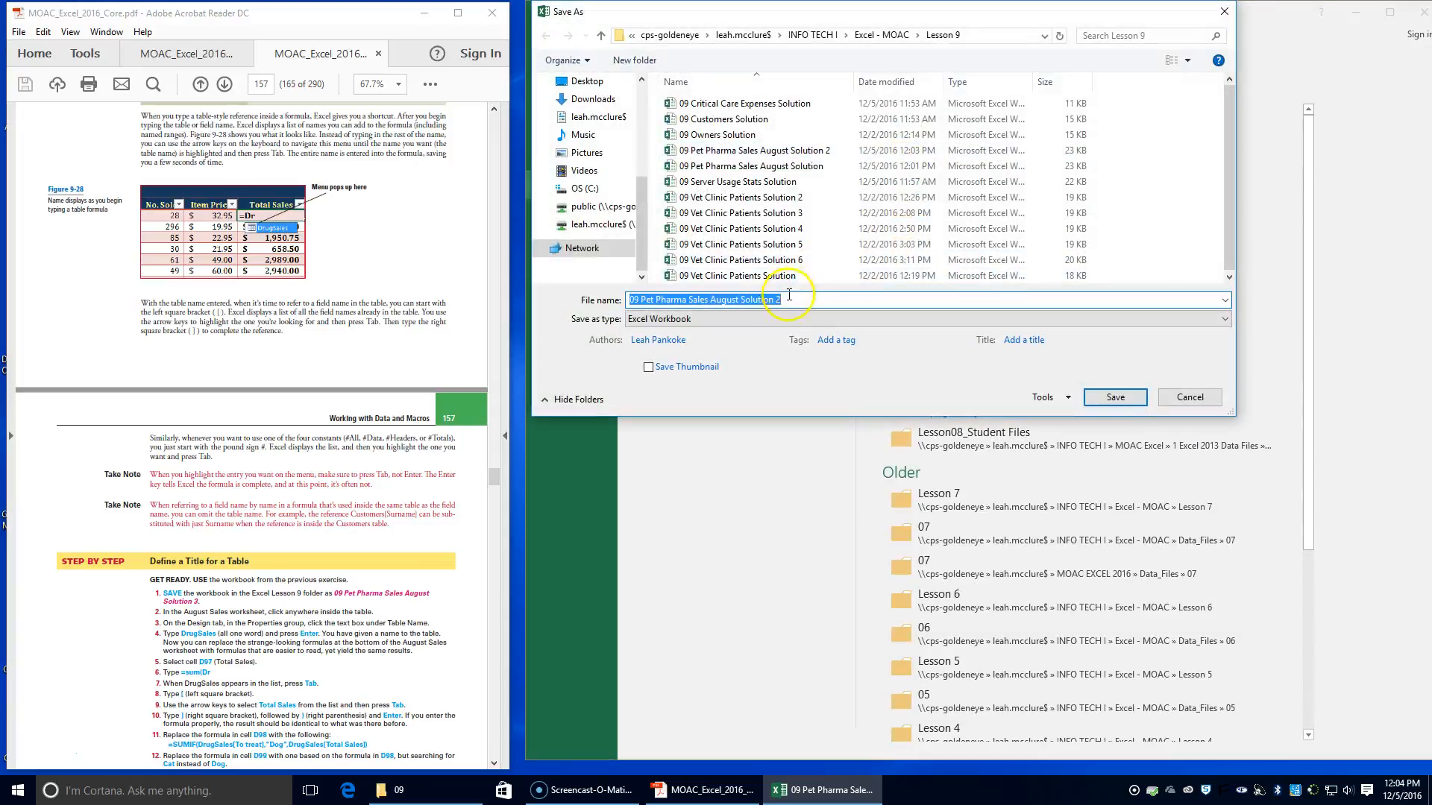
key("BackSpace")
type("3")
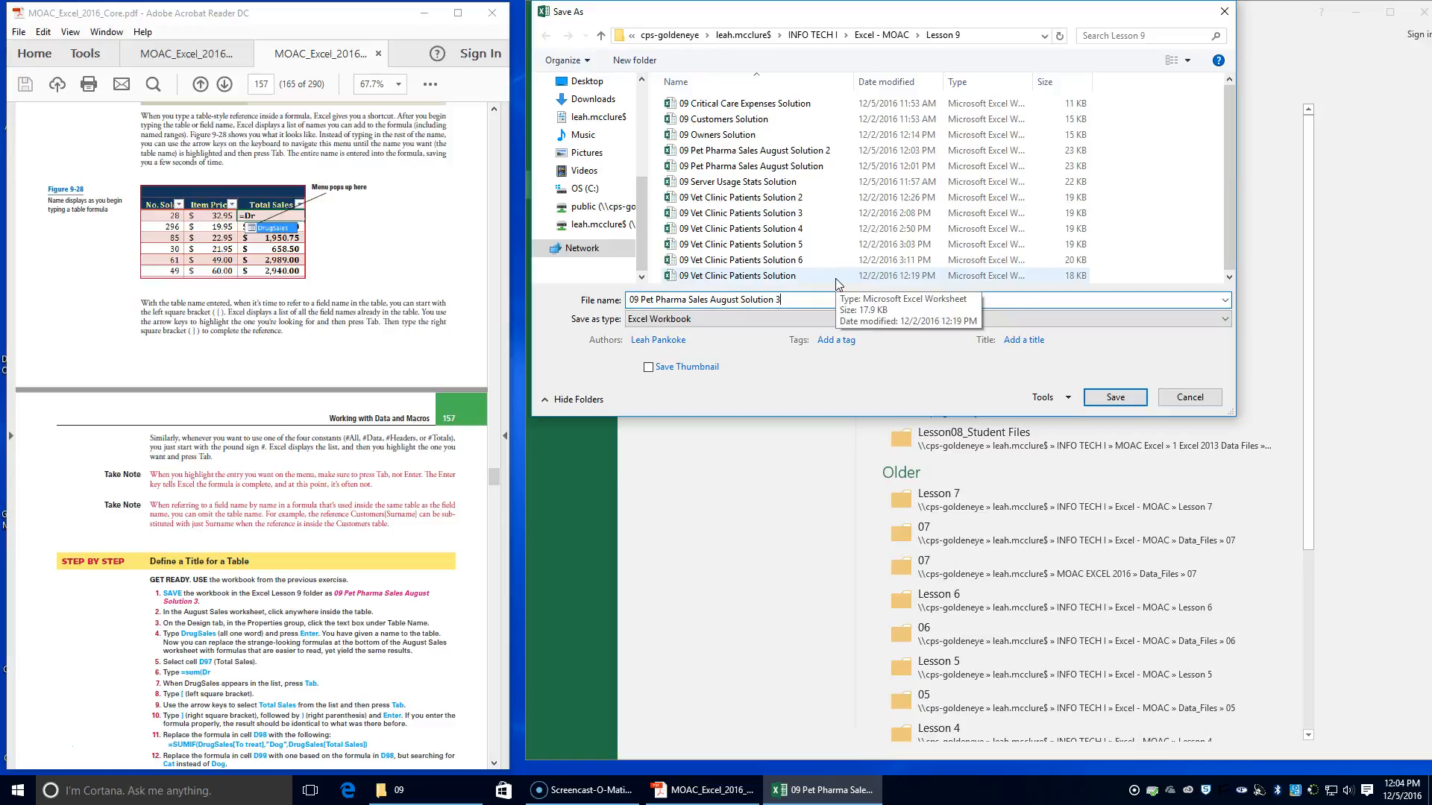
key("Return")
Name the table on the August Sales worksheet DrugSales
left_click(234, 672)
left_click(639, 737)
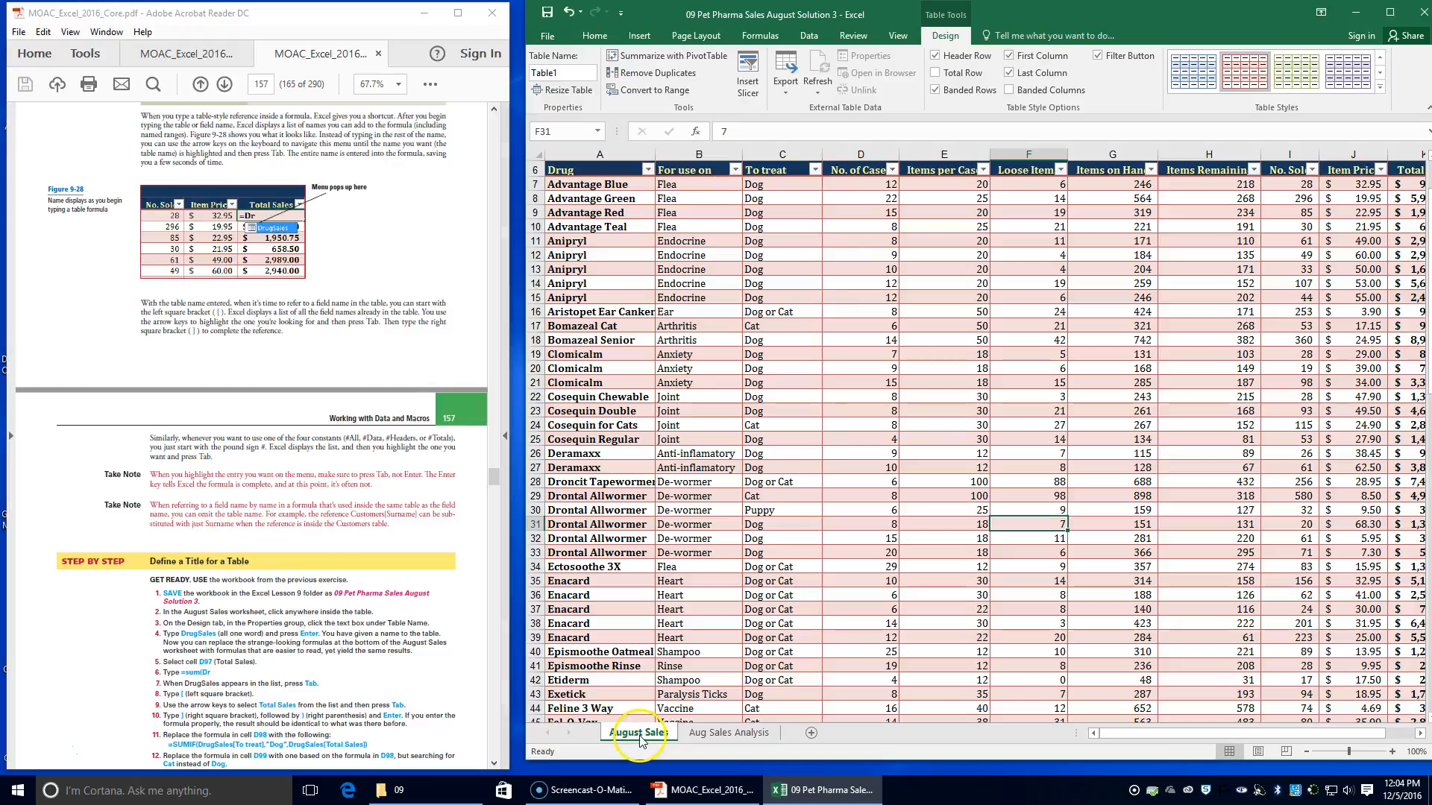
left_click(779, 327)
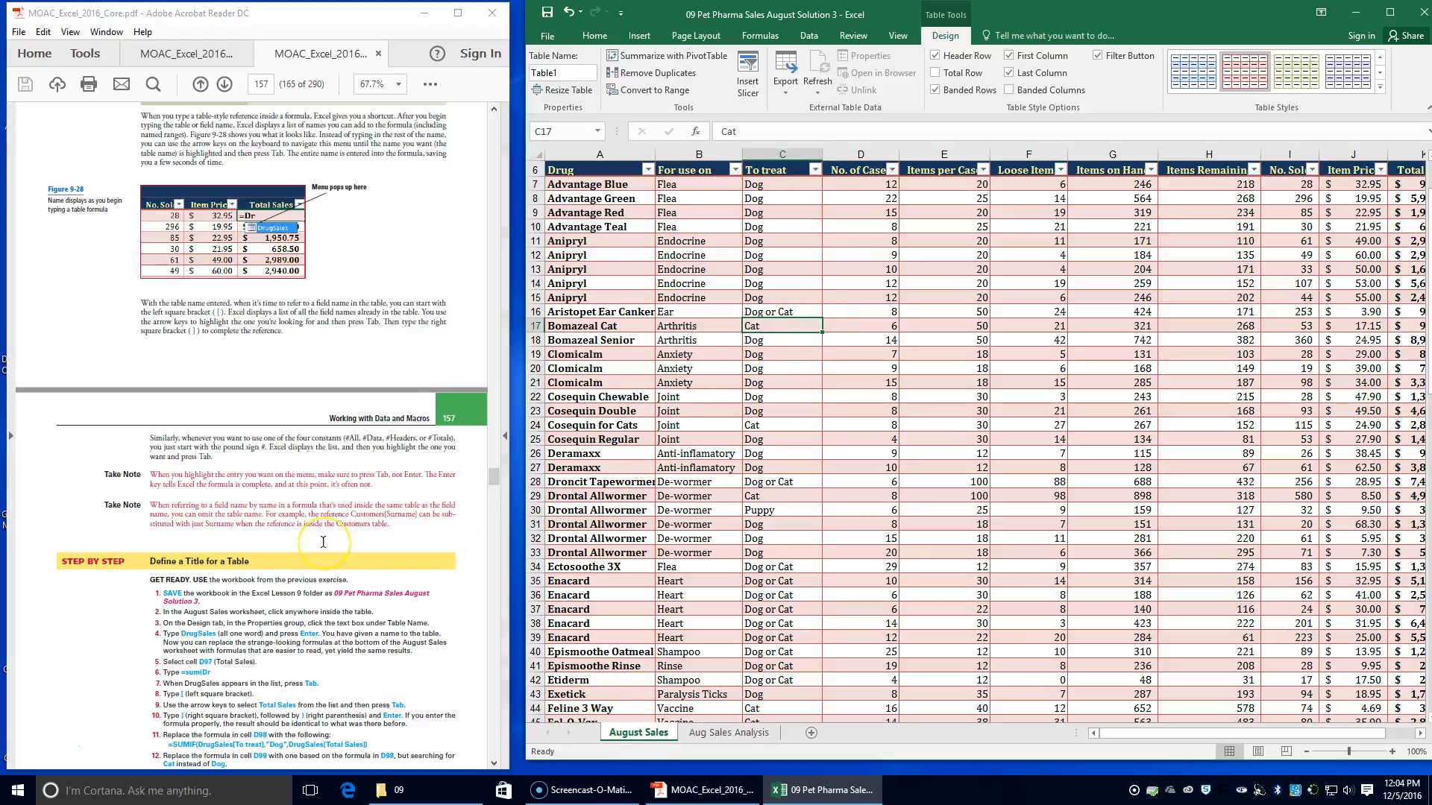
scroll(322, 542, "down", 1)
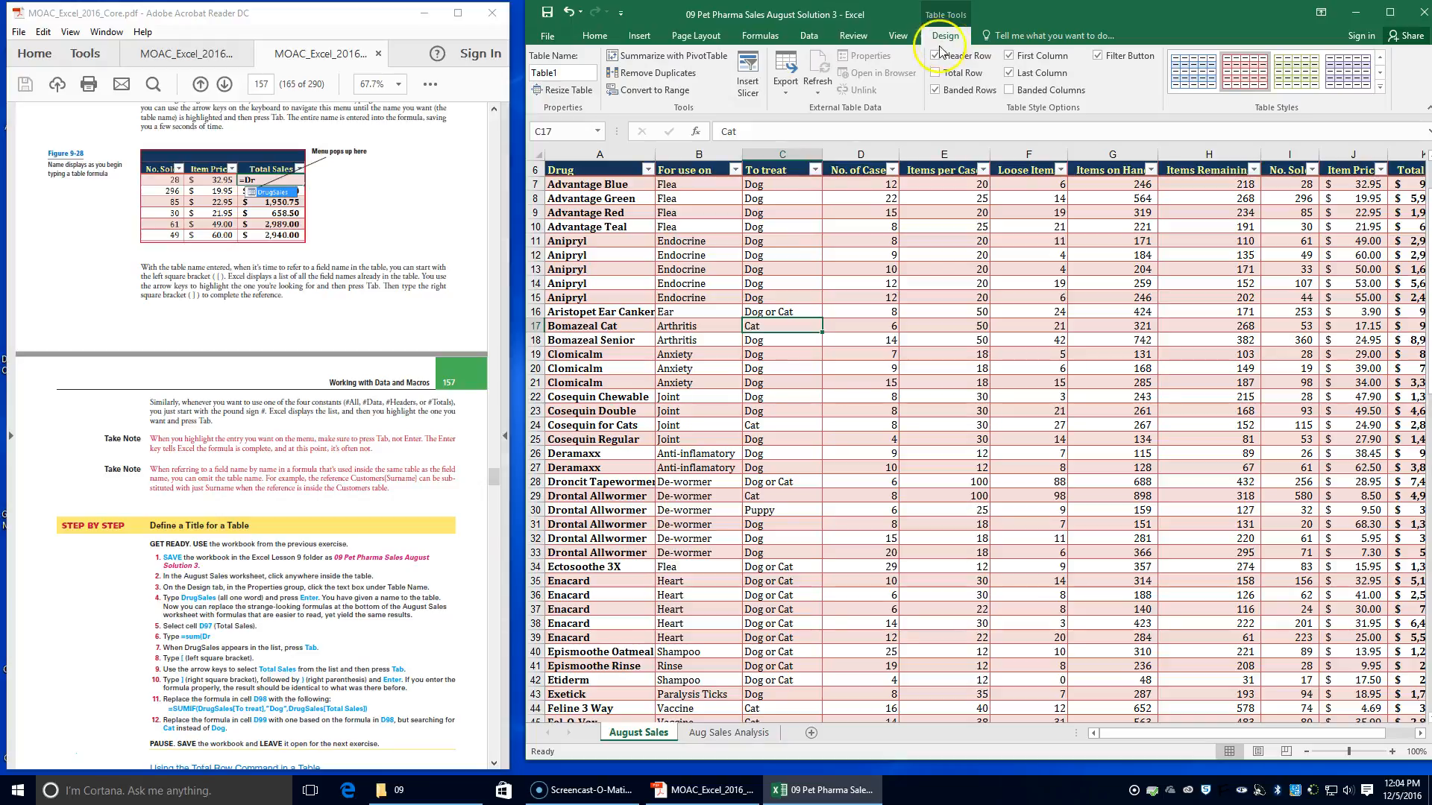
left_click(572, 75)
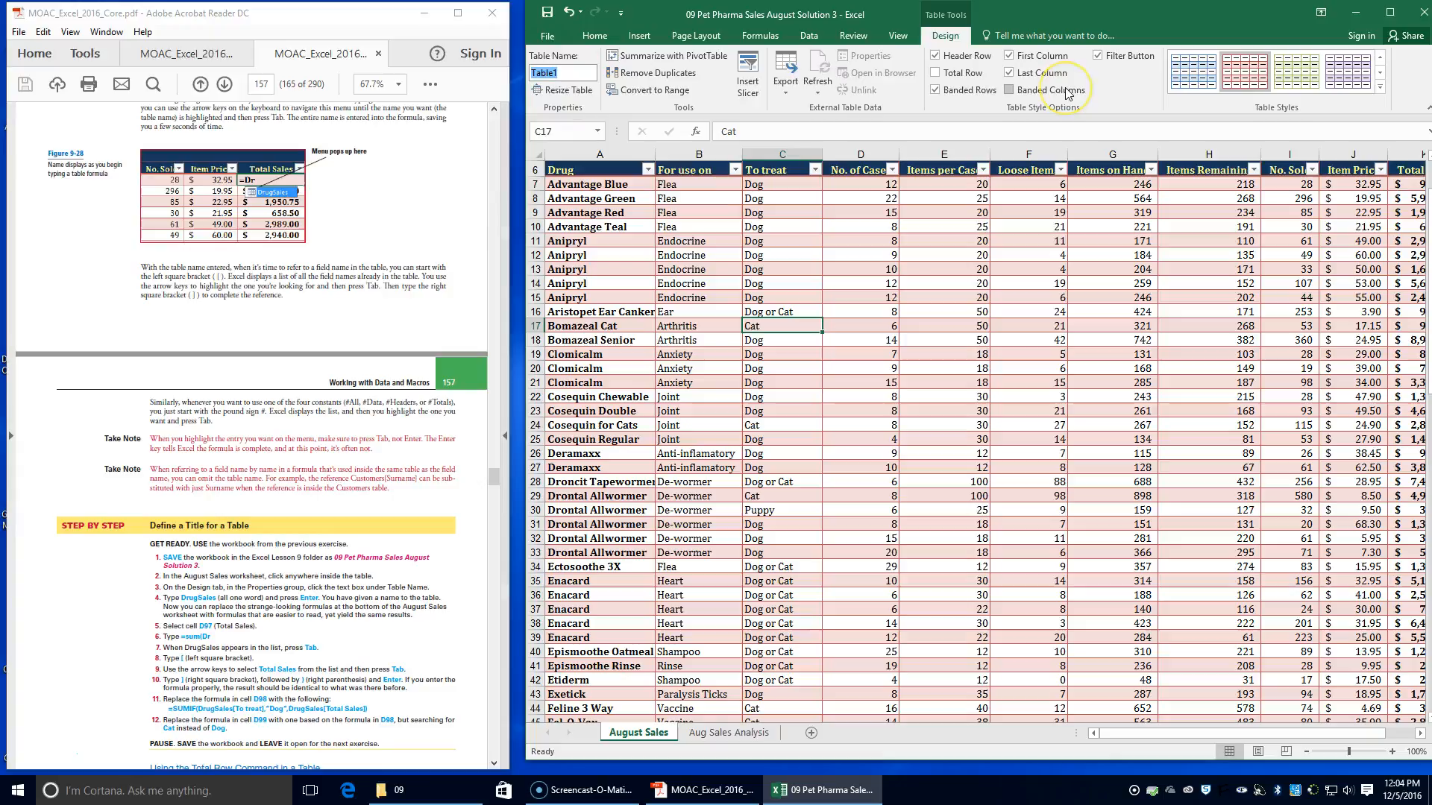
type("DrugS")
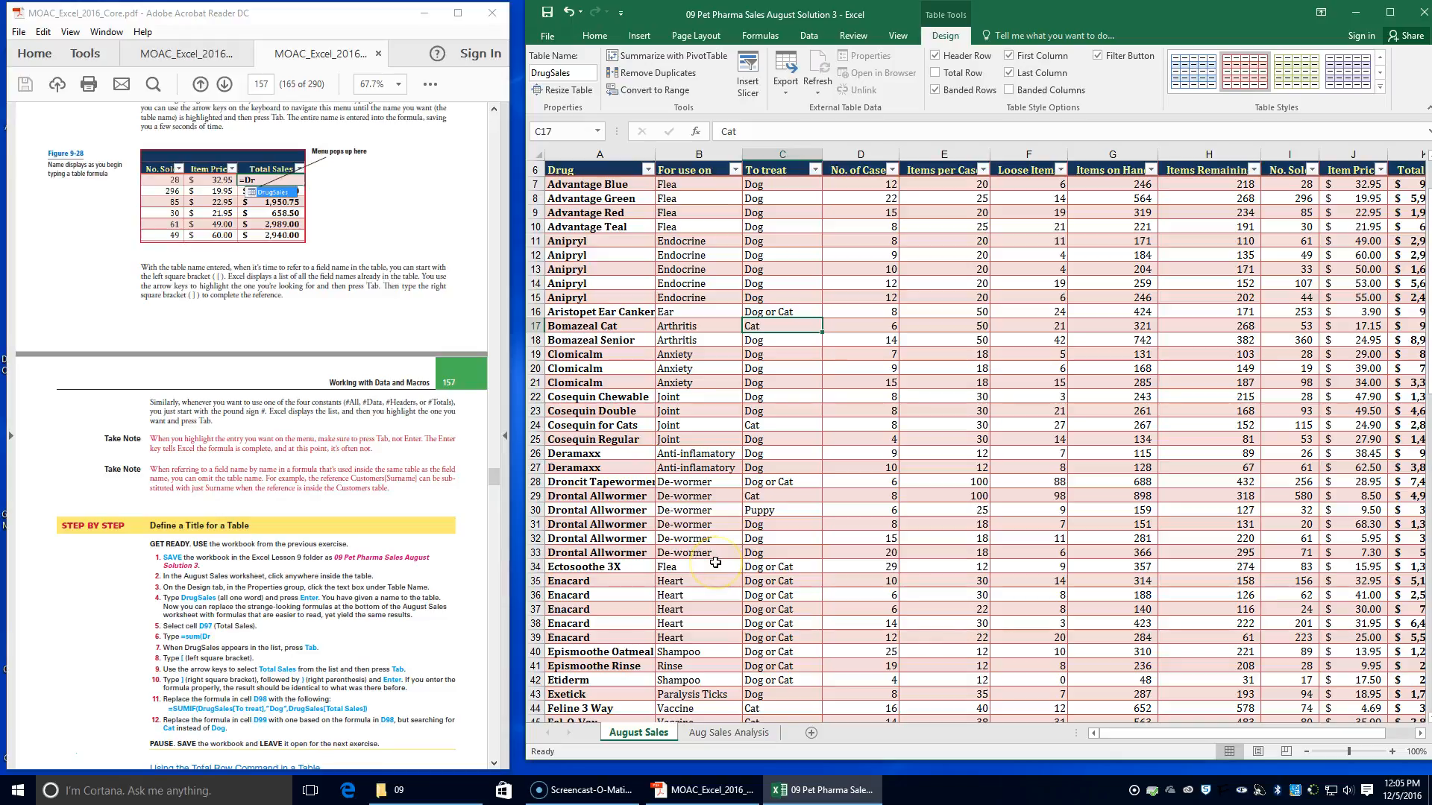
Start a SUM formula in cell D98 that refers to the DrugSales table
scroll(715, 562, "down", 17)
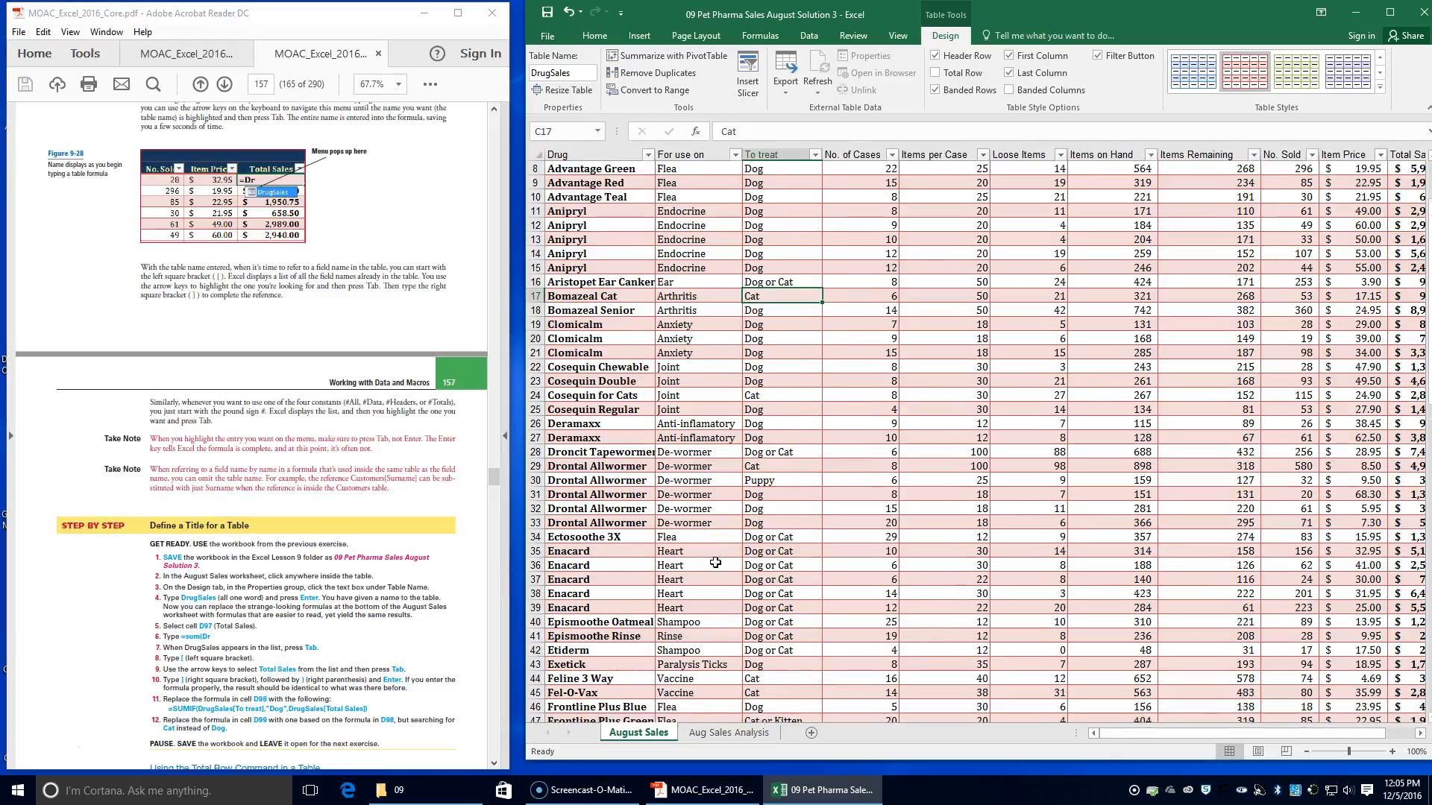
scroll(712, 562, "down", 5)
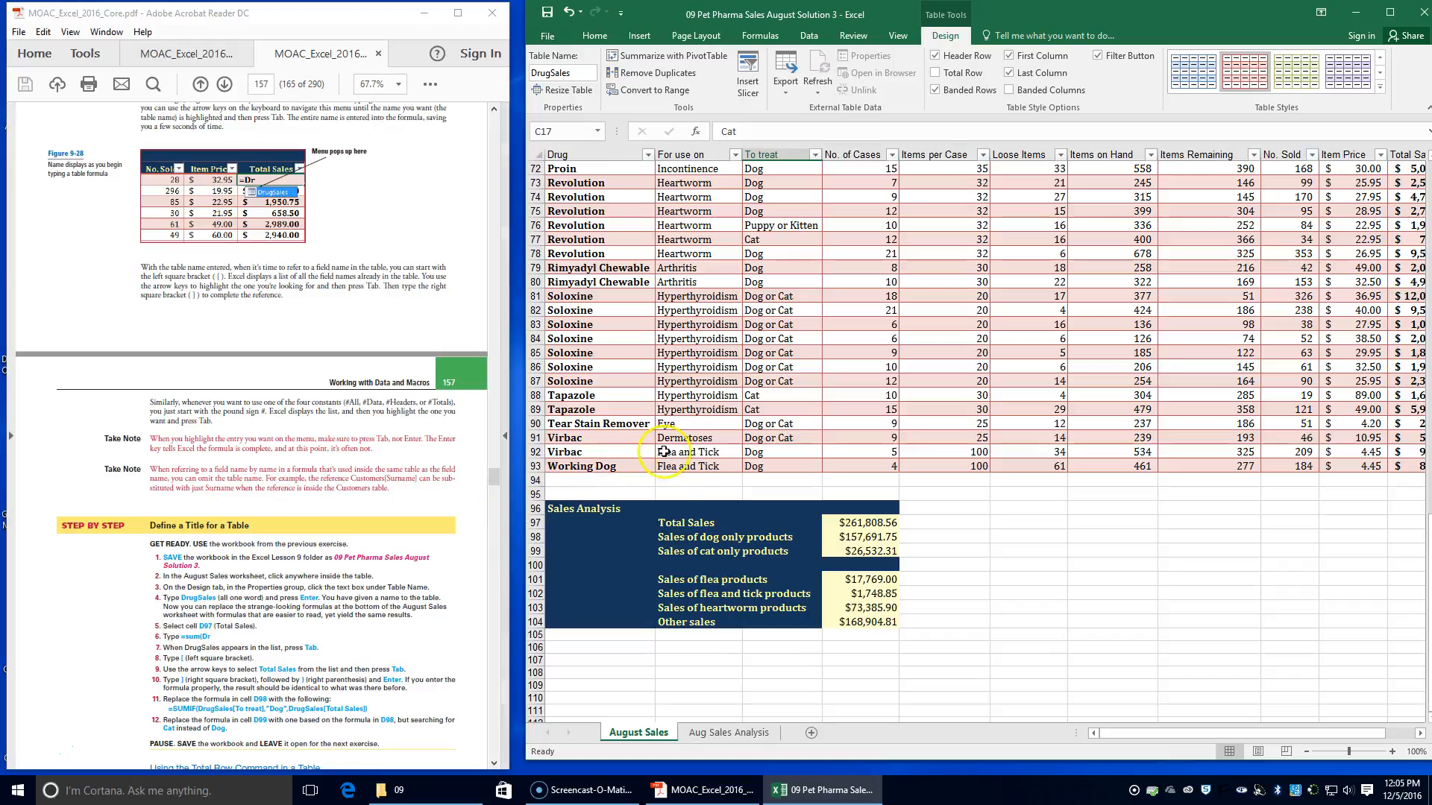
left_click(869, 539)
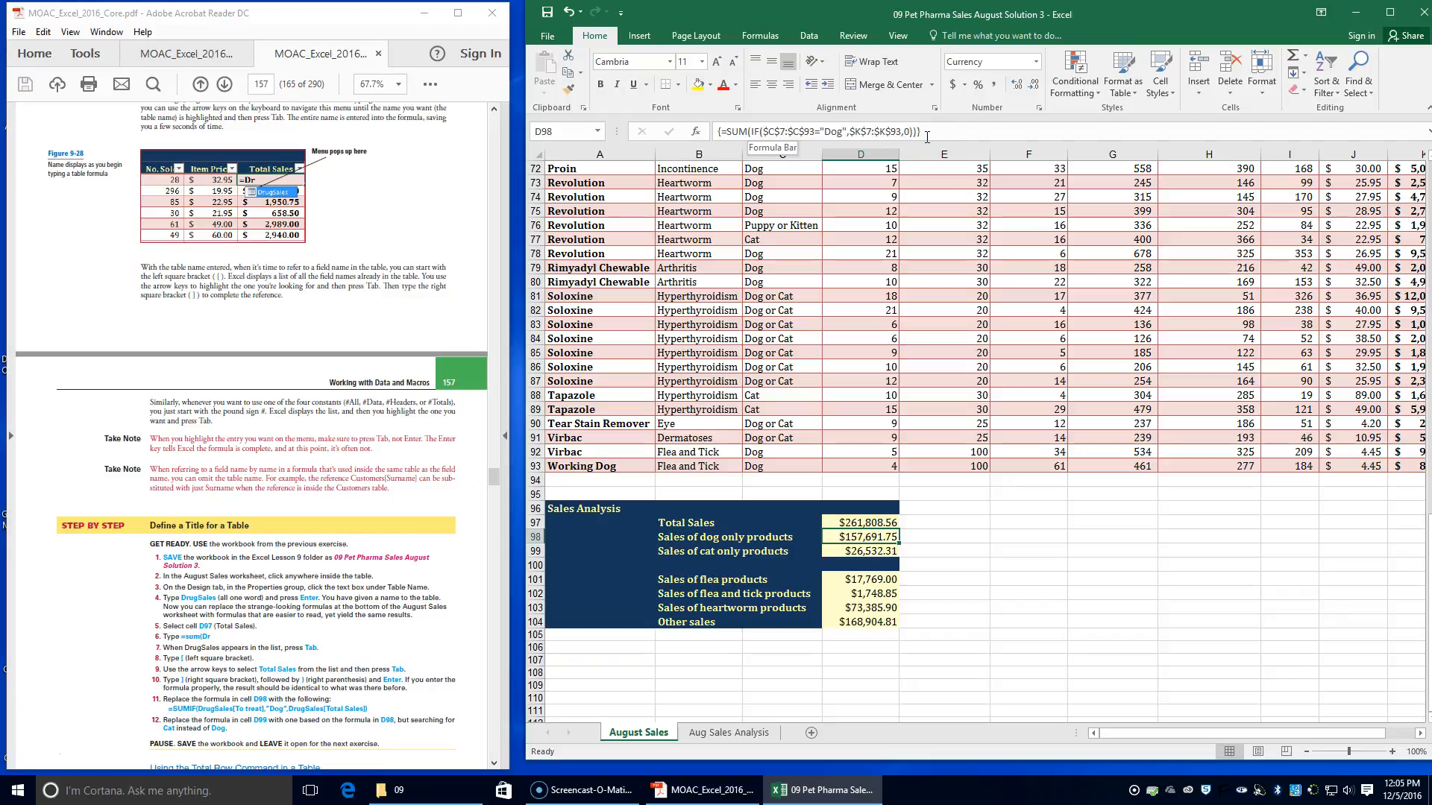
type("=")
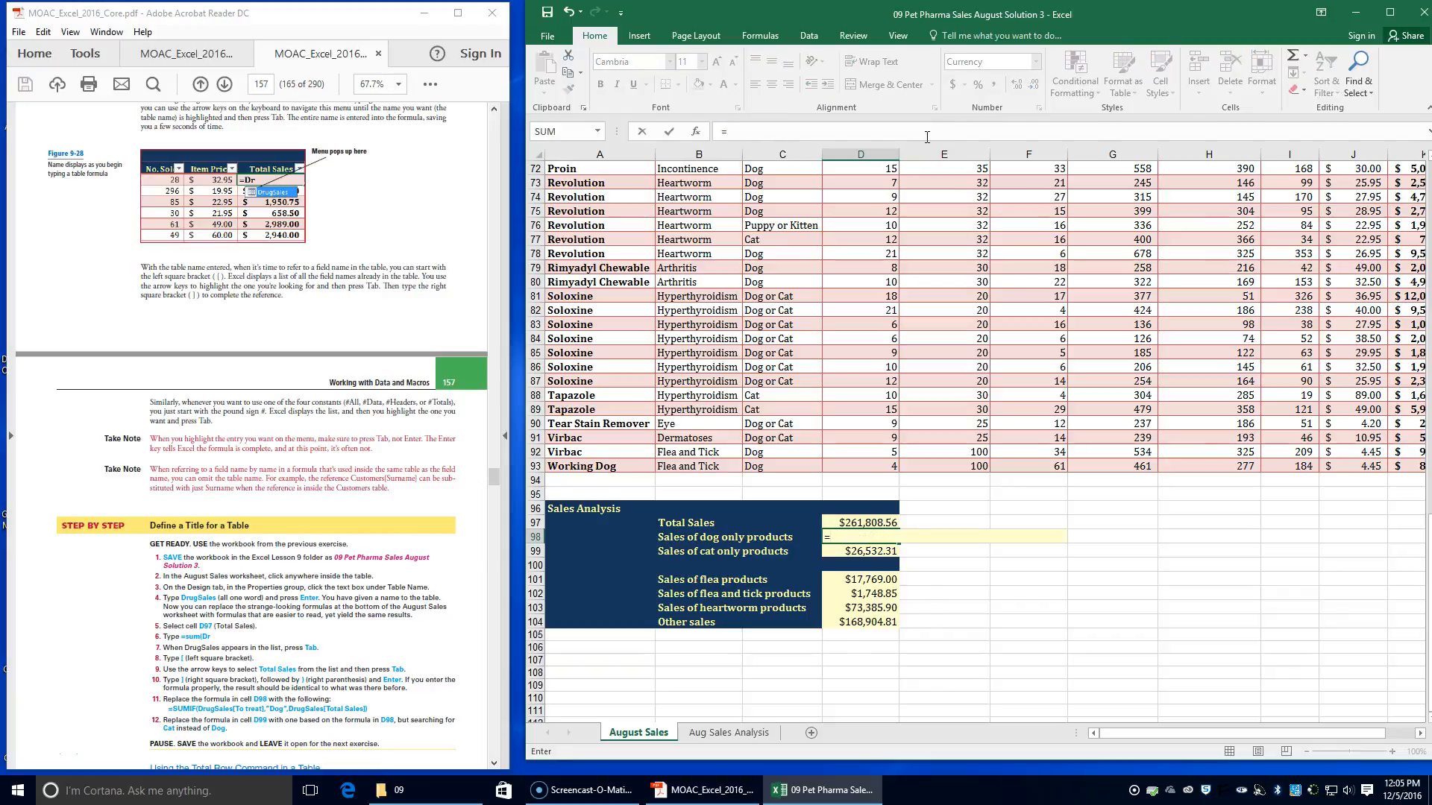
type("sum")
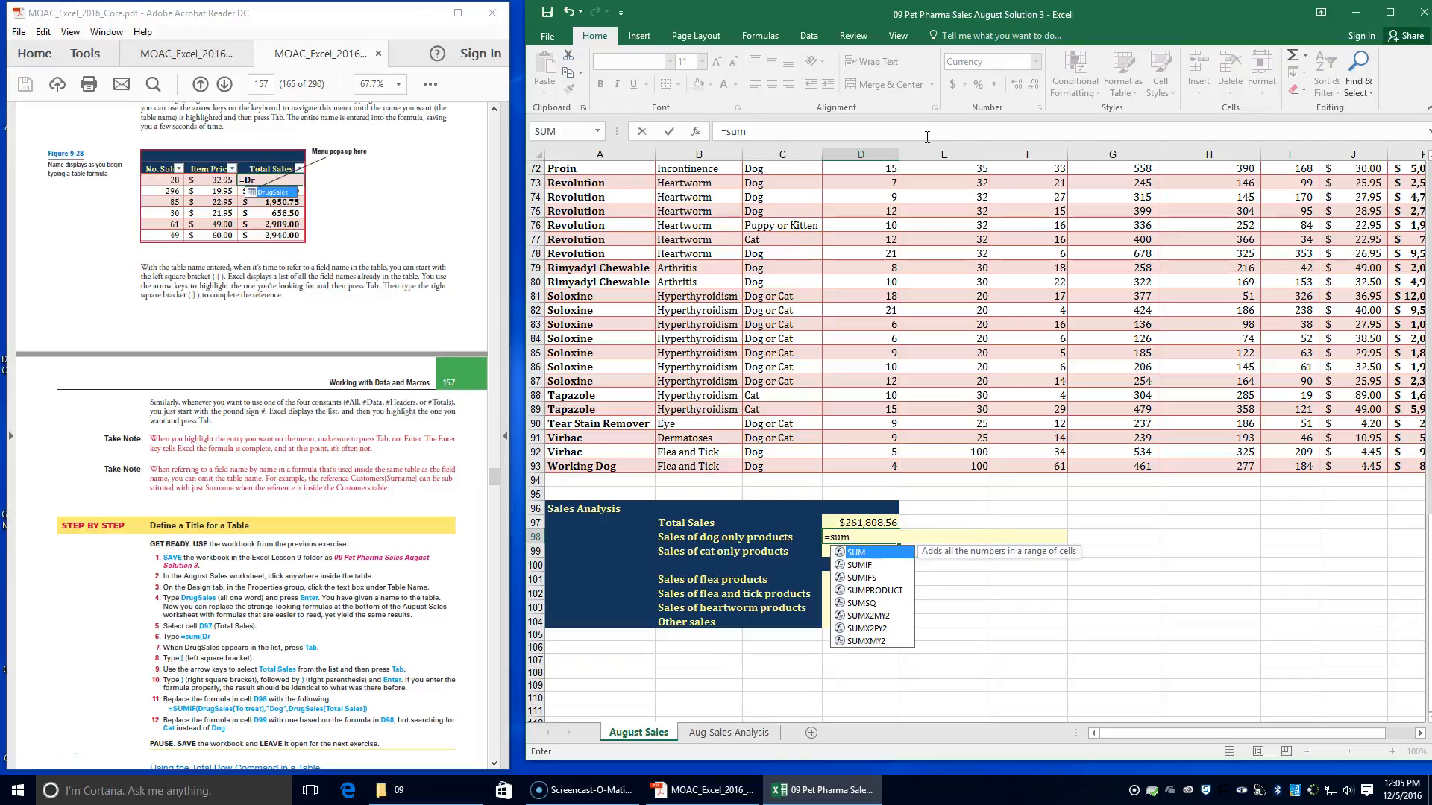
key("Tab")
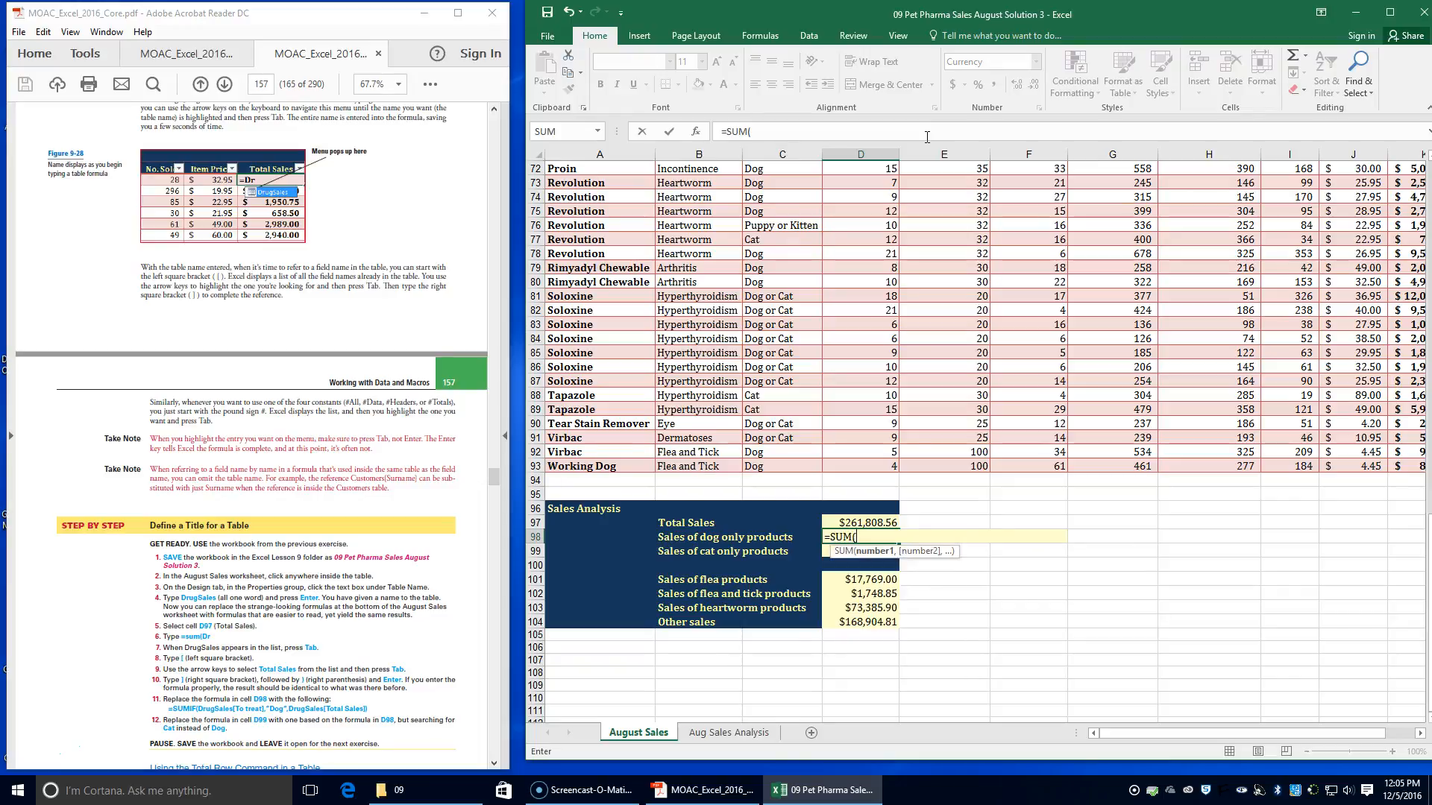
type("dr")
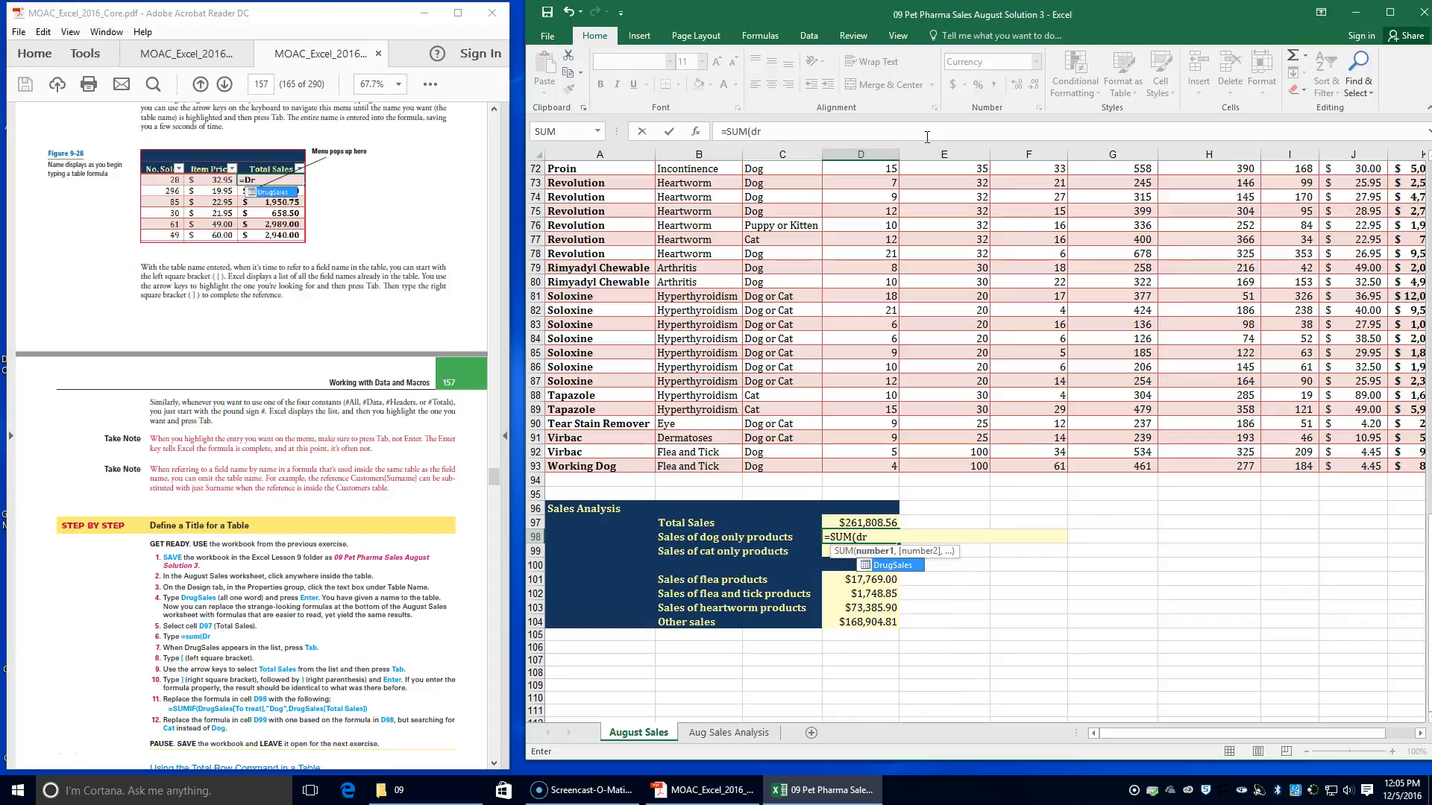
key("Tab")
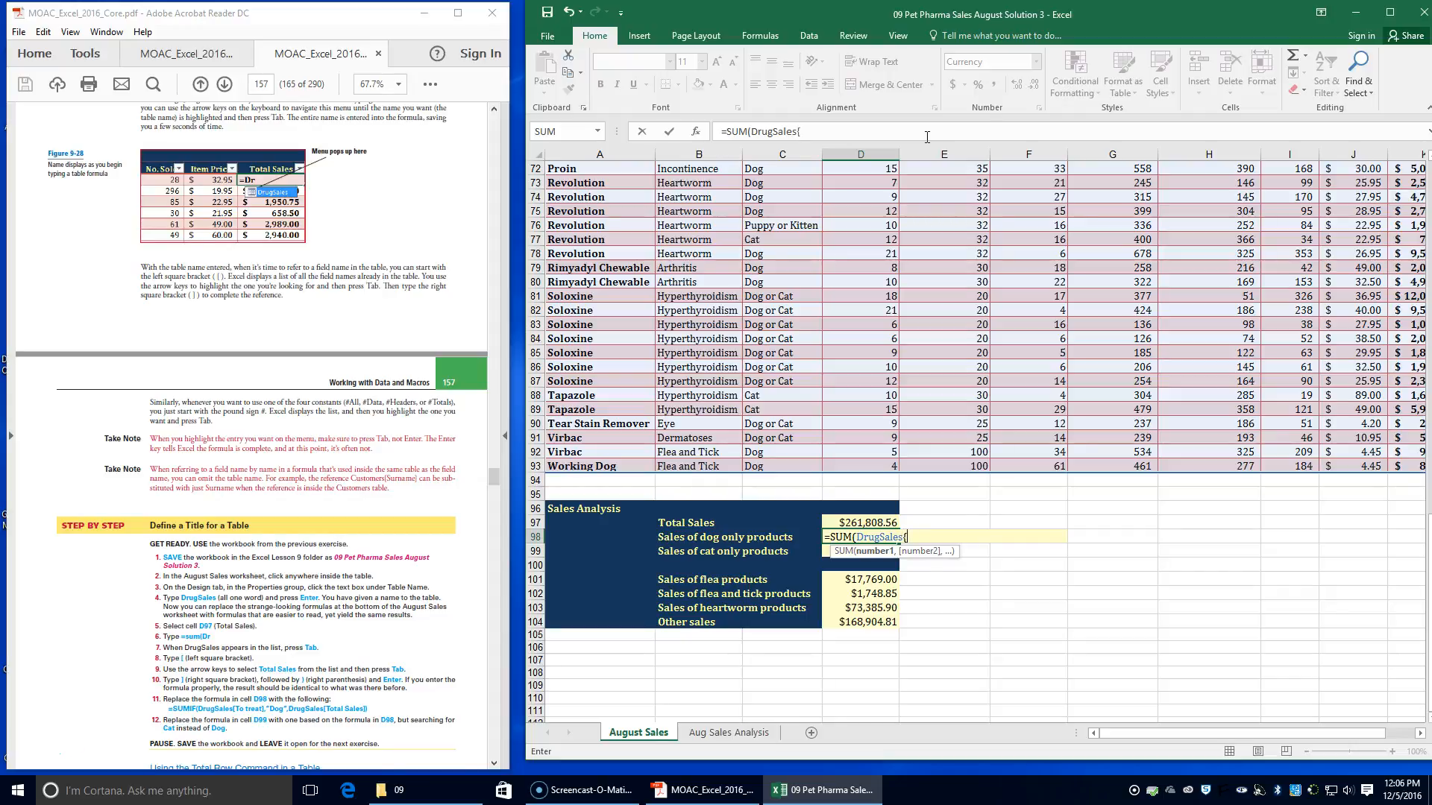
Complete the D98 formula with the Total Sales field, as =SUM(DrugSales[Total Sales])
key("BackSpace")
type(")")
key("BackSpace")
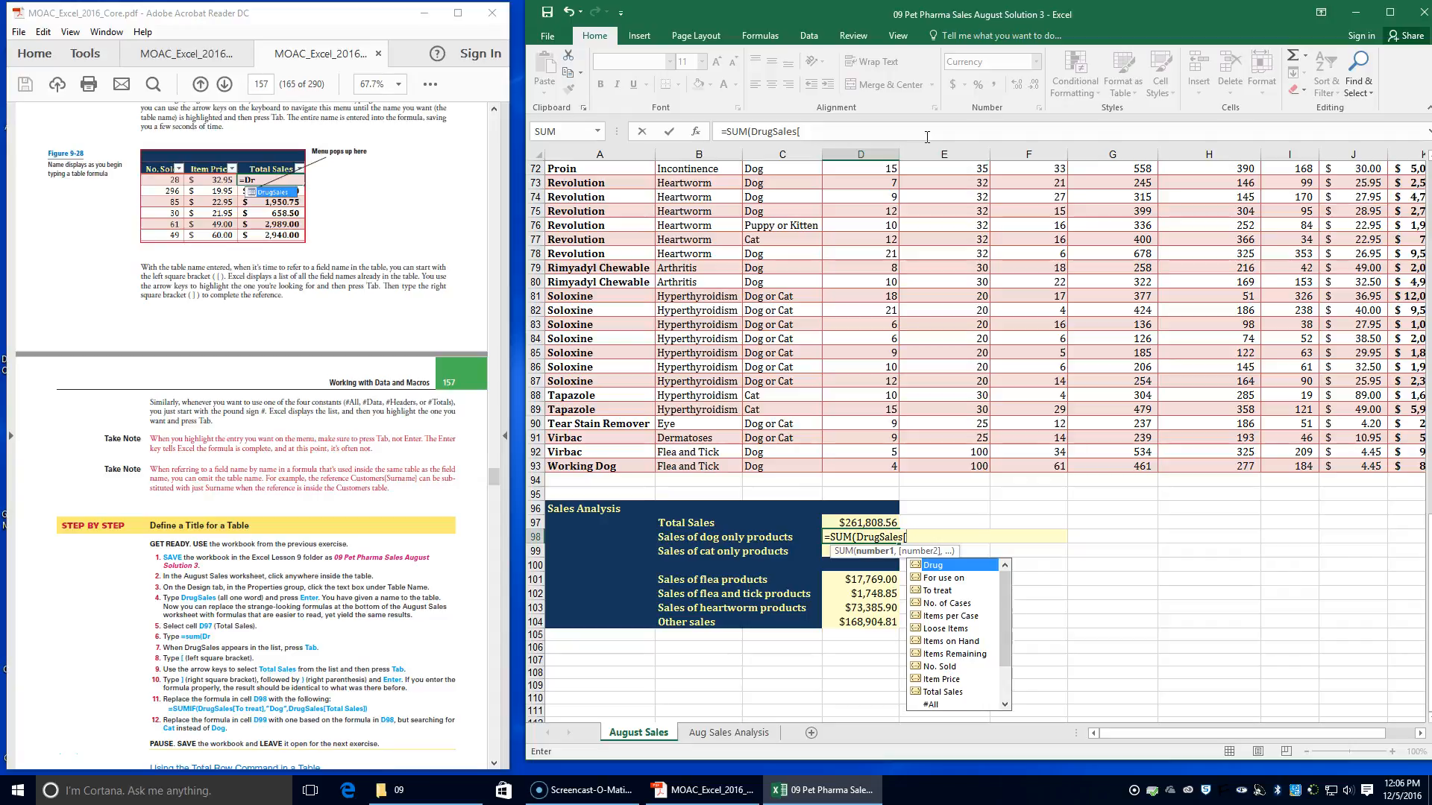
key("Down")
key("Down")
key("Down")
key("Down")
key("Down")
key("Down")
key("Down")
key("Down")
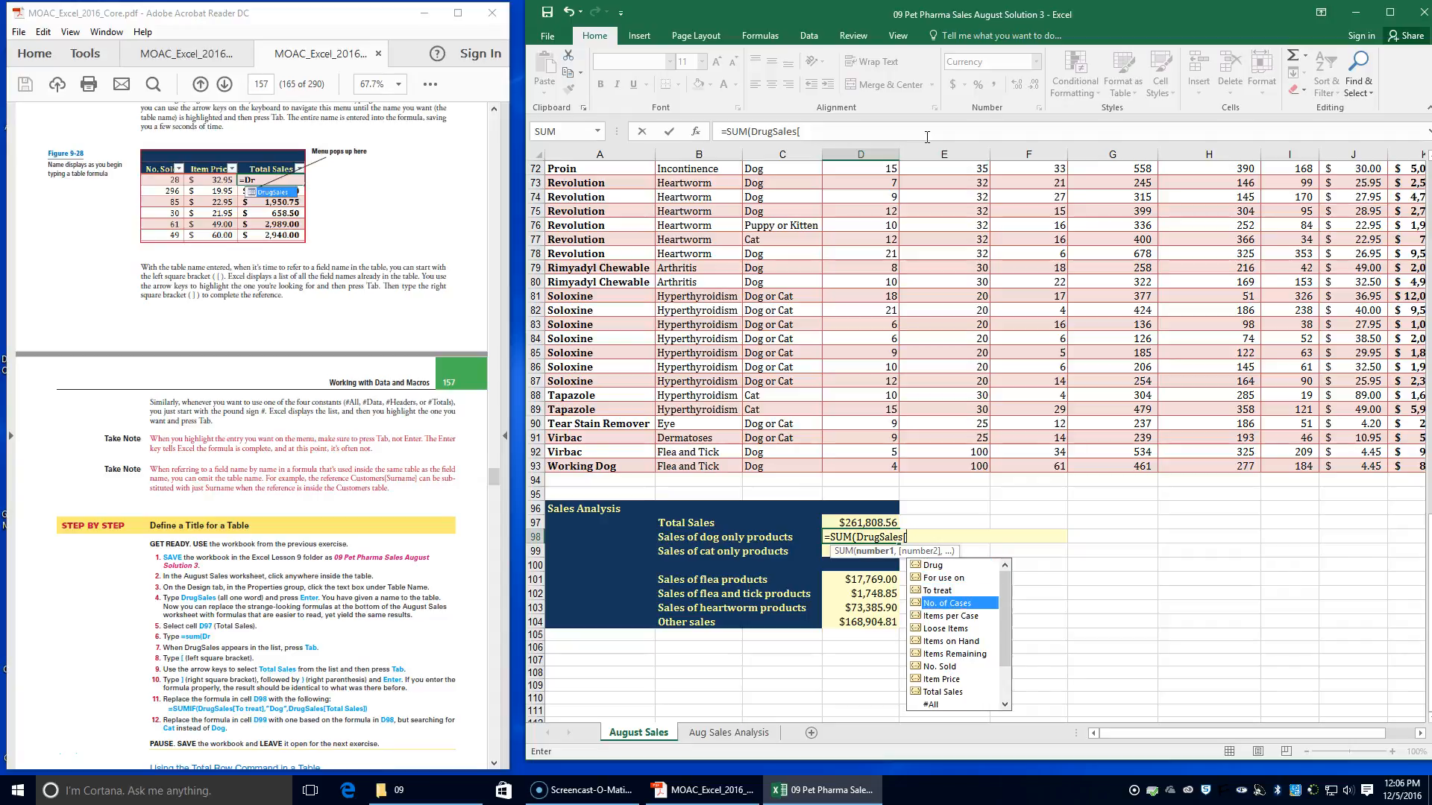
key("Down")
key("Down")
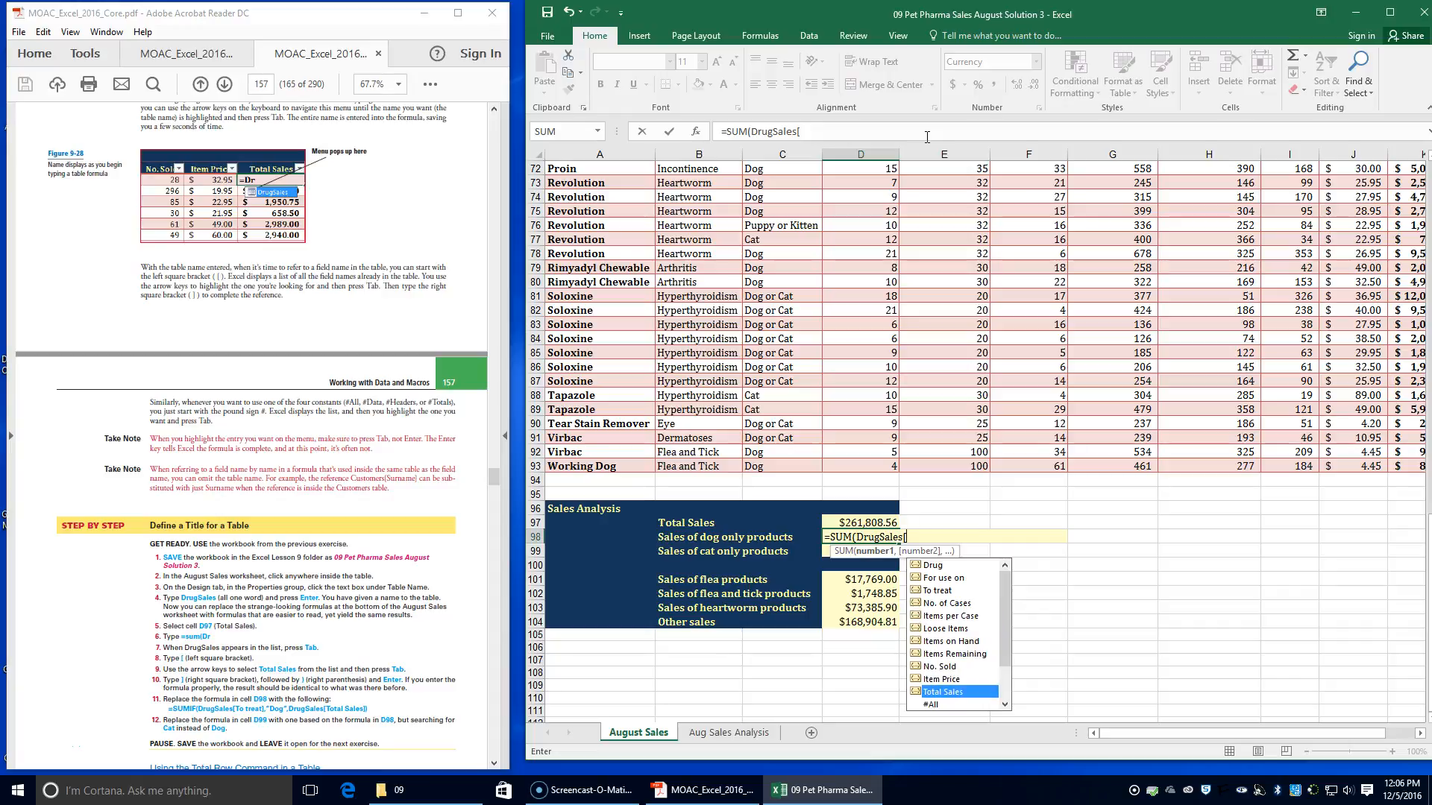
key("Tab")
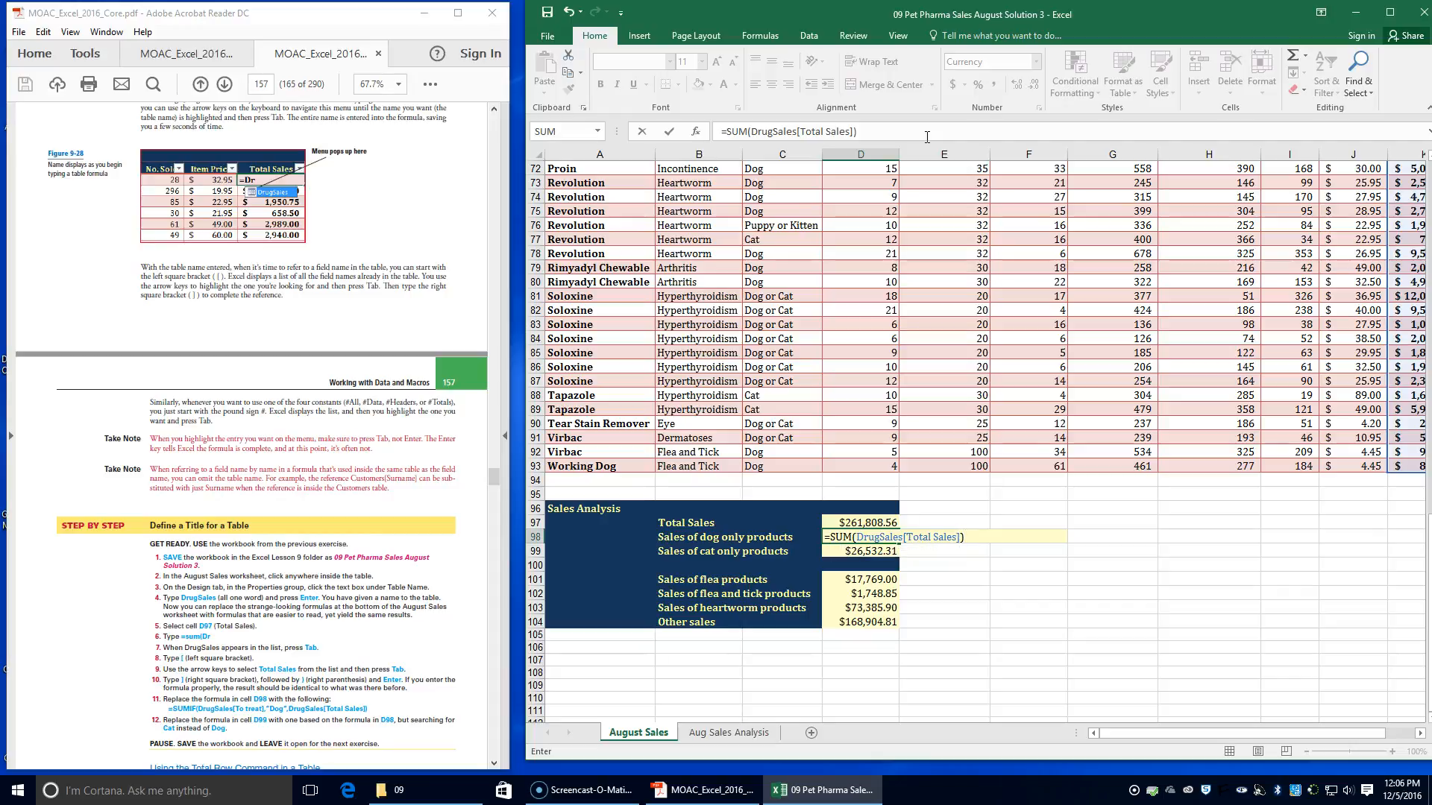
key("Return")
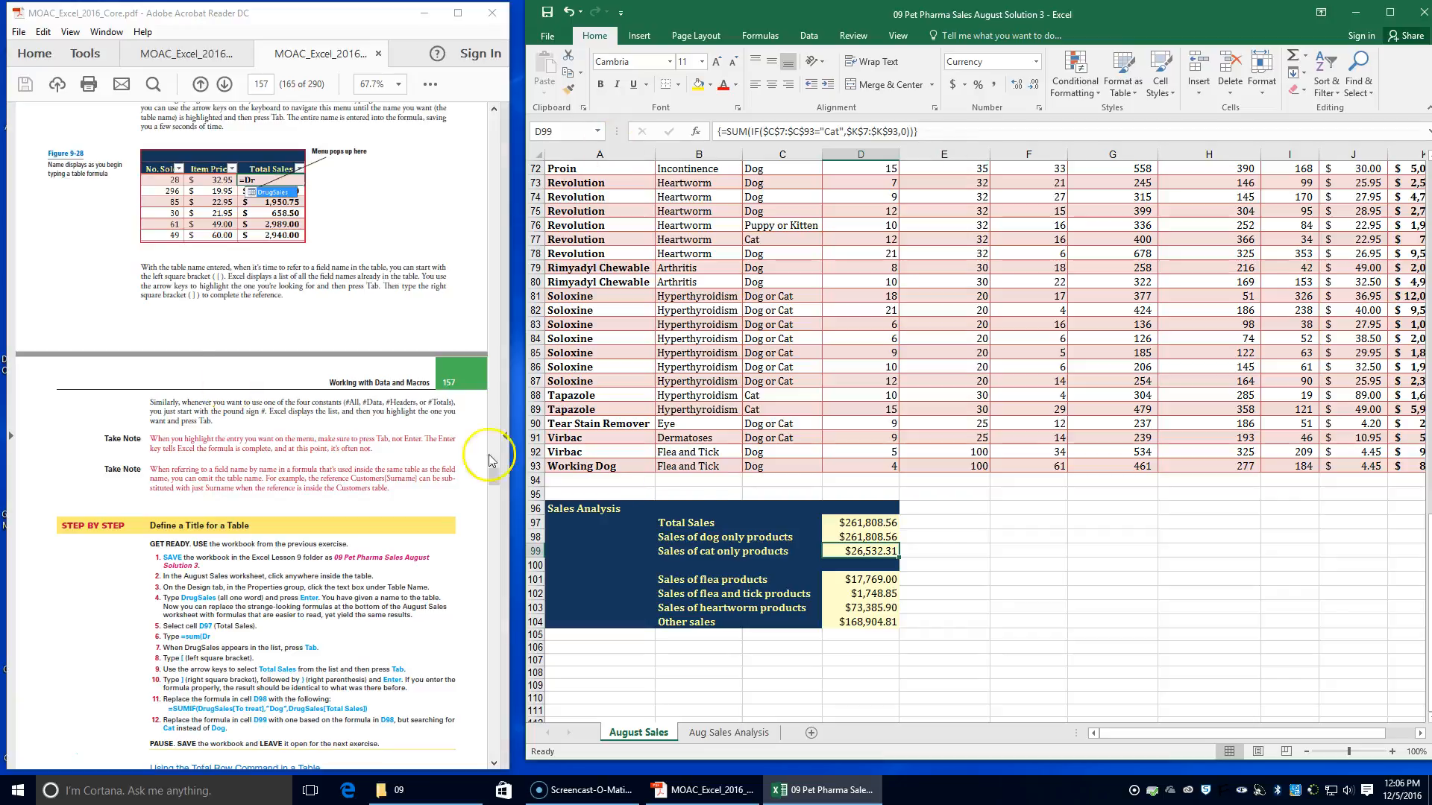
Examine the DrugSales table's Total Sales column that the formula in D98 refers to
left_click(839, 538)
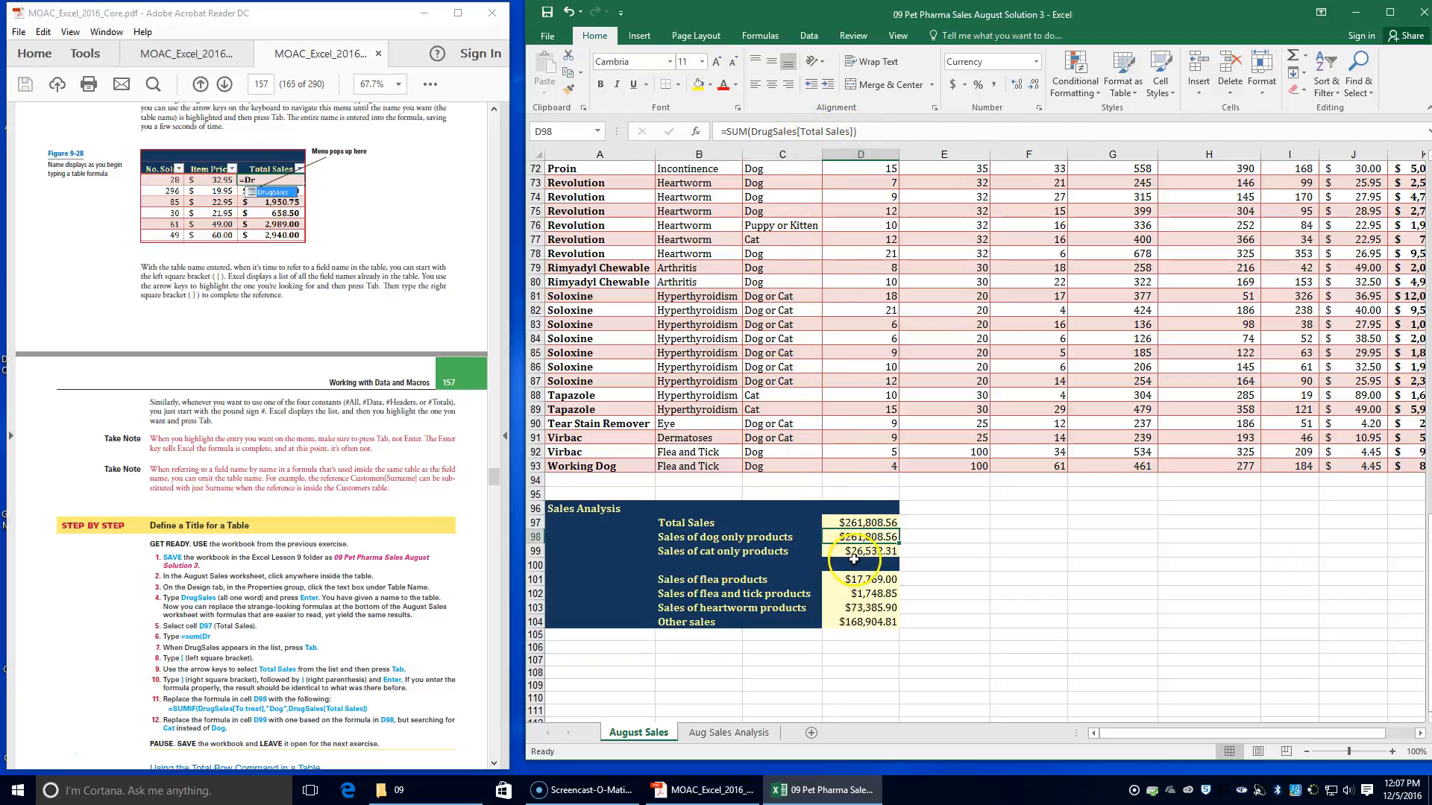
scroll(875, 518, "up", 12)
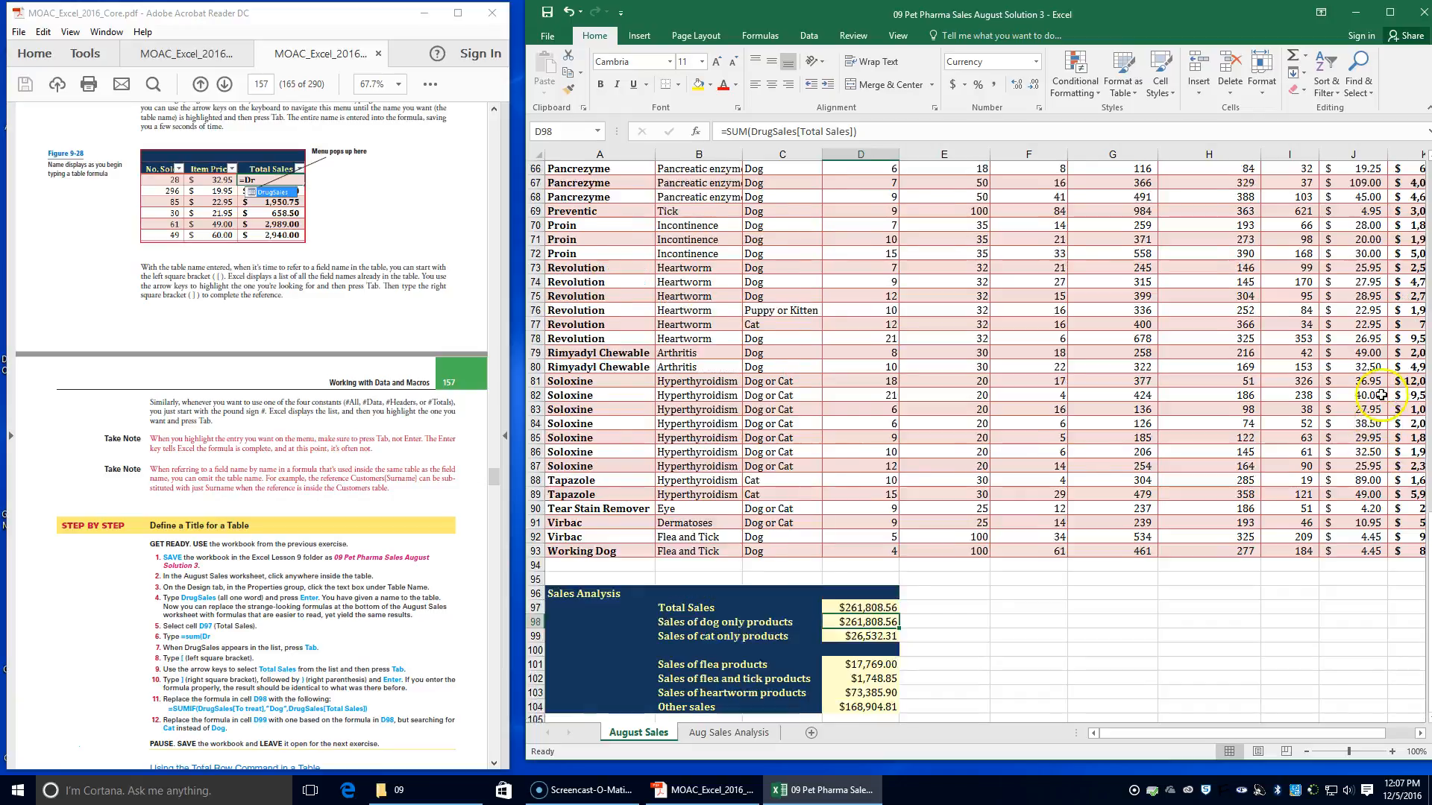
left_click_drag(1125, 739, 1152, 738)
scroll(1223, 415, "up", 12)
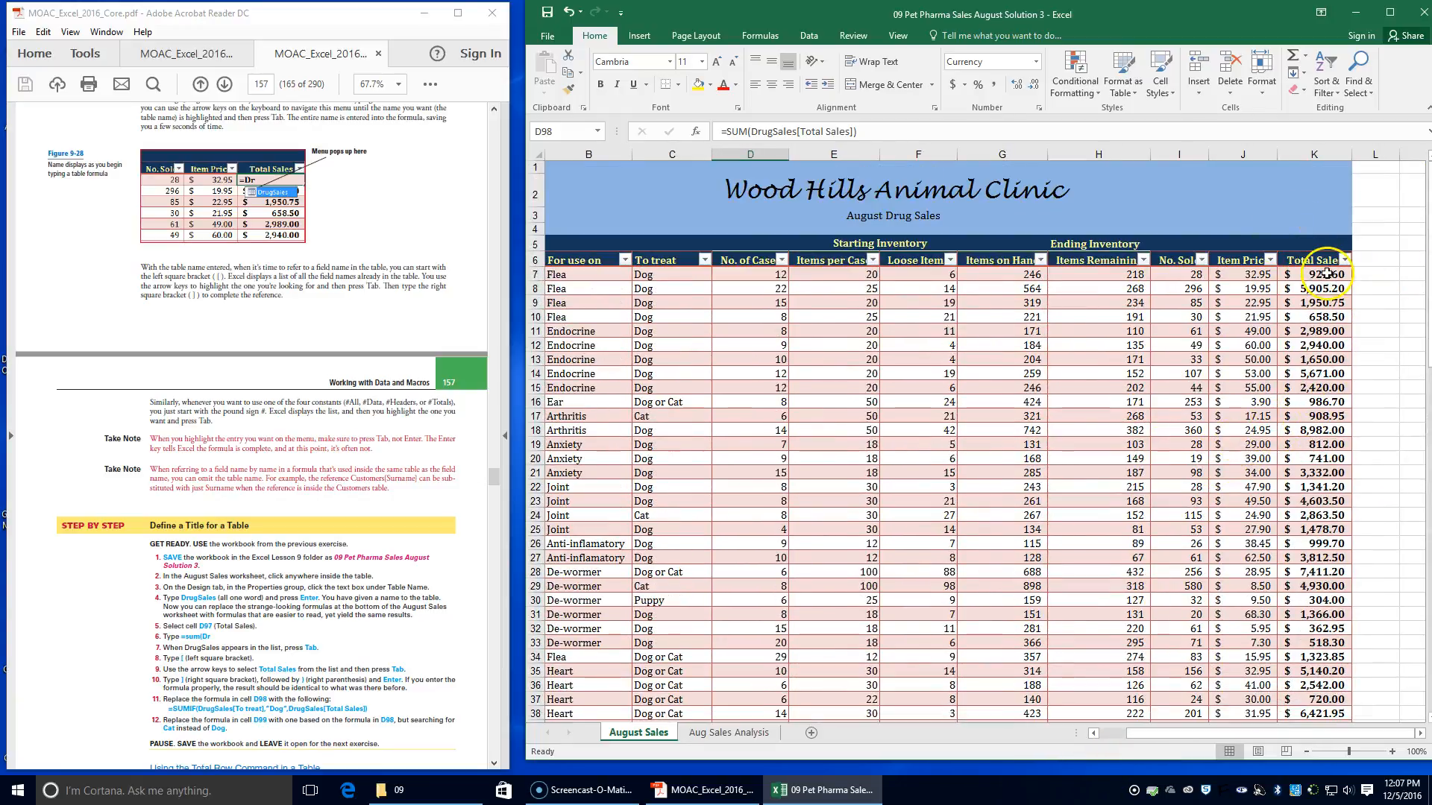
scroll(488, 619, "down", 5)
scroll(683, 543, "down", 6)
scroll(683, 544, "down", 20)
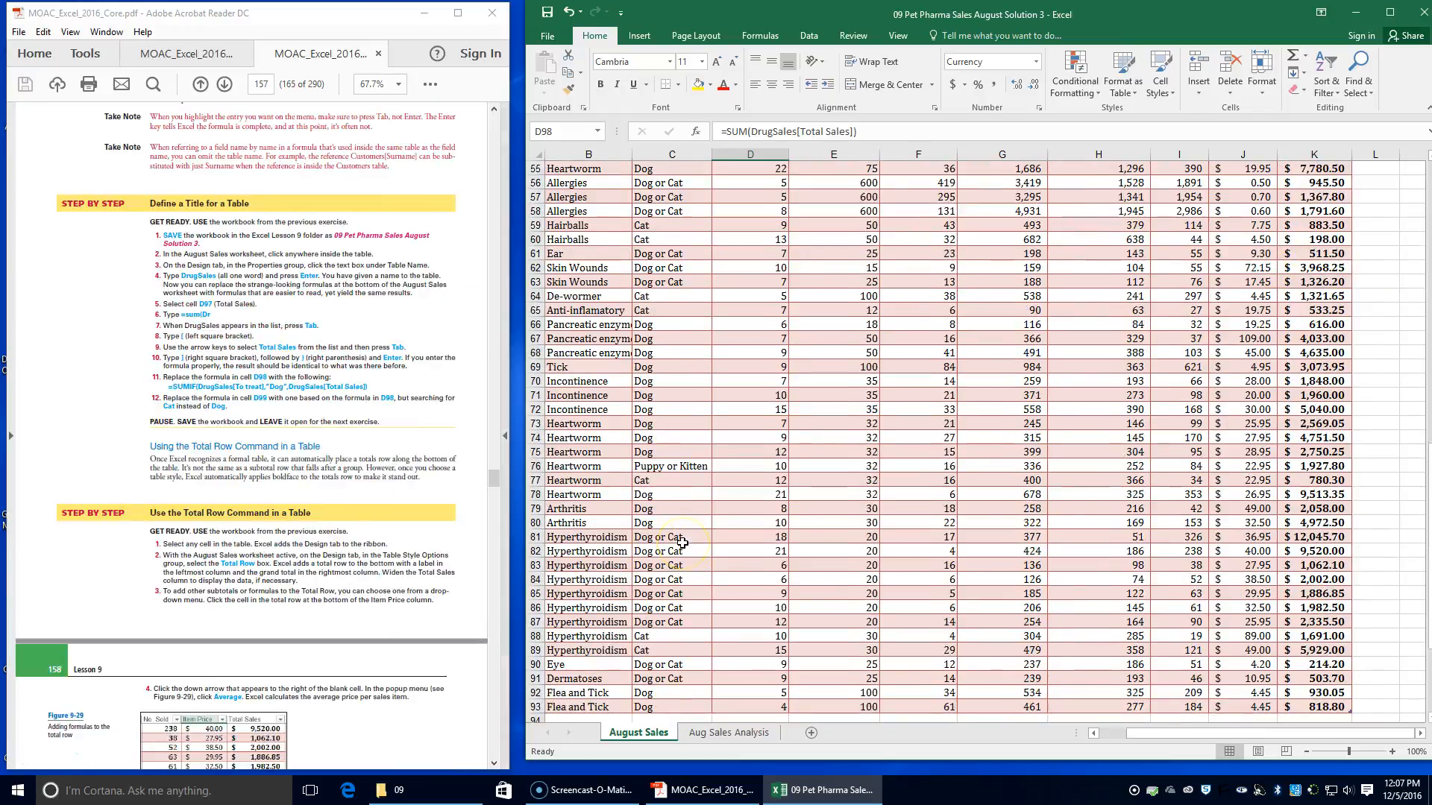
scroll(683, 543, "up", 1)
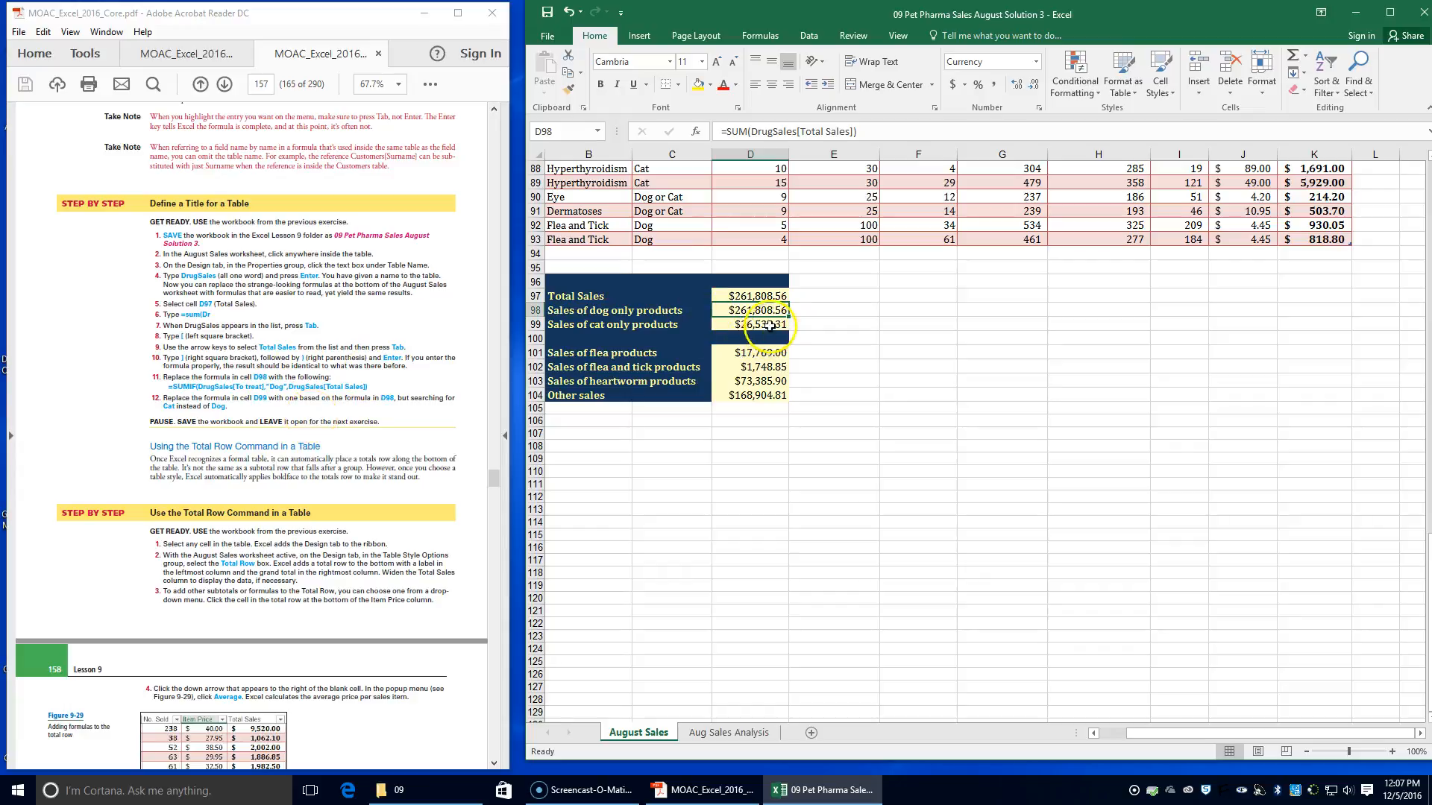
Compare the formulas in D97 and D98, and move the DrugSales formula from D98 into D97, replacing the existing data
left_click(733, 294)
left_click(740, 310)
left_click(741, 296)
left_click(740, 297)
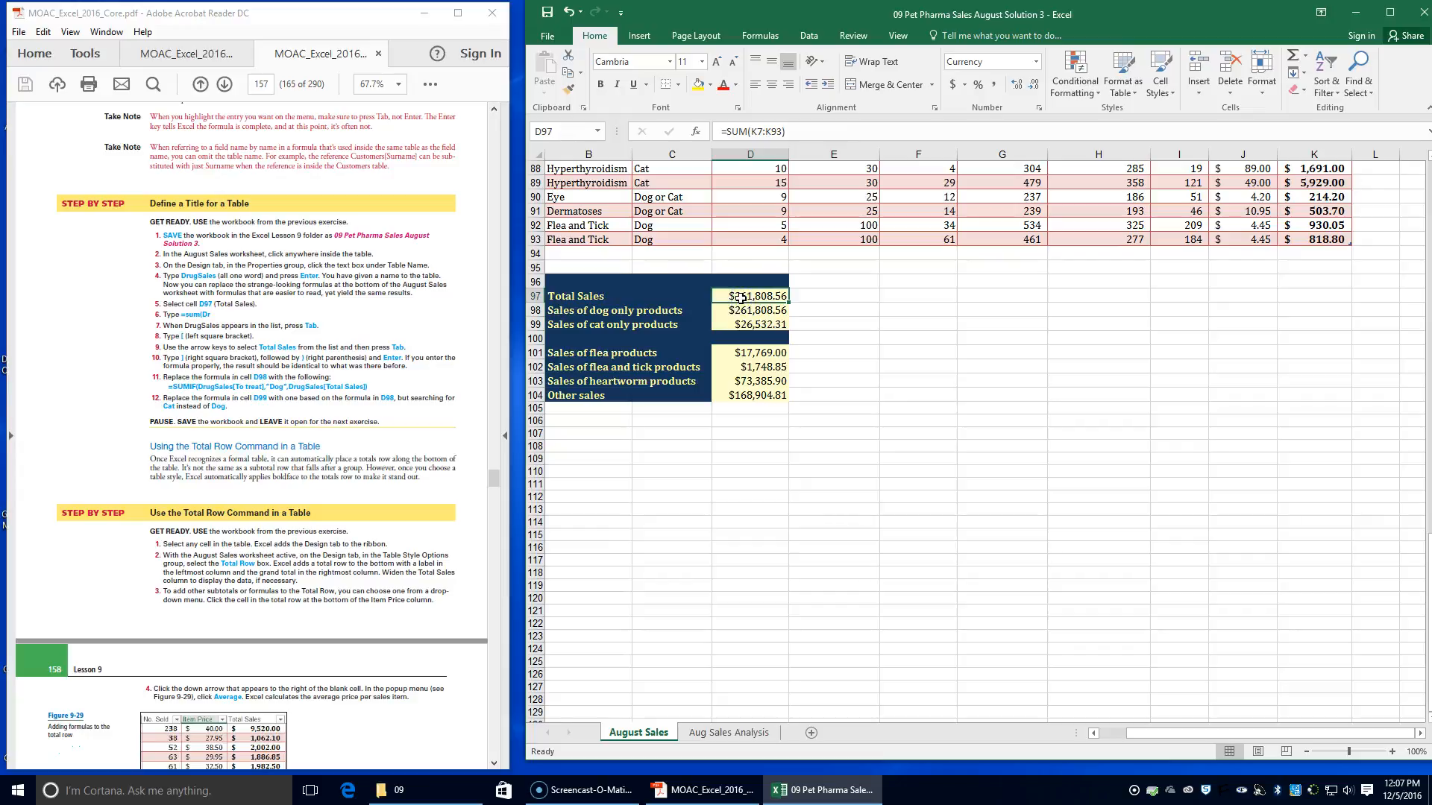
left_click(760, 310)
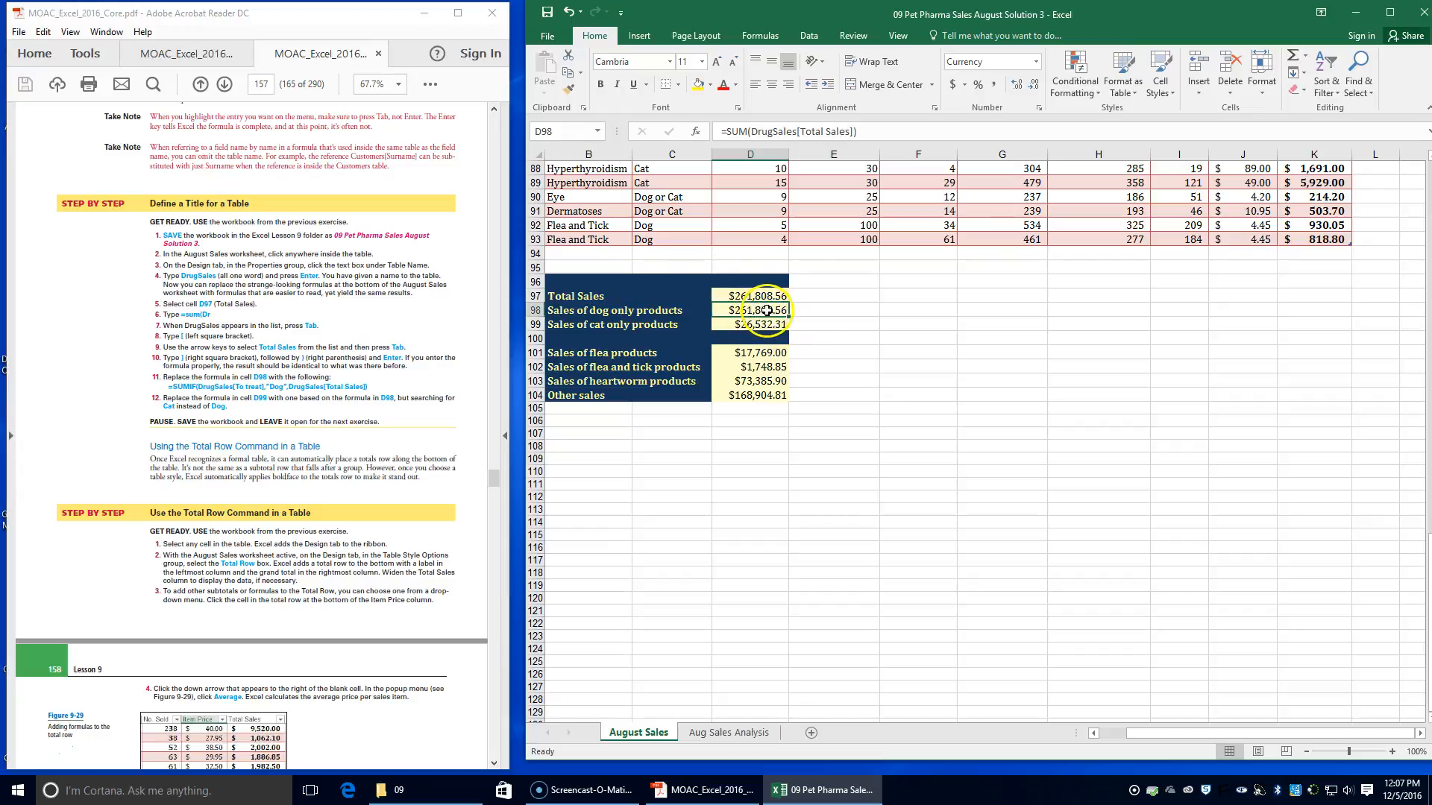
left_click_drag(762, 298, 761, 297)
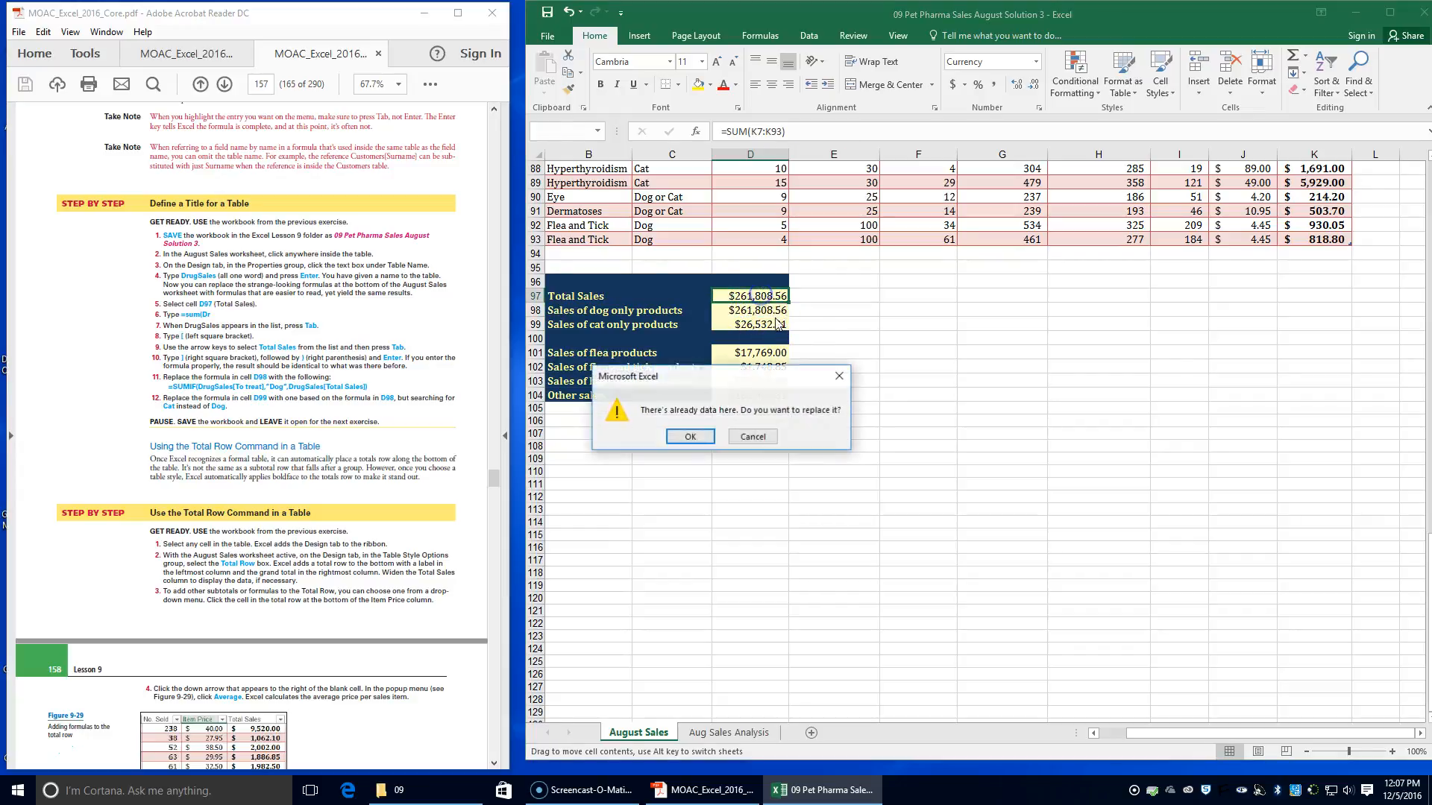
left_click(688, 436)
Copy the cell formatting of D97 onto the emptied cell D98
left_click(733, 313)
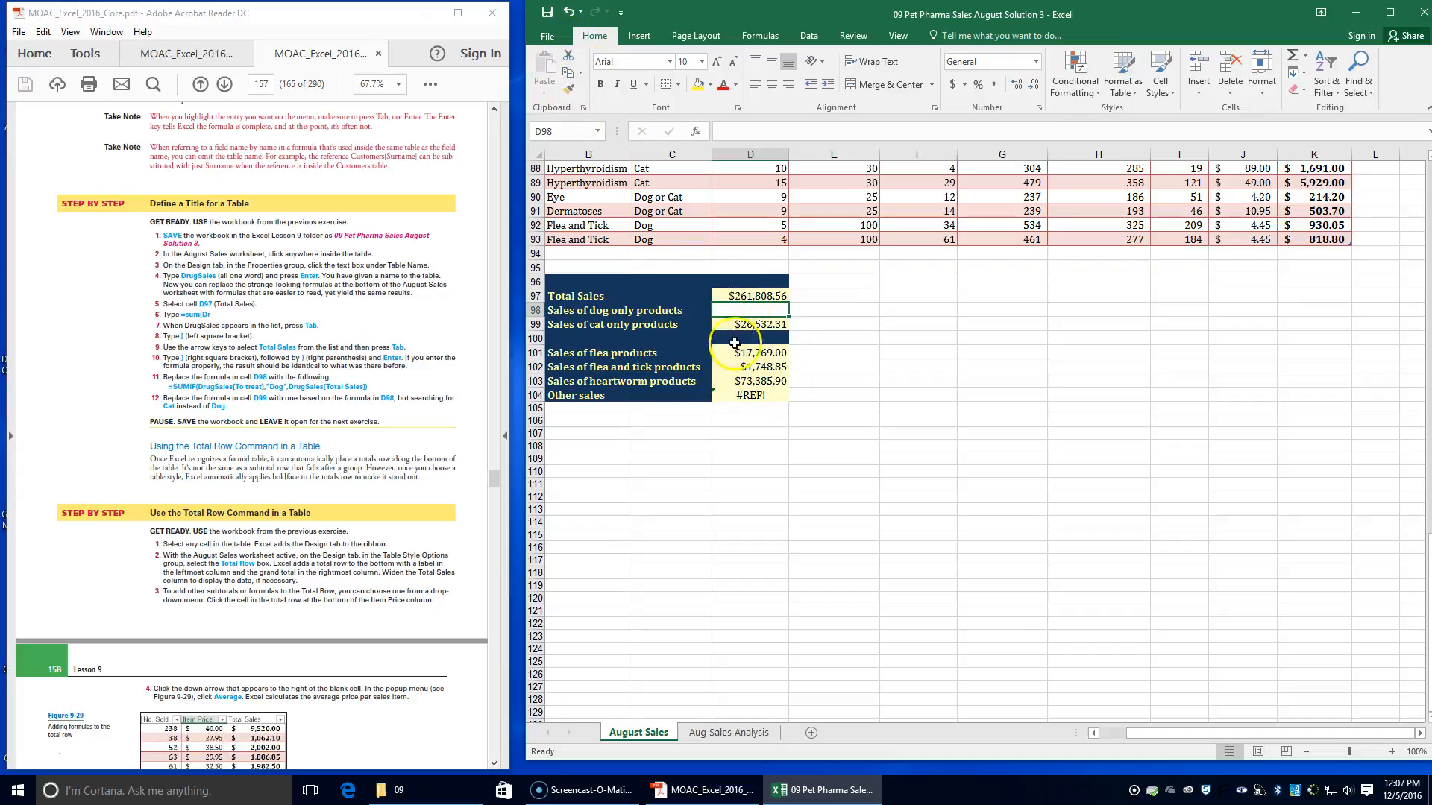
left_click(740, 298)
left_click(568, 88)
left_click(747, 312)
left_click(777, 375)
left_click(755, 300)
Start a SUMIF formula in D98 with the DrugSales table's To treat field as the range: =SUMIF(DrugSales[To treat],
left_click(755, 307)
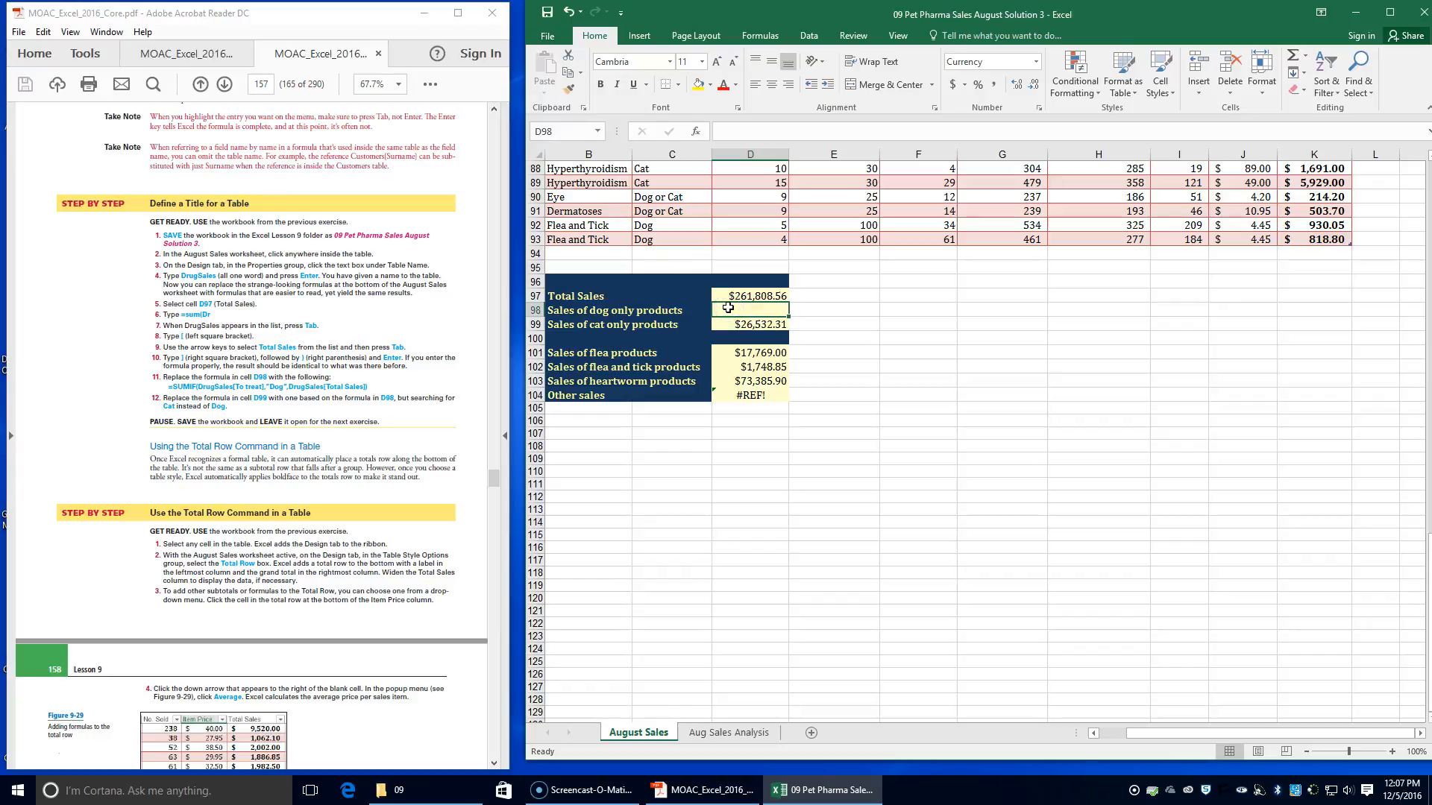
type("=")
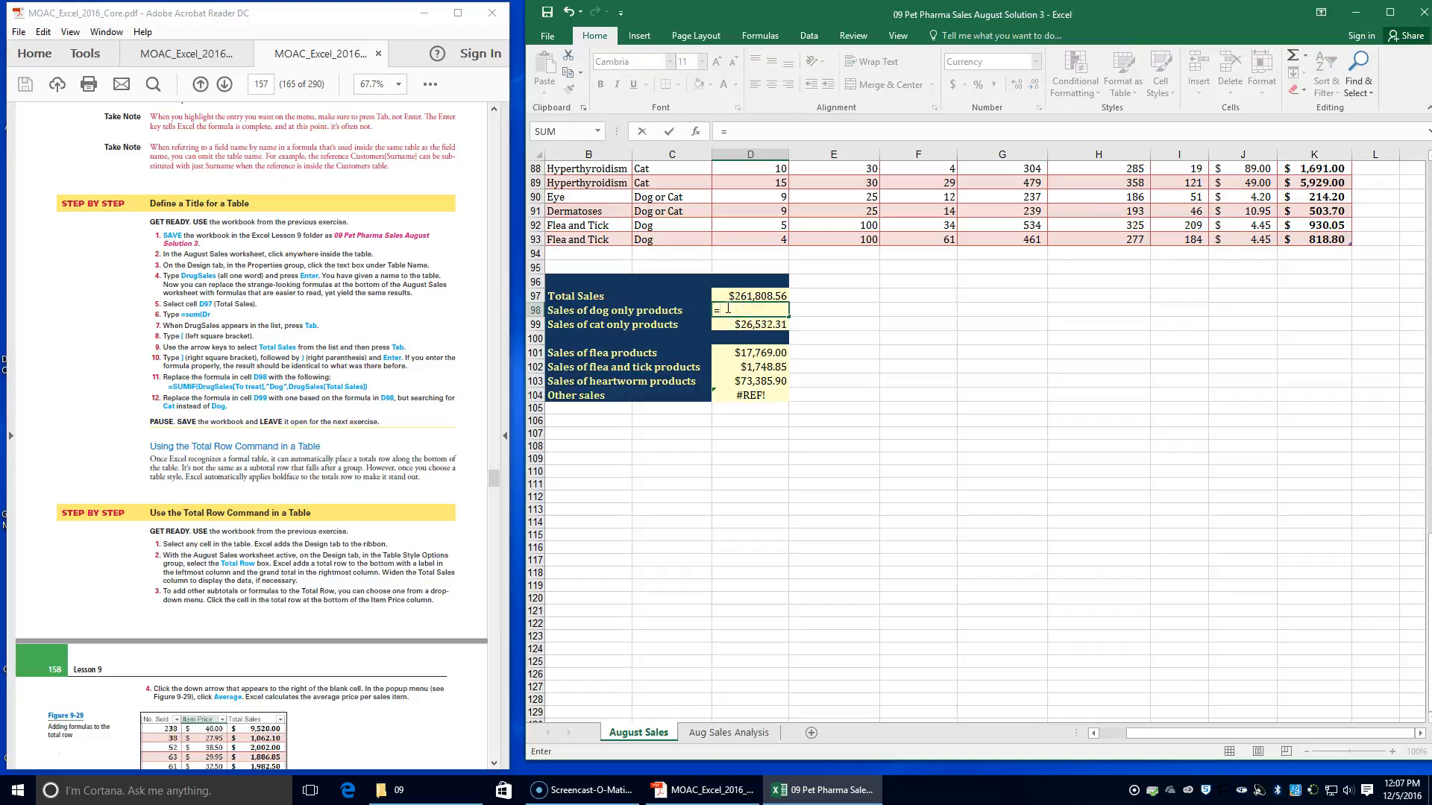
type("sum")
key("Down")
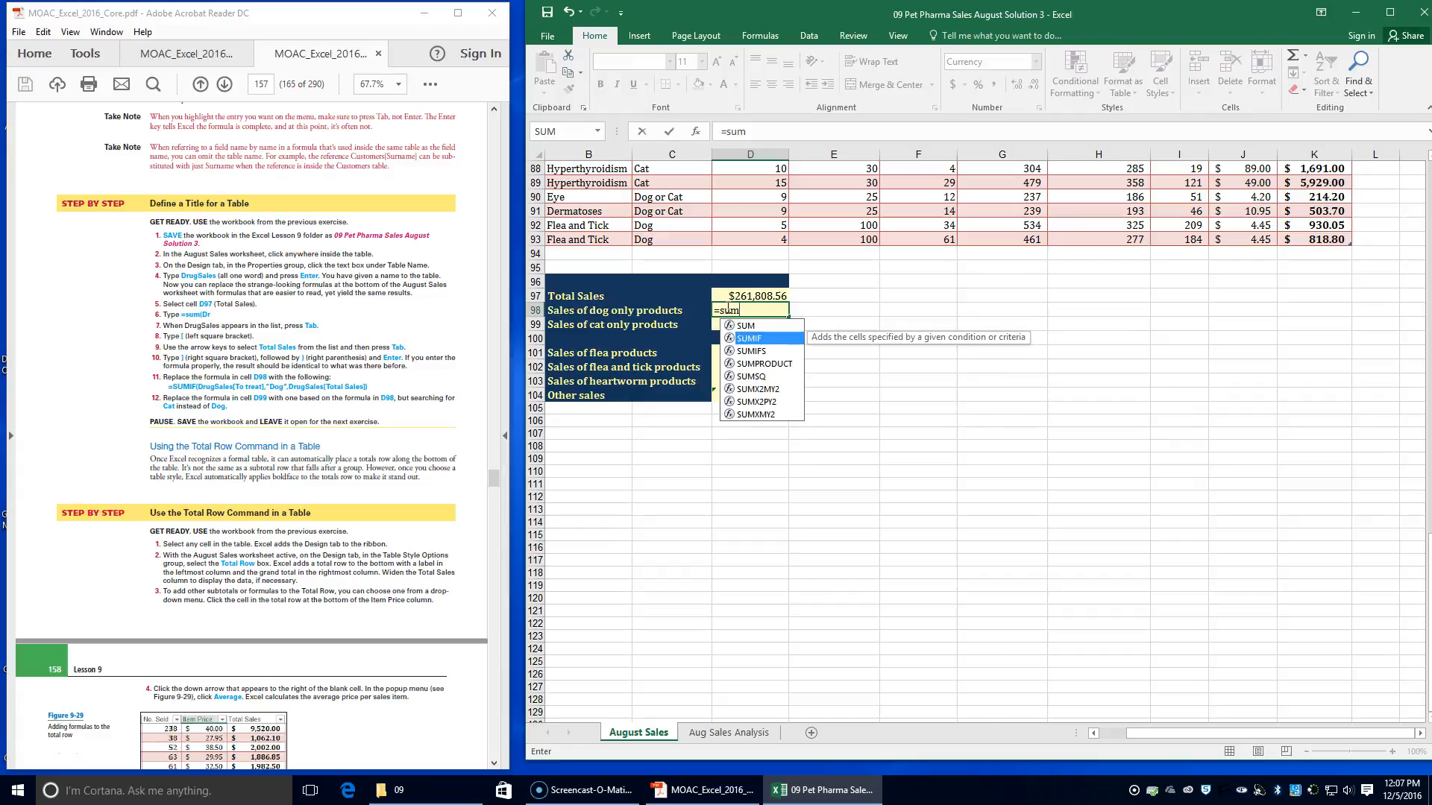
key("Tab")
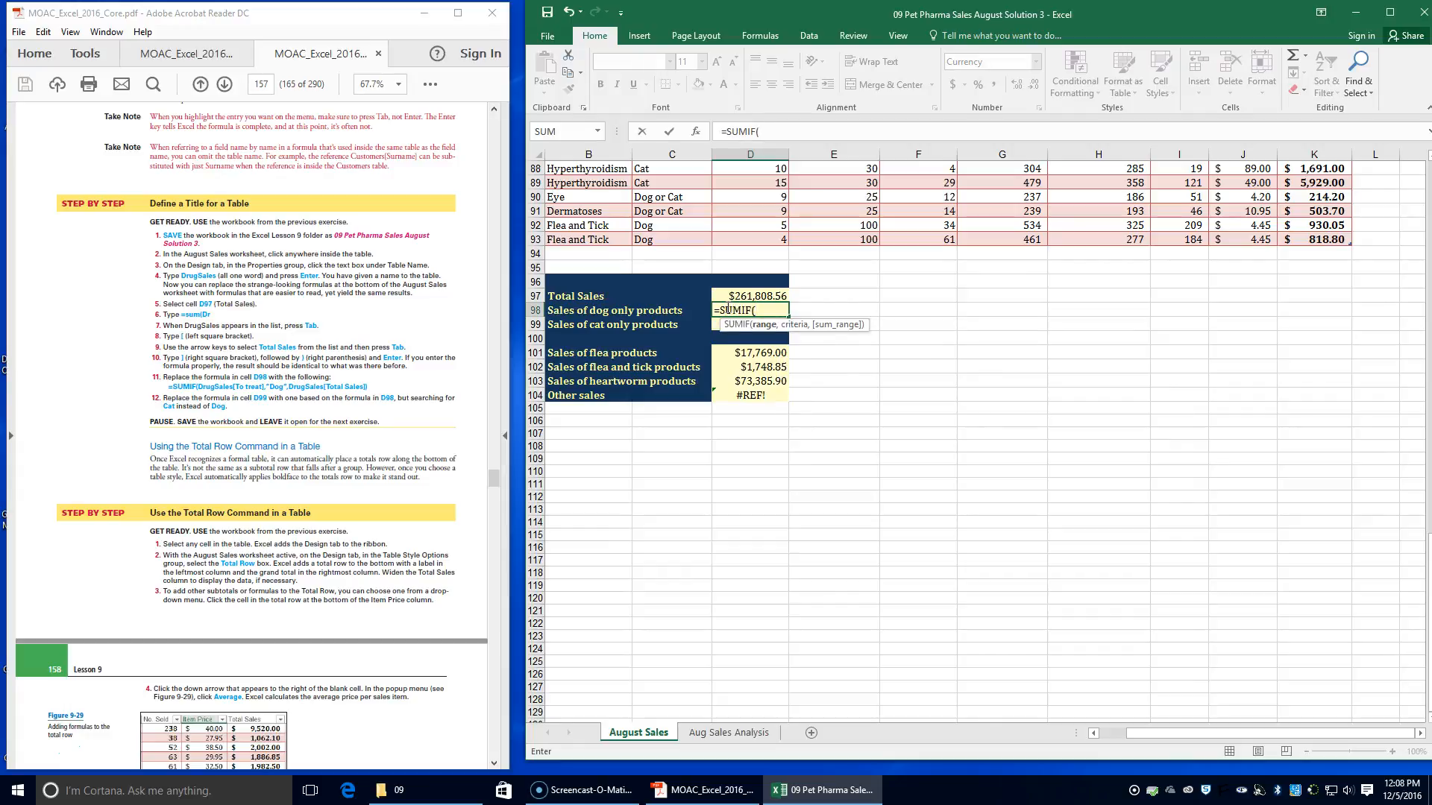
type("dr")
key("Tab")
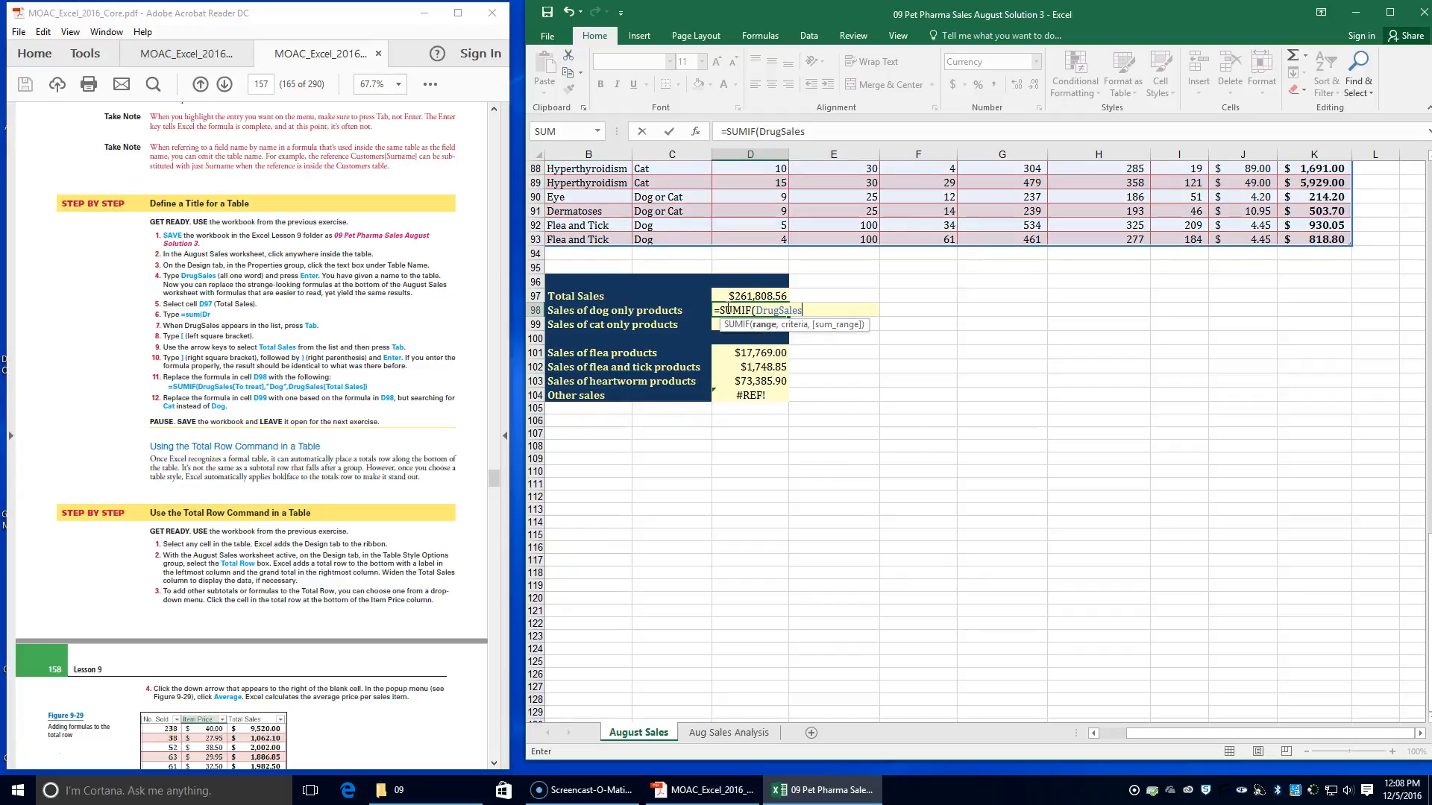
type("[")
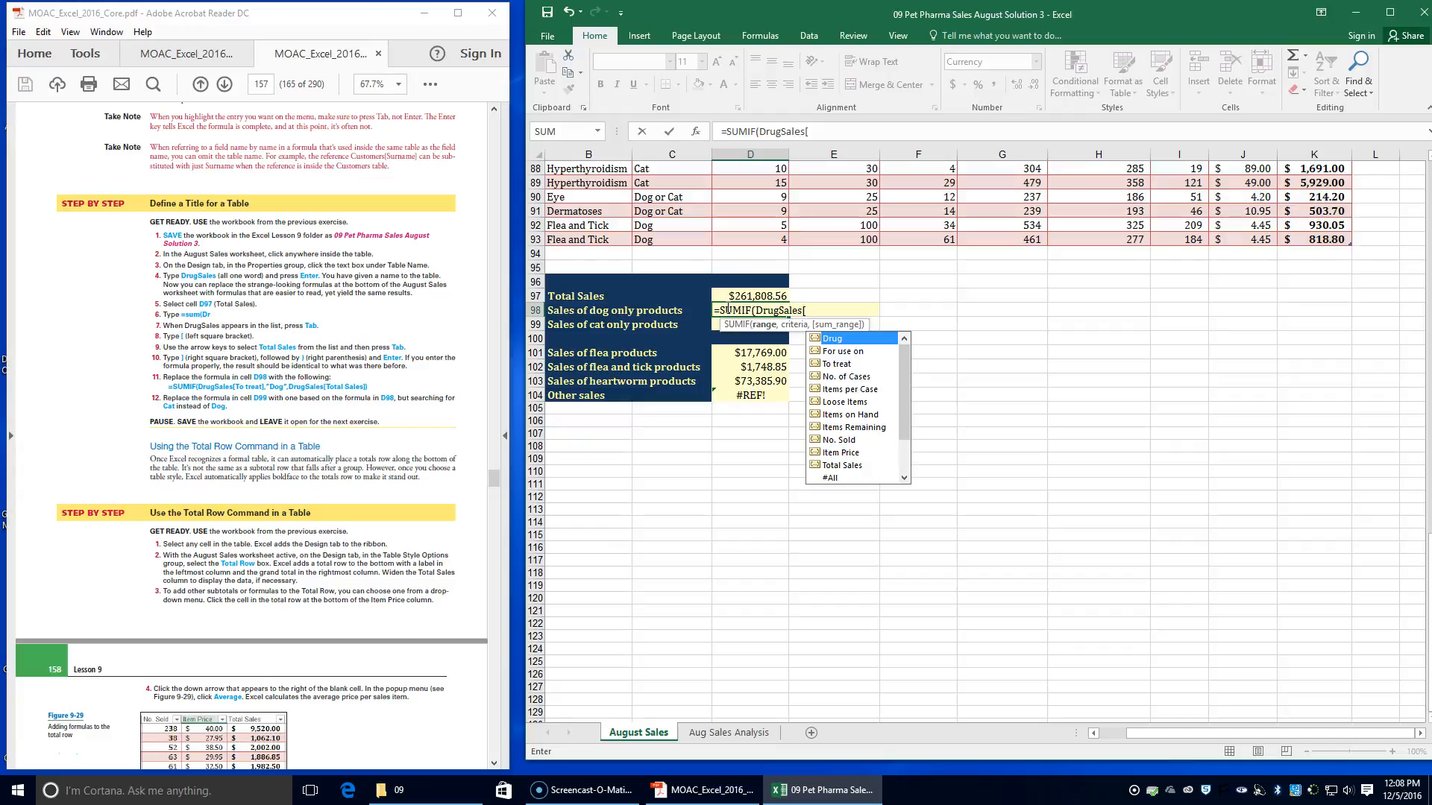
key("Down")
key("Down")
key("Tab")
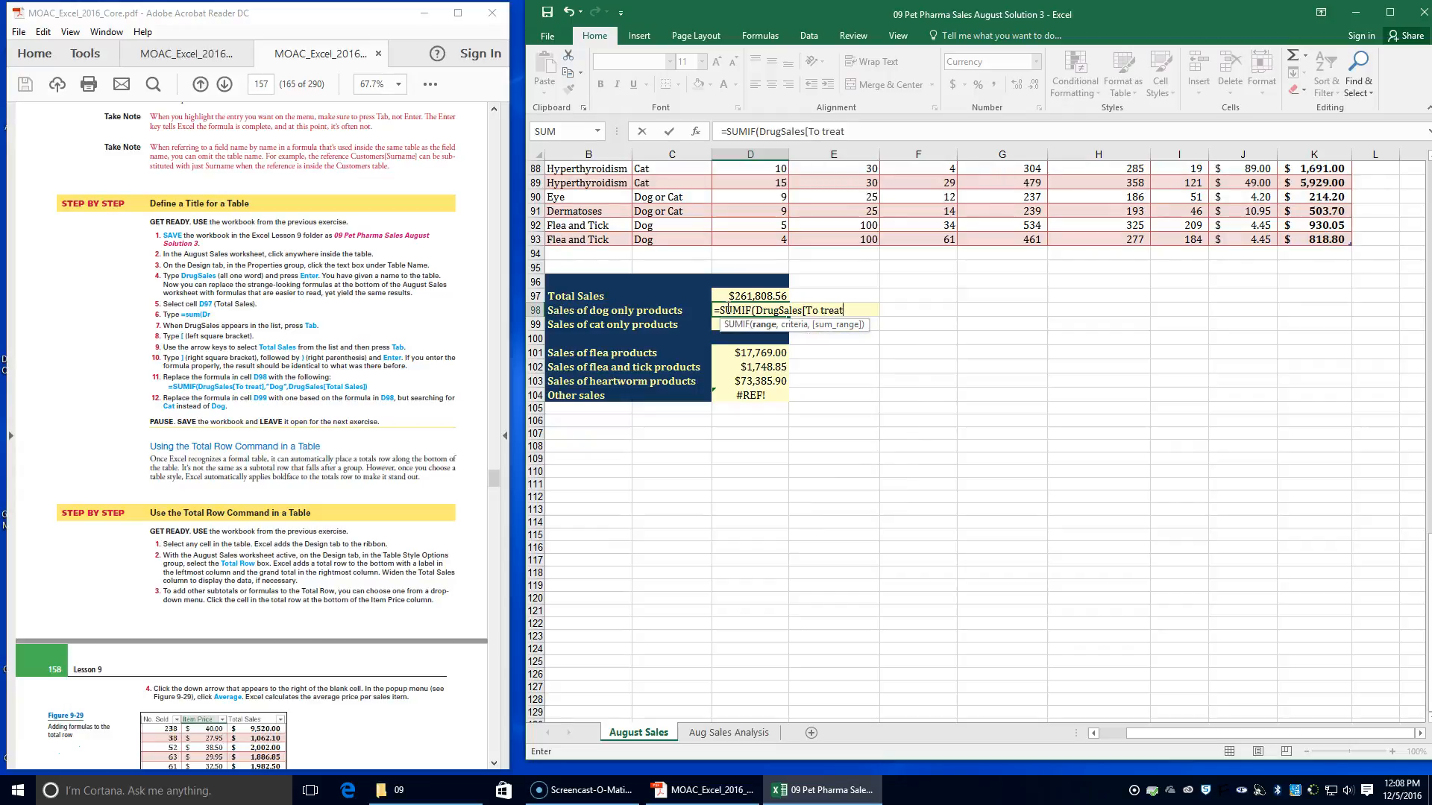
type("],")
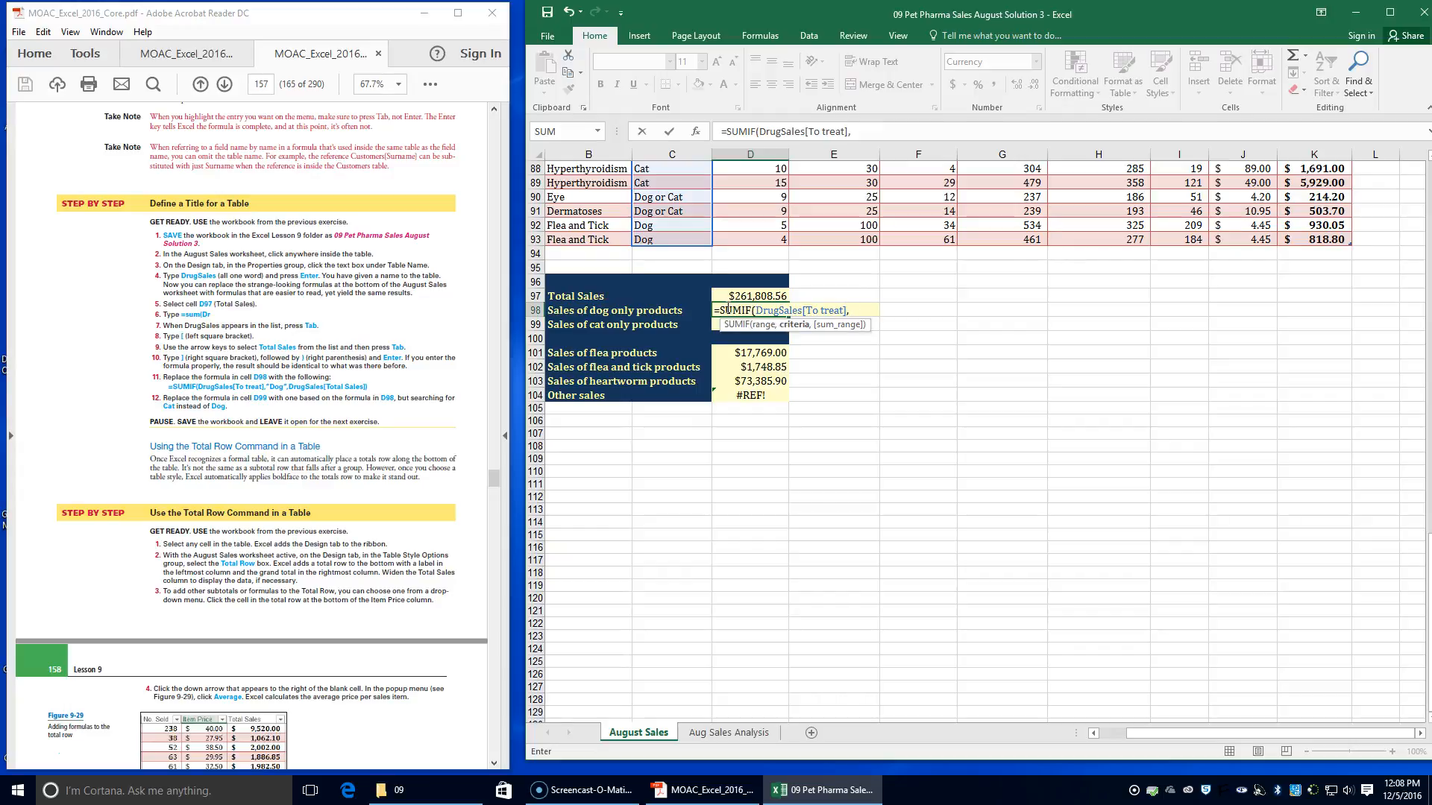
type(" \"Dog\",DrugSales")
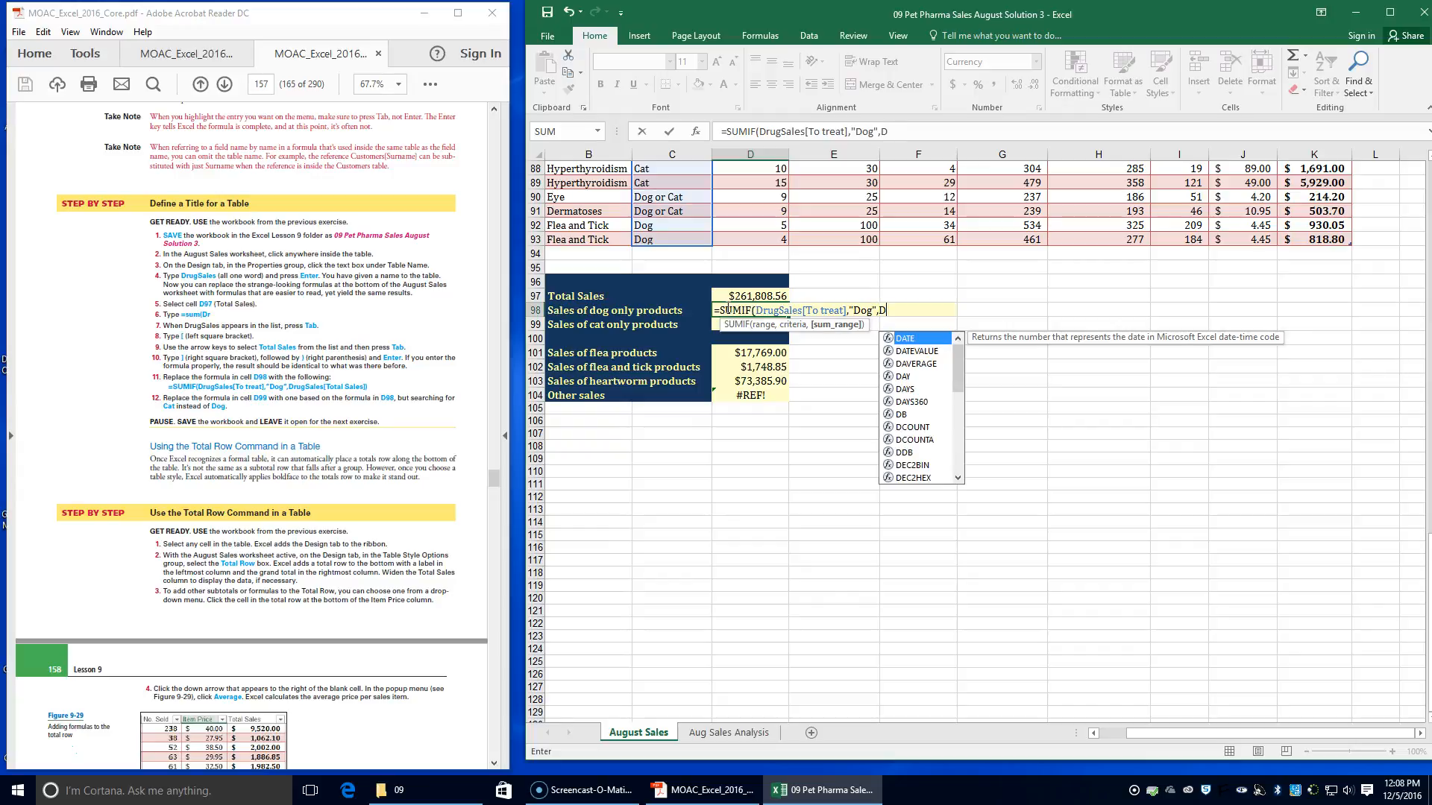
Complete the D98 formula with DrugSales[Total Sales] as the sum range, as =SUMIF(DrugSales[To treat],"Dog",DrugSales[Total Sales])
key("Tab")
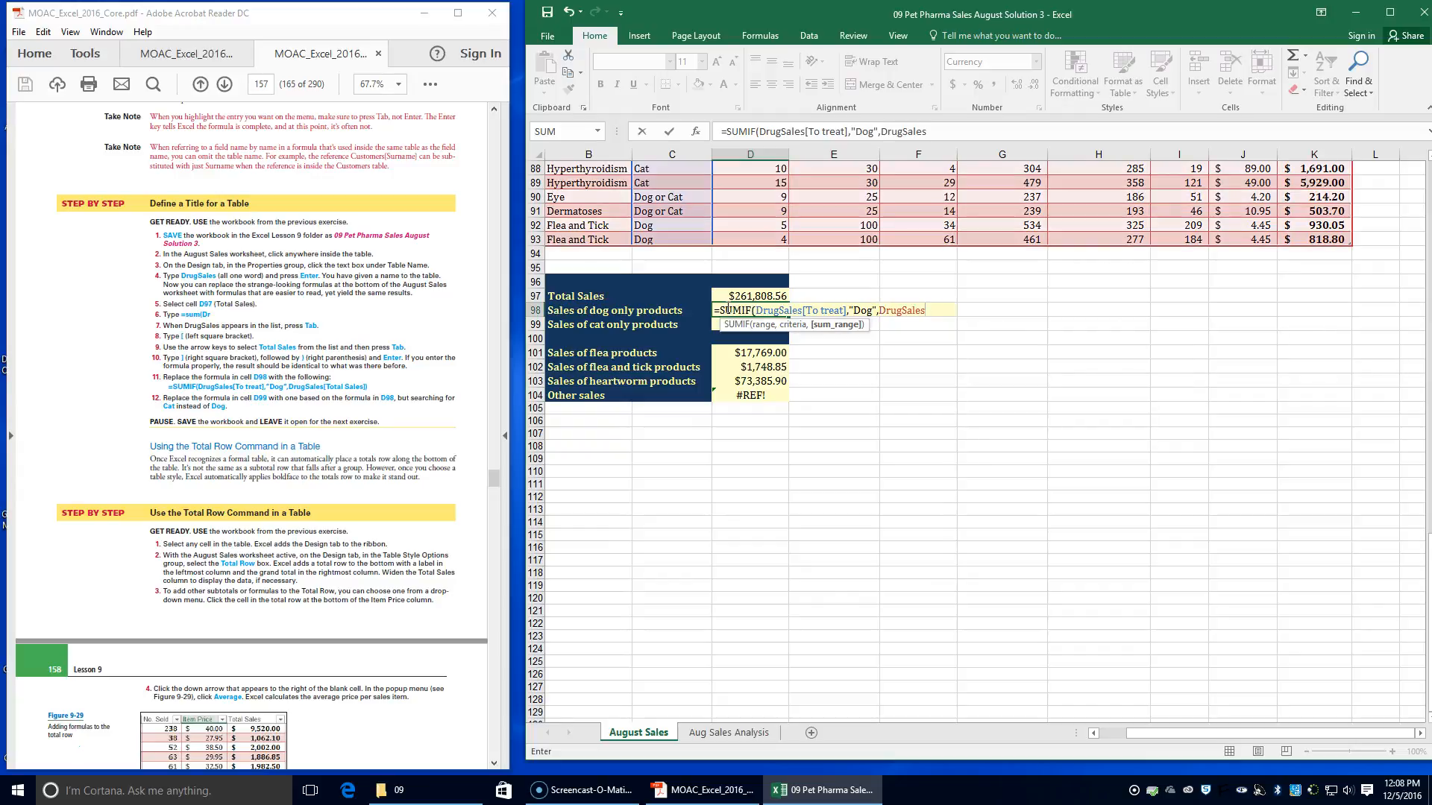
type("[to")
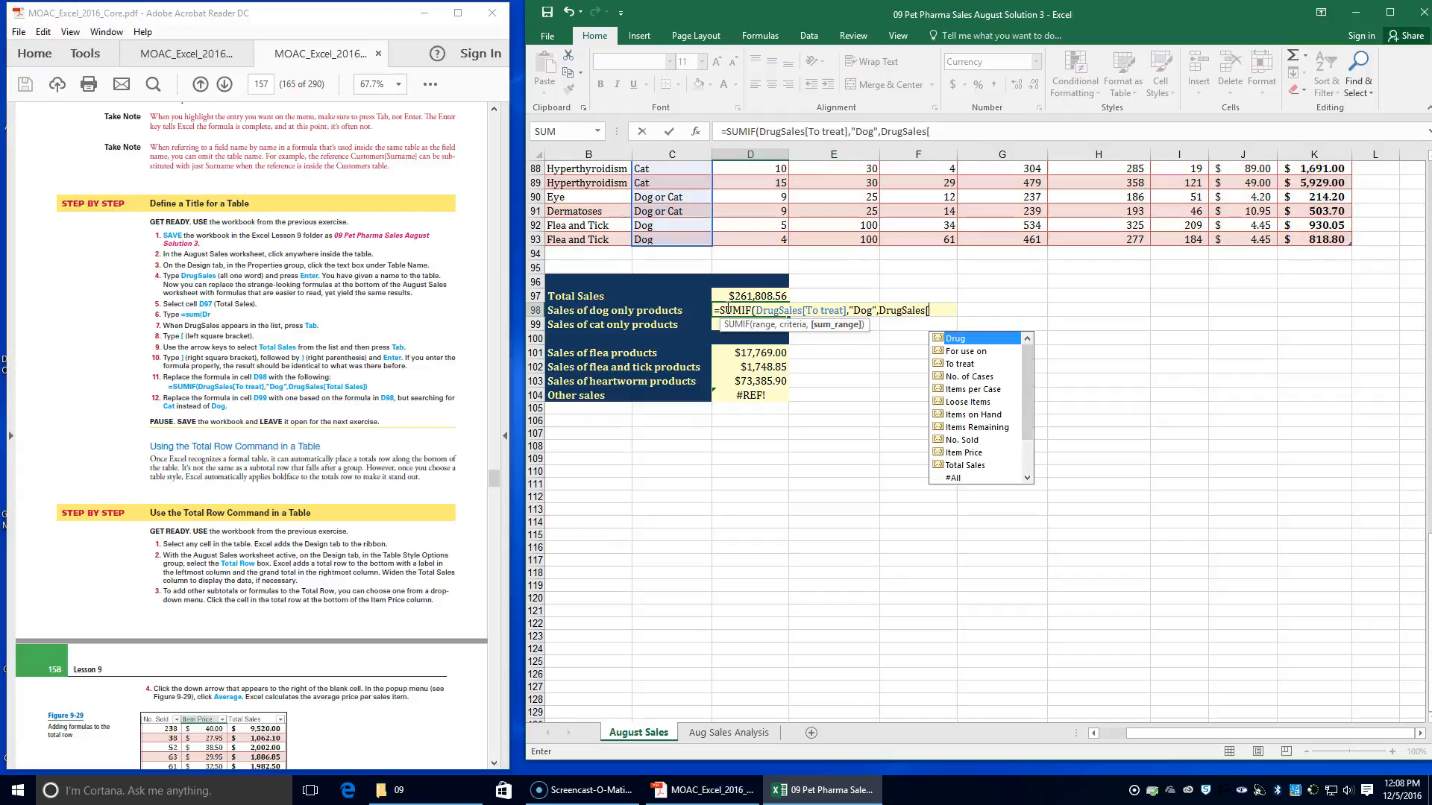
type("t")
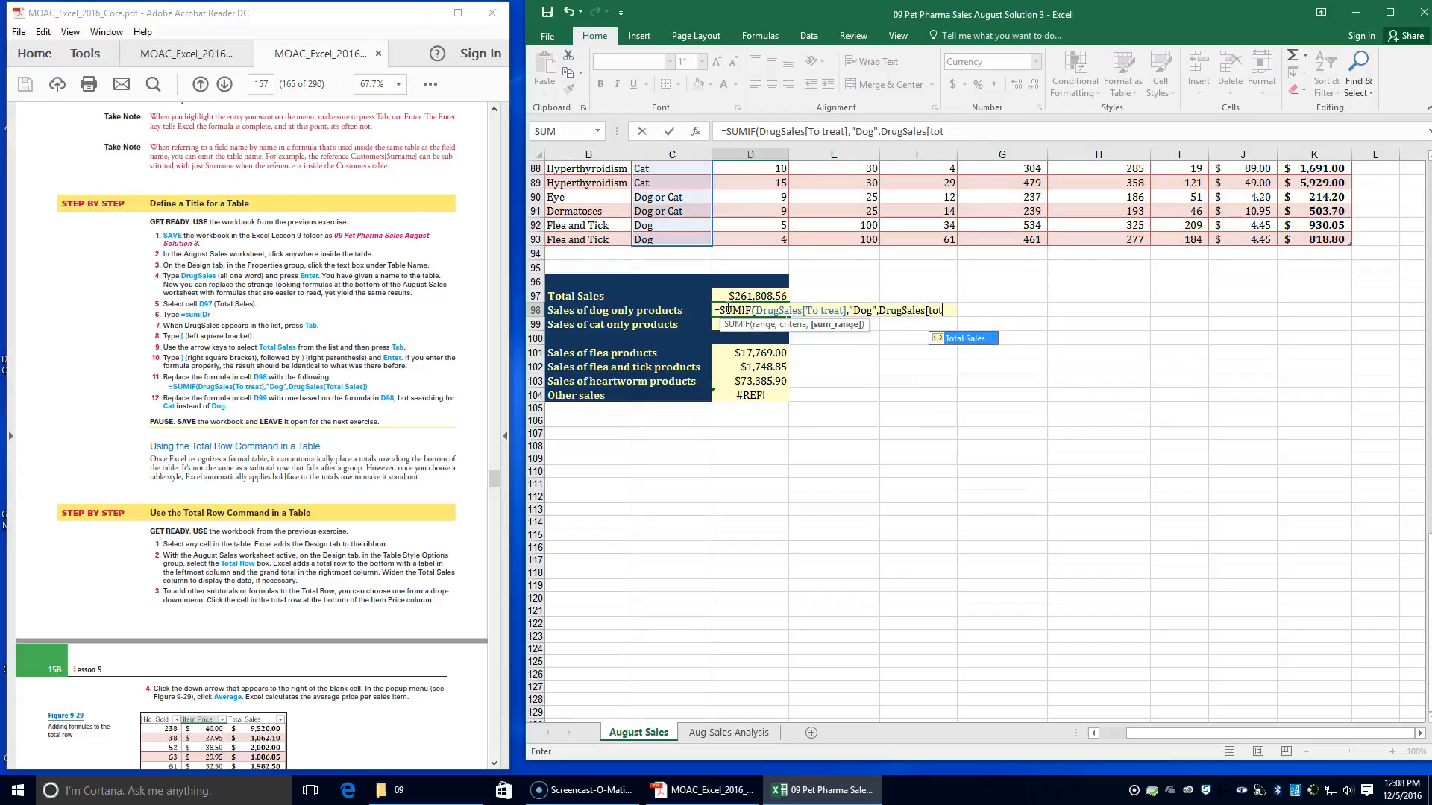
key("Tab")
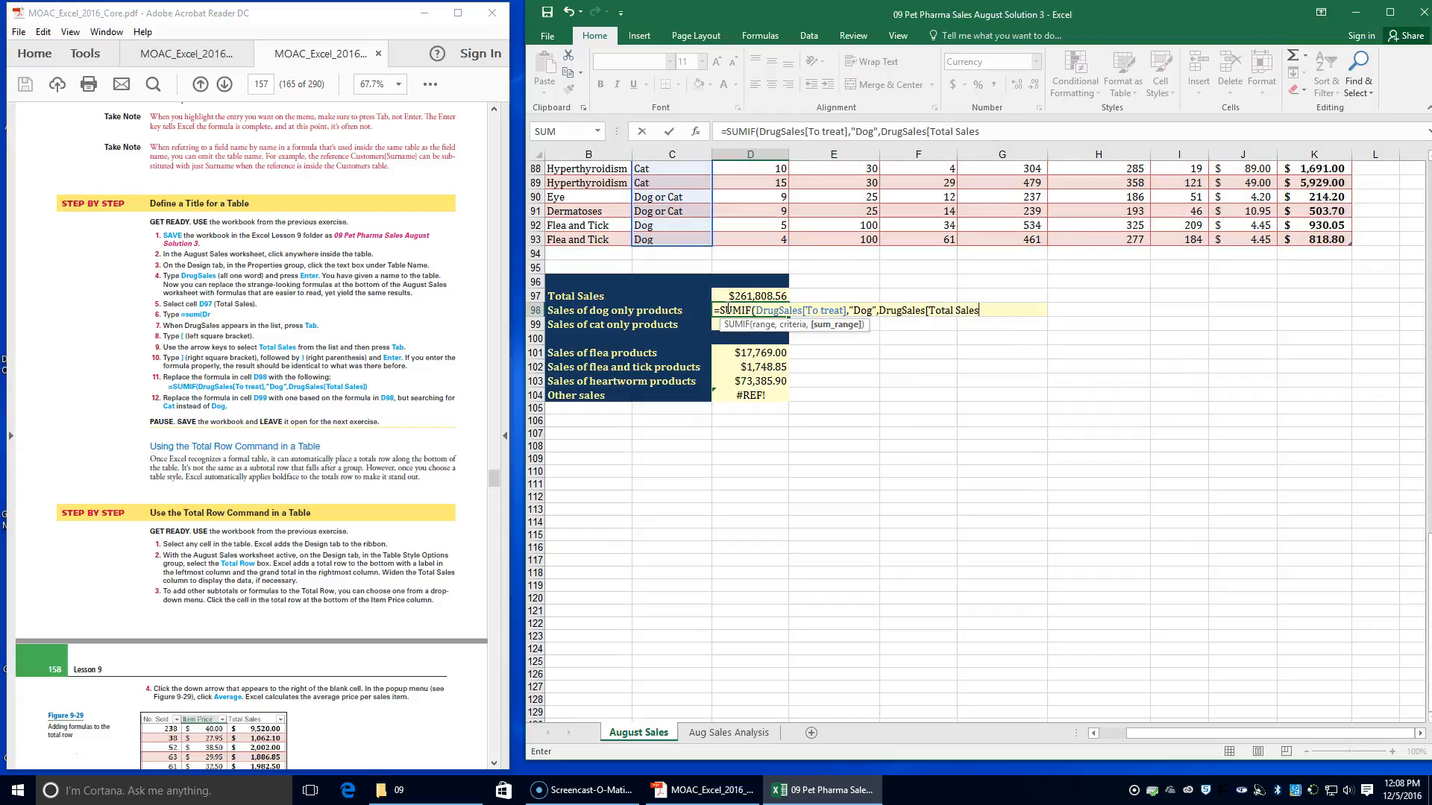
type("]")
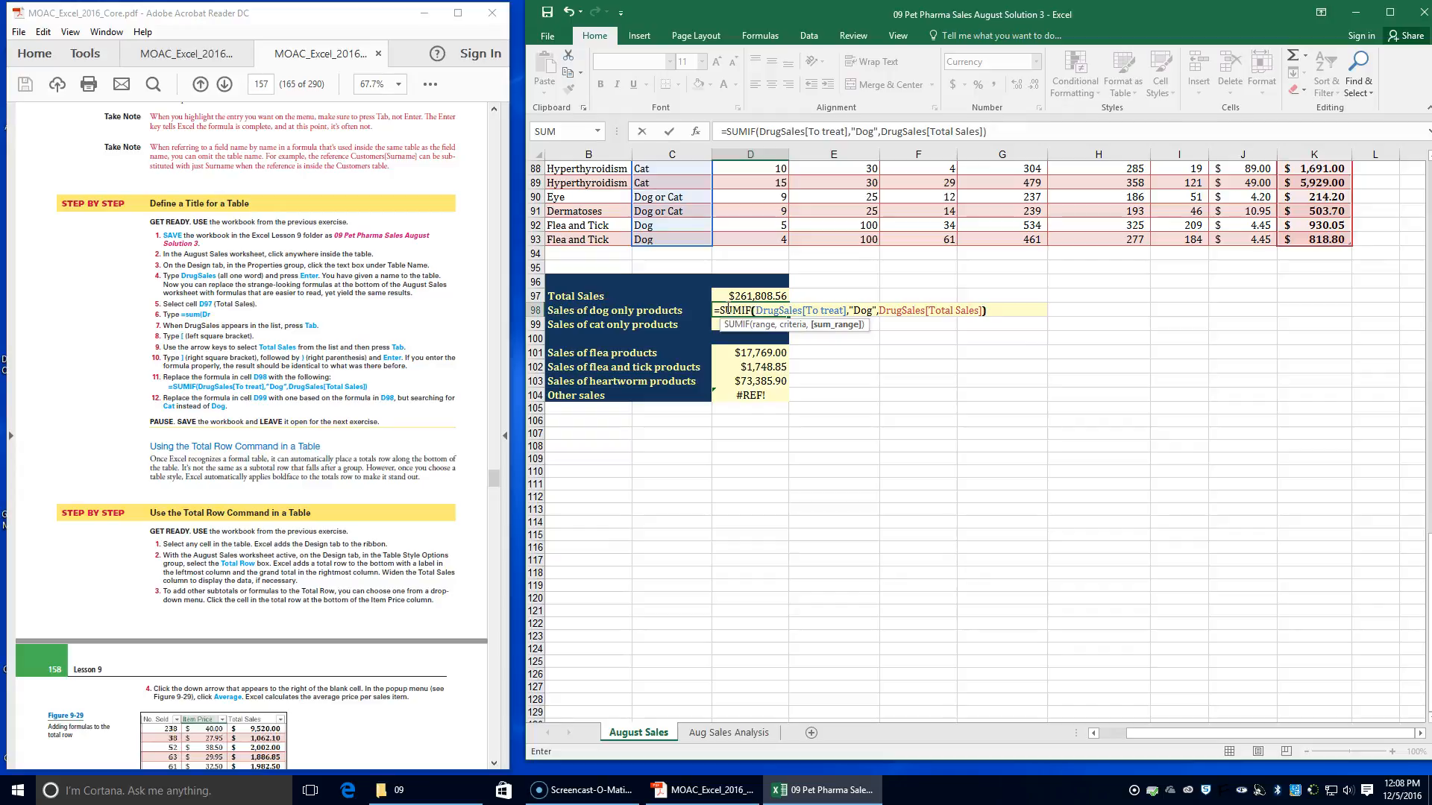
type(")")
key("Return")
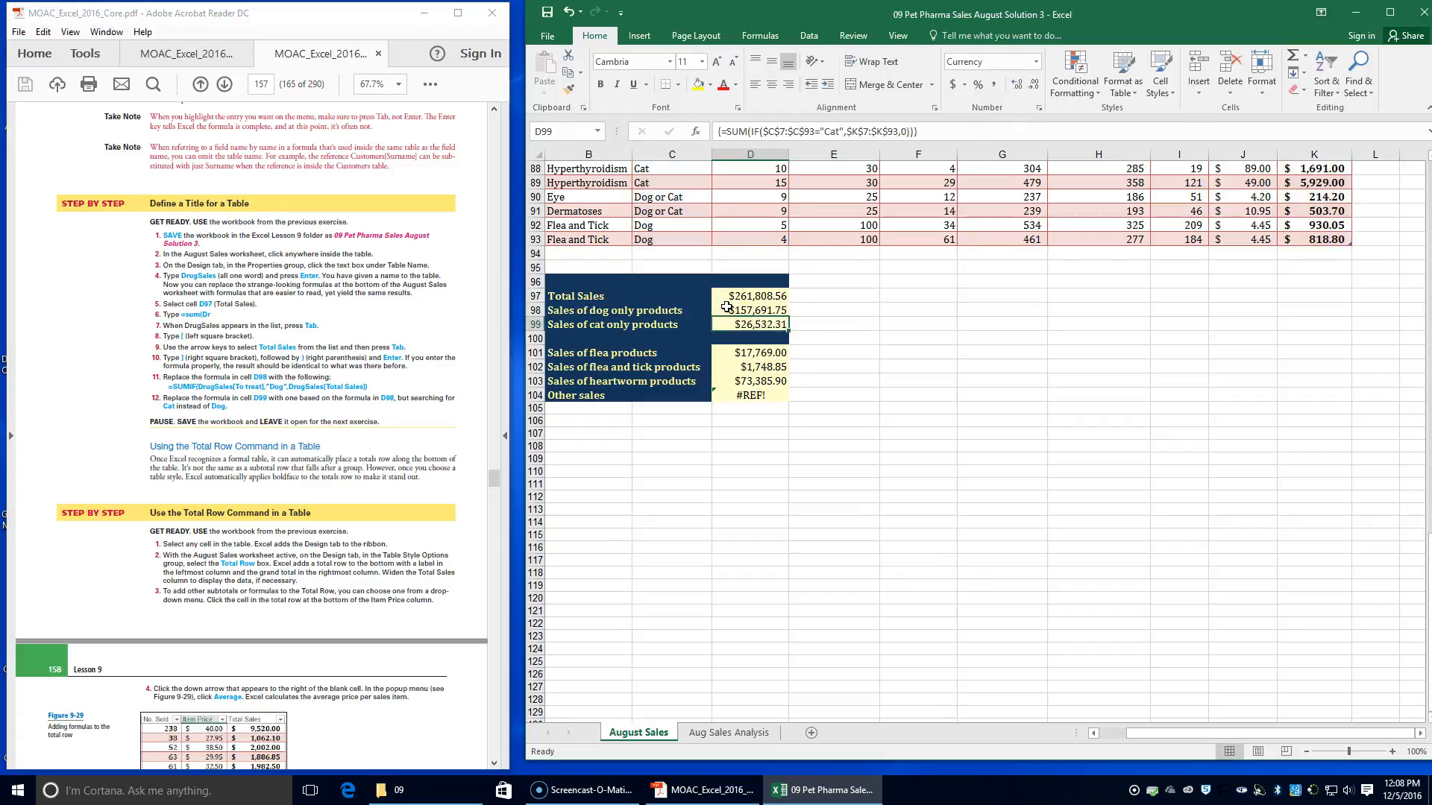
Review the D98 formula against the To treat and Total Sales columns of the DrugSales table
left_click(726, 309)
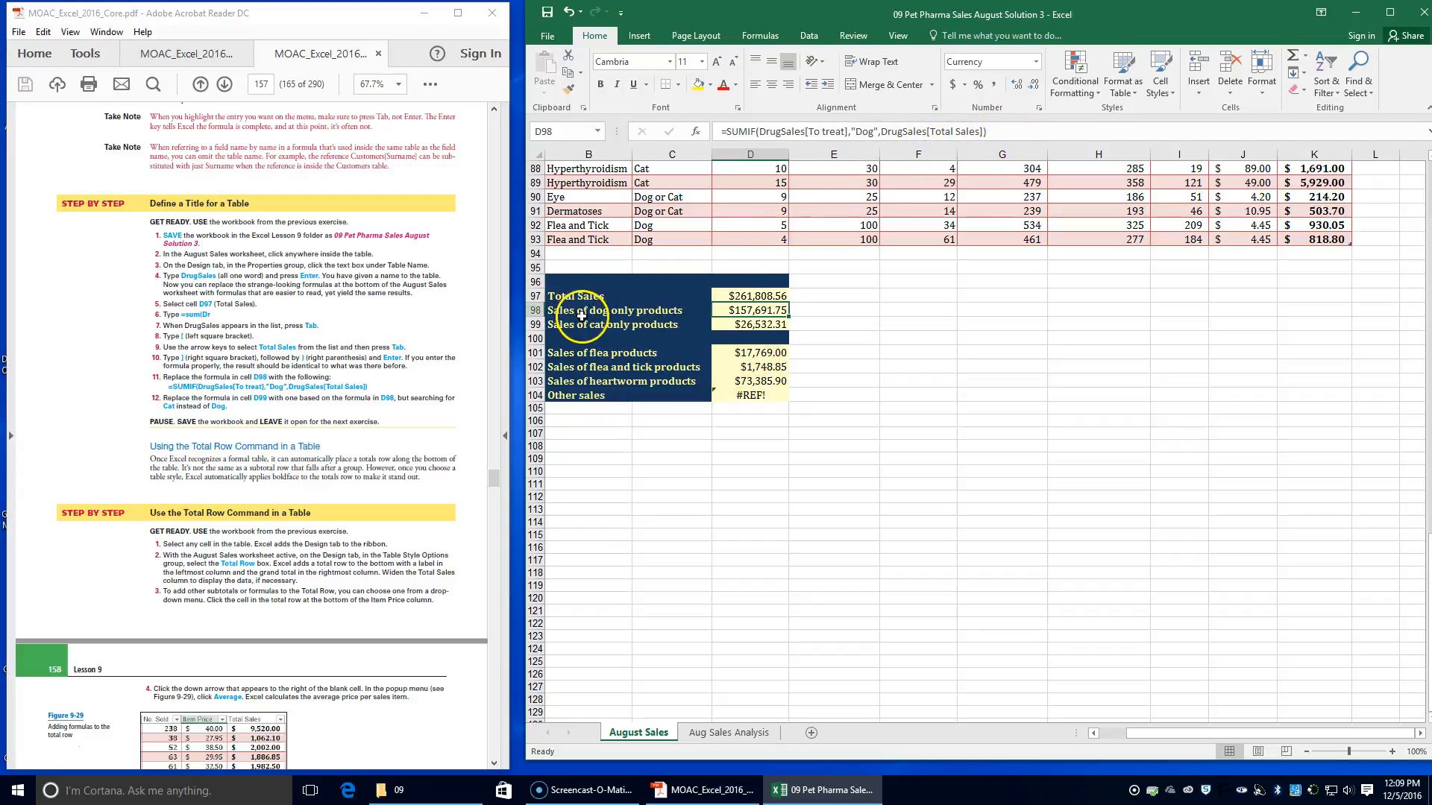
scroll(697, 298, "up", 11)
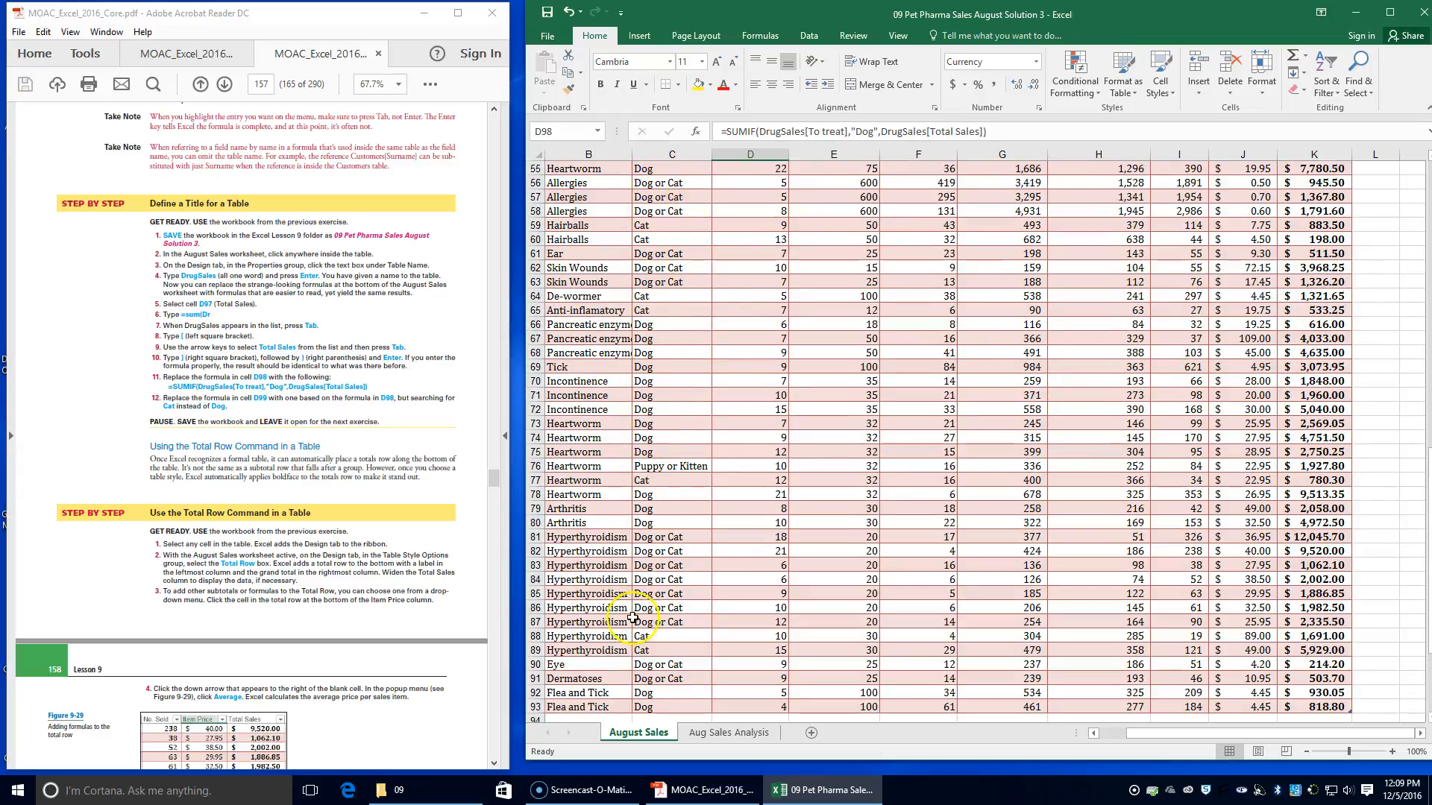
scroll(761, 418, "up", 4)
scroll(760, 419, "up", 14)
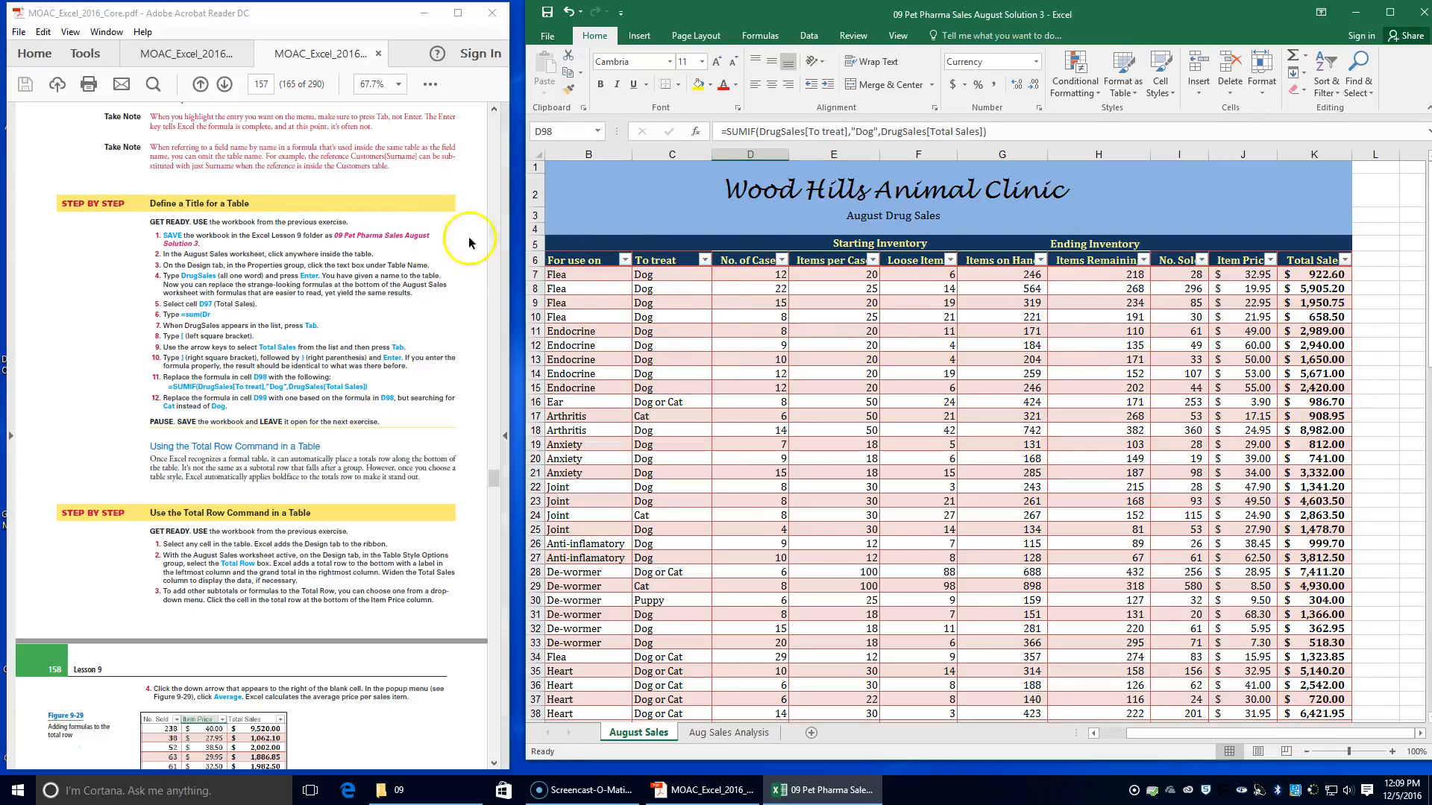
scroll(702, 465, "down", 20)
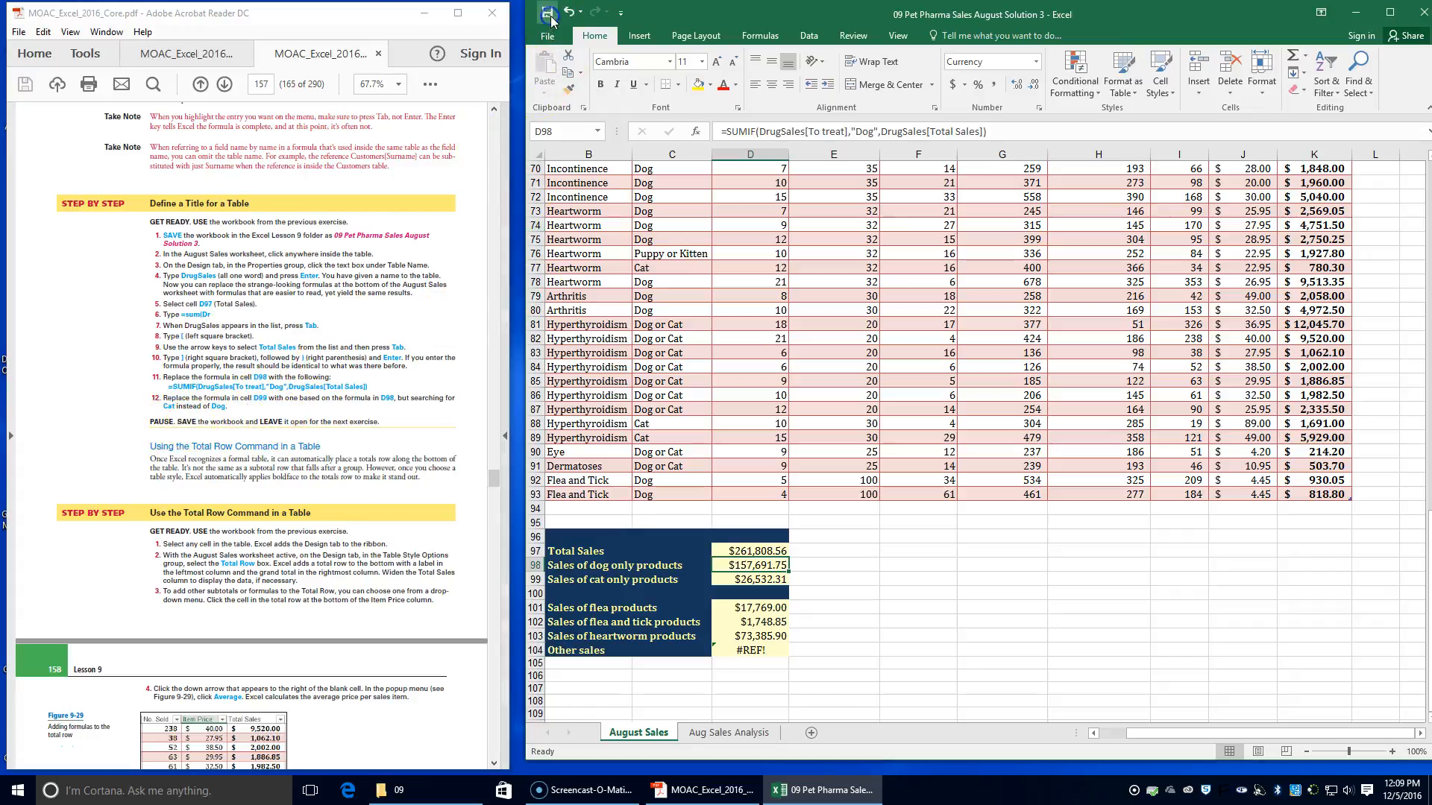
Add a total row to the DrugSales table and widen the Total Sales column to fit its contents
scroll(217, 527, "down", 3)
scroll(217, 527, "down", 1)
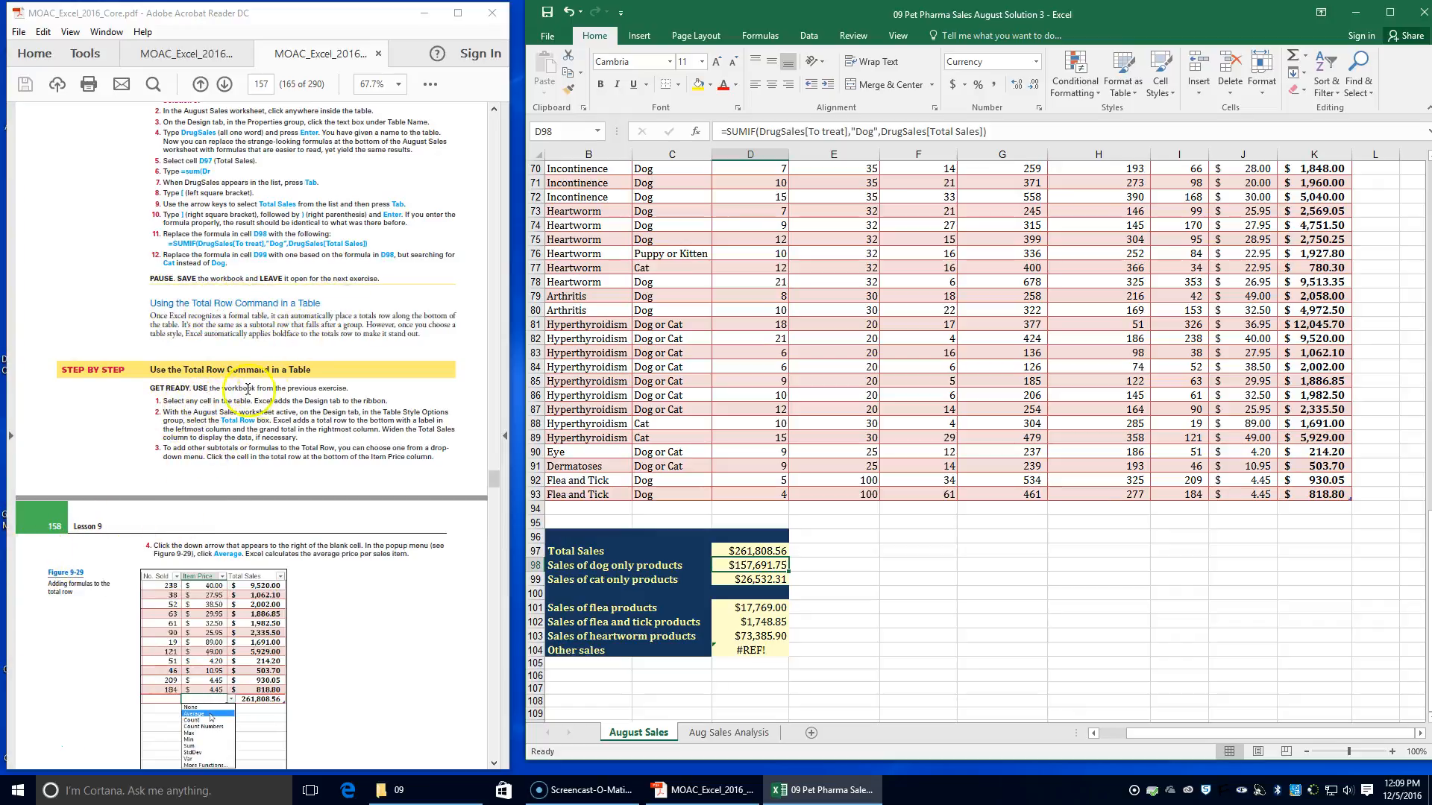
left_click(991, 254)
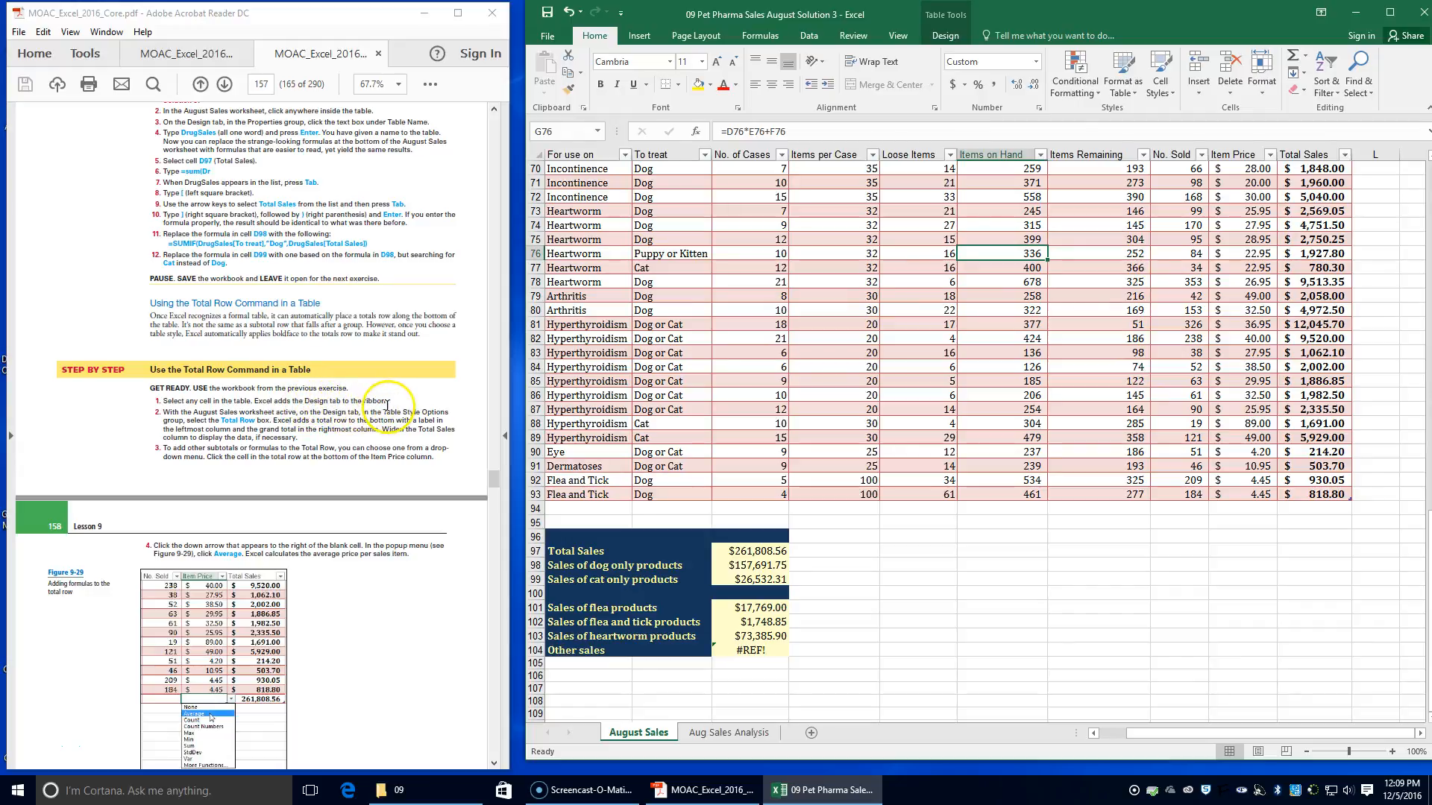
left_click(955, 36)
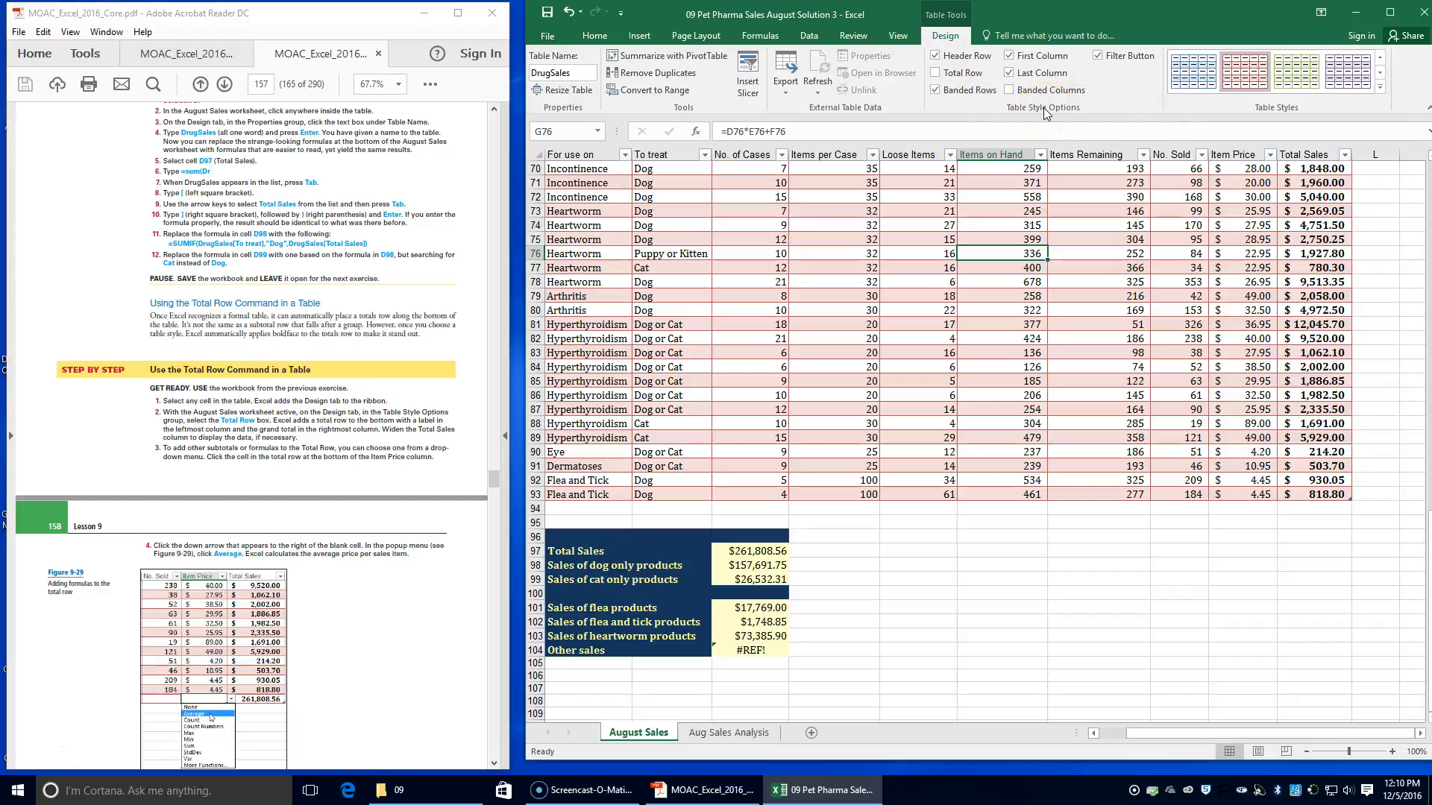
left_click(965, 75)
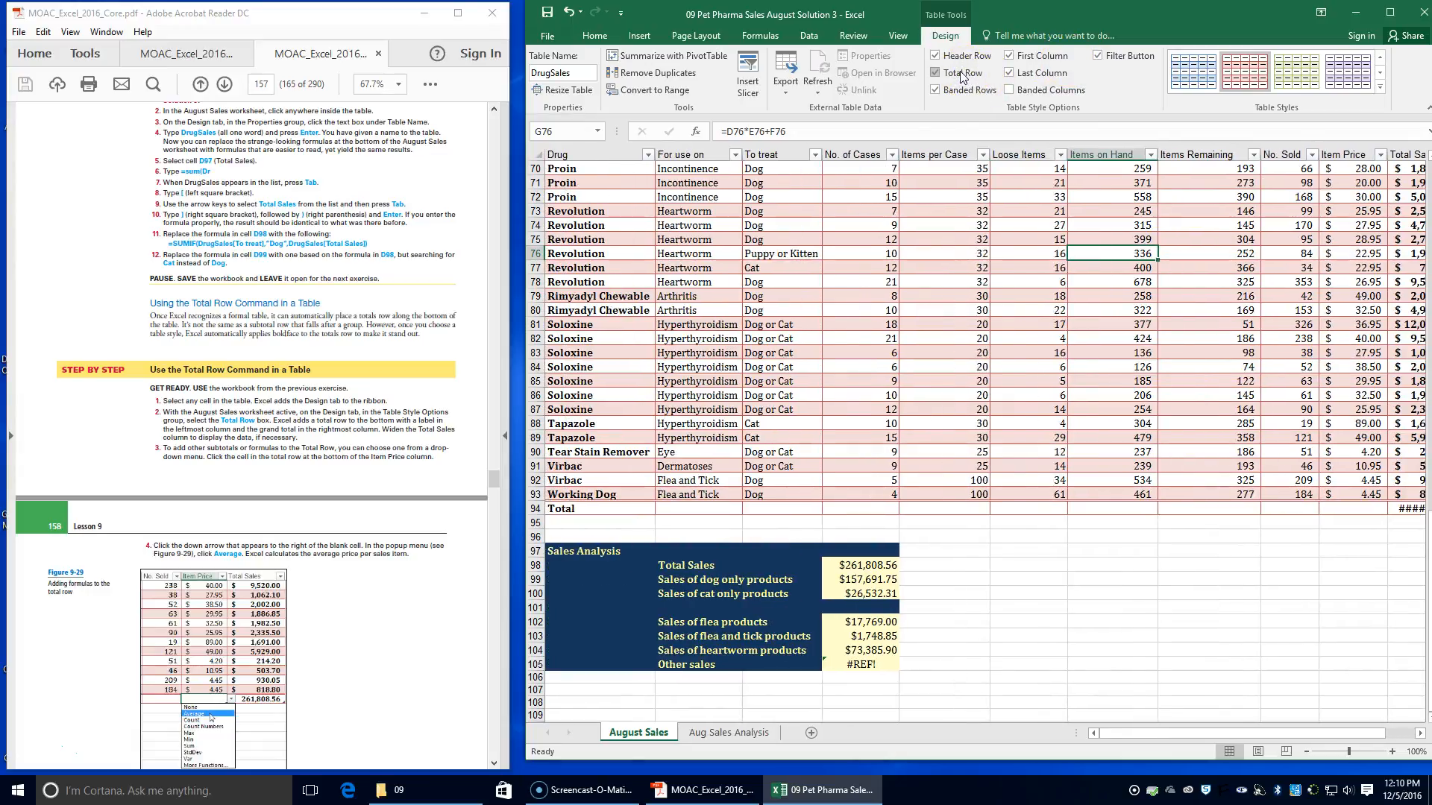
left_click(944, 95)
left_click_drag(1113, 733, 1135, 731)
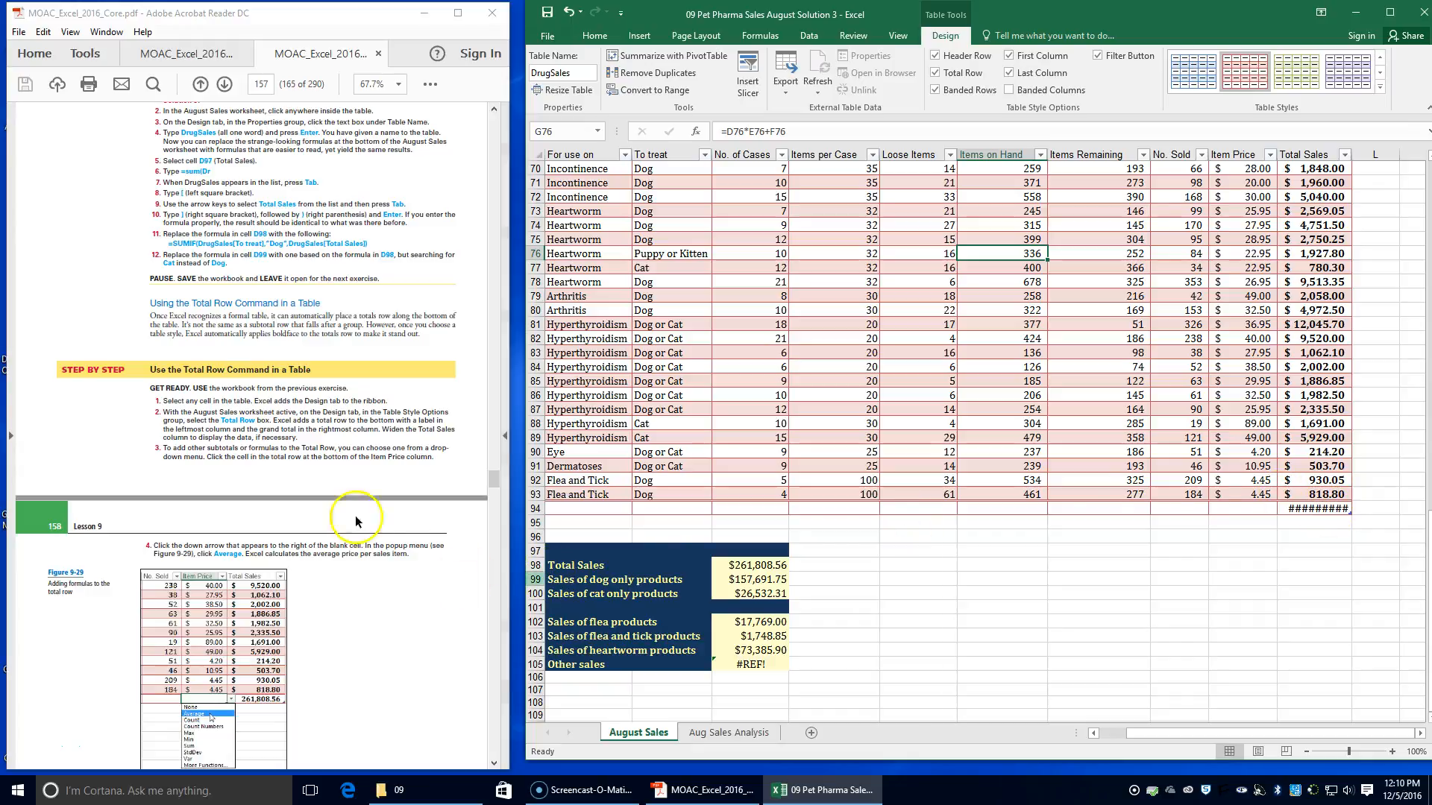
double_click(1351, 151)
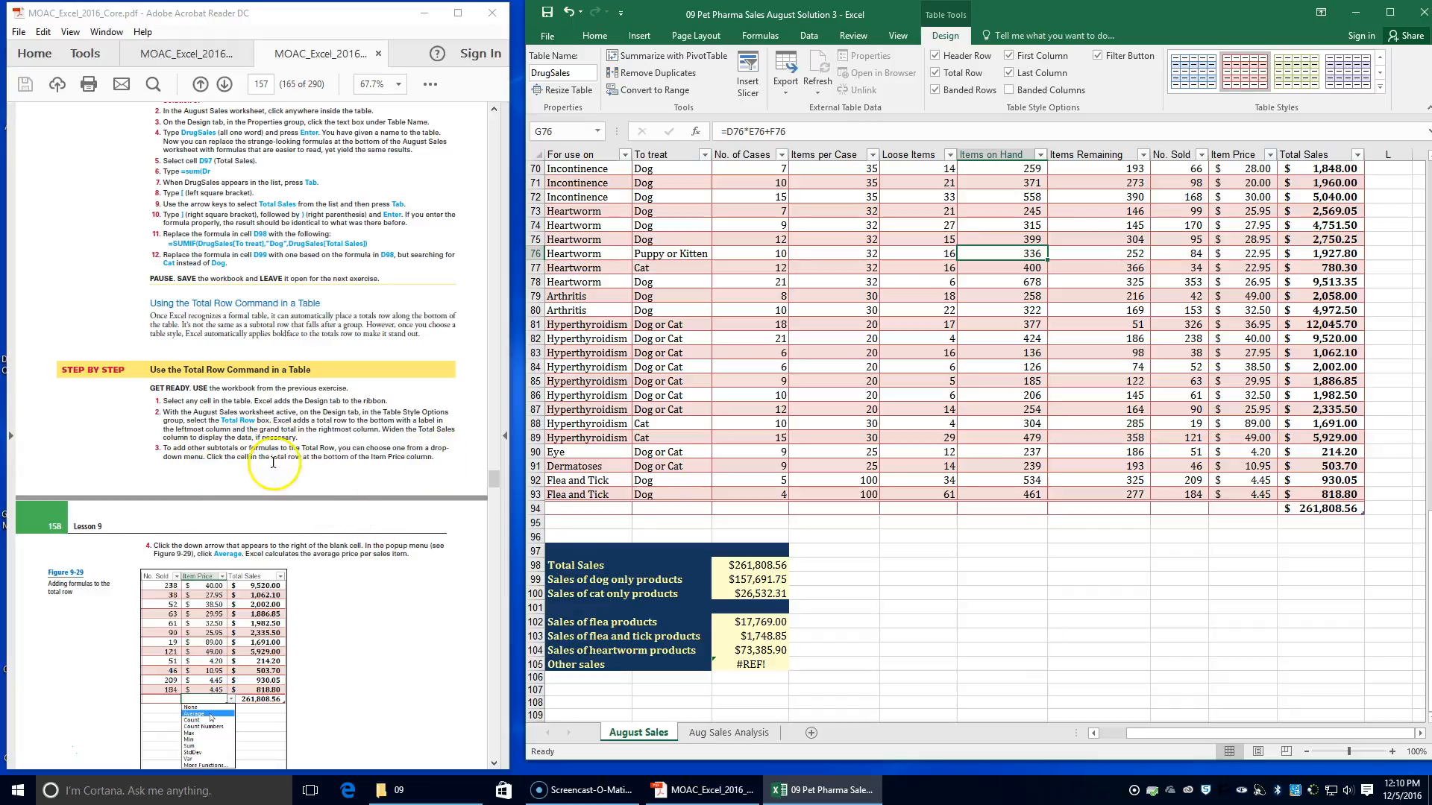
Set the total row cell of the Item Price column to the Average function
key("XF86AudioLowerVolume")
key("XF86AudioRaiseVolume")
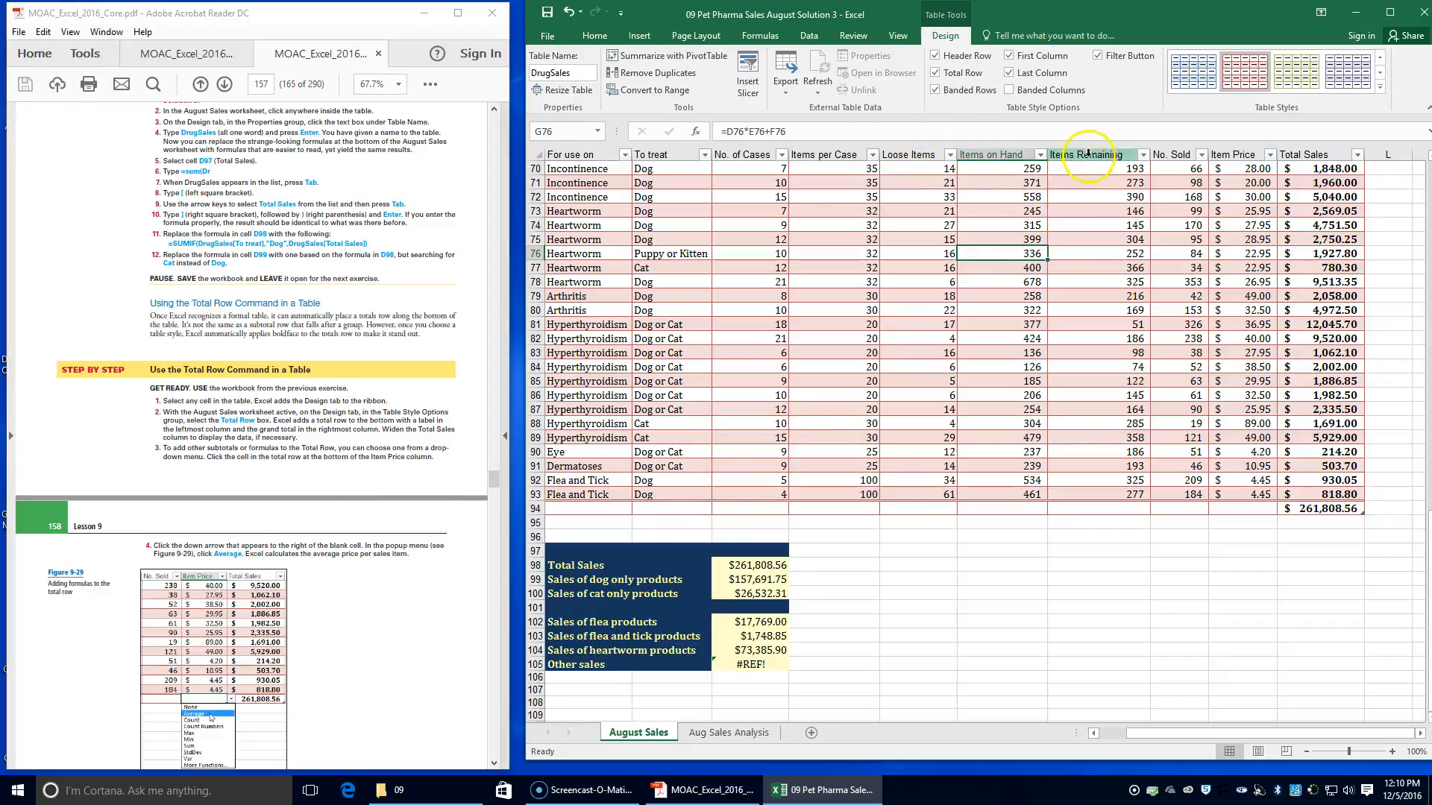
left_click(1250, 510)
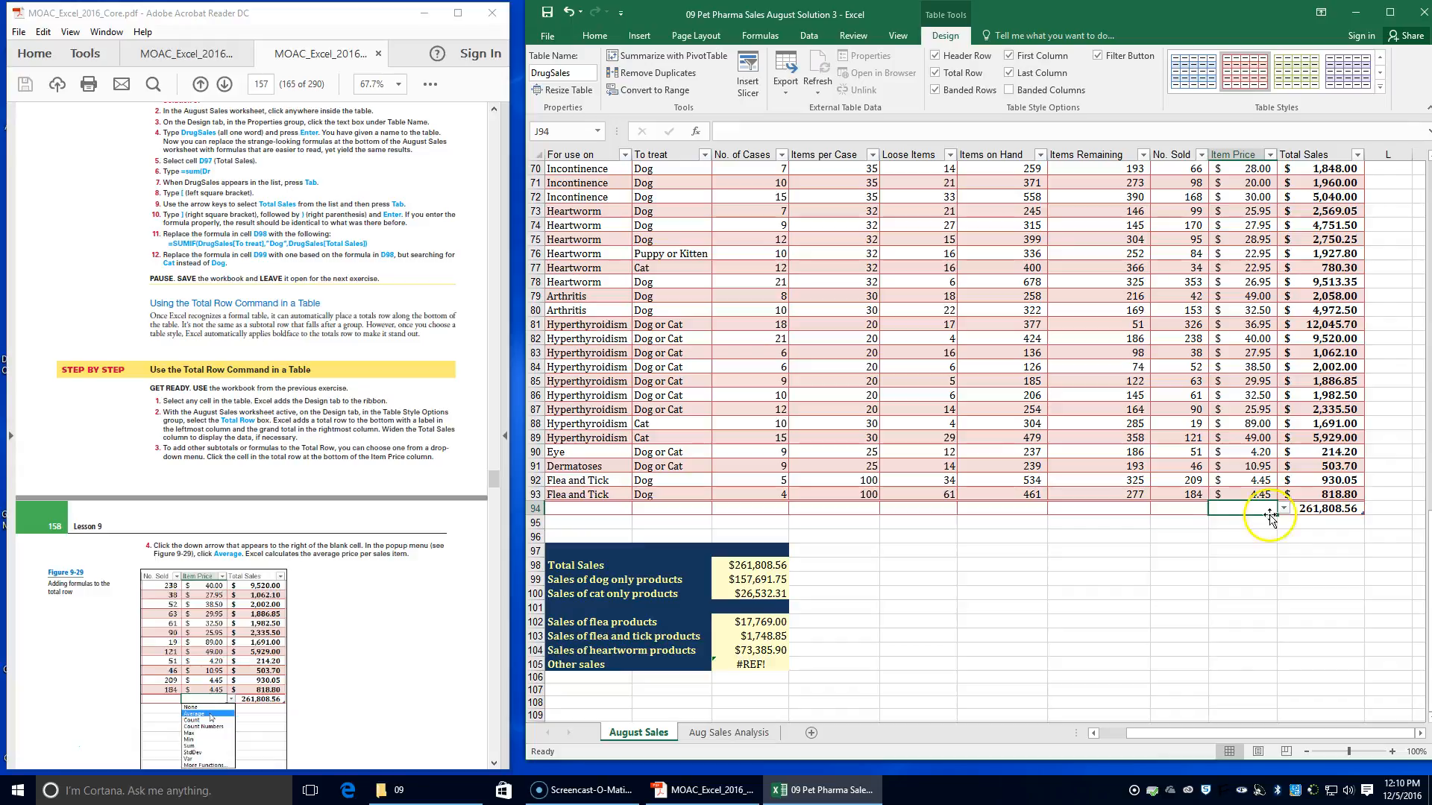
left_click(1283, 508)
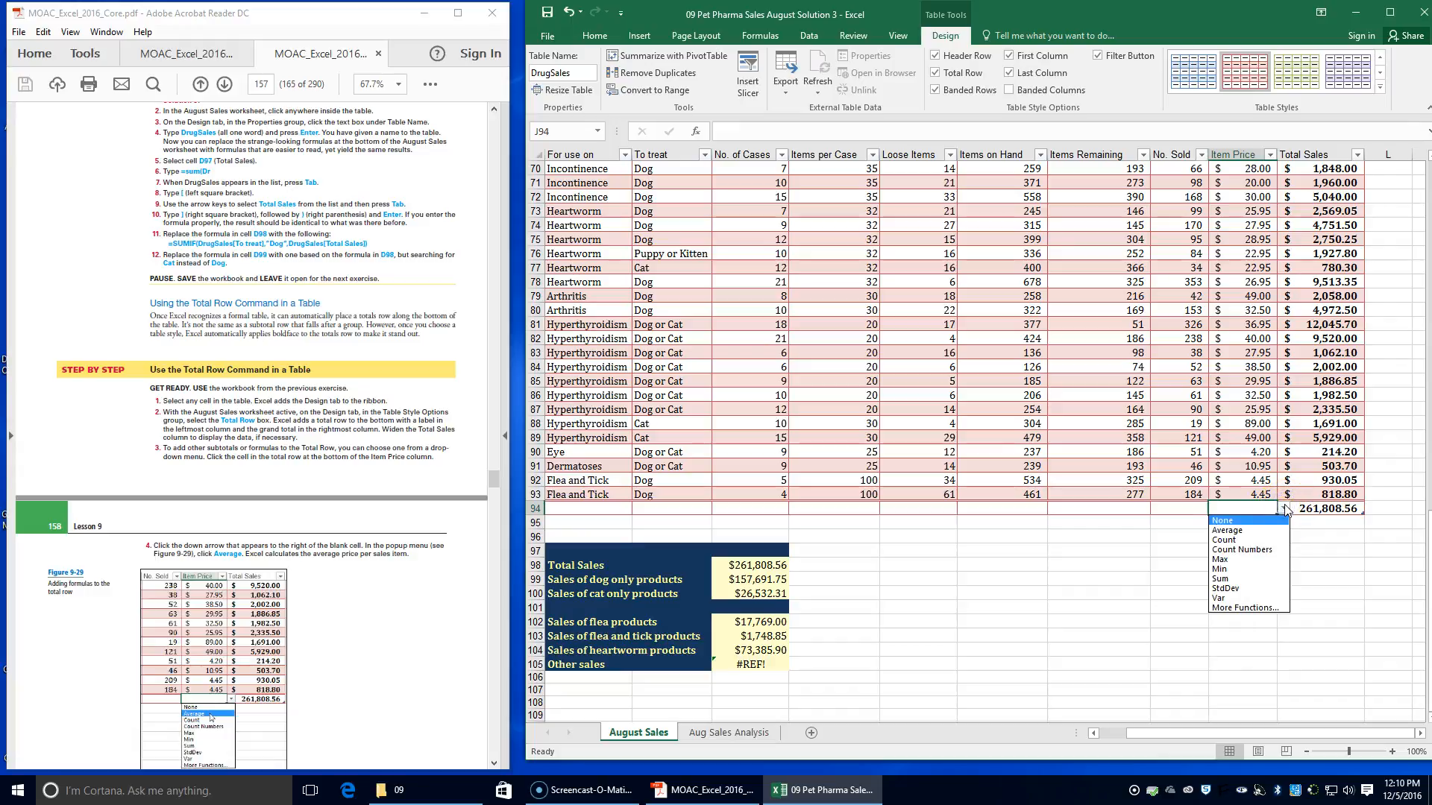
left_click(1250, 530)
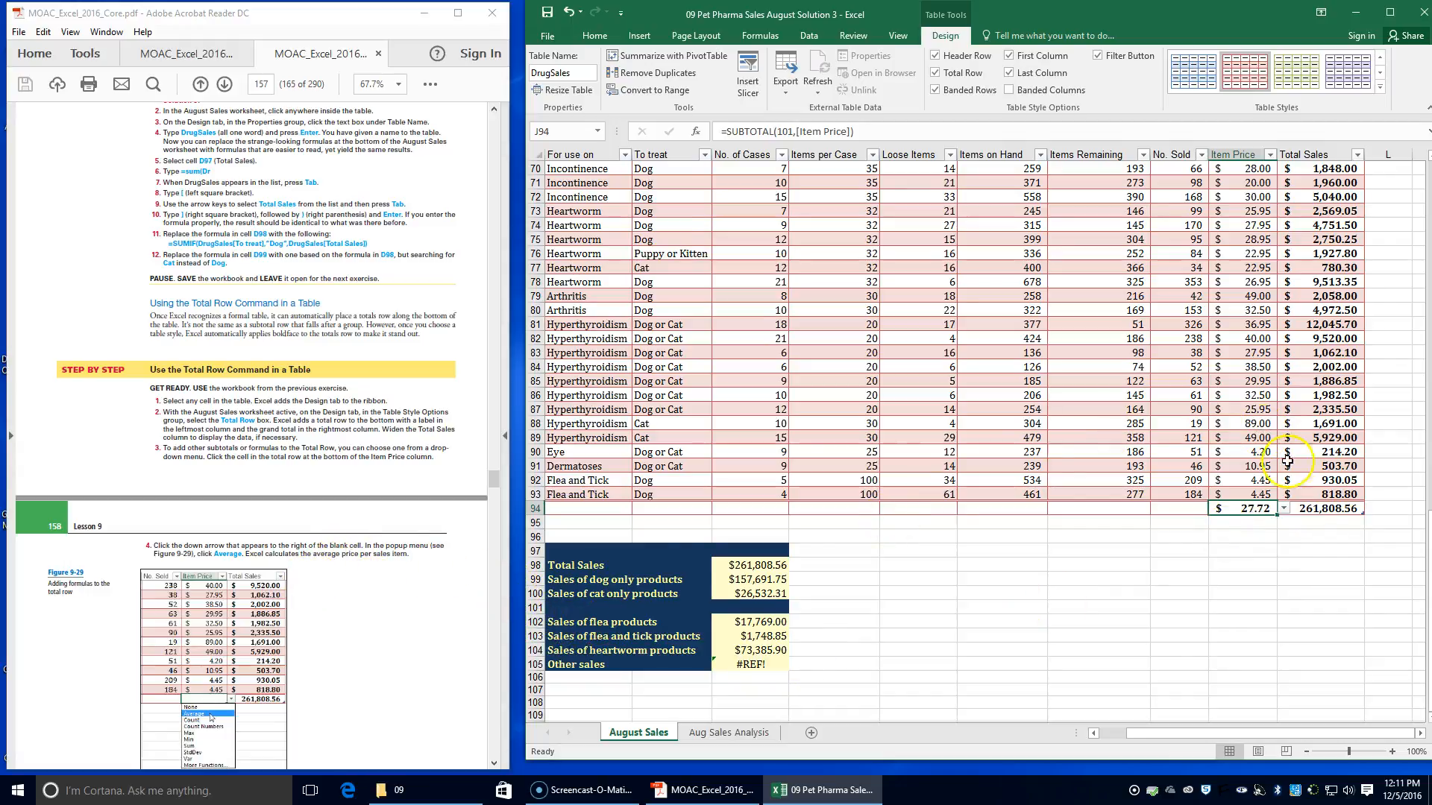
Try the Max function in the Item Price column's total row cell, and set it back to Average
scroll(356, 602, "down", 3)
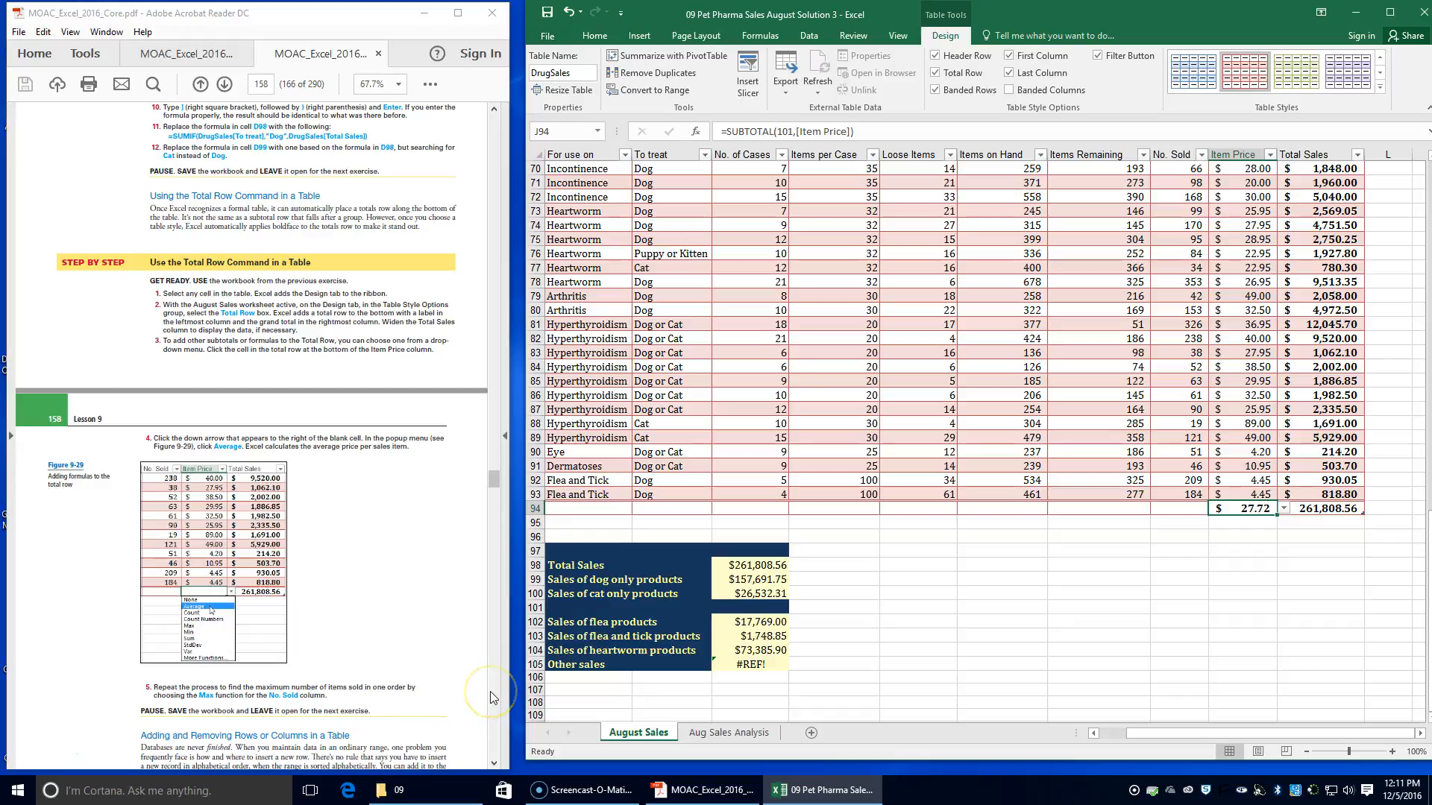
left_click(1284, 509)
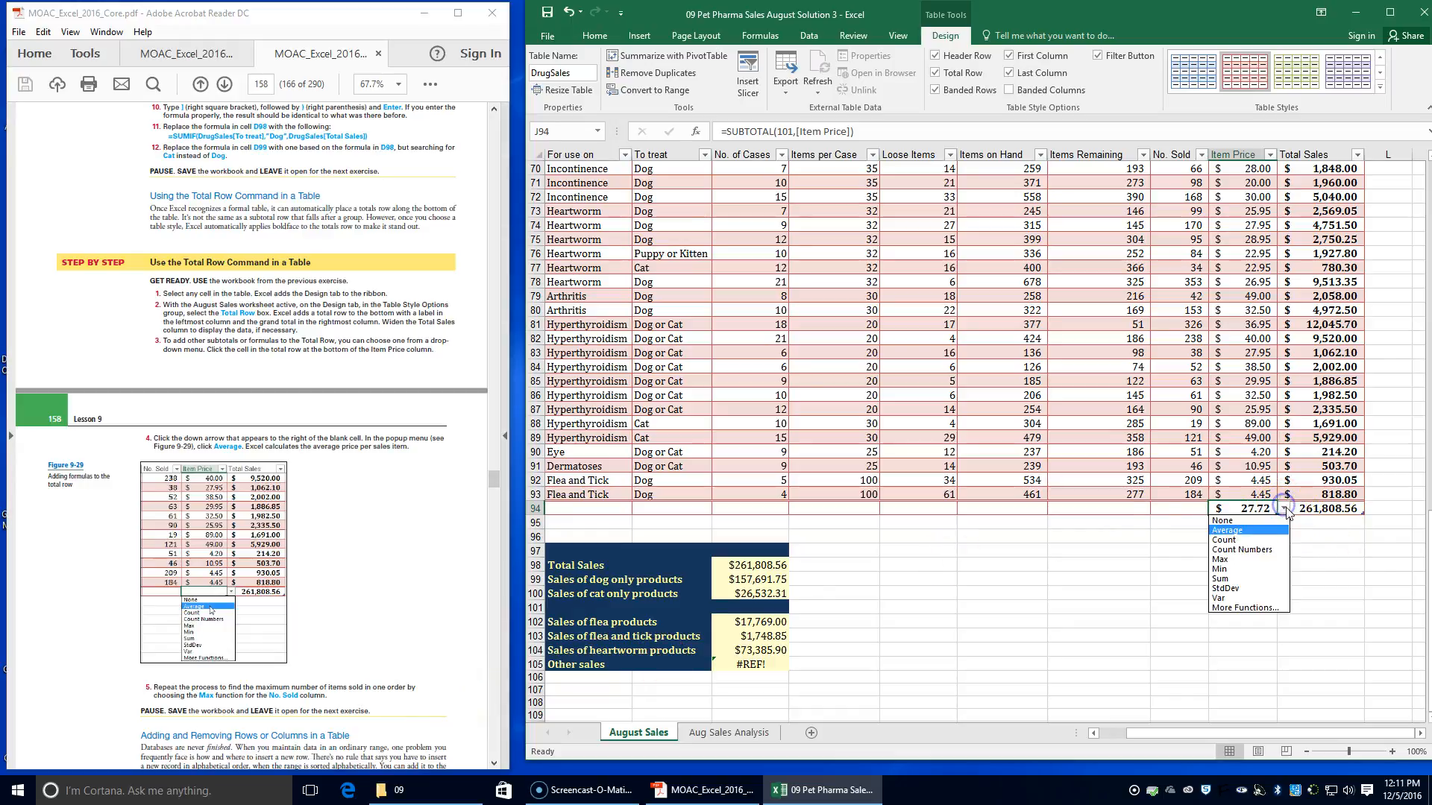
left_click(1257, 560)
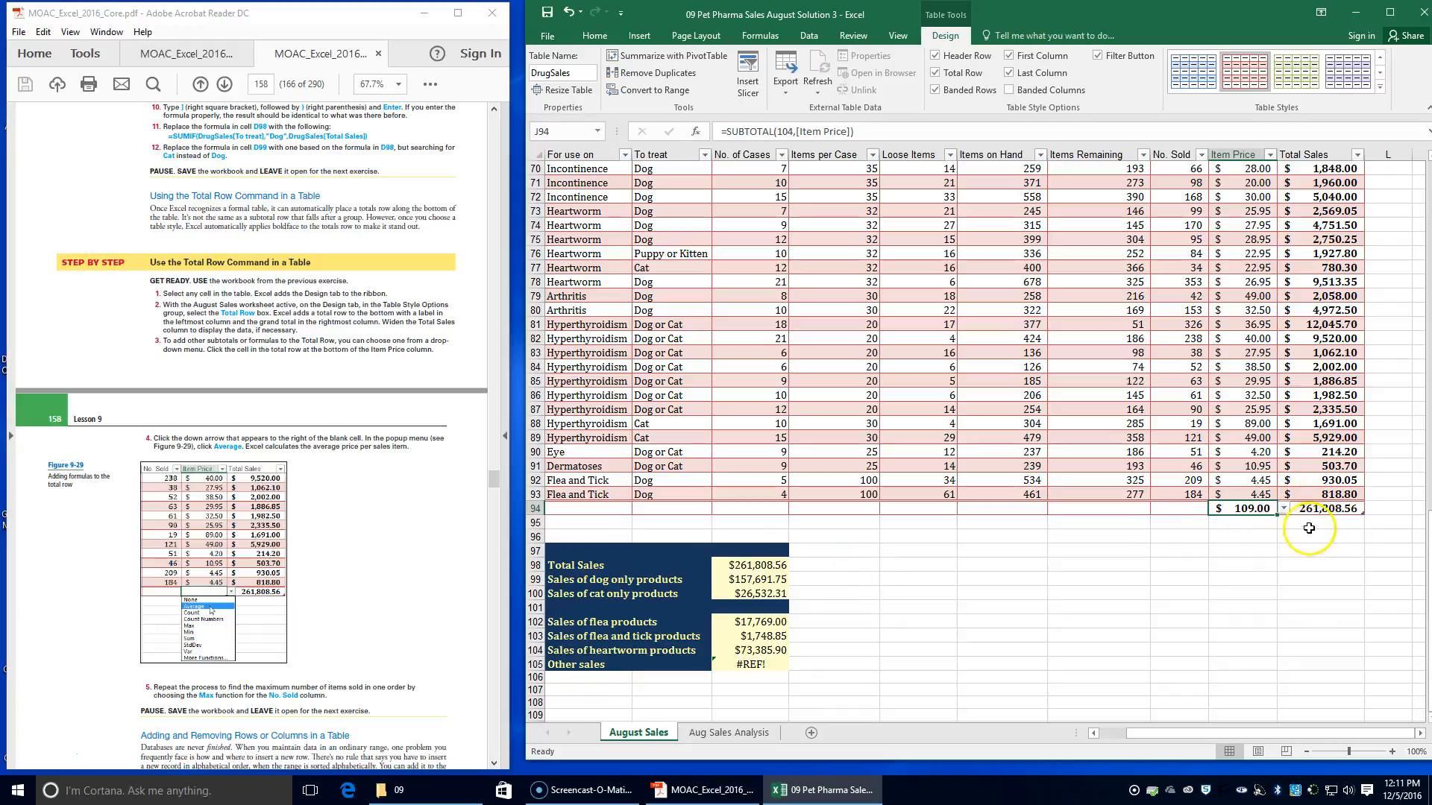
left_click(1283, 508)
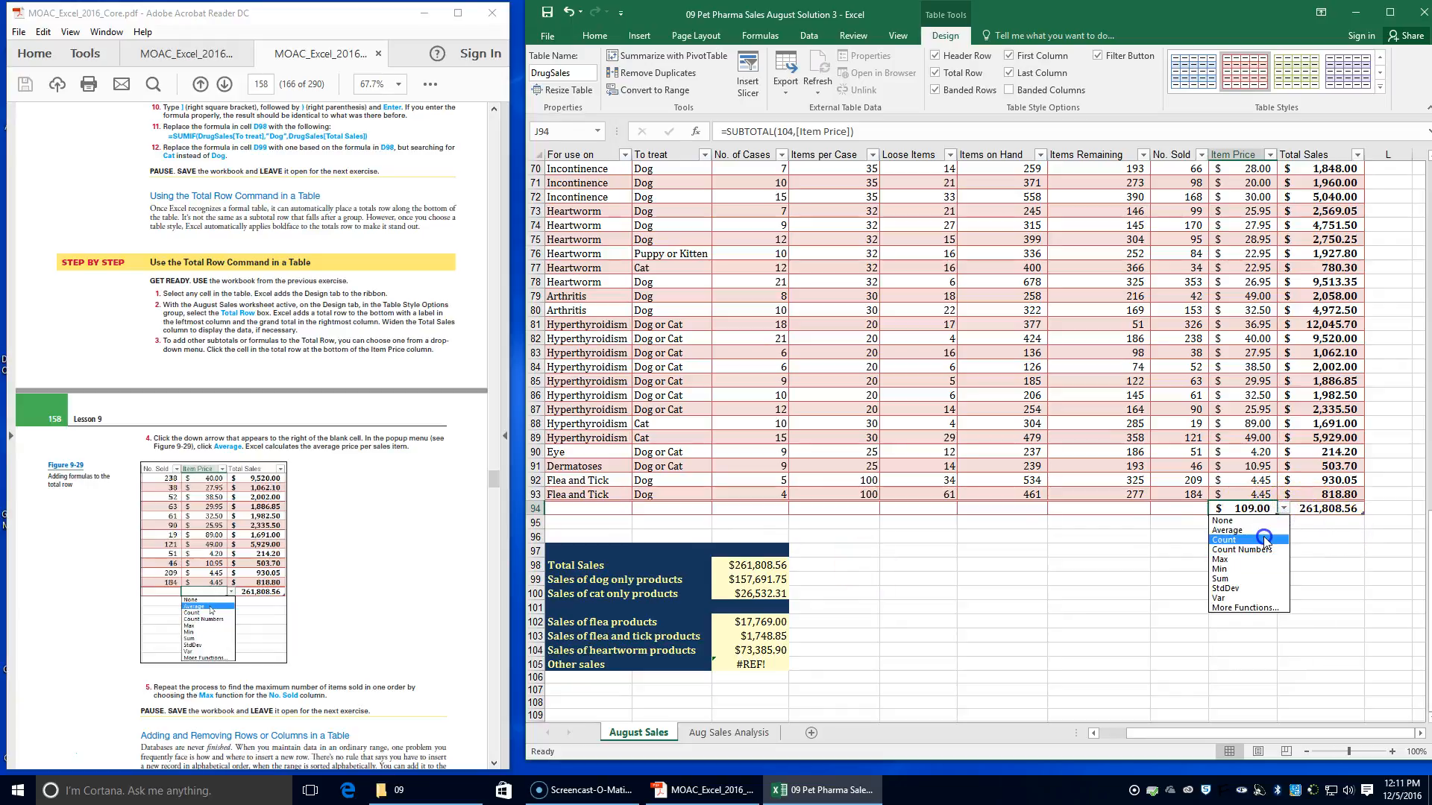
left_click(1260, 532)
Set the total row cell of the No. Sold column to the Min function
left_click(1177, 508)
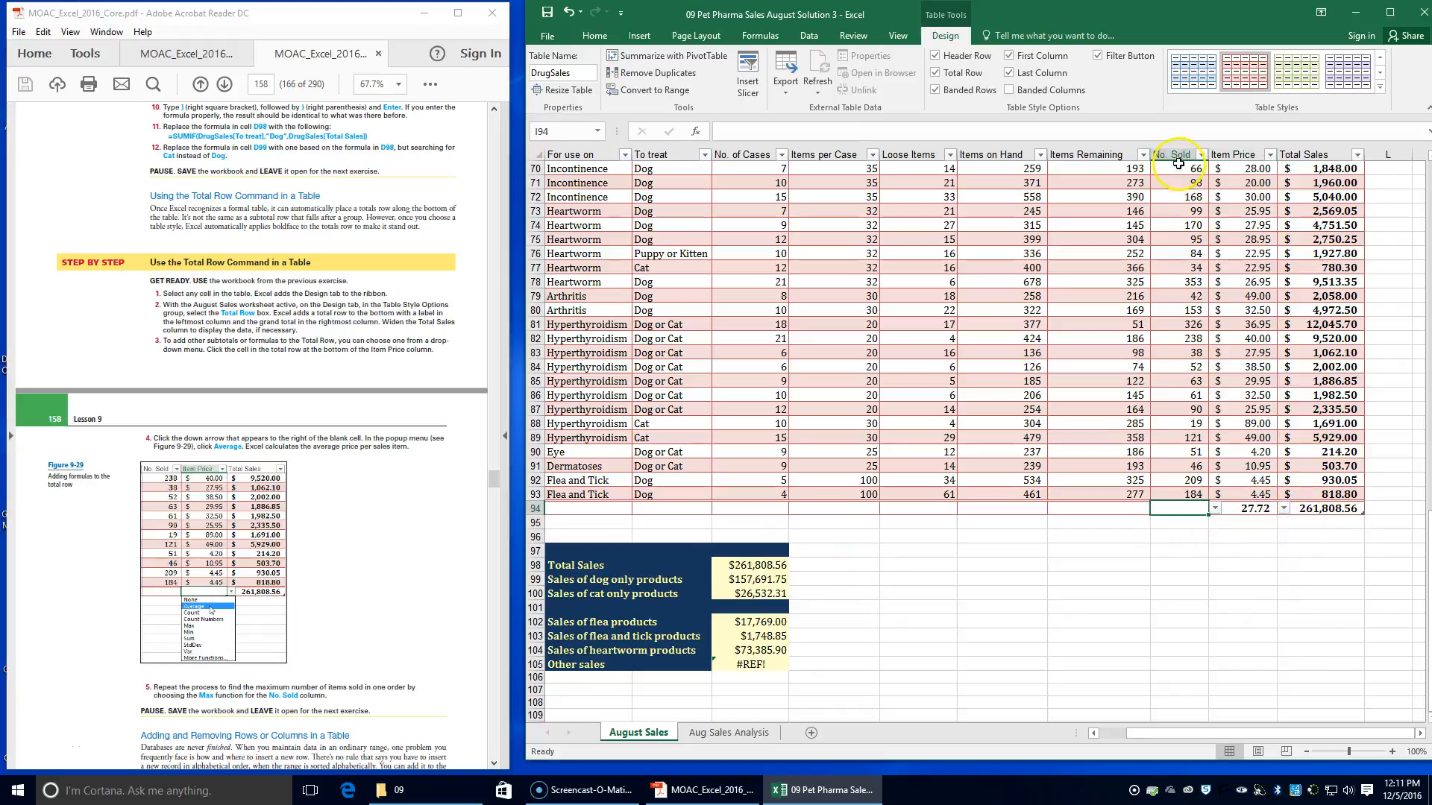
left_click(1215, 508)
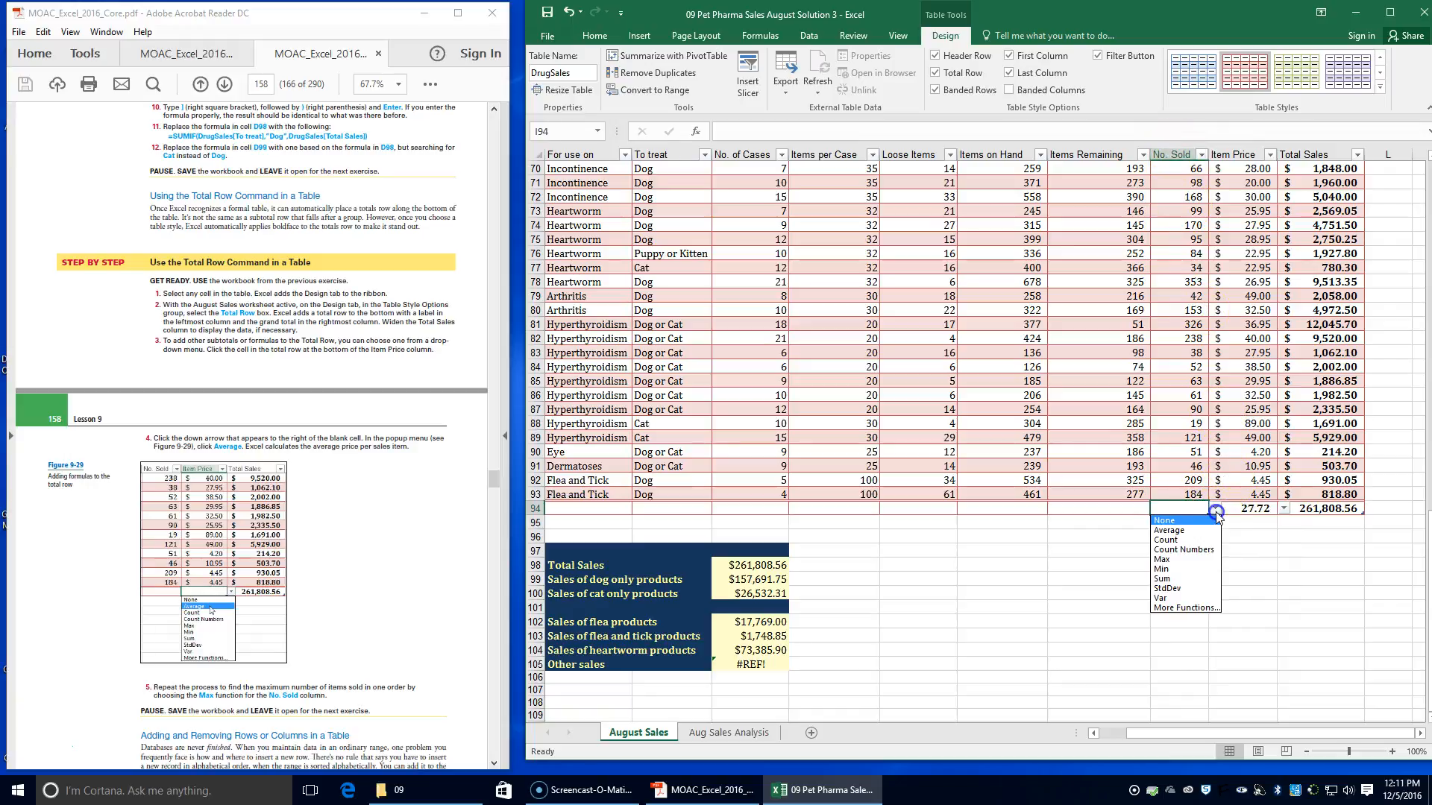
left_click(1190, 560)
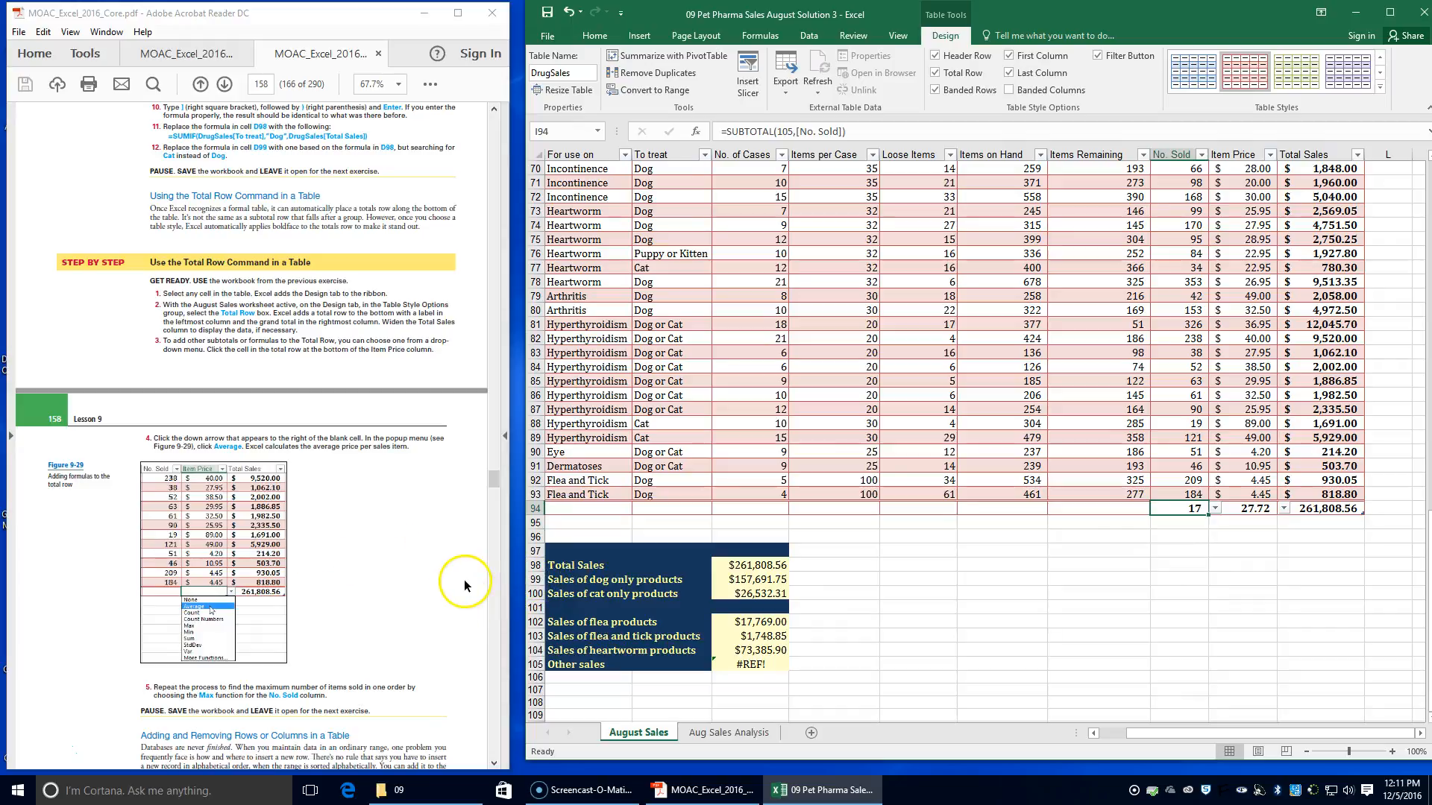
Save the workbook, and save a copy in the Lesson 9 folder as 09 Pet Pharma Sales August Solution 4
left_click(544, 13)
scroll(351, 373, "down", 5)
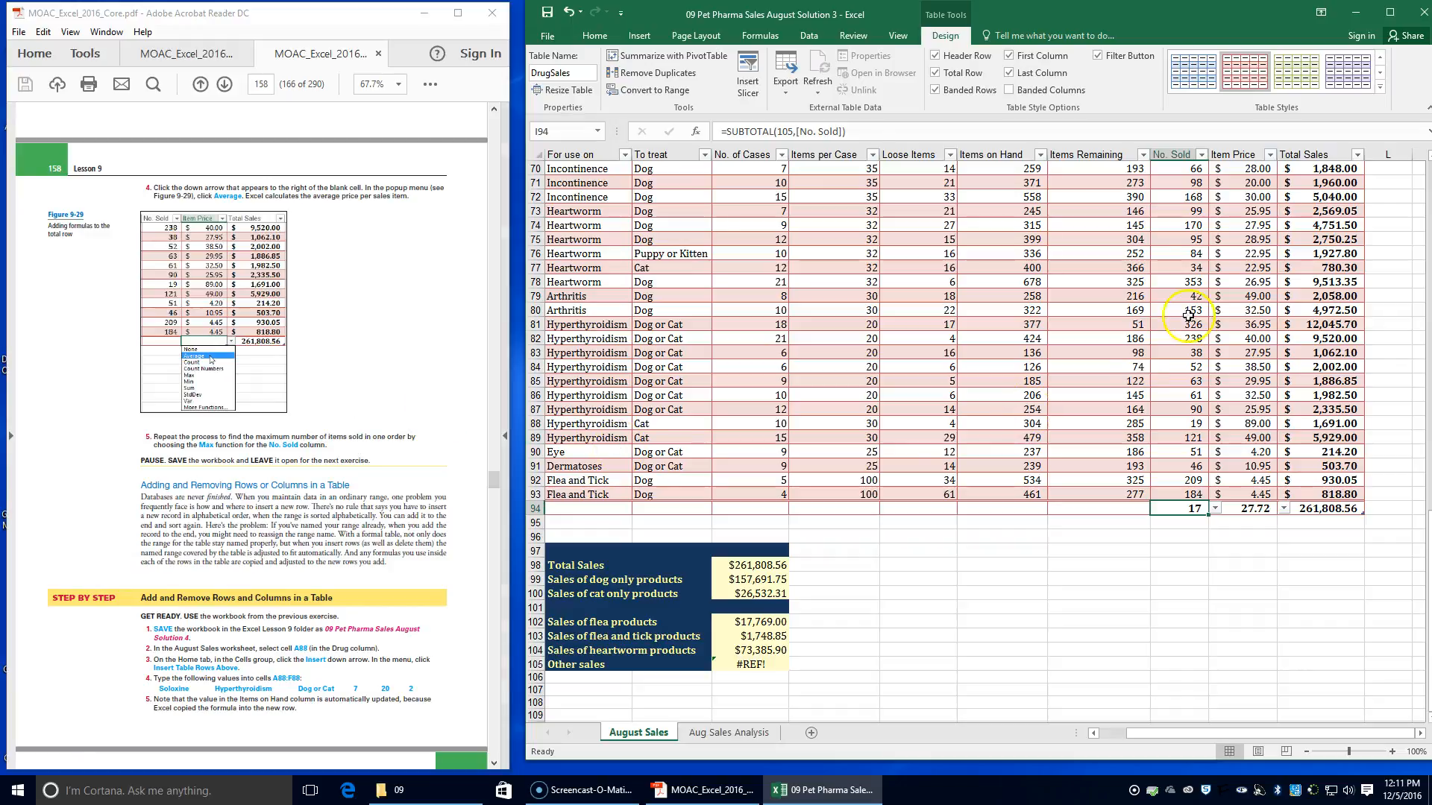
left_click(550, 36)
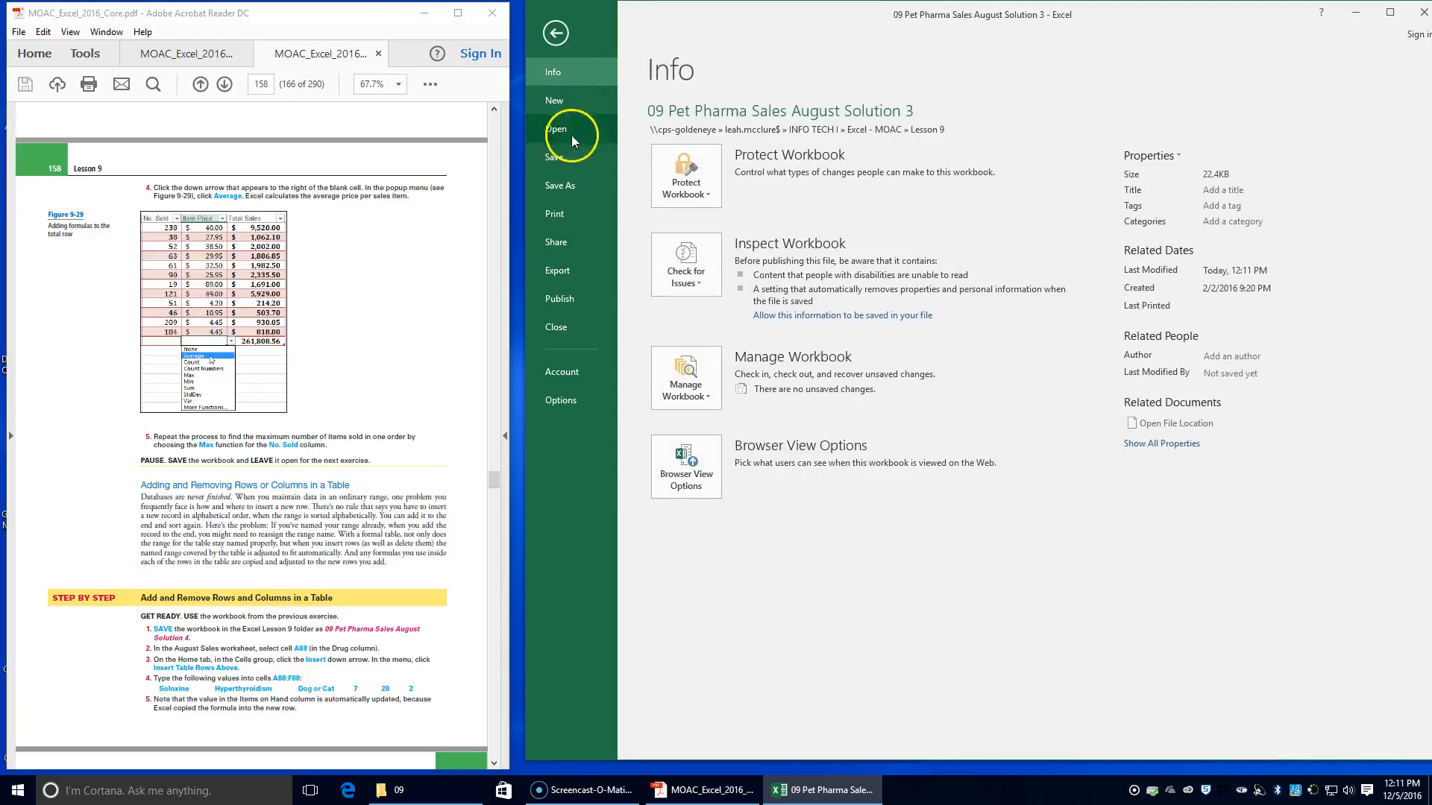
left_click(559, 185)
left_click(1007, 140)
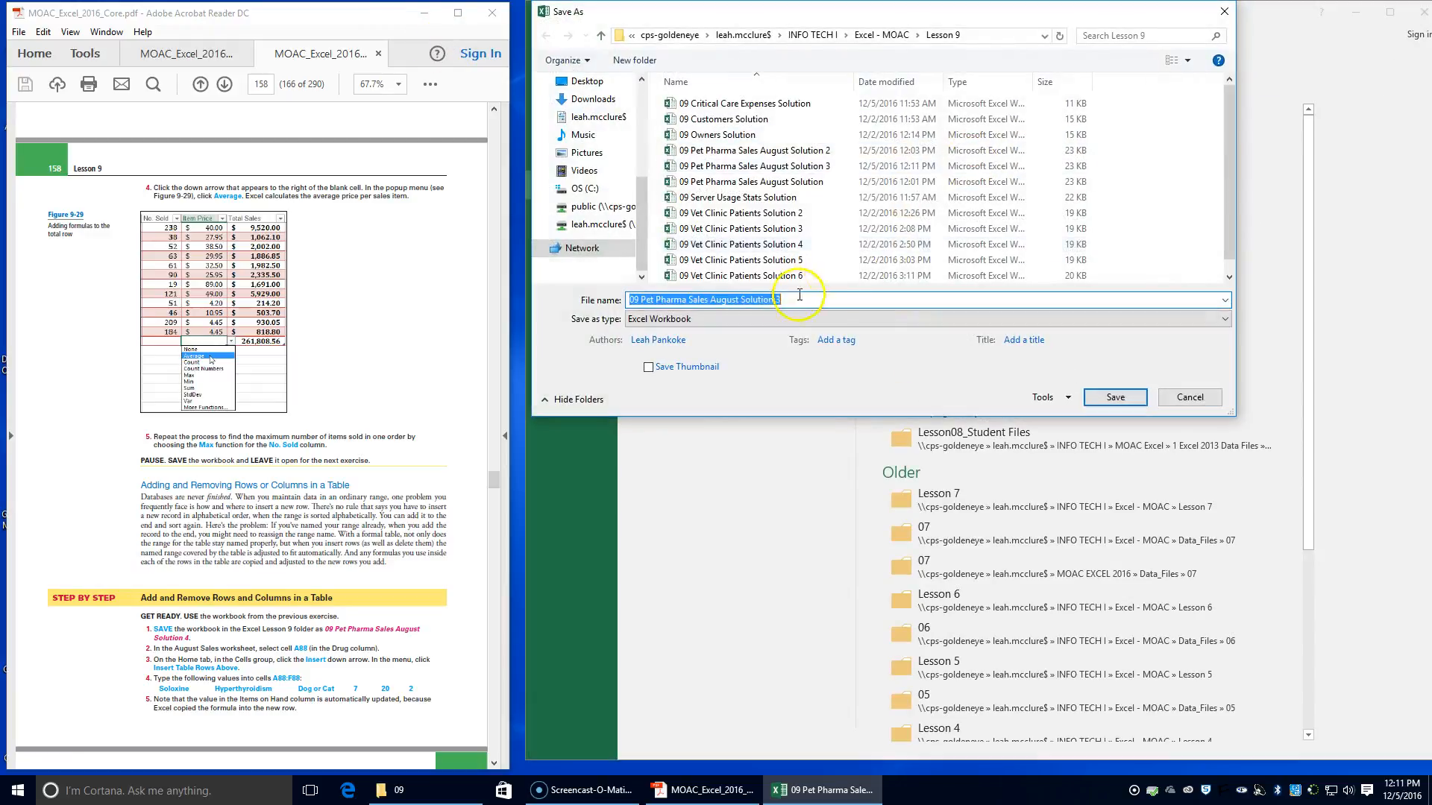
key("BackSpace")
type("4")
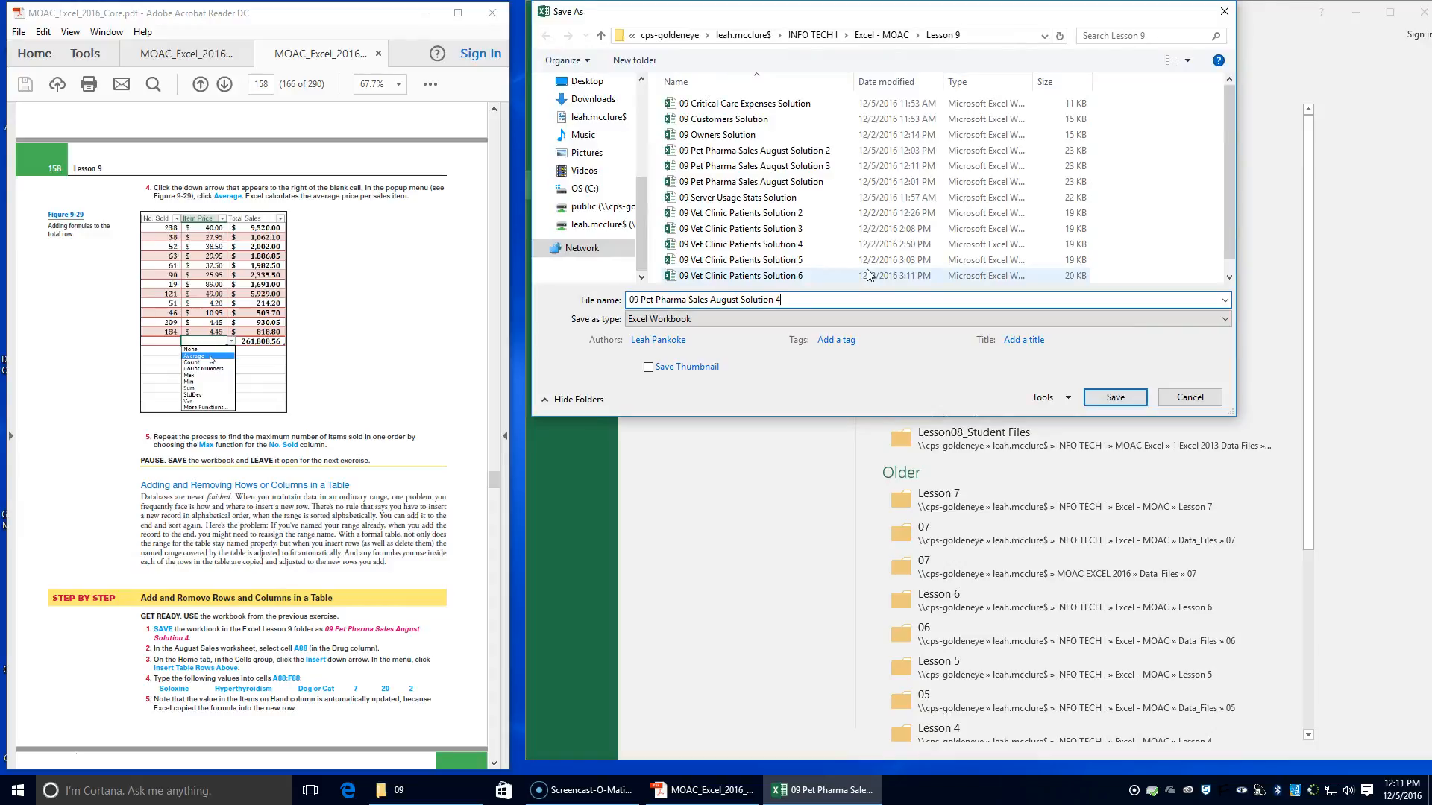
key("Return")
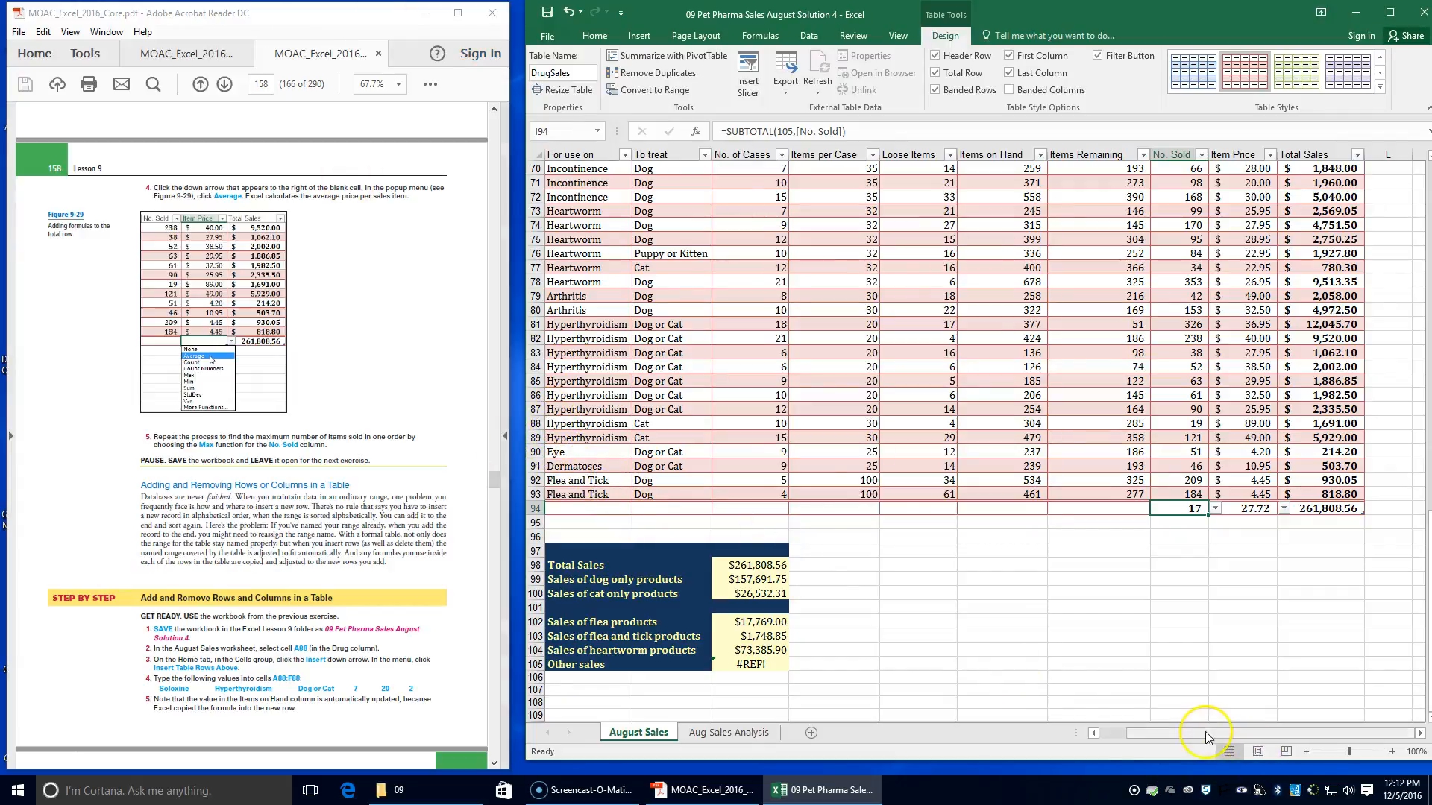
Insert a table row above the first Tapazole record at cell A88 on the August Sales sheet
left_click_drag(1208, 734, 1158, 735)
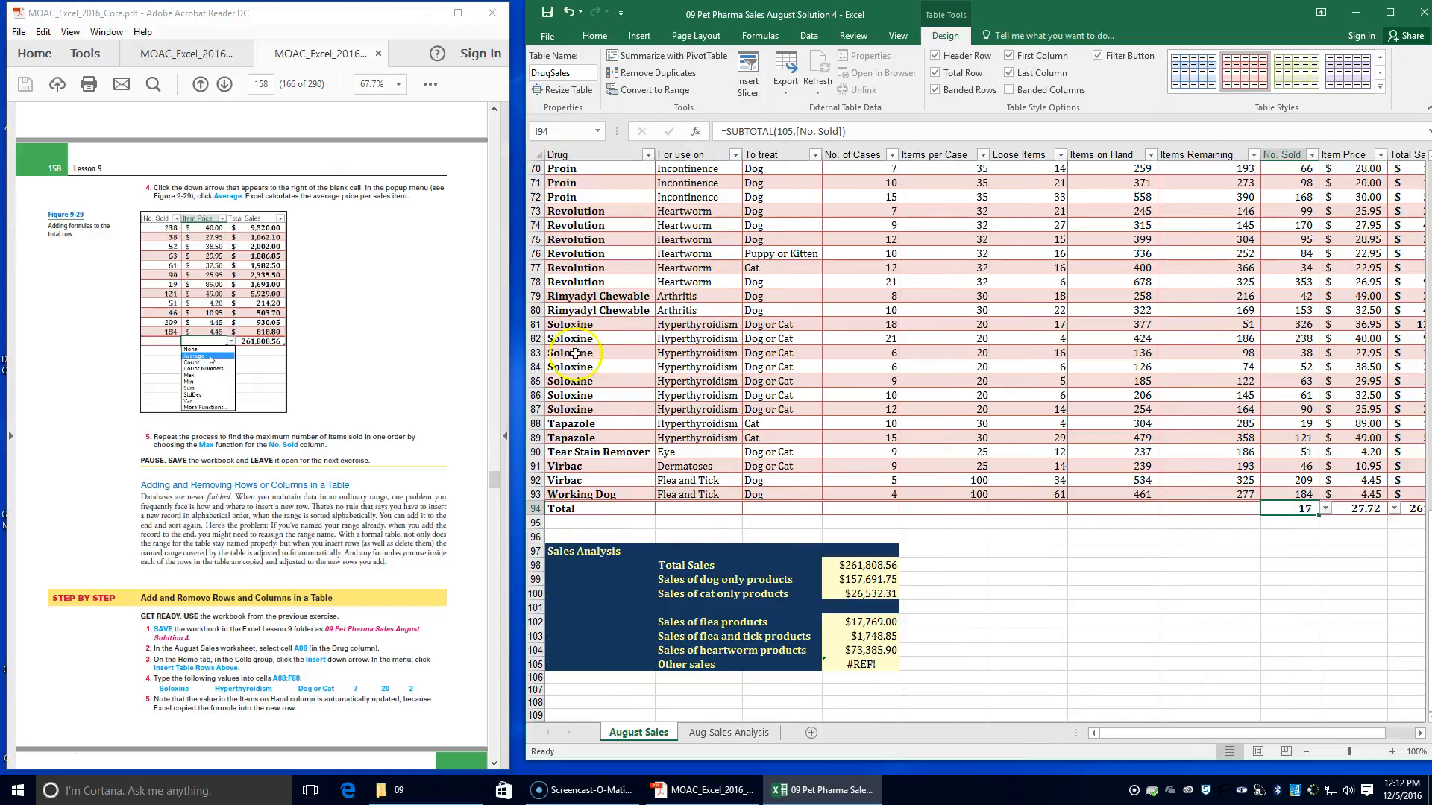
scroll(613, 334, "up", 4)
scroll(613, 334, "up", 15)
scroll(616, 322, "down", 11)
scroll(616, 323, "down", 2)
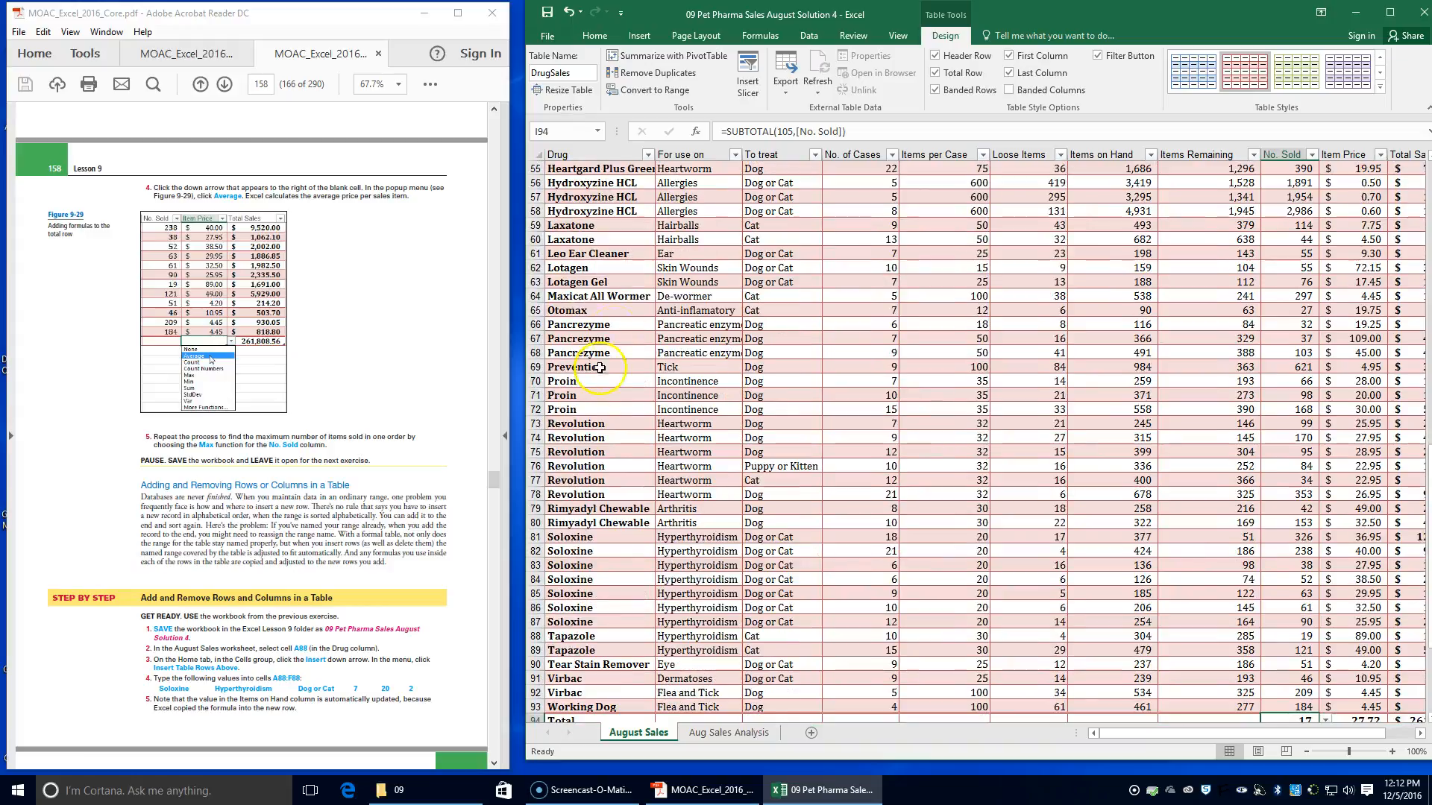
left_click(571, 636)
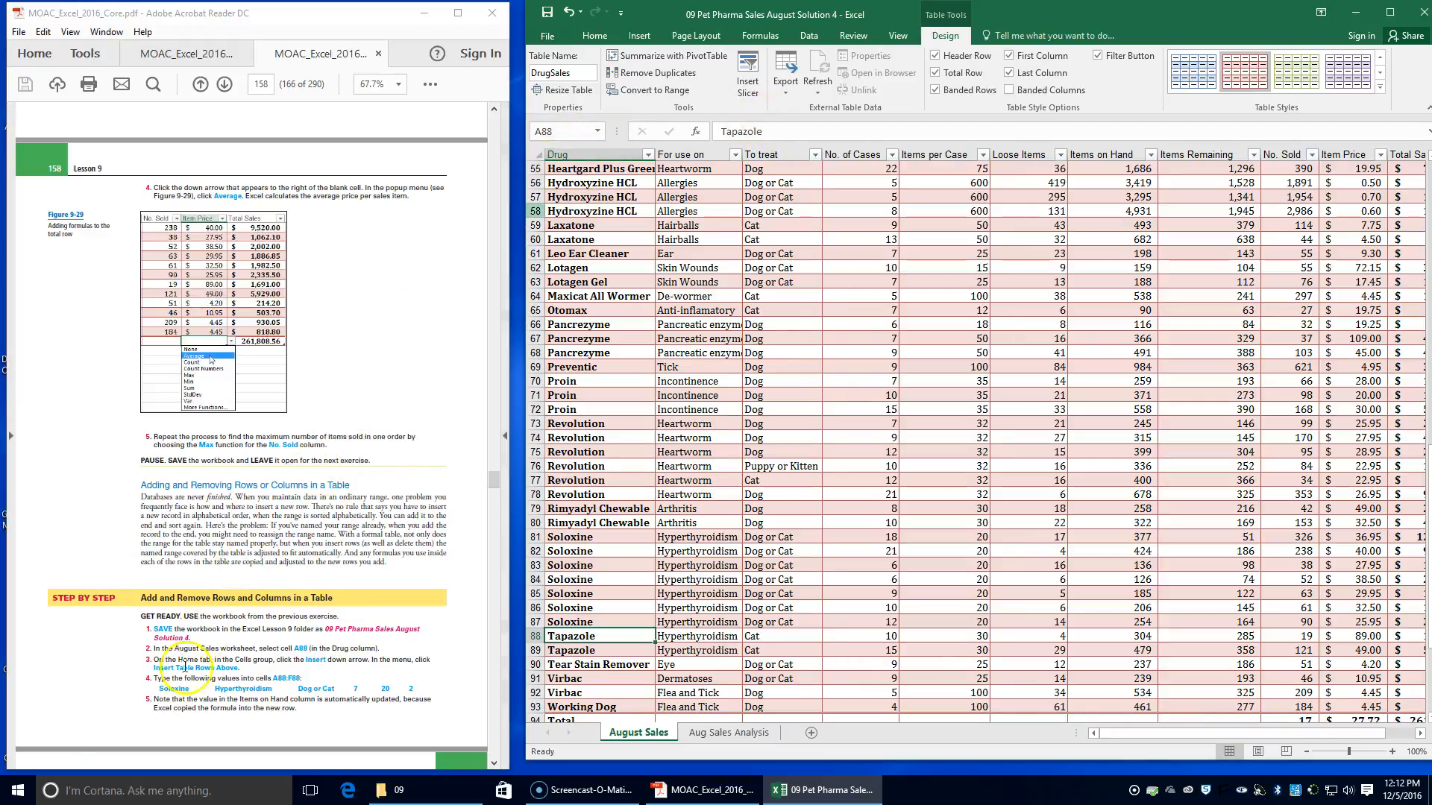
left_click(594, 35)
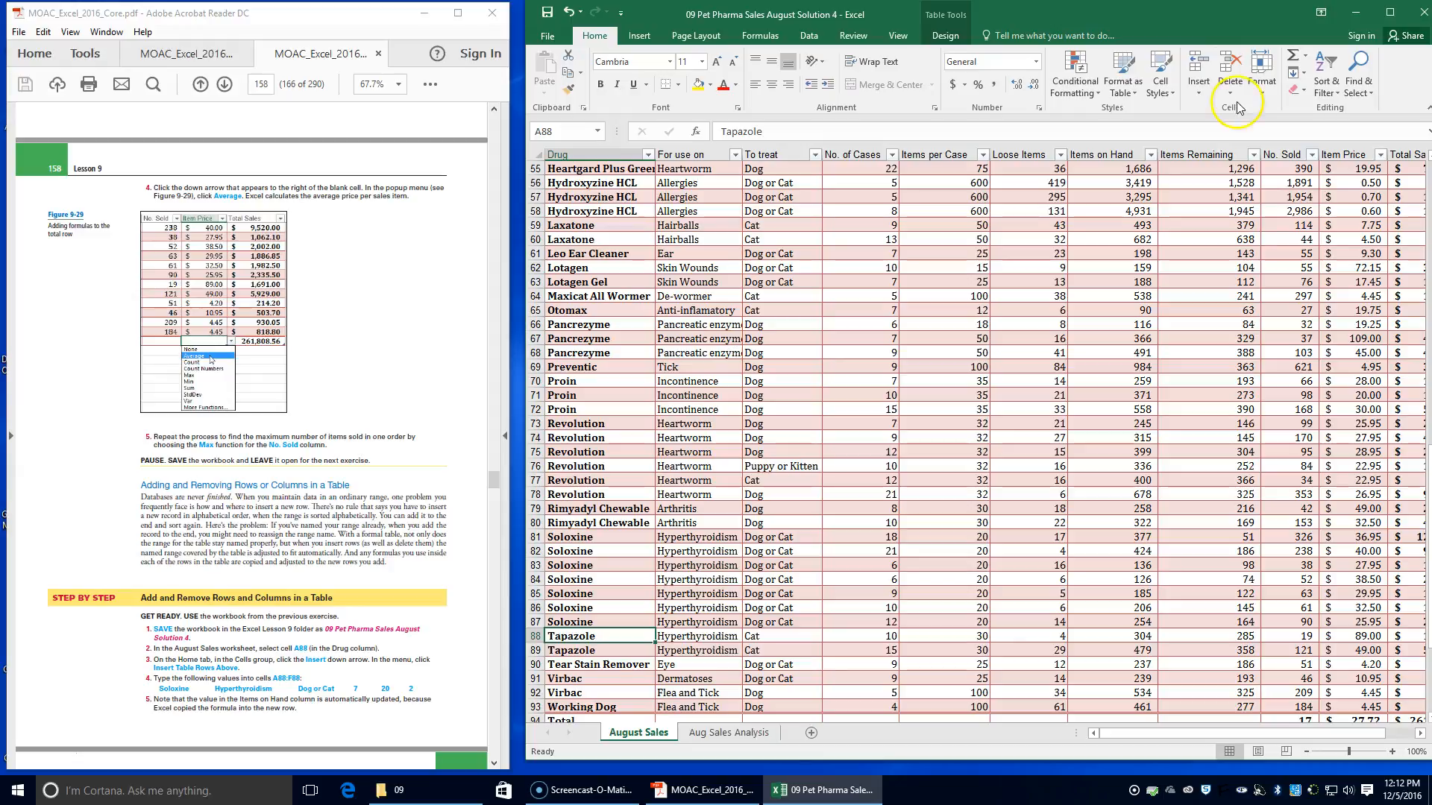
left_click(1206, 88)
left_click(1202, 87)
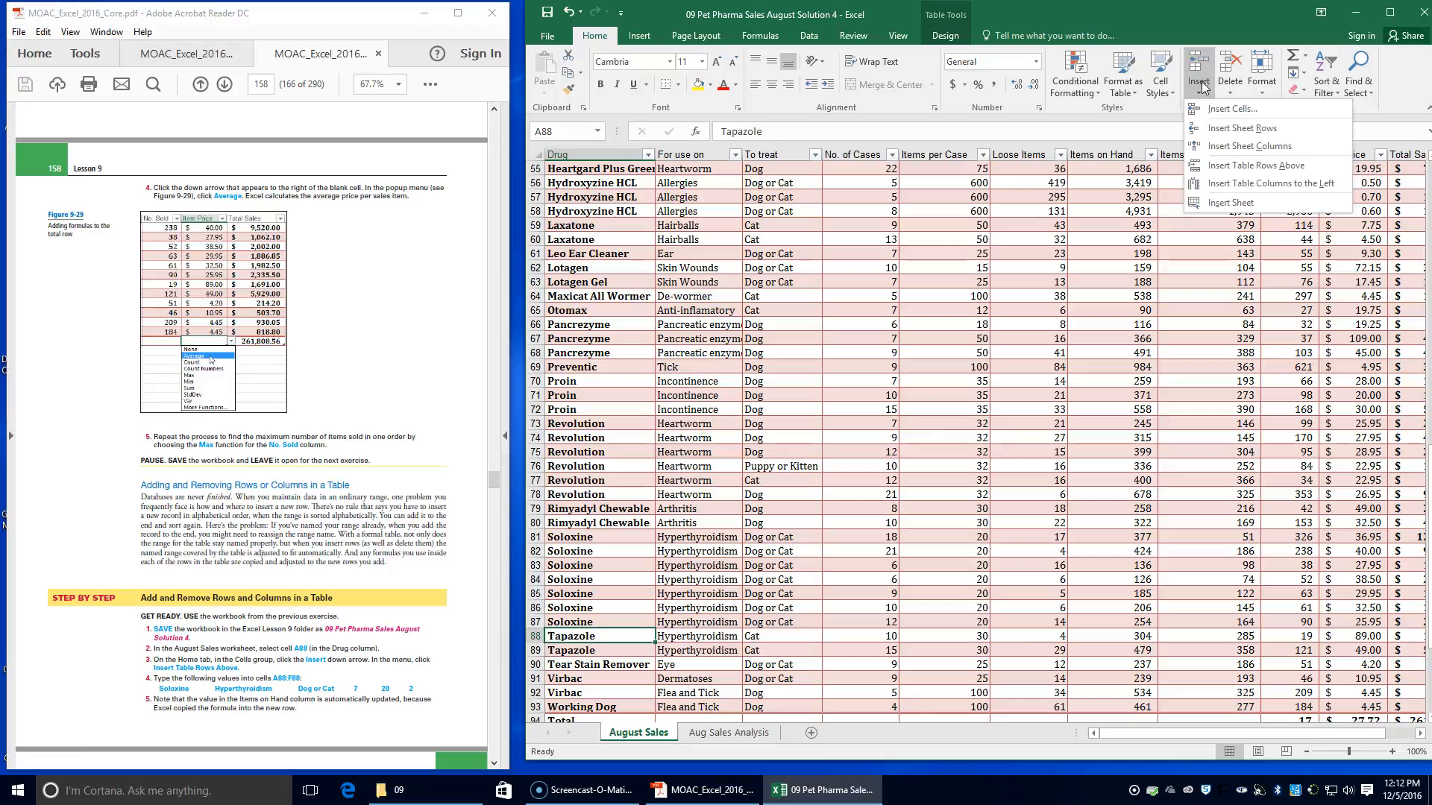
left_click(1236, 166)
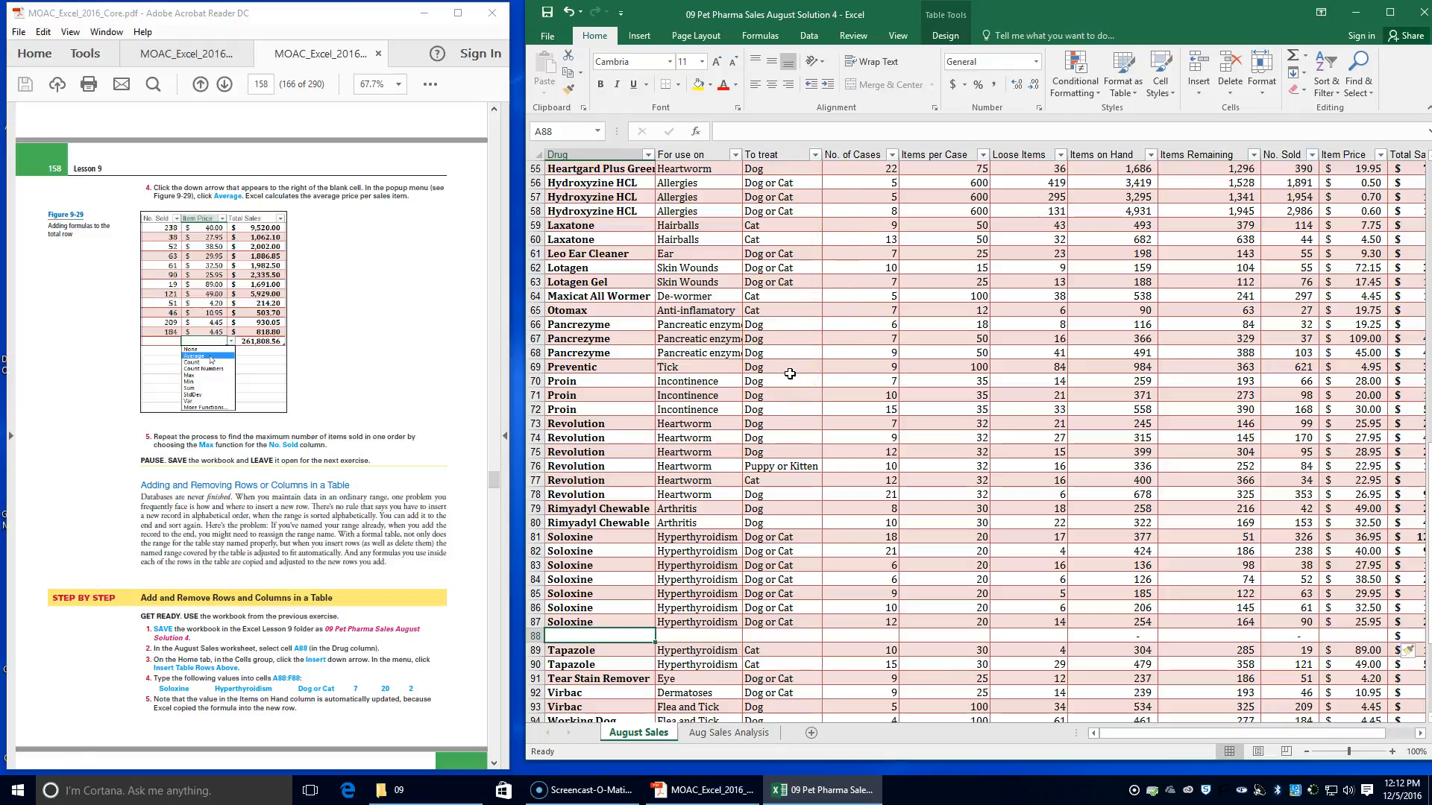
Fill cells A88:F88 of the new row with Soloxine, Hyperthyroidism, Dog or Cat, 7, 20 and 2
type("Soloxine")
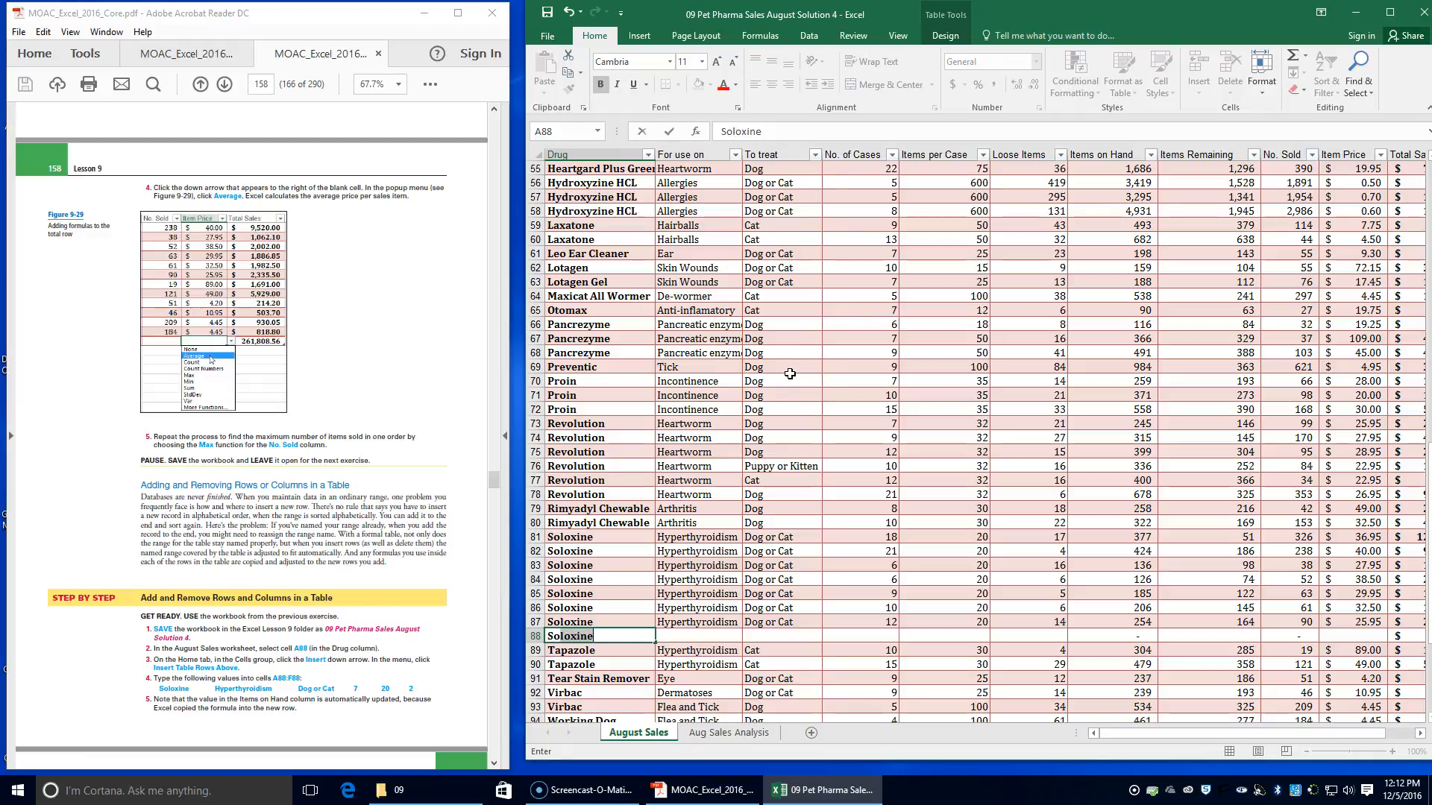
key("Tab")
type("Hy")
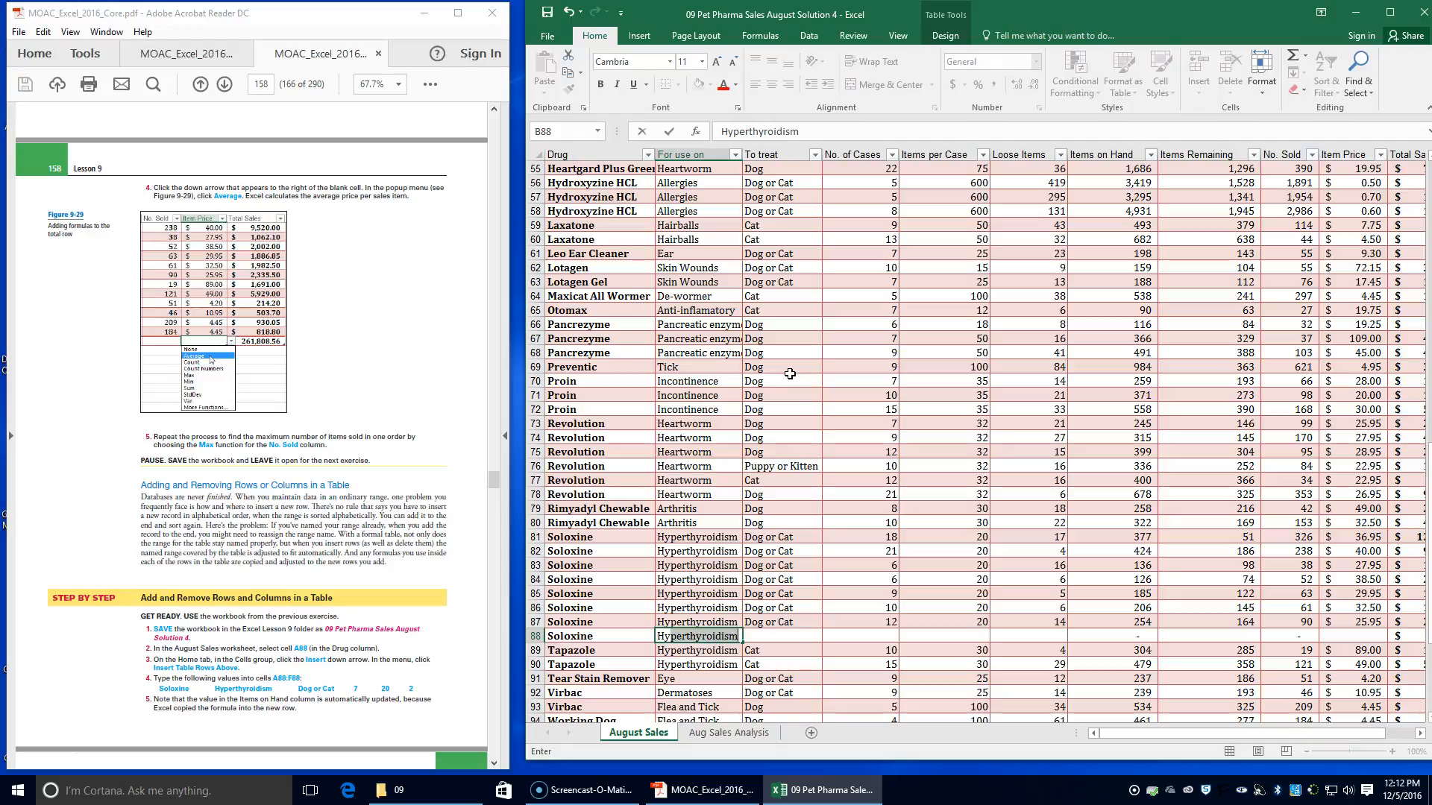
key("Tab")
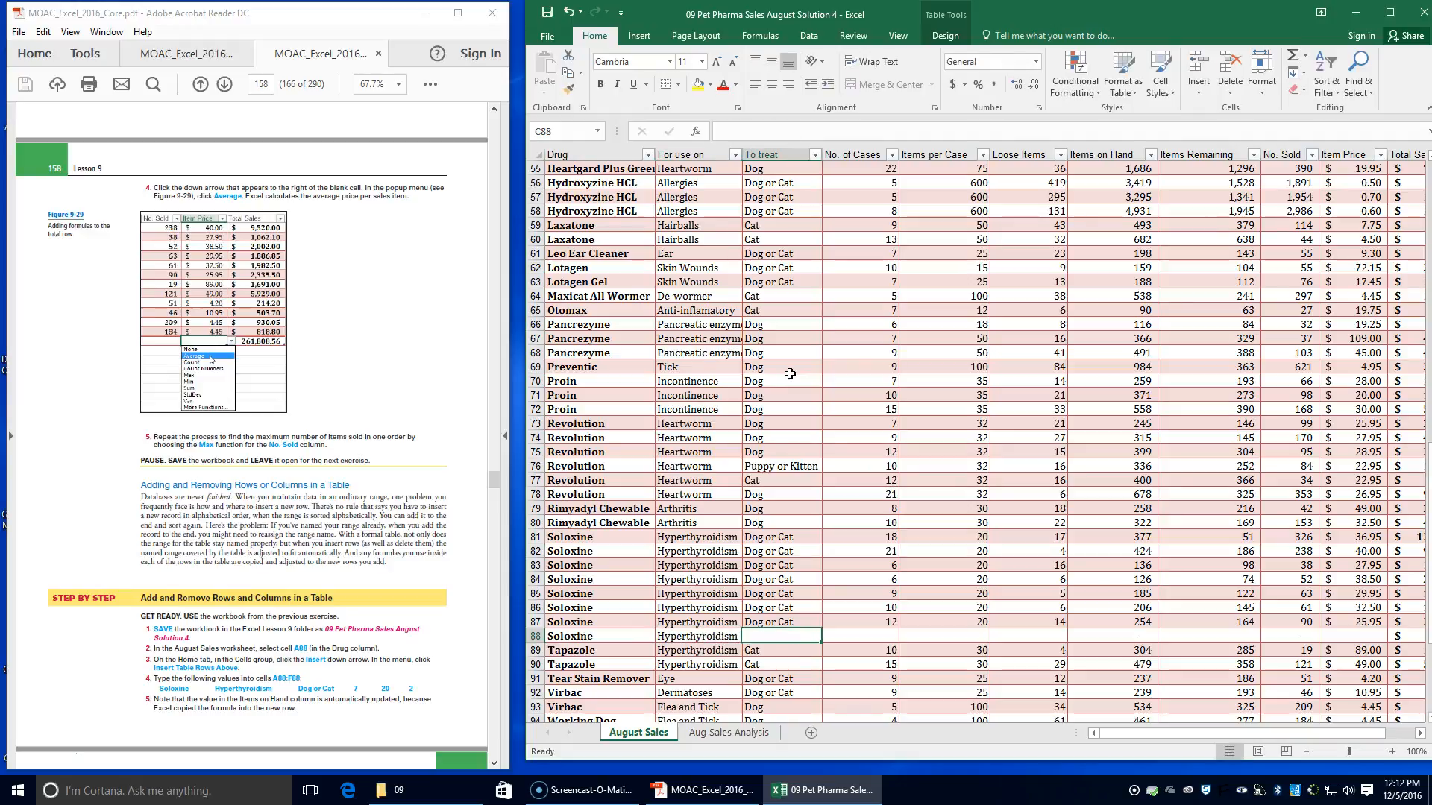
type("og or Cat")
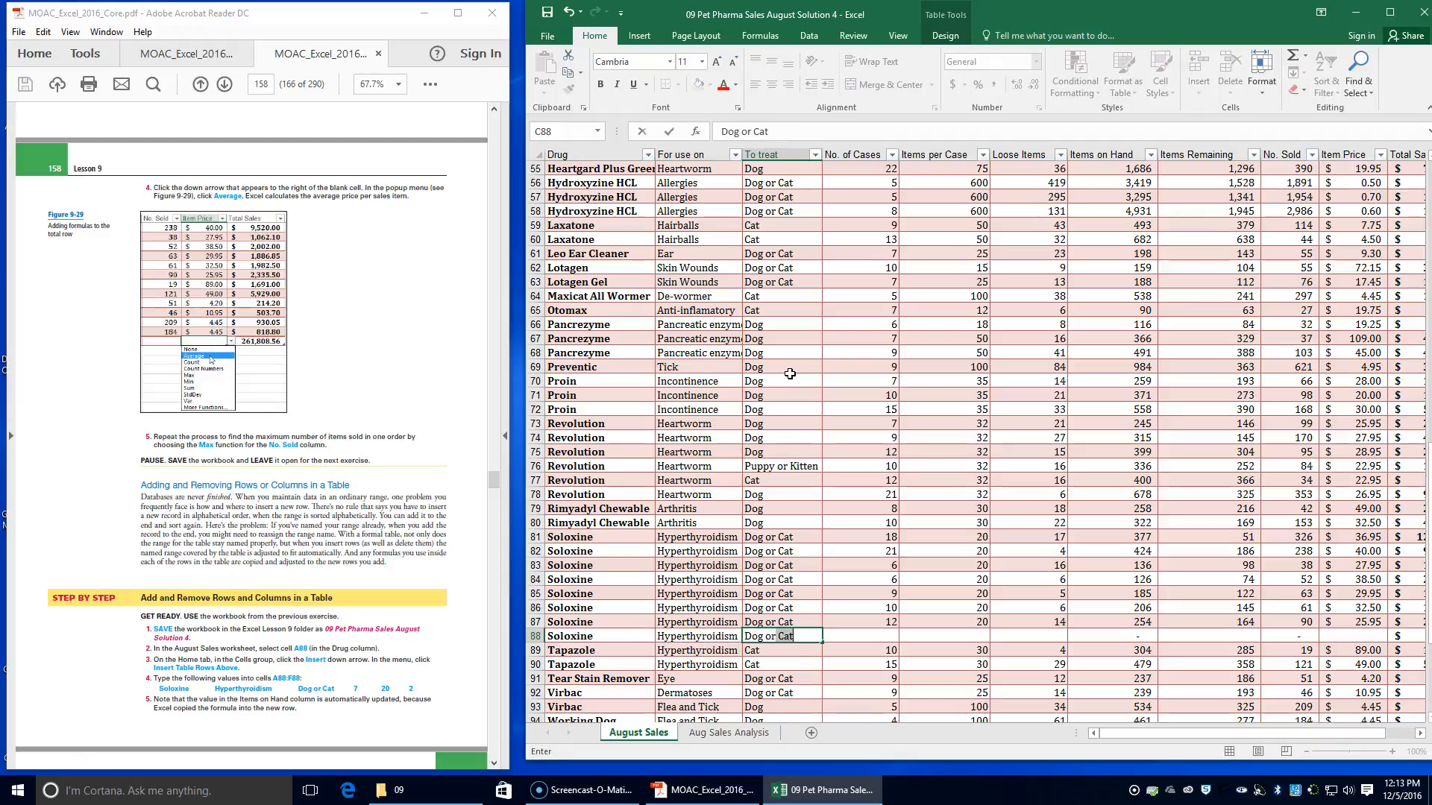
key("Tab")
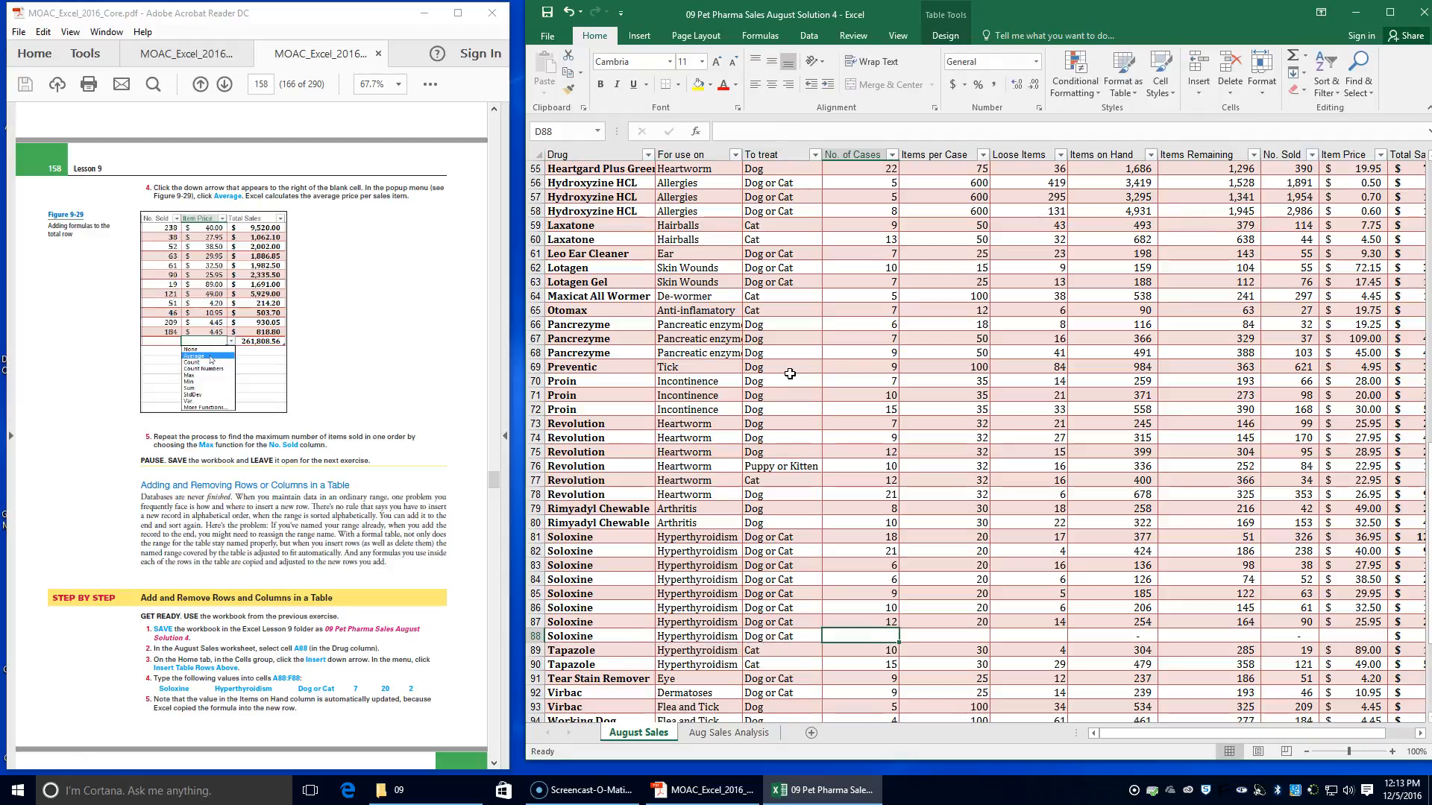
type("7")
key("Tab")
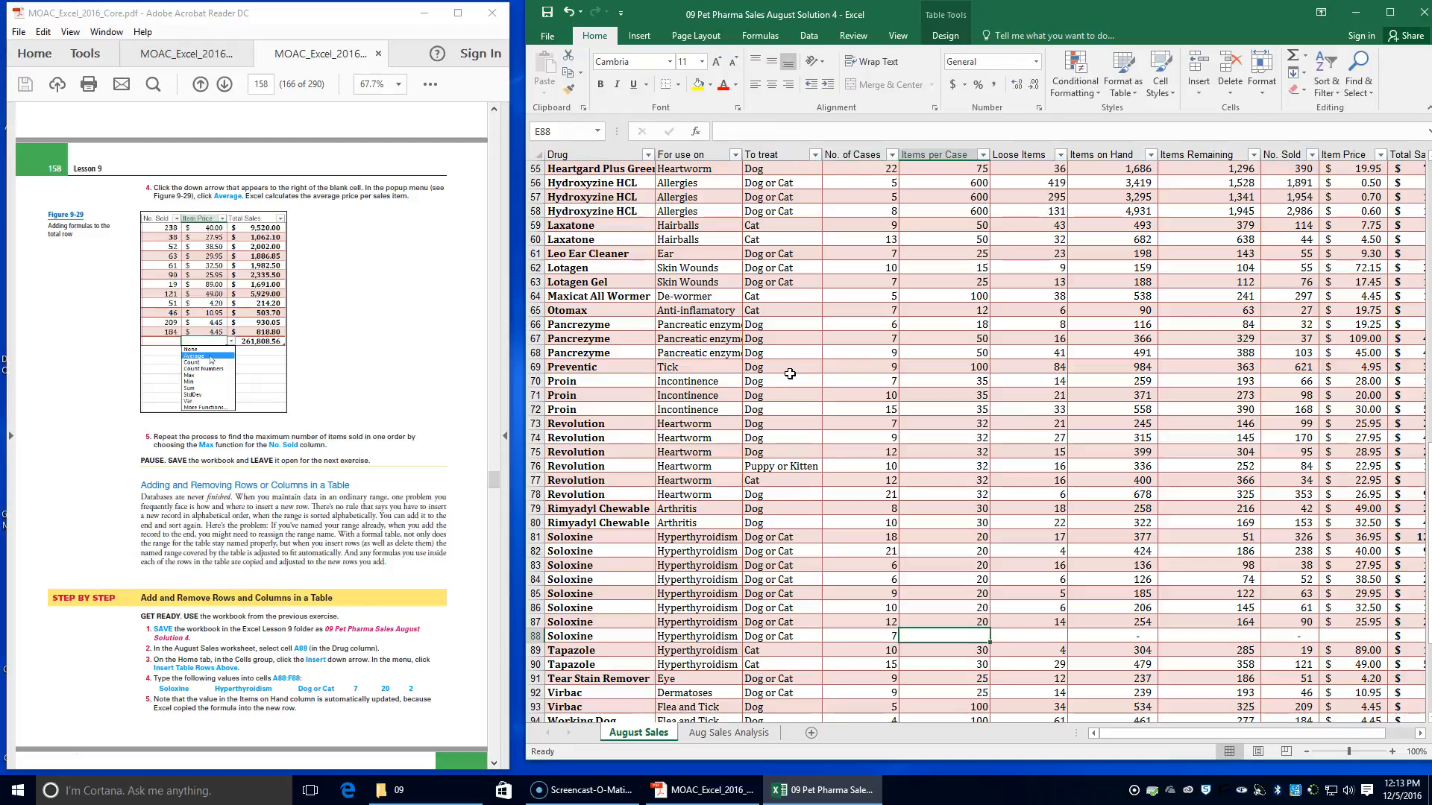
type("20")
key("Tab")
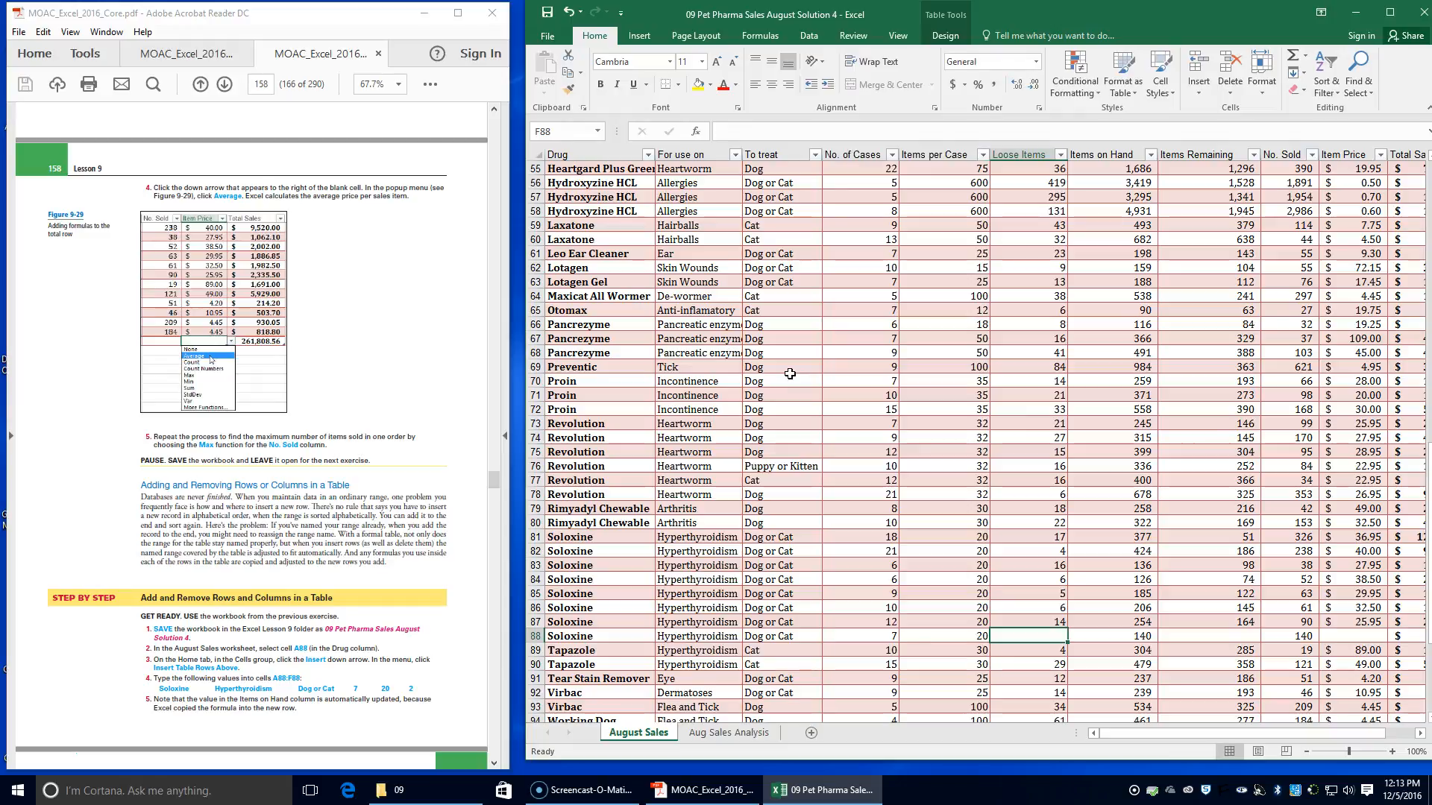
type("2")
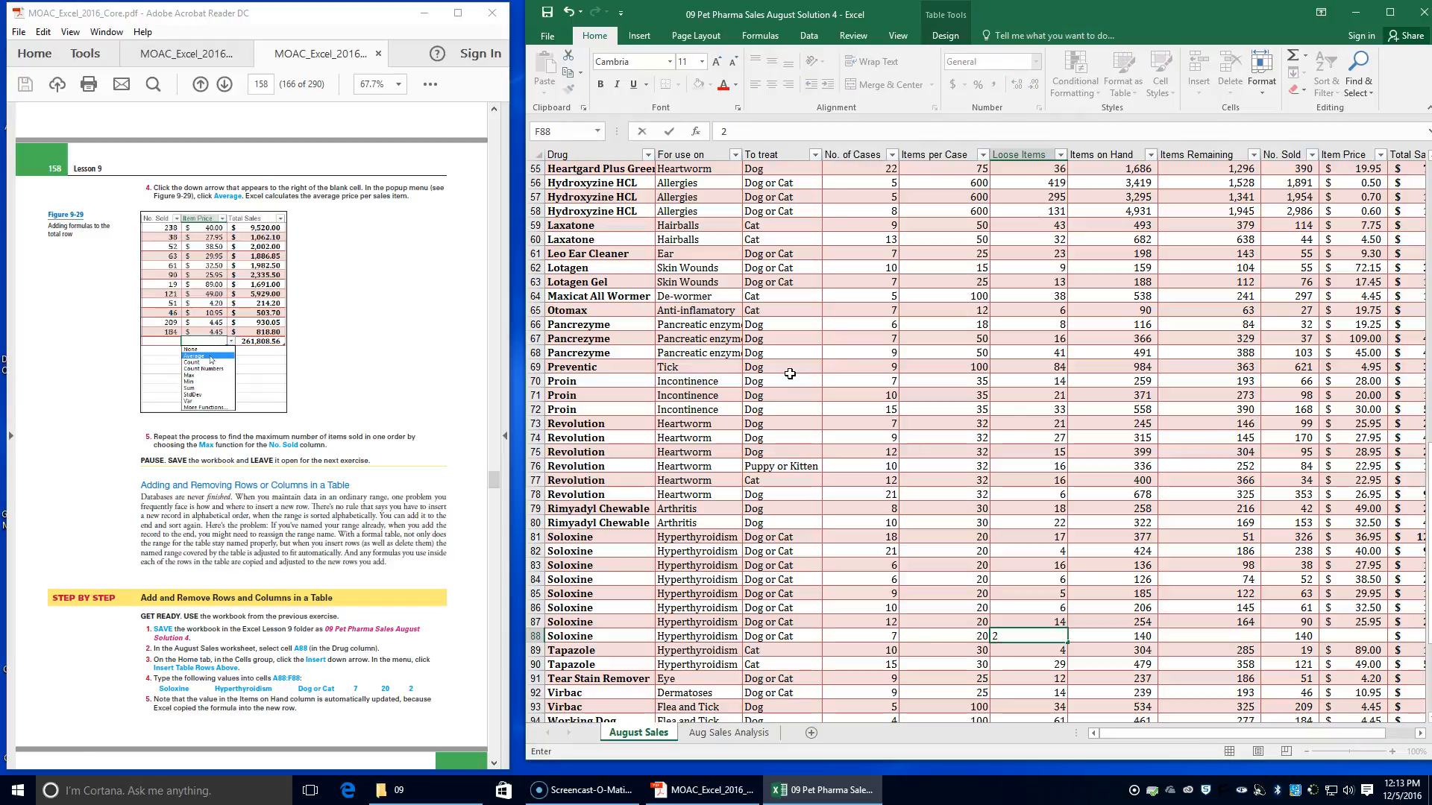
key("Tab")
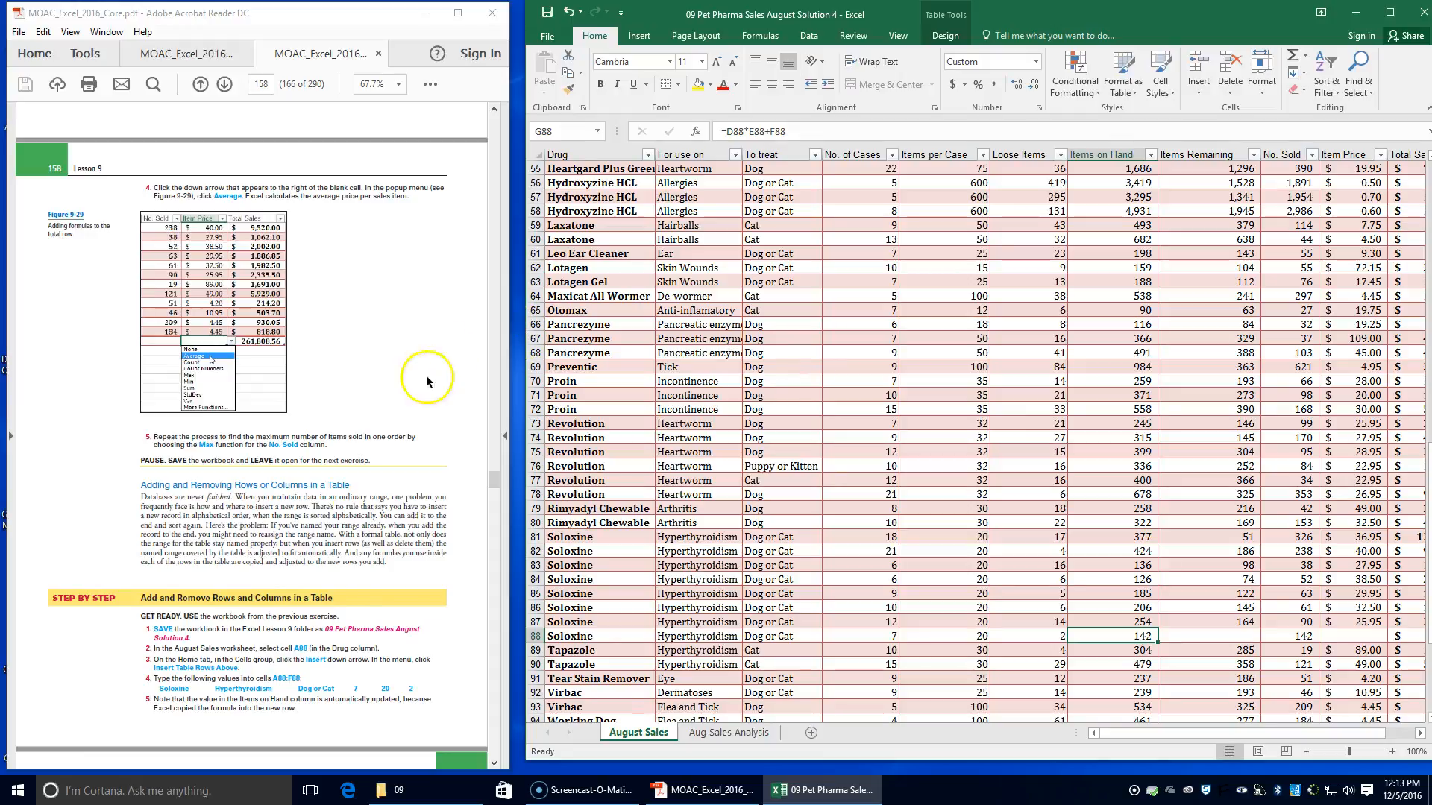
Enter 41 as the Items Remaining value in cell H88 of the new Soloxine row
scroll(342, 610, "down", 1)
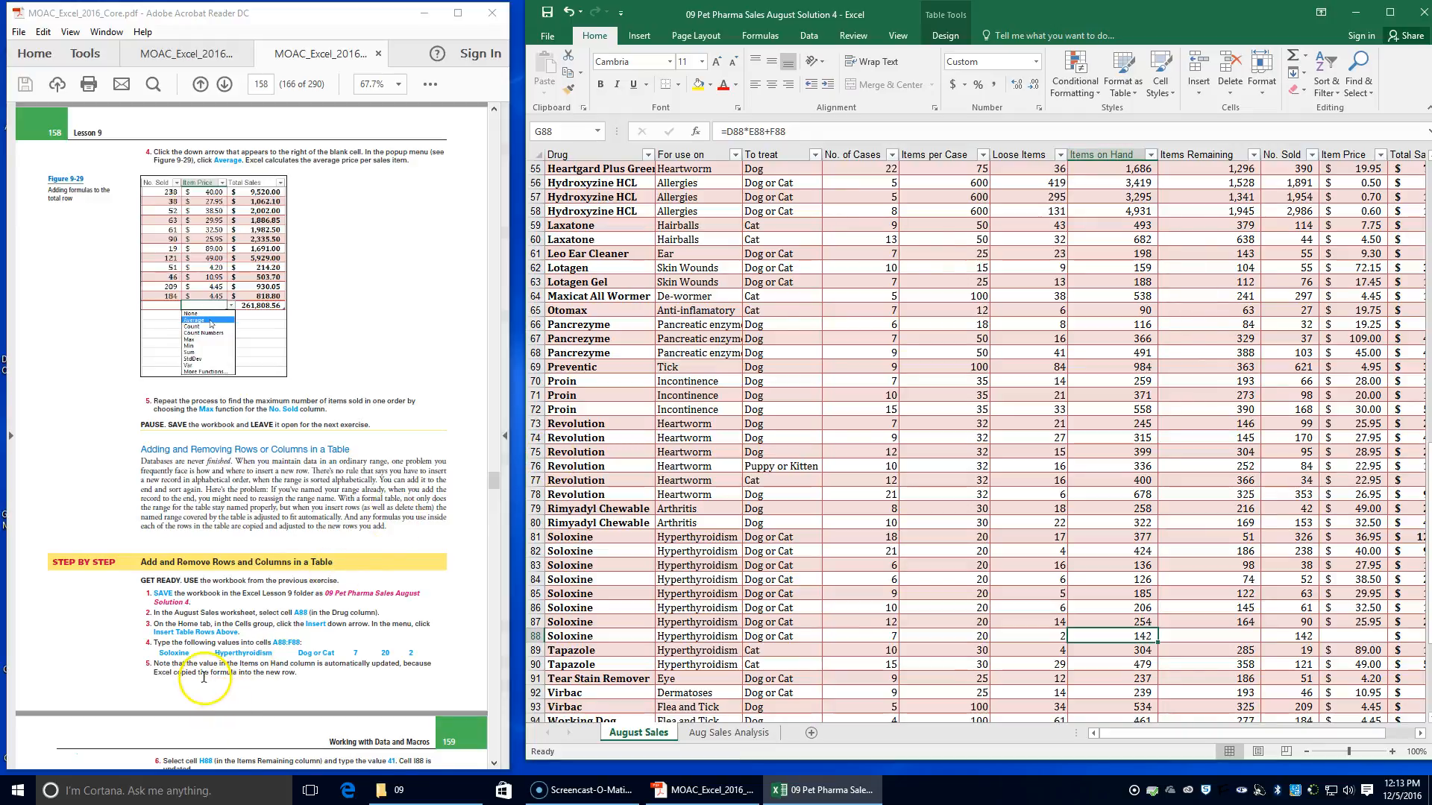
scroll(203, 677, "down", 3)
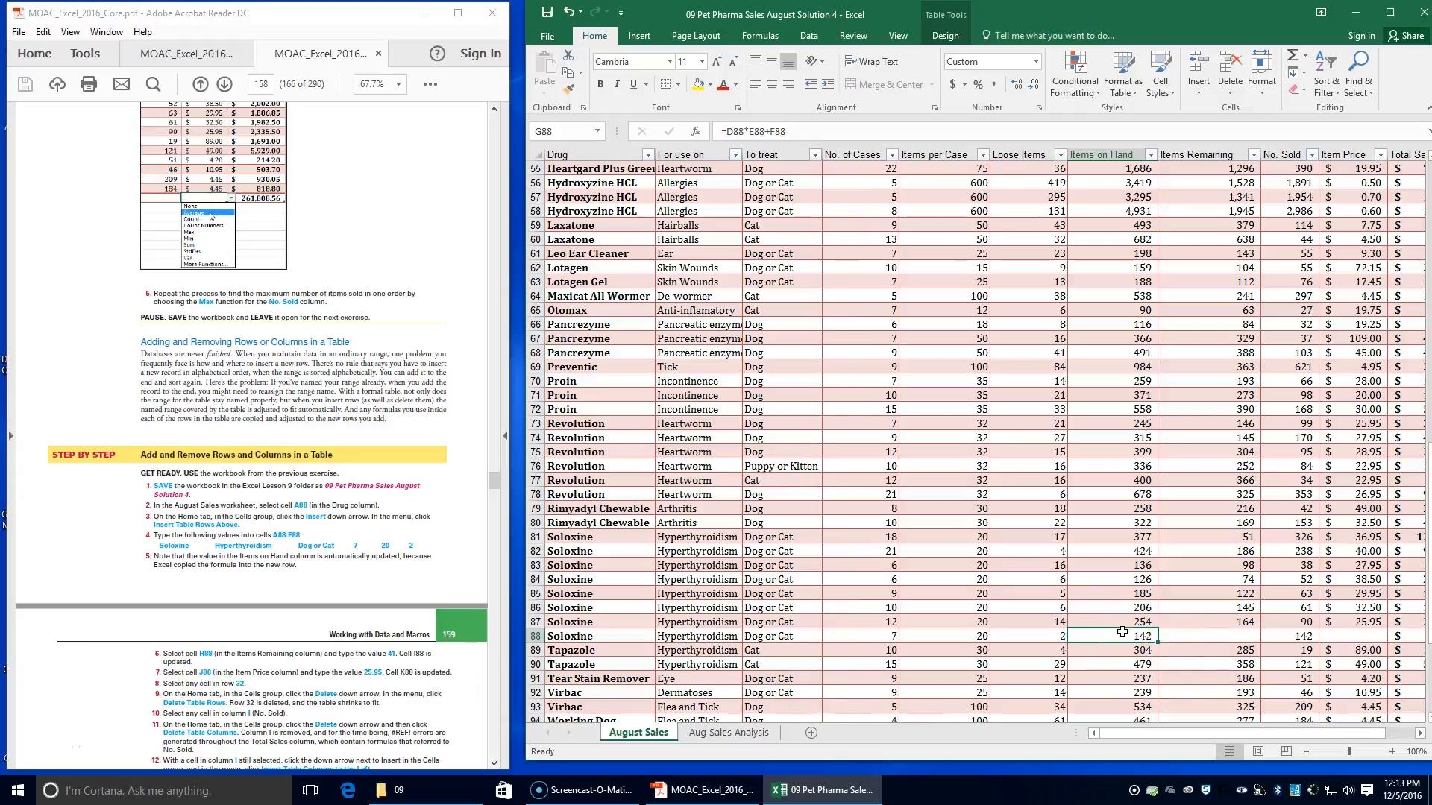
left_click(1181, 154)
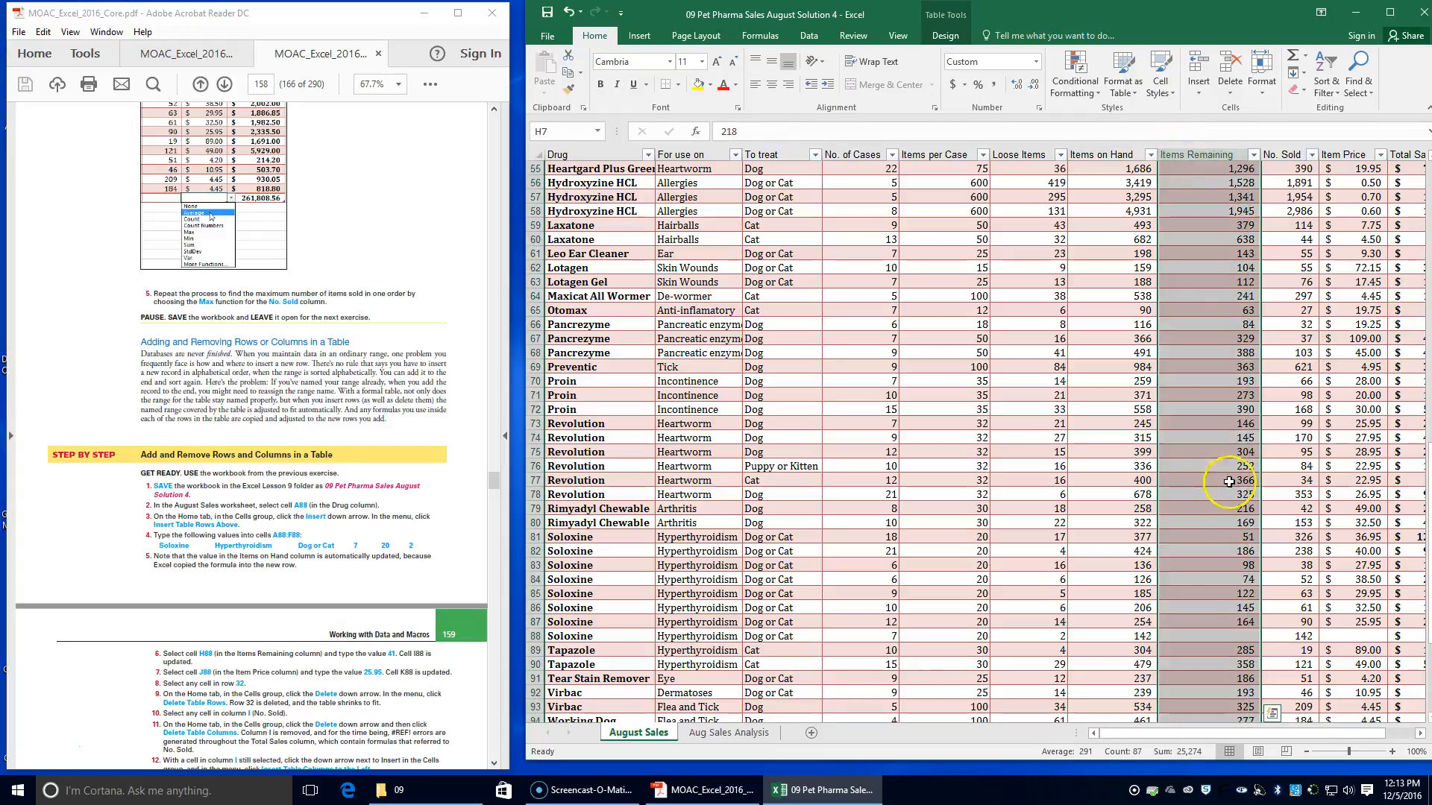
left_click(1215, 636)
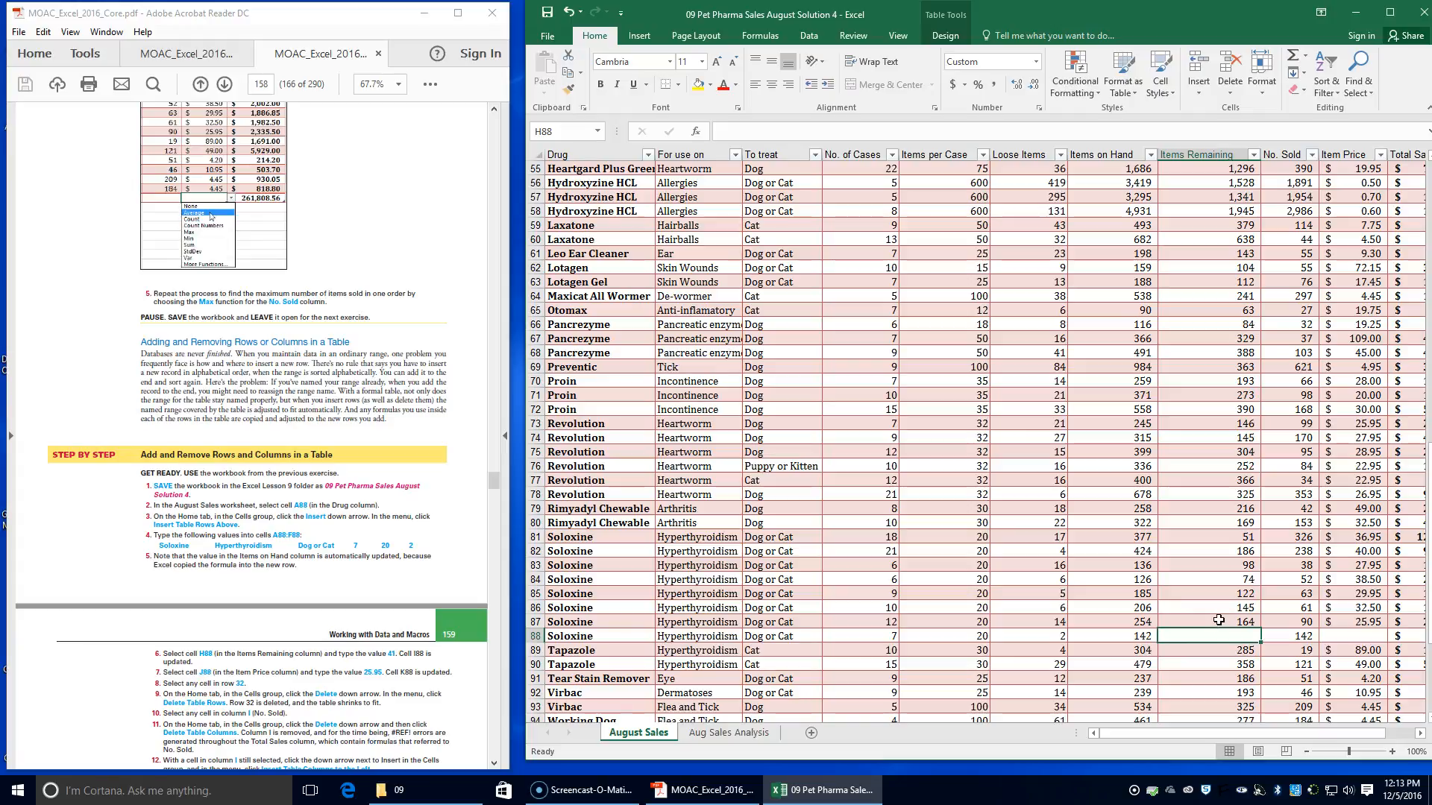
type("41")
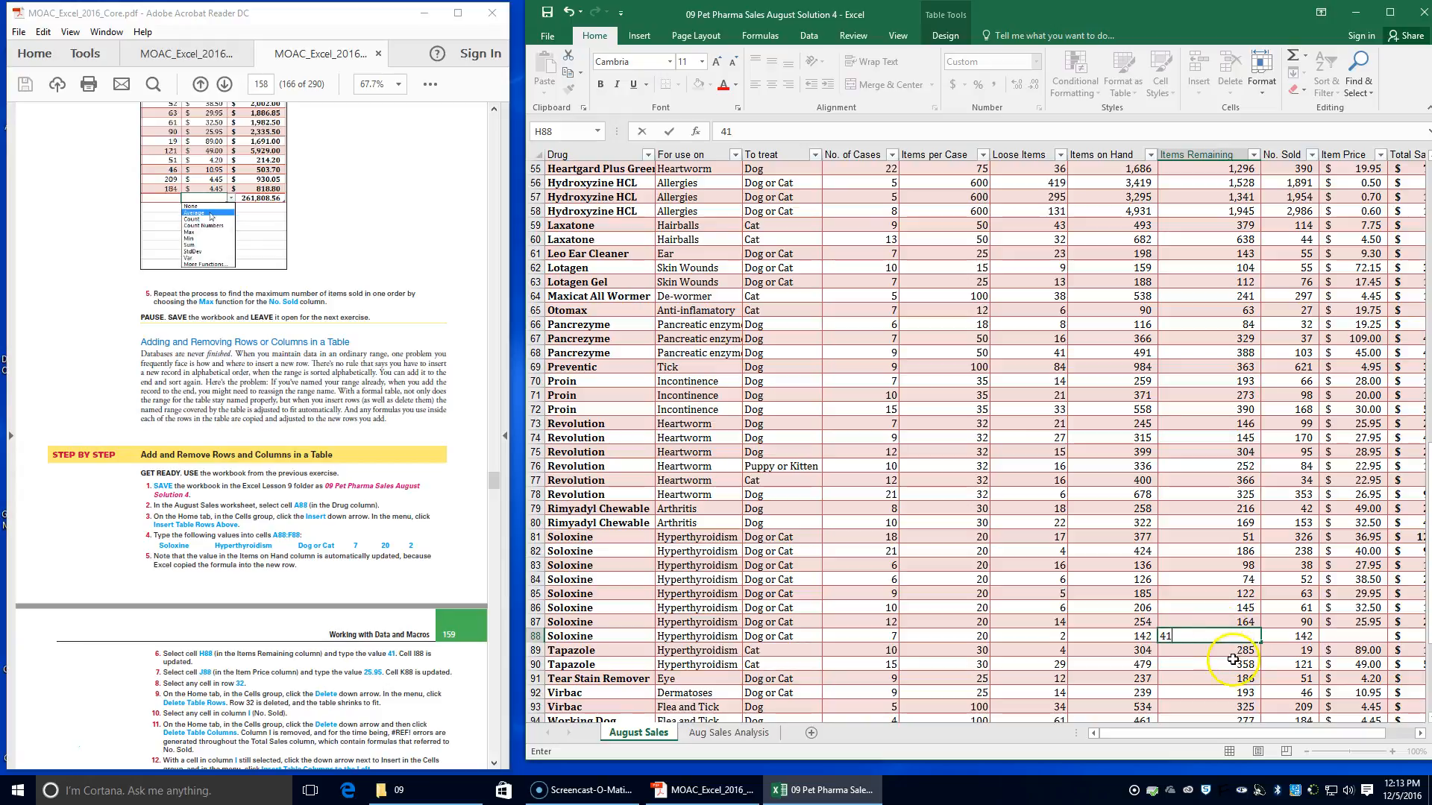
key("Tab")
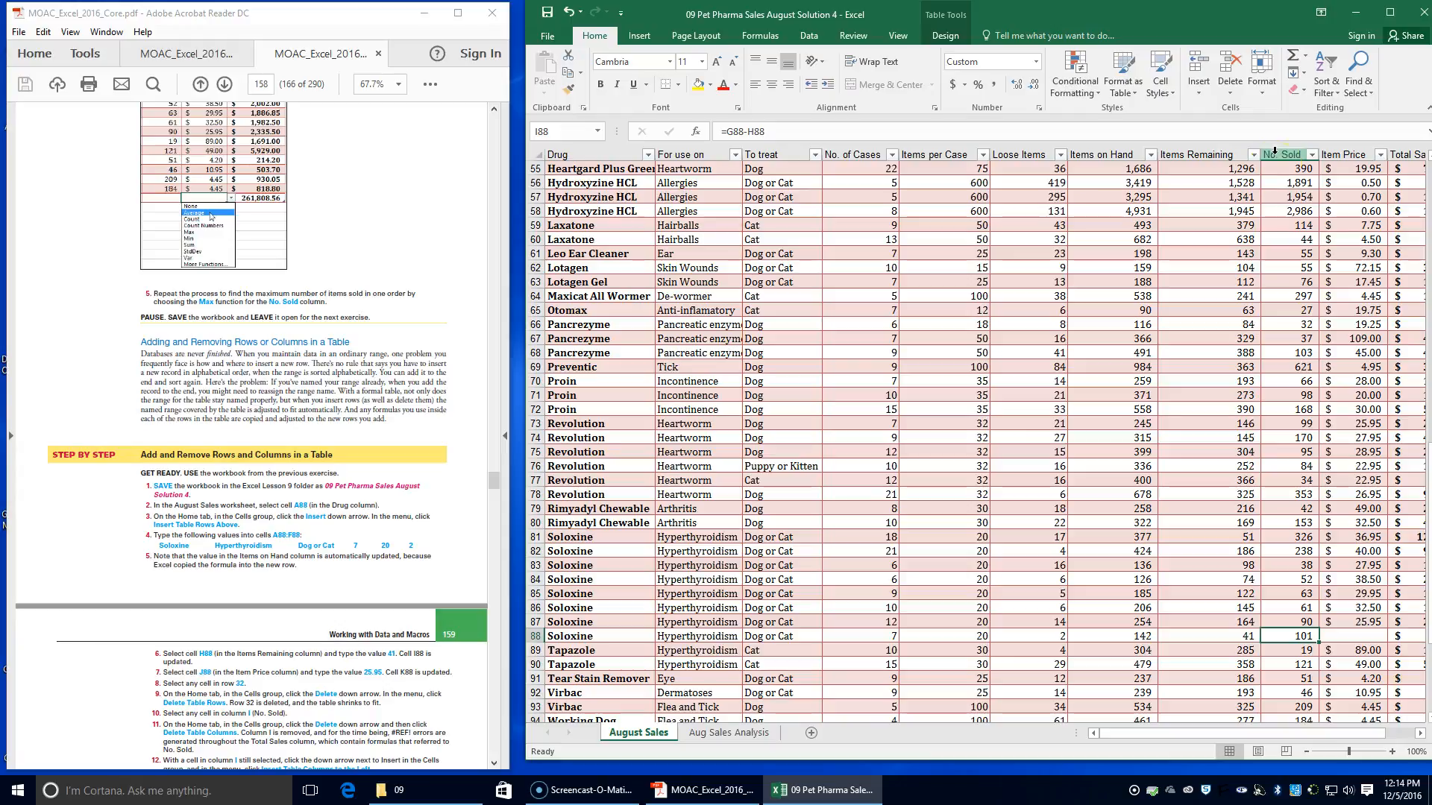
Enter 25.95 as the Item Price in cell J88 and select the row's Total Sales cell
left_click(1344, 637)
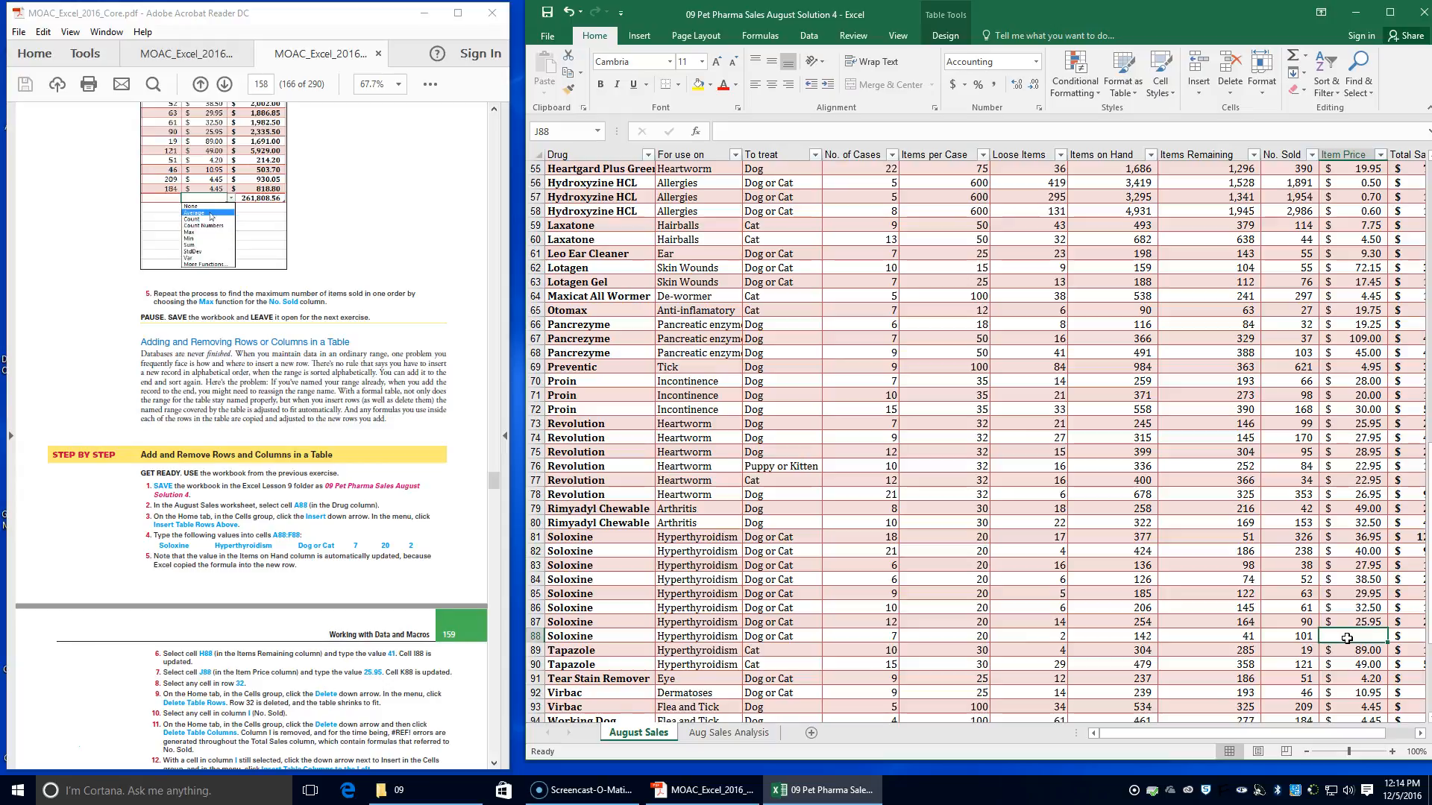
type("25.95")
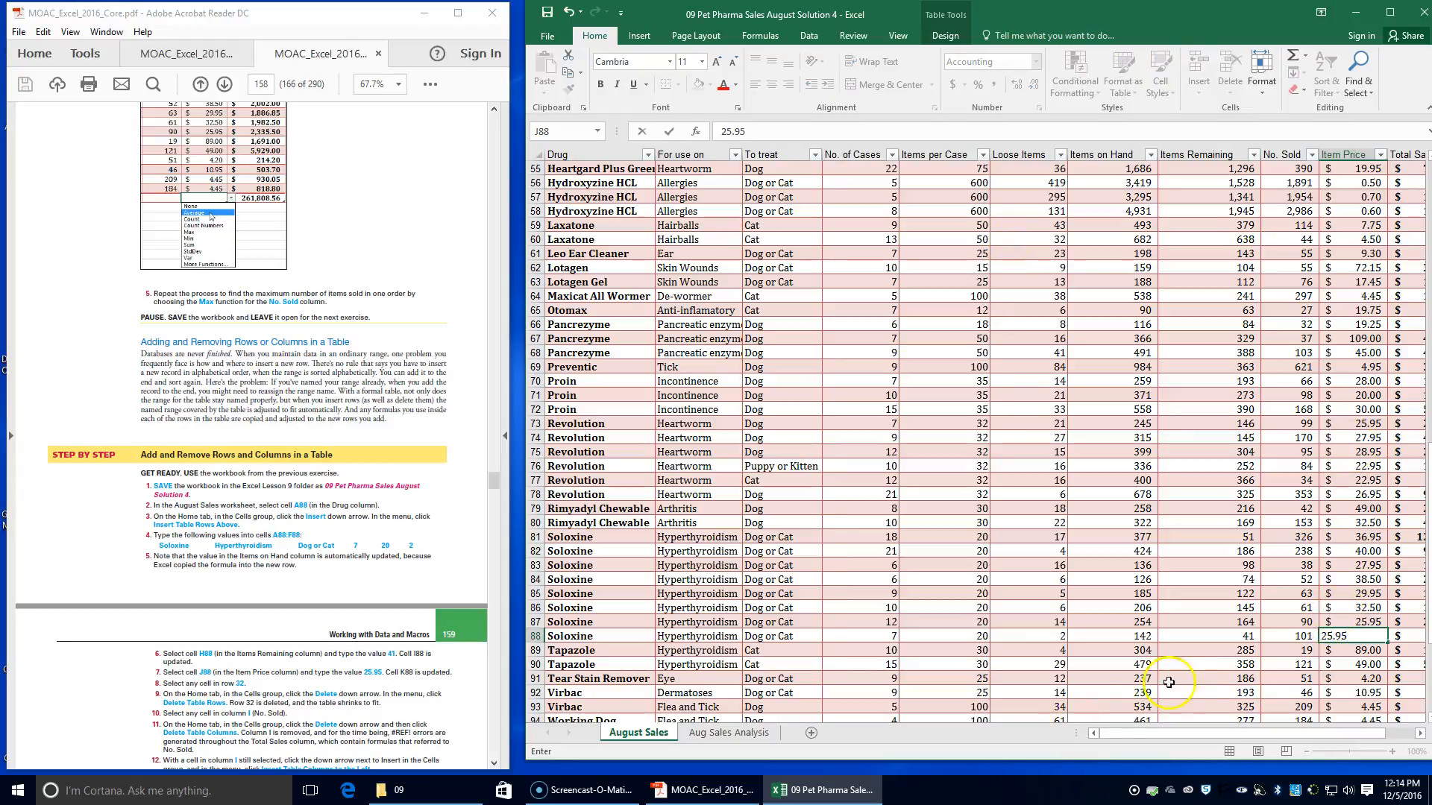
left_click_drag(1191, 735, 1232, 735)
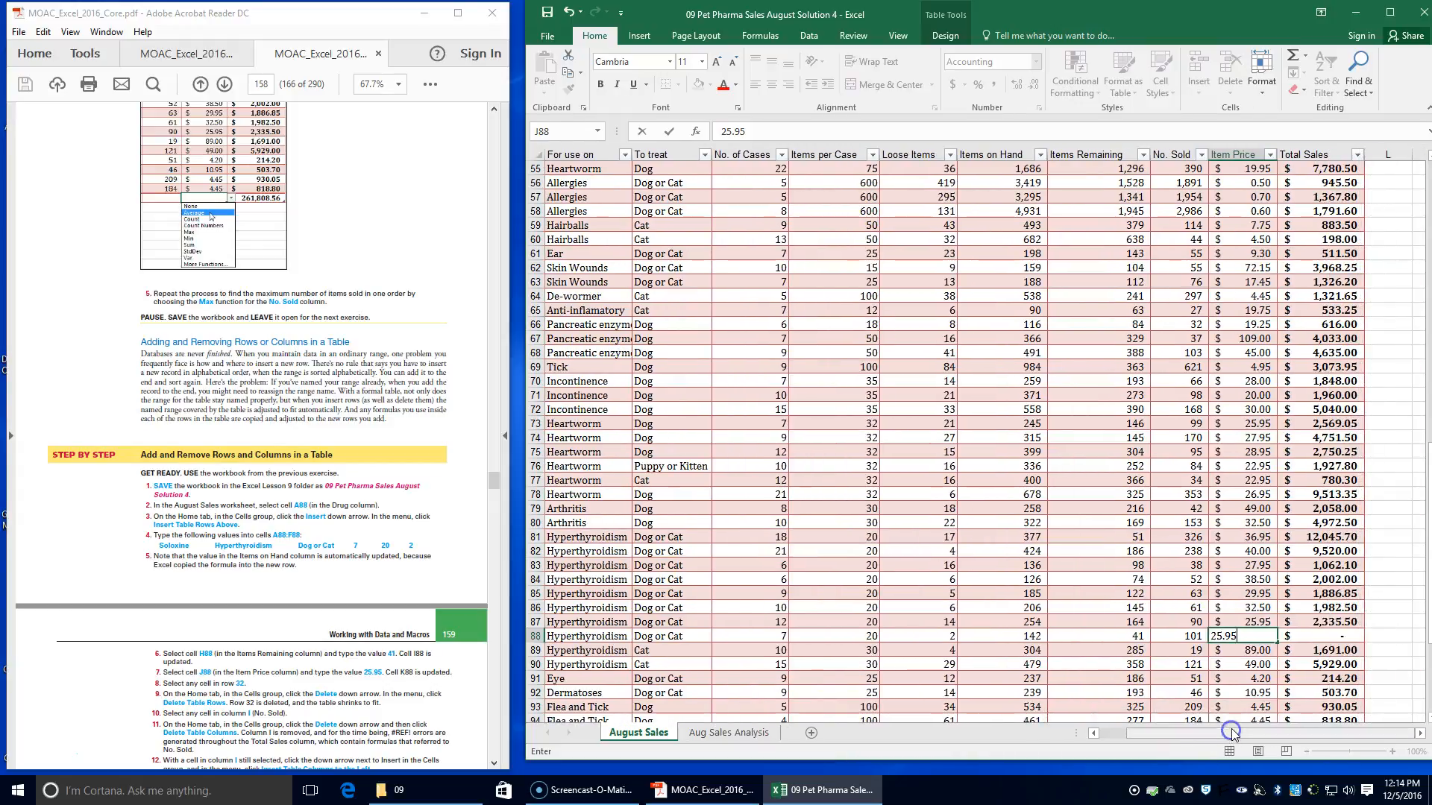
key("Tab")
left_click(1305, 634)
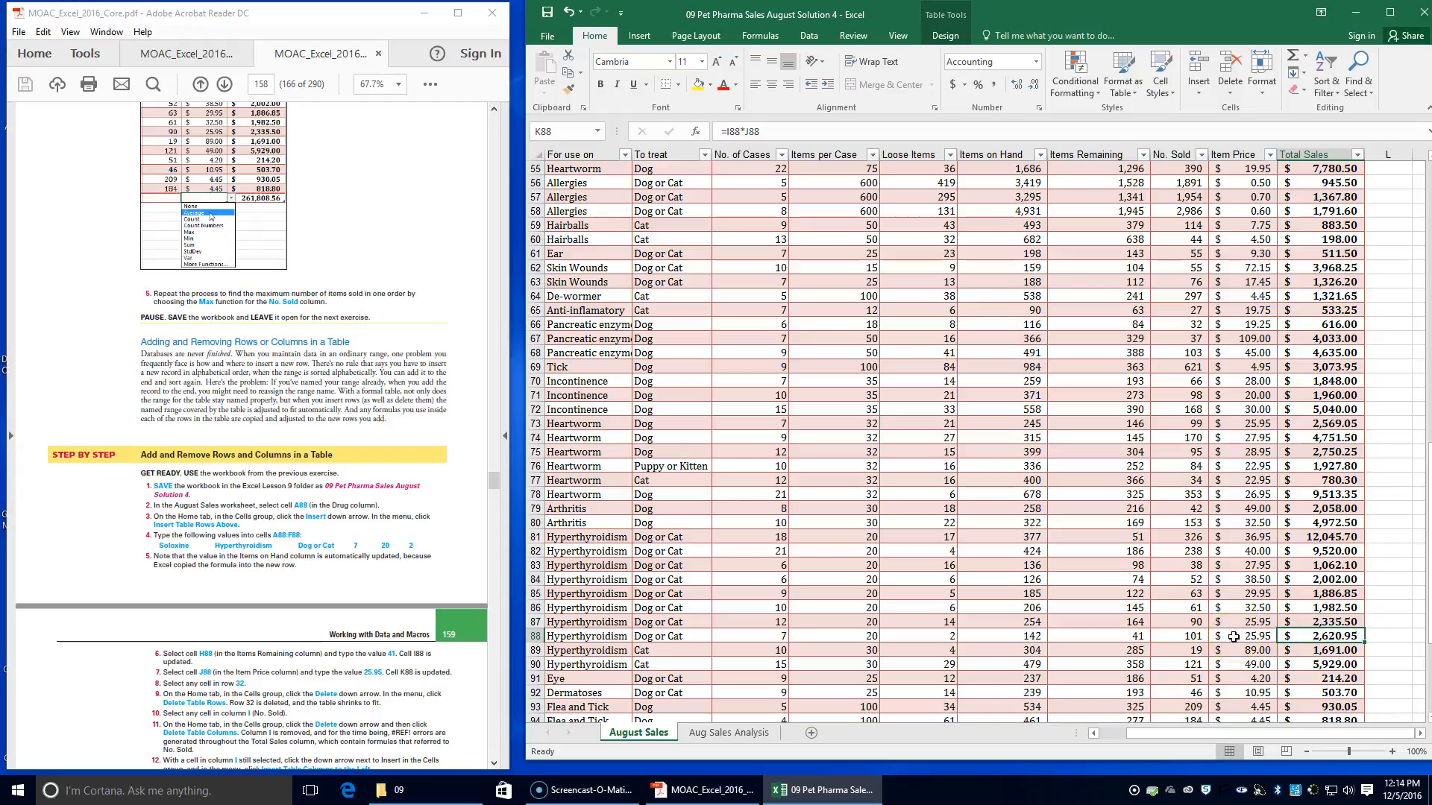
Delete table row 32, a Drontal Allwormer record, from the August Sales table
left_click_drag(1129, 731, 1088, 738)
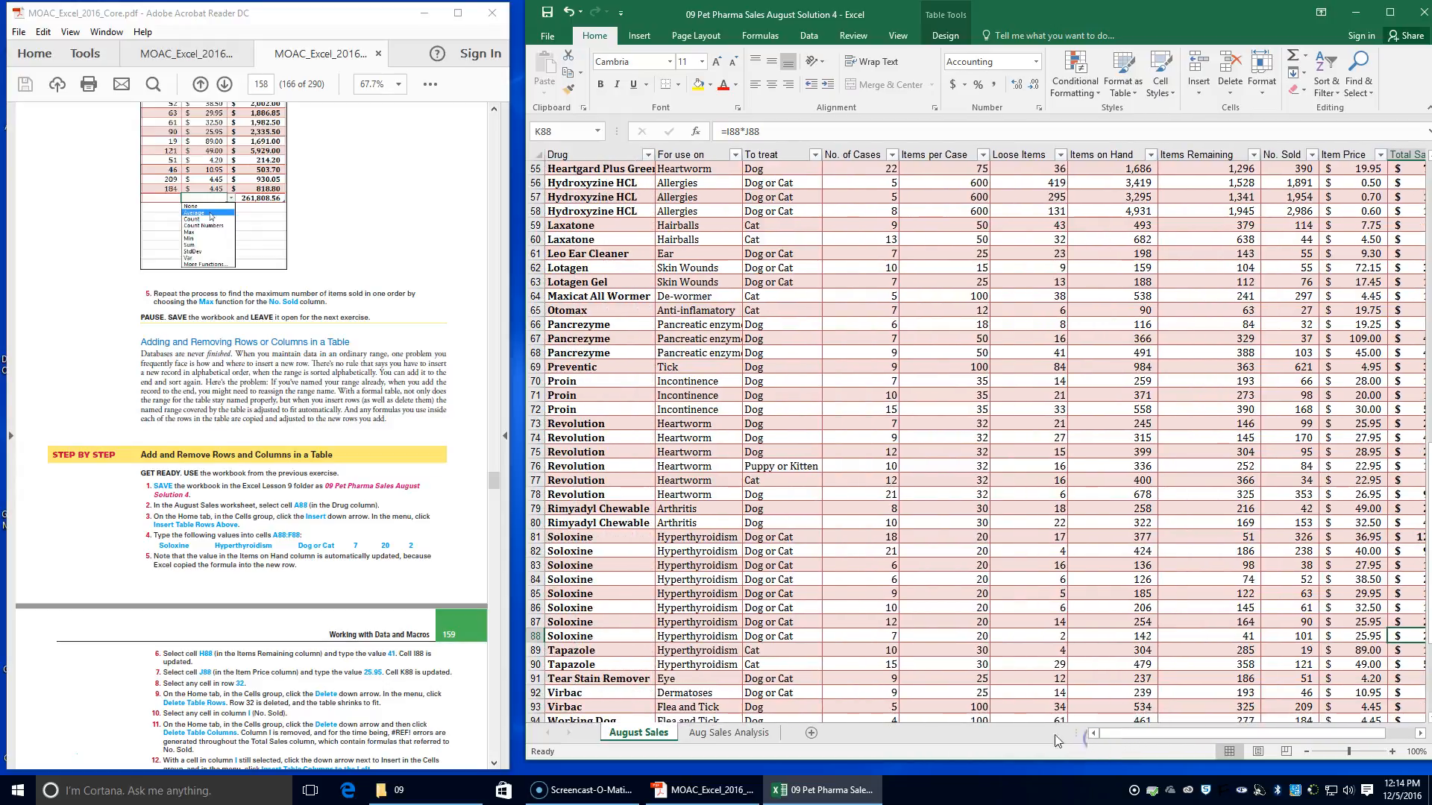
scroll(668, 370, "up", 14)
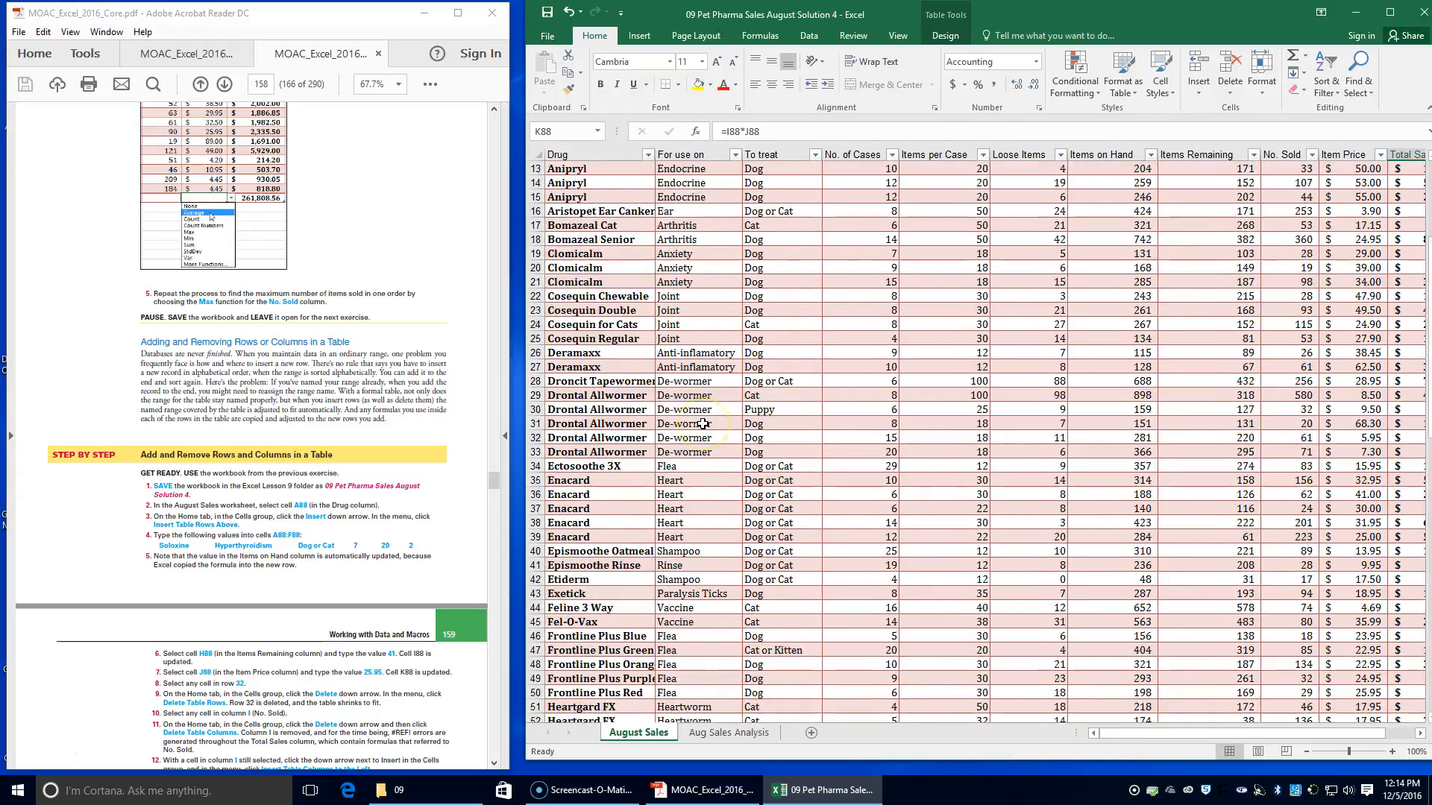
scroll(703, 424, "up", 3)
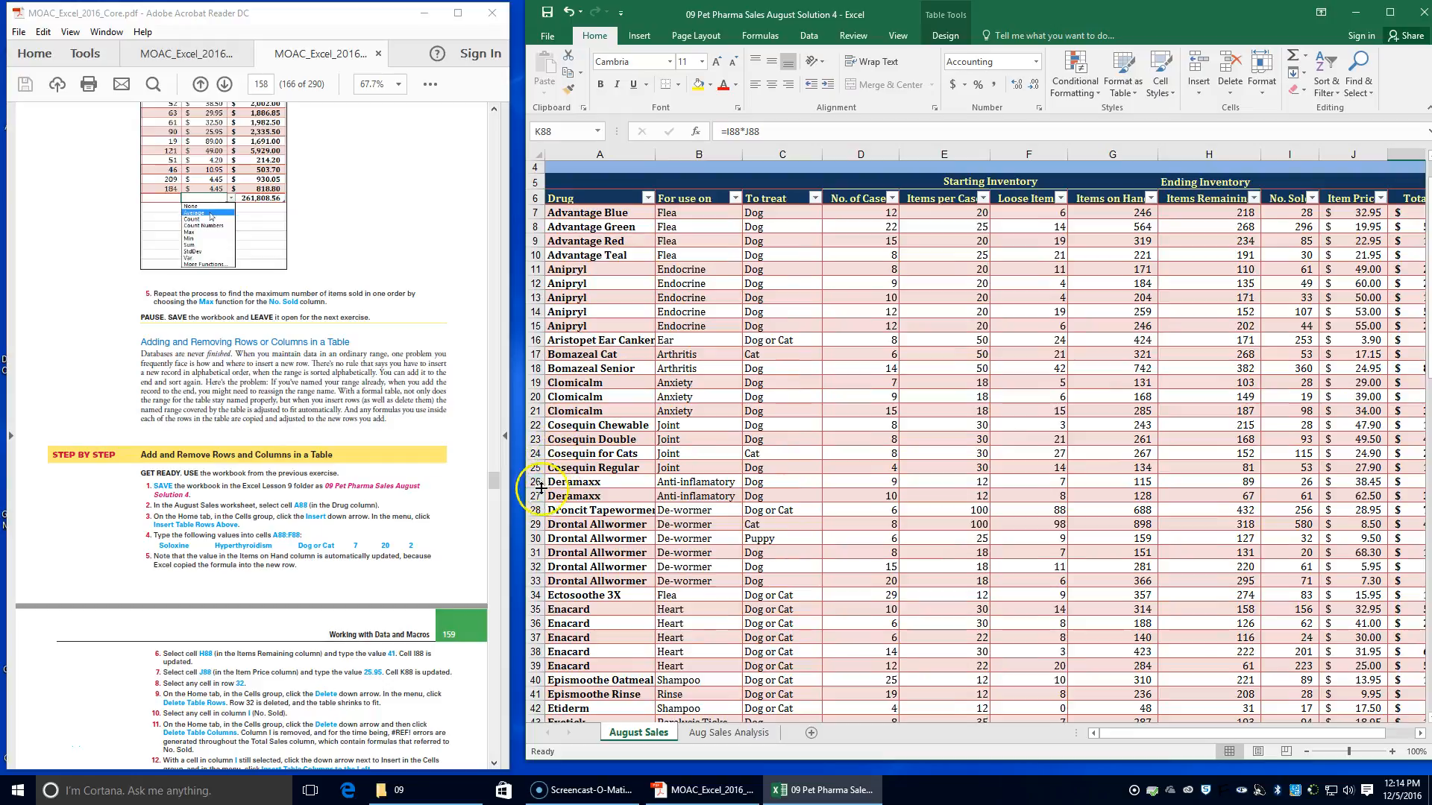
left_click(776, 564)
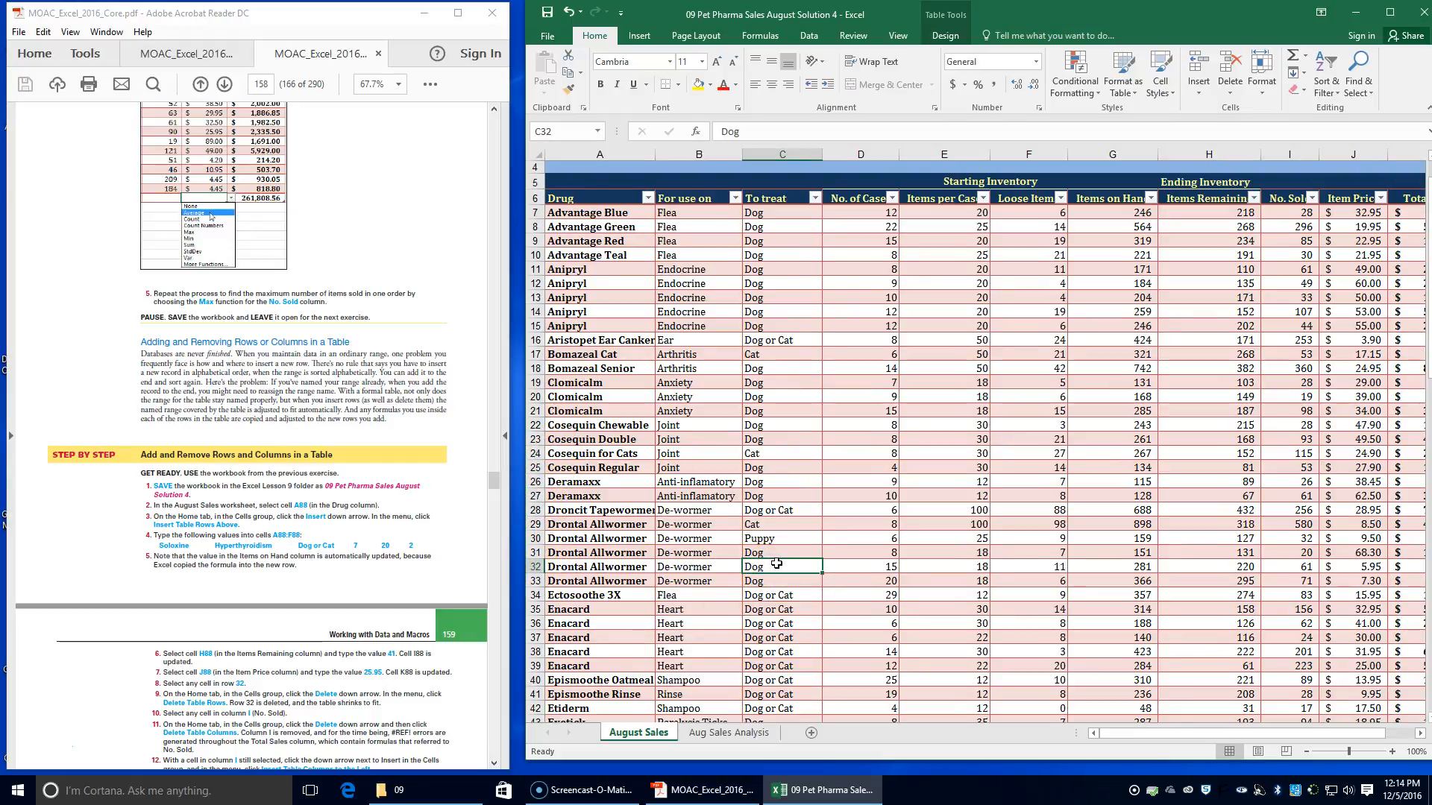
left_click(385, 607)
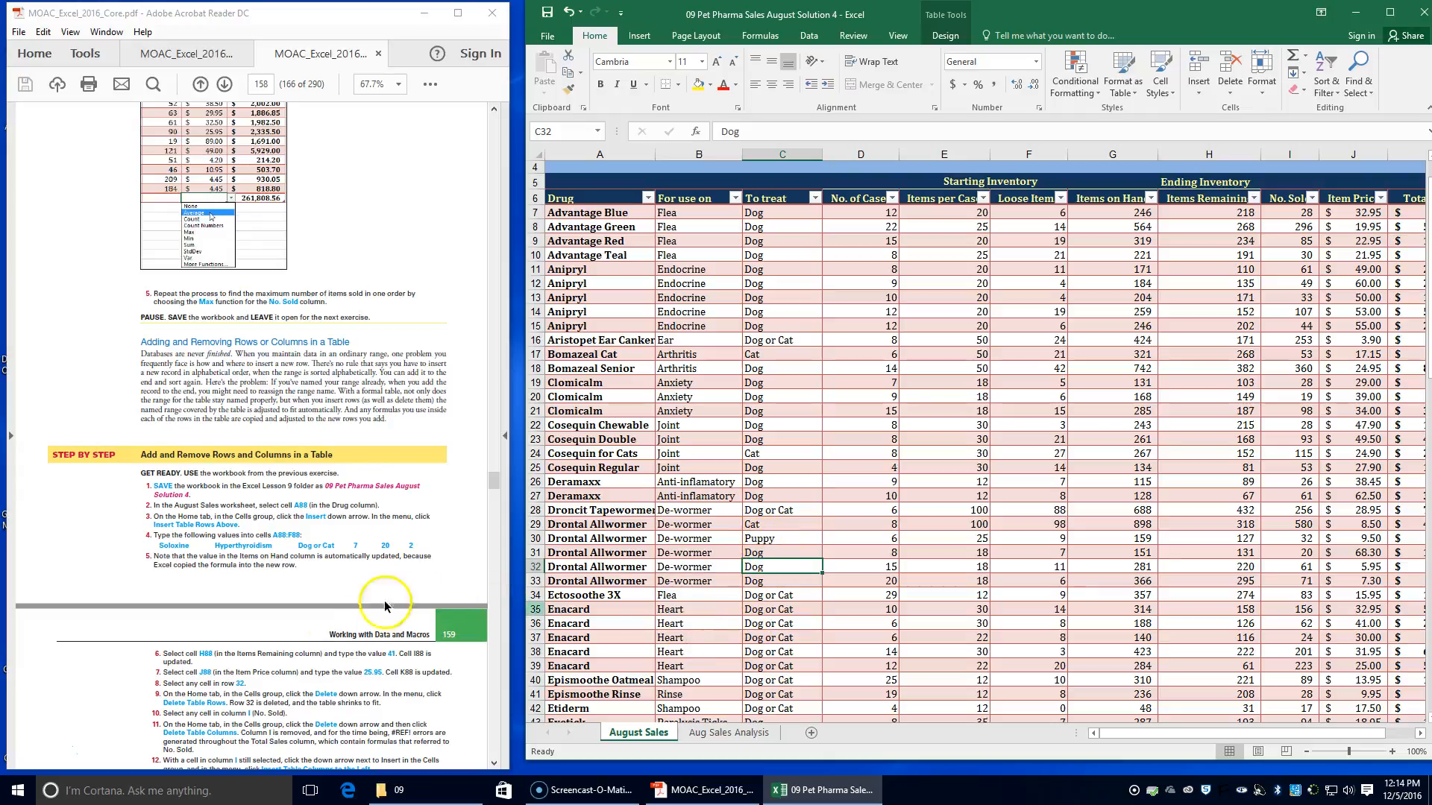
left_click(1229, 97)
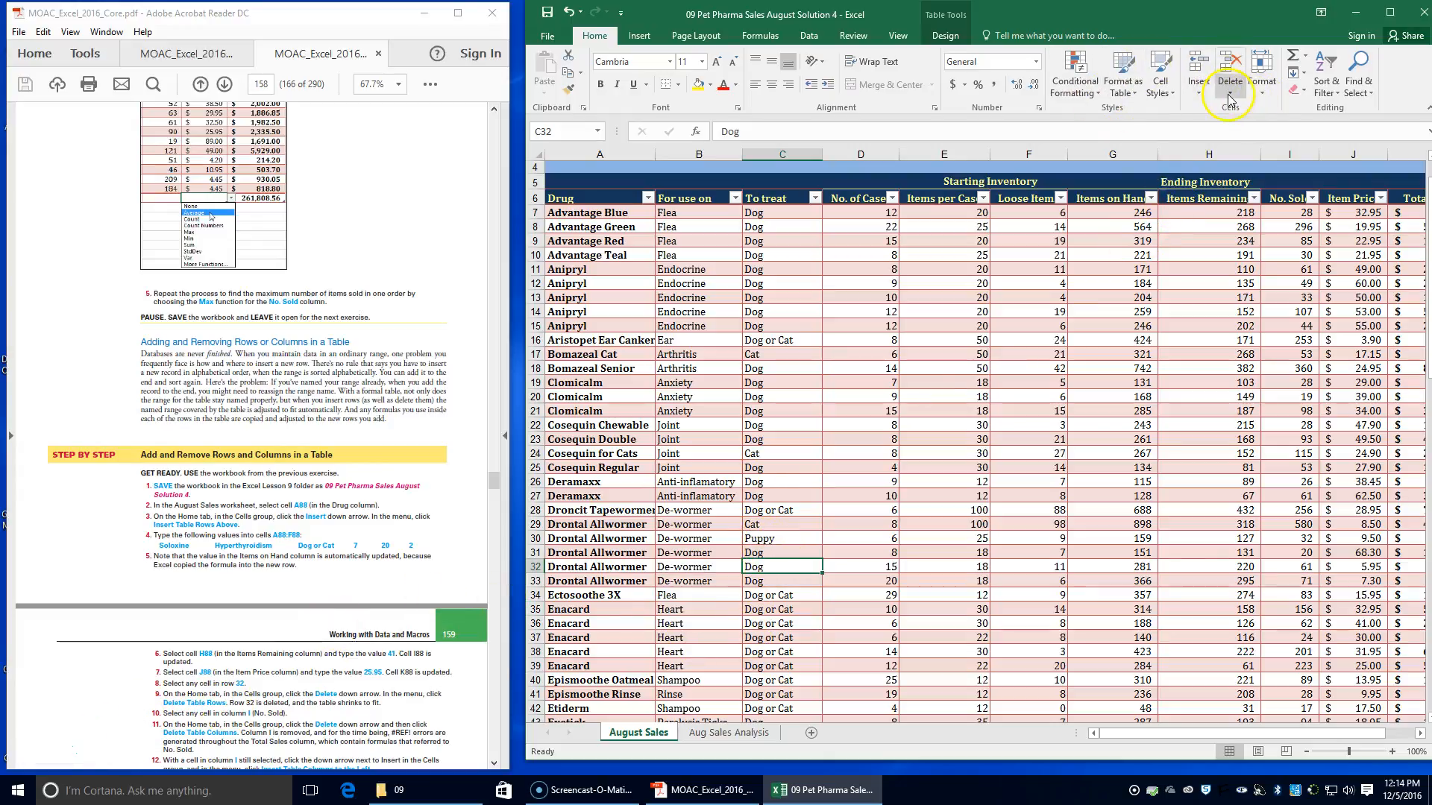
left_click(1228, 94)
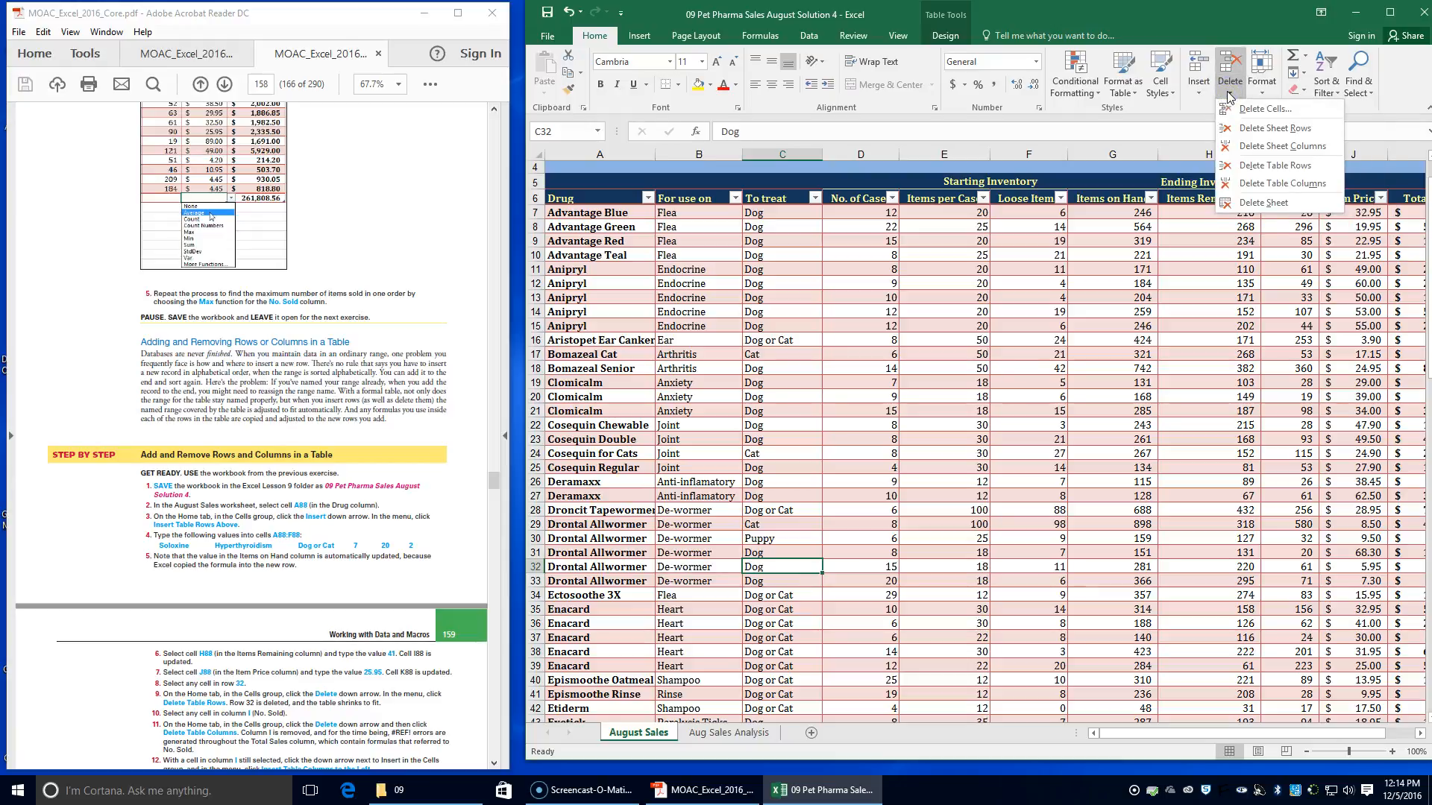
left_click(1271, 171)
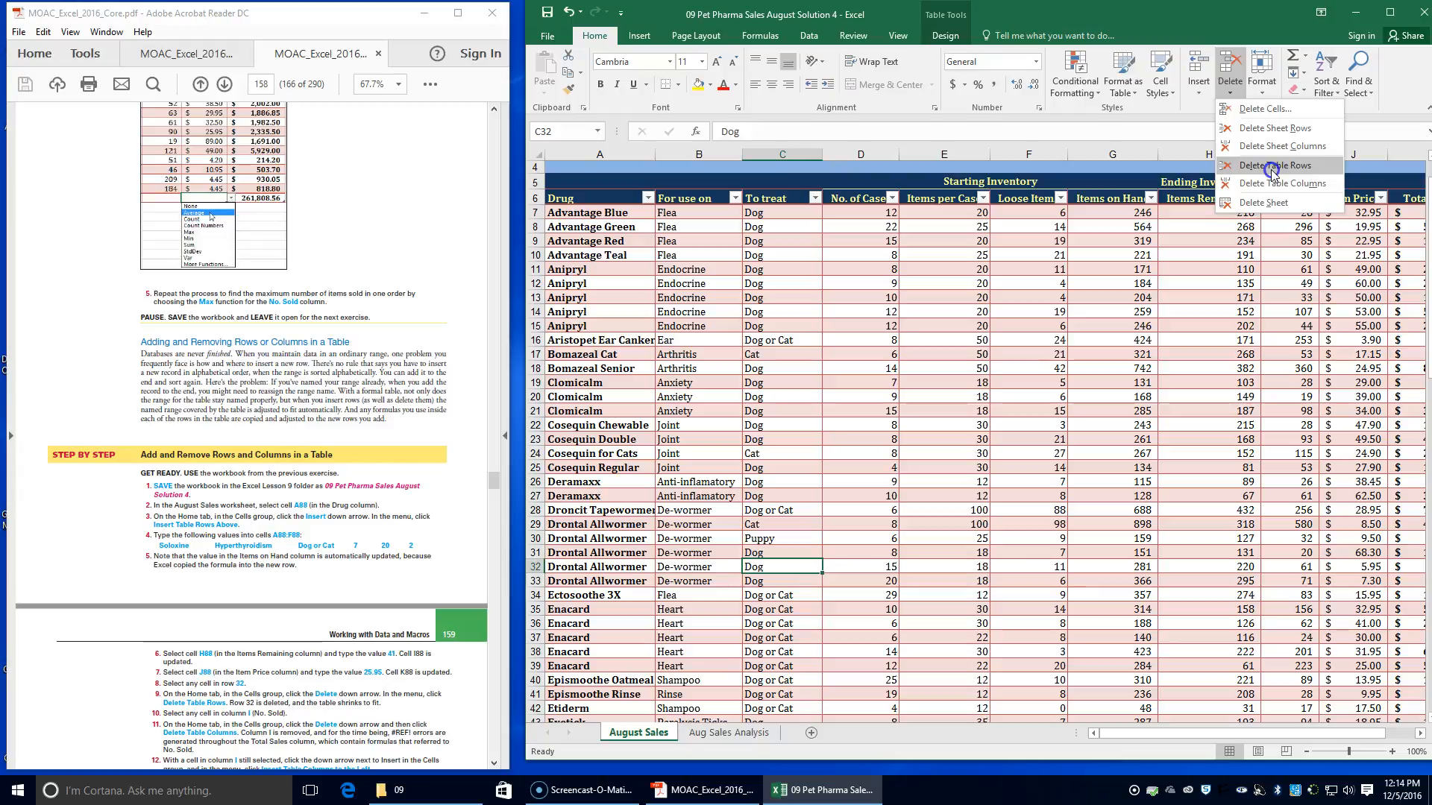
left_click(1270, 169)
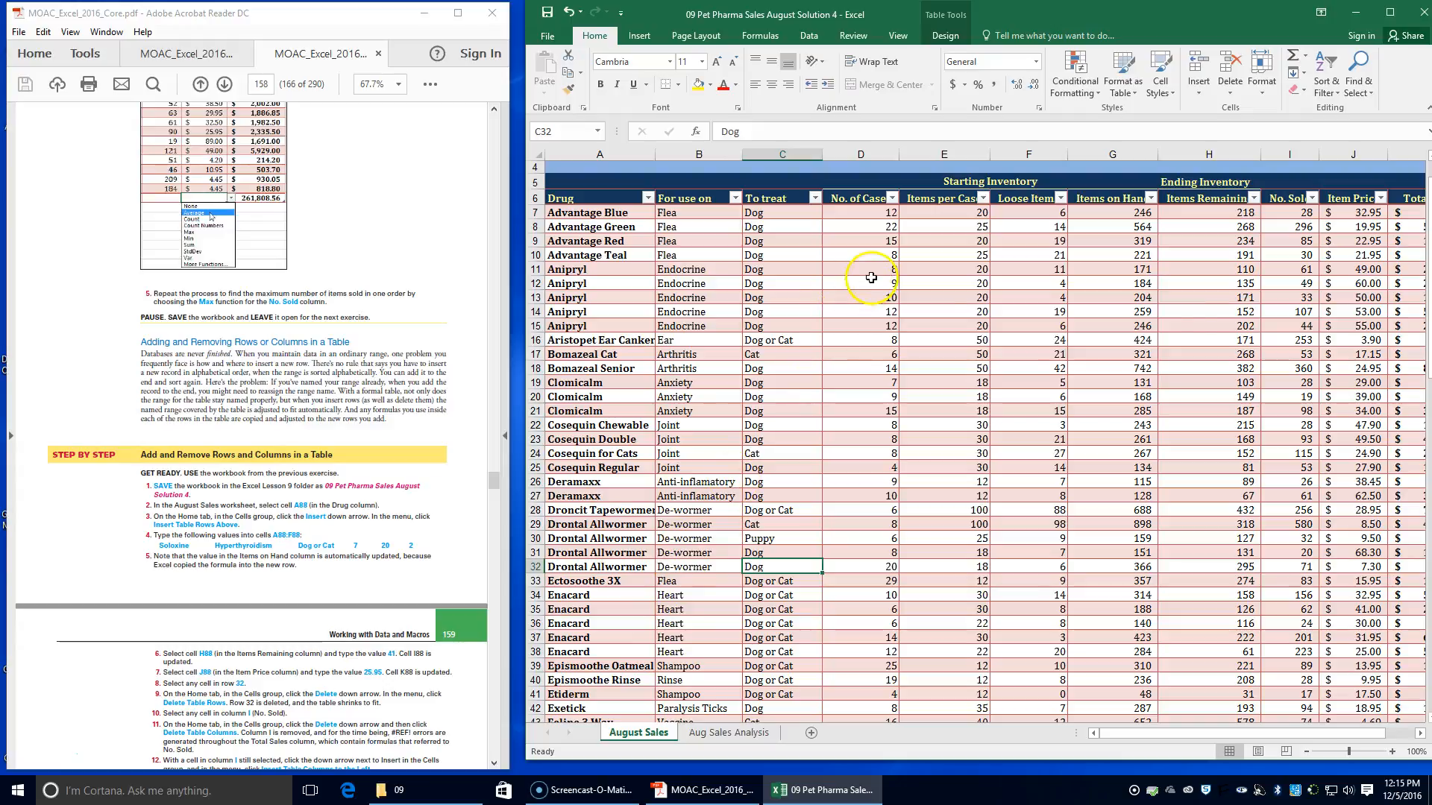
Delete the No. Sold table column (column I) from the August Sales table
left_click(1285, 341)
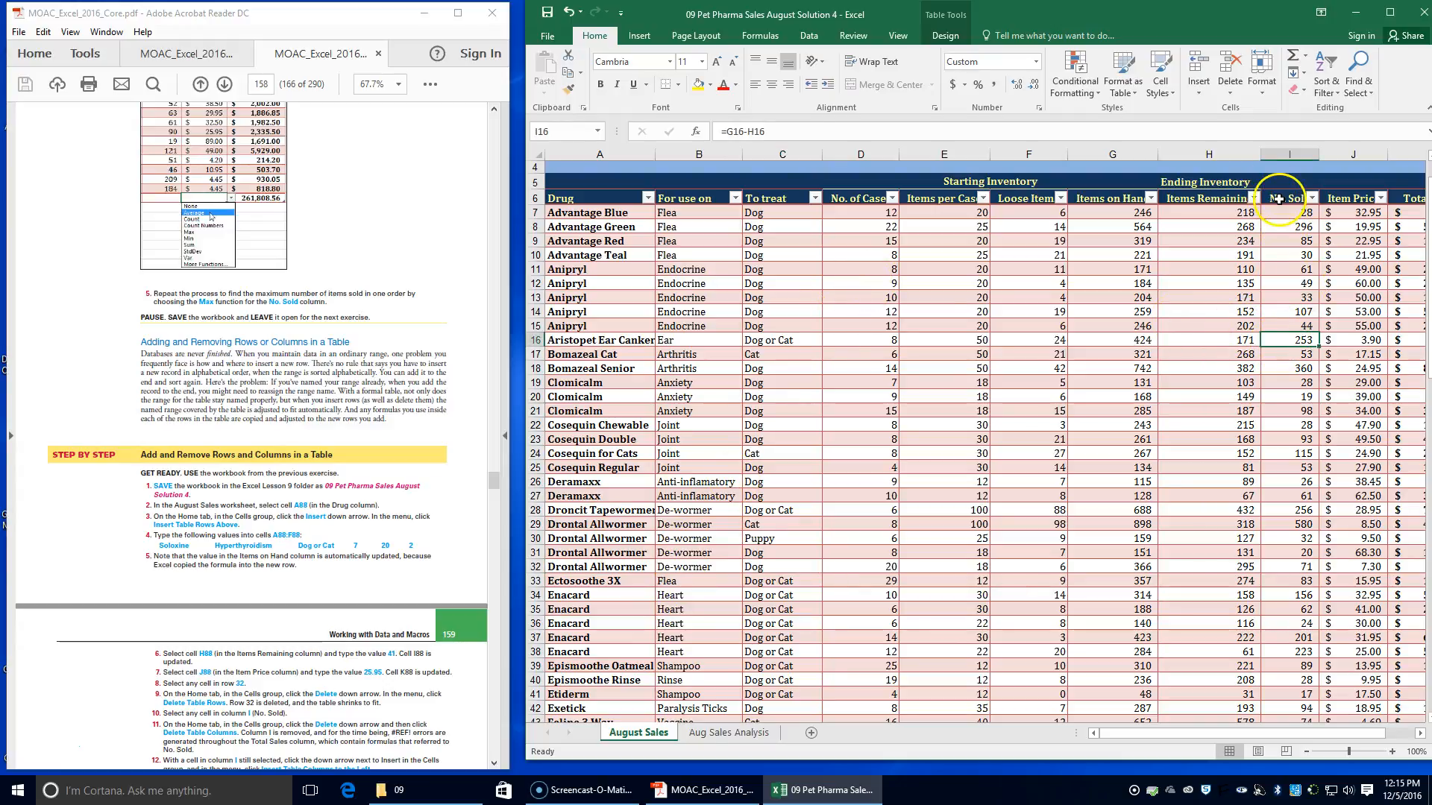
scroll(305, 692, "down", 2)
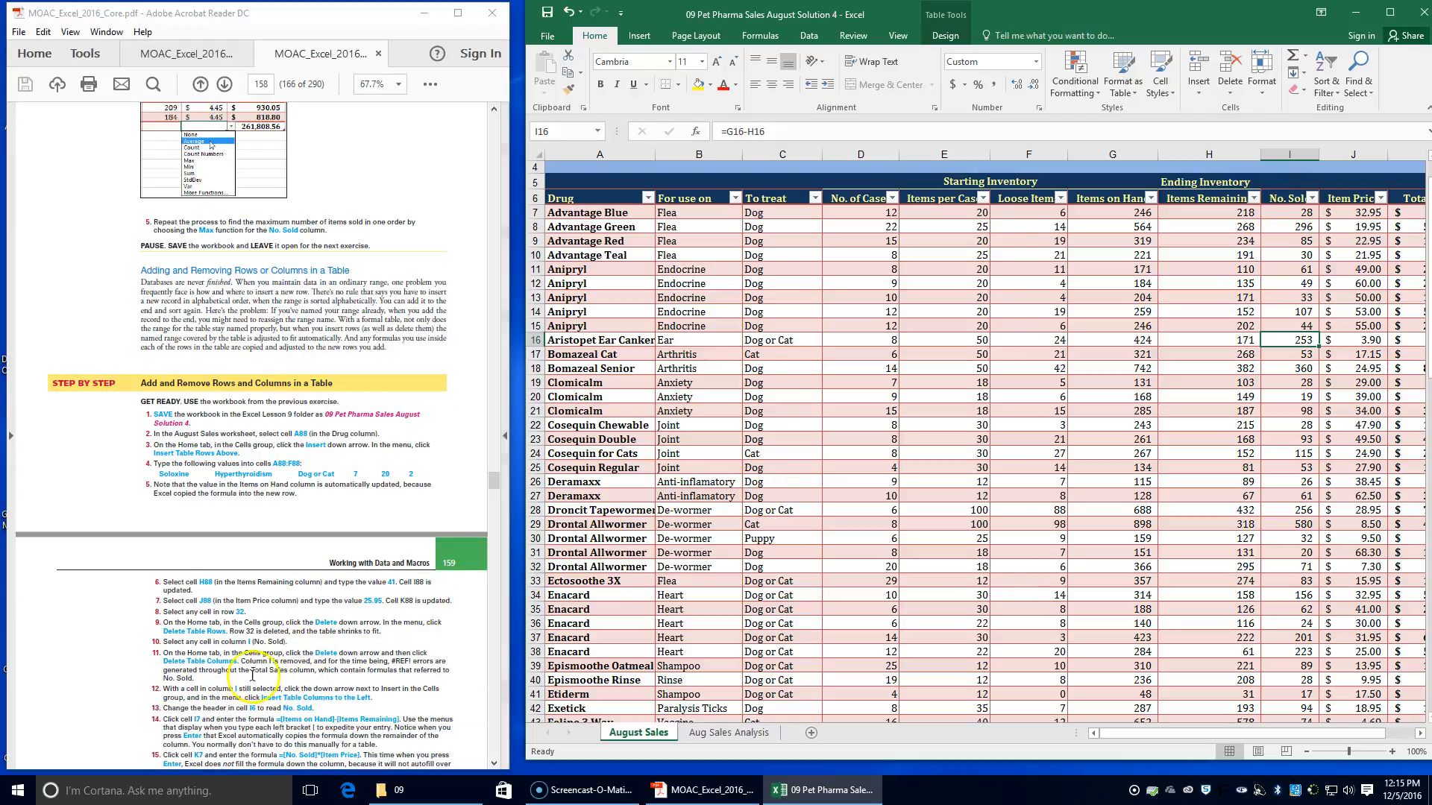
left_click(1230, 94)
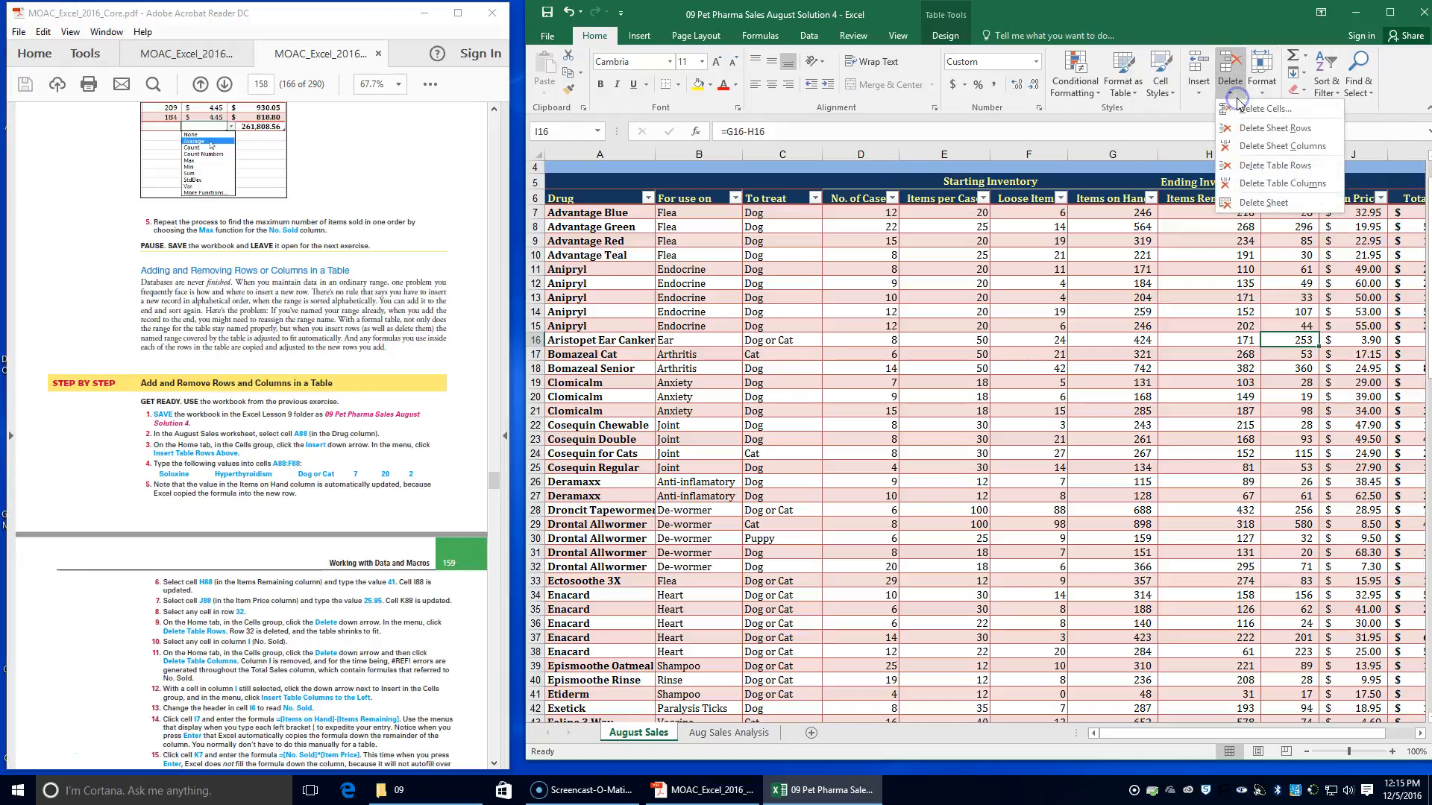
left_click(1271, 183)
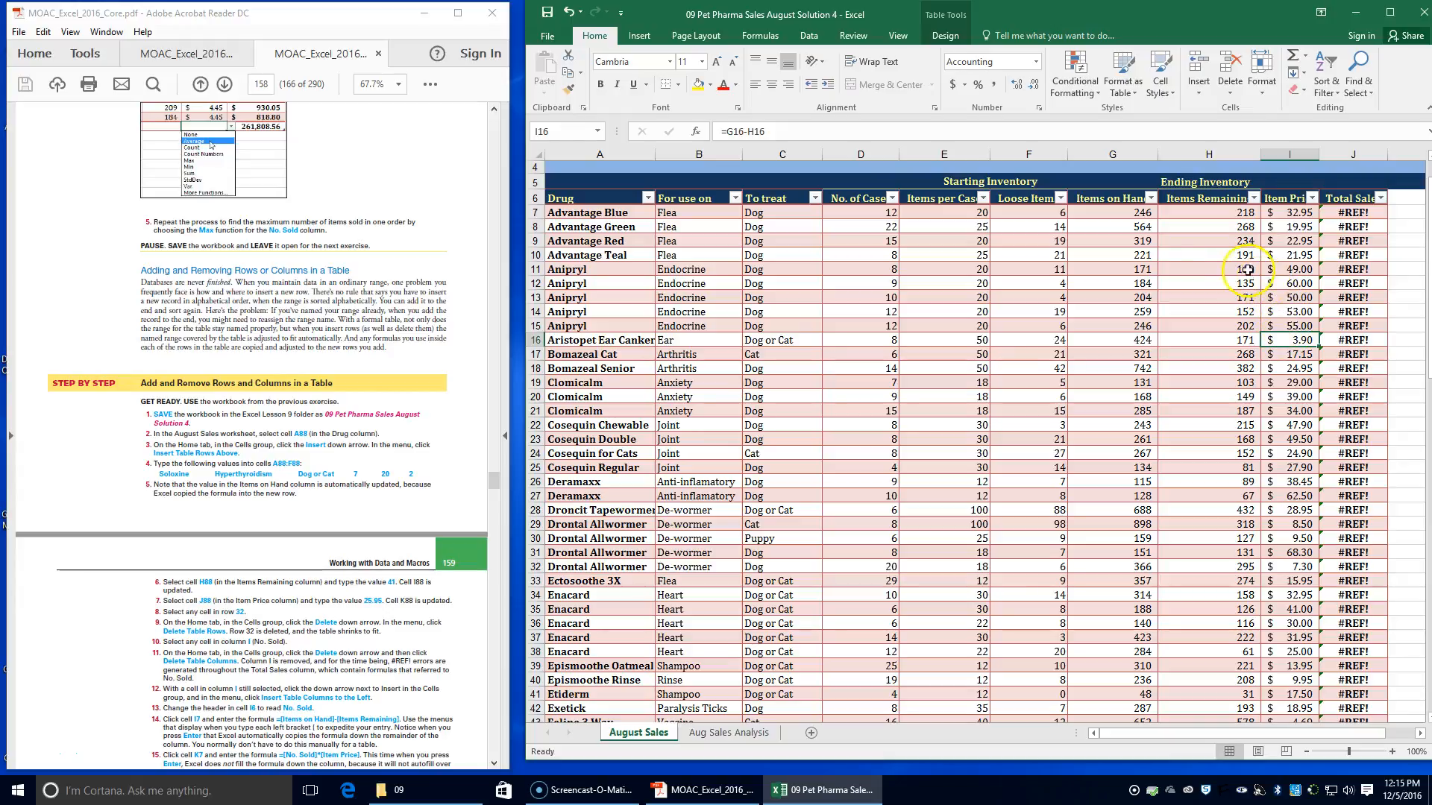
Insert a table column to the left of Item Price in the August Sales table and head it No. Sold in cell I6
left_click(1200, 90)
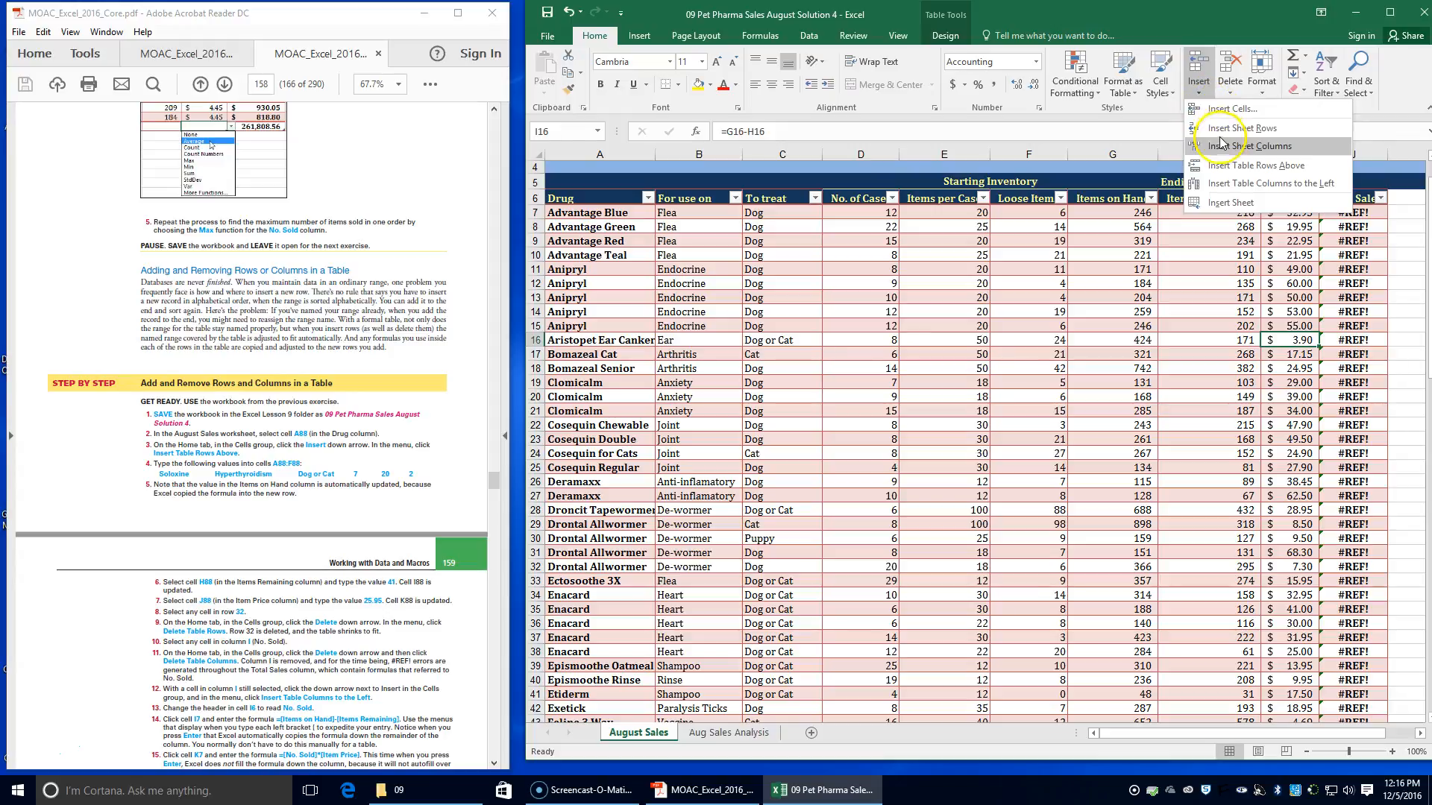
left_click(1234, 185)
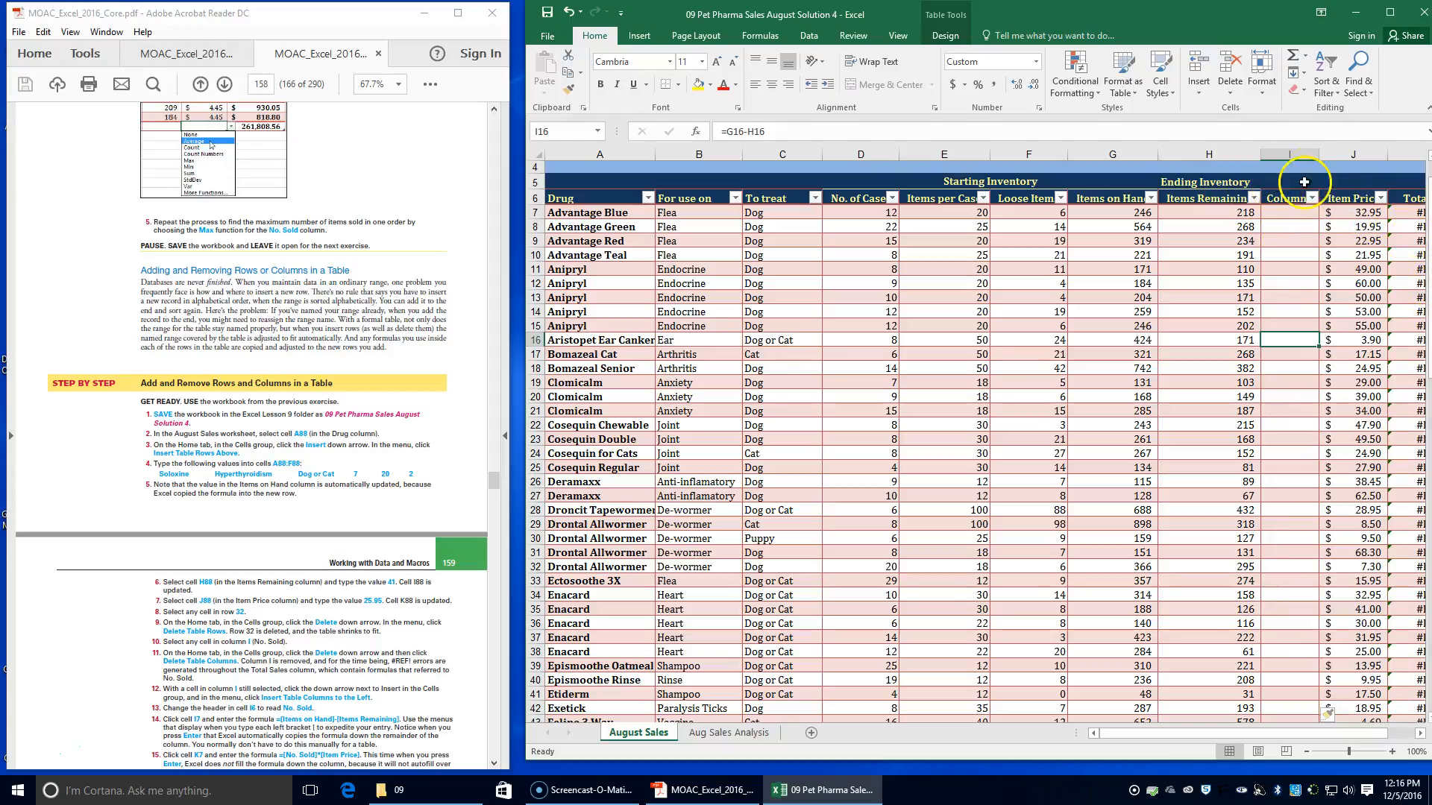
left_click(1288, 198)
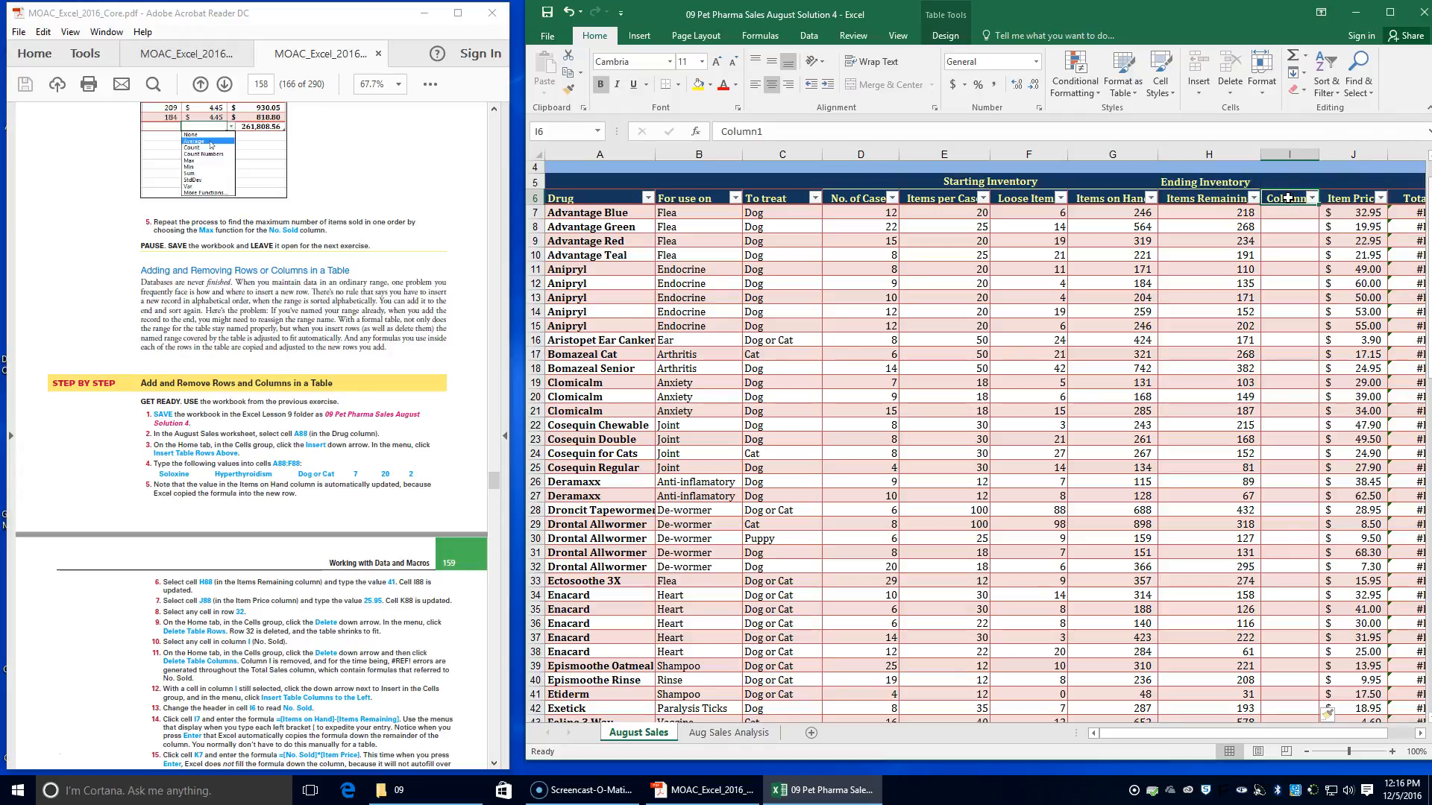
type("No")
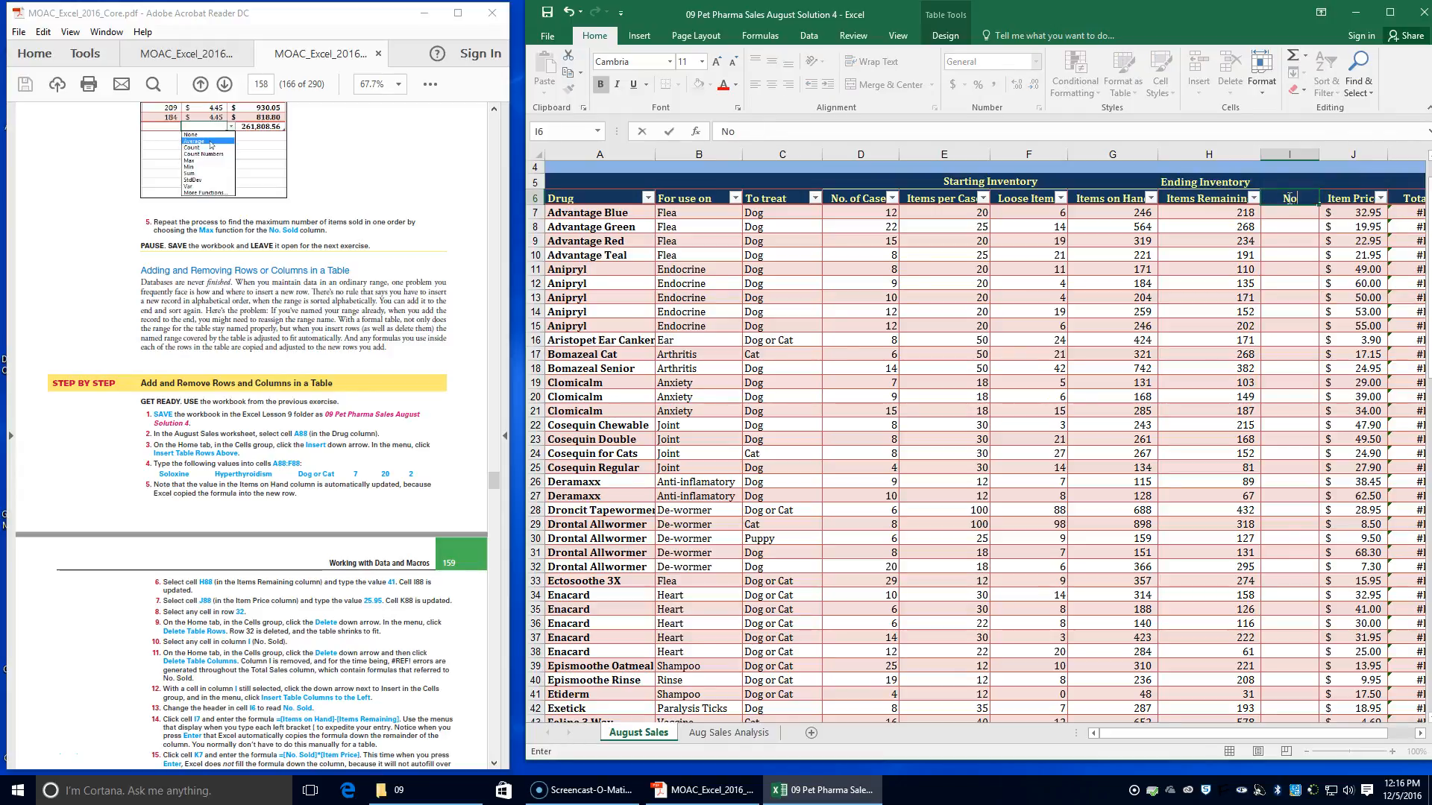
type(". Sold")
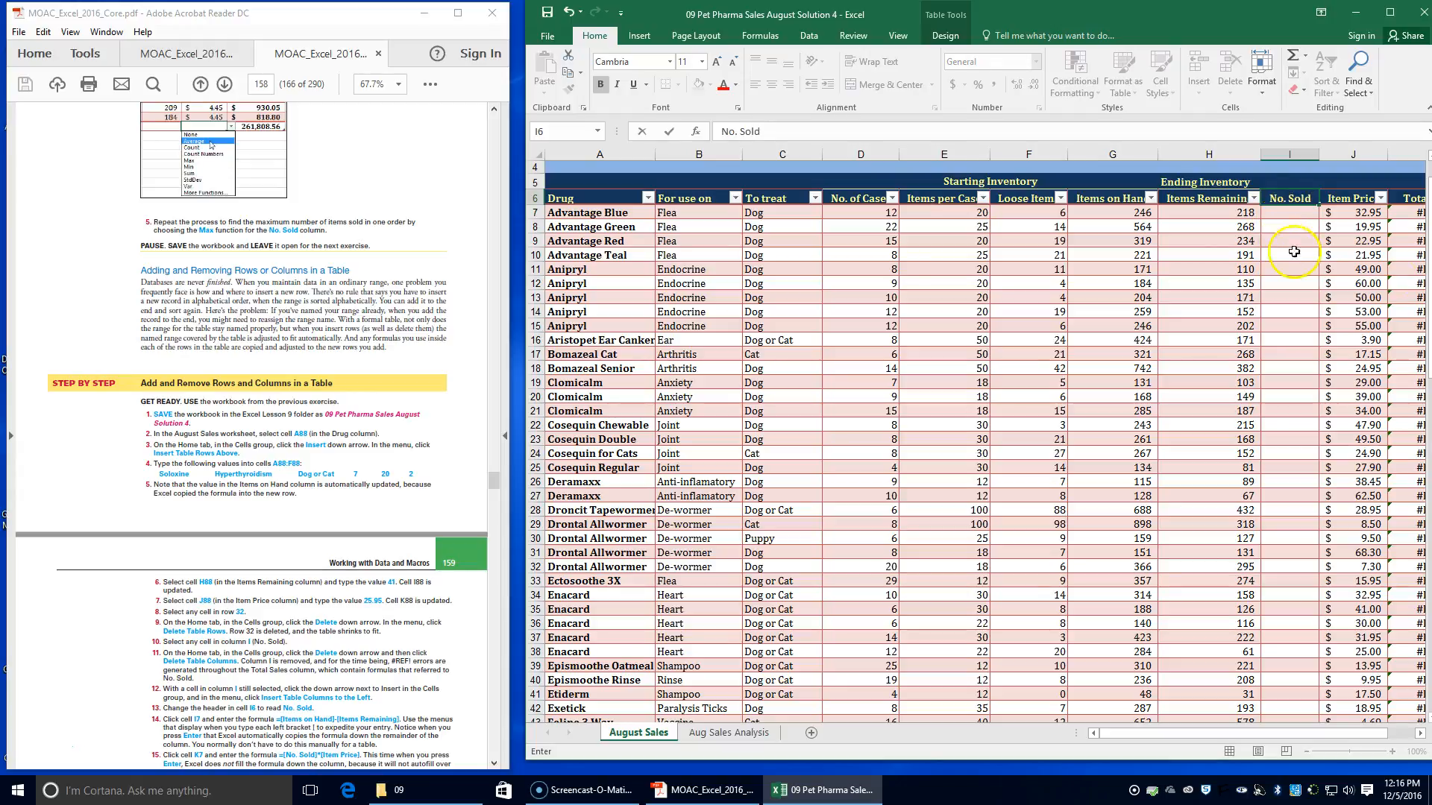
Enter the structured-reference formula =[Items on Hand]-[Items Remaining] in cell I7 of the No. Sold column
left_click(1286, 214)
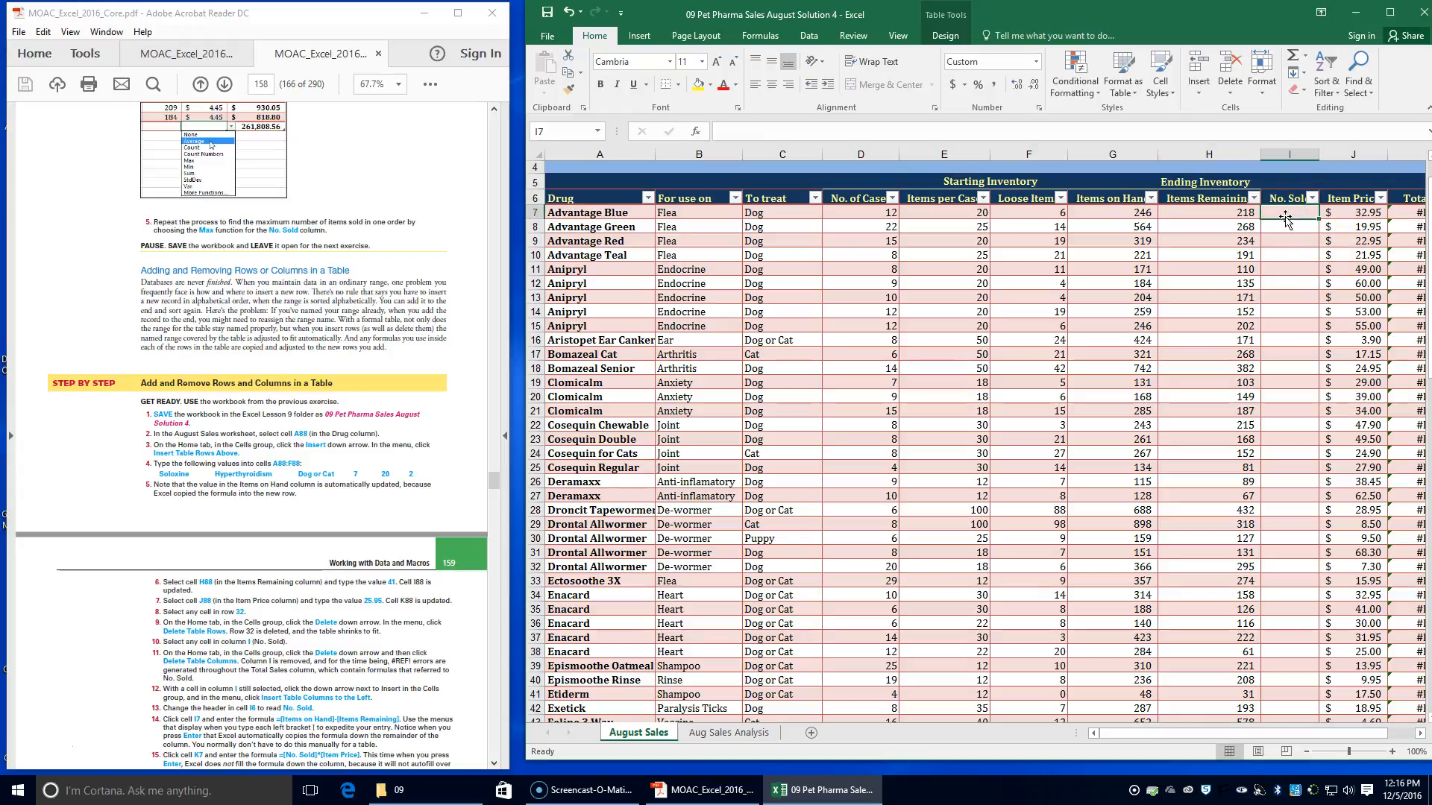
left_click(1294, 207)
type("=")
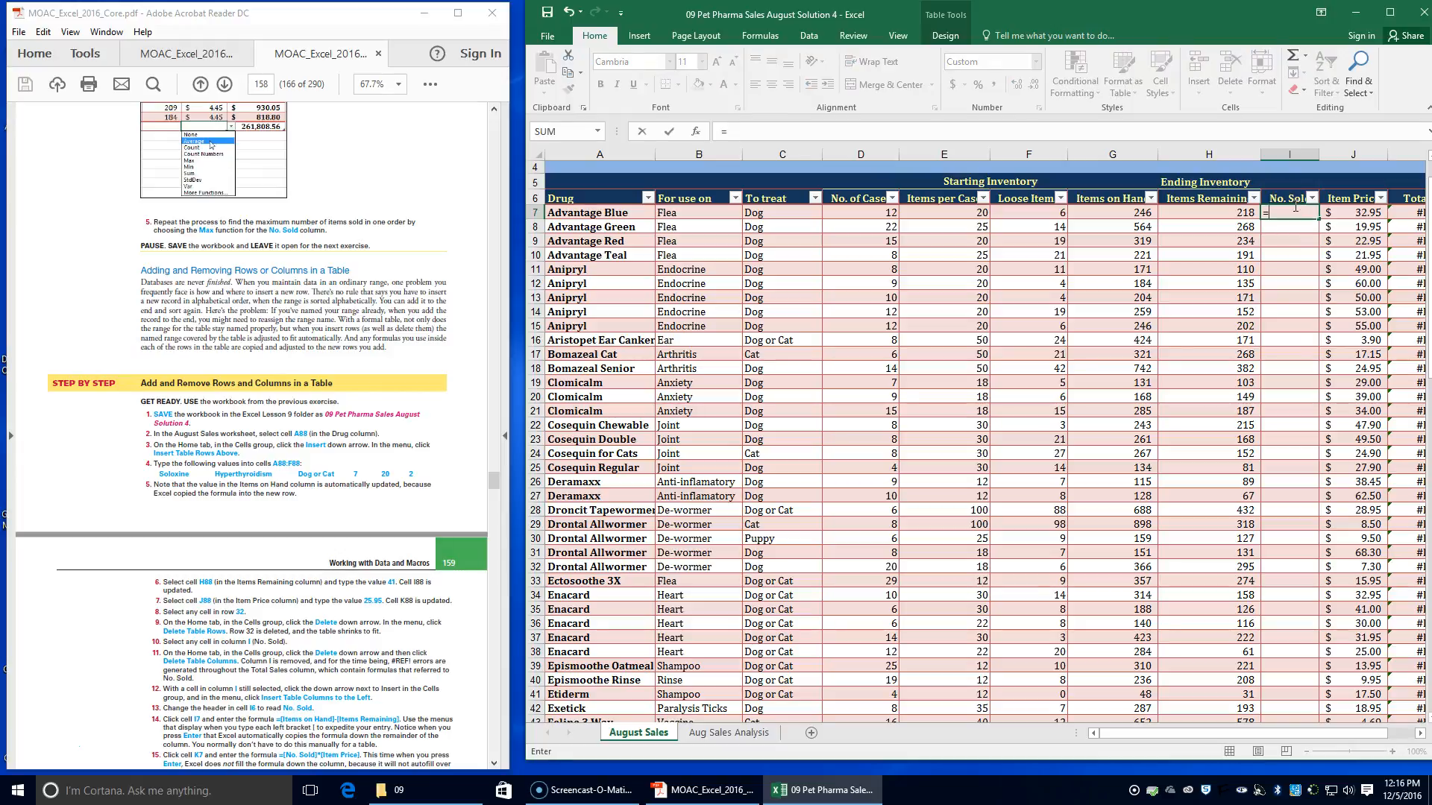
type("[")
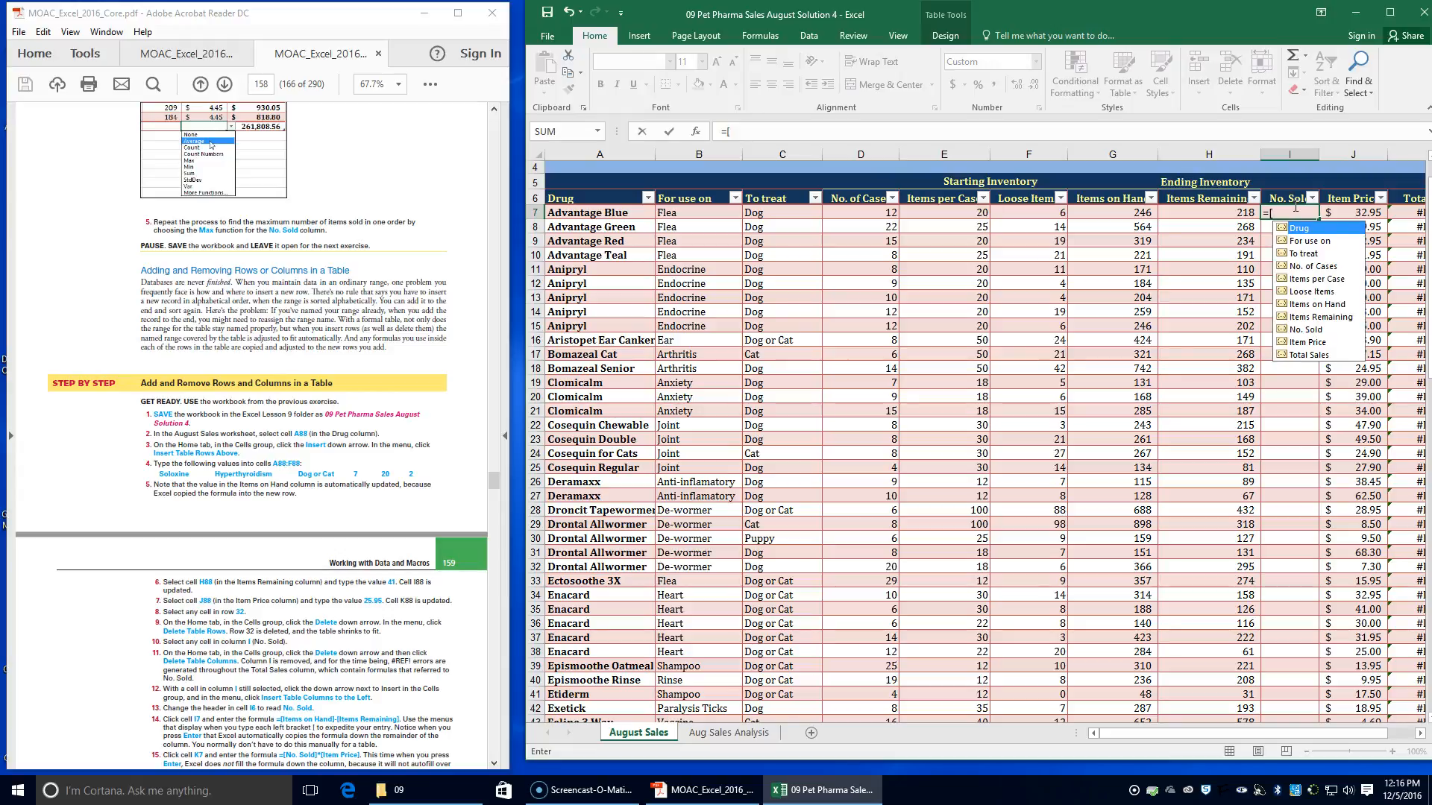
type("i")
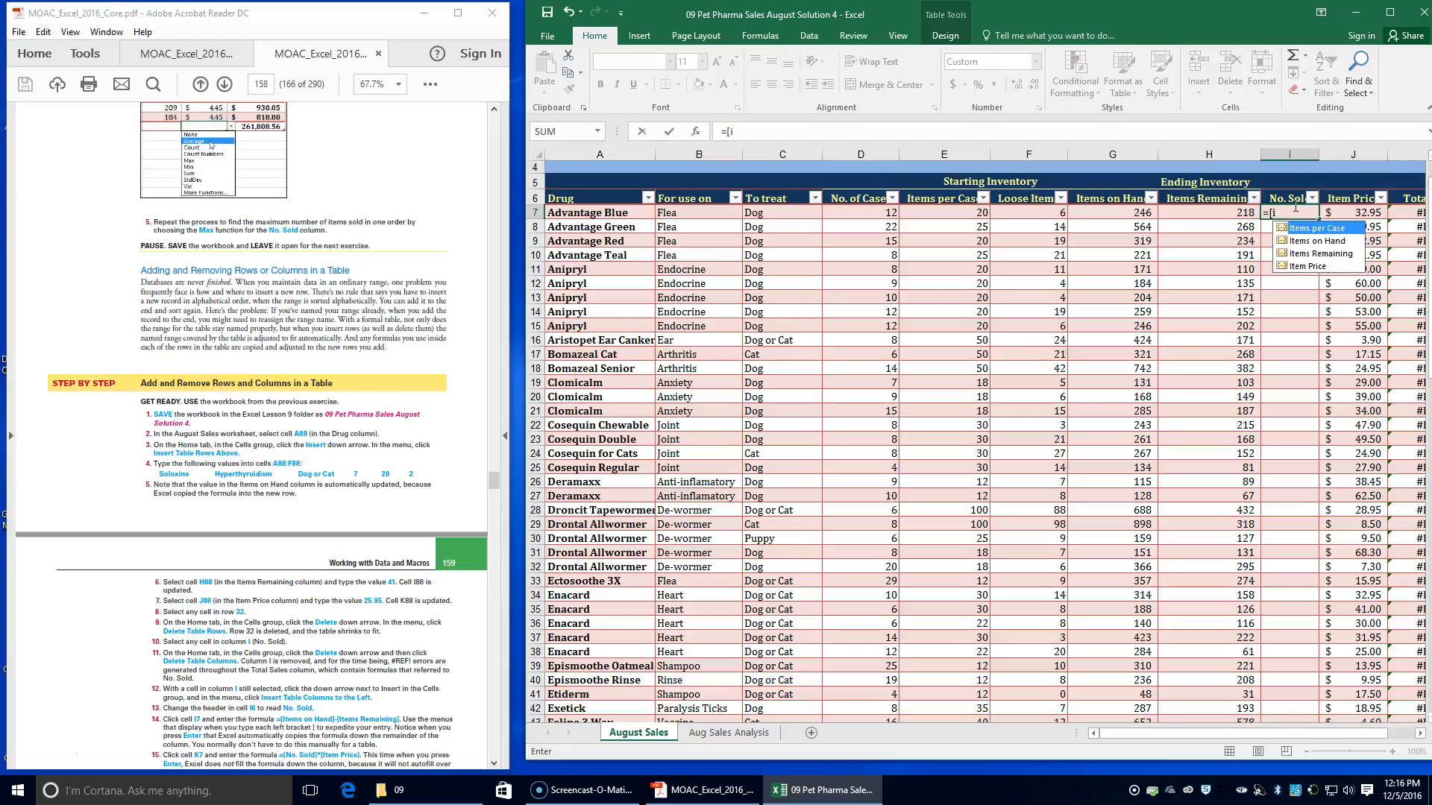
key("Down")
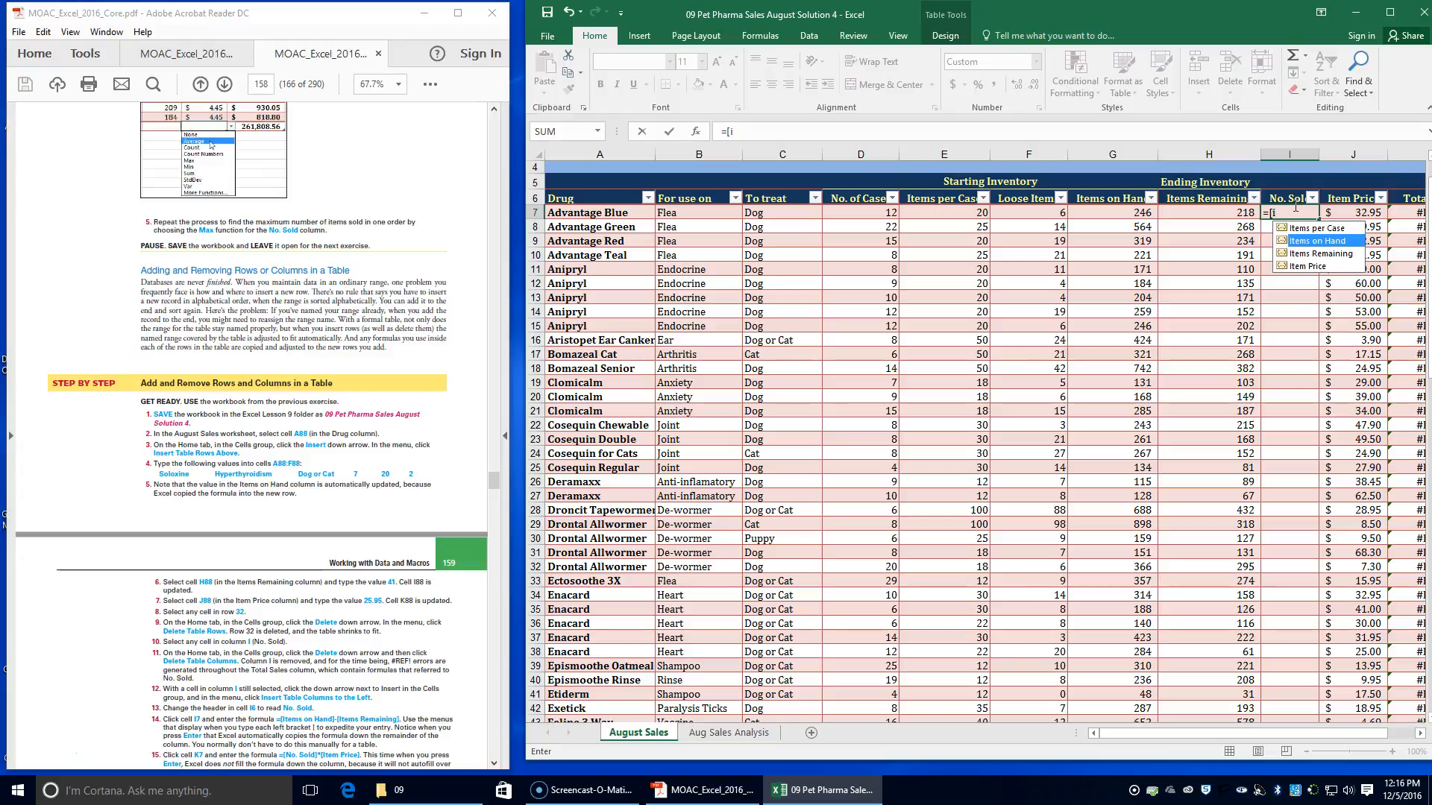
key("Tab")
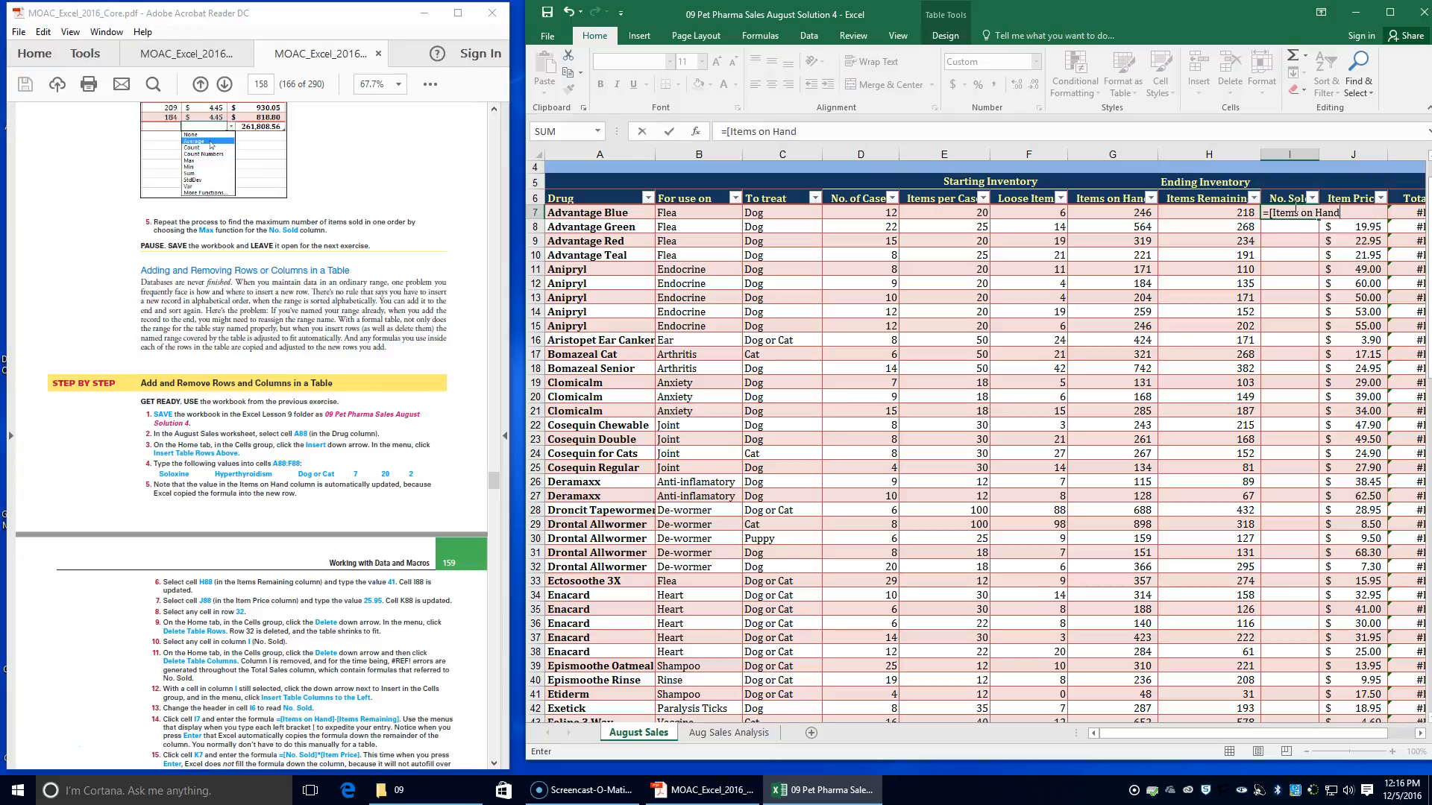
type("]")
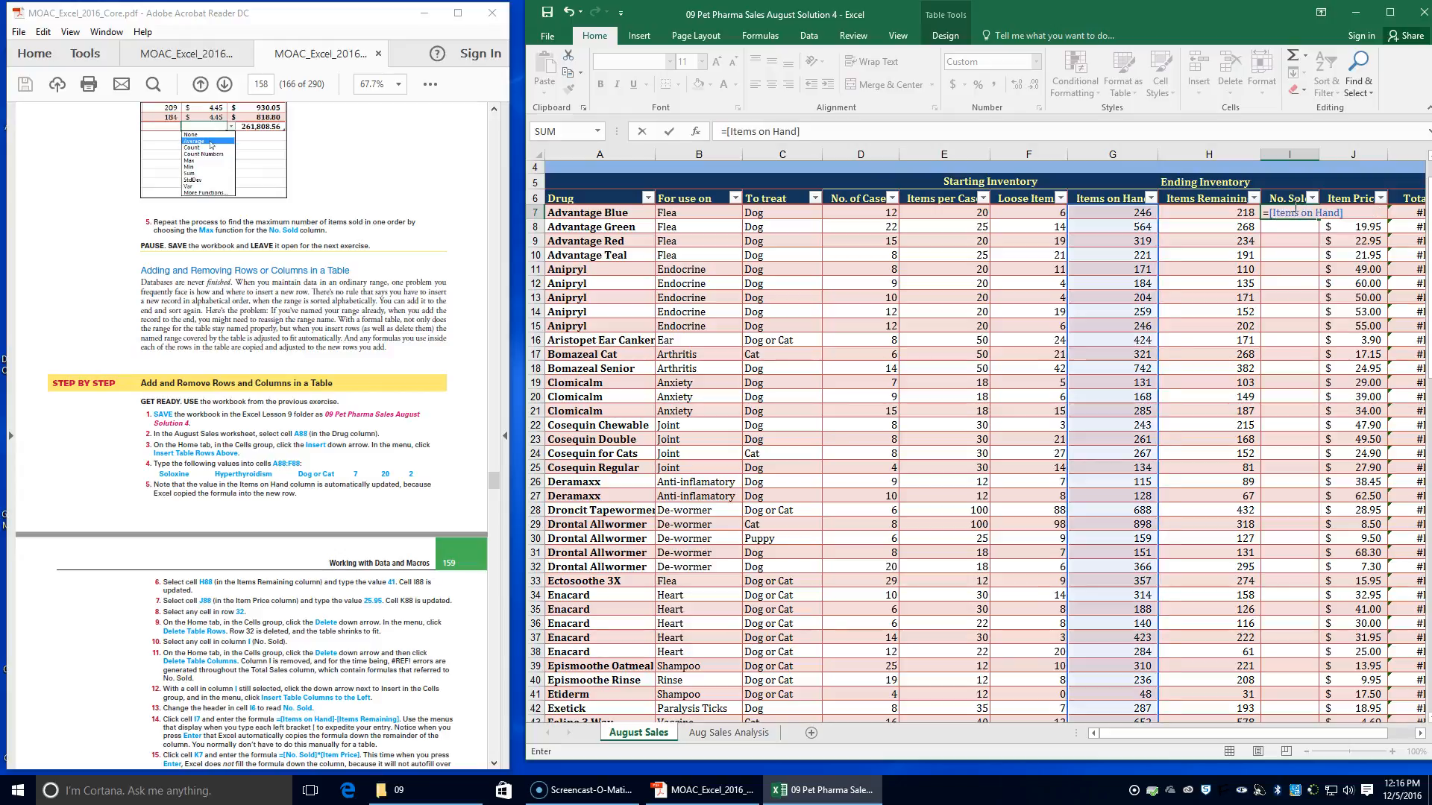
type("-[")
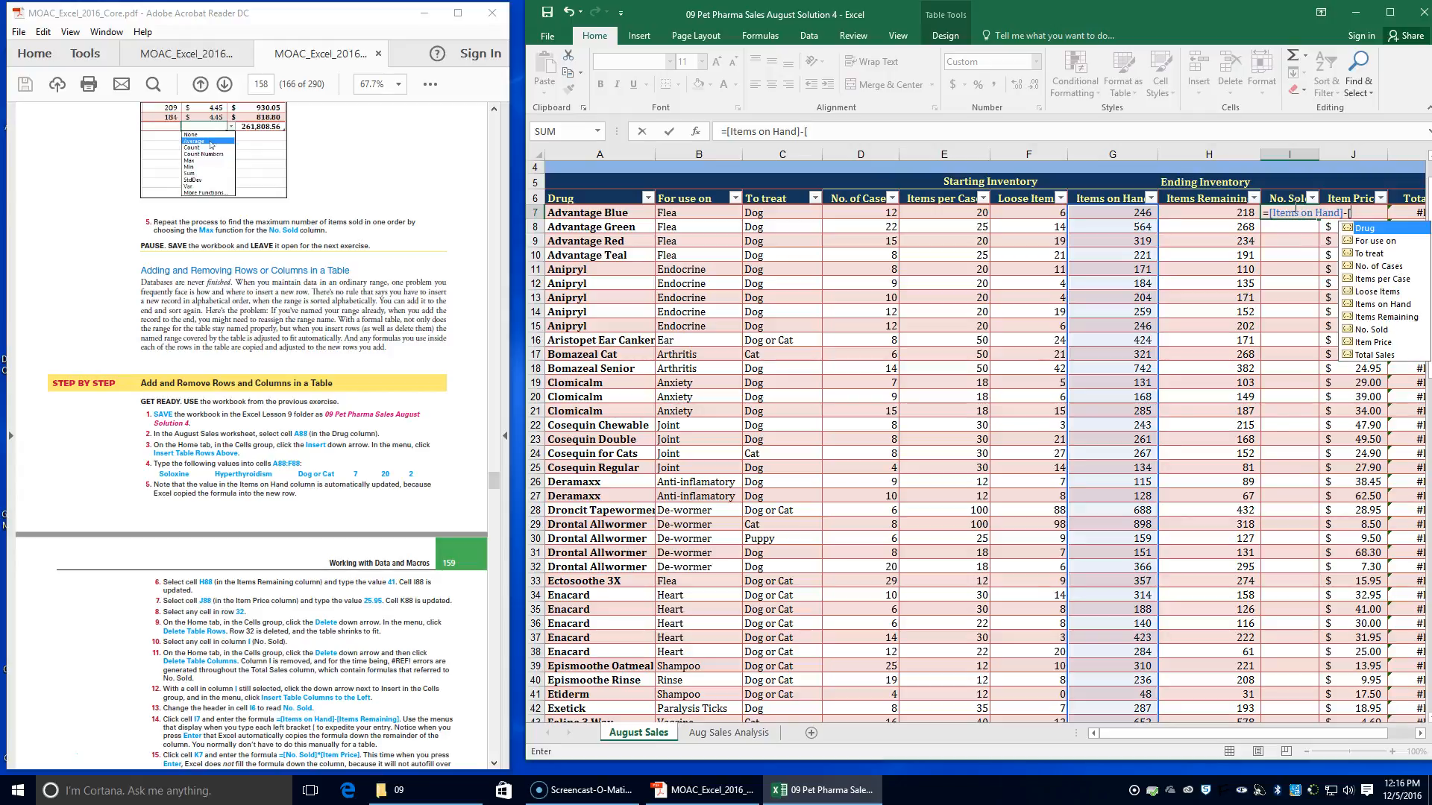
type("i")
key("Down")
key("Down")
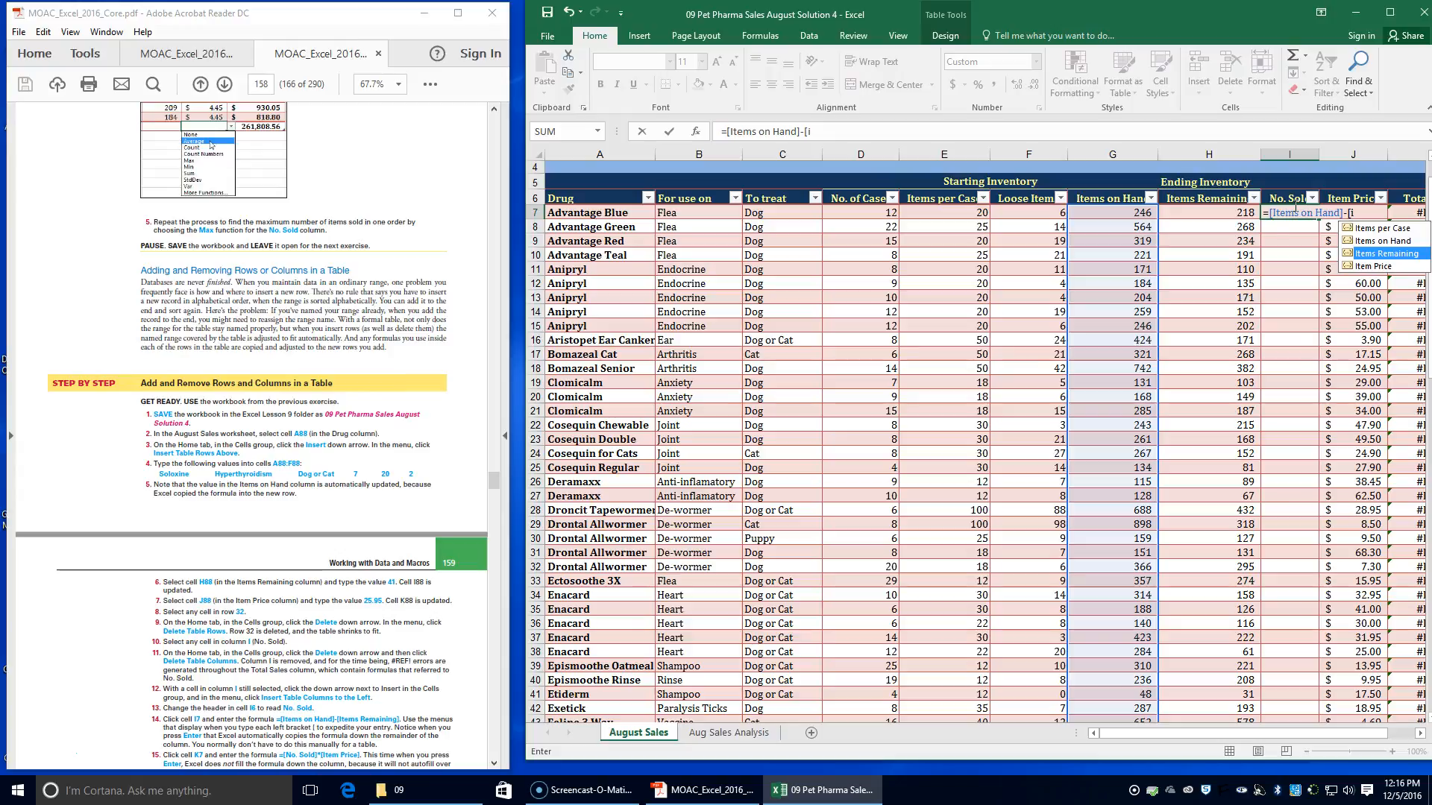
key("Tab")
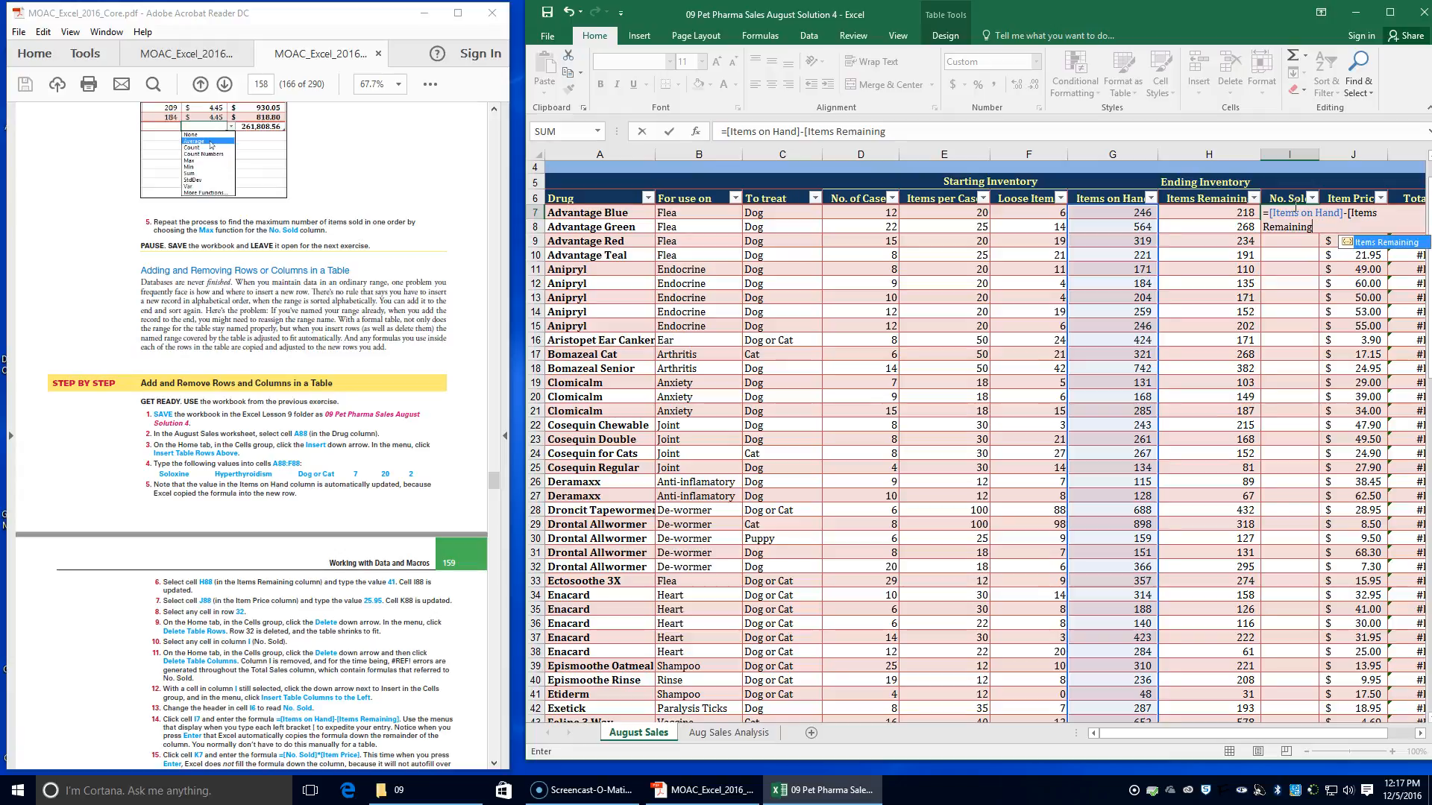
type("]")
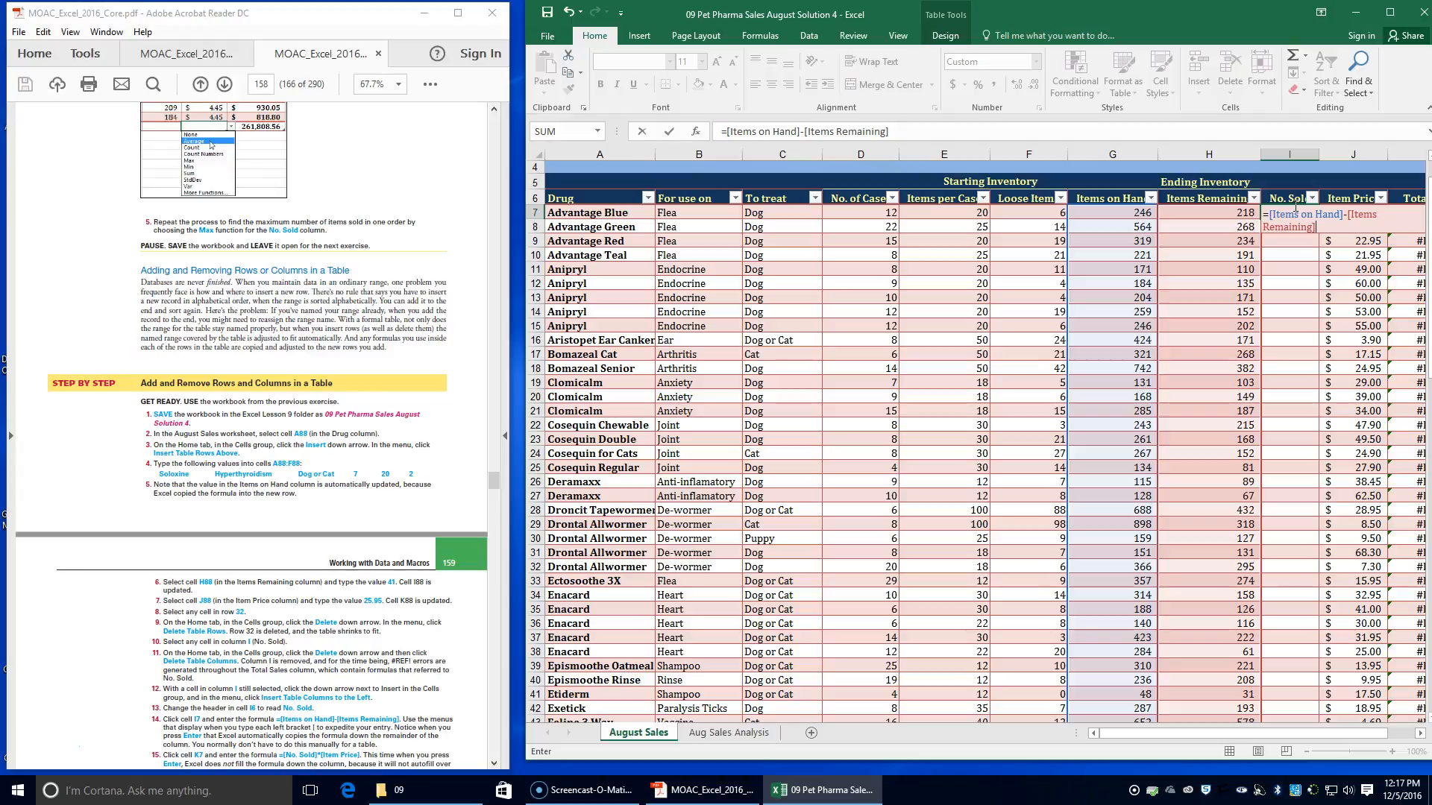
key("Return")
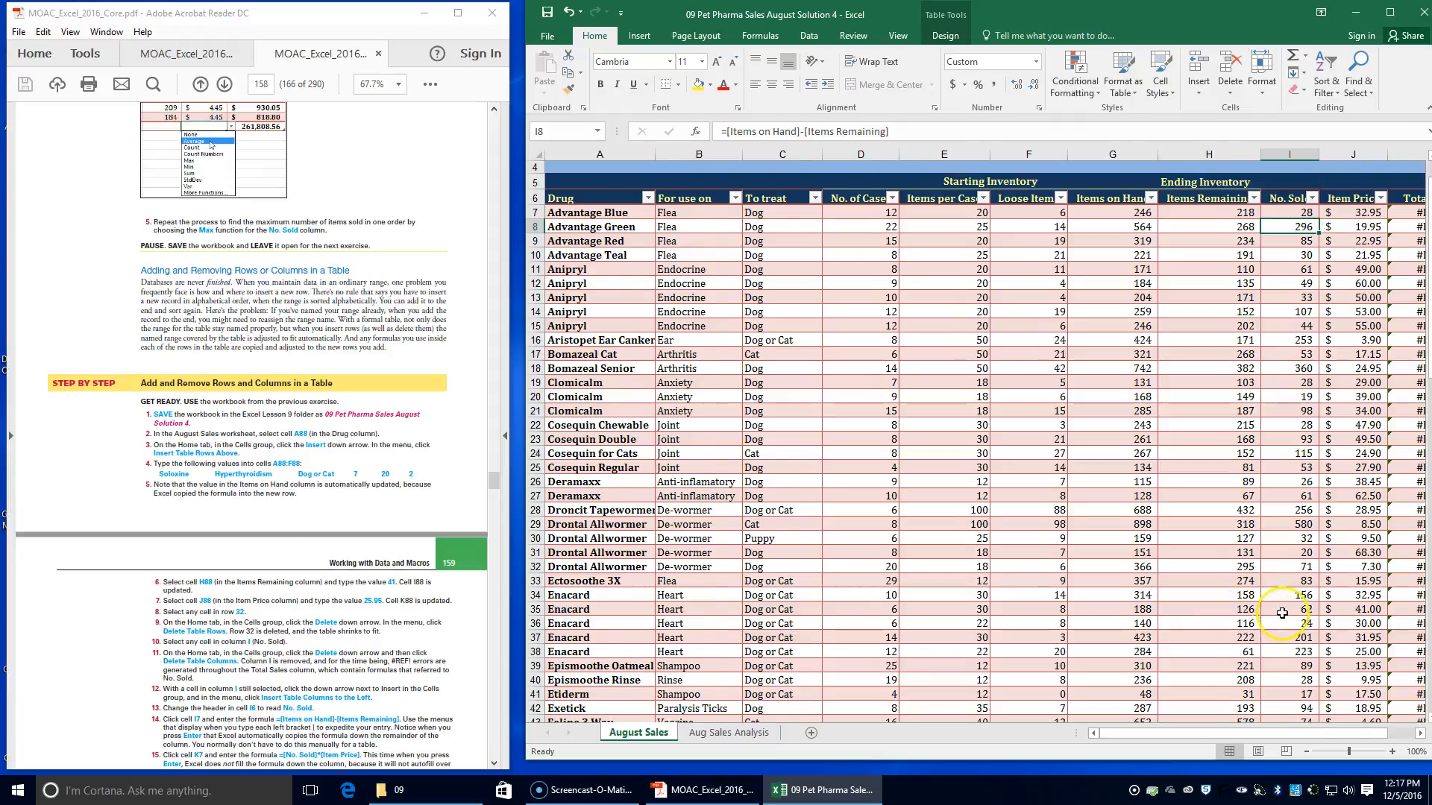
Replace the Total Sales formula in cell K7 with =[No. Sold]*[Item Price]
scroll(1286, 595, "down", 4)
scroll(1313, 675, "down", 7)
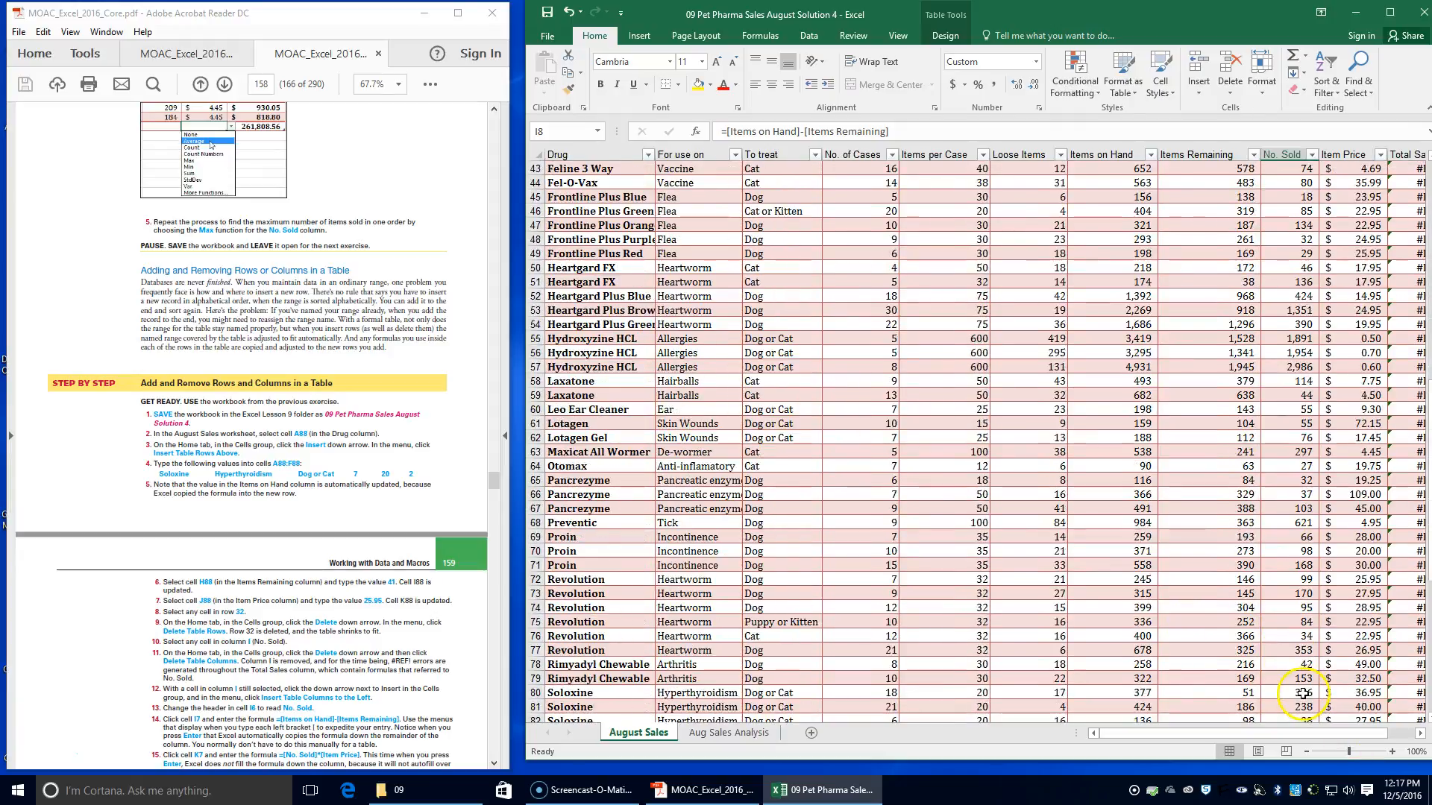
scroll(1294, 675, "up", 12)
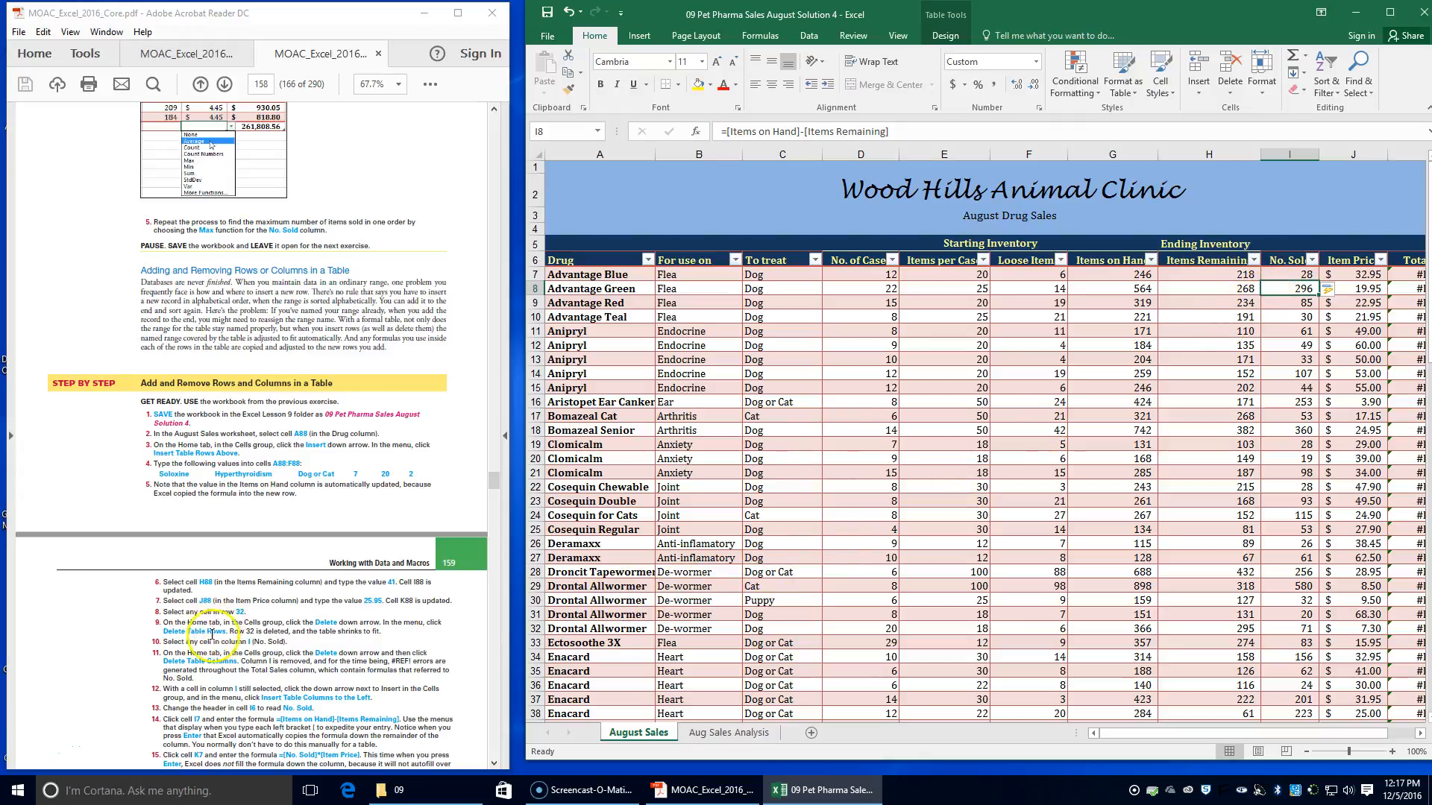
scroll(219, 648, "down", 1)
scroll(219, 648, "down", 2)
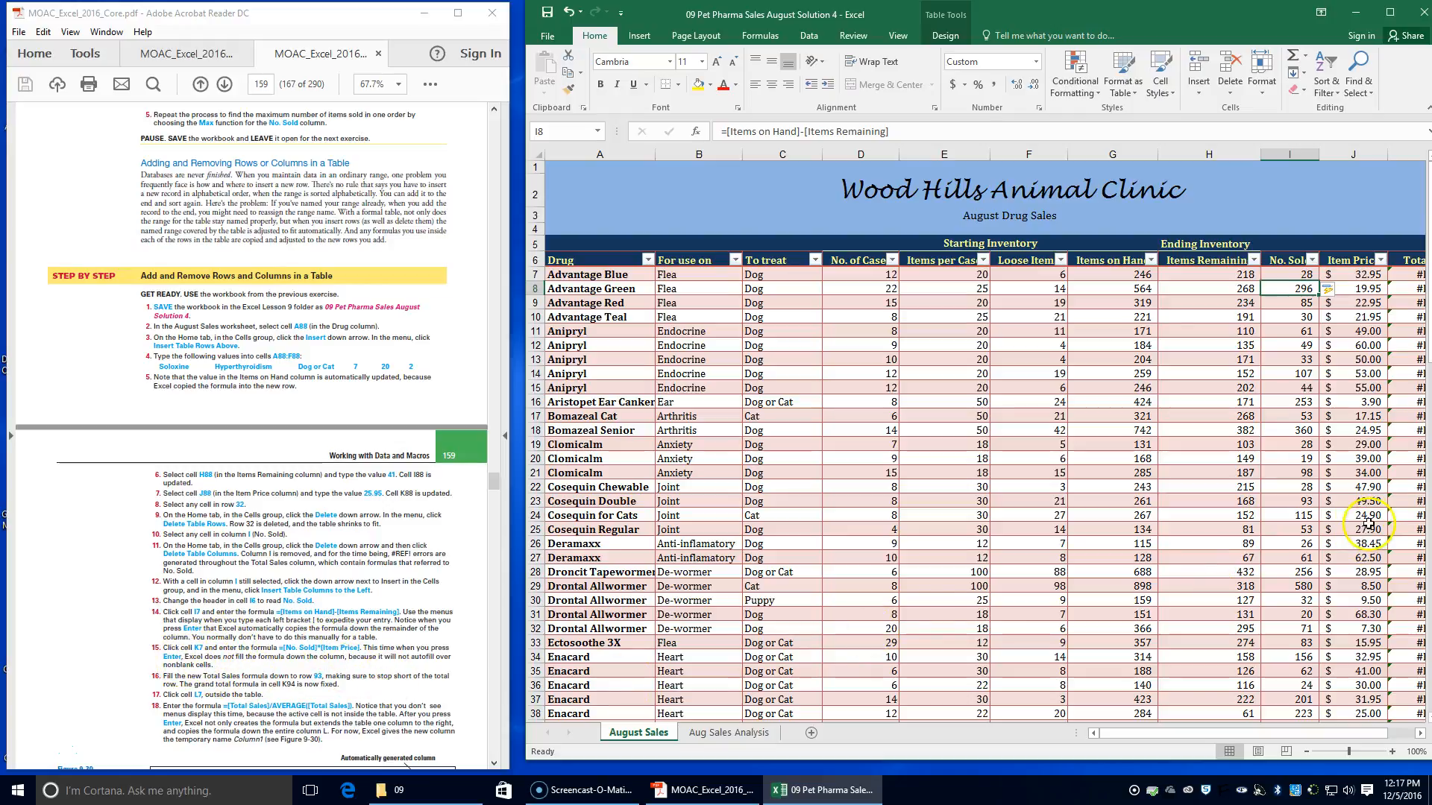
left_click_drag(1109, 733, 1120, 733)
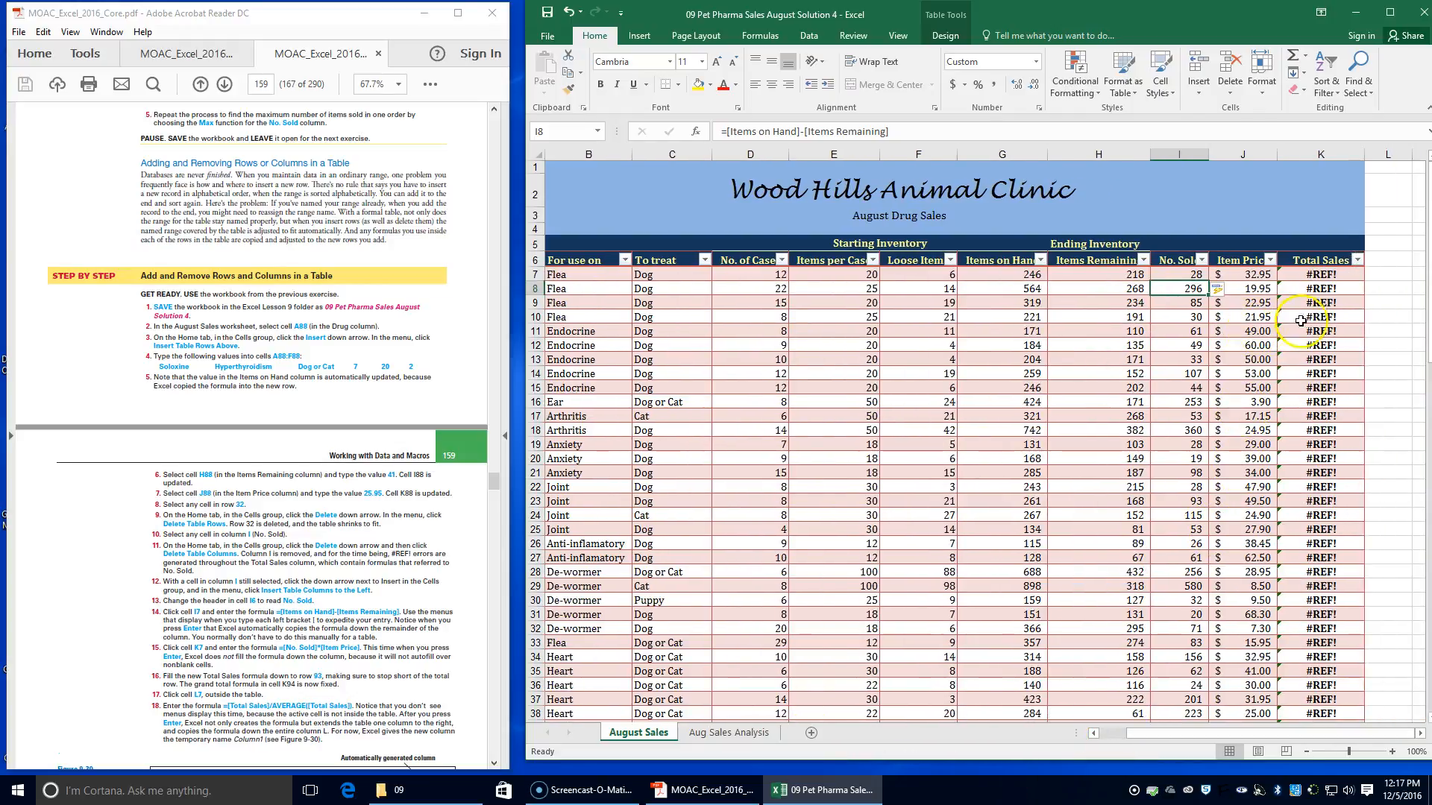
left_click(1301, 275)
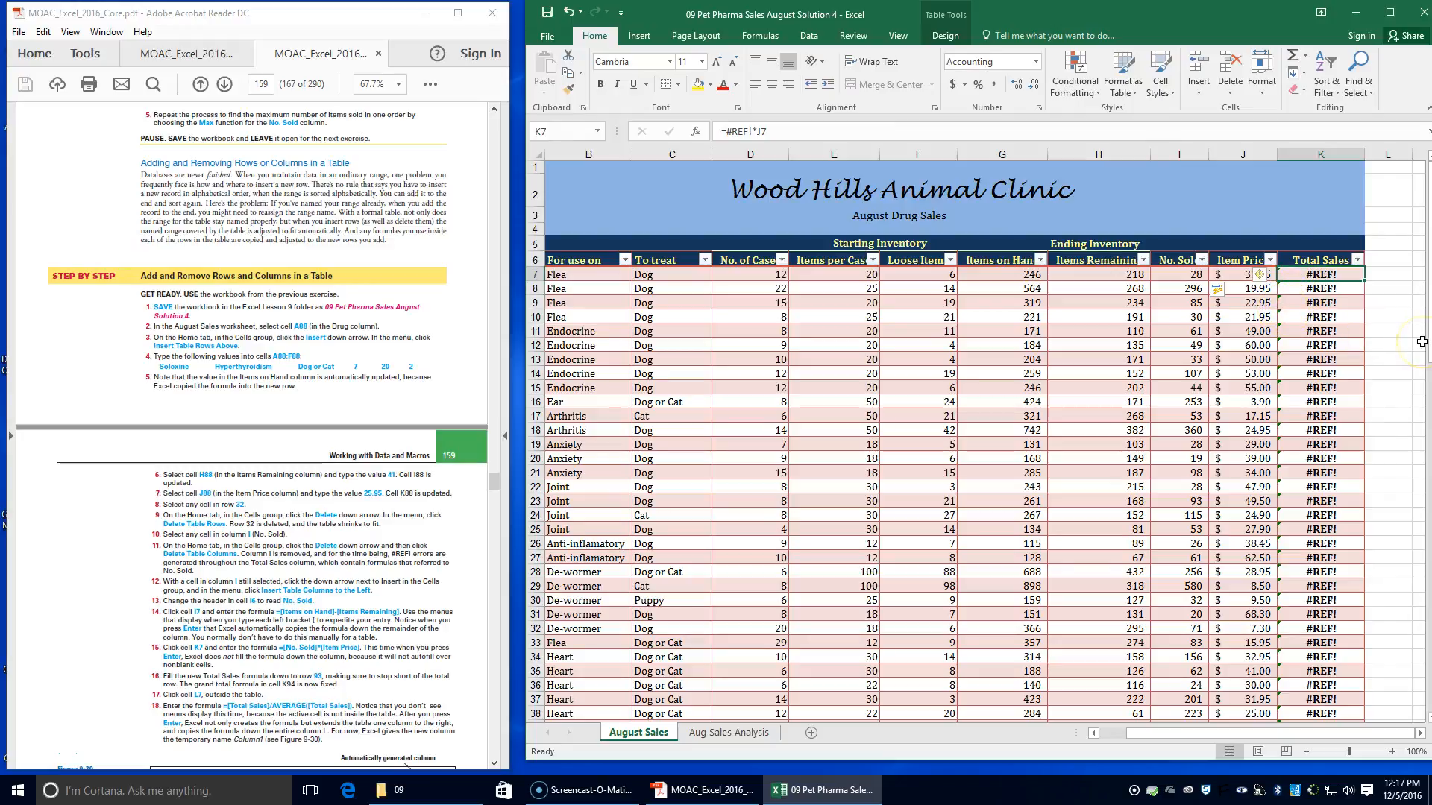
type("=")
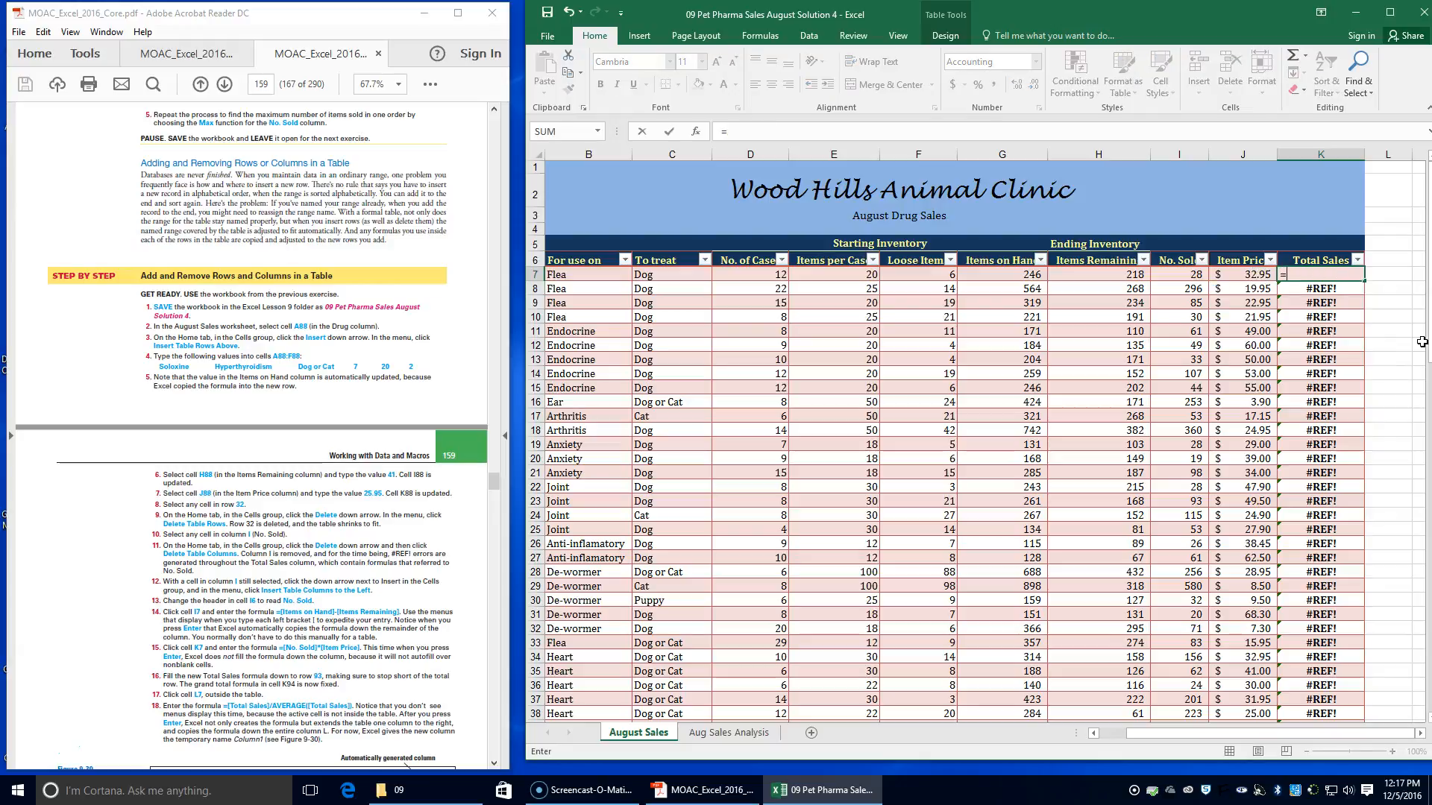
type("[")
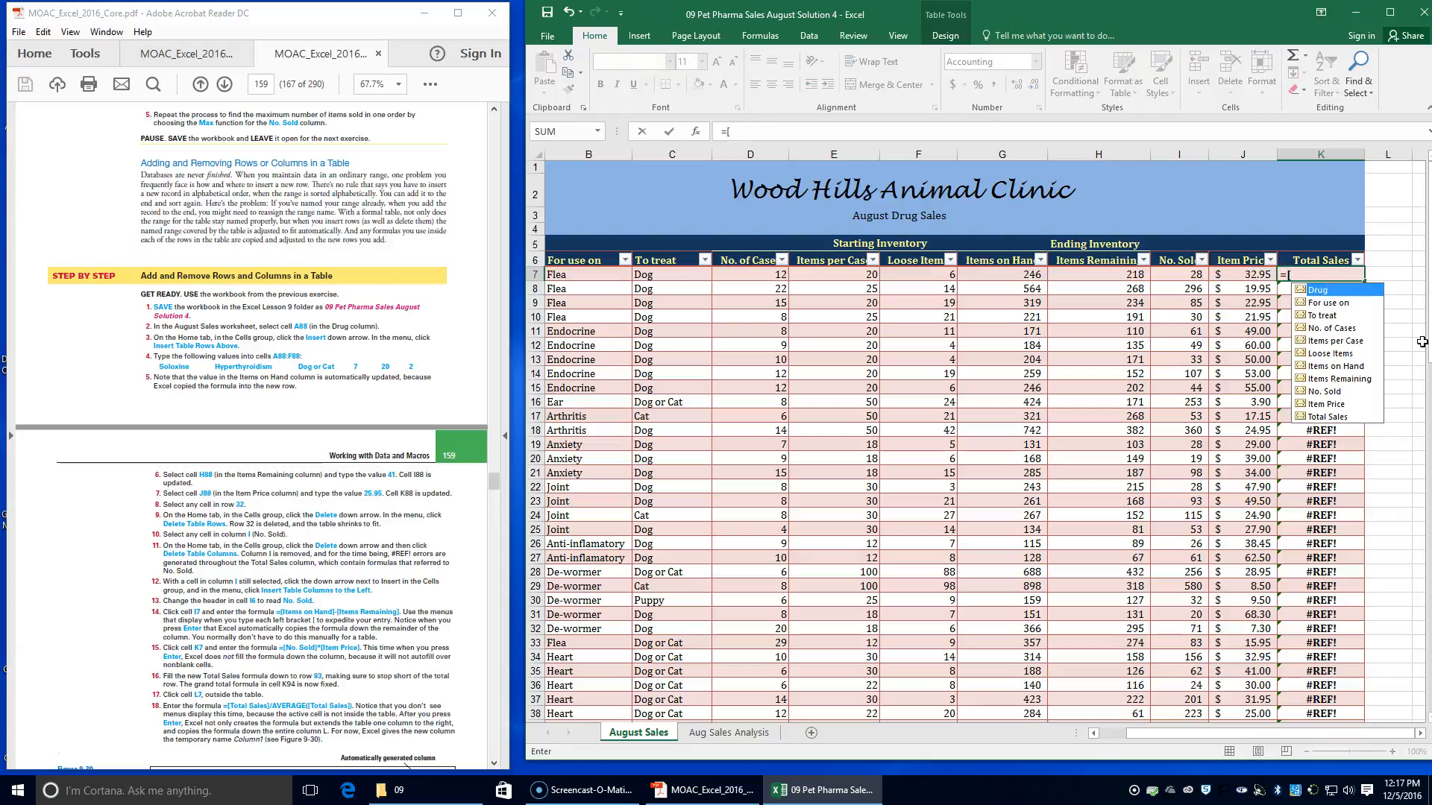
type("n")
key("Down")
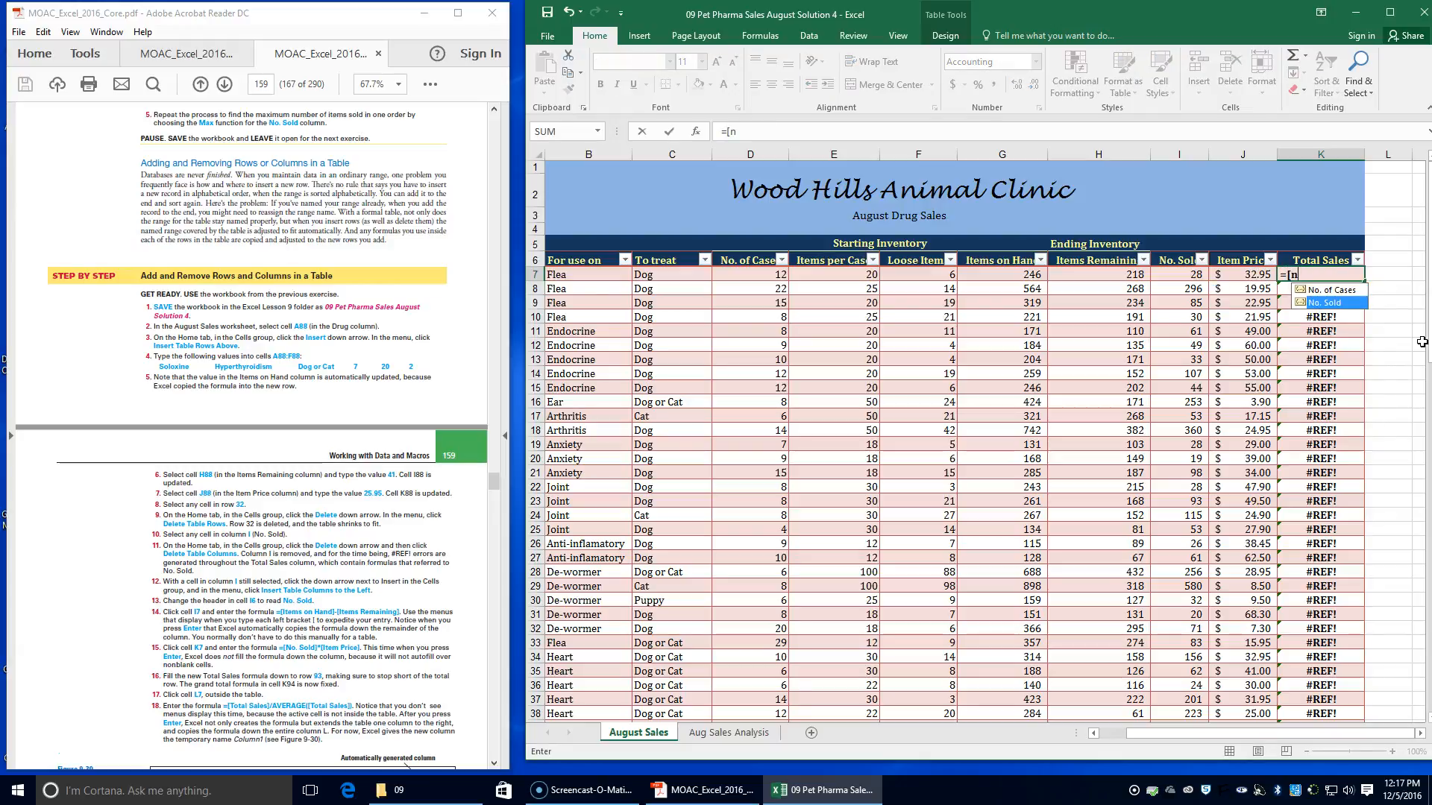
key("Tab")
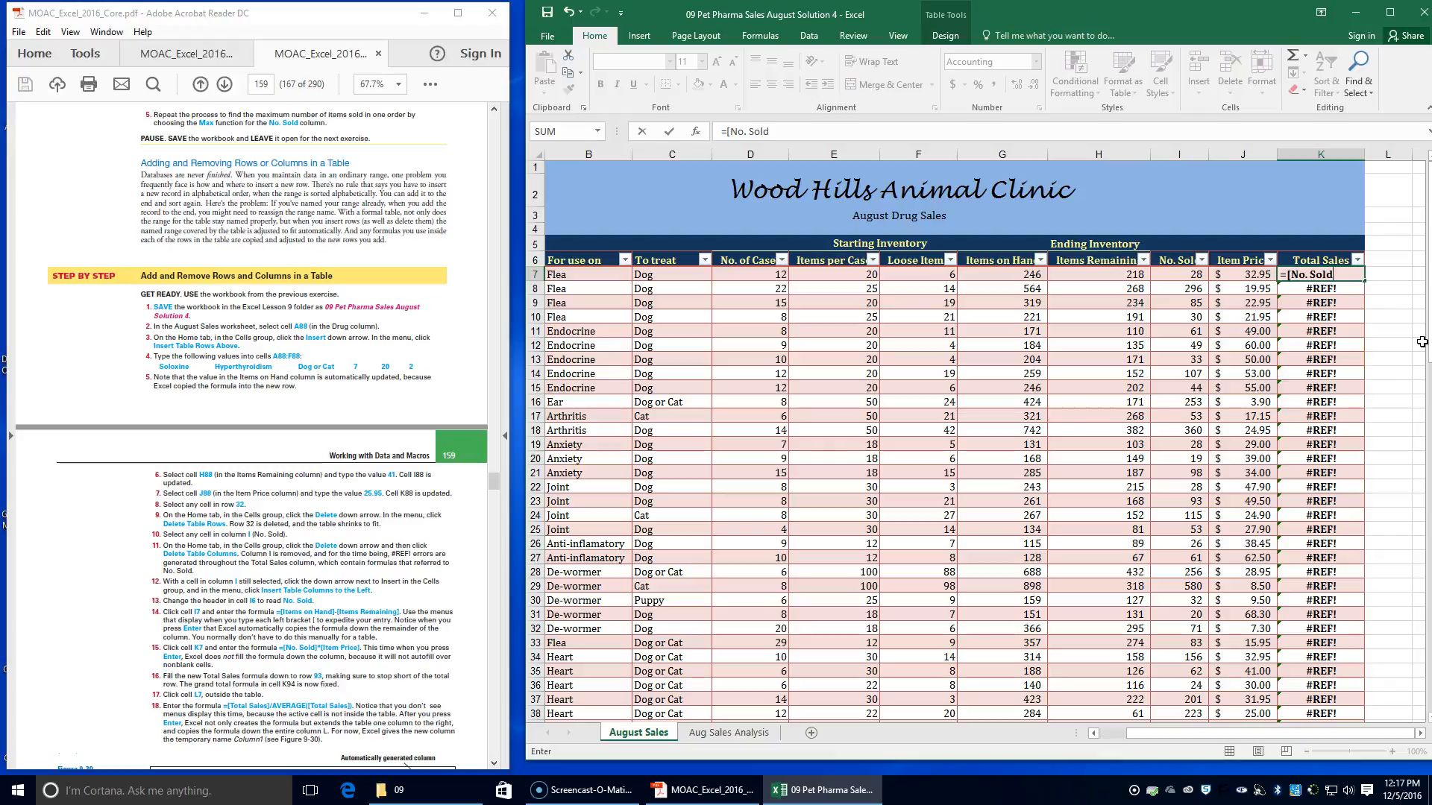
type("]")
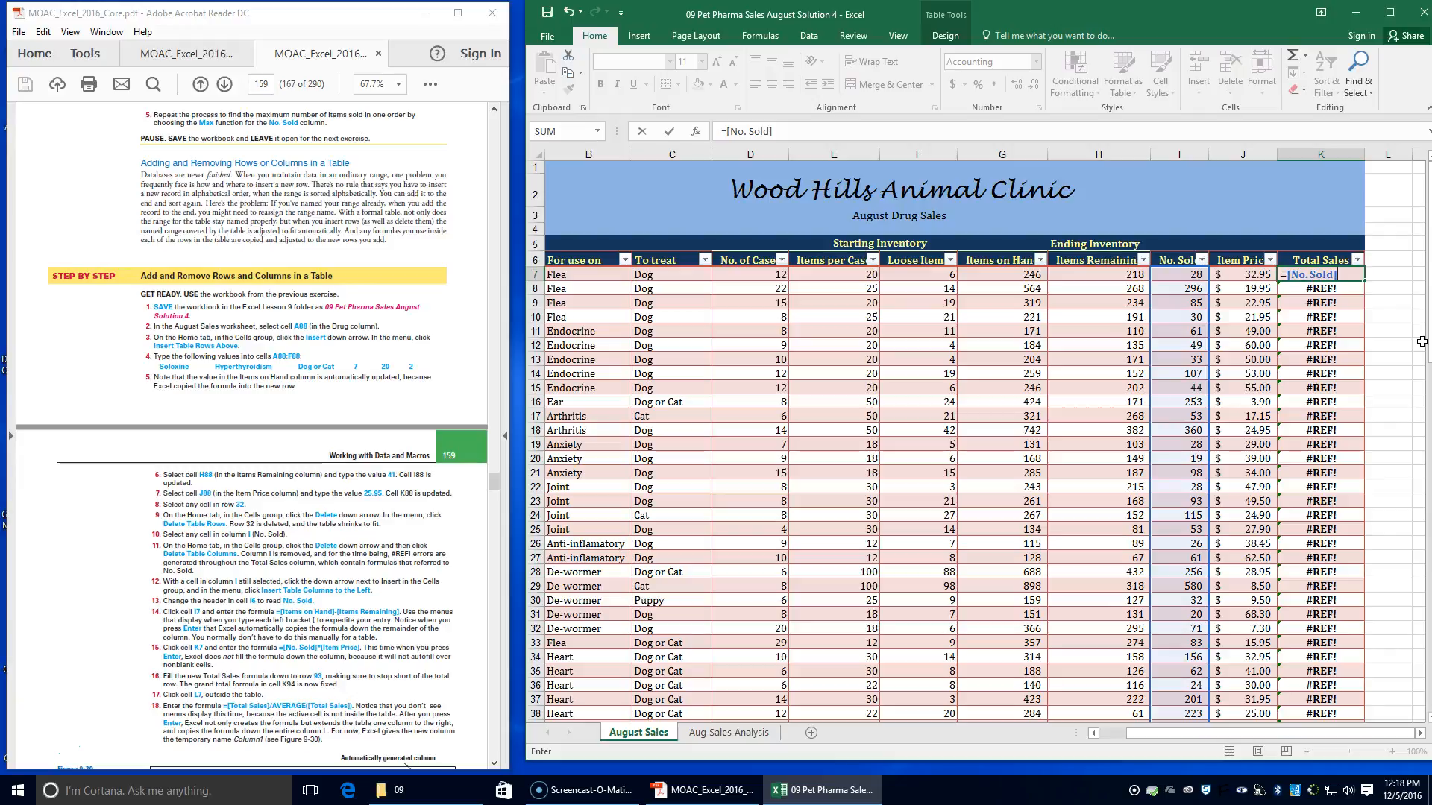
type("*[")
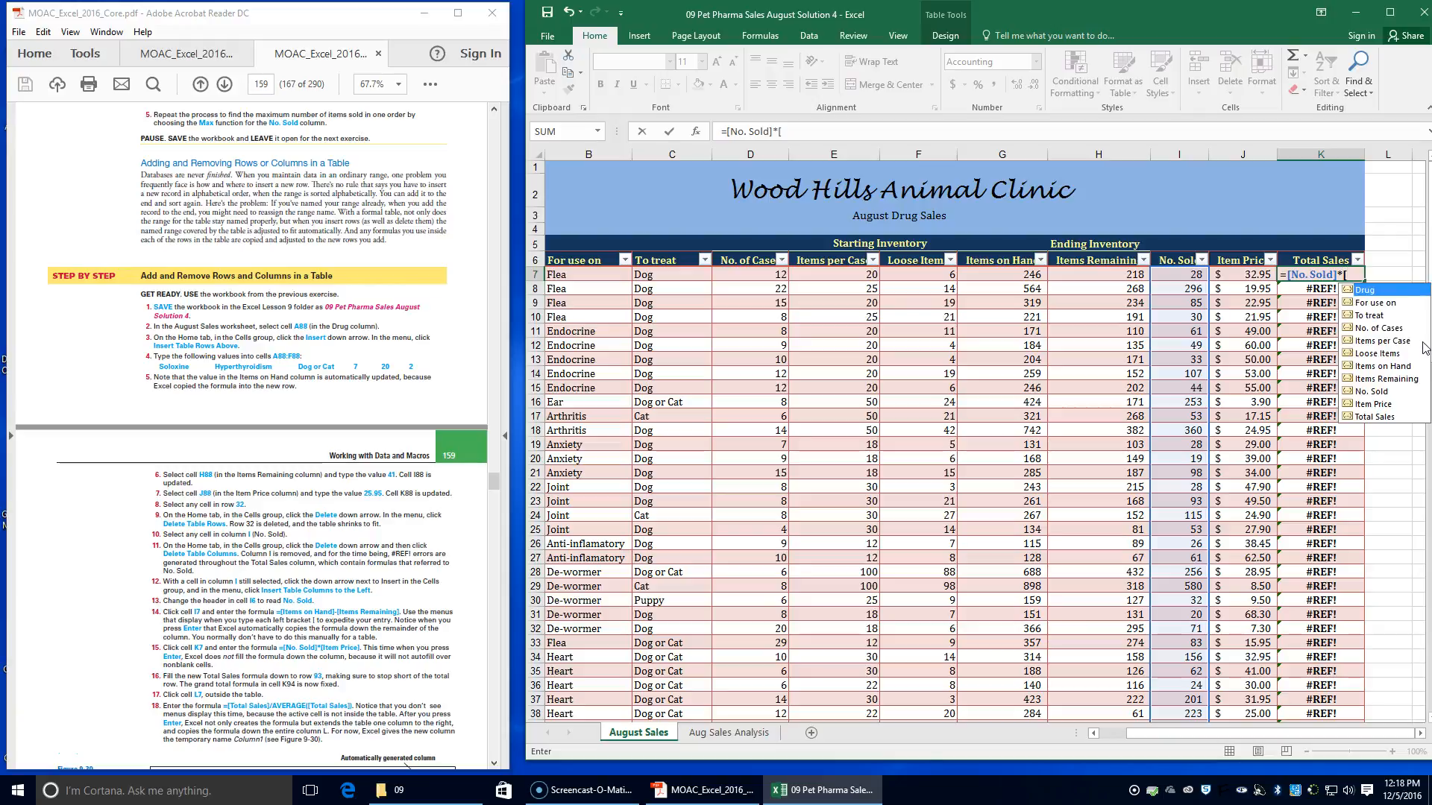
type("i")
key("Down")
key("Down")
key("Down")
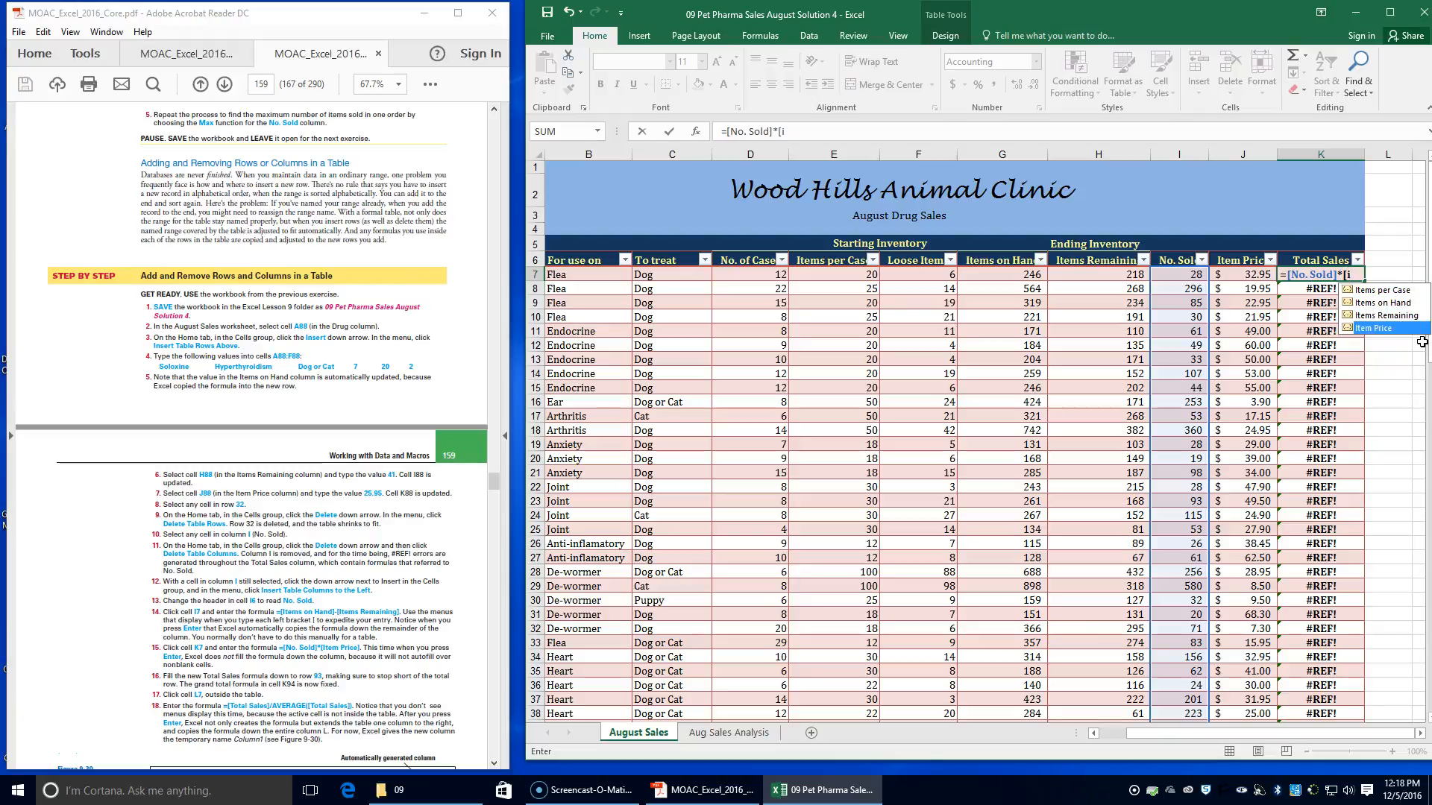
key("Tab")
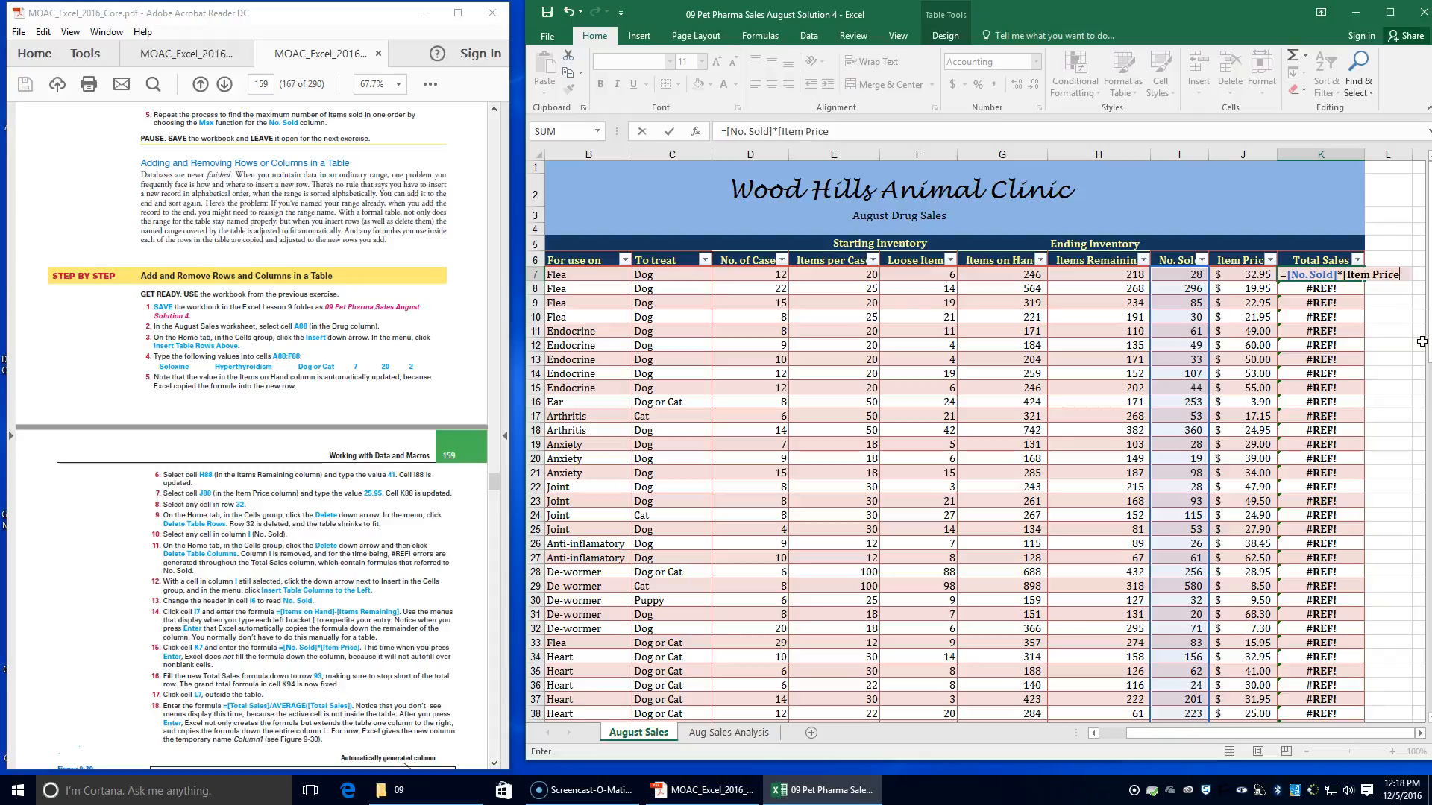
type("]")
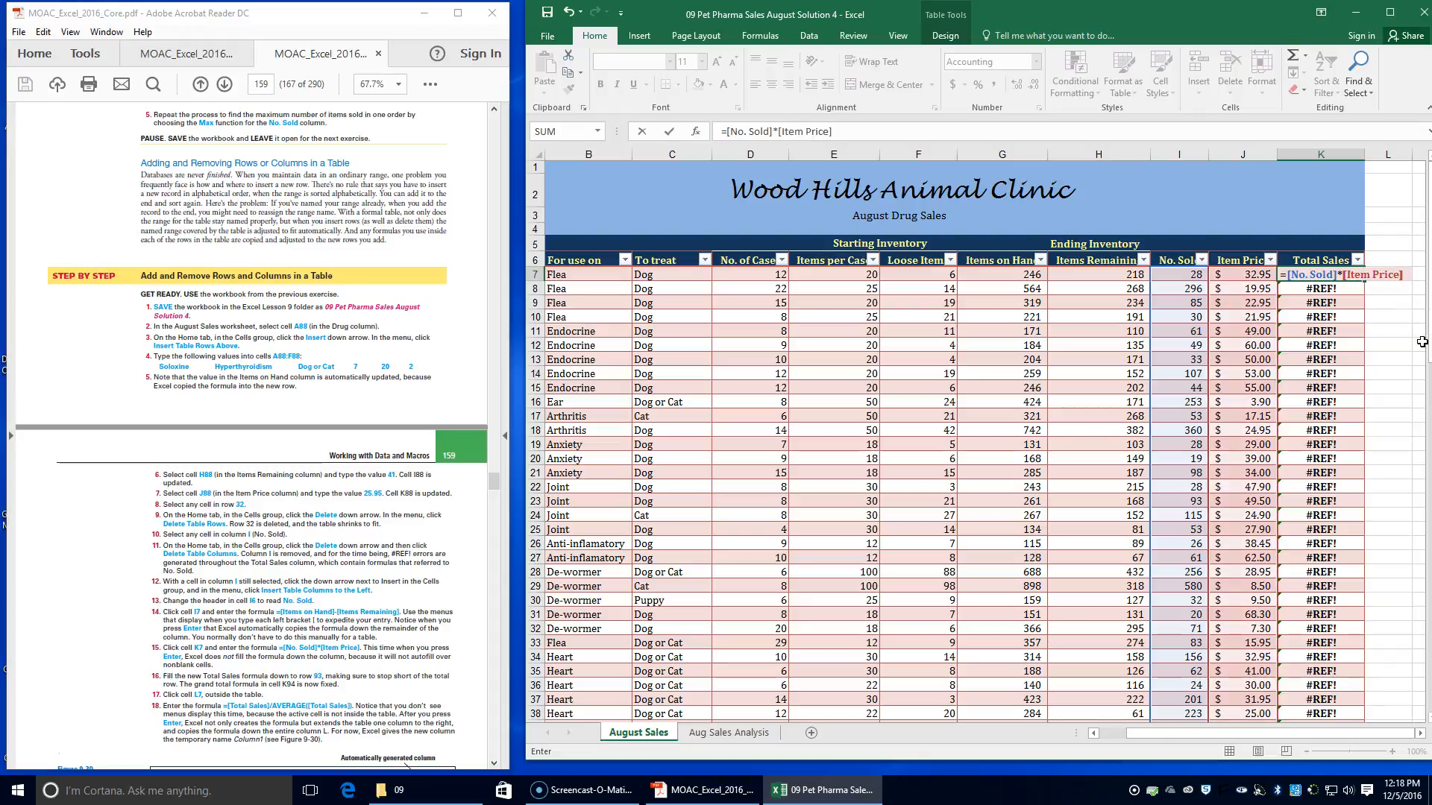
key("Return")
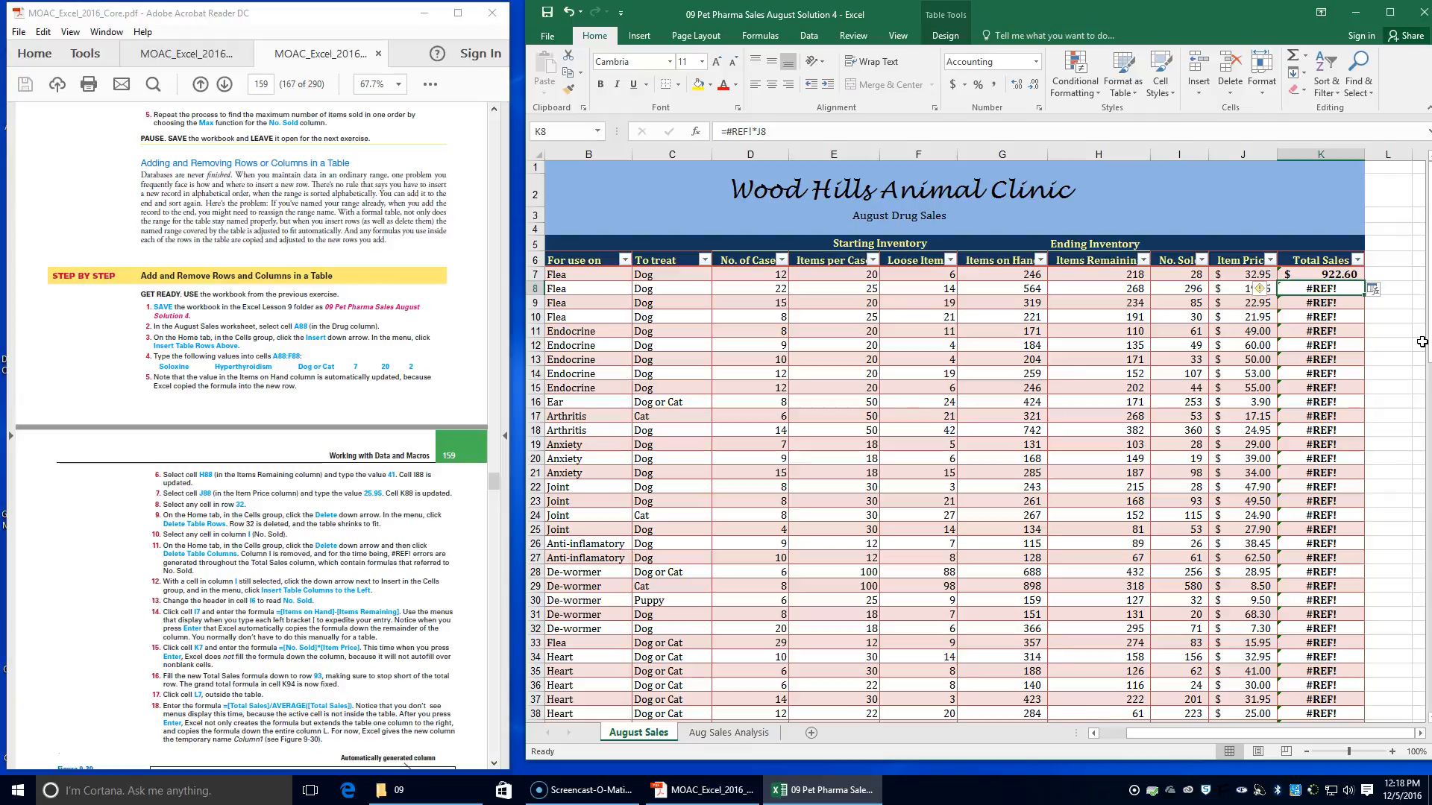
Fill the Total Sales formula from cell K7 down to row 93, stopping short of the total row
scroll(345, 651, "down", 2)
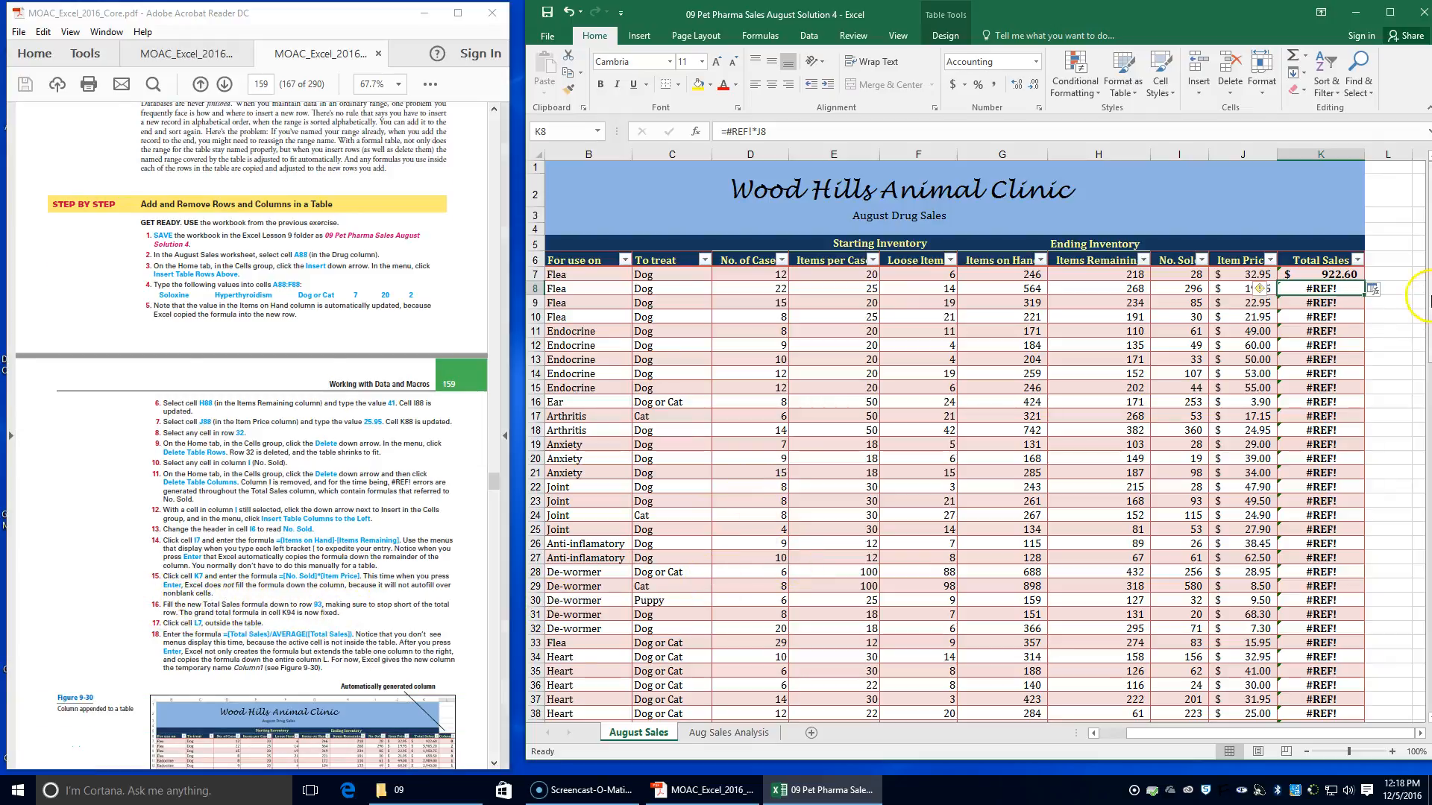
left_click(1320, 276)
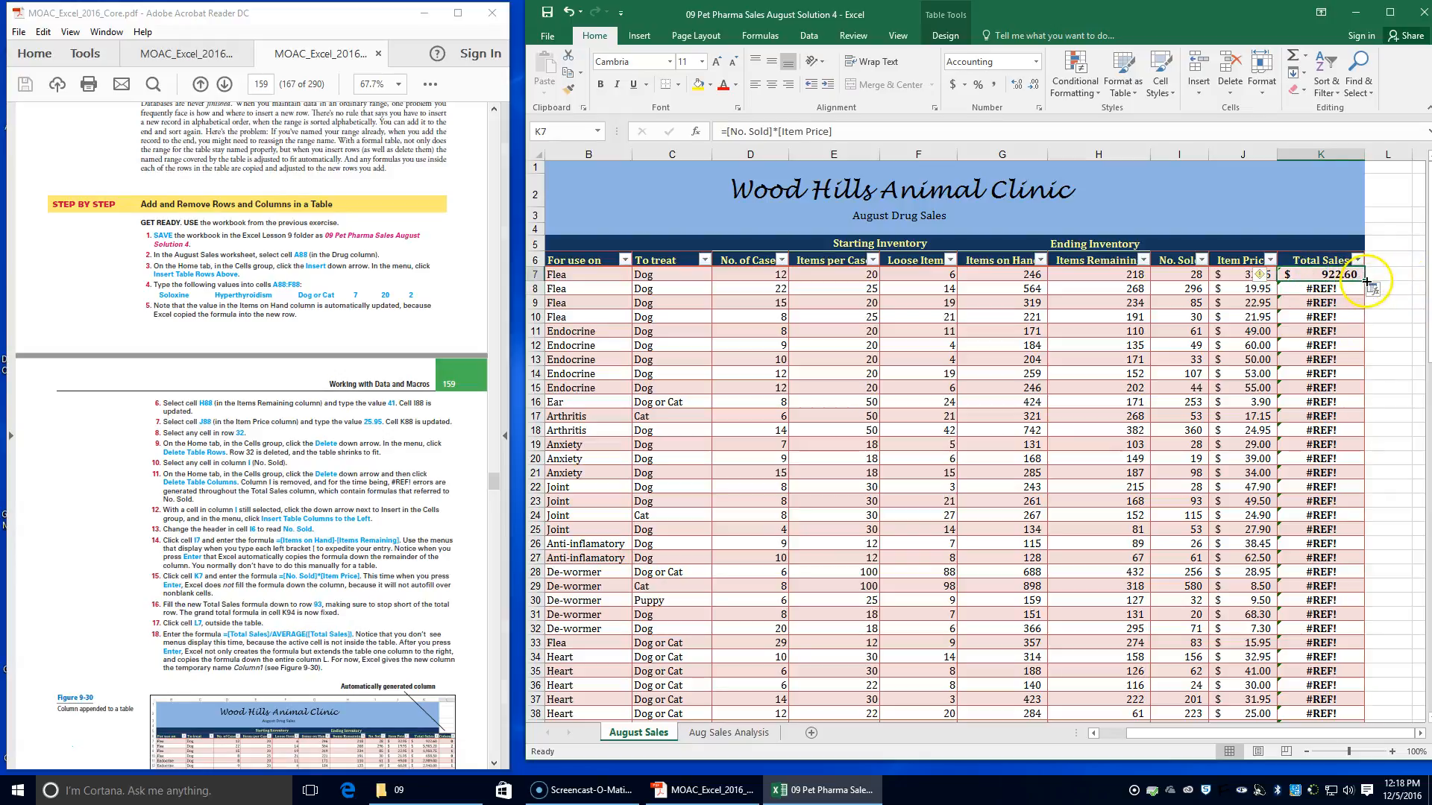
left_click_drag(1365, 282, 1356, 699)
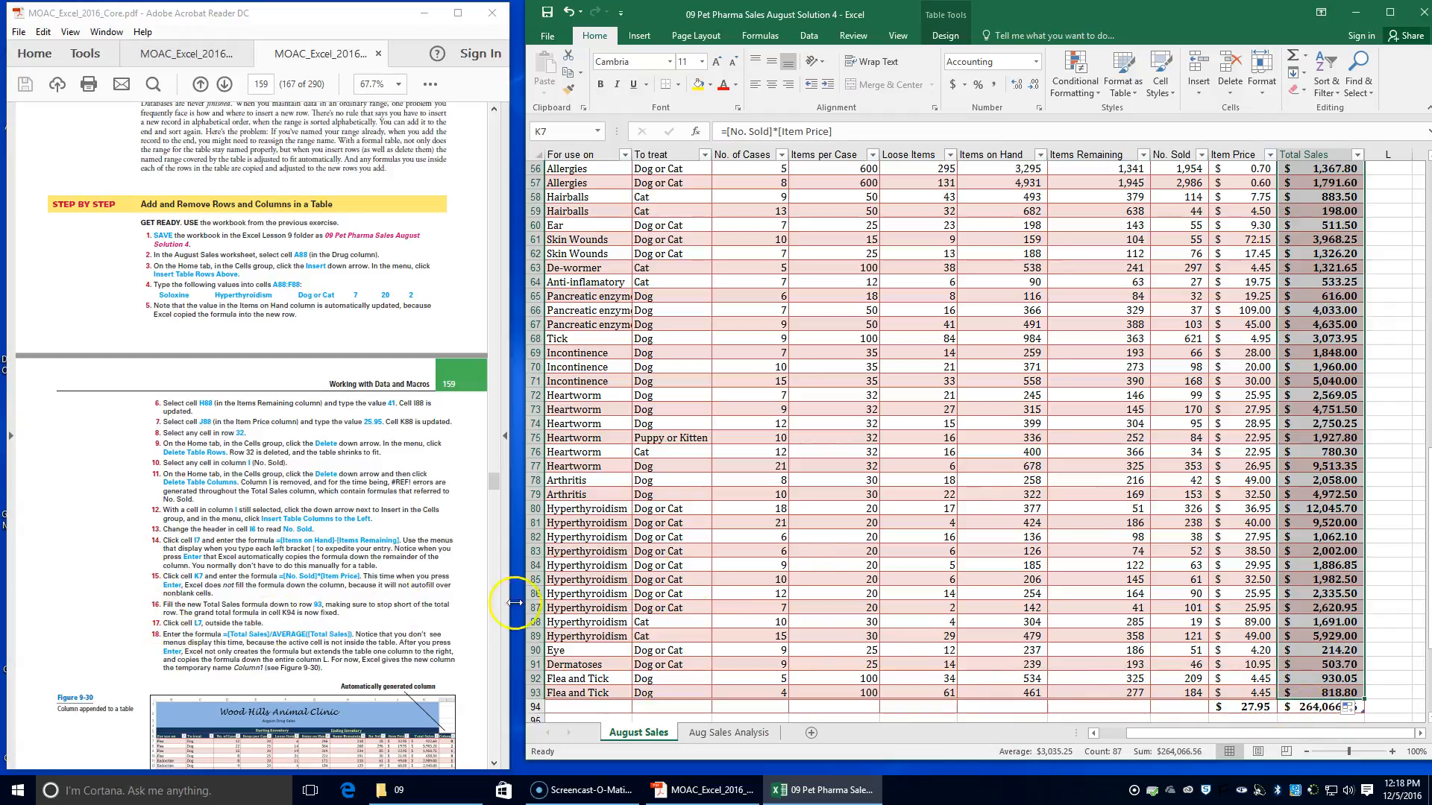
Enter the structured-reference formula =[Total Sales]/AVERAGE([Total Sales]) in cell L7, just outside the August Sales table
scroll(942, 496, "up", 18)
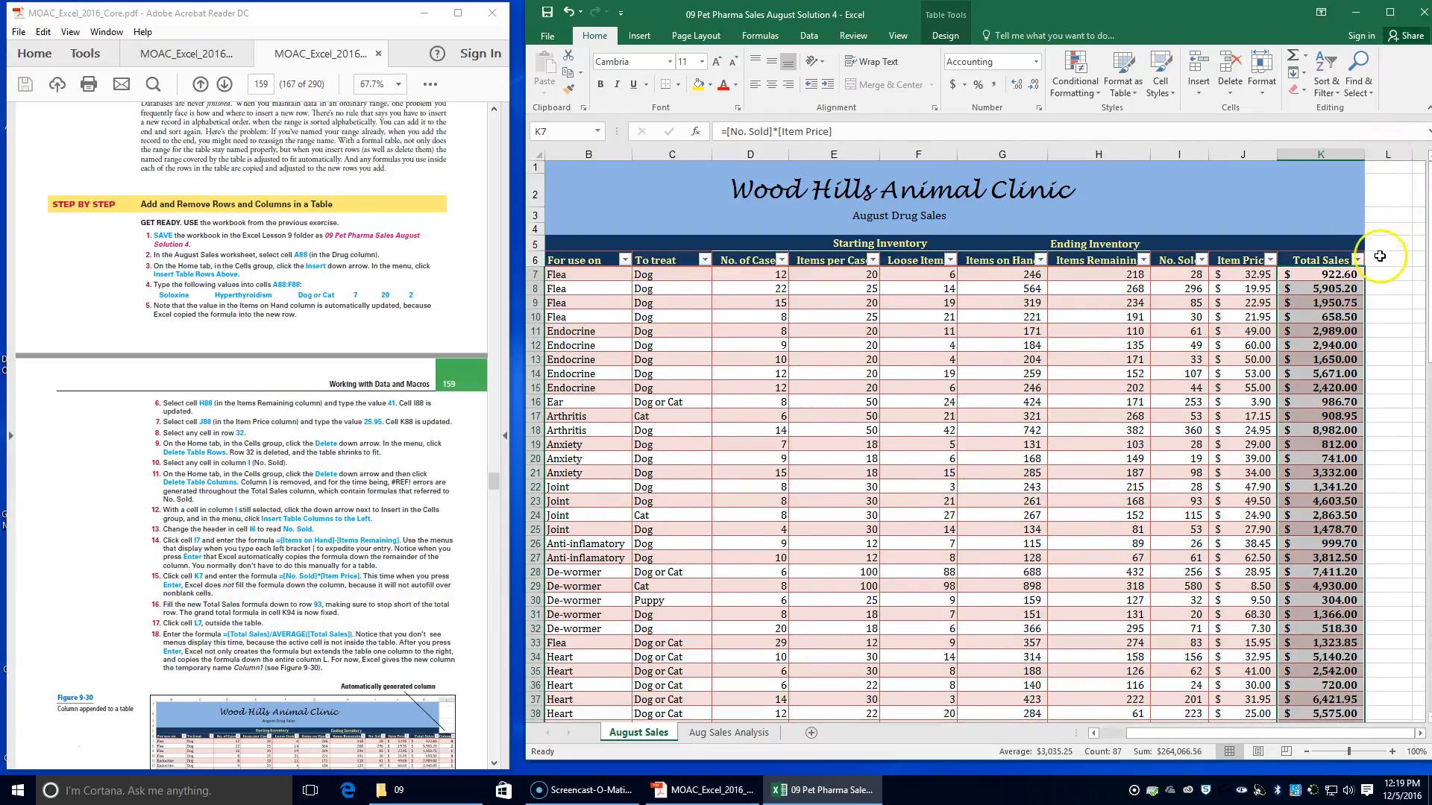
left_click(1379, 275)
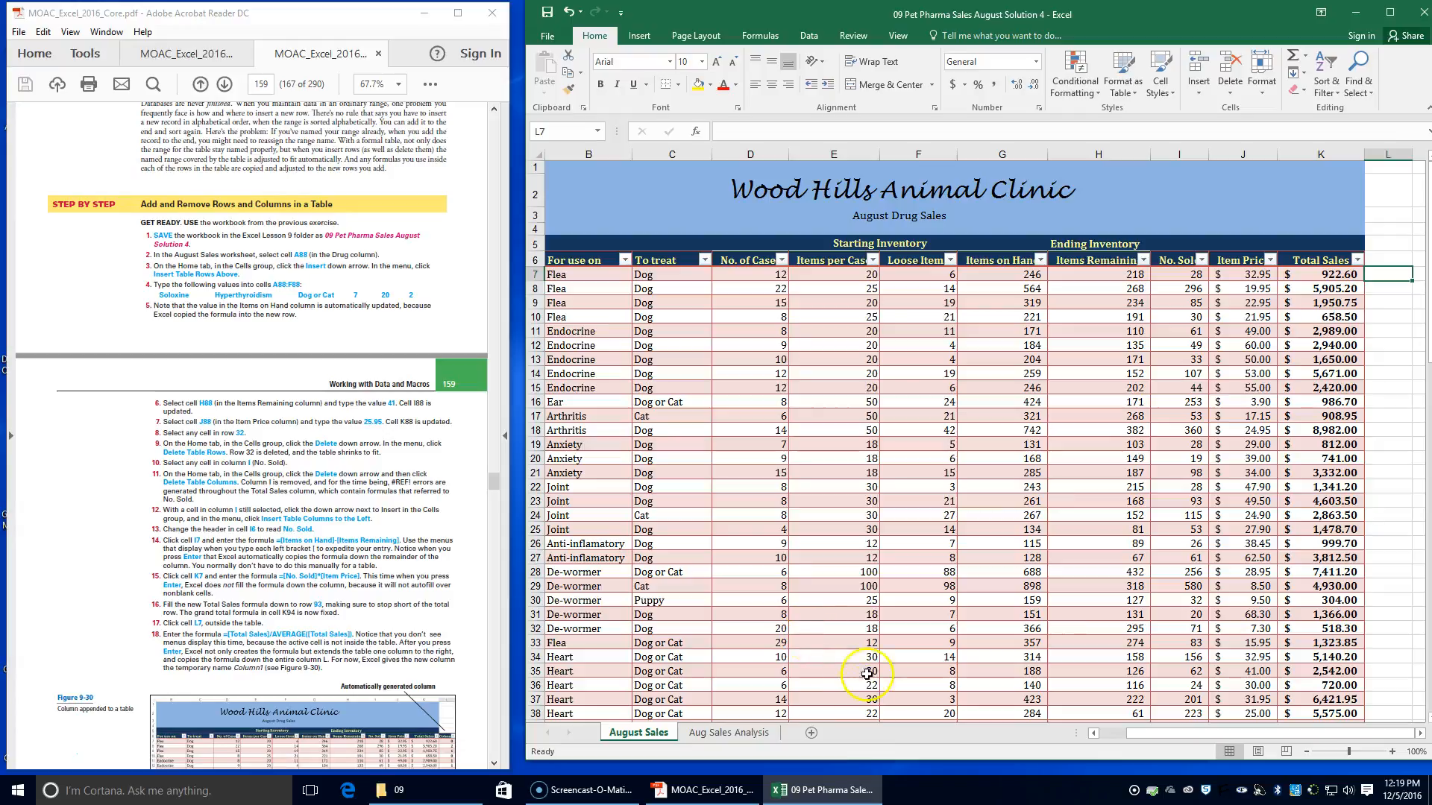
left_click_drag(1223, 732, 1232, 728)
type("=[")
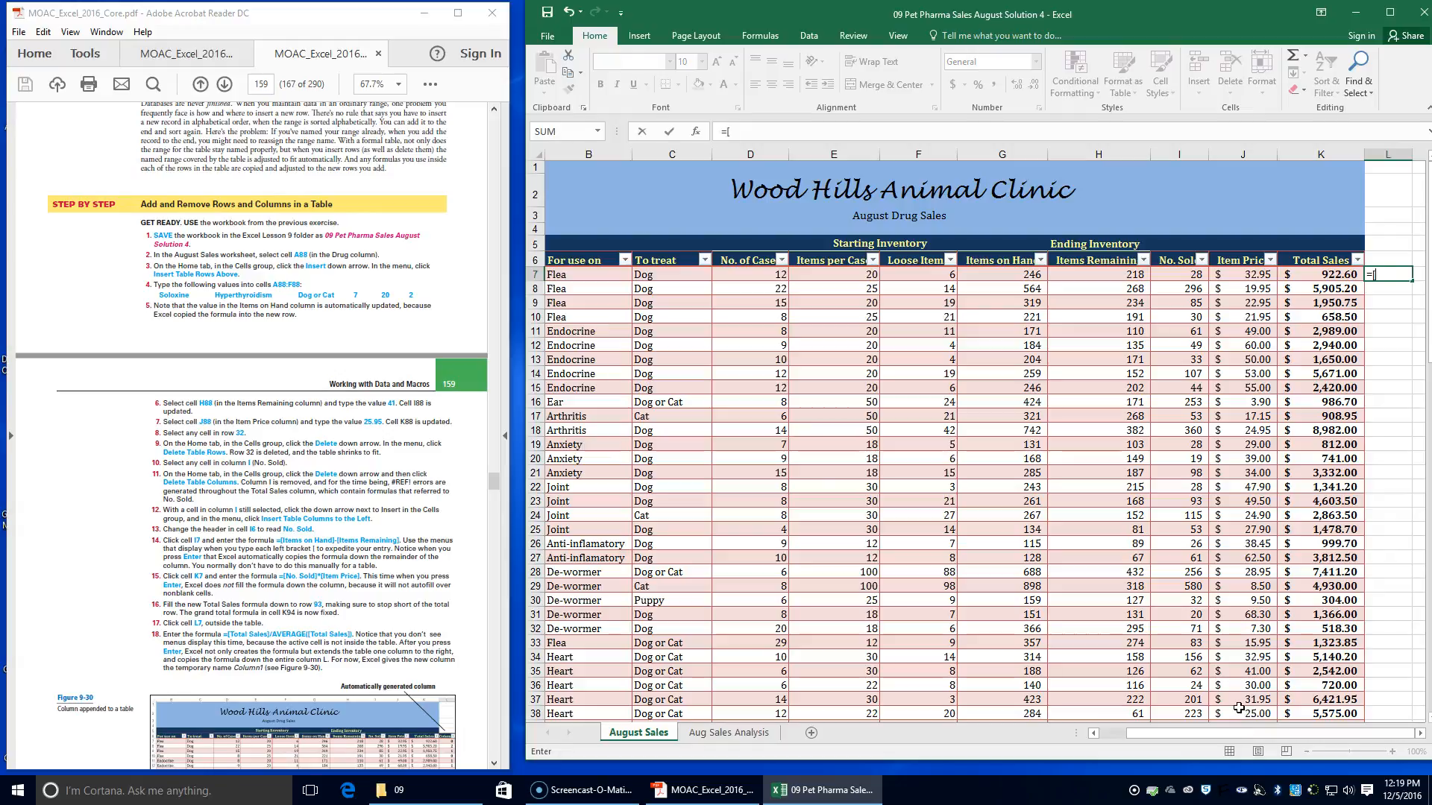
type("Total Sales]")
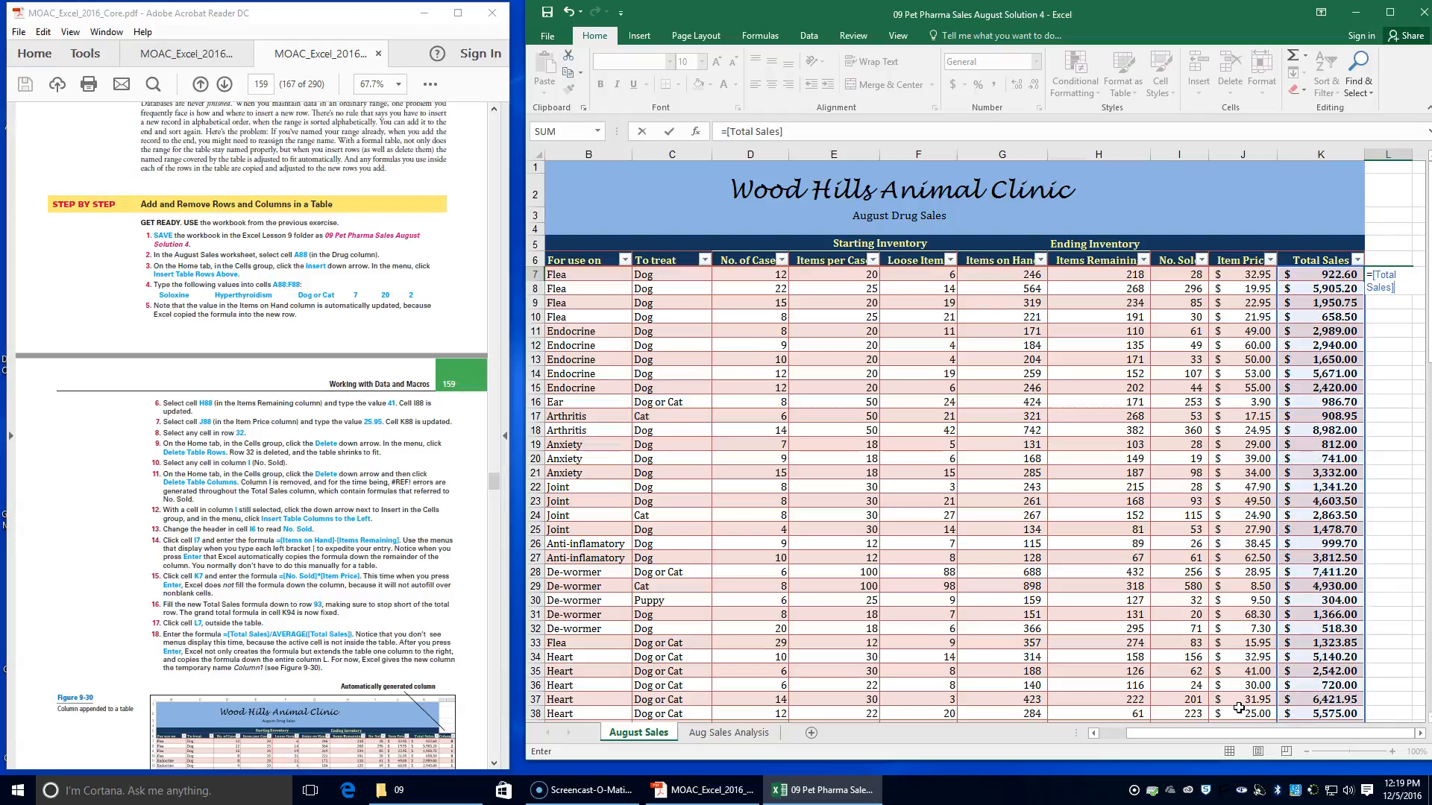
type("/Av")
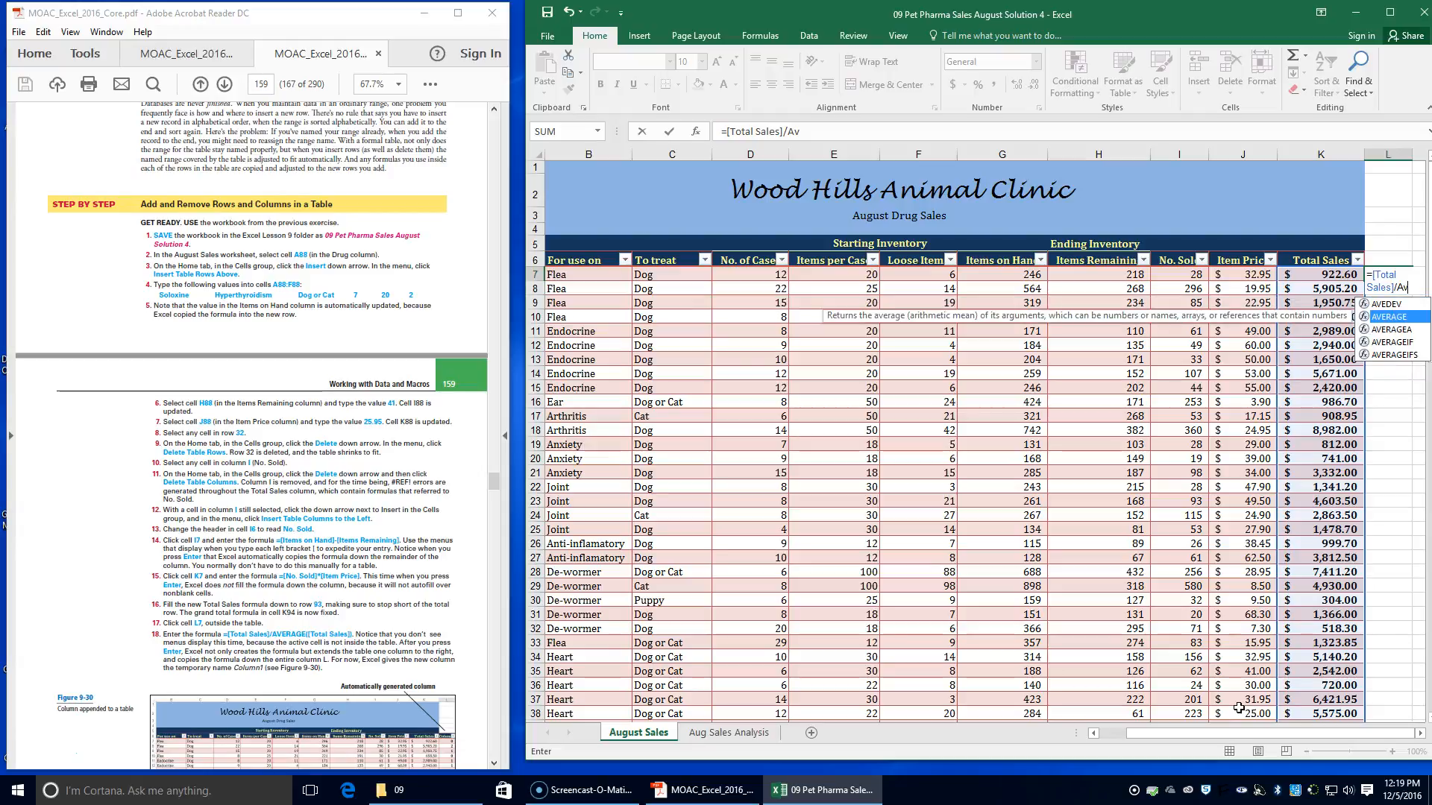
key("Tab")
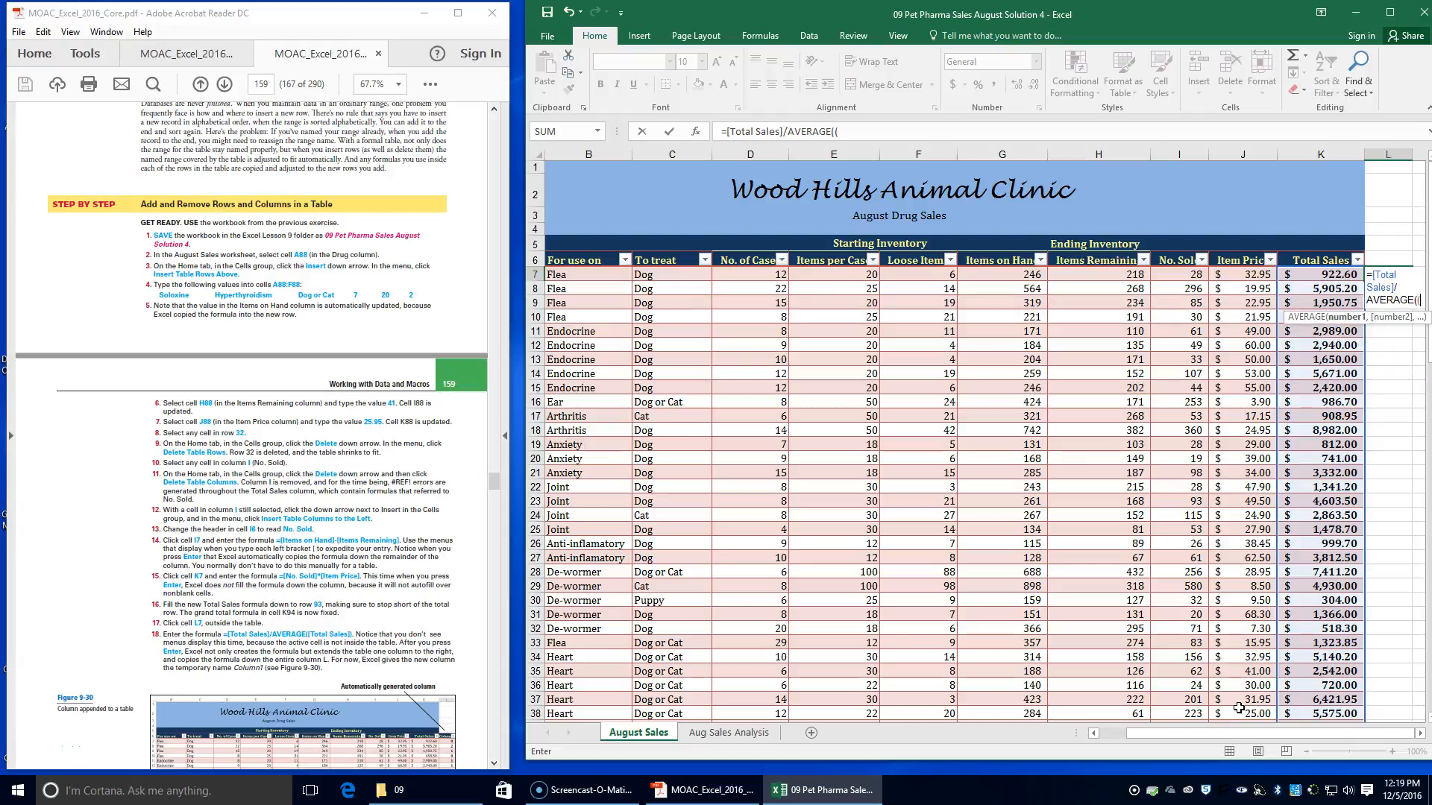
type("([")
key("BackSpace")
type("tota")
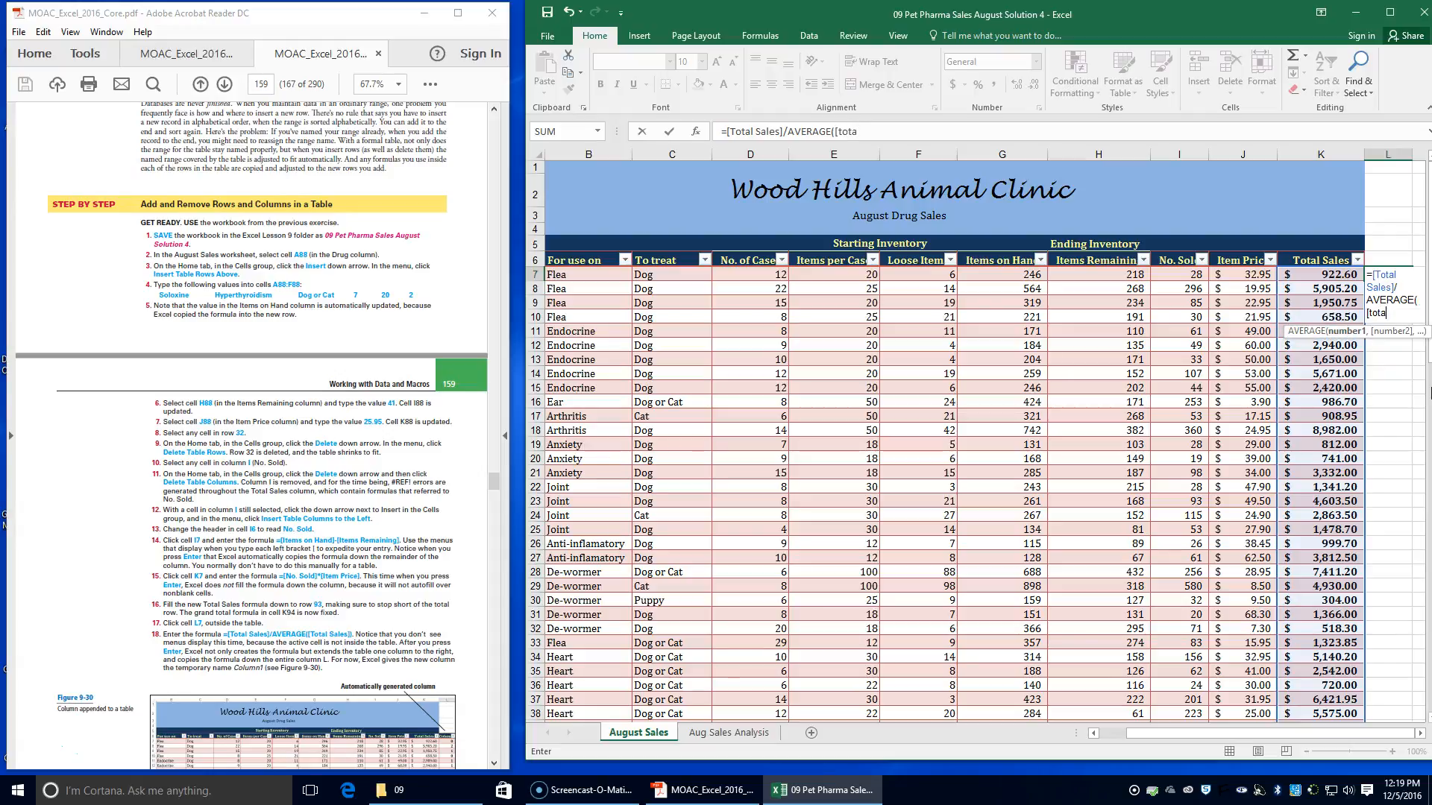
key("BackSpace")
key("BackSpace")
type("Tota")
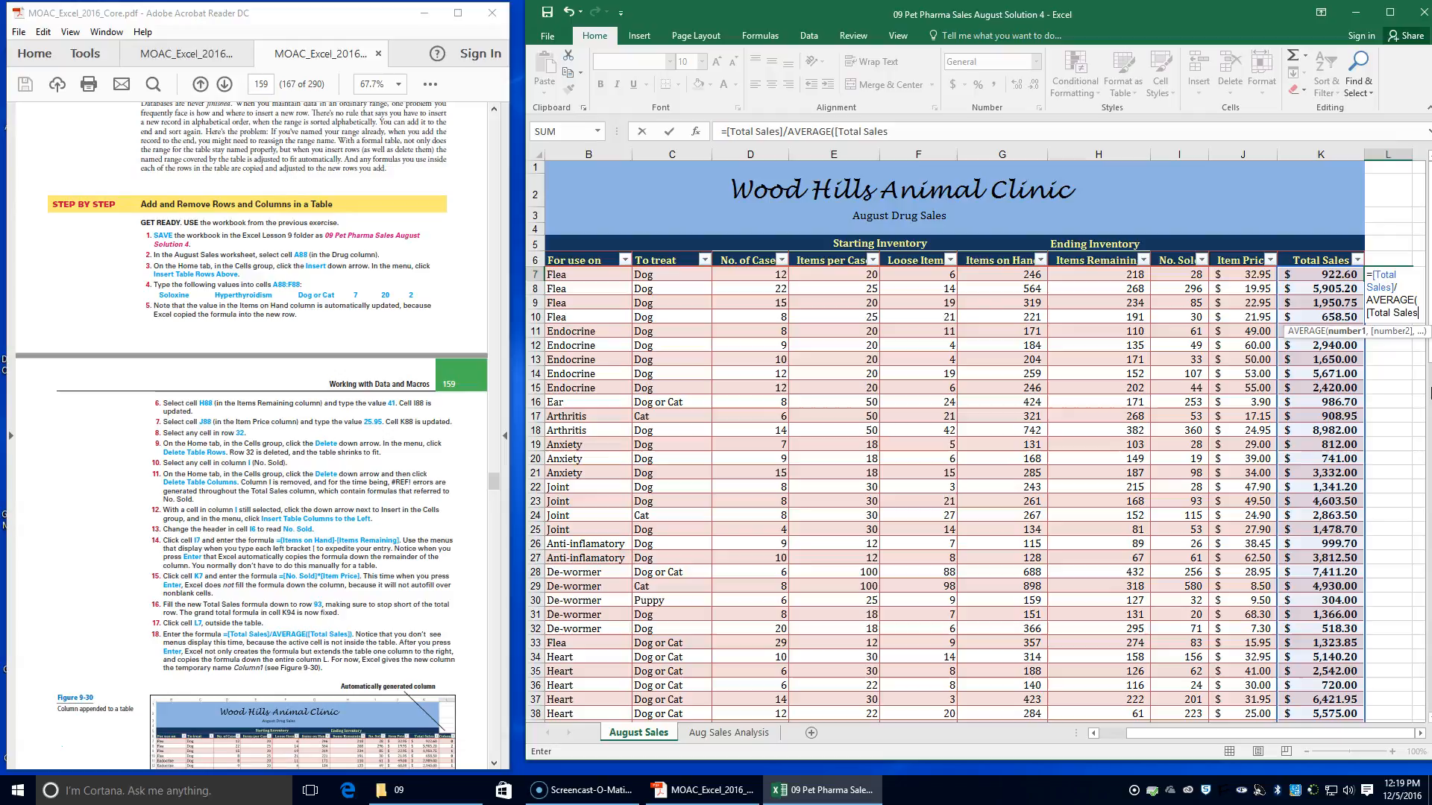
type("]")
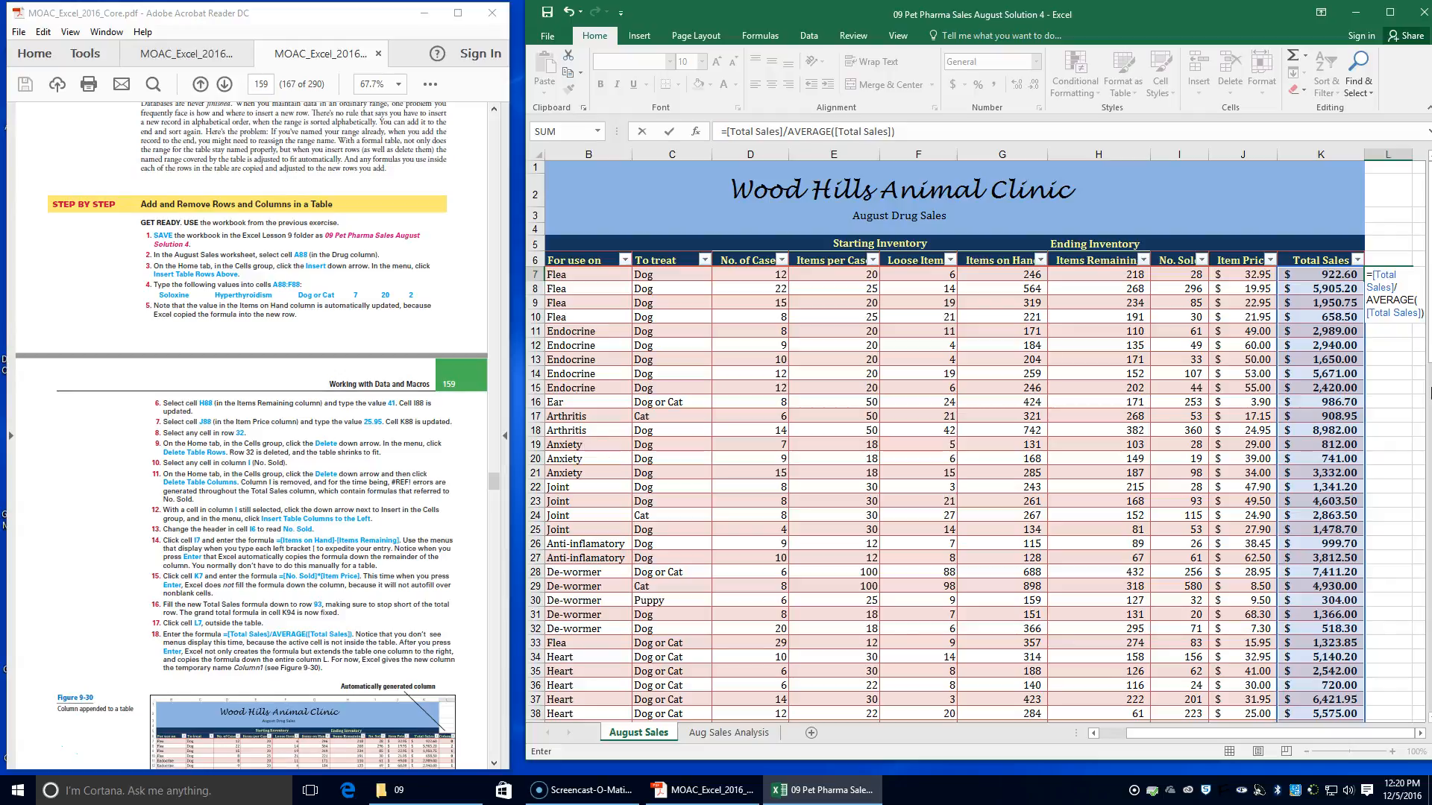
key("Return")
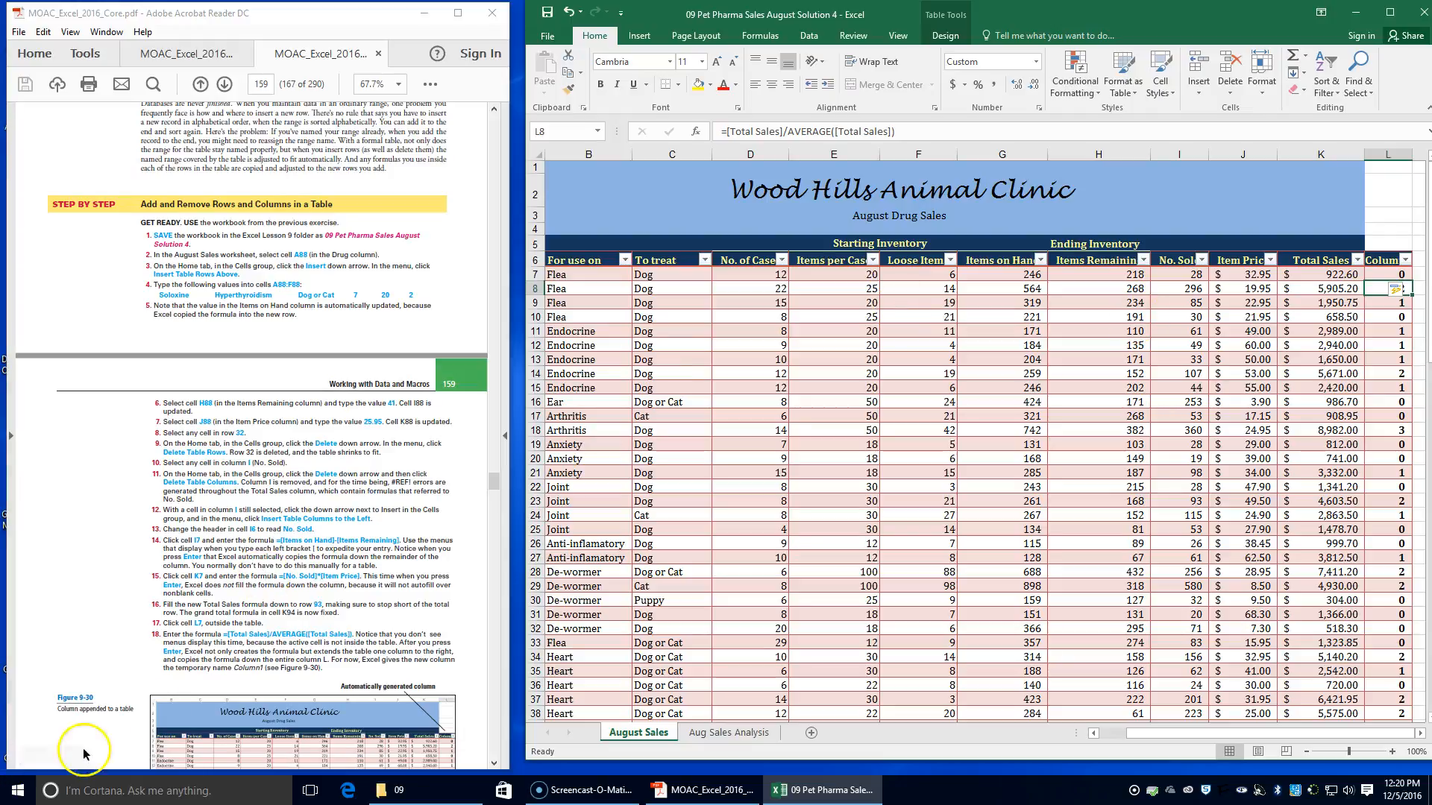
Rename the header of the appended table column in cell L6 as % of Avg
scroll(259, 648, "down", 2)
scroll(259, 654, "down", 3)
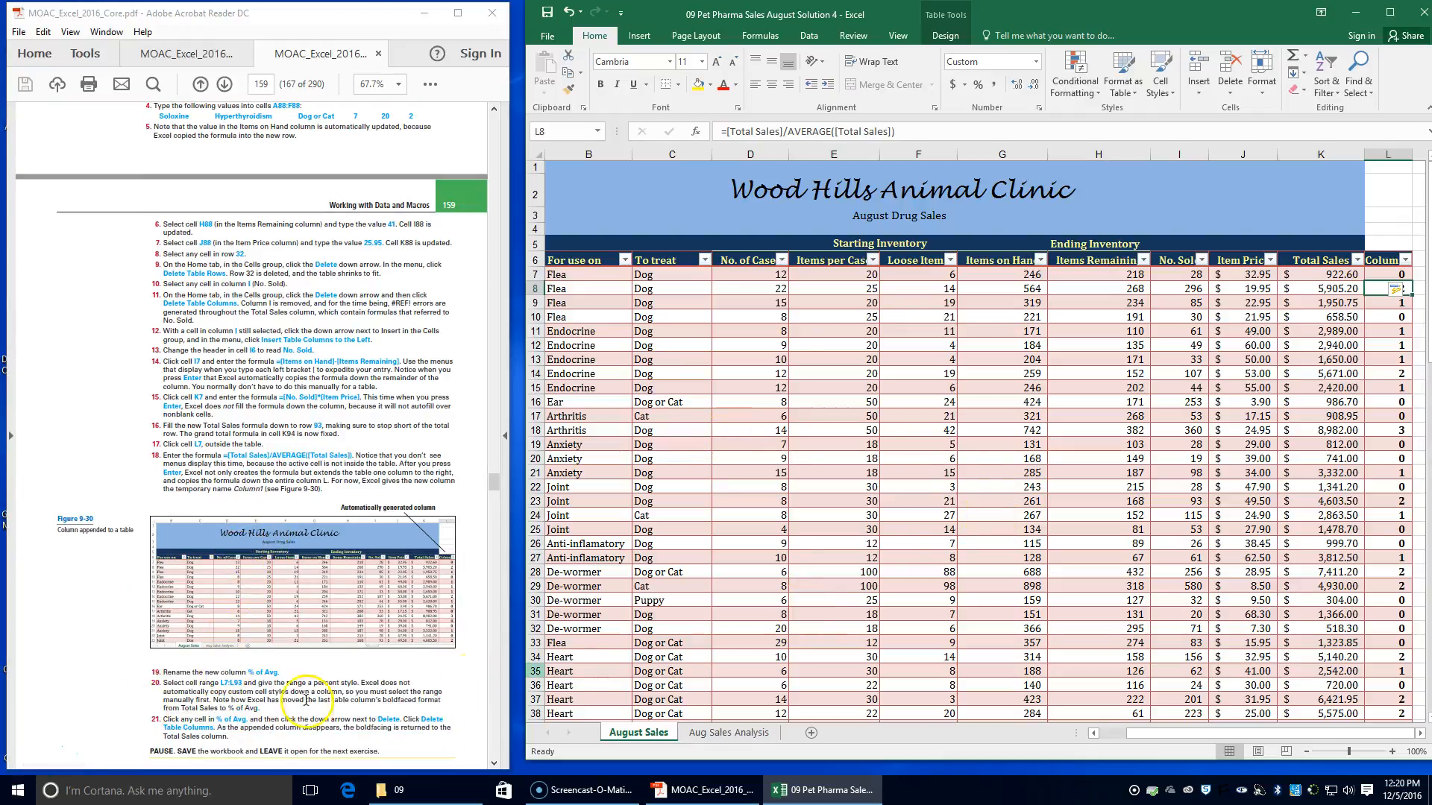
double_click(1386, 259)
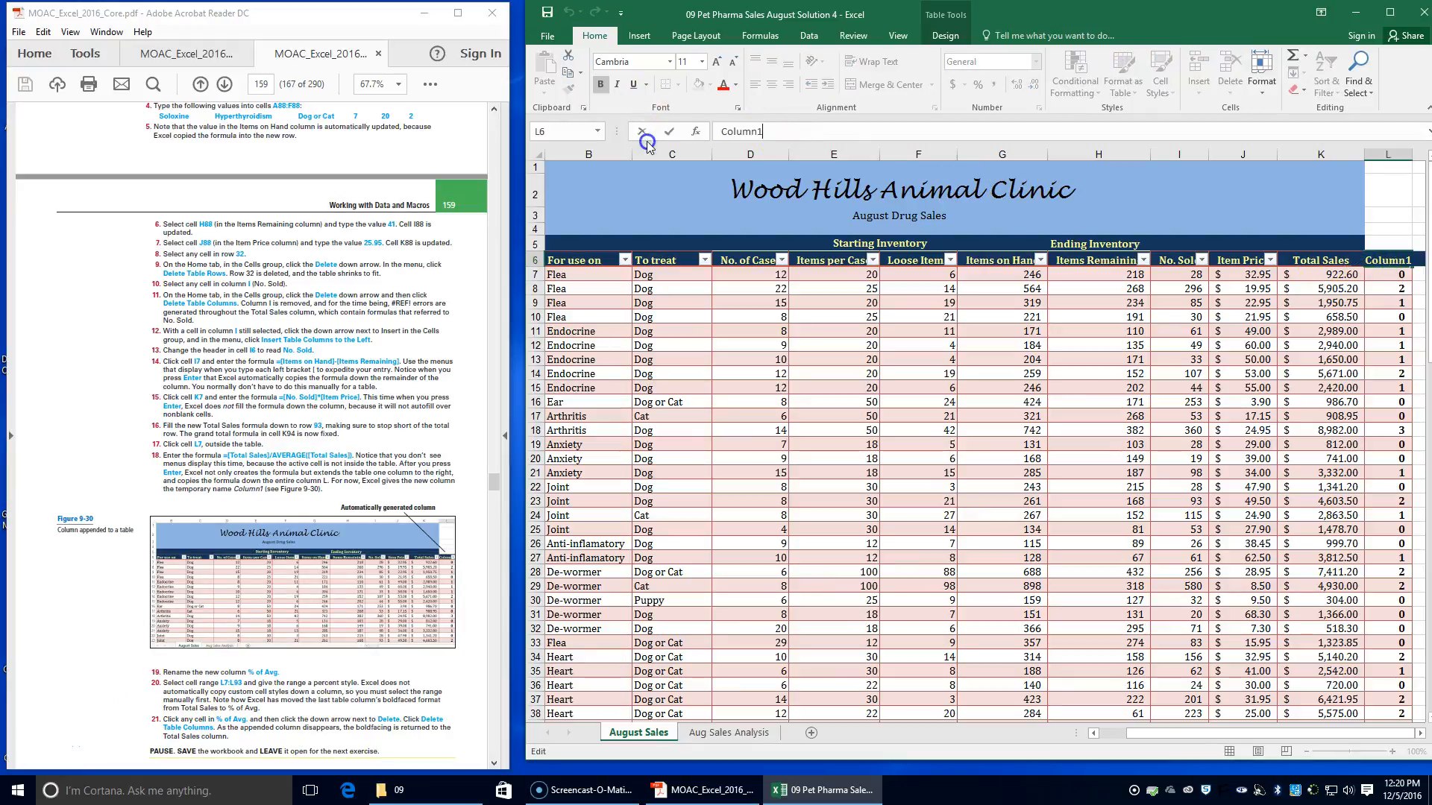
key("BackSpace")
key("BackSpace")
key("BackSpace")
key("BackSpace")
key("BackSpace")
key("BackSpace")
key("BackSpace")
type("% of Avr")
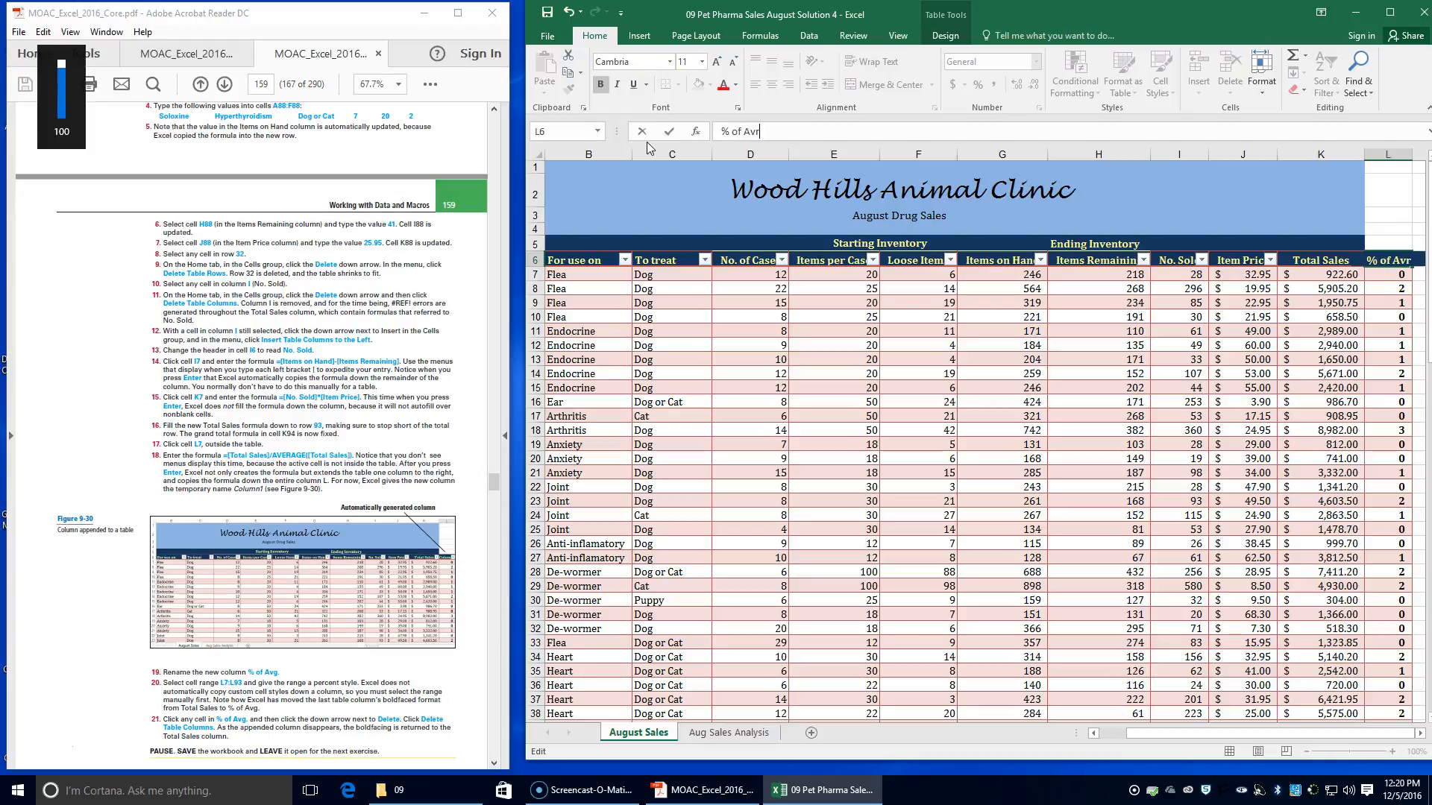
key("BackSpace")
type("g.")
key("Return")
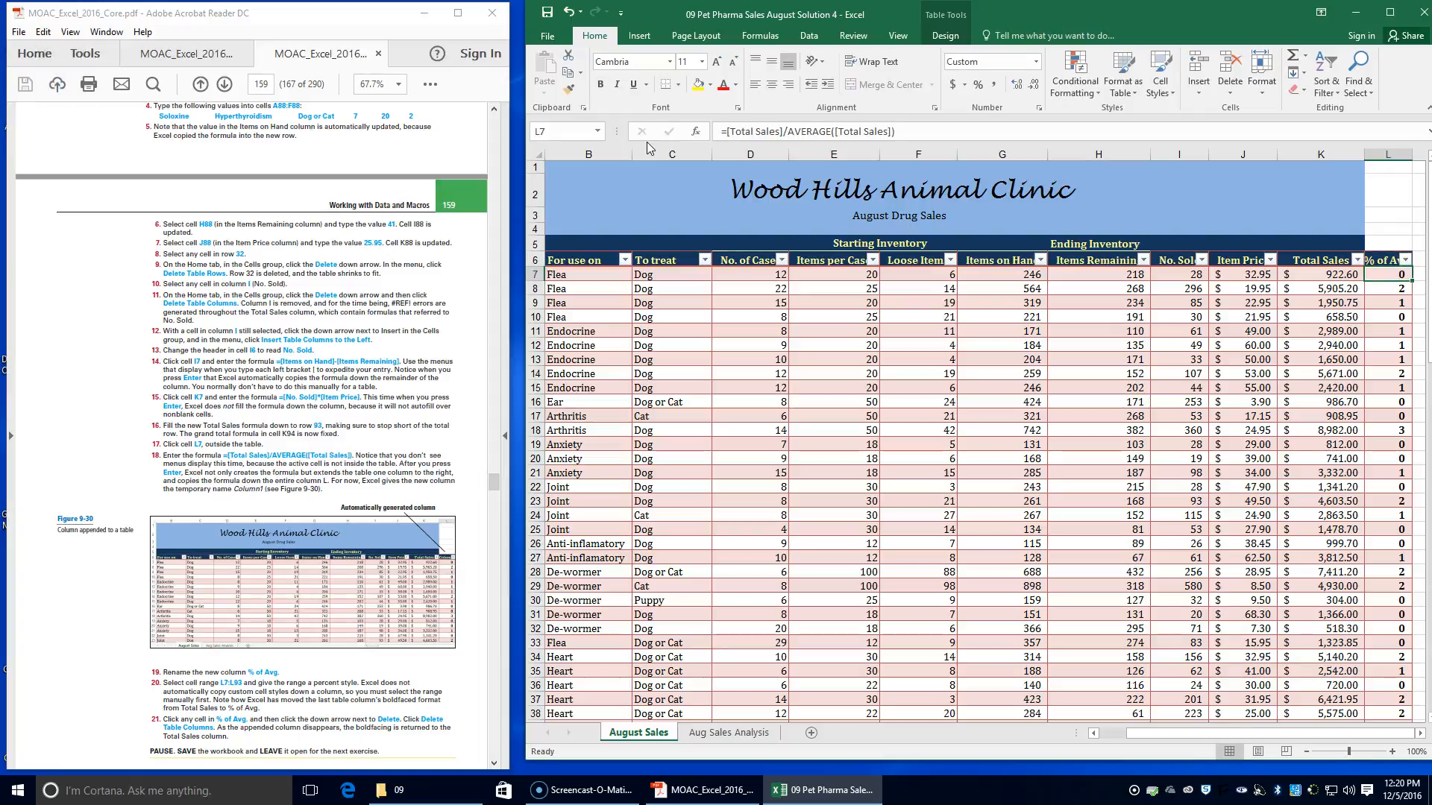
Apply the percent style to the % of Avg. values in range L7:L93
left_click(1384, 271)
left_click_drag(1385, 273, 1150, 683)
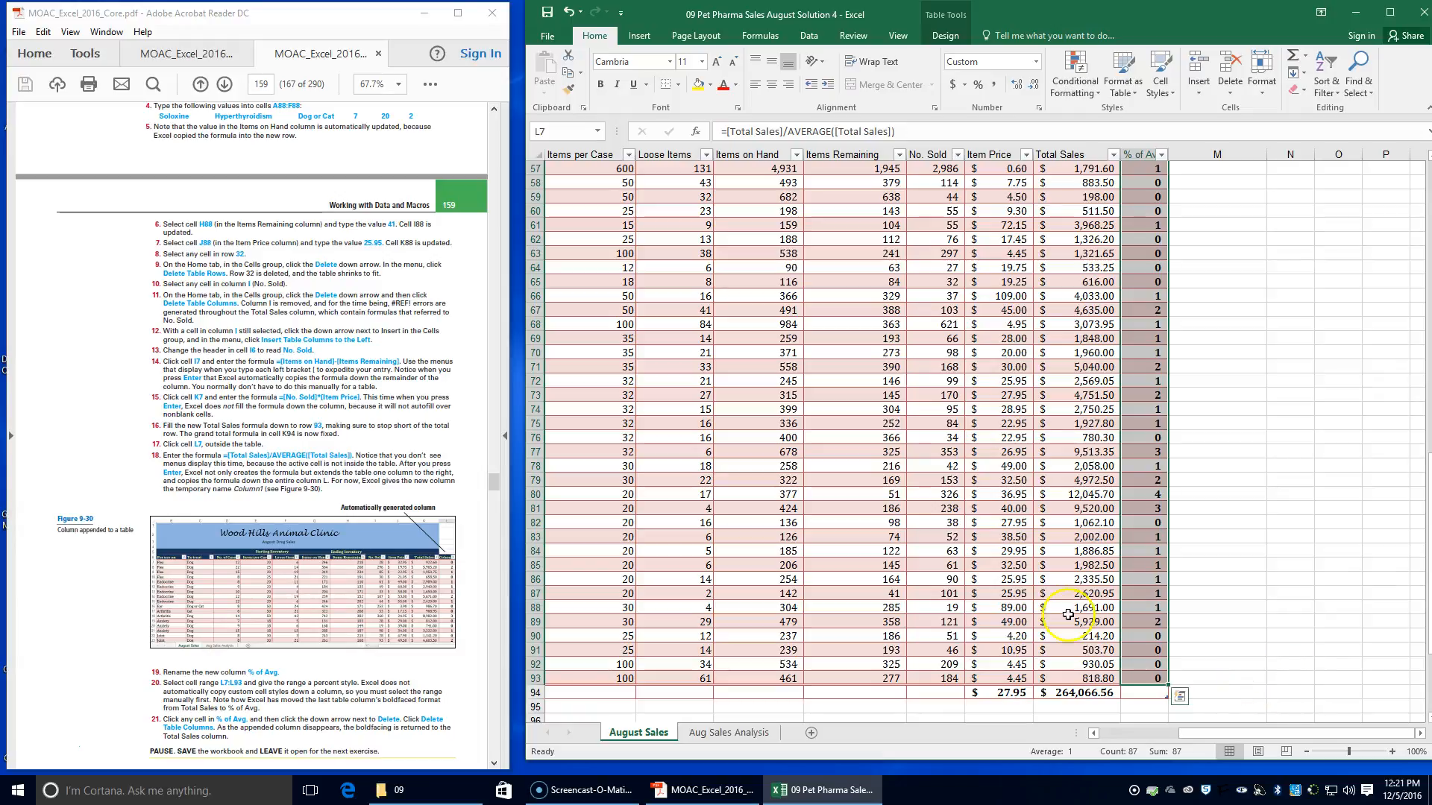
left_click(978, 85)
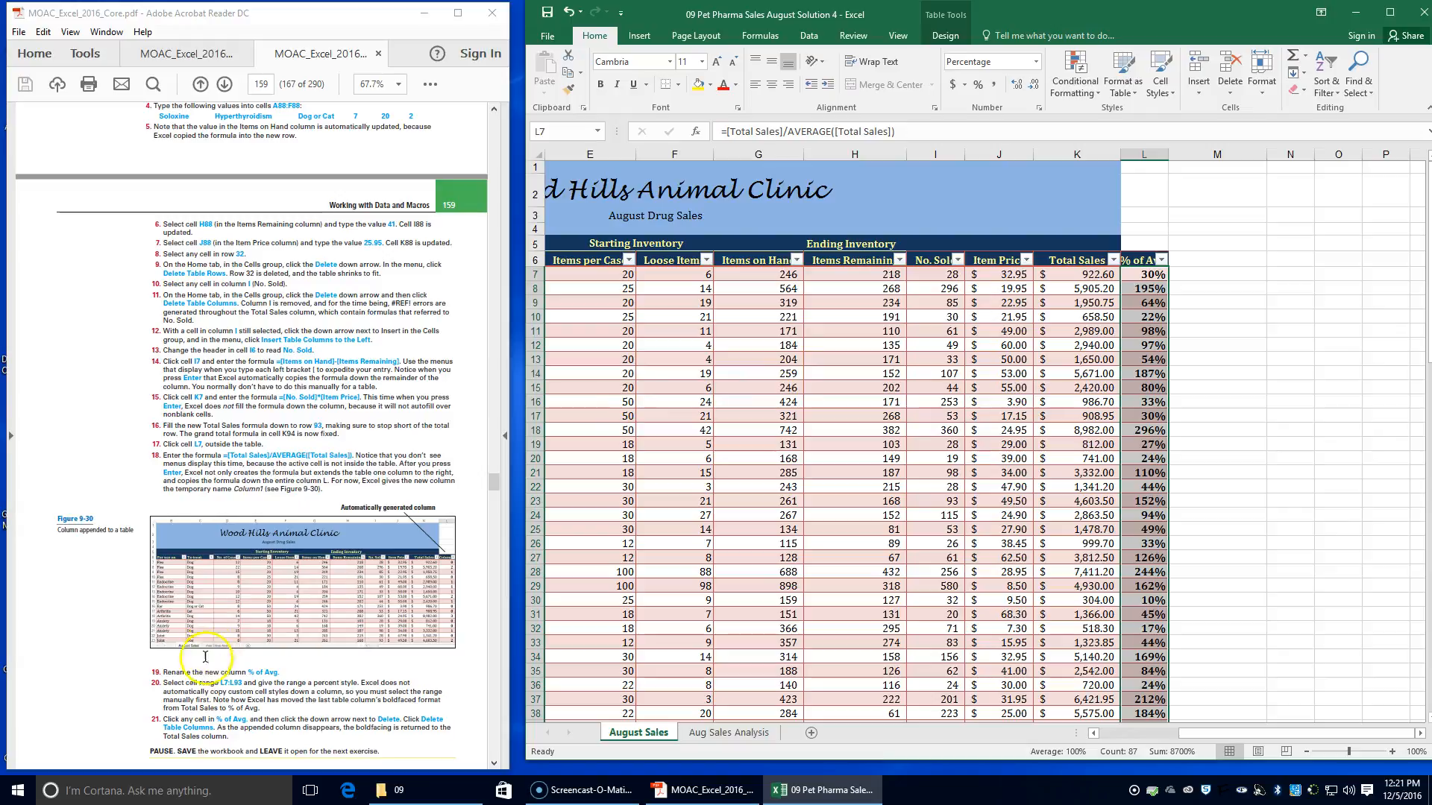
Delete the % of Avg. column from the August Sales table
scroll(238, 664, "down", 1)
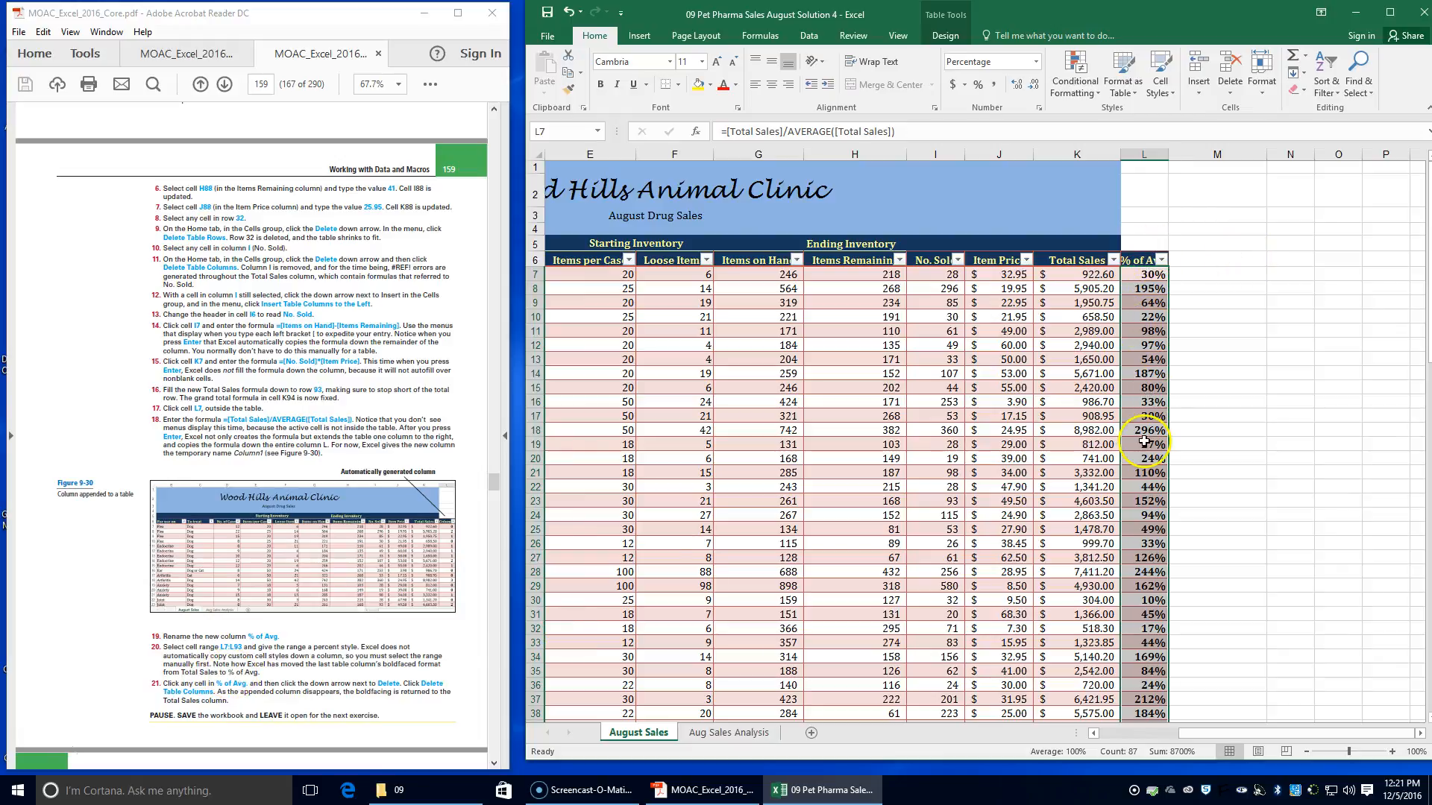
scroll(284, 574, "down", 2)
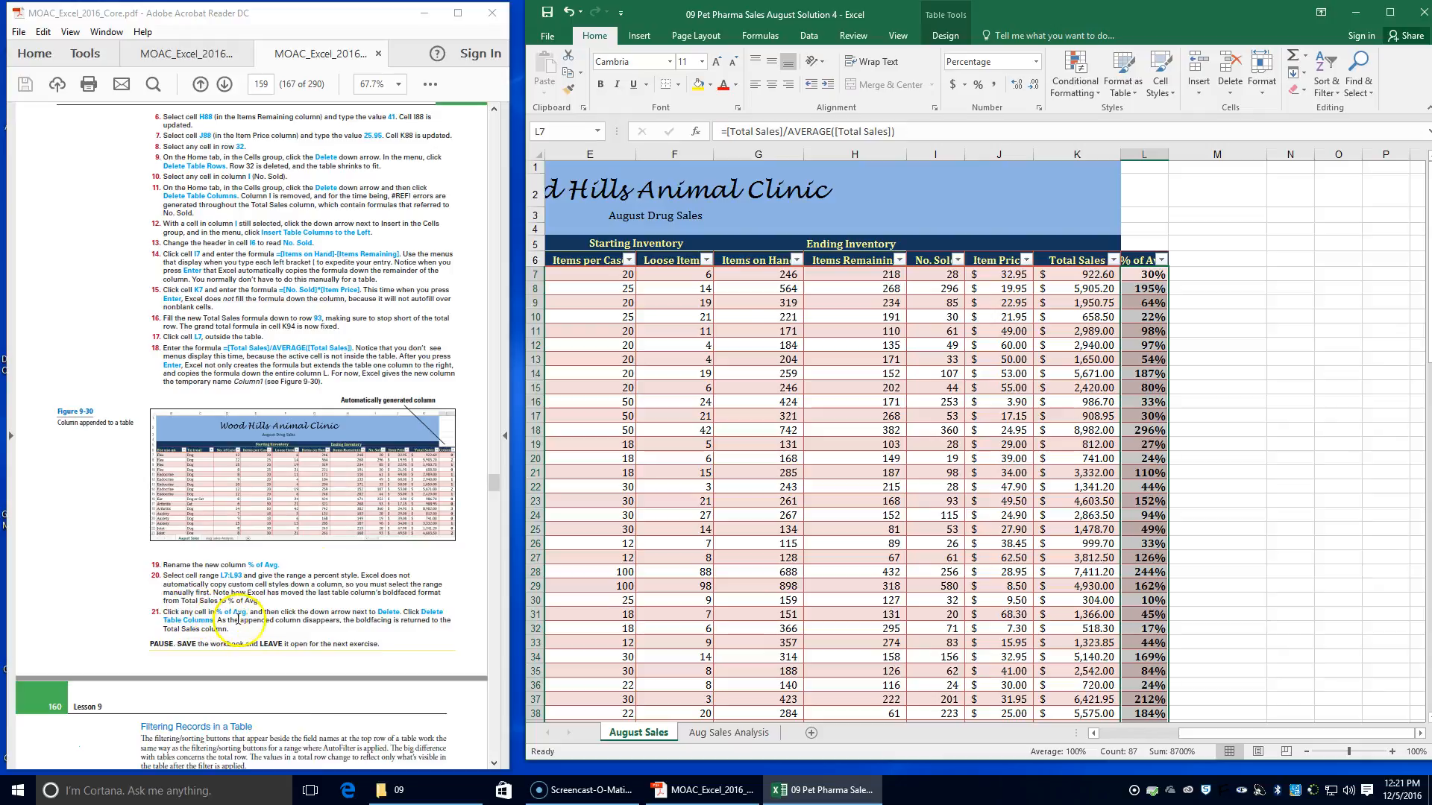
left_click(1149, 446)
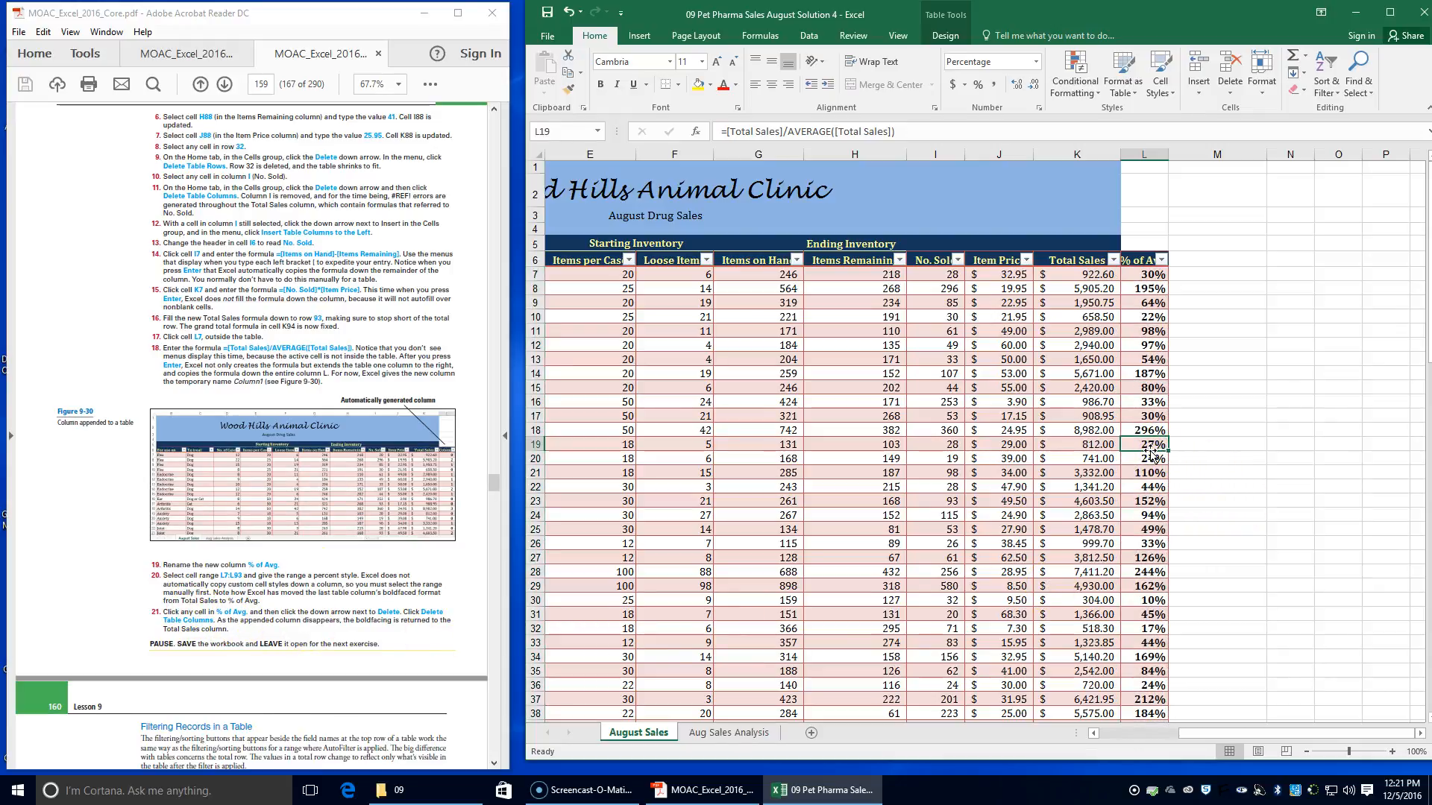
left_click(1237, 94)
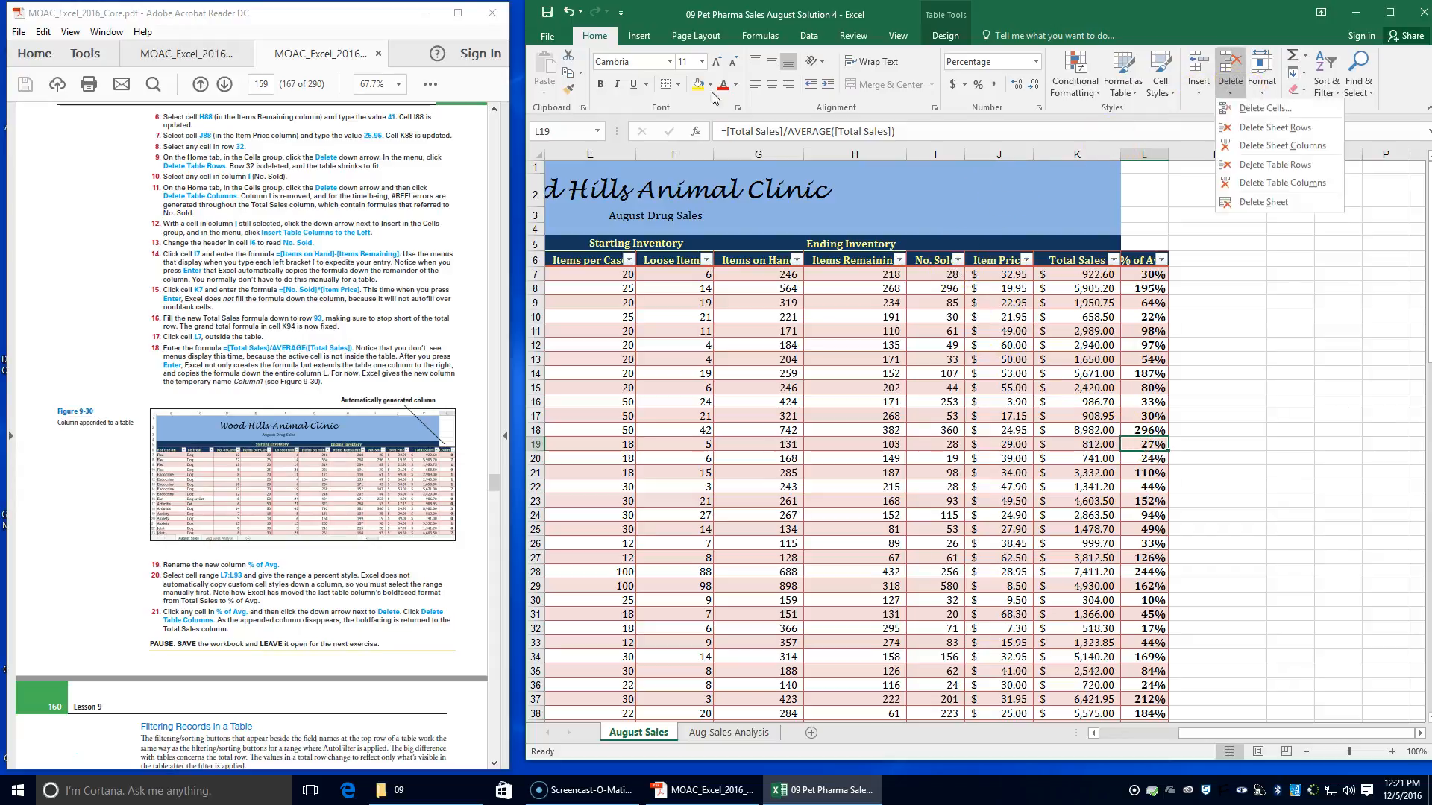
left_click(1242, 184)
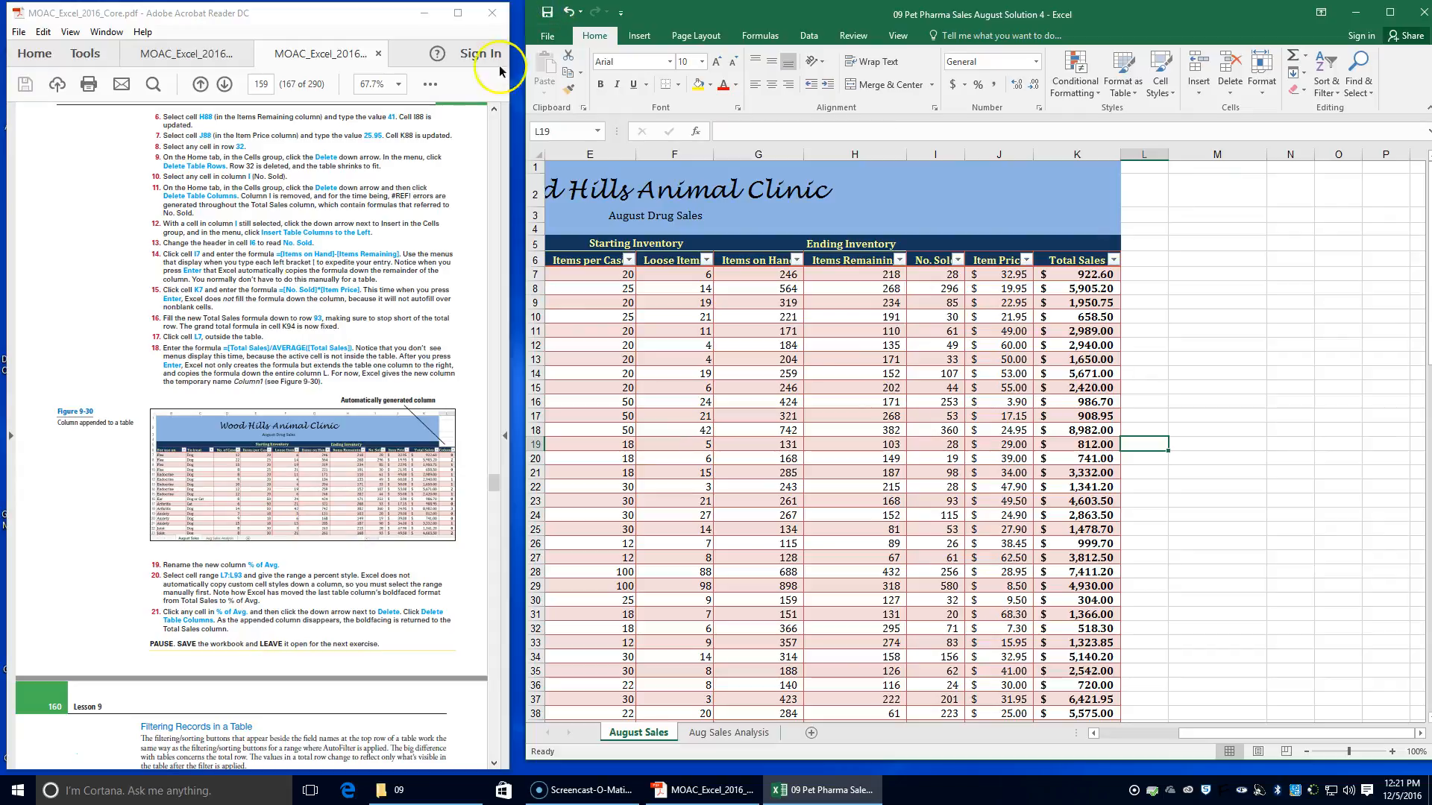
Filter the August Sales table by Total Sales with a Top 10 number filter showing the top 10 items
scroll(261, 411, "down", 3)
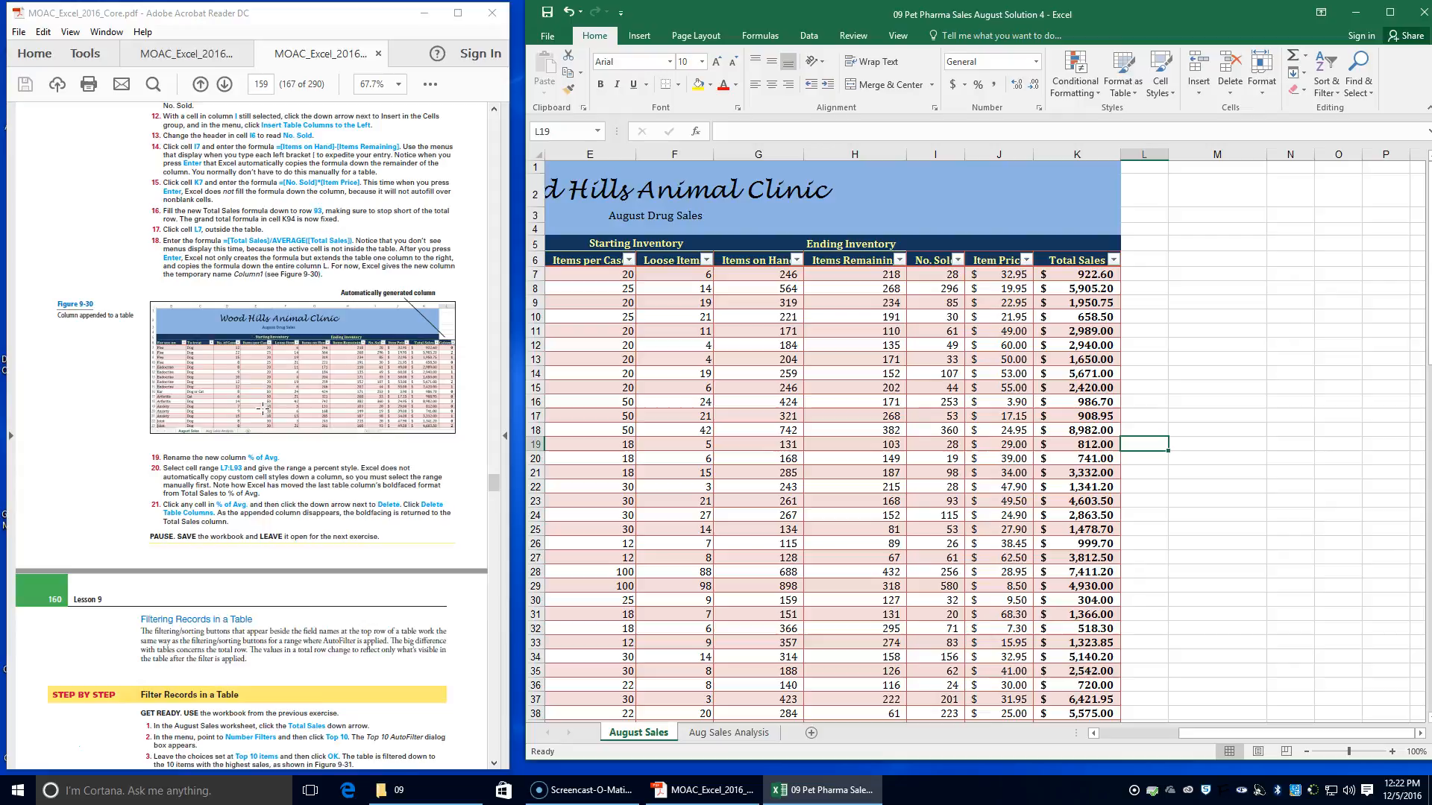
scroll(263, 408, "down", 4)
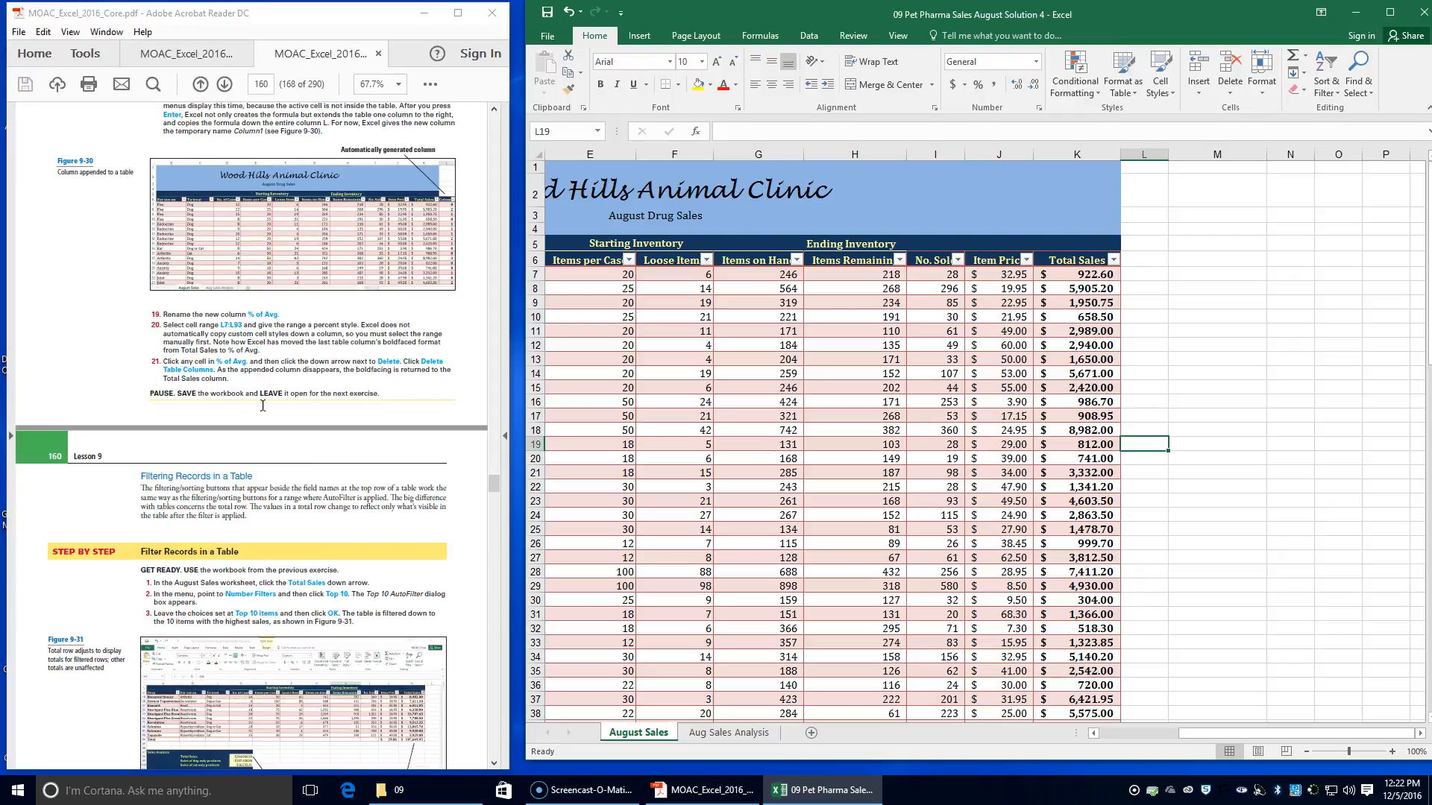
scroll(262, 405, "down", 1)
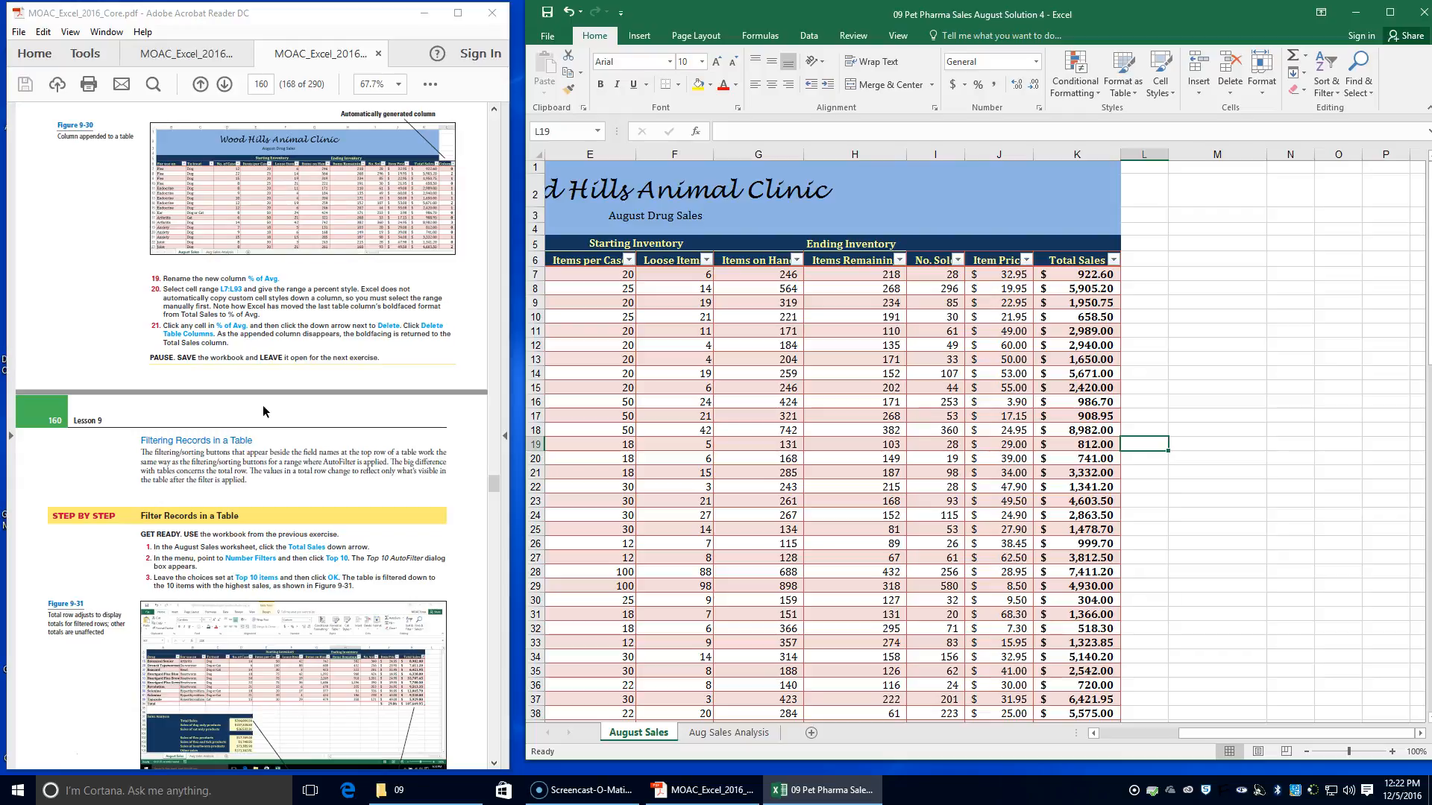
scroll(263, 409, "down", 2)
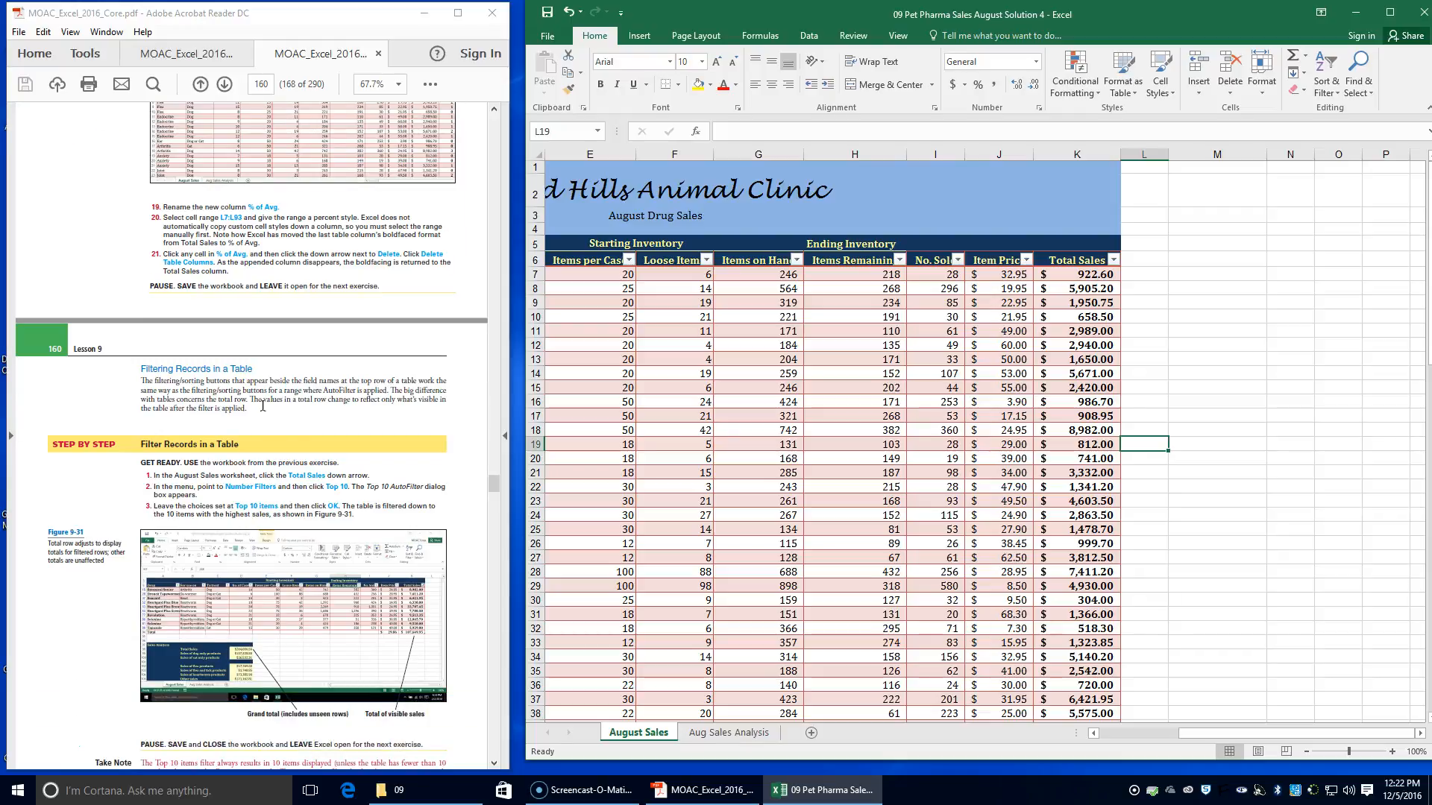
left_click_drag(1216, 735, 1122, 746)
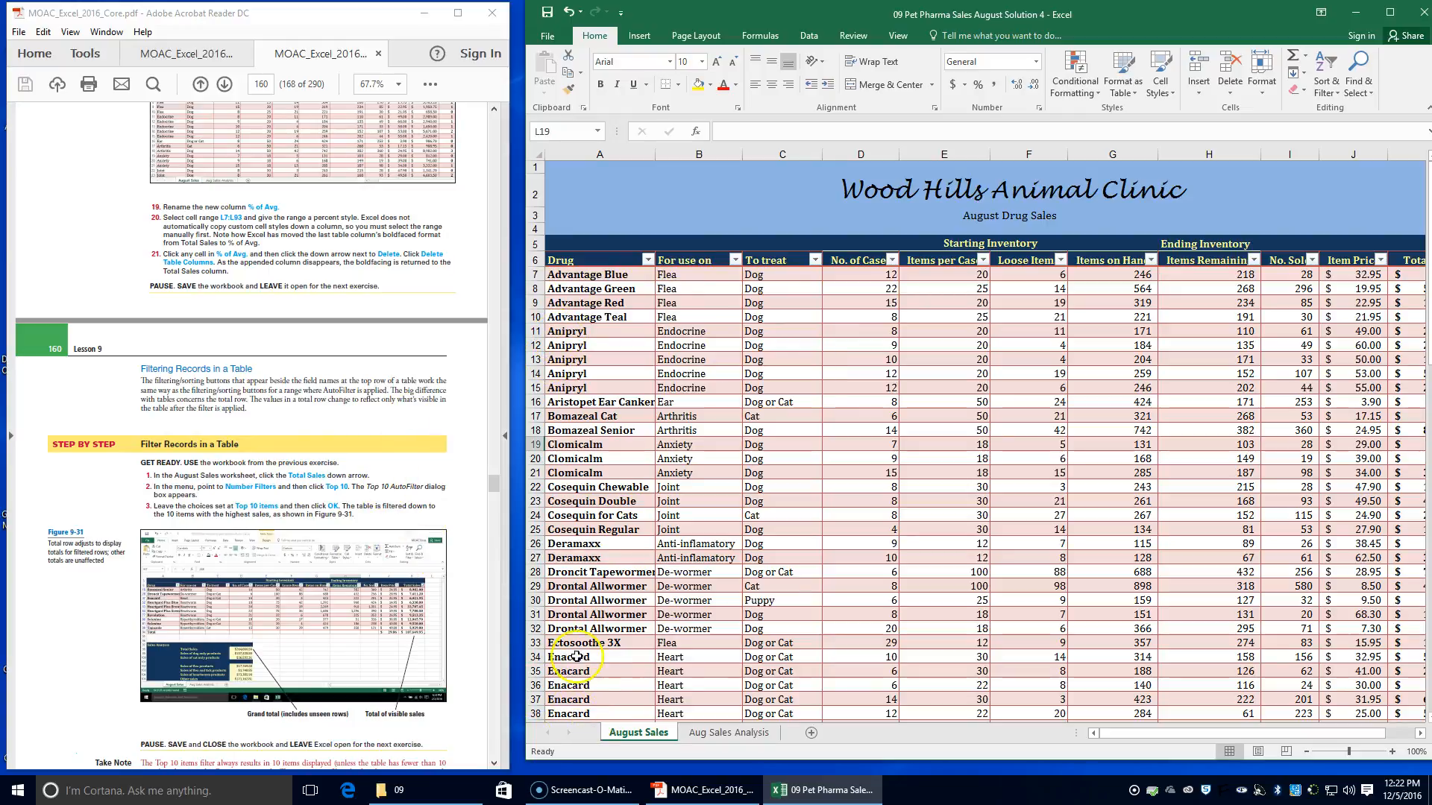
left_click_drag(1189, 736, 1231, 737)
left_click(1356, 260)
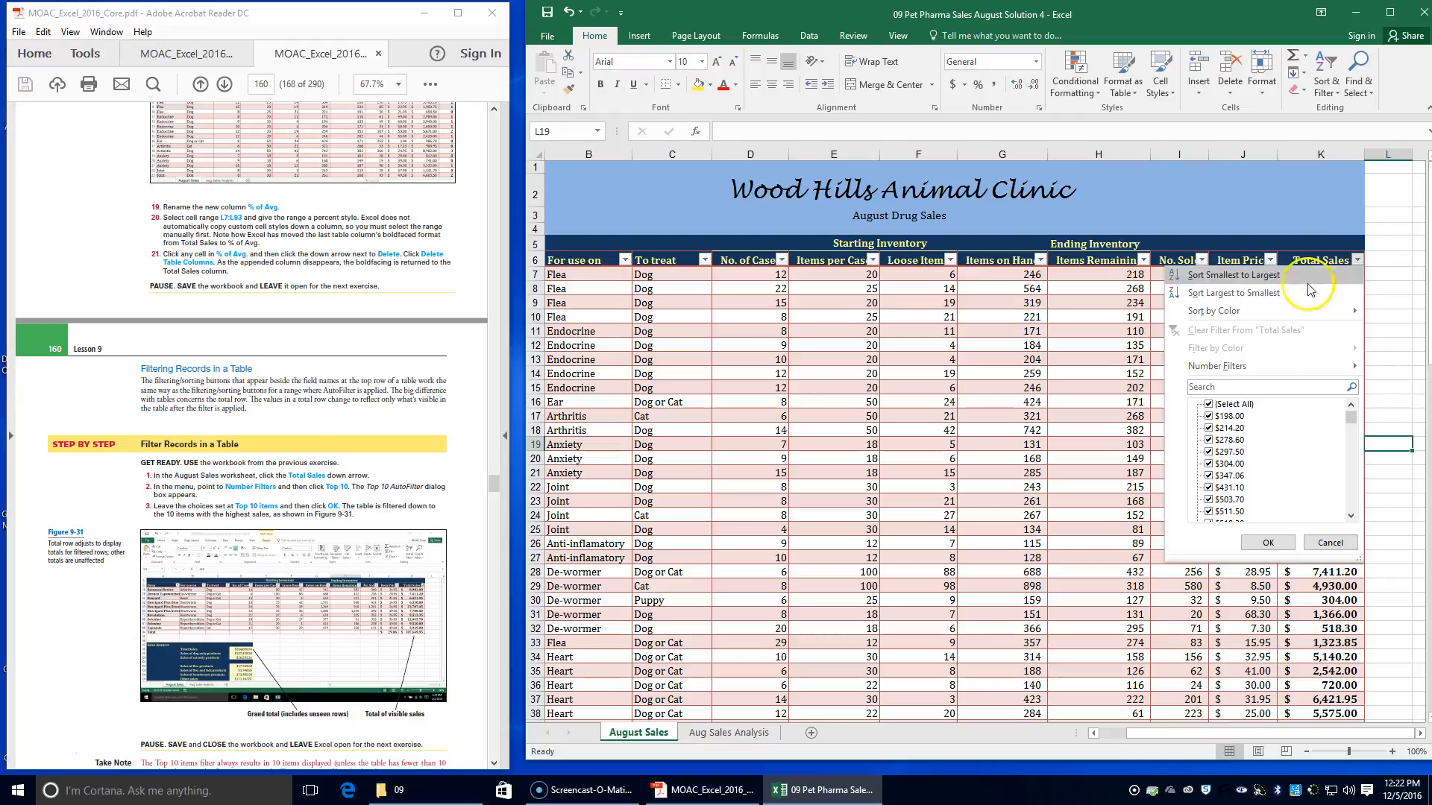
left_click(1247, 368)
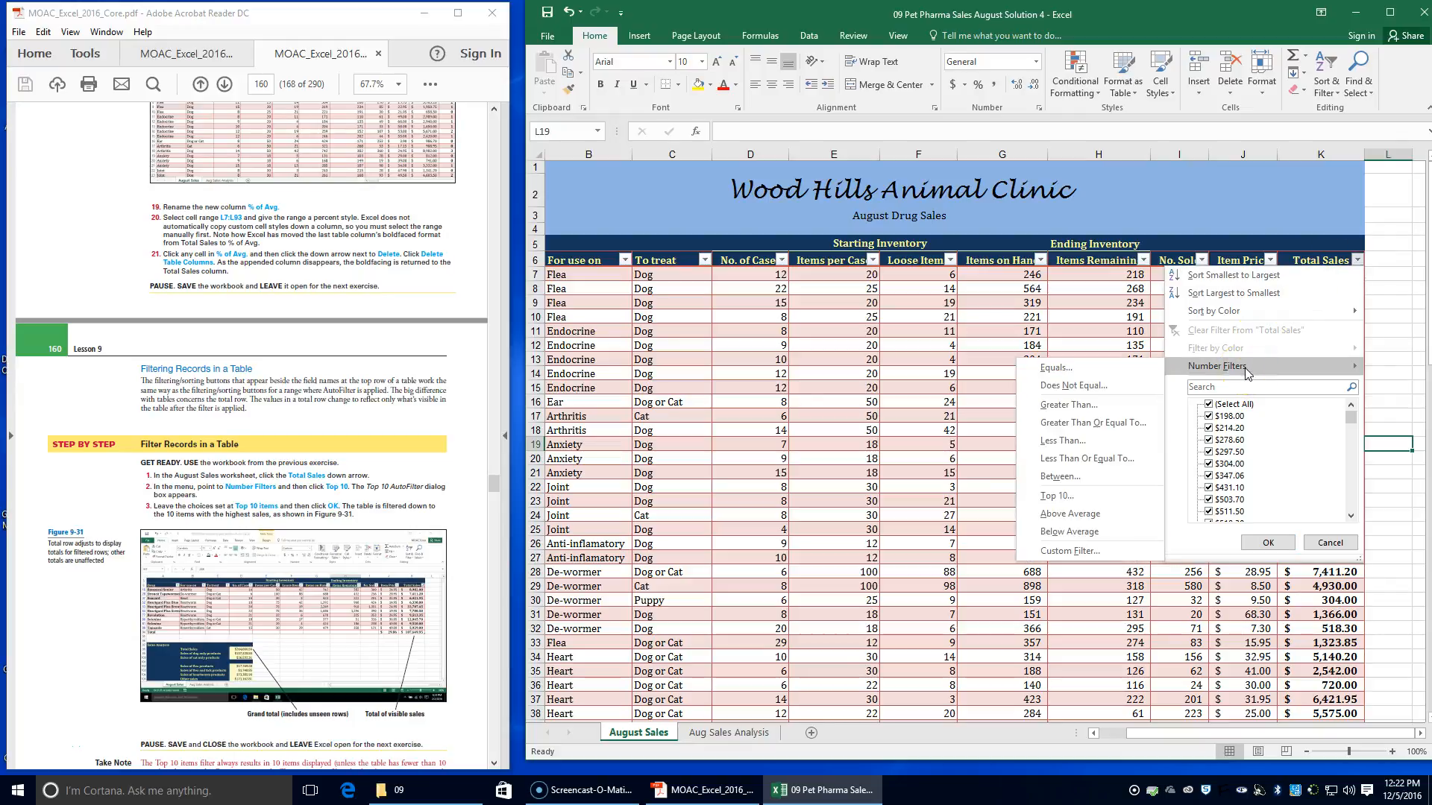
left_click(1221, 374)
mouse_move(1221, 376)
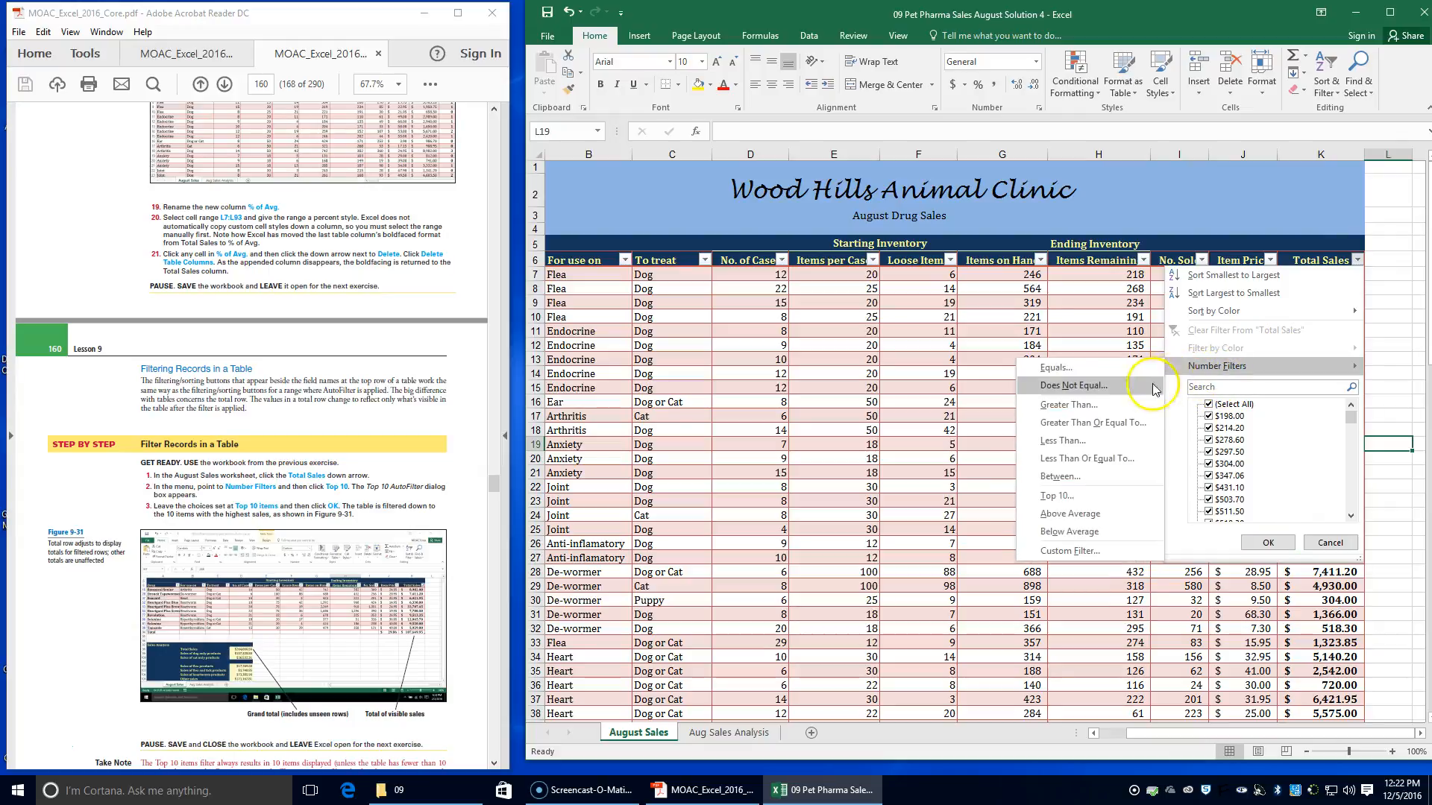
left_click(1070, 495)
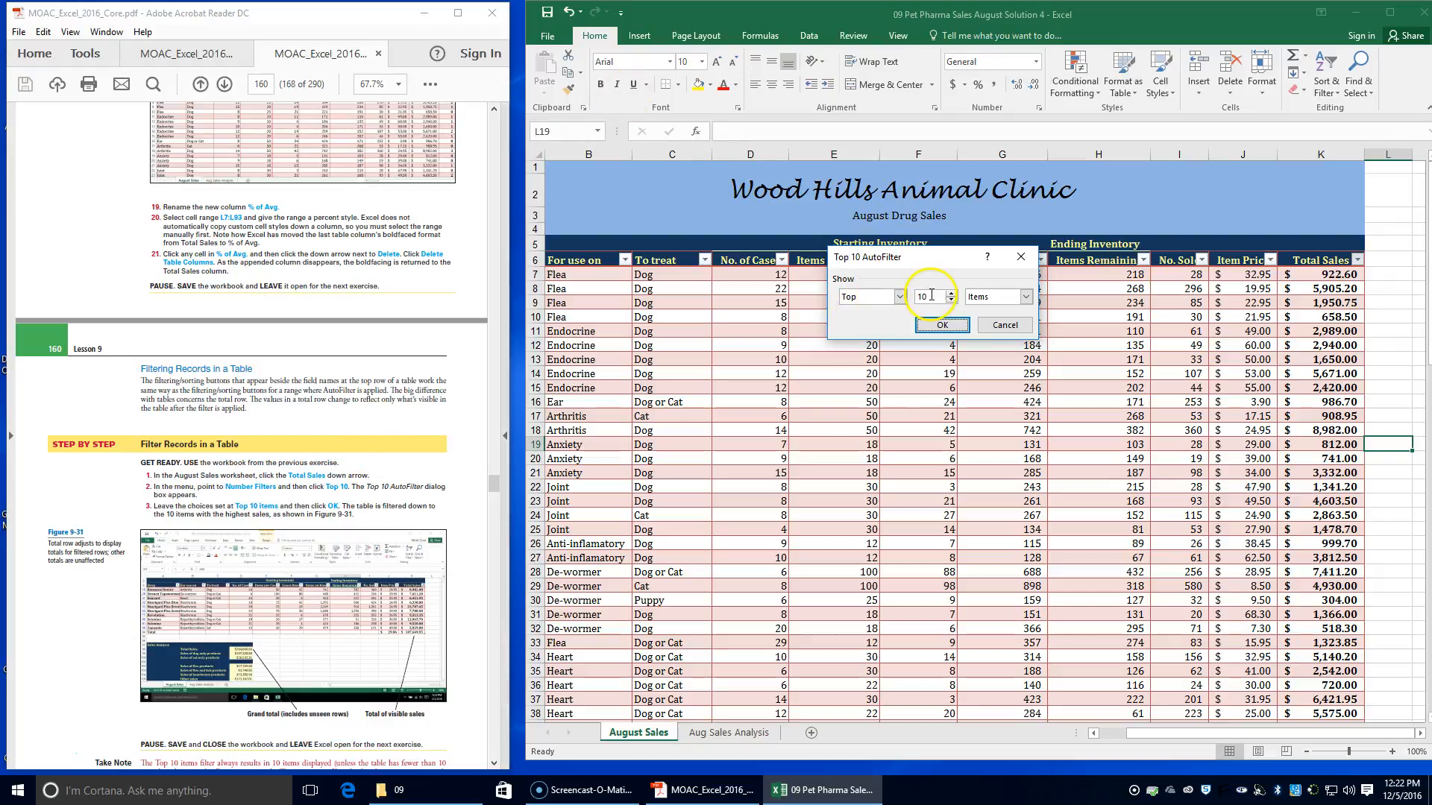
left_click(923, 325)
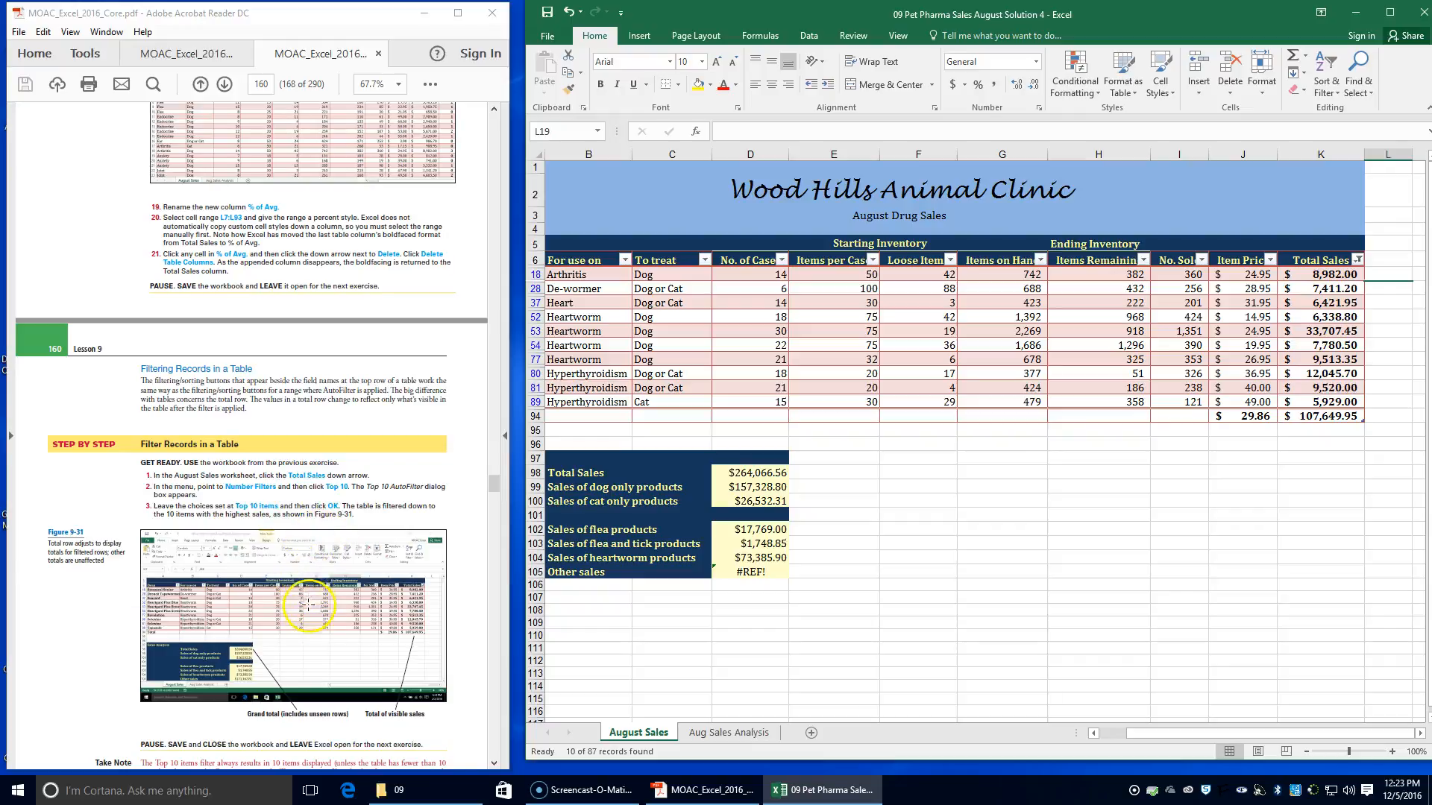
Examine the Other sales formula in cell D105 and read the textbook's notes on totals in filtered tables
scroll(308, 605, "down", 1)
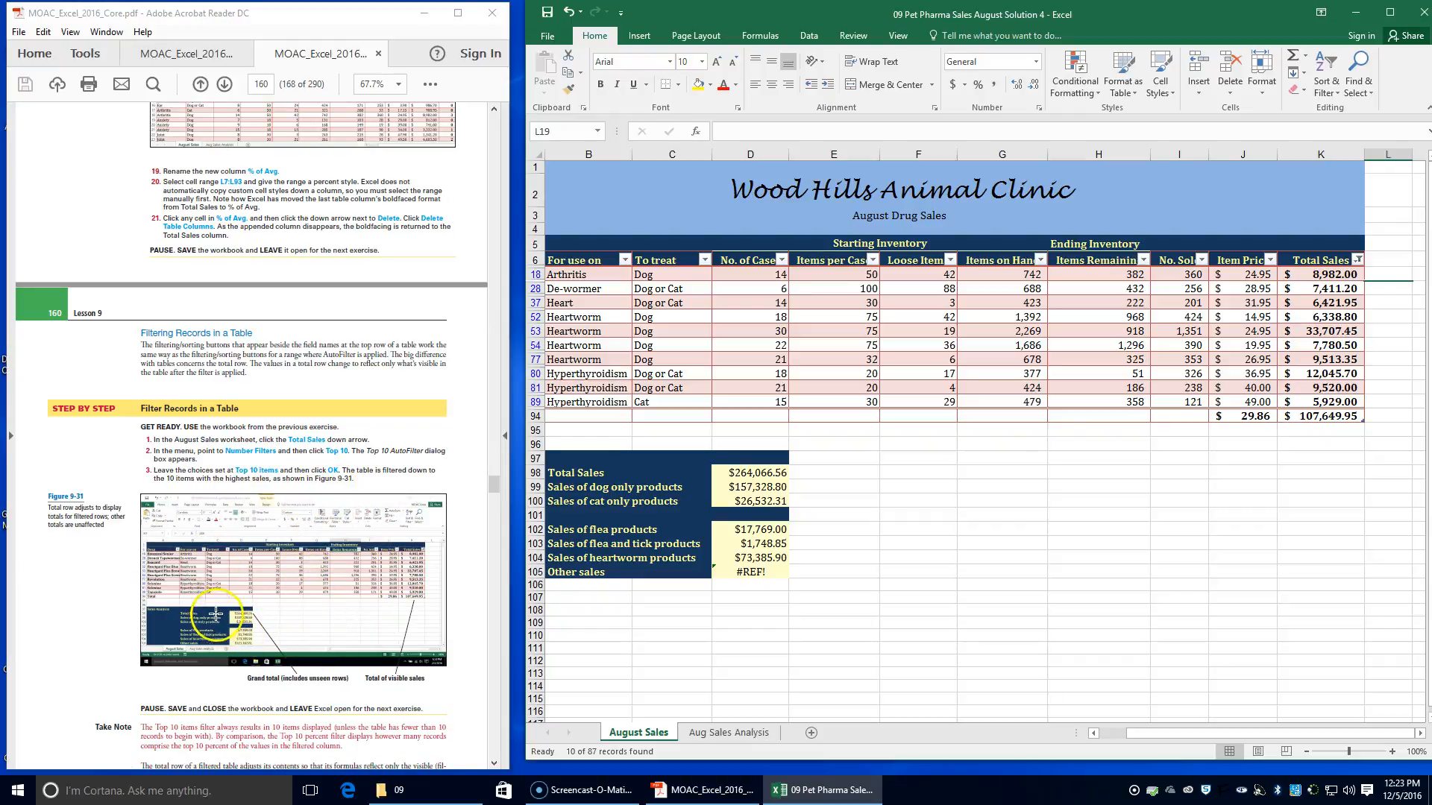
left_click(747, 571)
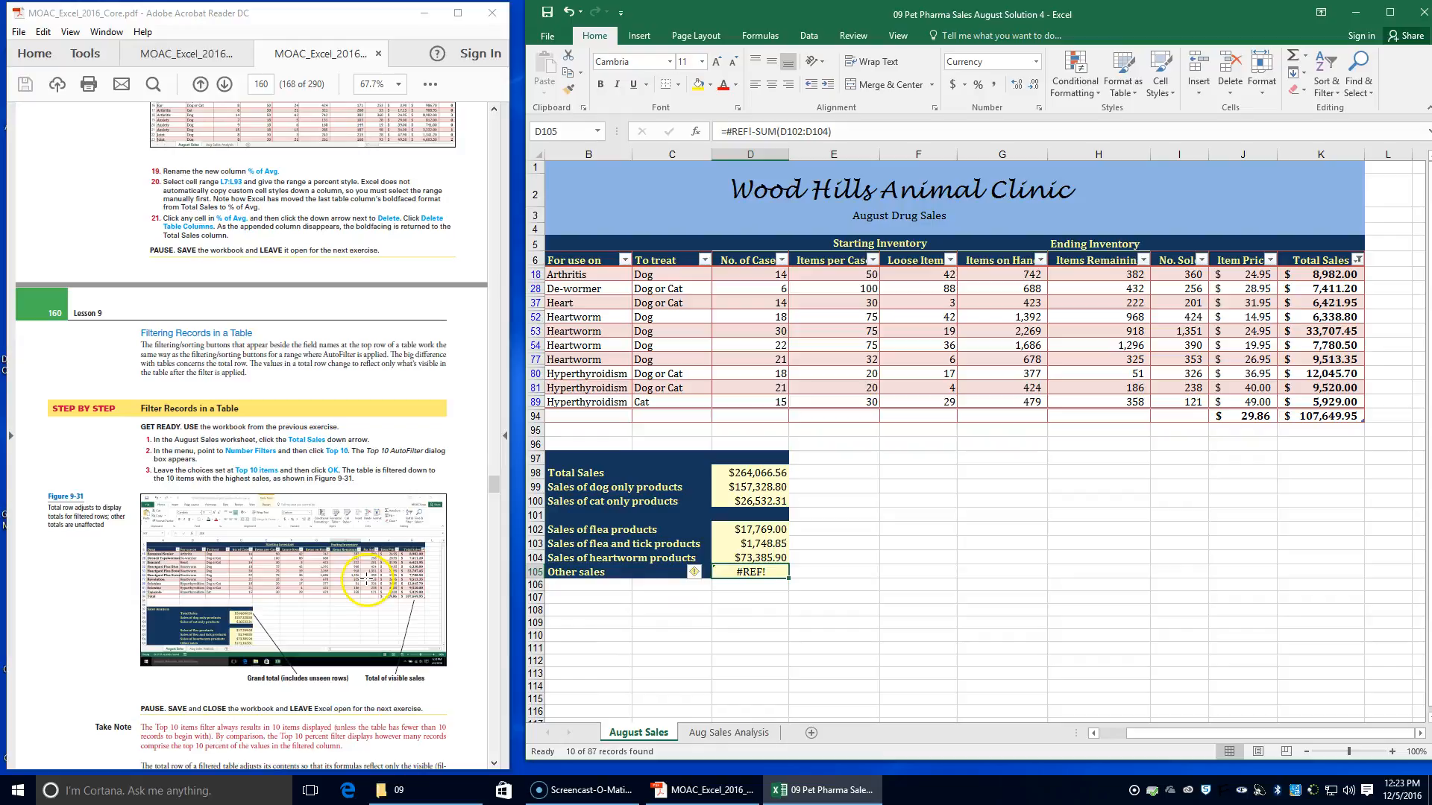
scroll(271, 625, "down", 2)
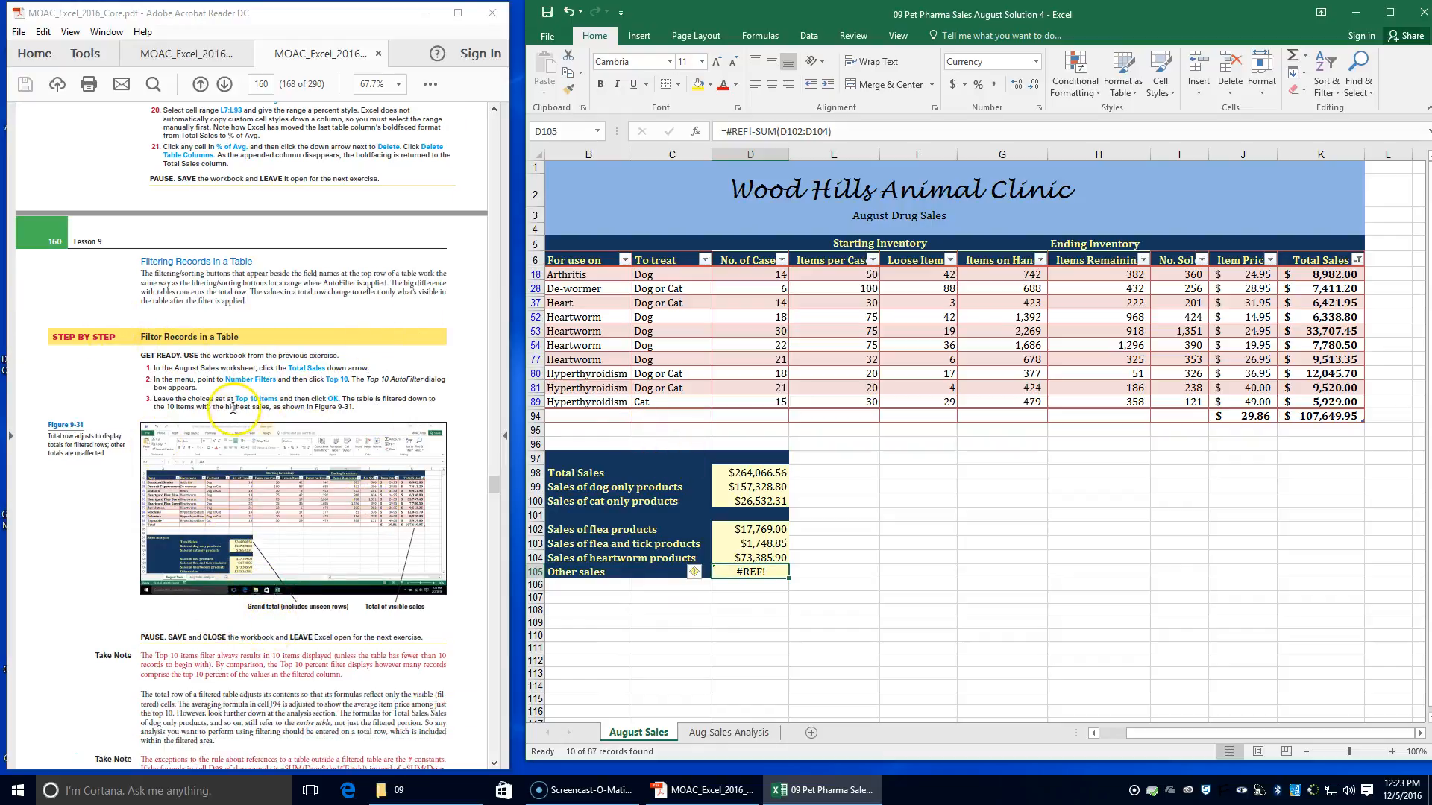
scroll(239, 418, "down", 1)
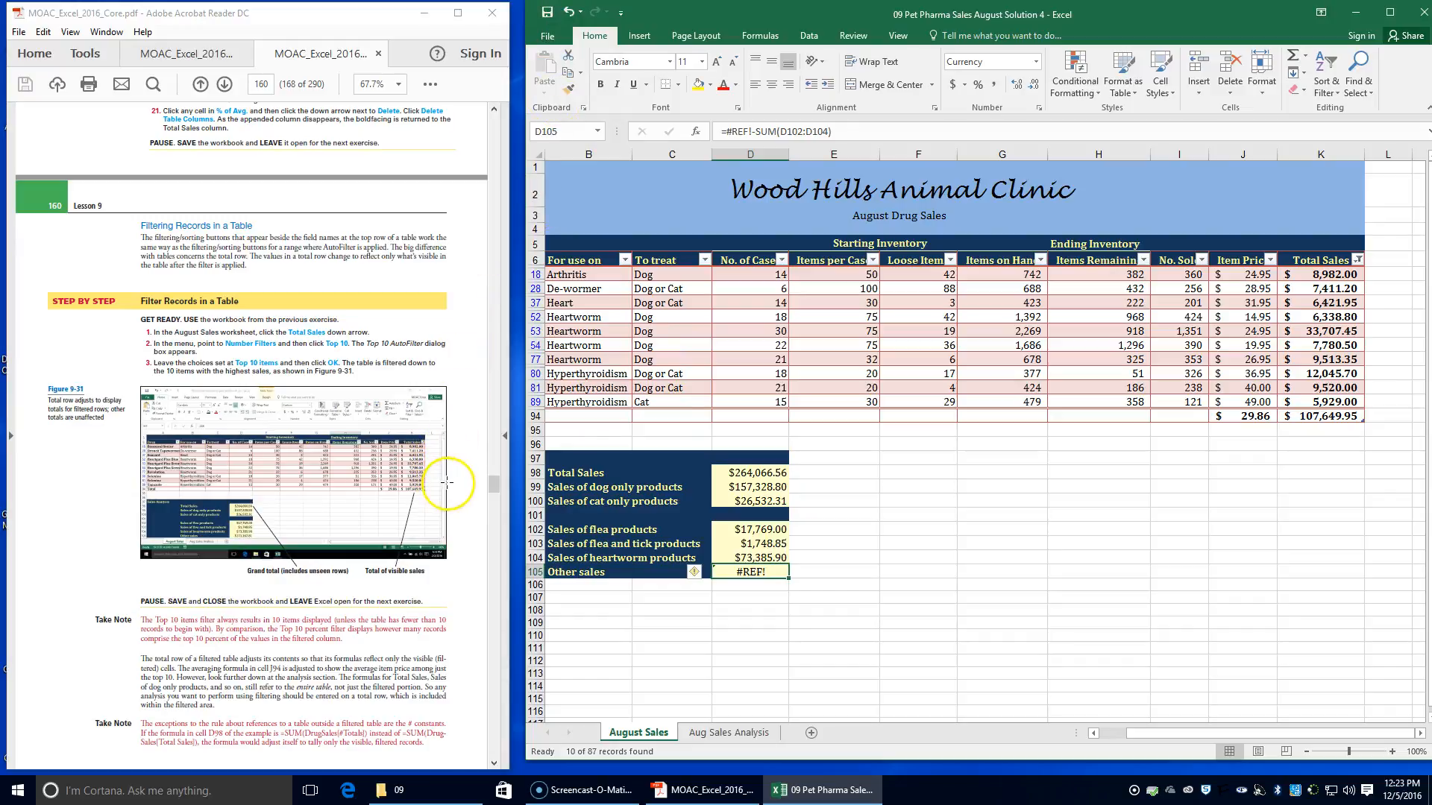
Close the August pet pharmacy workbook and open the 09 Owners Solution workbook from the Excel - MOAC Lesson 9 folder
left_click(1419, 18)
scroll(261, 599, "down", 3)
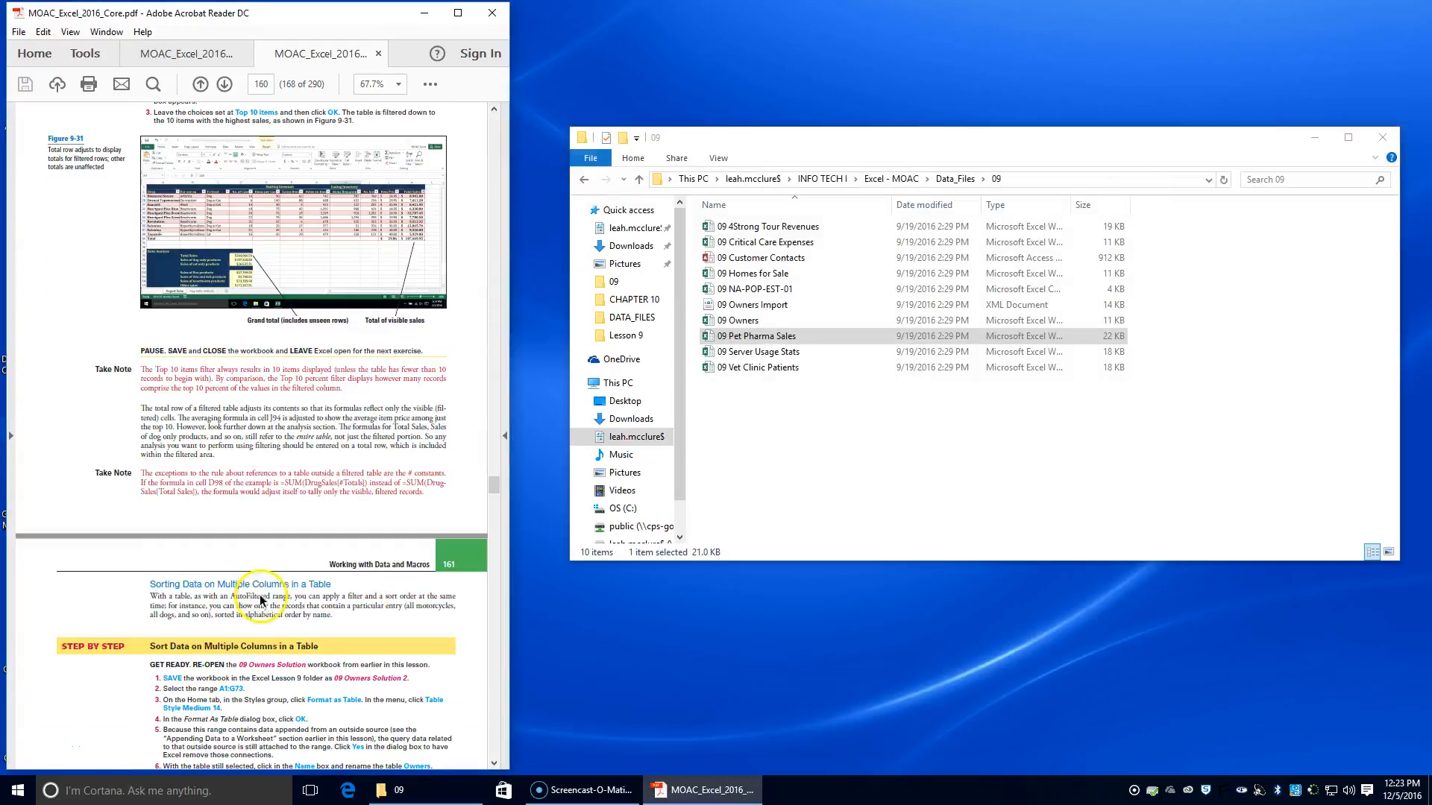
scroll(257, 598, "down", 1)
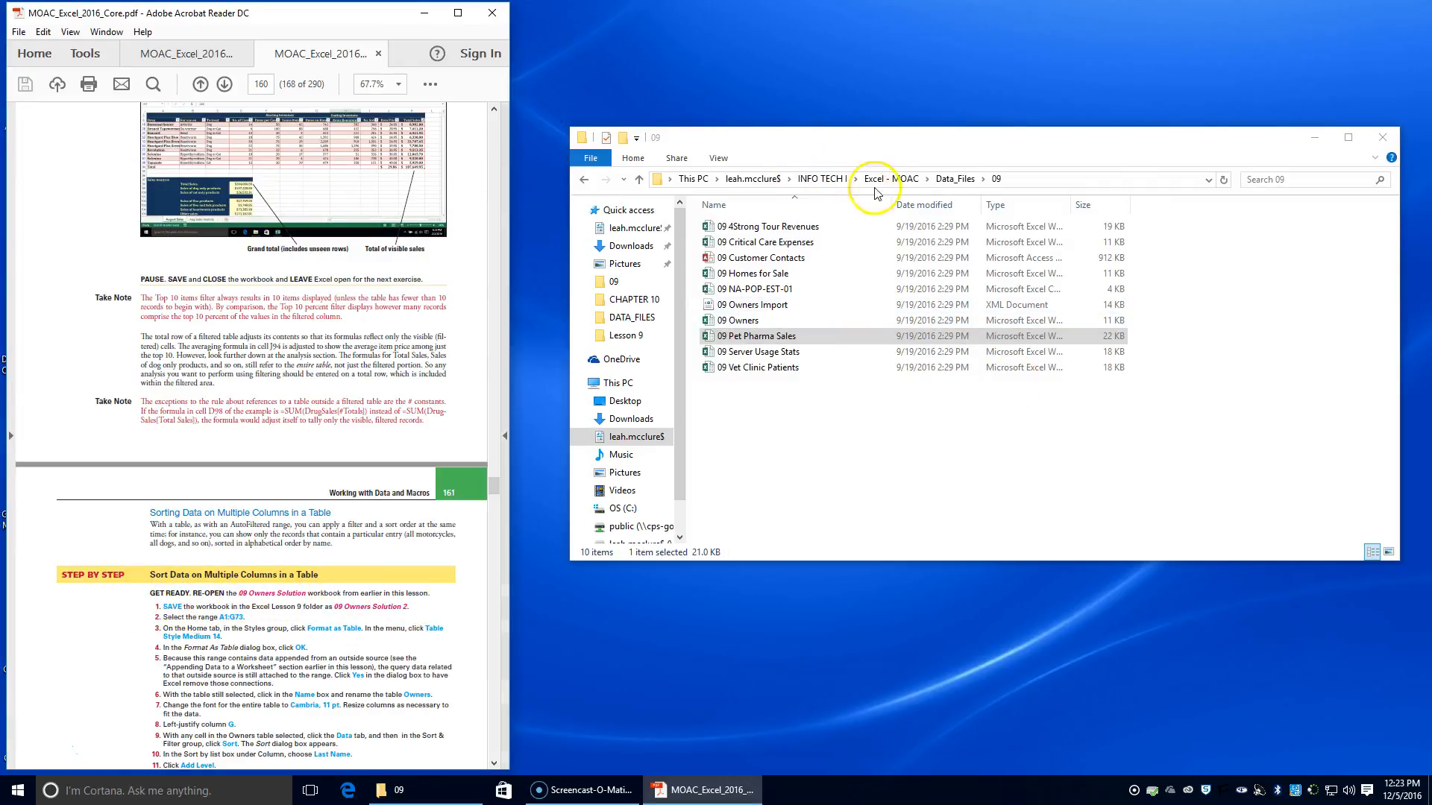
left_click(897, 179)
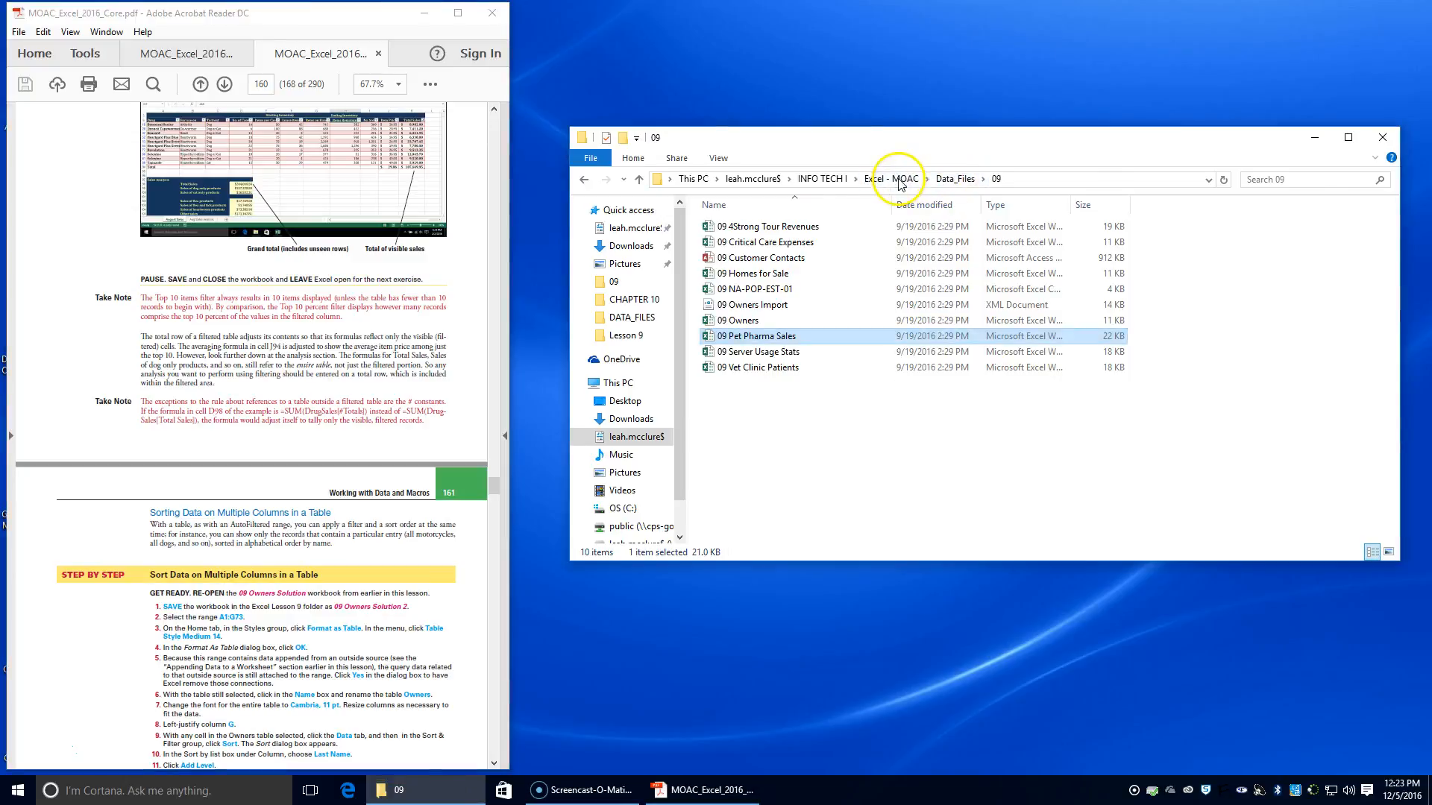
double_click(734, 367)
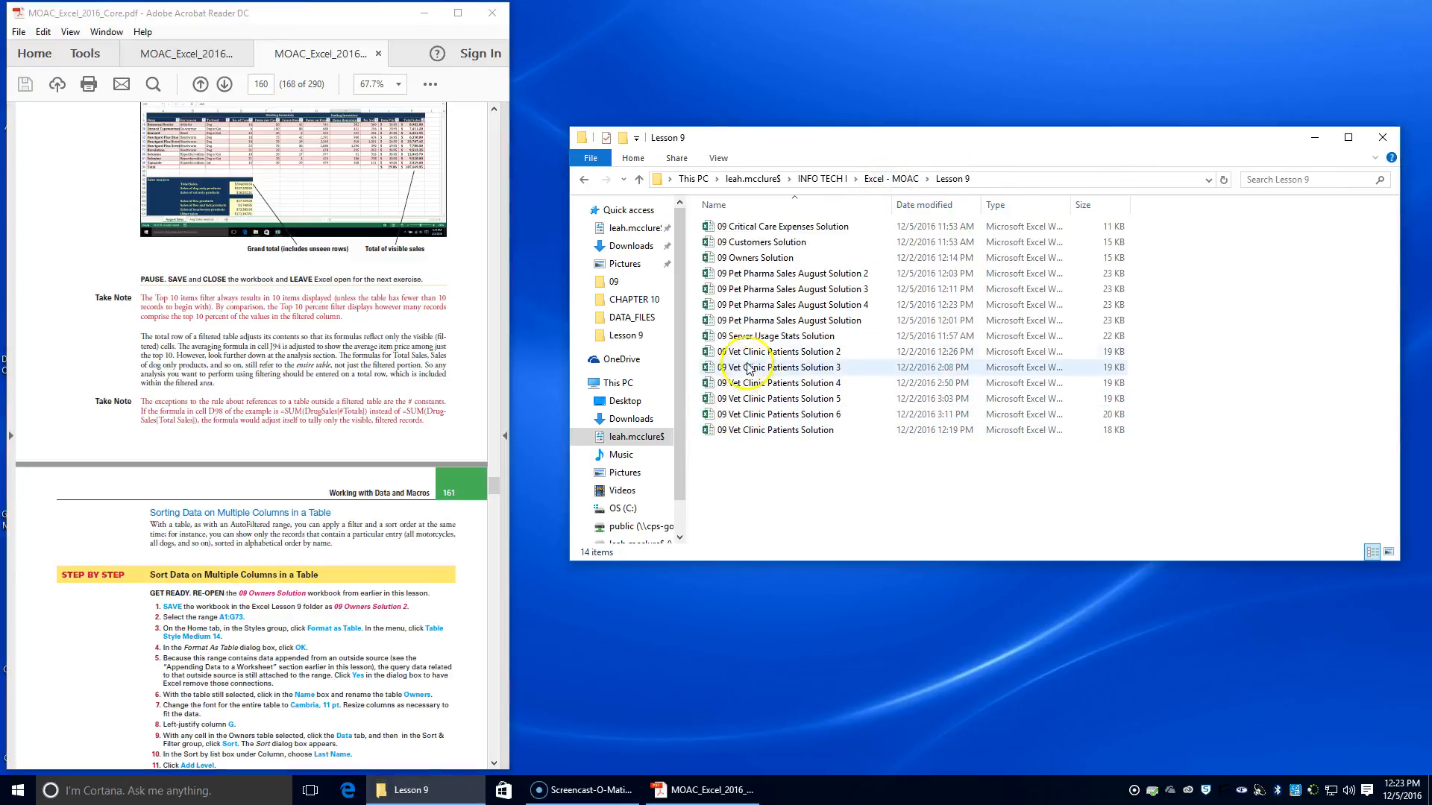
double_click(753, 258)
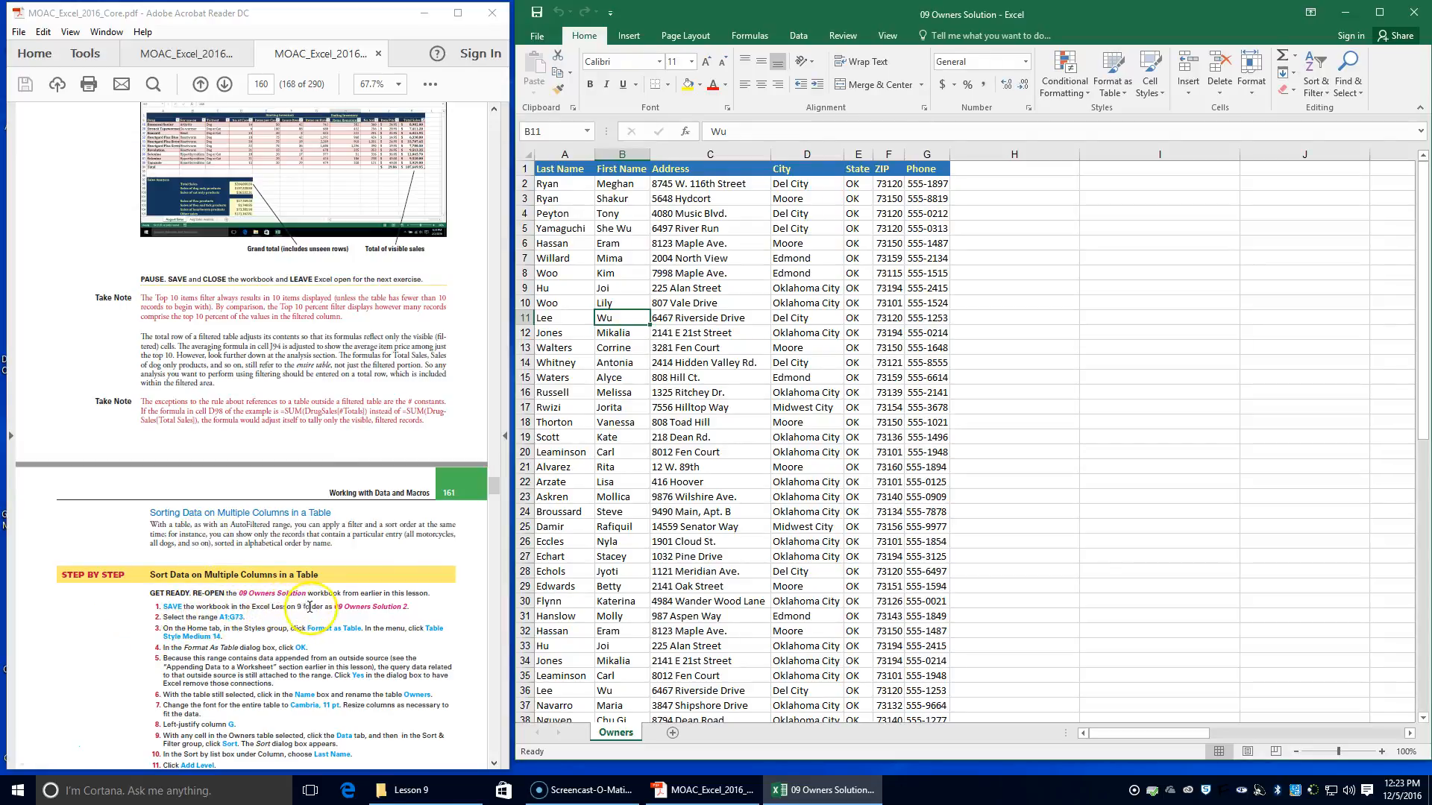
Save a copy of the workbook in the Lesson 9 folder as 09 Owners Solution 2
left_click(537, 36)
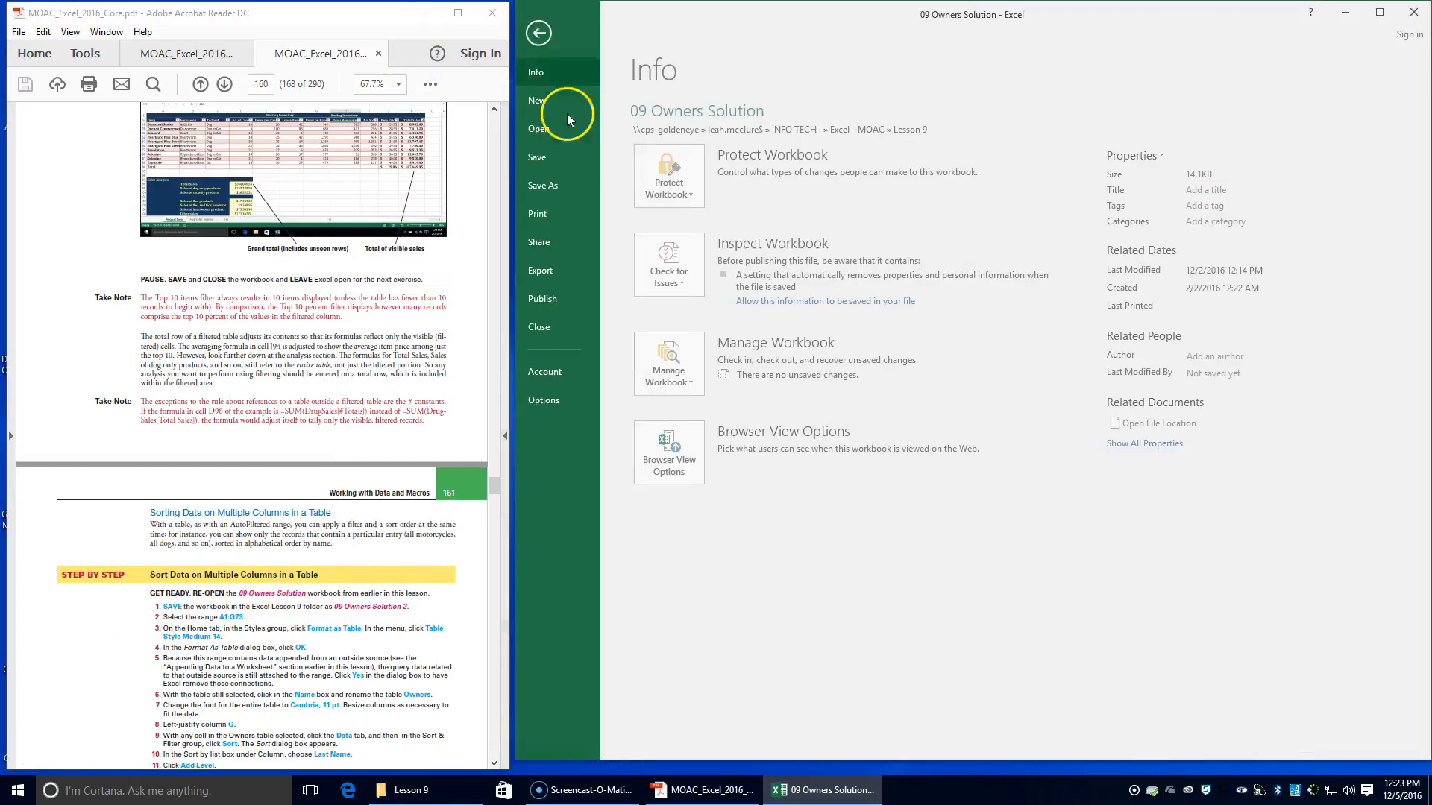
left_click(567, 195)
left_click(960, 149)
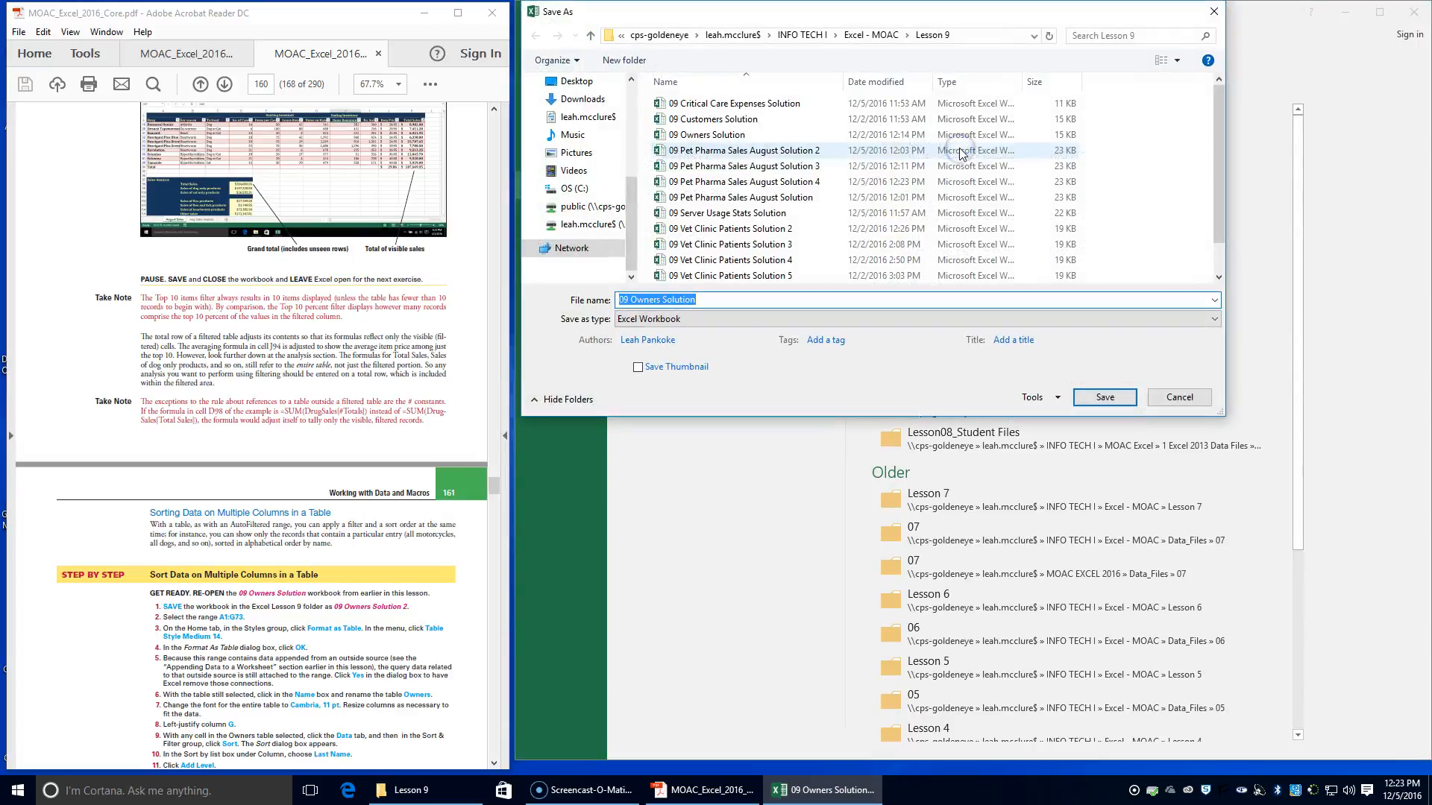
left_click(737, 299)
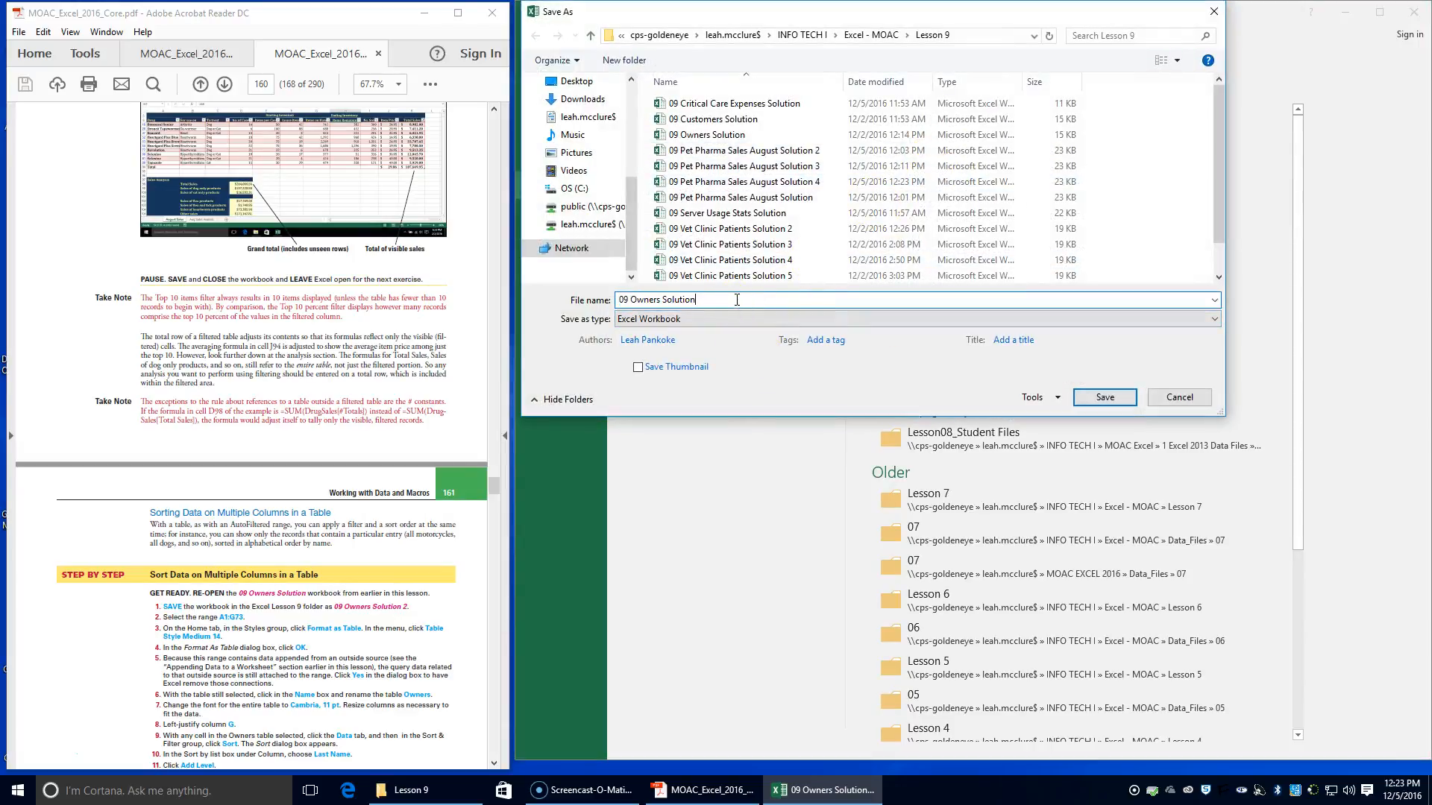
type("2")
key("Return")
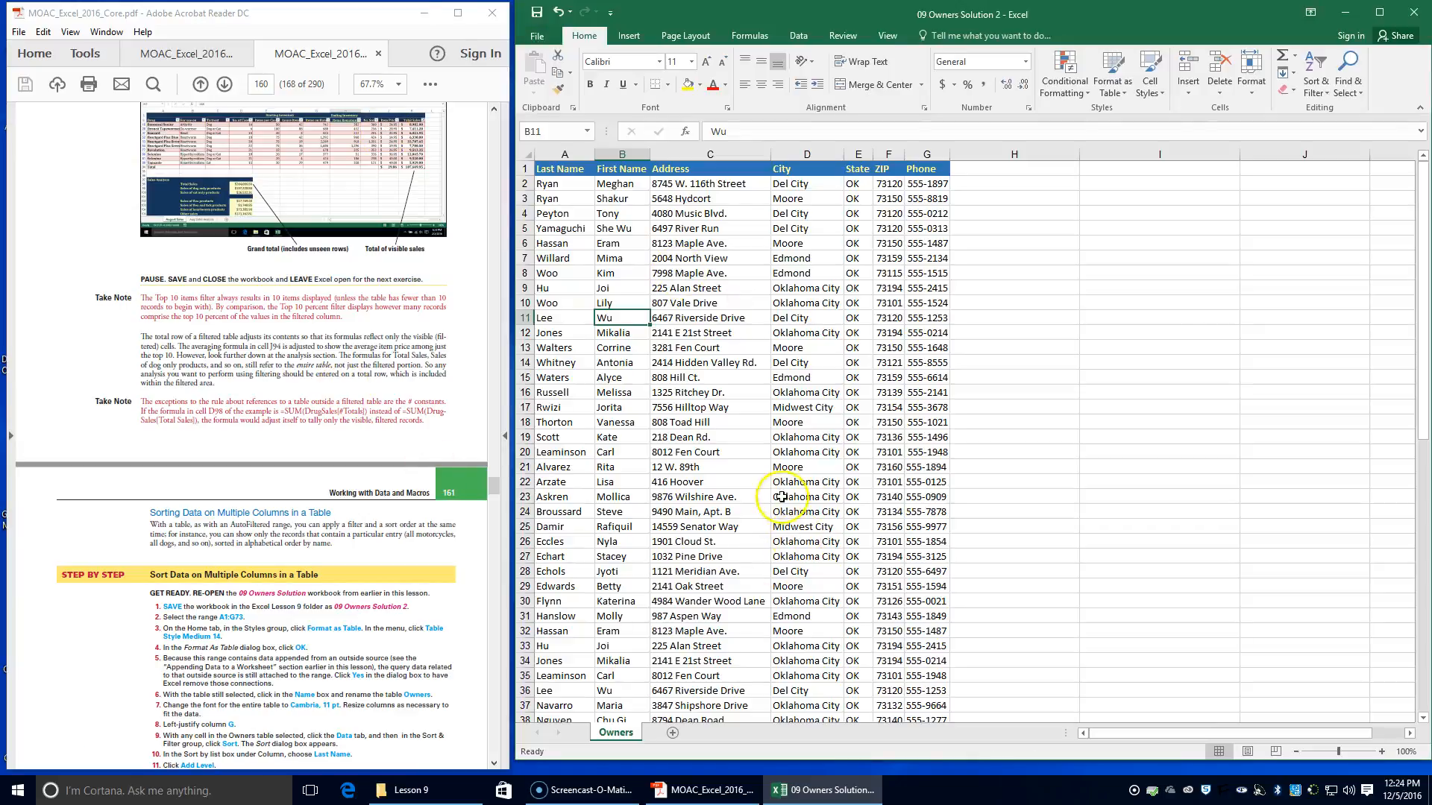
Format range A1:G73 as a table with headers using Table Style Medium 14, removing the external data connections
left_click(559, 167)
left_click_drag(559, 167, 932, 693)
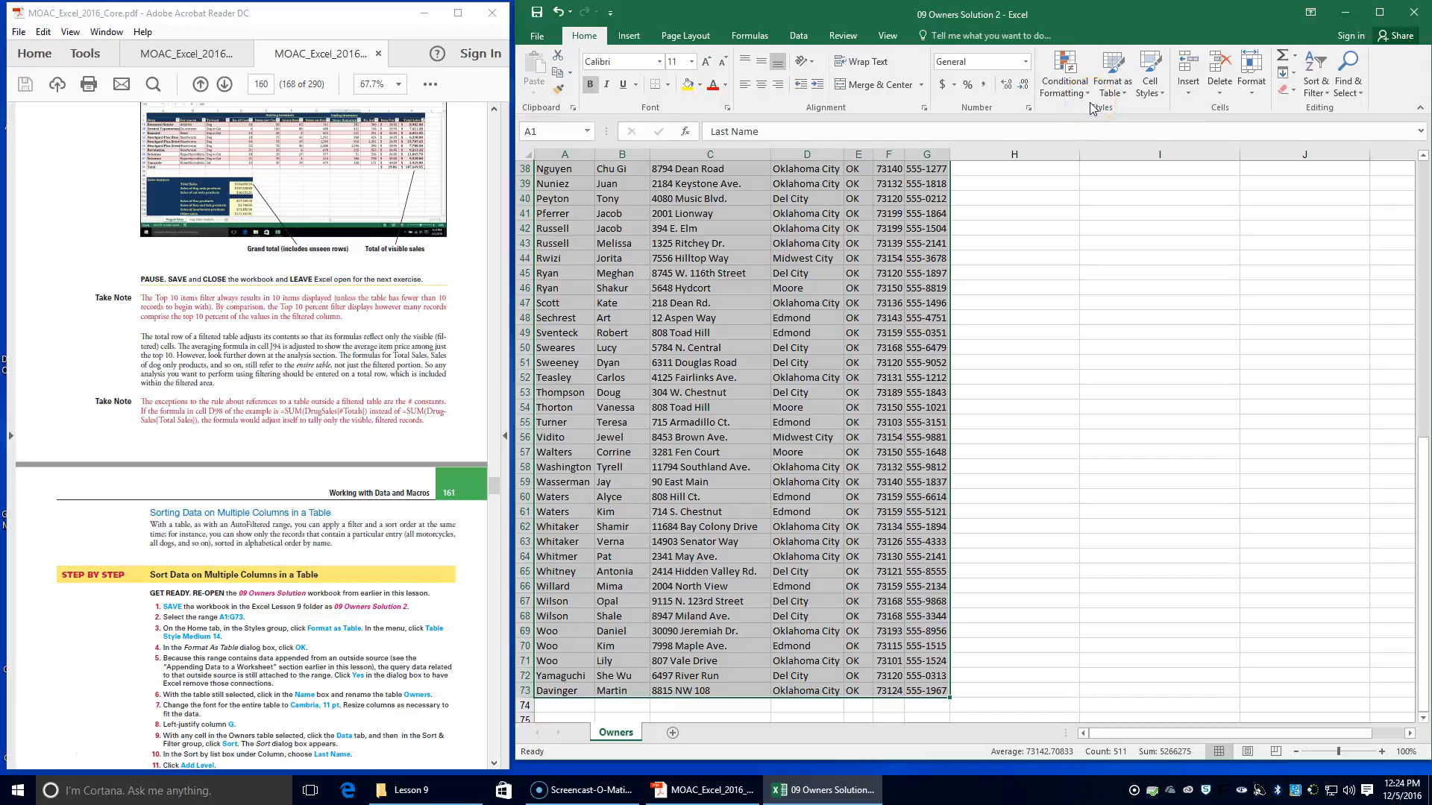
left_click(1127, 87)
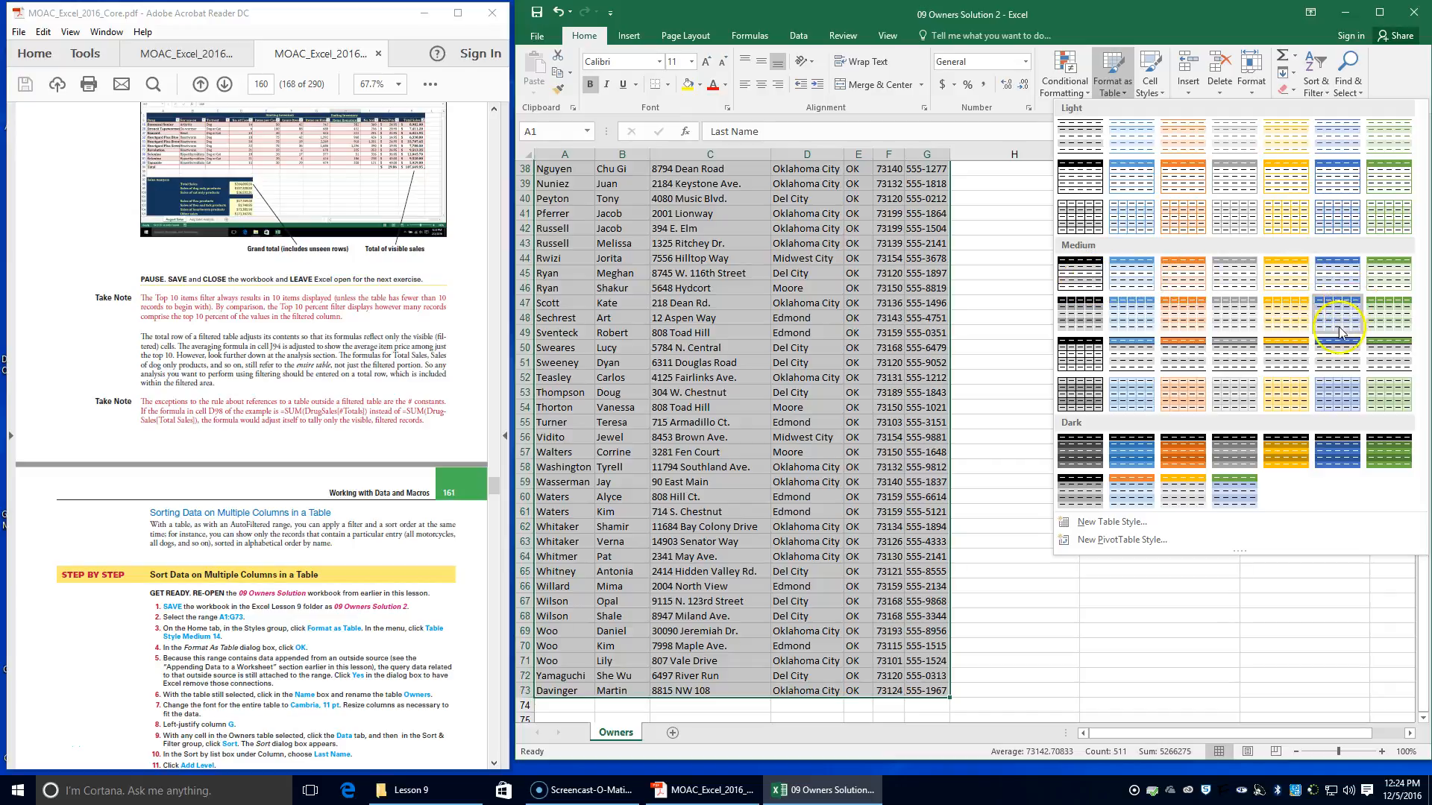
left_click(1398, 318)
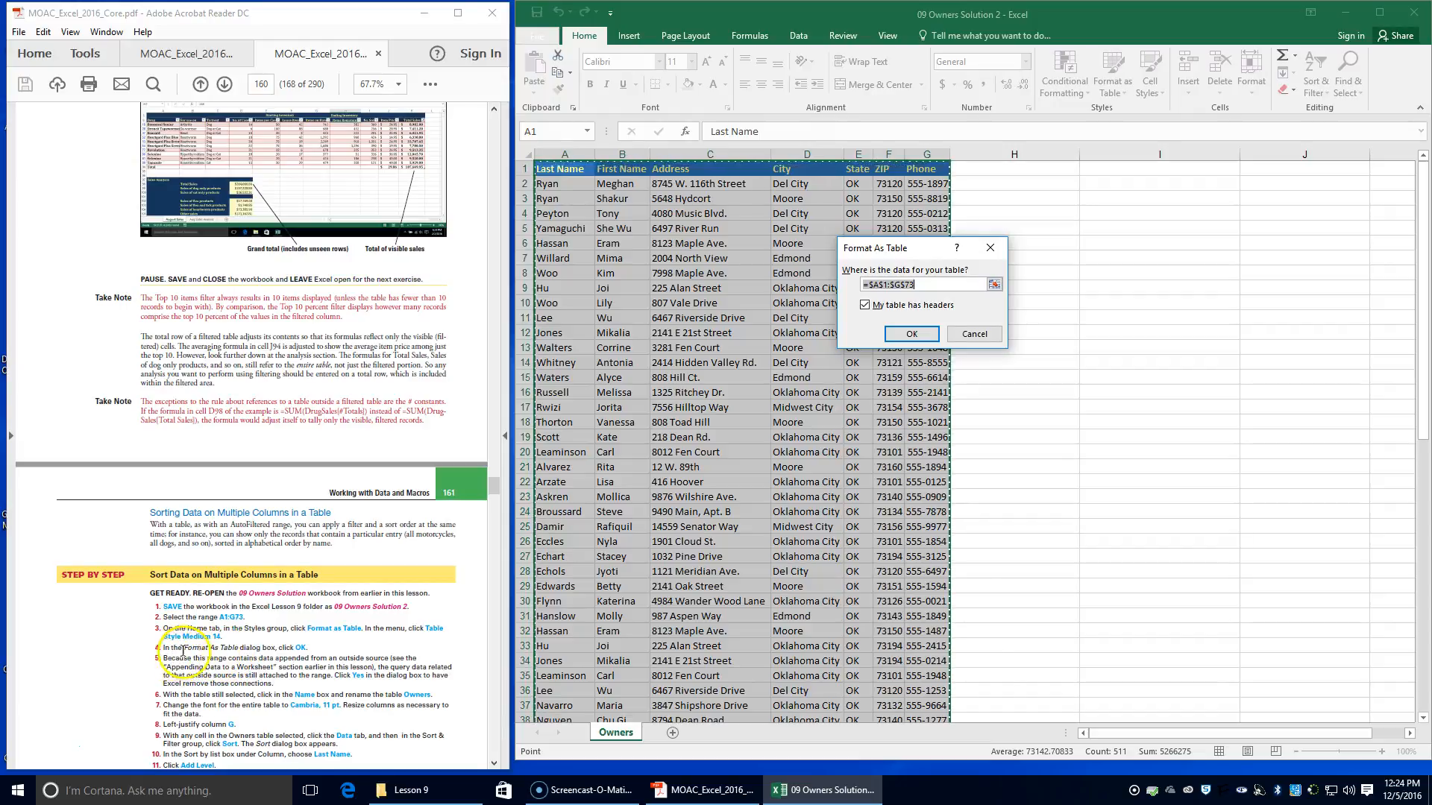
left_click(907, 335)
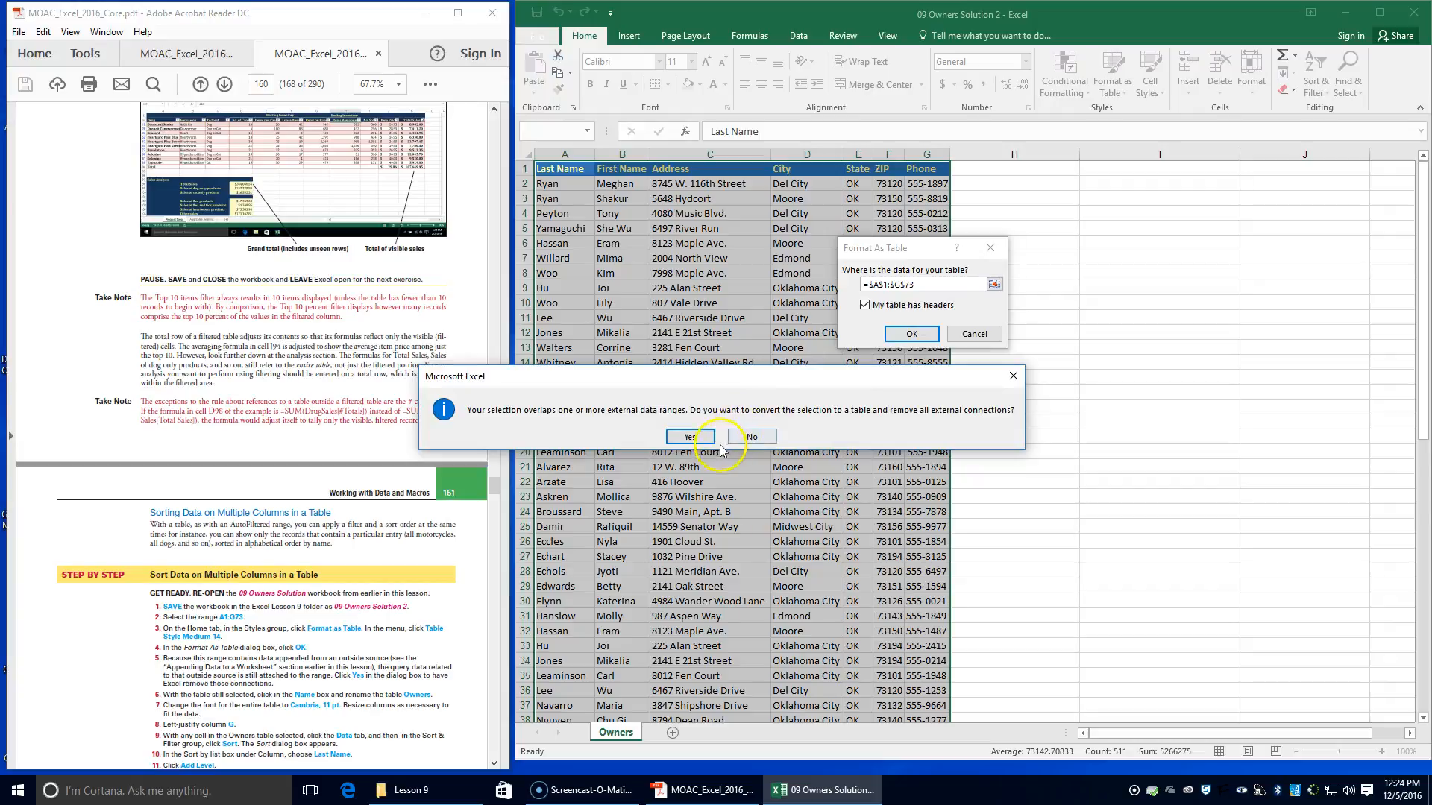
scroll(432, 485, "down", 1)
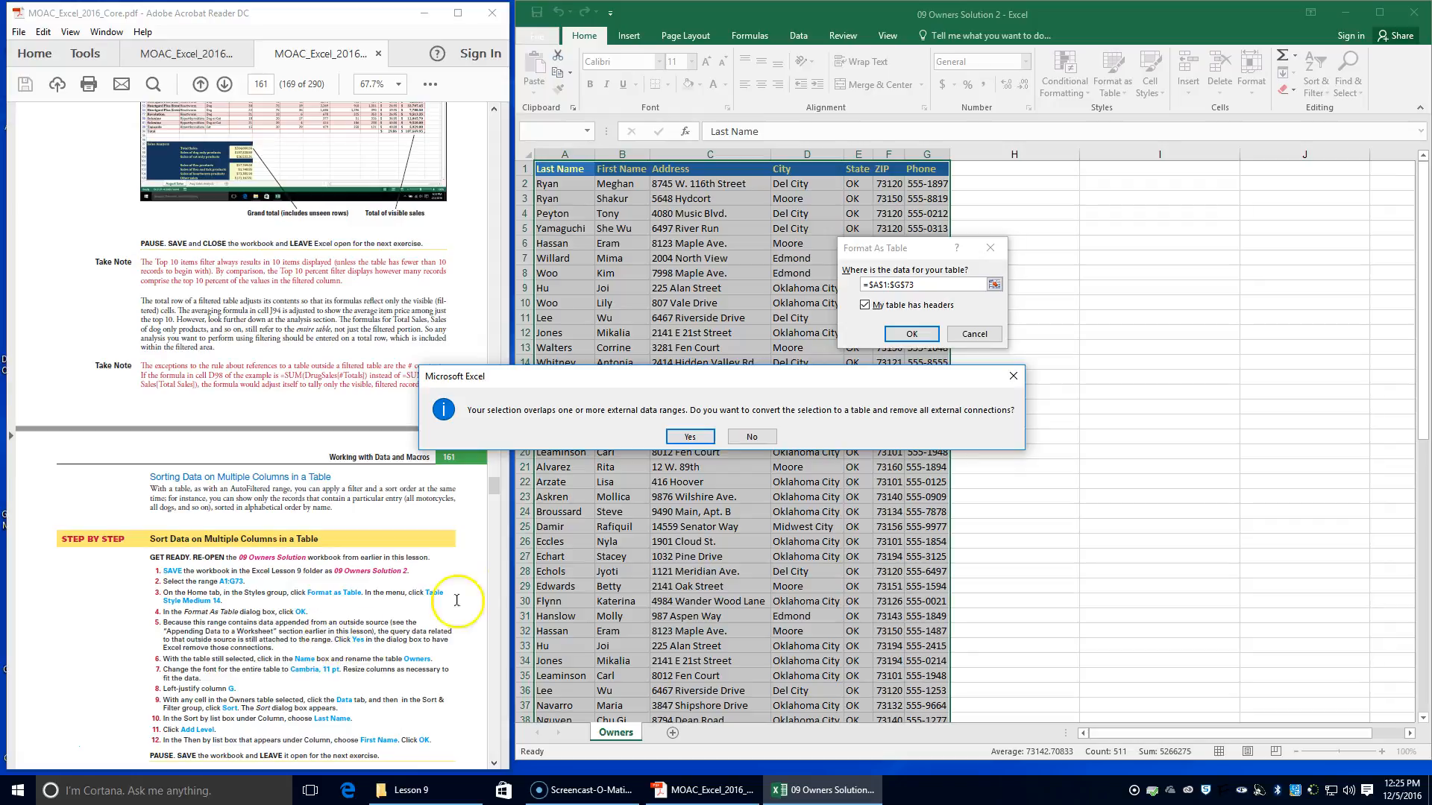
left_click(688, 438)
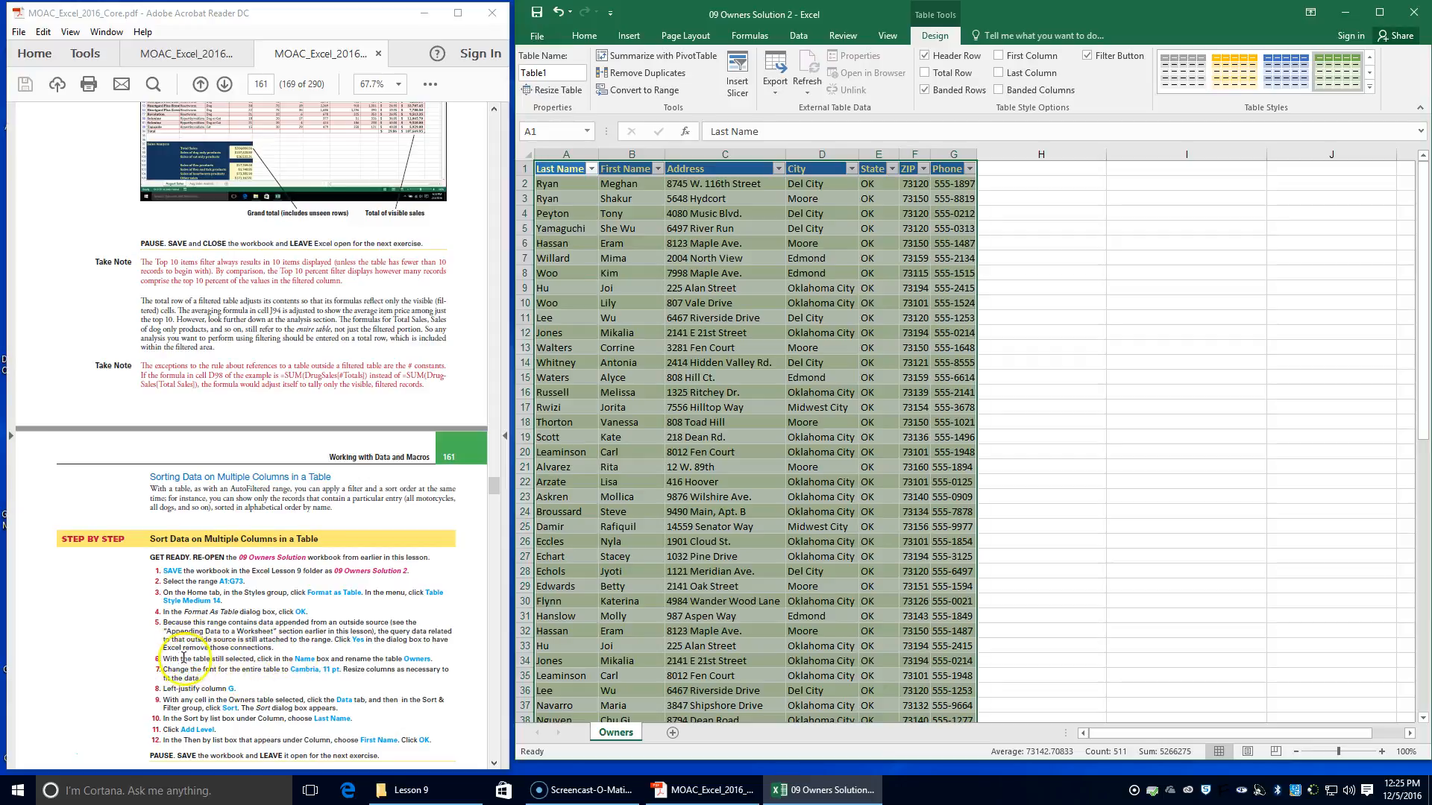
Rename the new table Owners
scroll(175, 657, "down", 1)
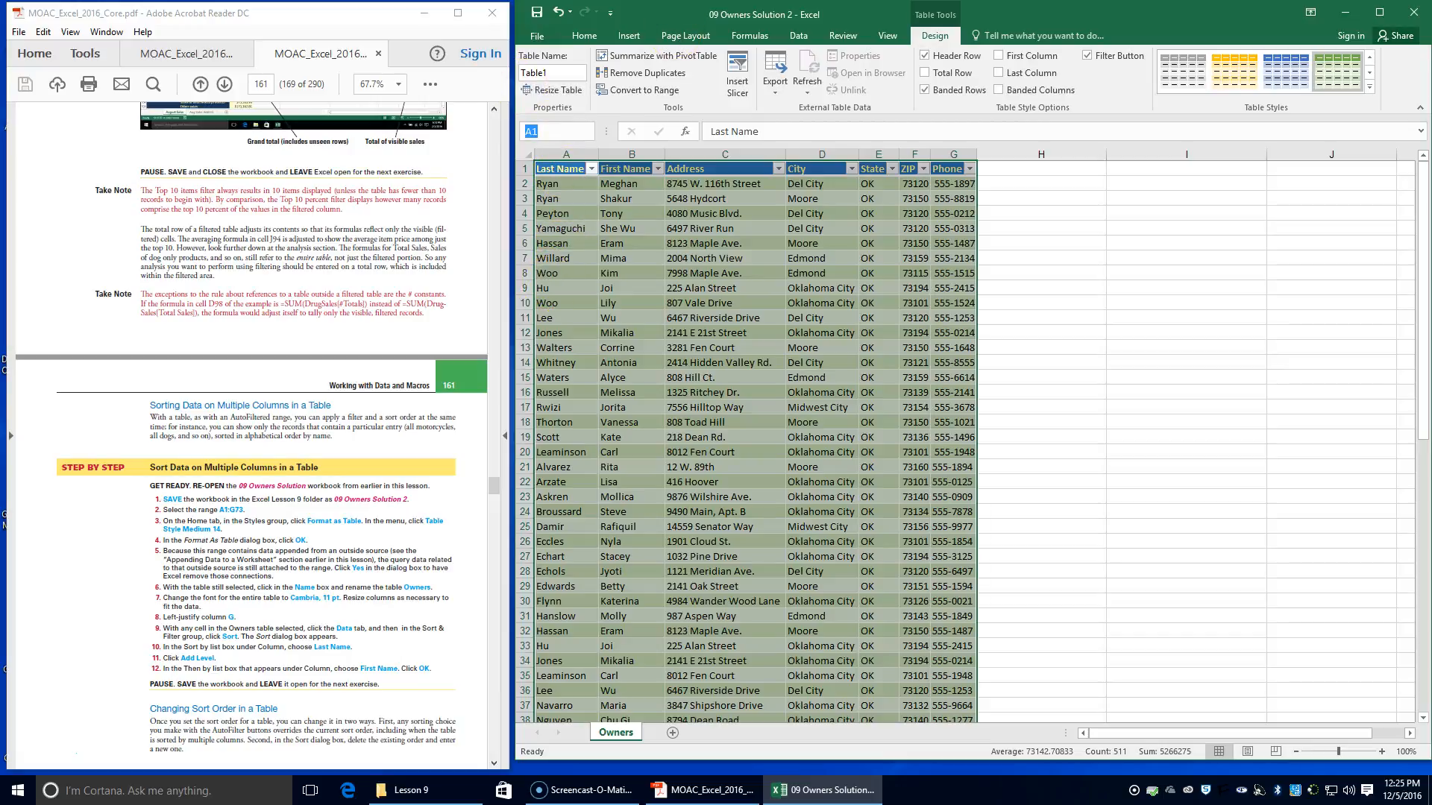
left_click(546, 76)
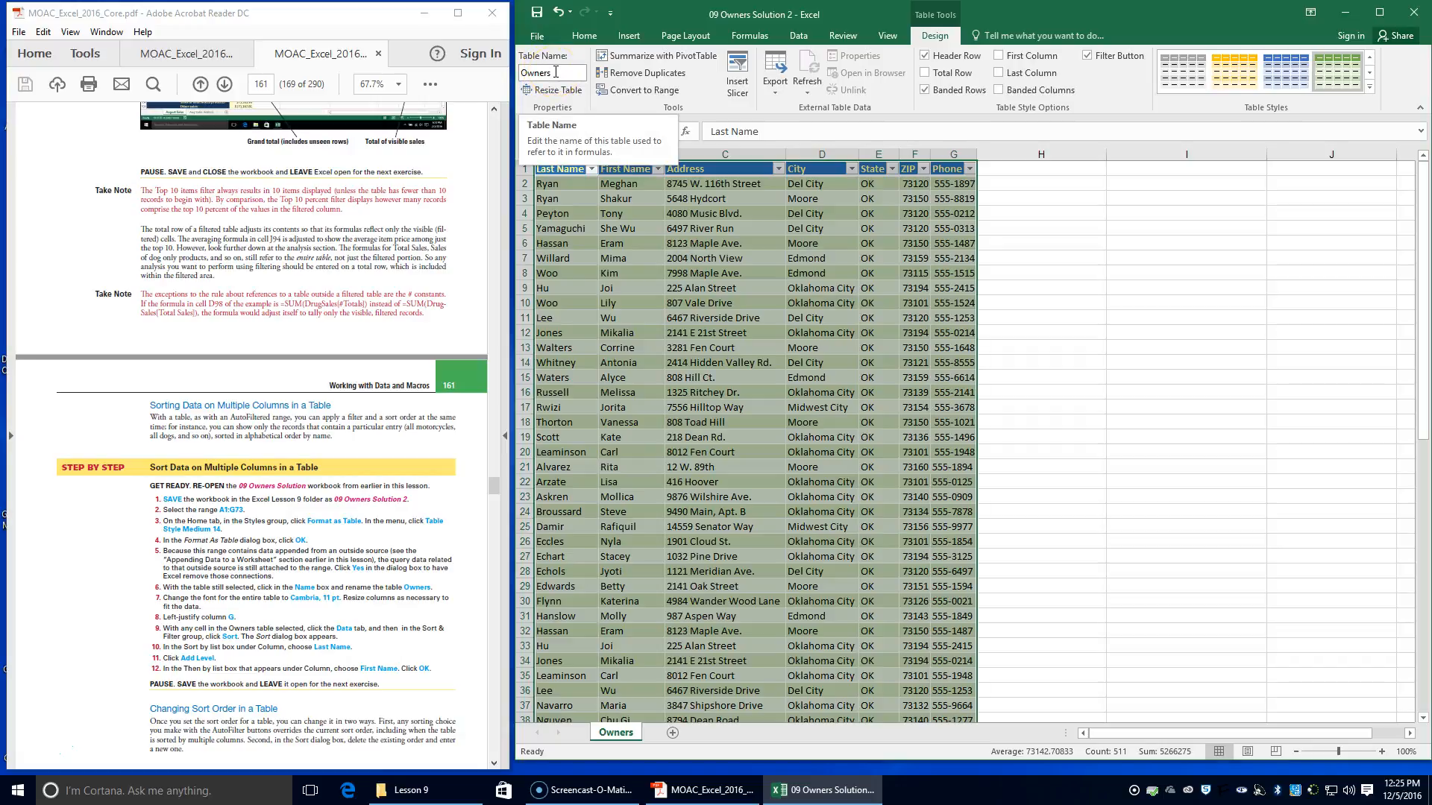
key("Return")
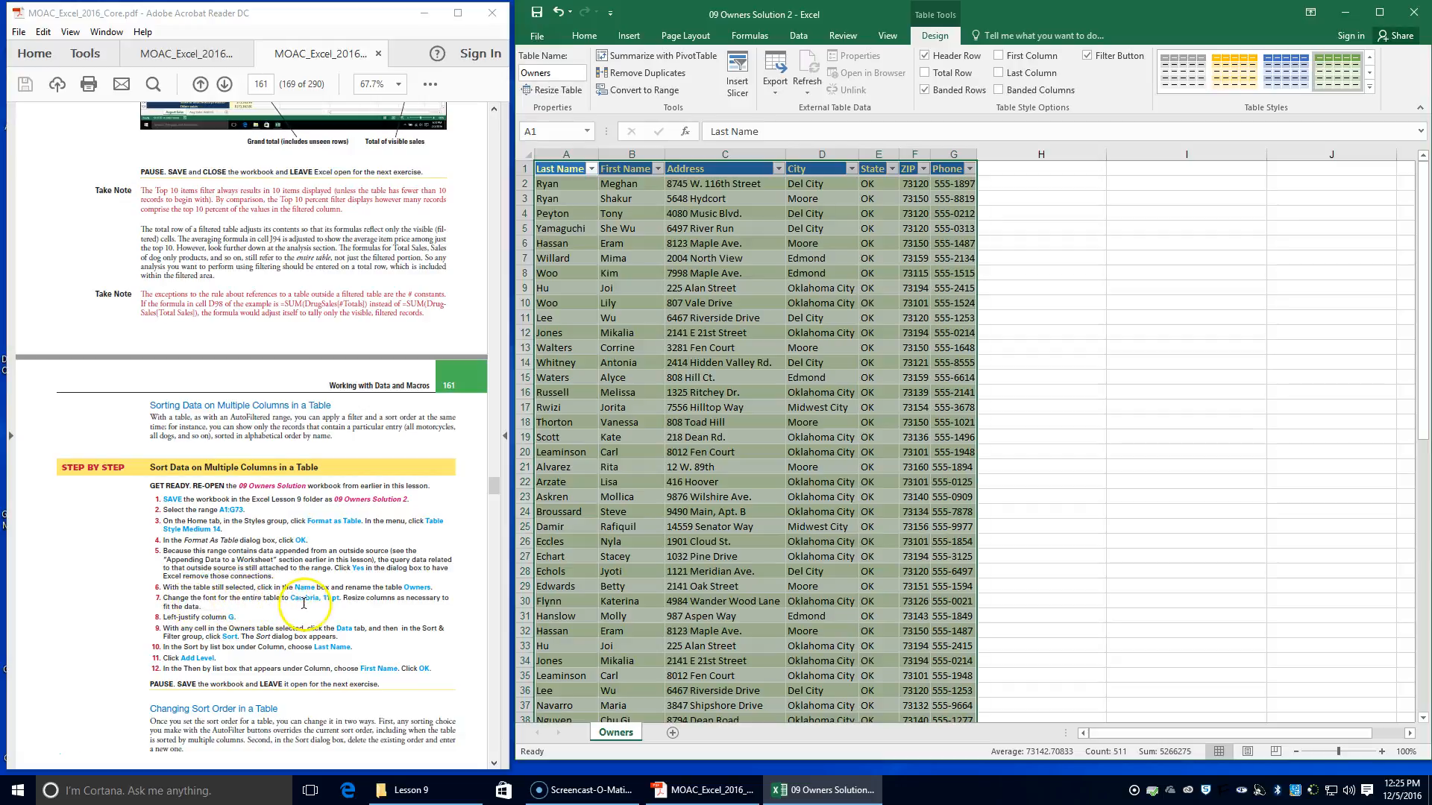
Change the font of the entire Owners table to Cambria, 11 pt
left_click(584, 35)
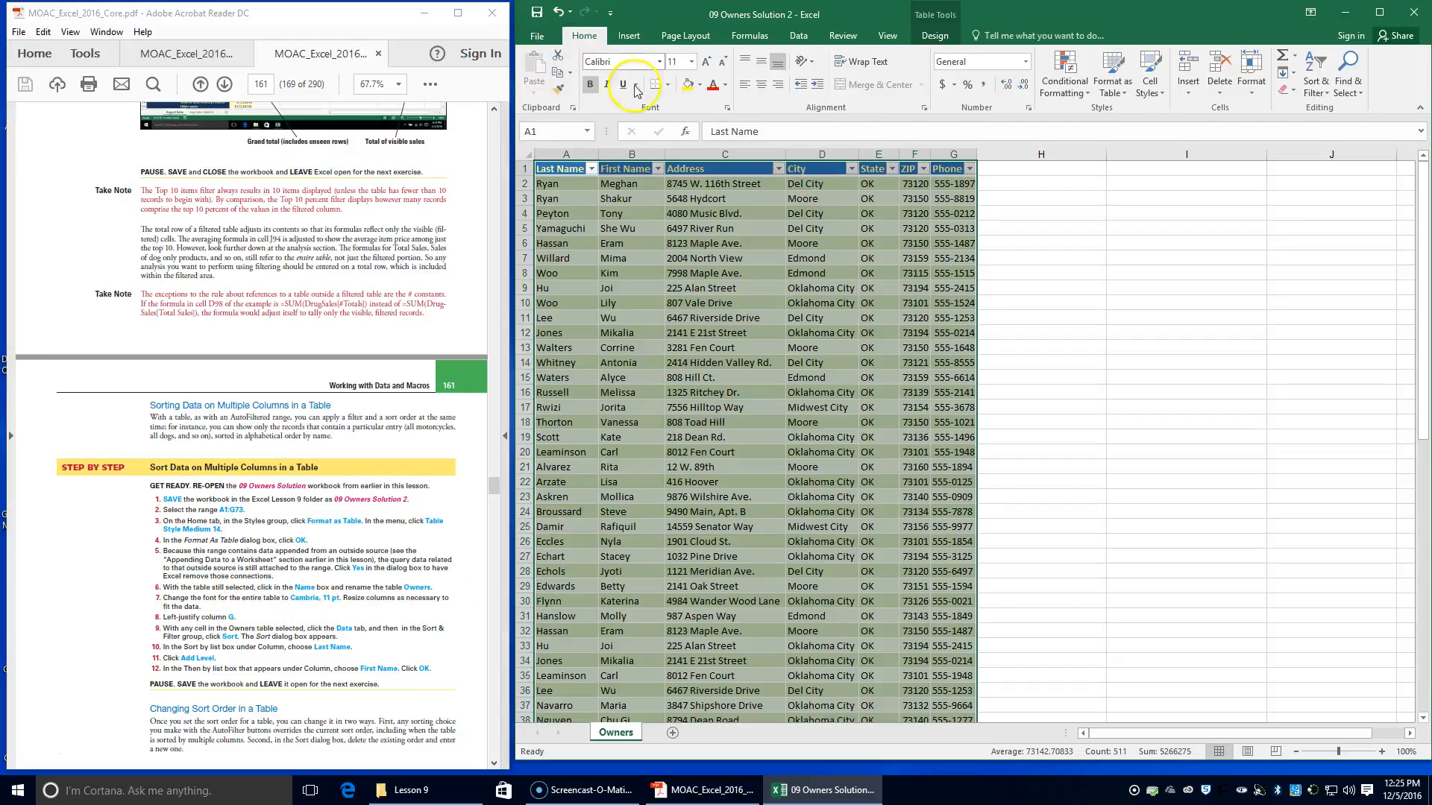
left_click(659, 62)
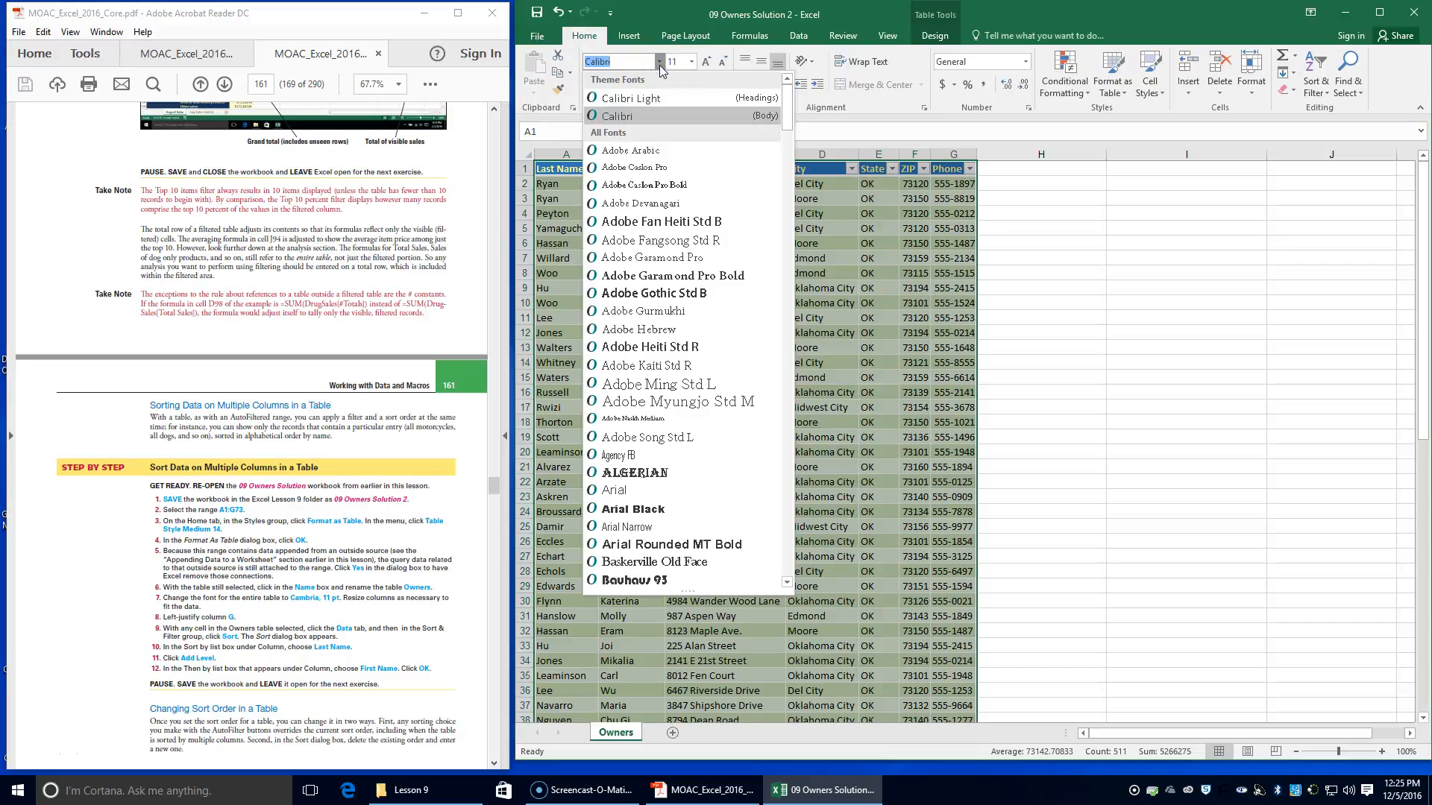
key("Up")
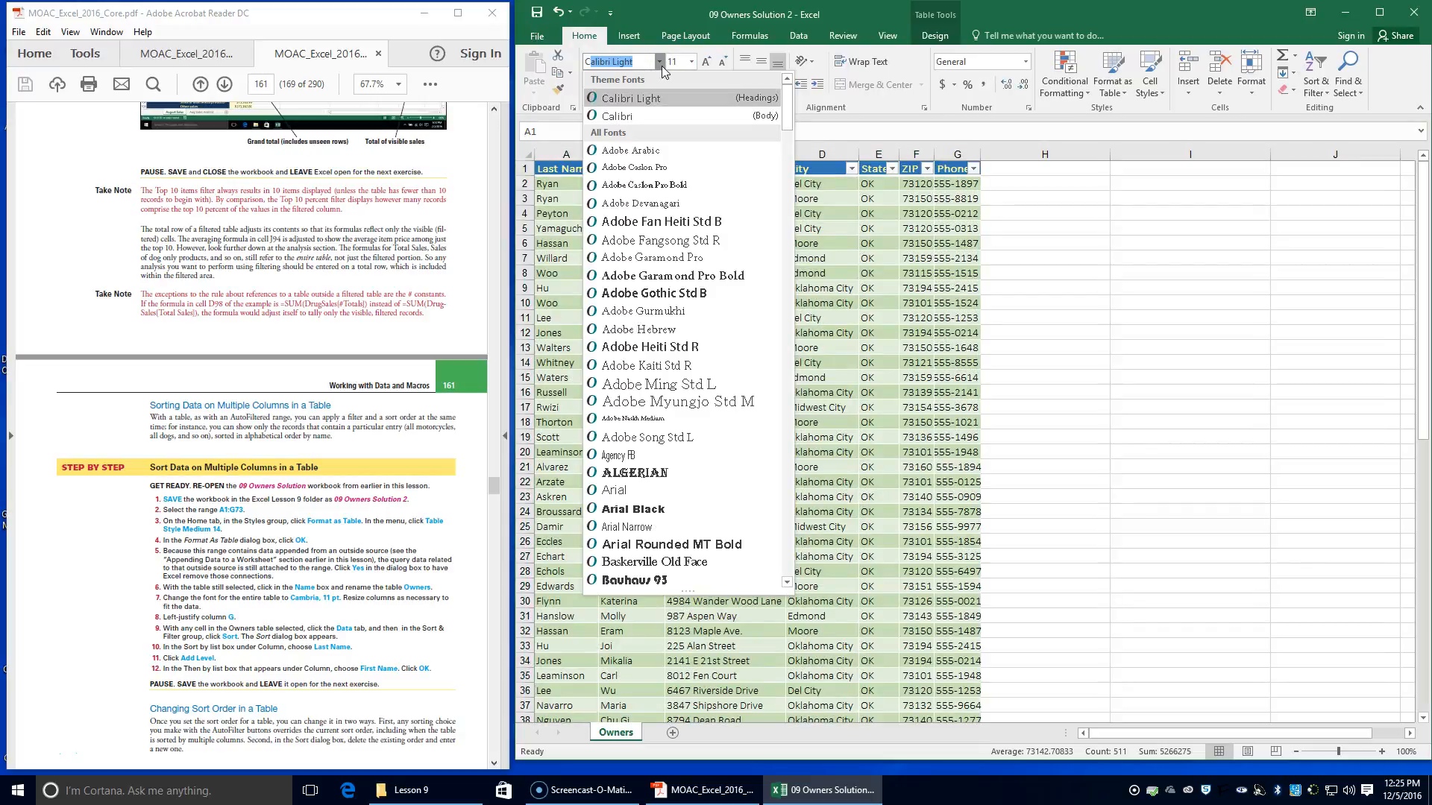
type("Cambria")
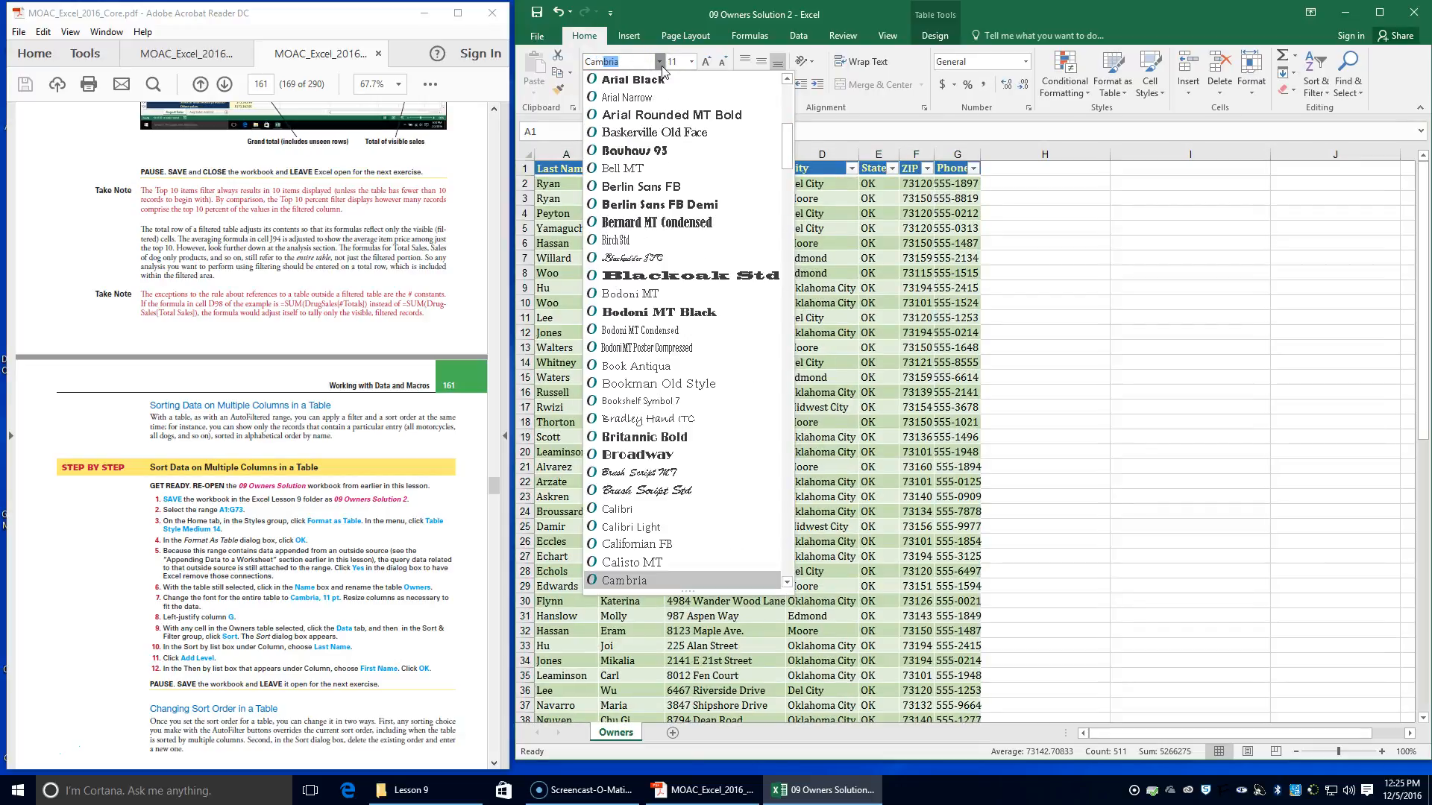
left_click(606, 581)
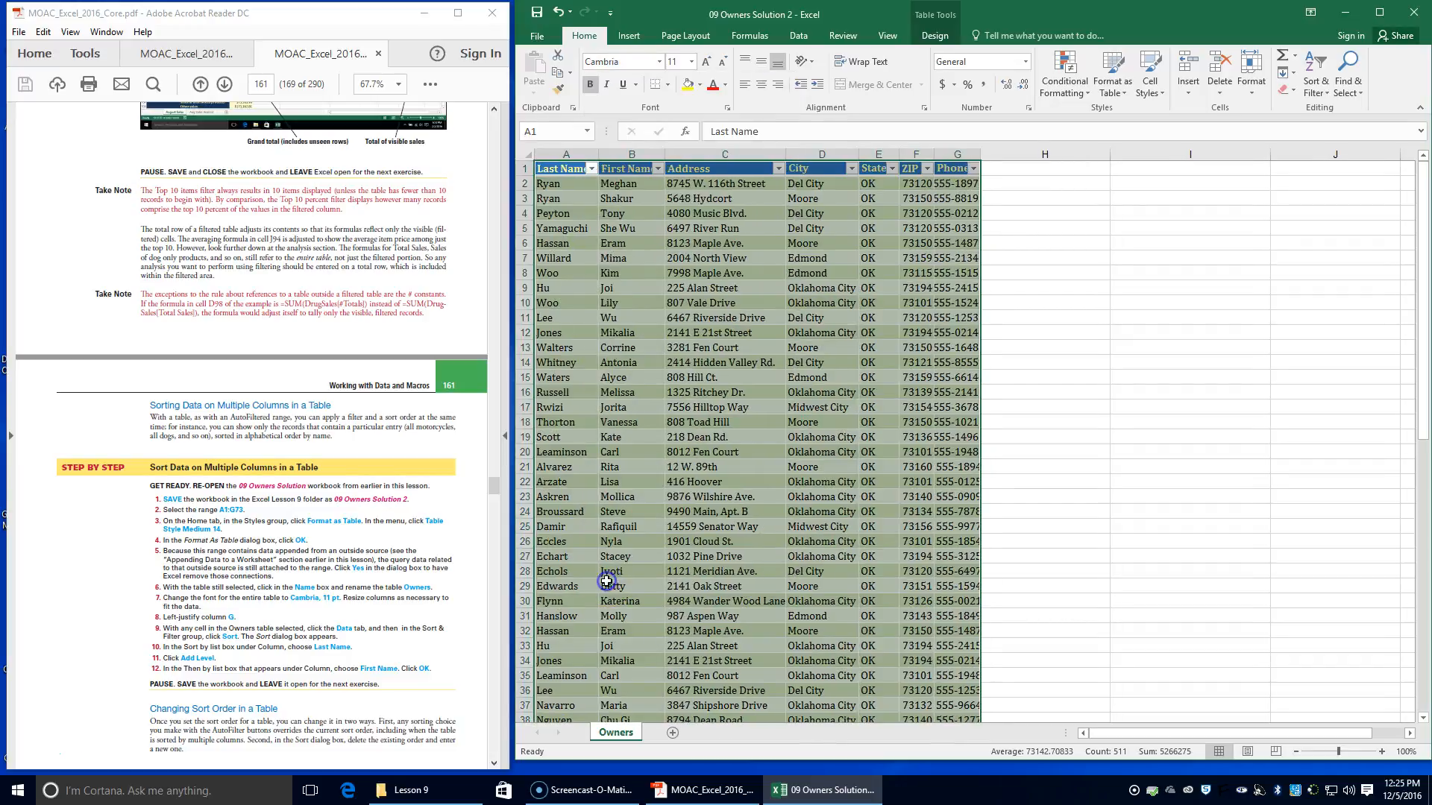
left_click(691, 61)
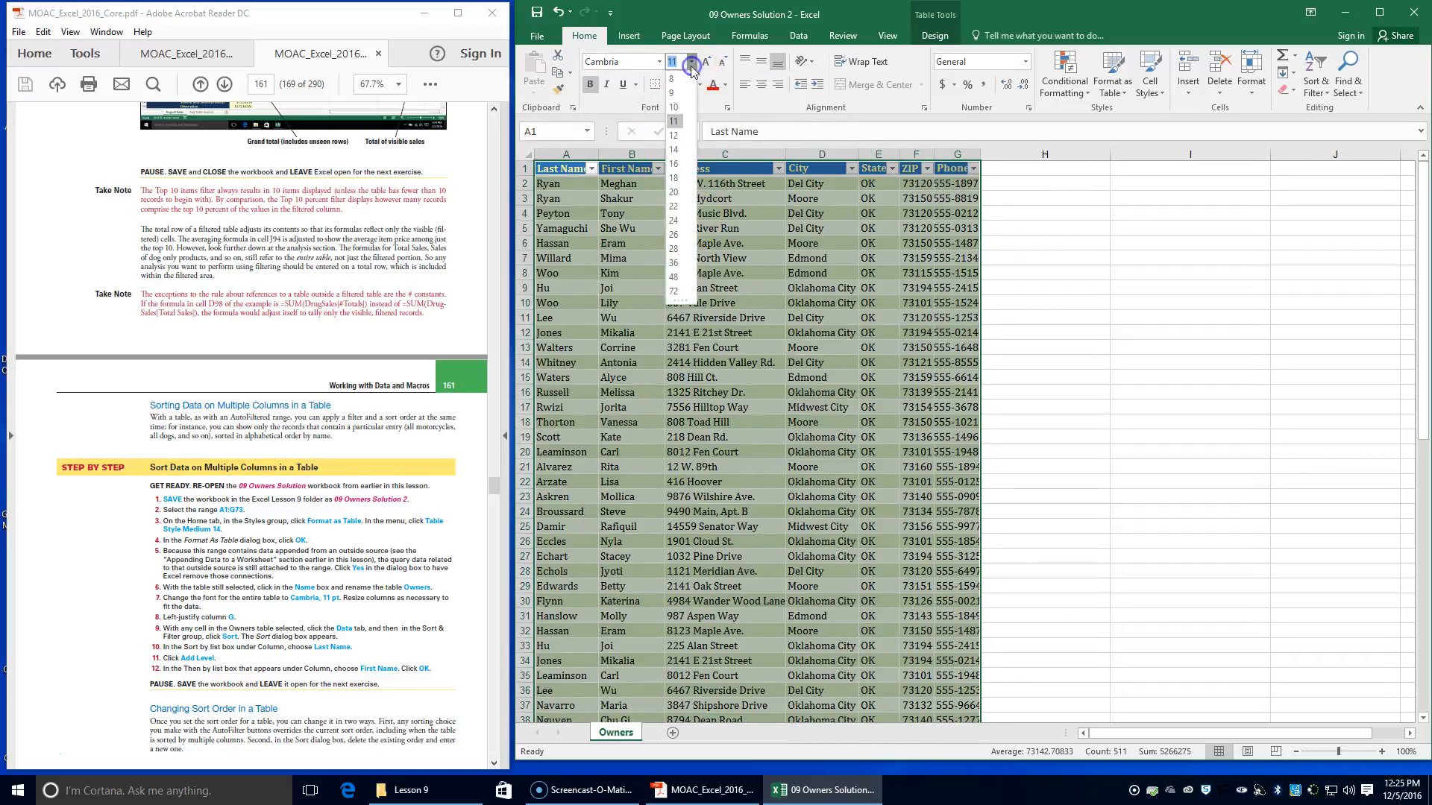
left_click(670, 123)
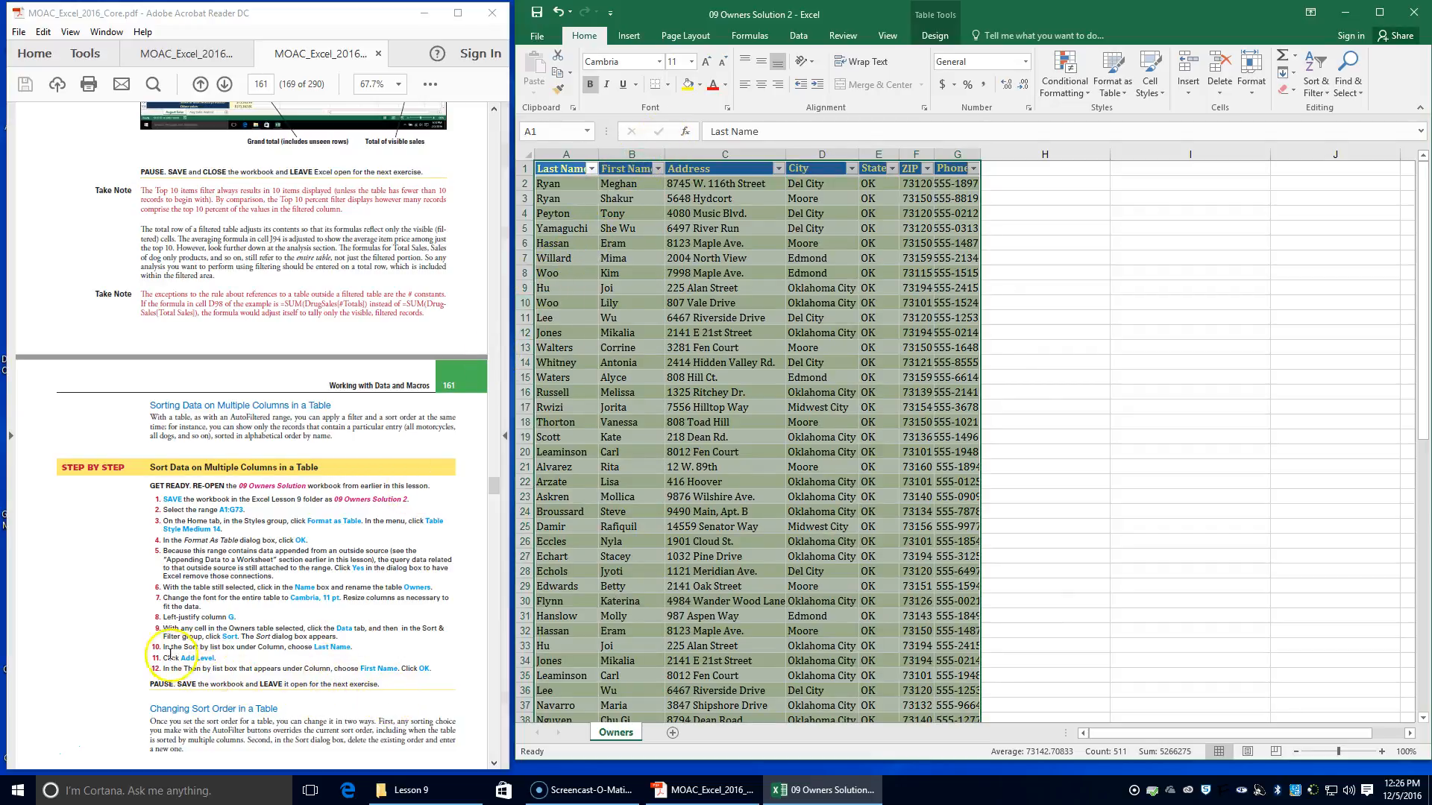
AutoFit the columns of the Owners table from Last Name through Phone to their contents
double_click(598, 154)
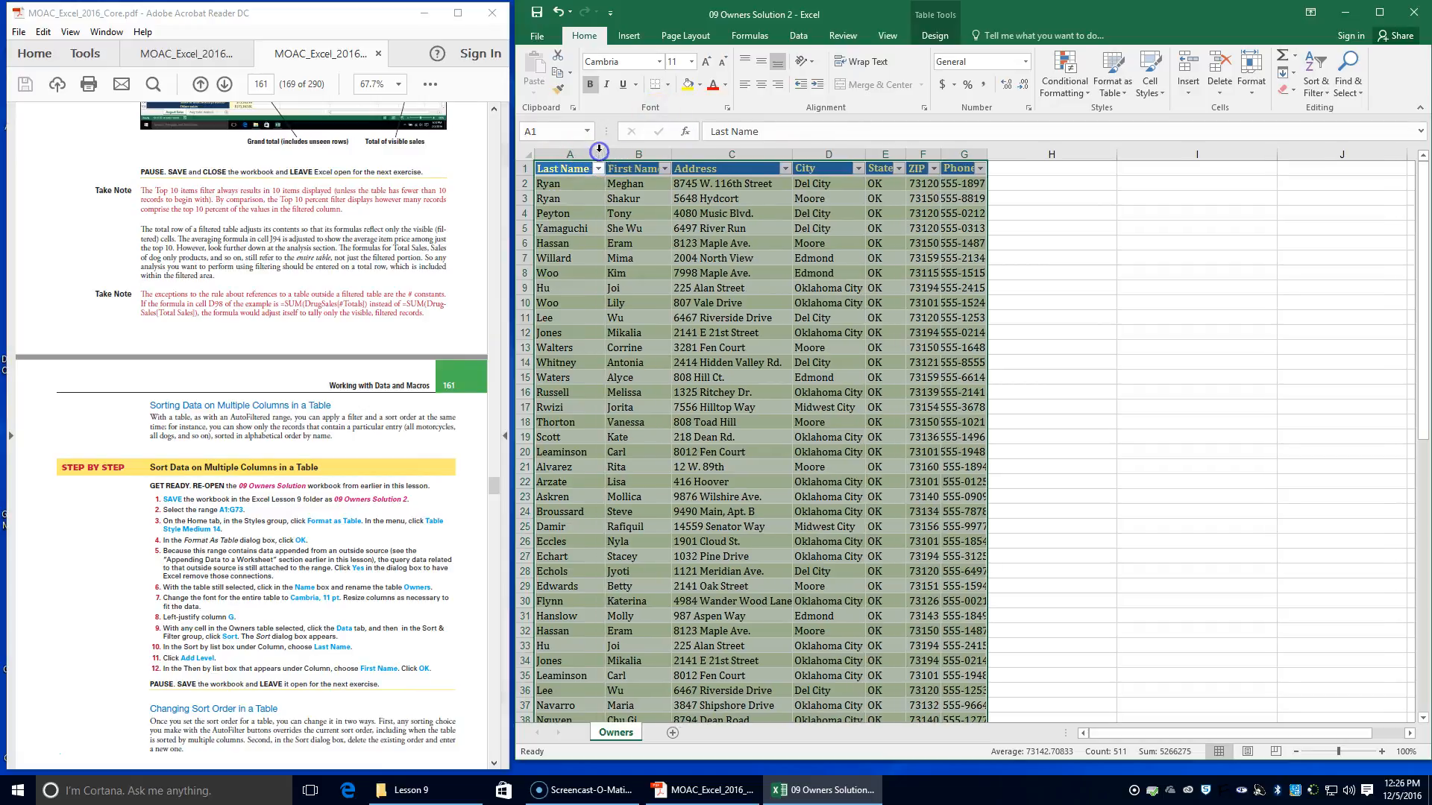
double_click(673, 154)
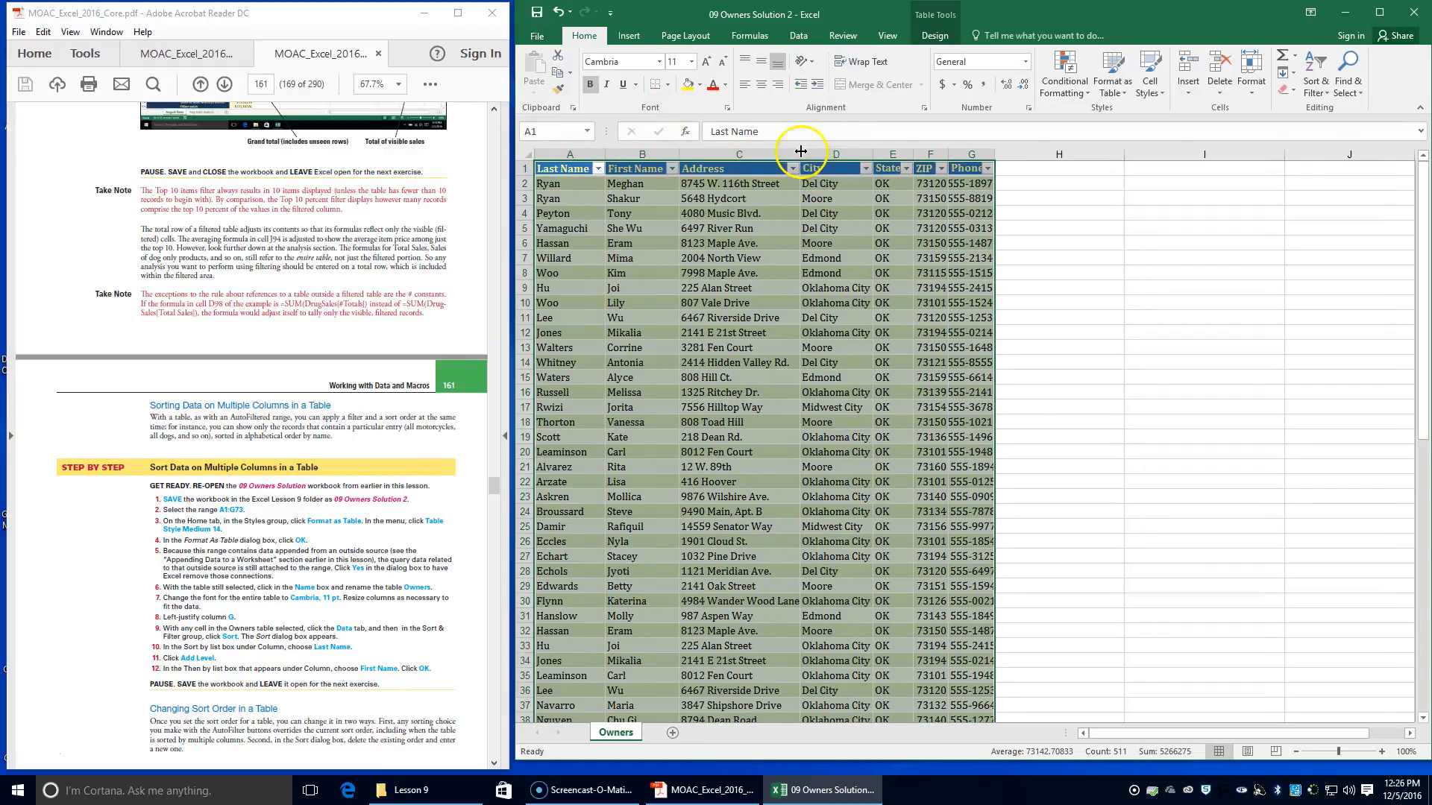
double_click(799, 154)
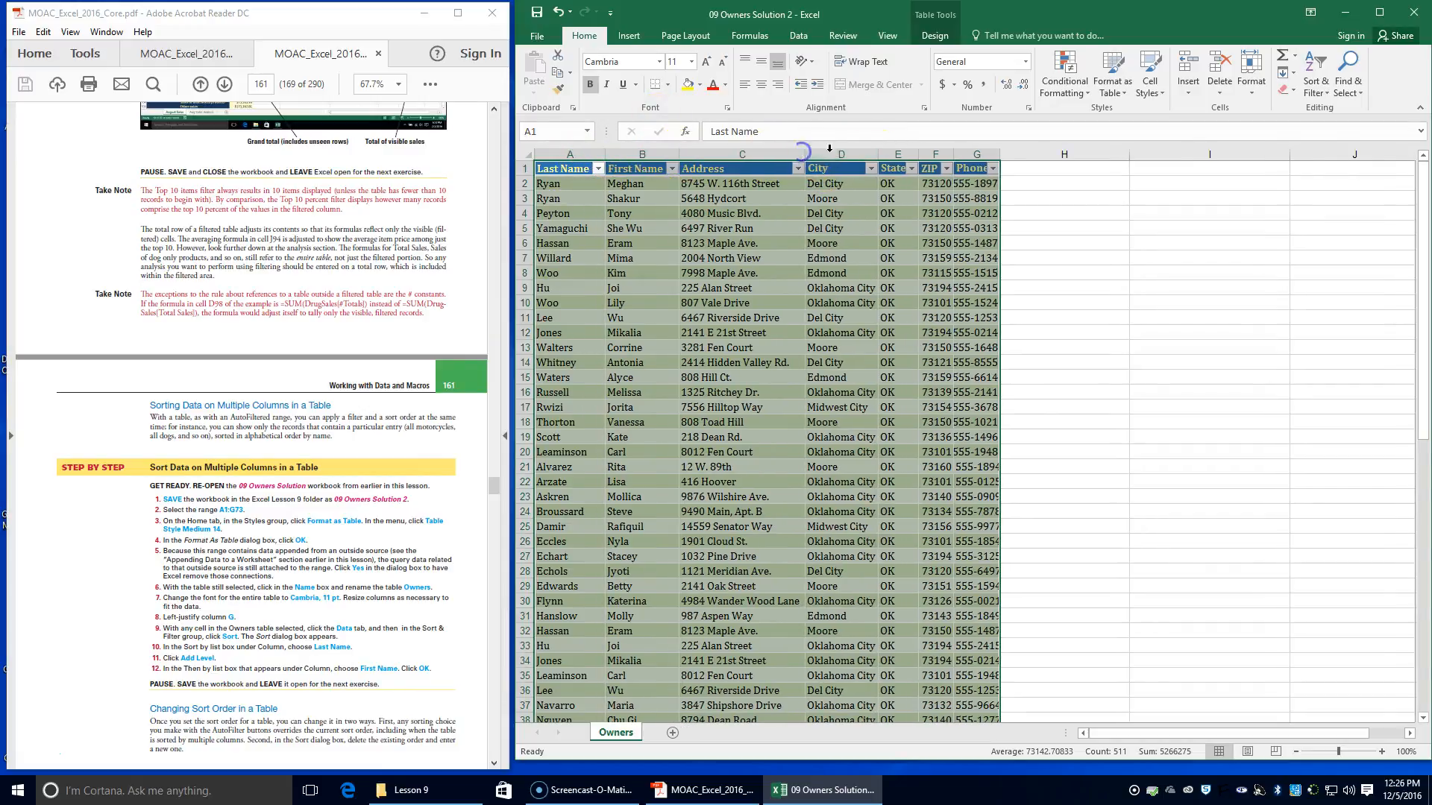
double_click(919, 155)
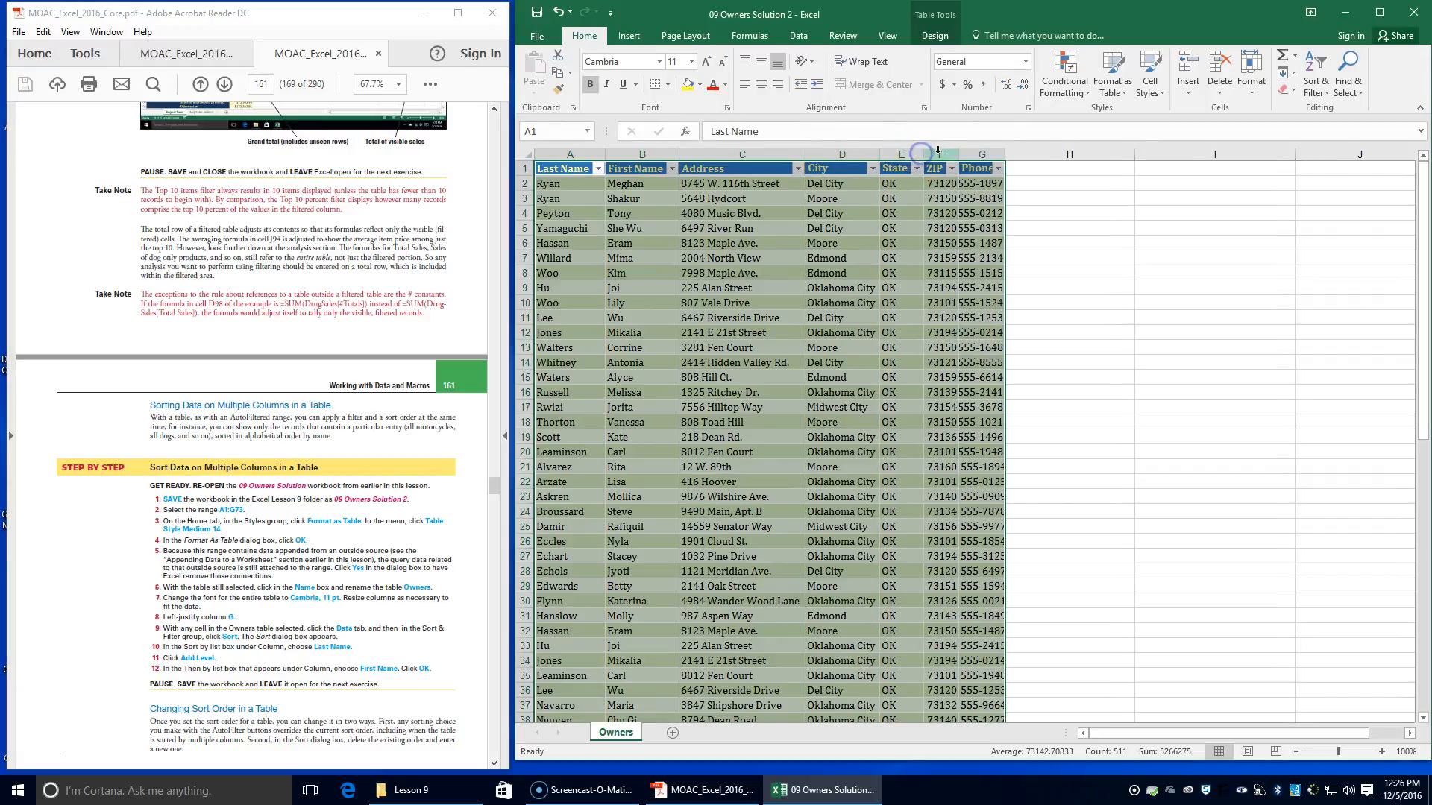
double_click(1006, 155)
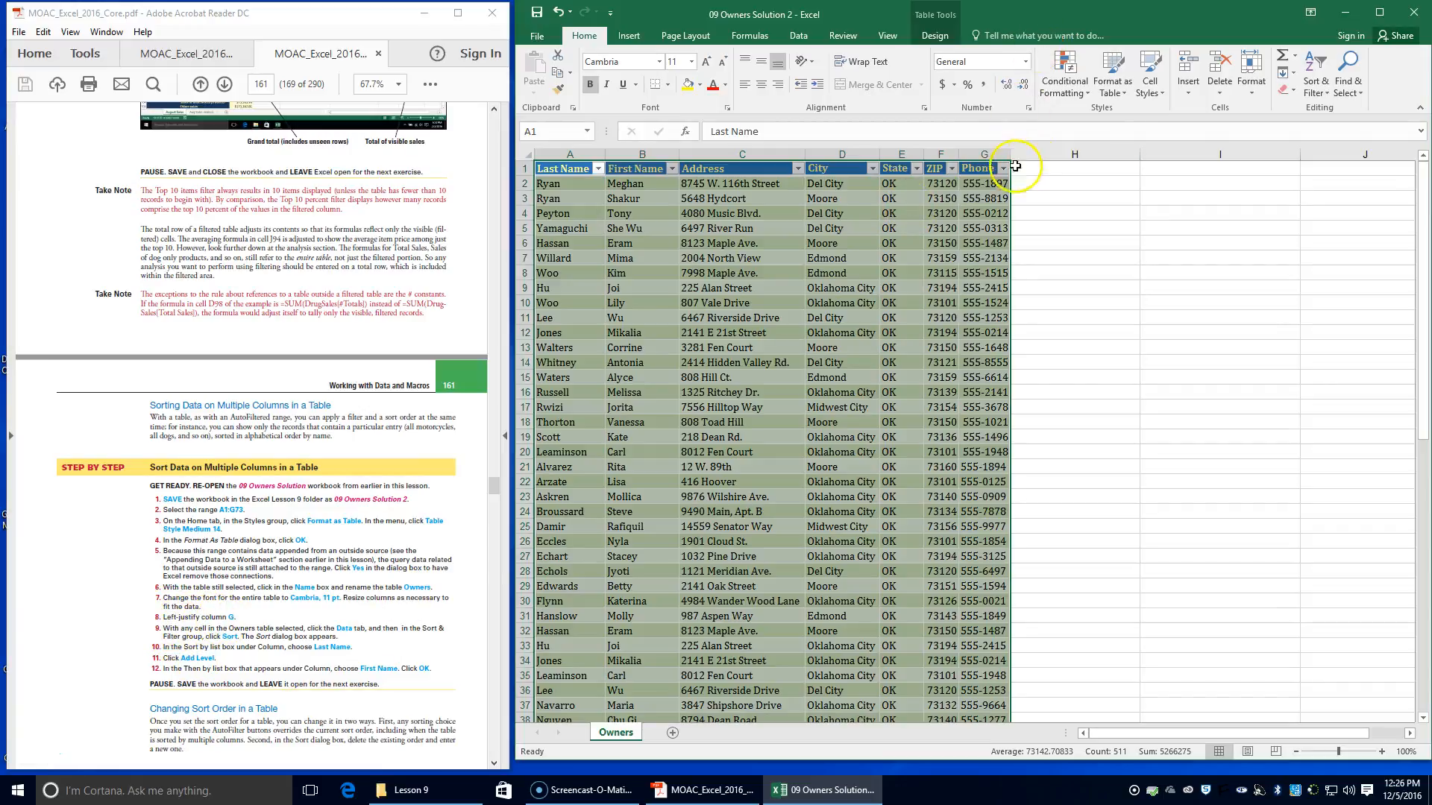
Set the Phone column's text alignment to horizontal Left (Indent) and vertical Justify
left_click(983, 154)
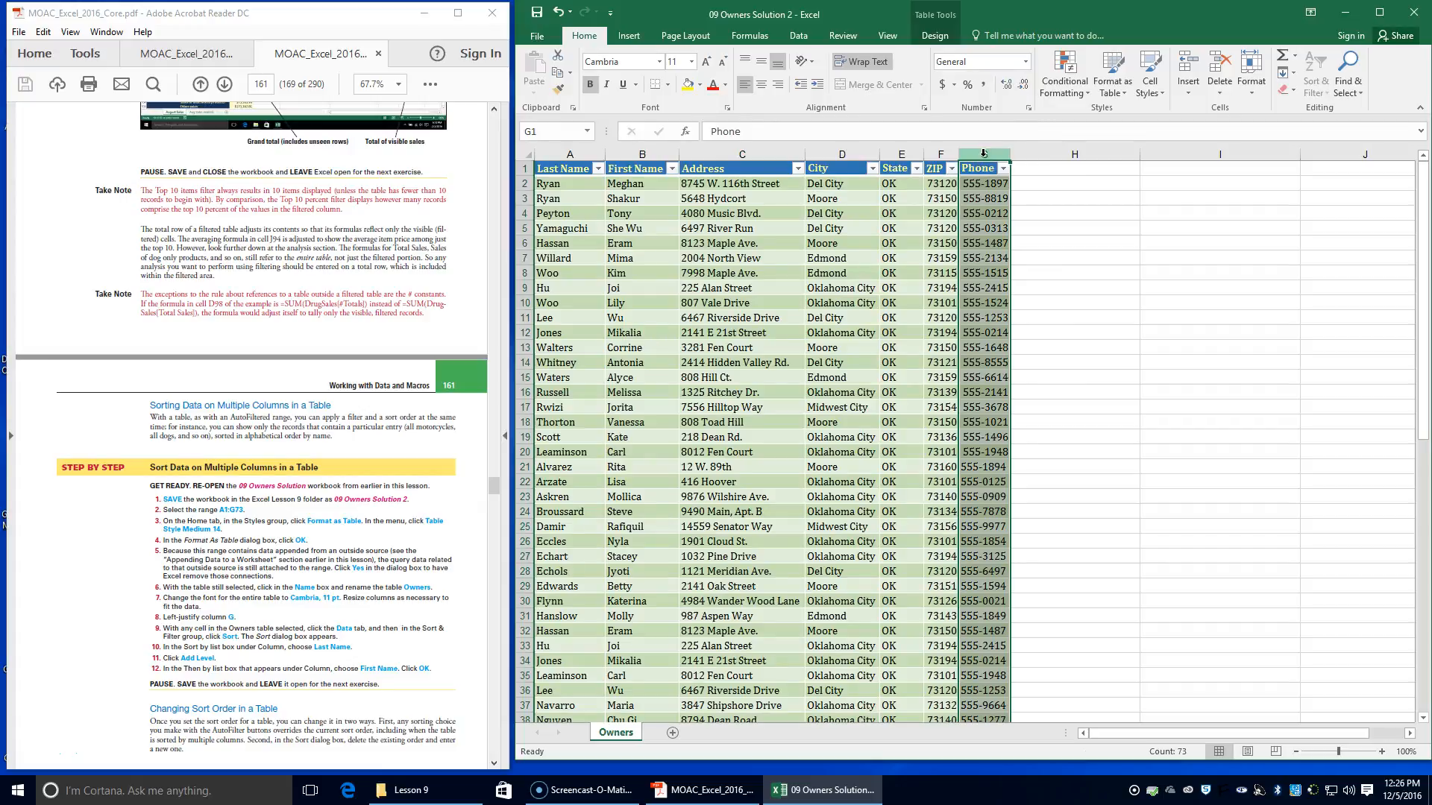
left_click(778, 104)
left_click(935, 35)
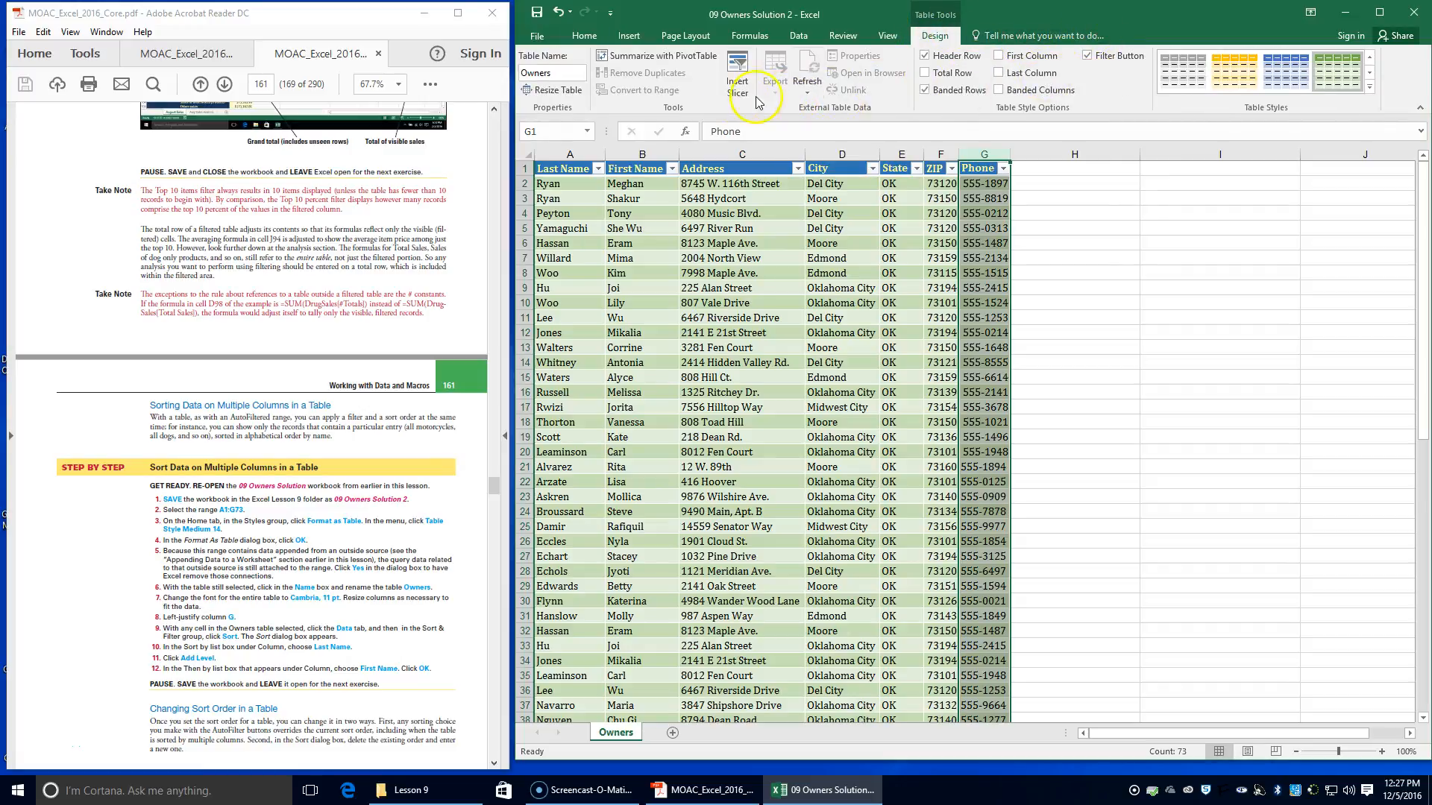
left_click(593, 36)
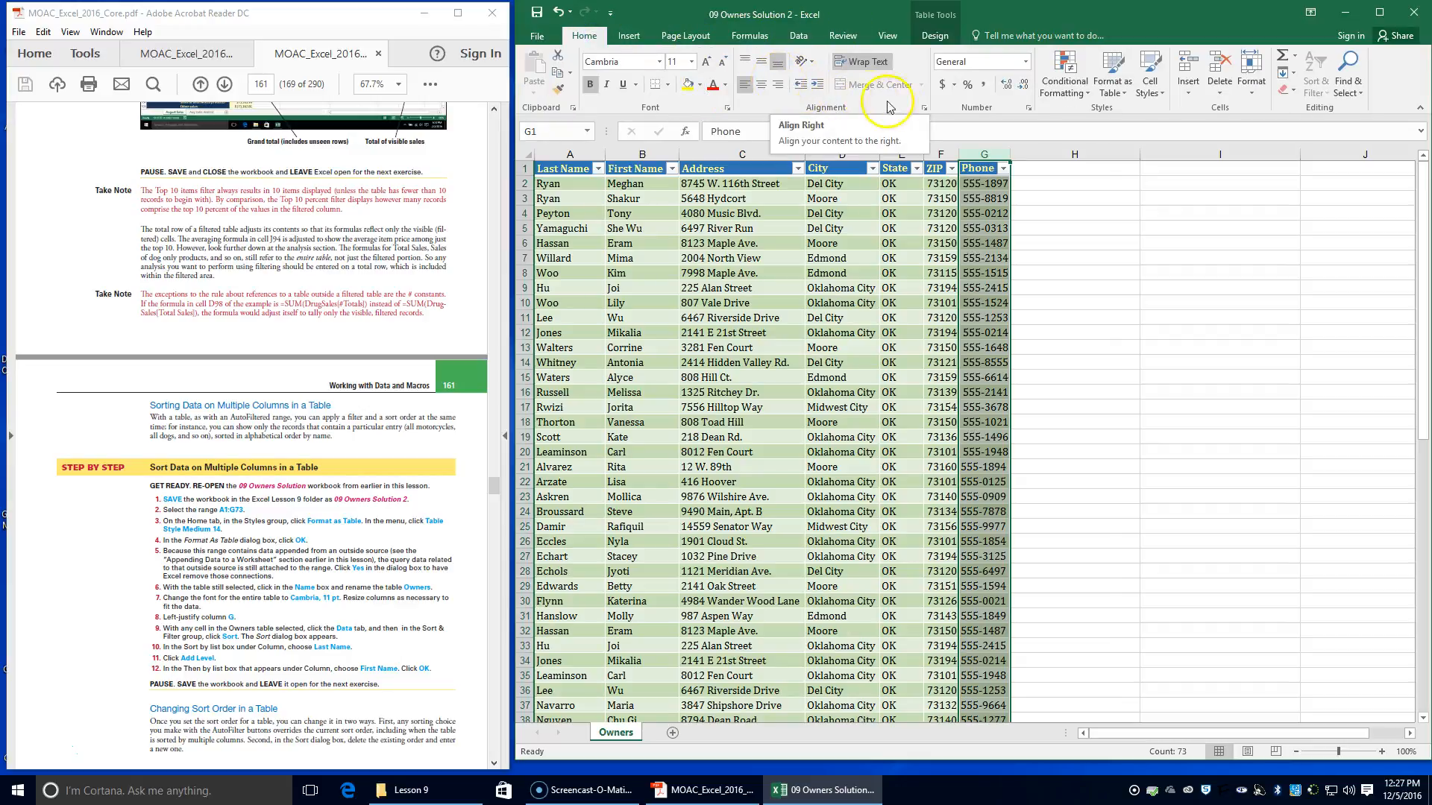
left_click(923, 109)
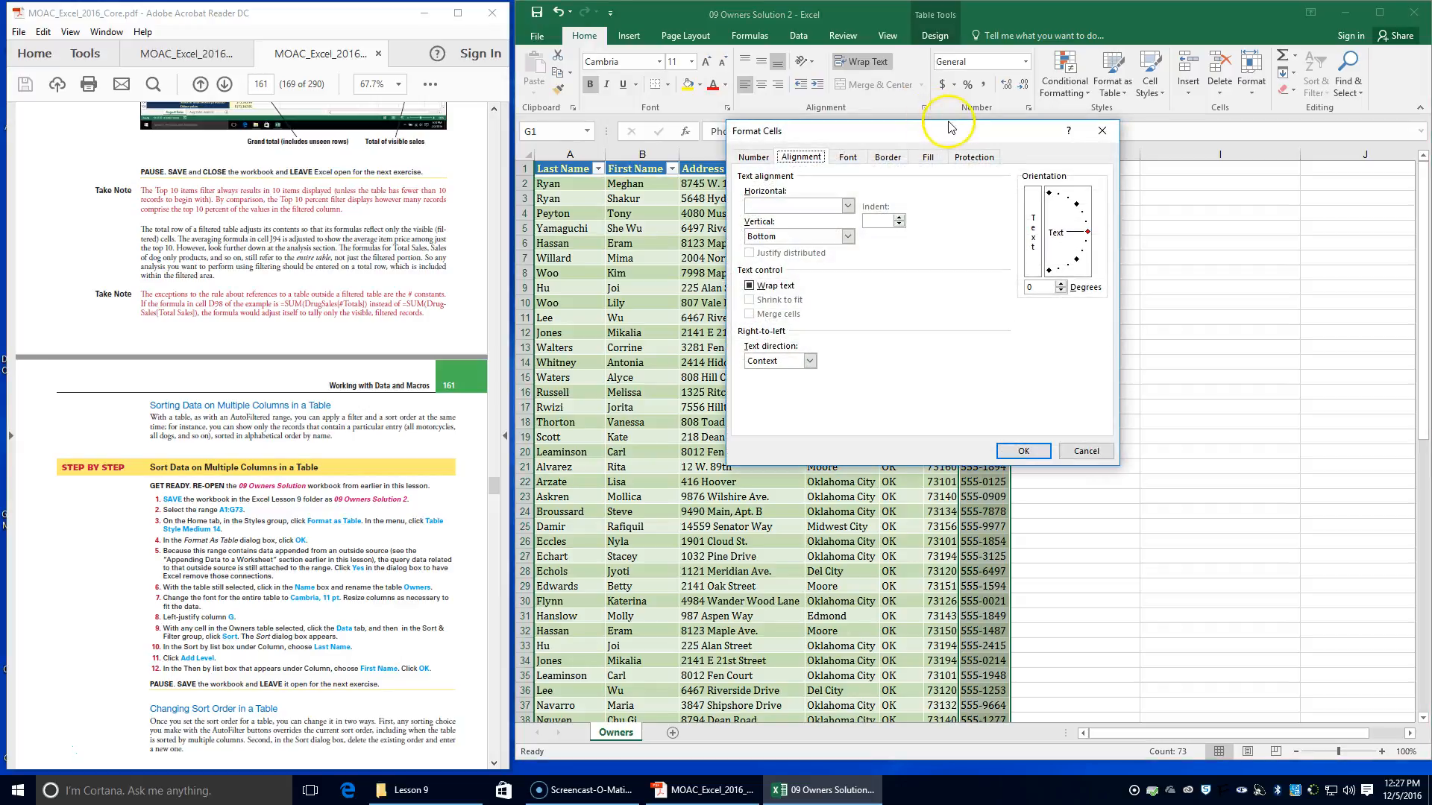
left_click_drag(949, 130, 1247, 181)
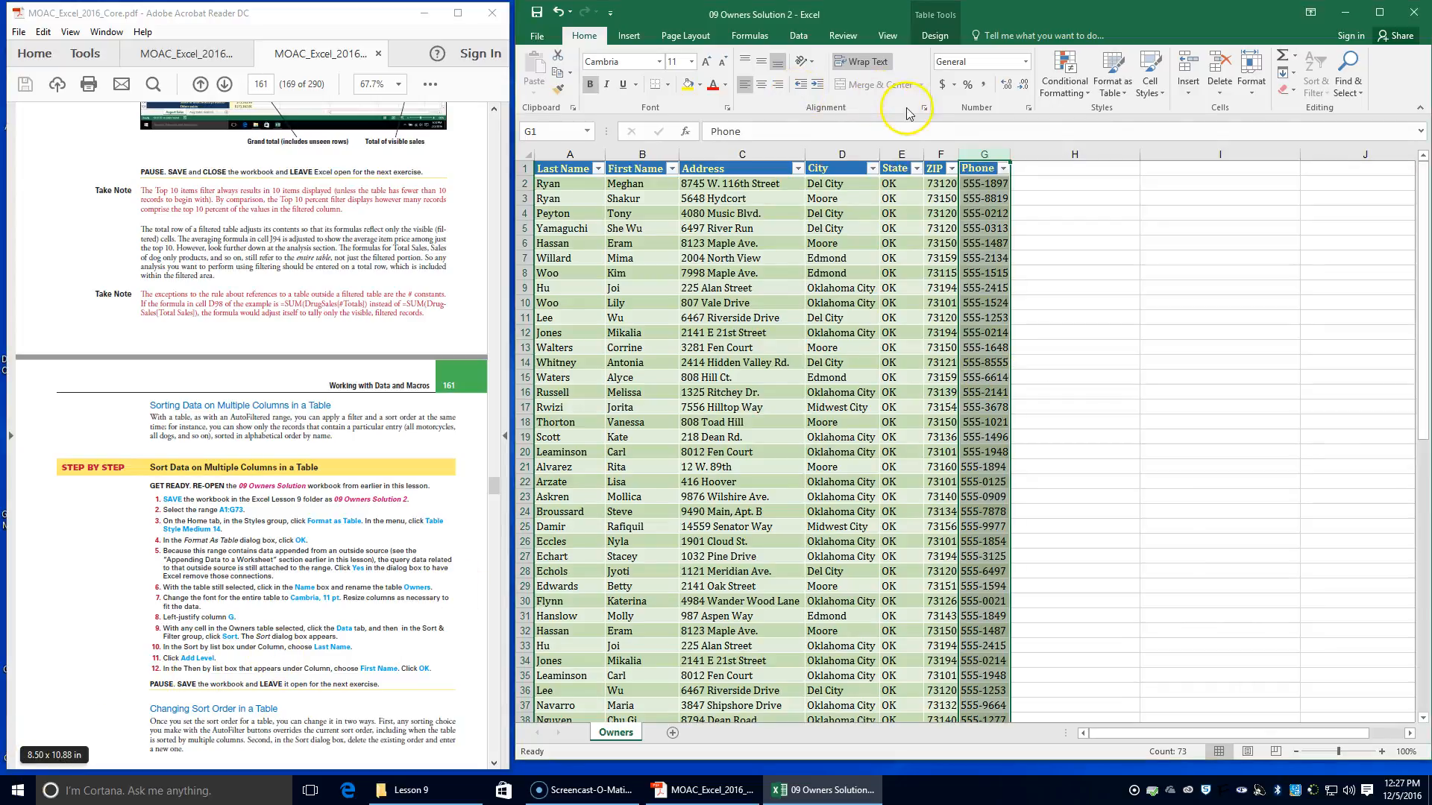
left_click(924, 109)
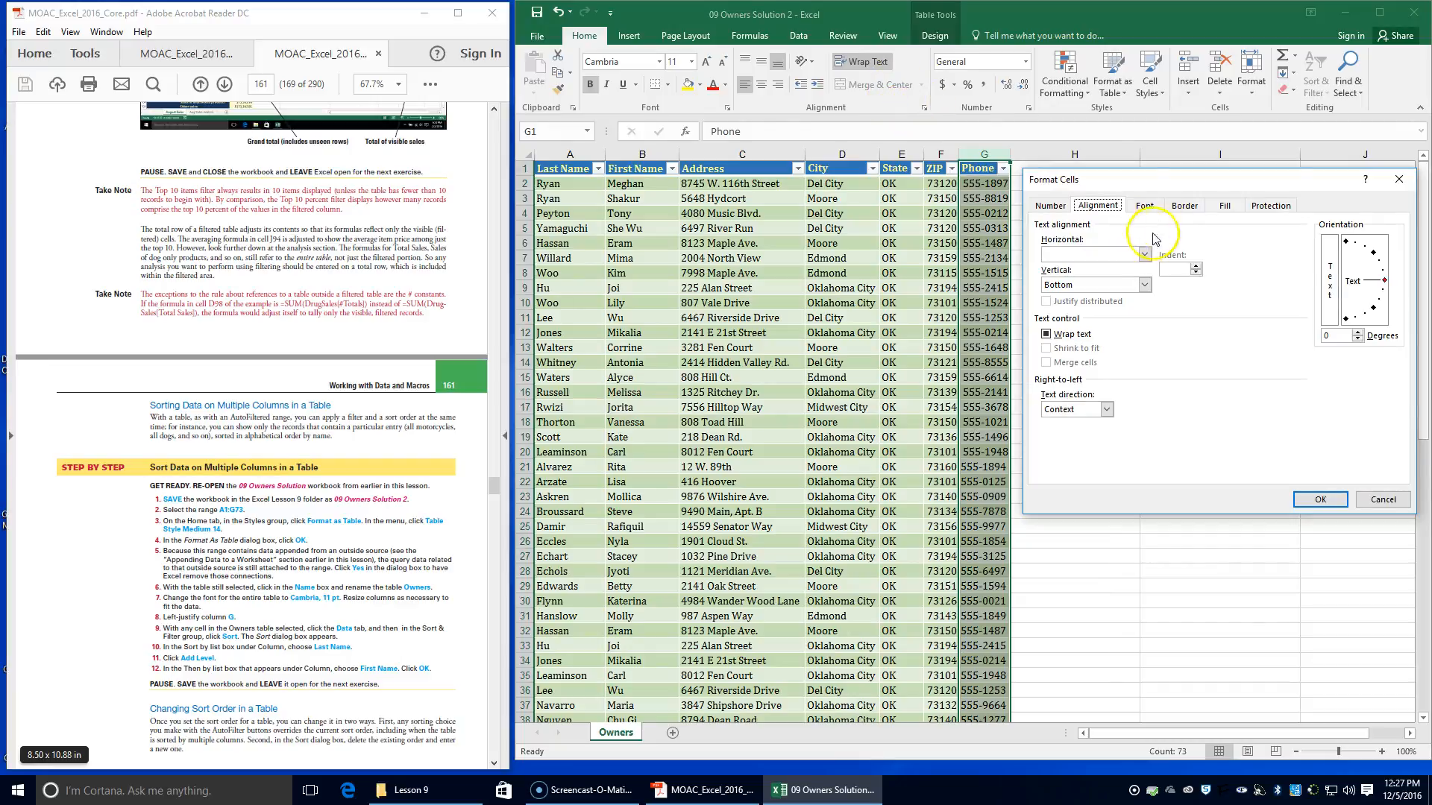
left_click(1093, 254)
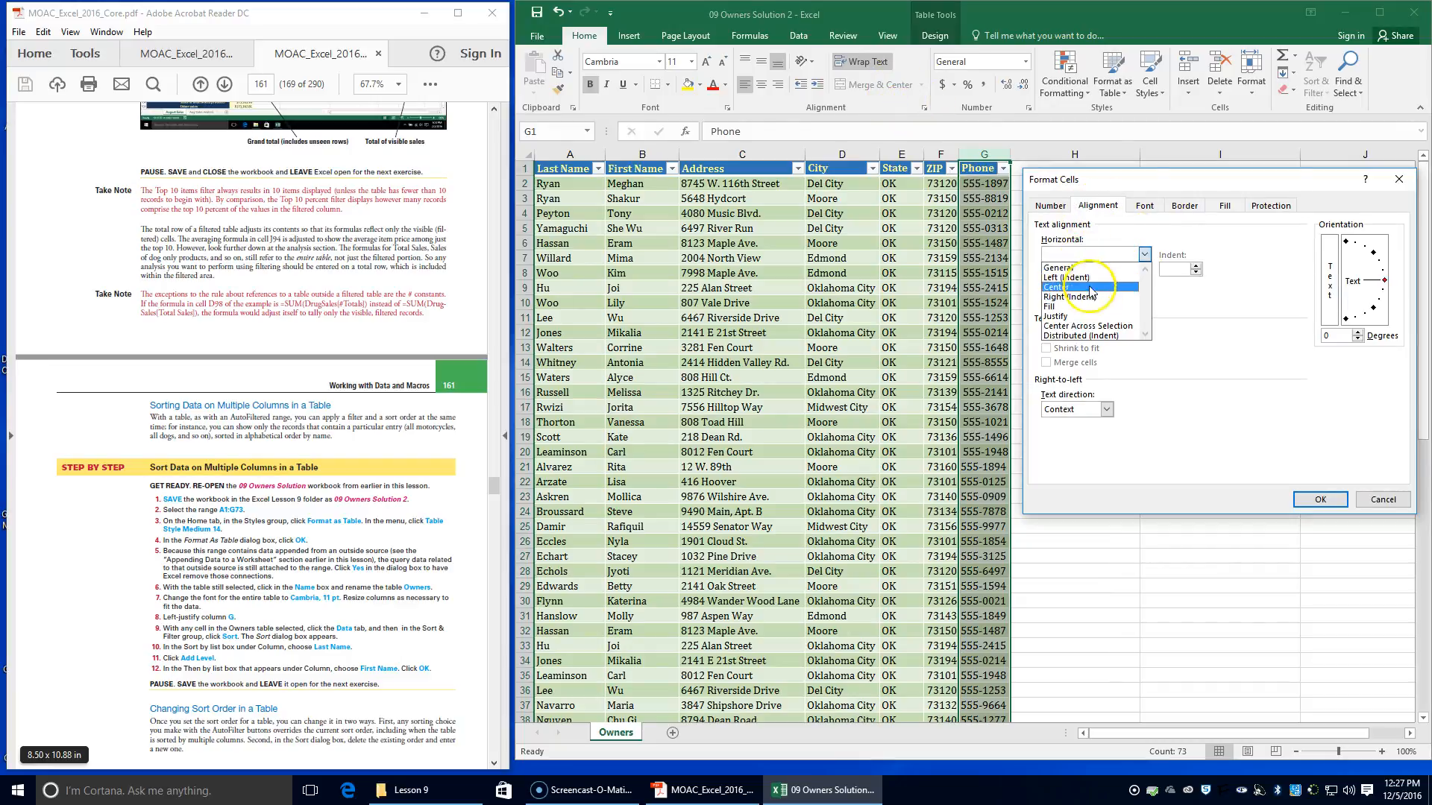
left_click(1077, 277)
left_click(1096, 285)
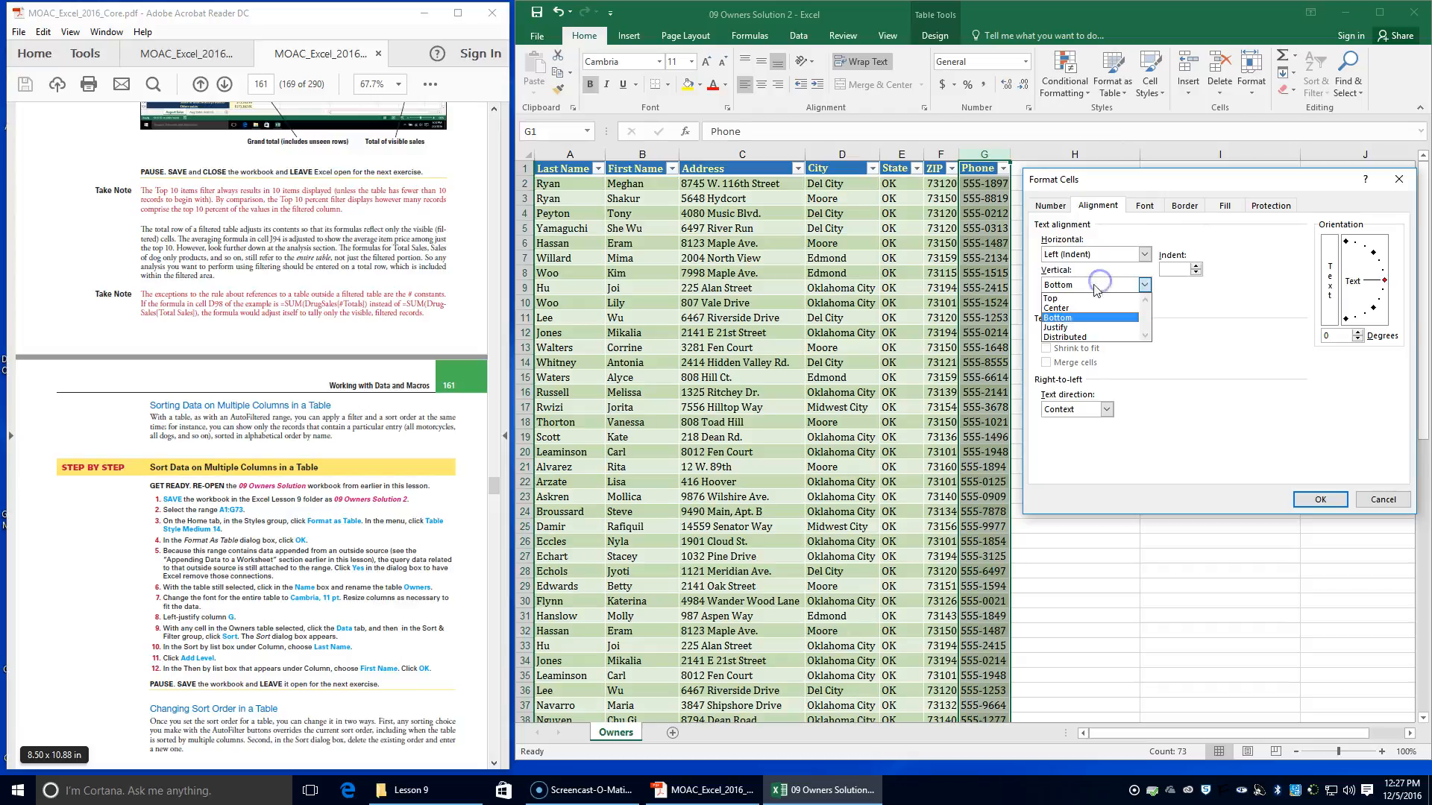
left_click(1089, 327)
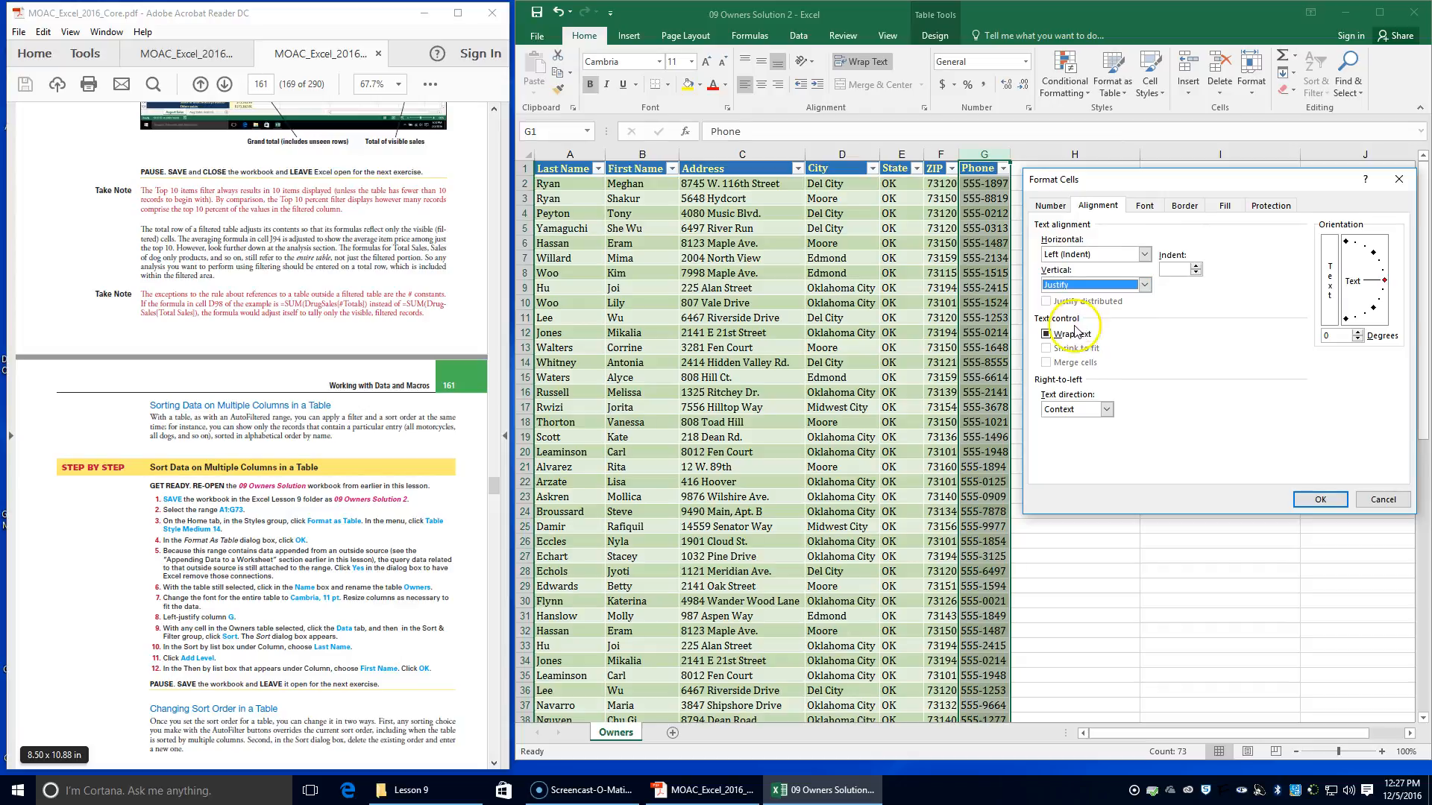
left_click(1319, 498)
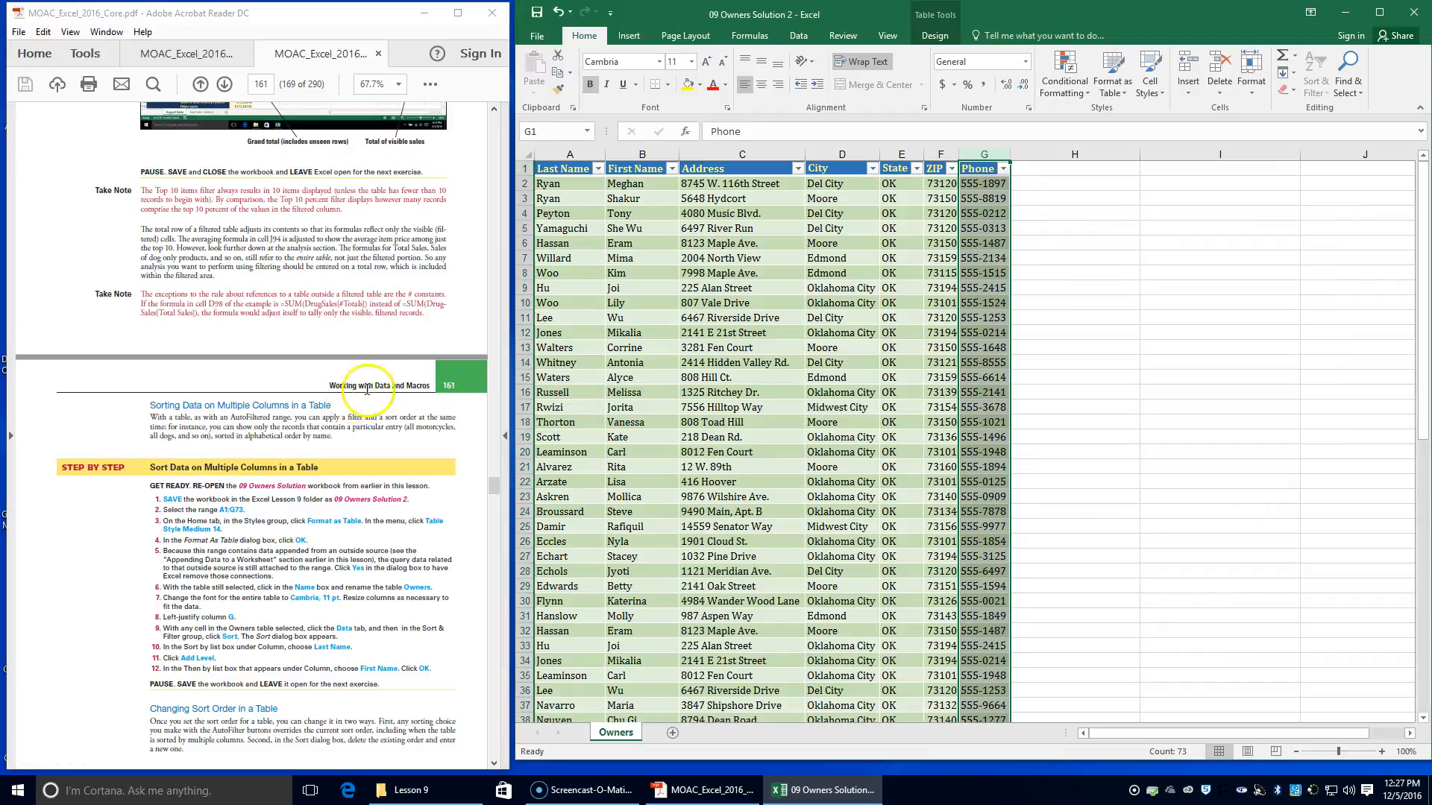
Try to sort the Owners table by First Name with a second level also set to First Name, both A to Z
left_click(756, 392)
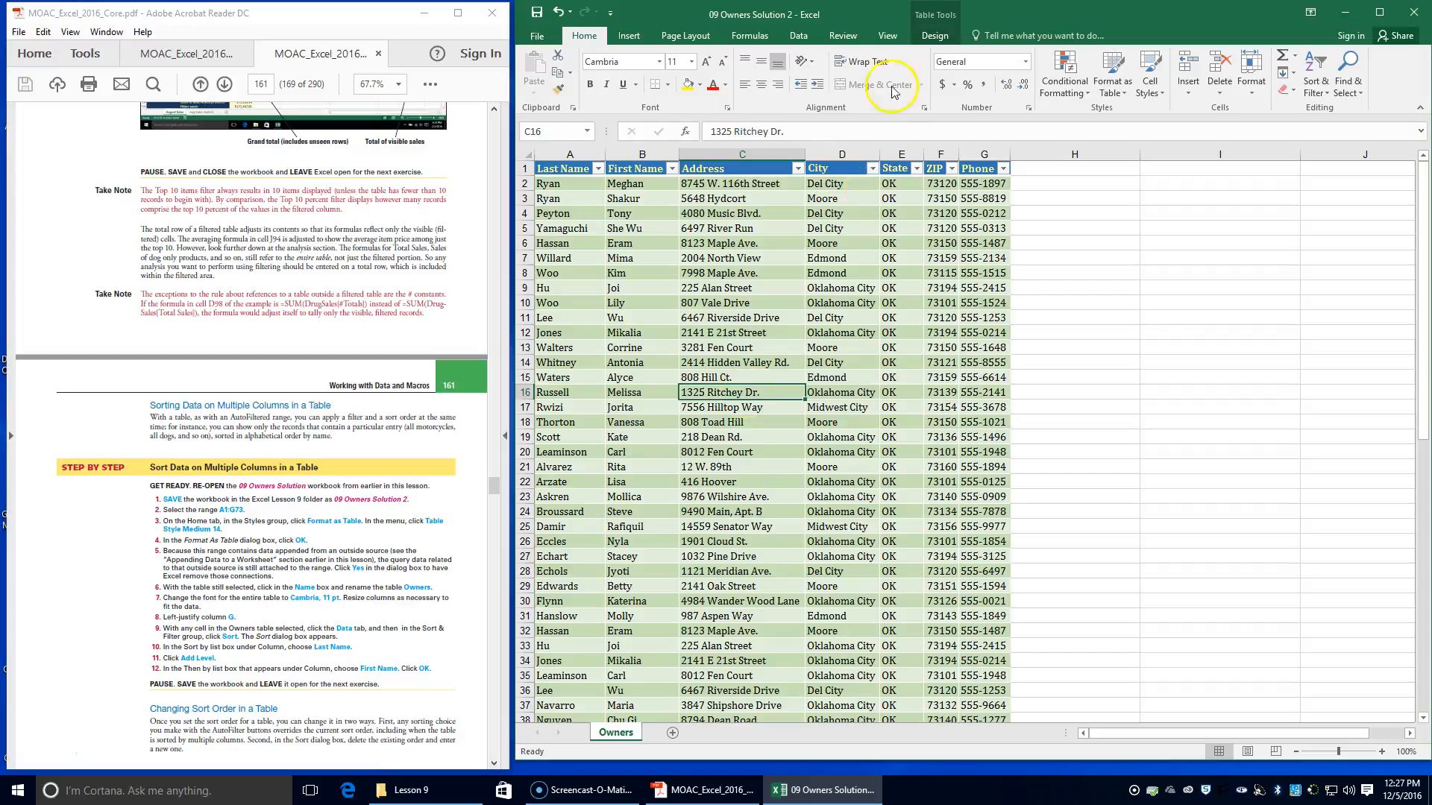
left_click(797, 38)
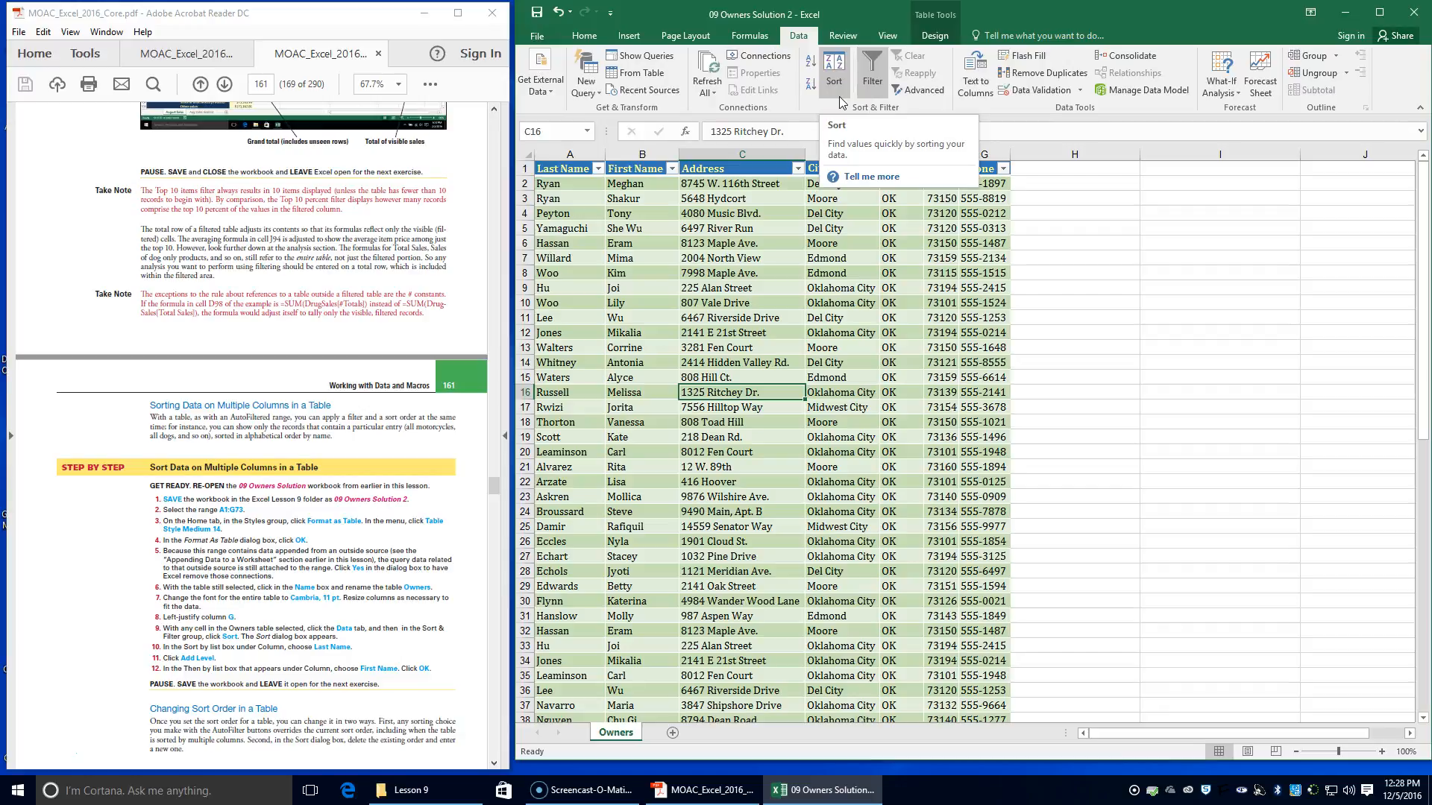
left_click(835, 75)
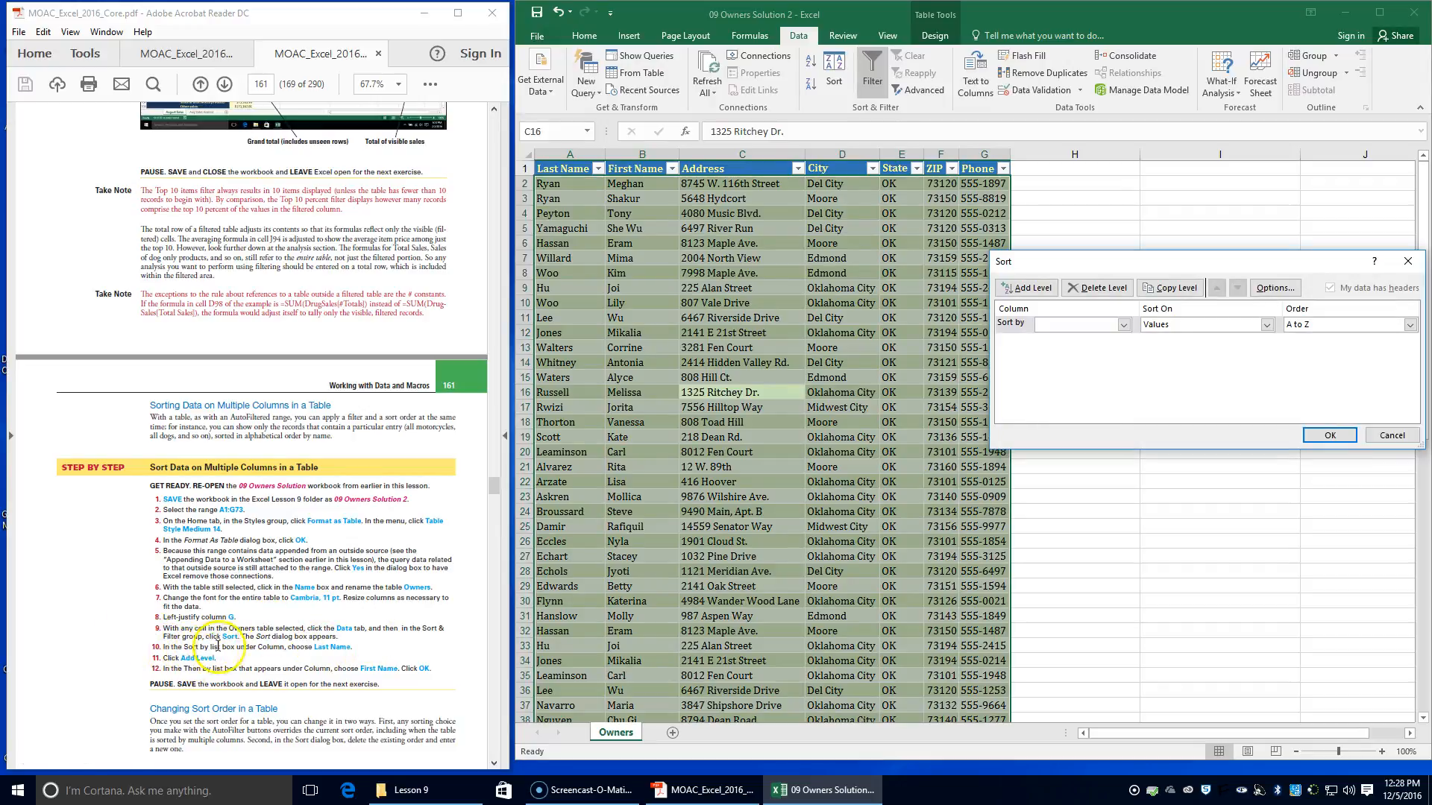
left_click(1125, 324)
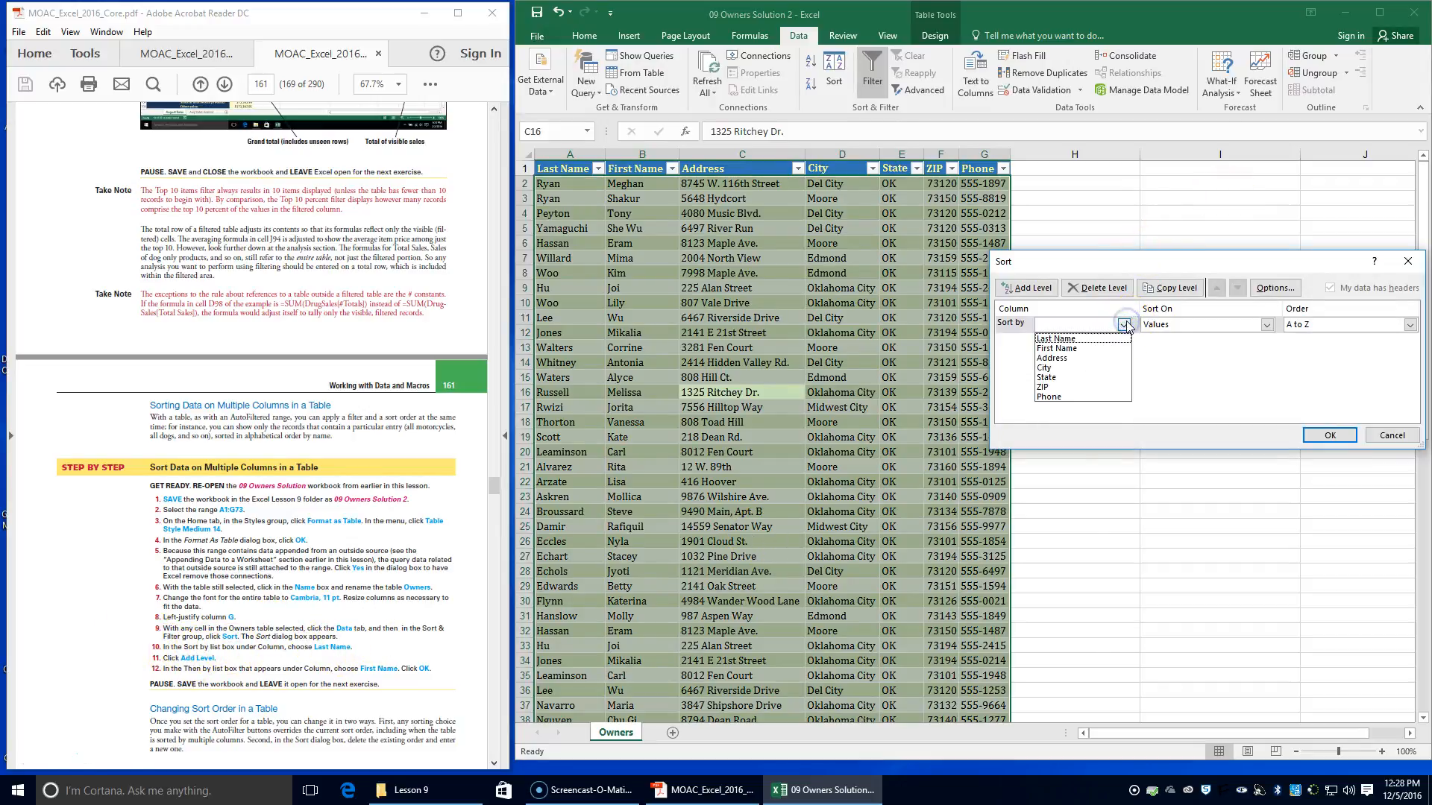
left_click(1102, 348)
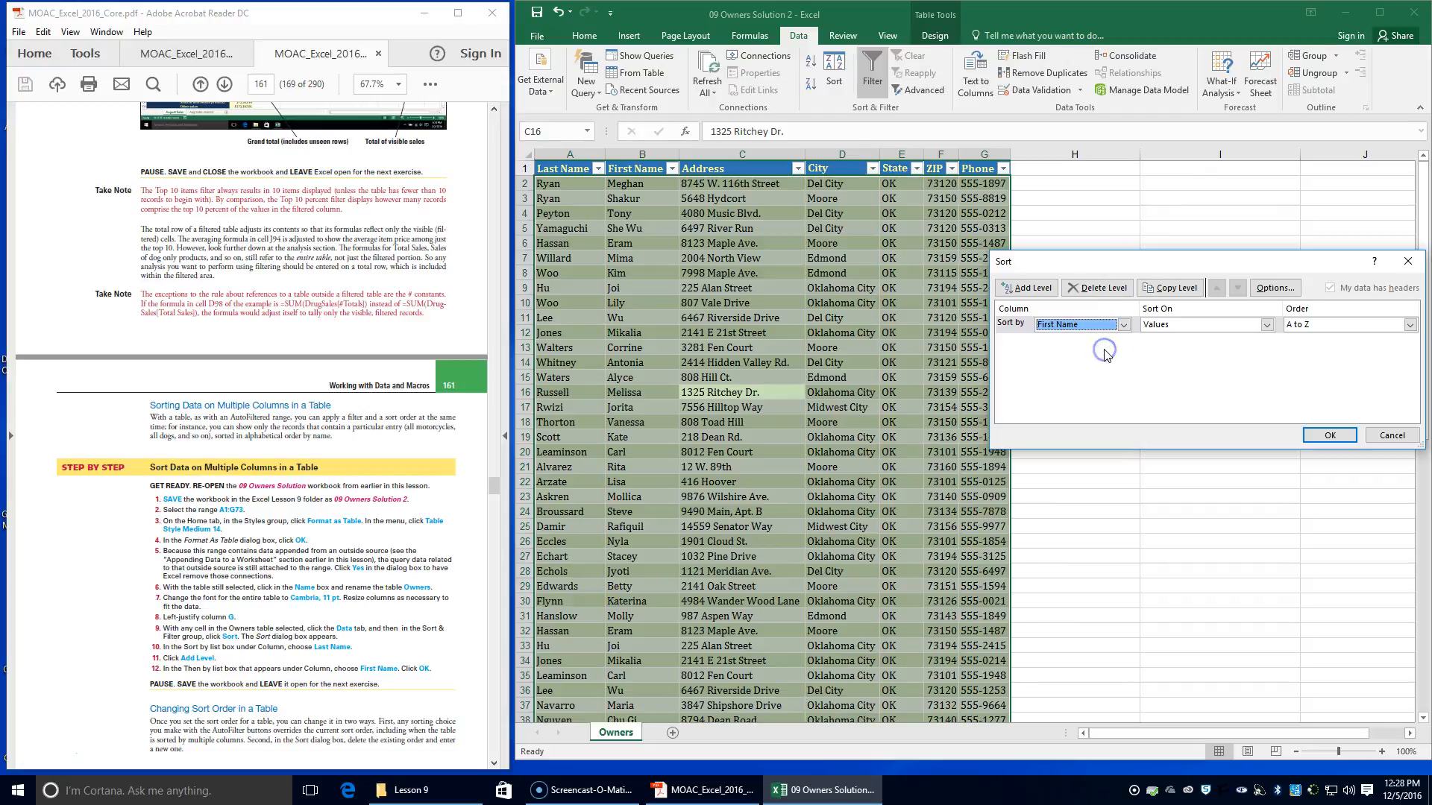
left_click(1015, 290)
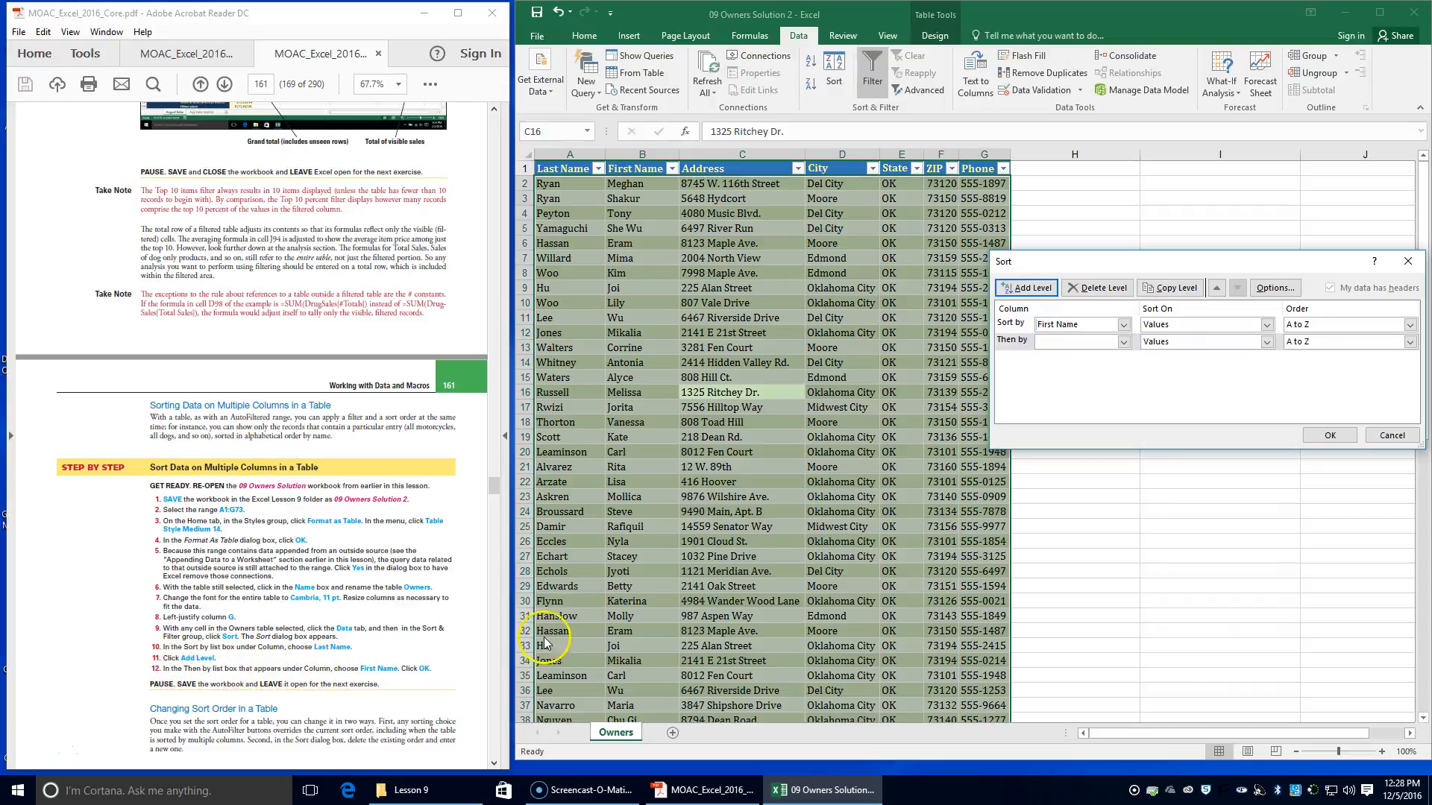
left_click(1123, 343)
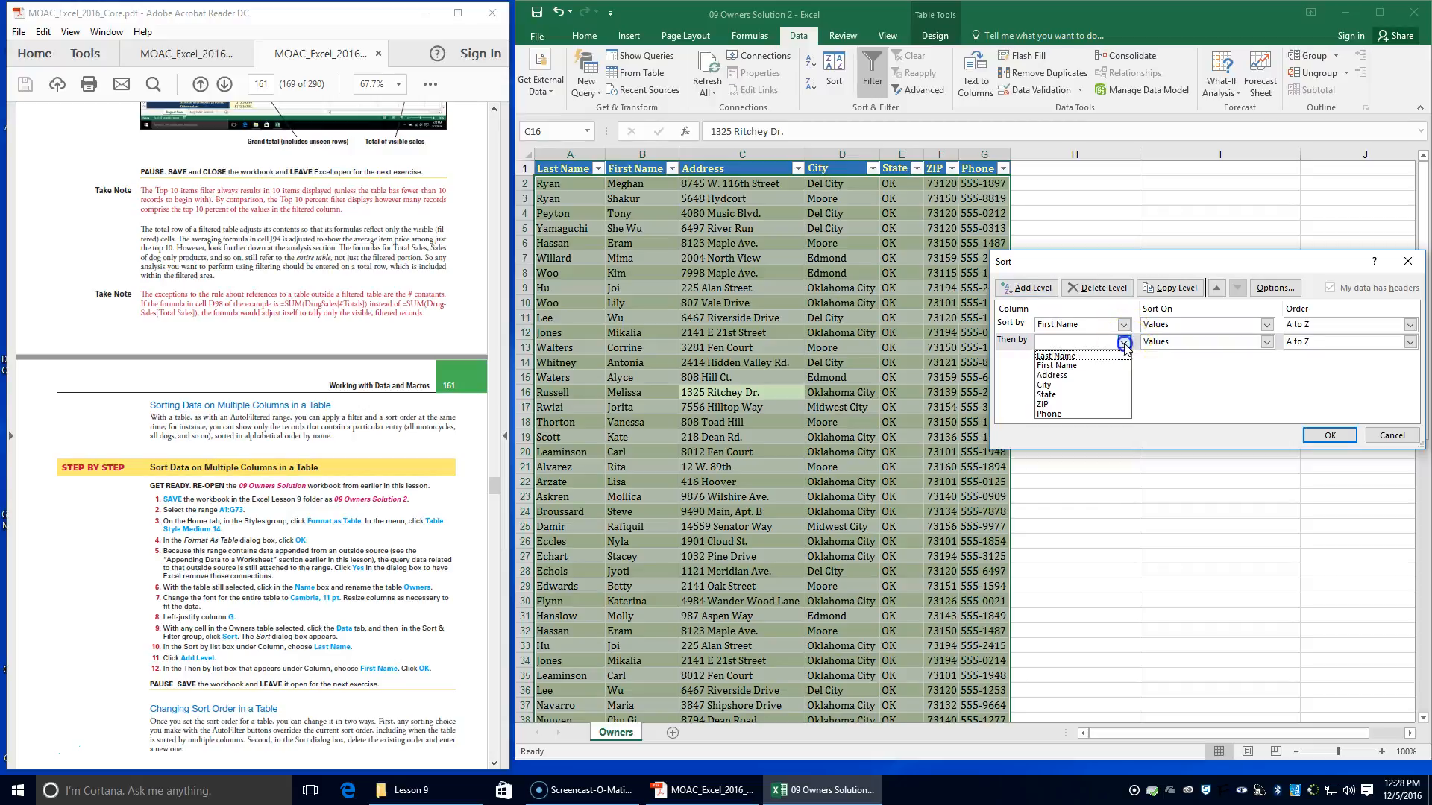
left_click(1105, 366)
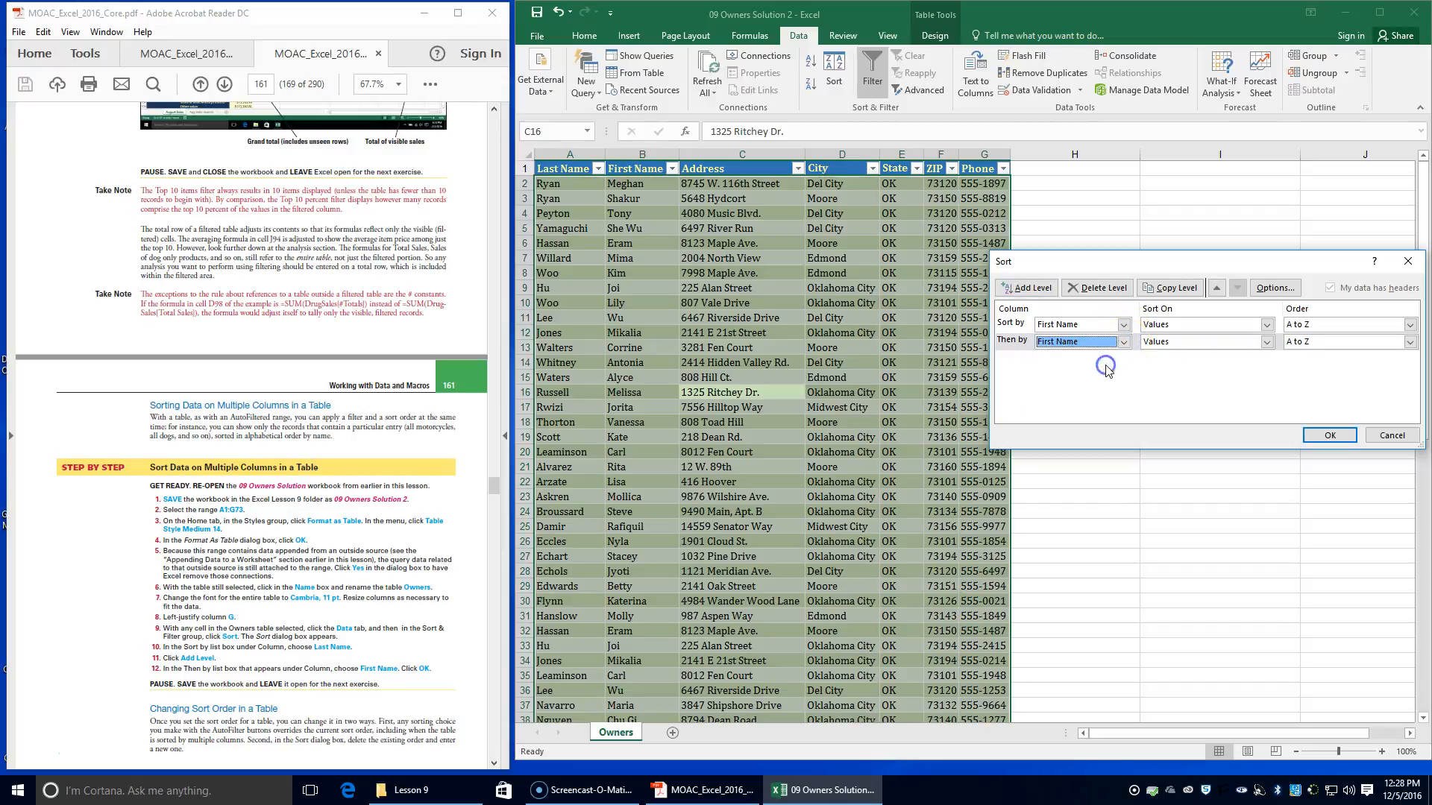
left_click(1328, 435)
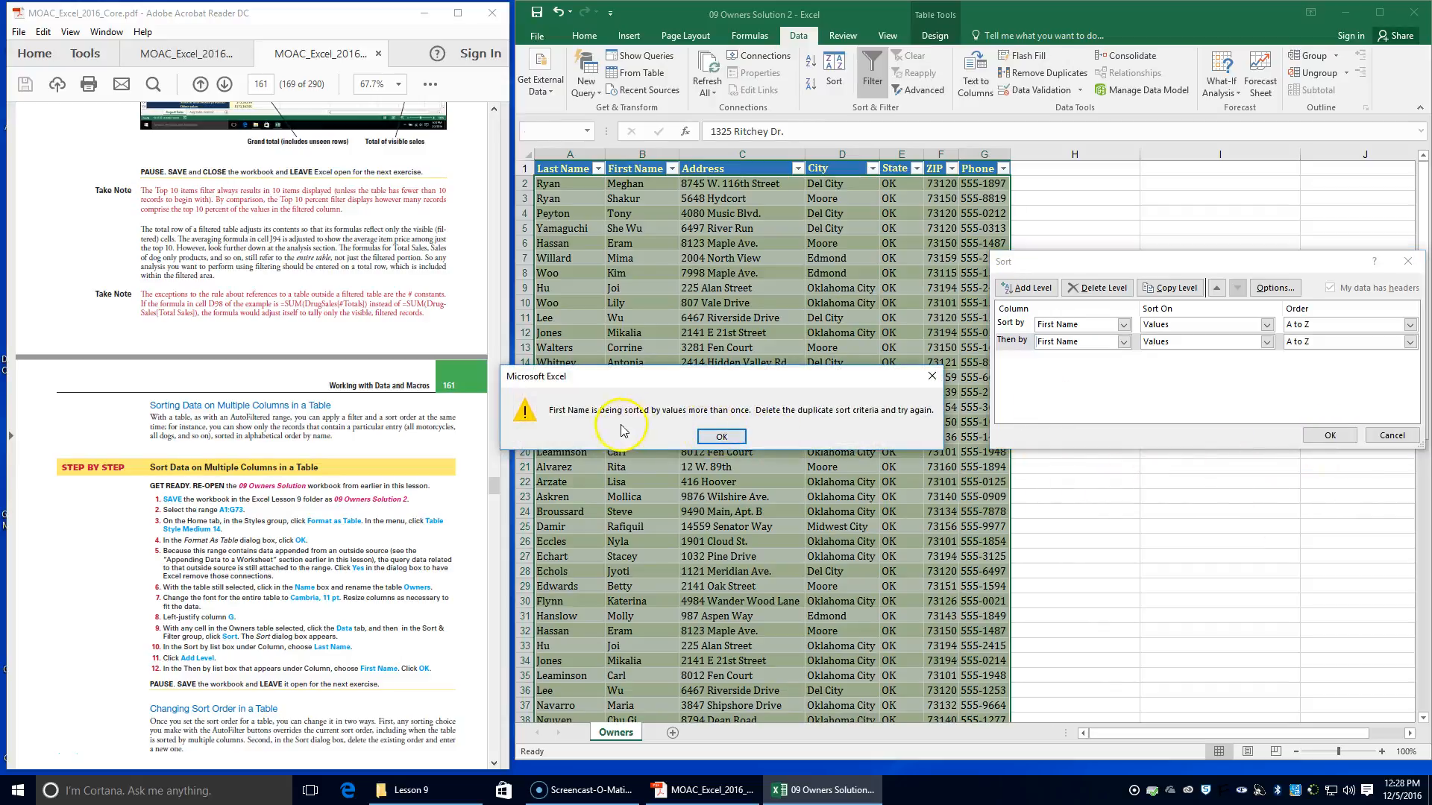
left_click(723, 438)
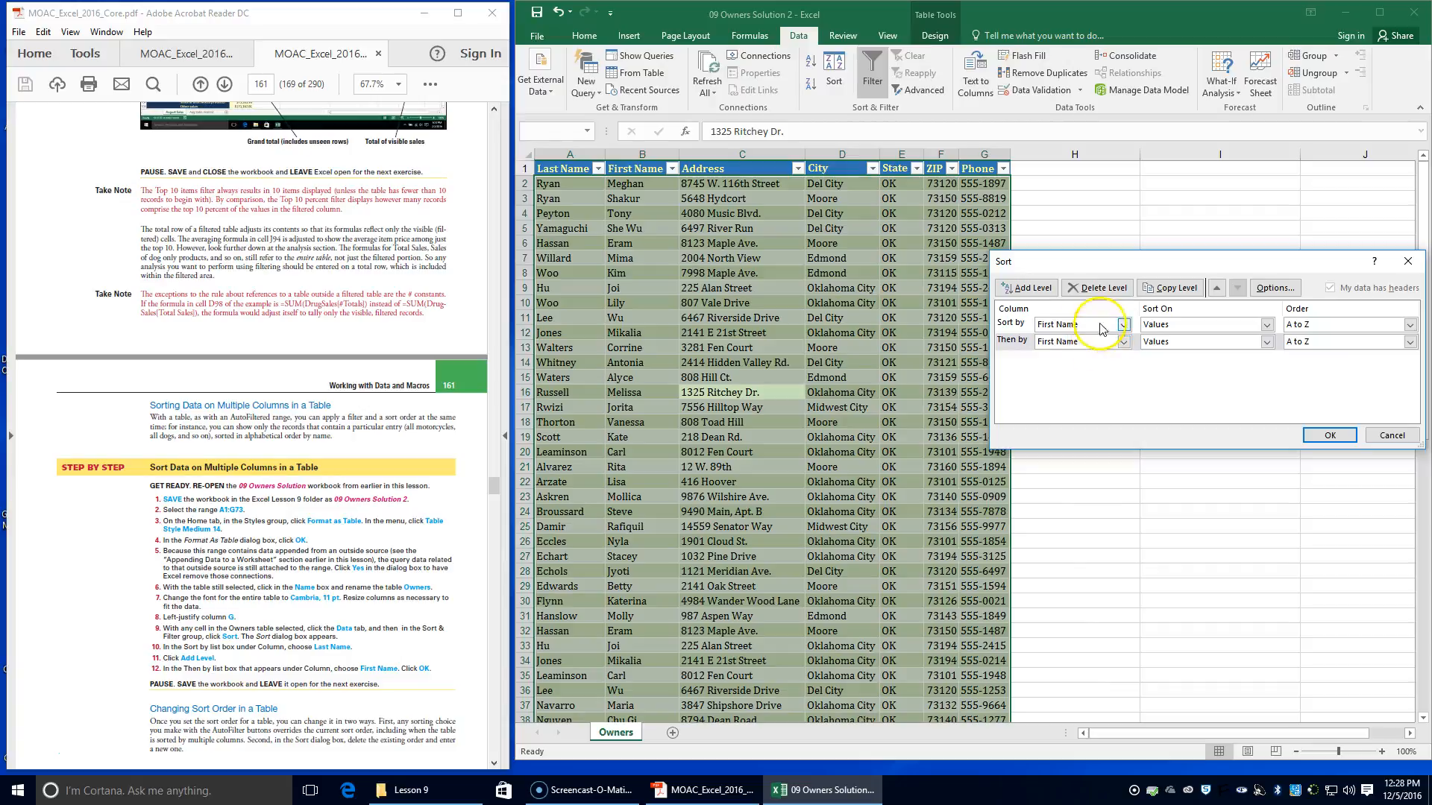
Change the primary sort column to Last Name, apply the two-level sort and review the sorted rows
left_click(1123, 325)
left_click(1108, 341)
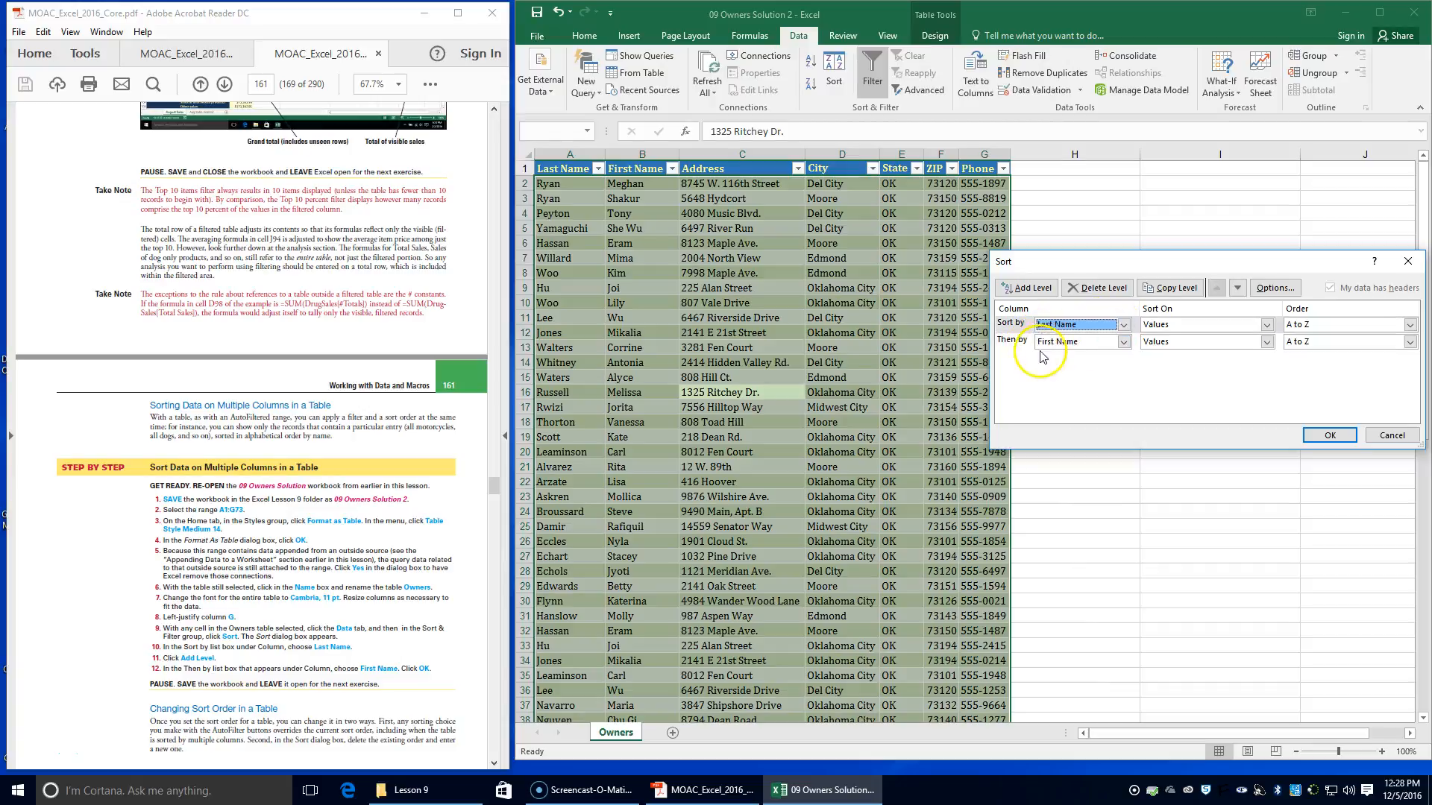
left_click(1328, 436)
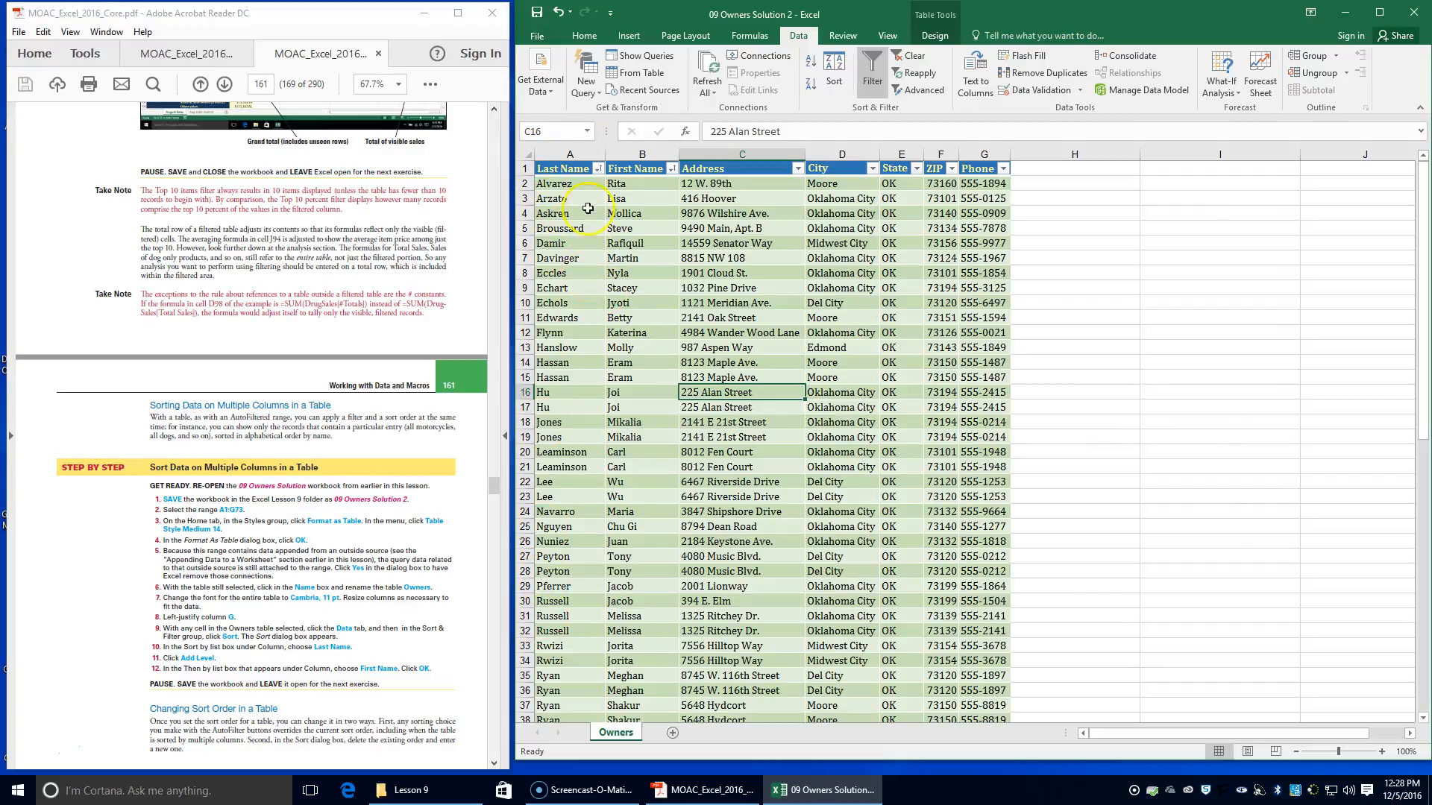
scroll(594, 385, "down", 2)
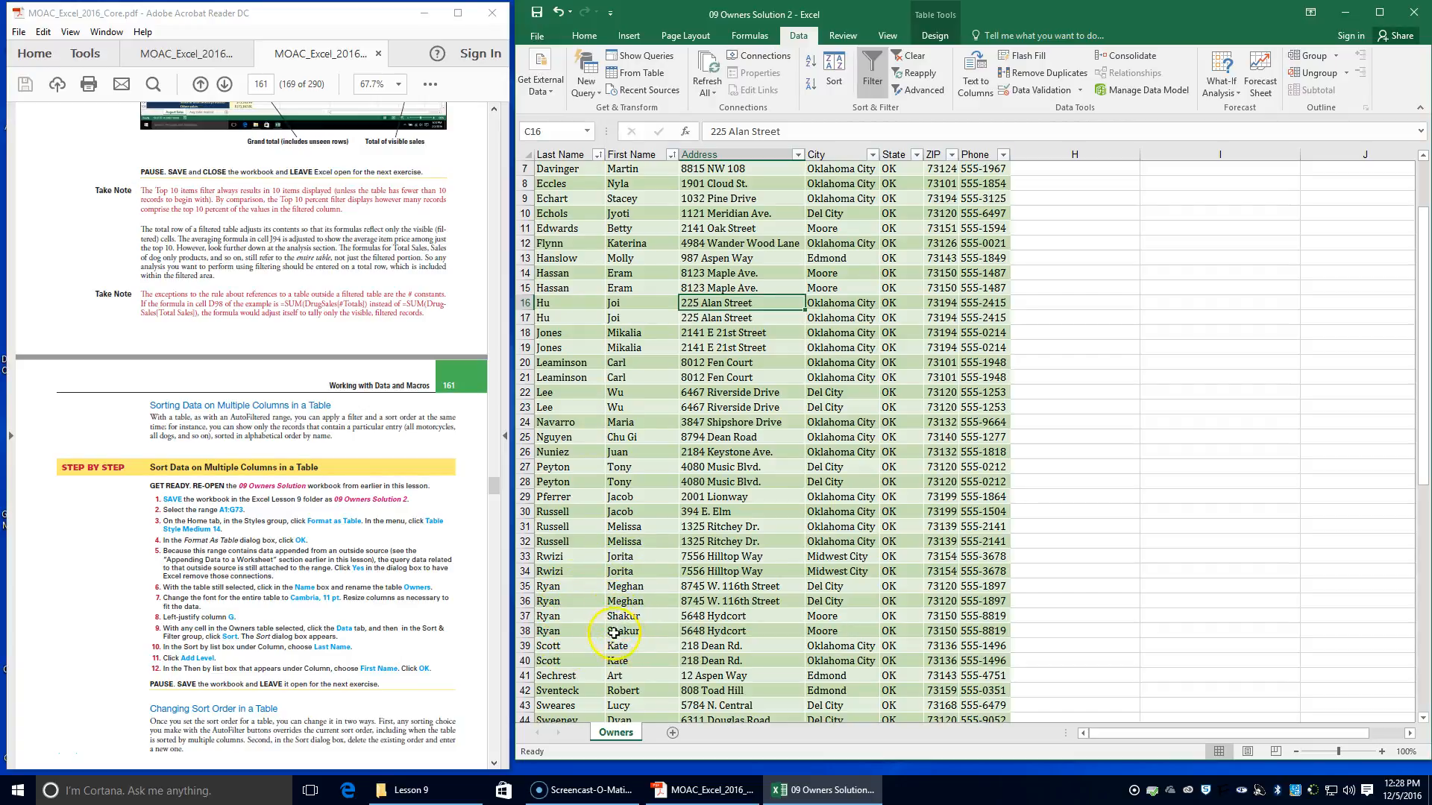
scroll(624, 594, "up", 2)
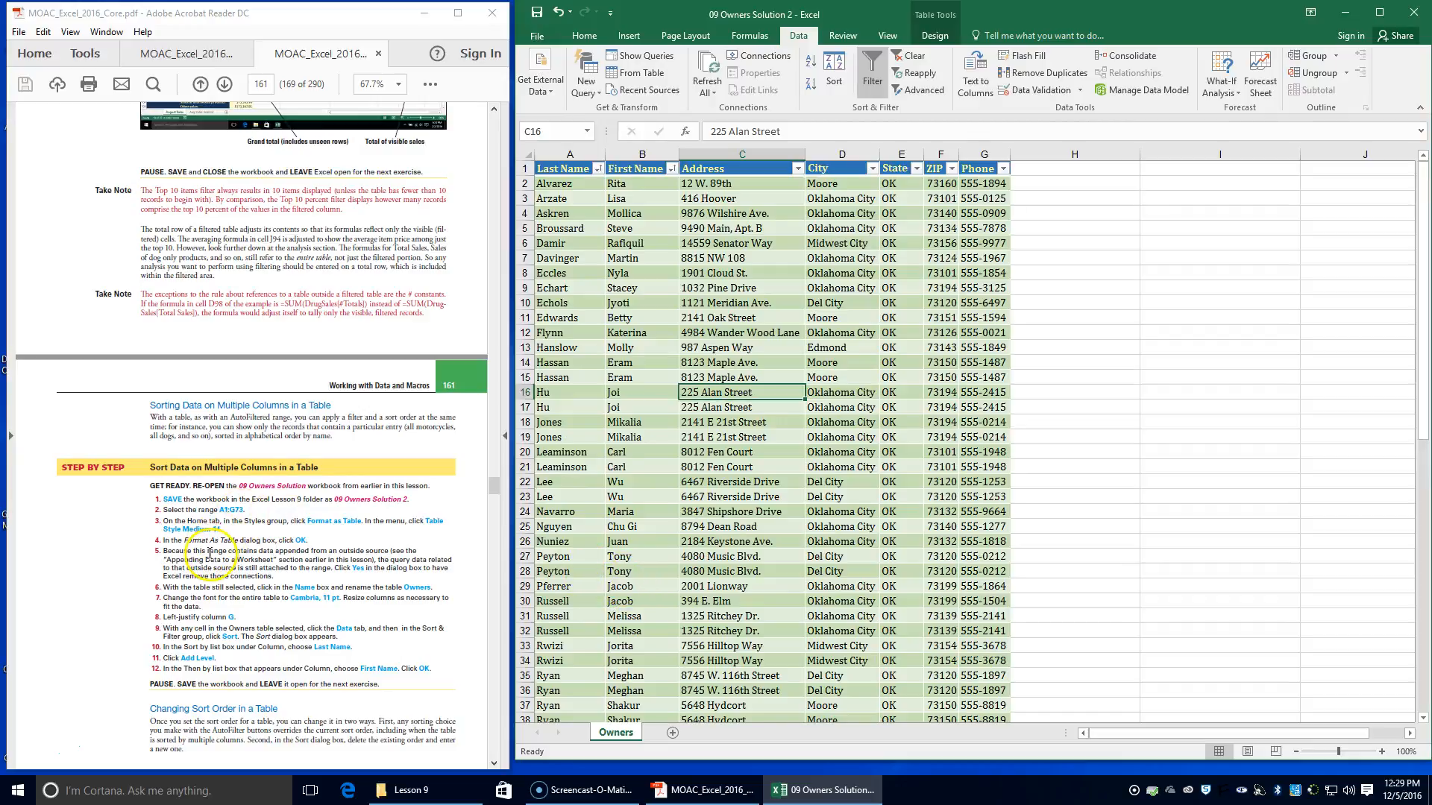
Delete both existing sort levels of the Owners table, as the Change Sort Order exercise directs
scroll(209, 554, "down", 1)
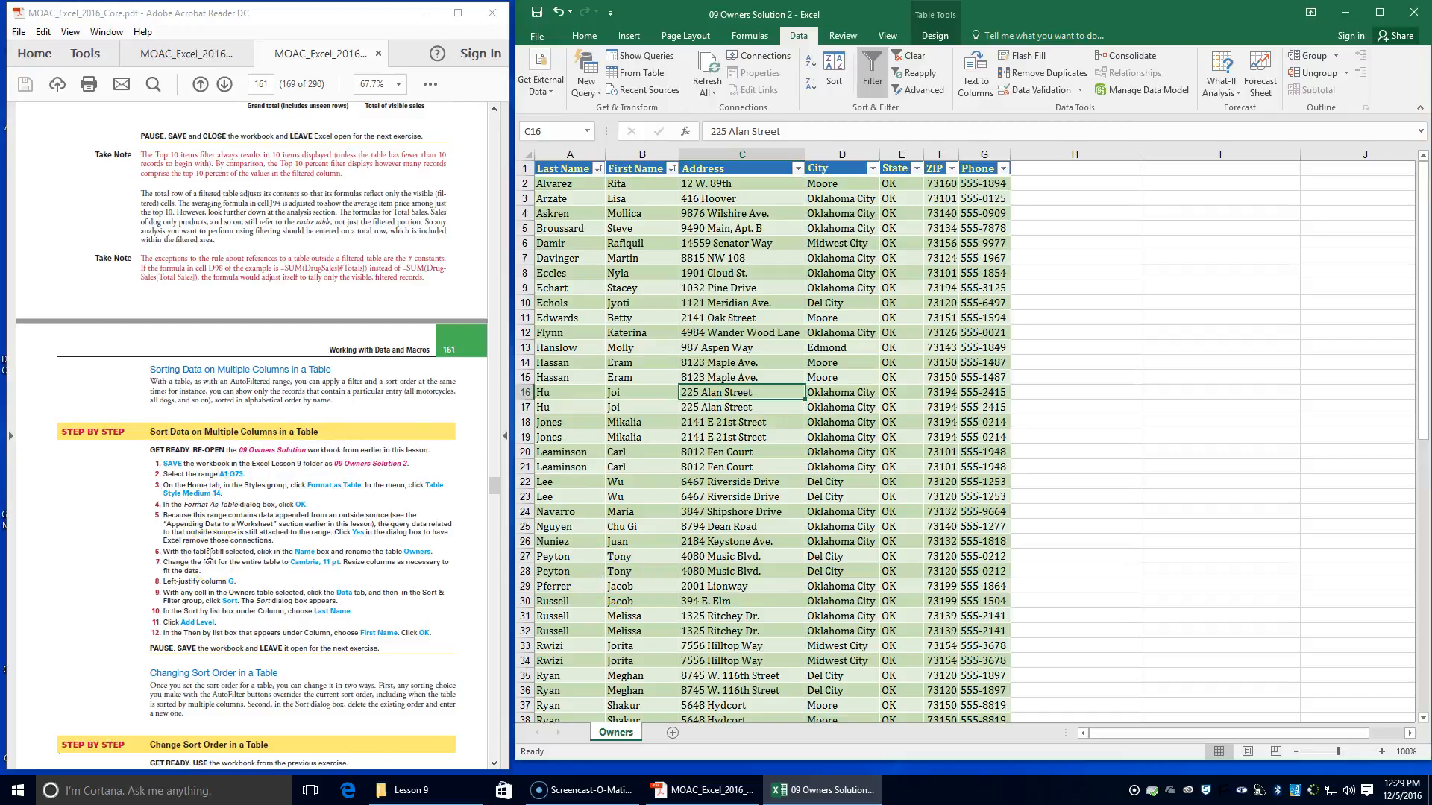
scroll(209, 554, "down", 1)
scroll(210, 554, "down", 1)
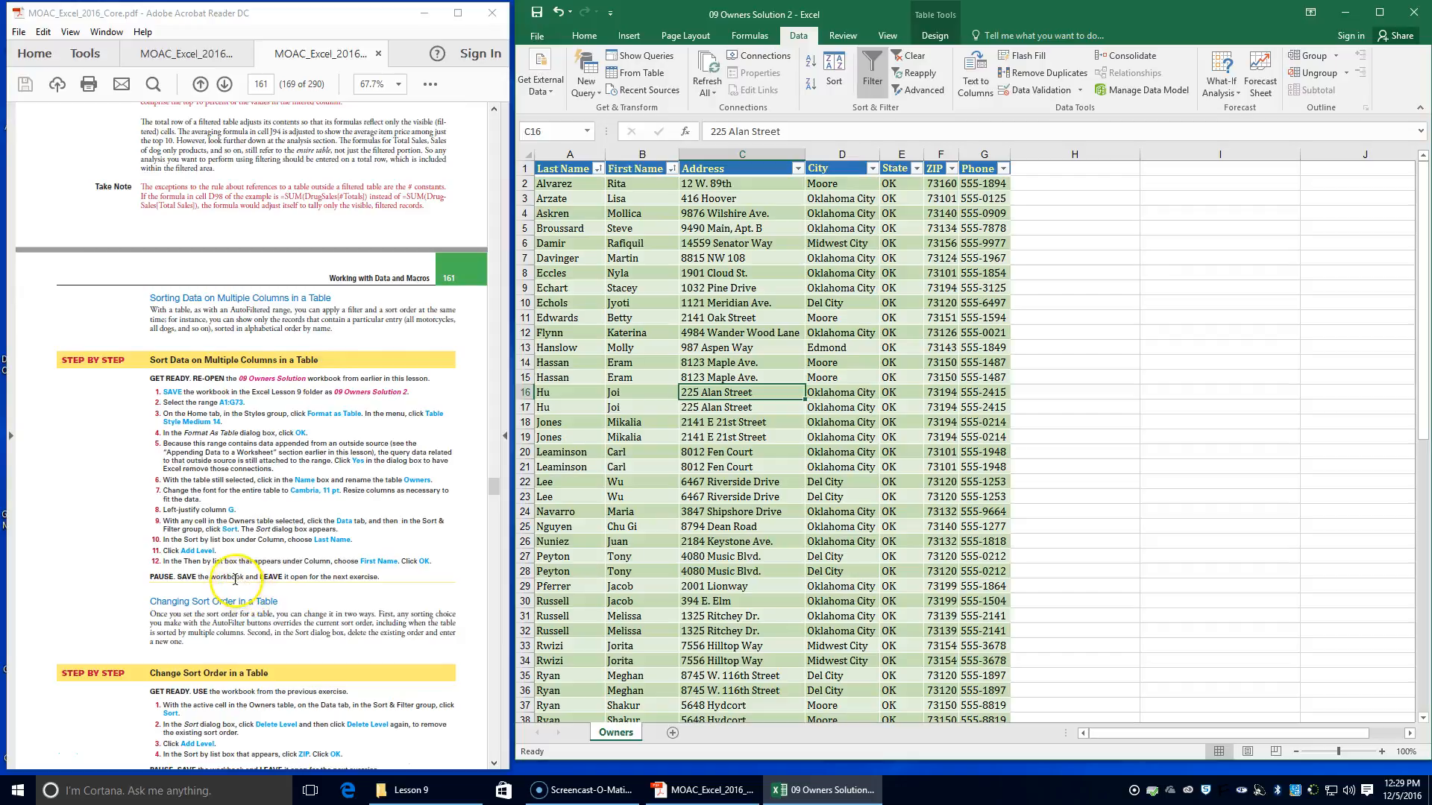
scroll(226, 522, "down", 3)
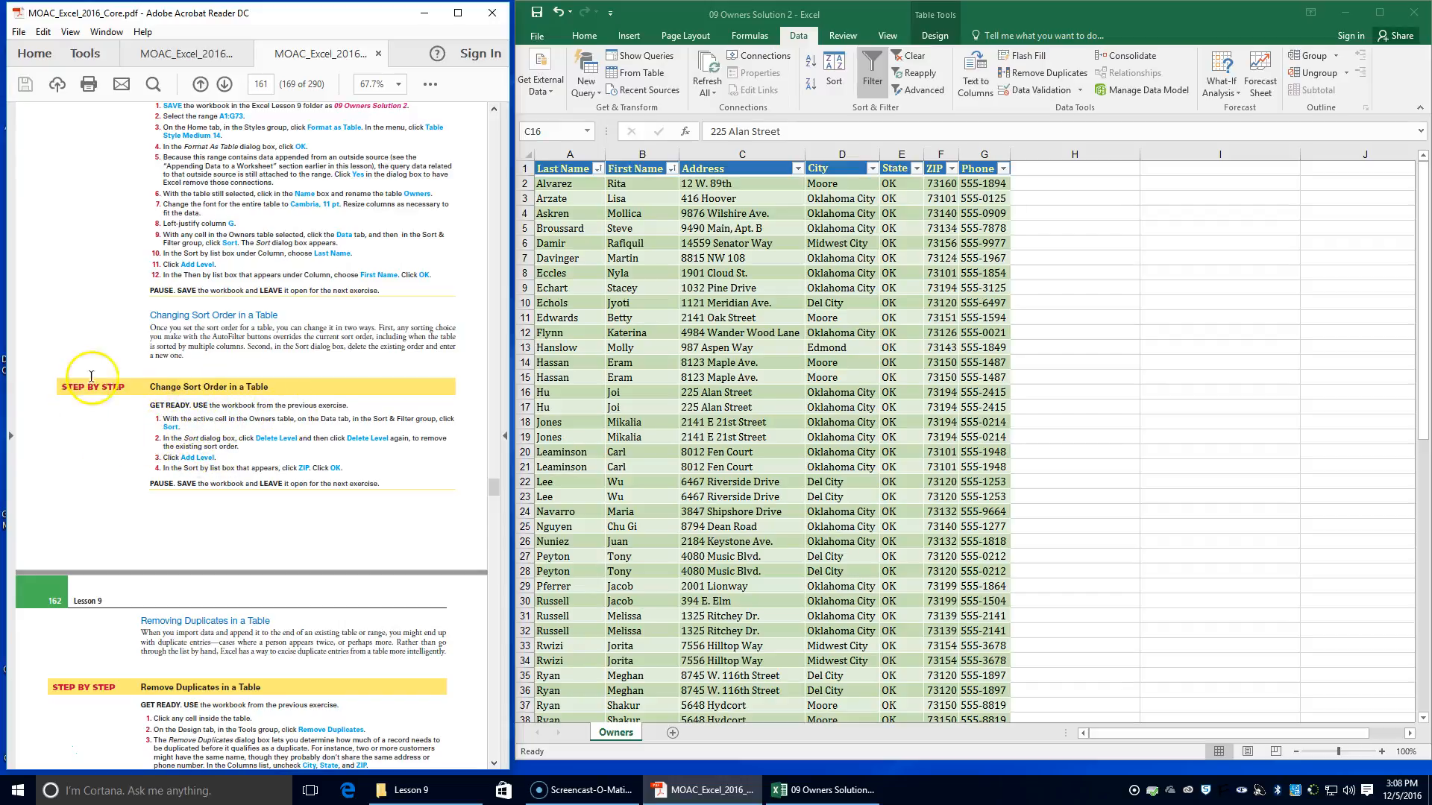
double_click(720, 333)
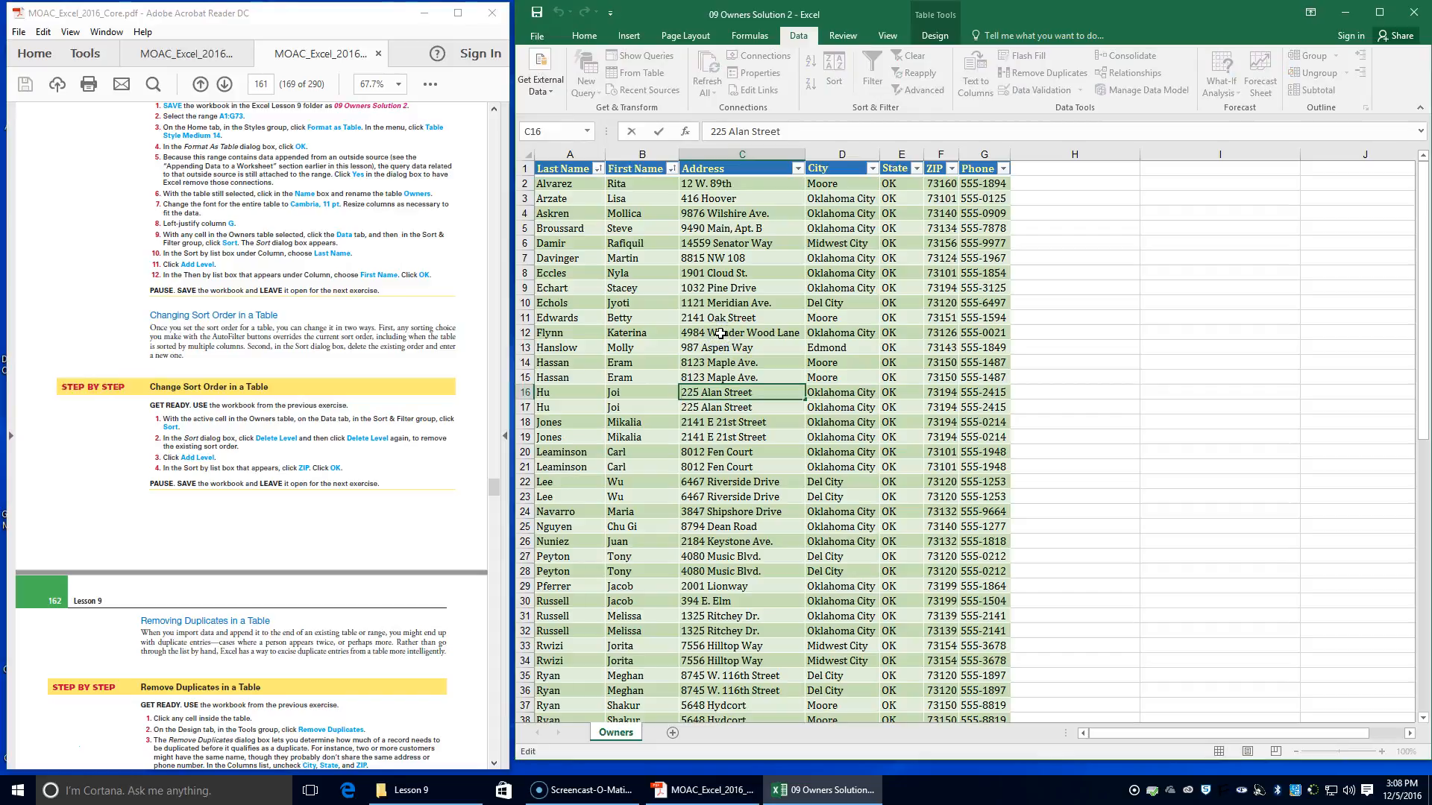
left_click(722, 363)
left_click(709, 333)
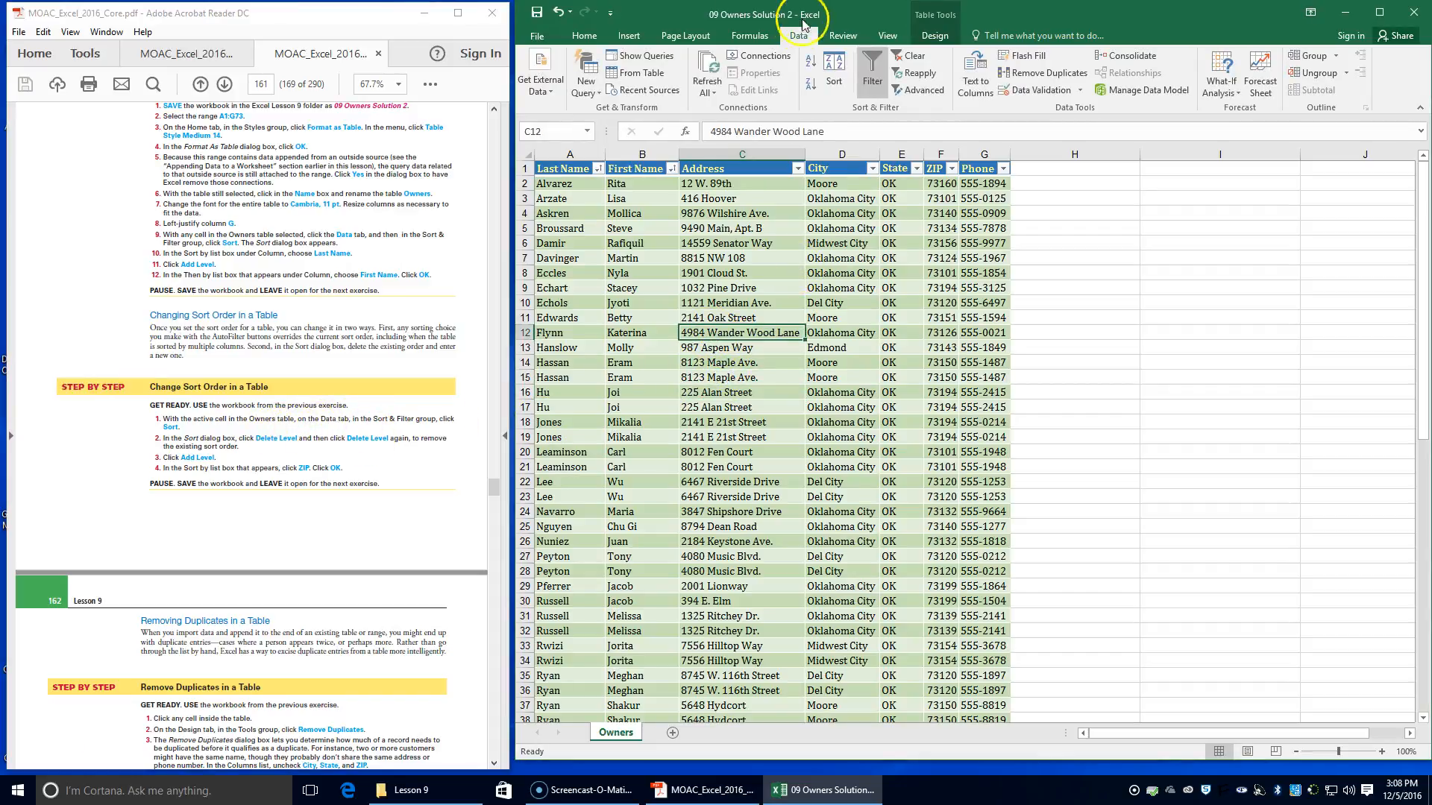
left_click(834, 81)
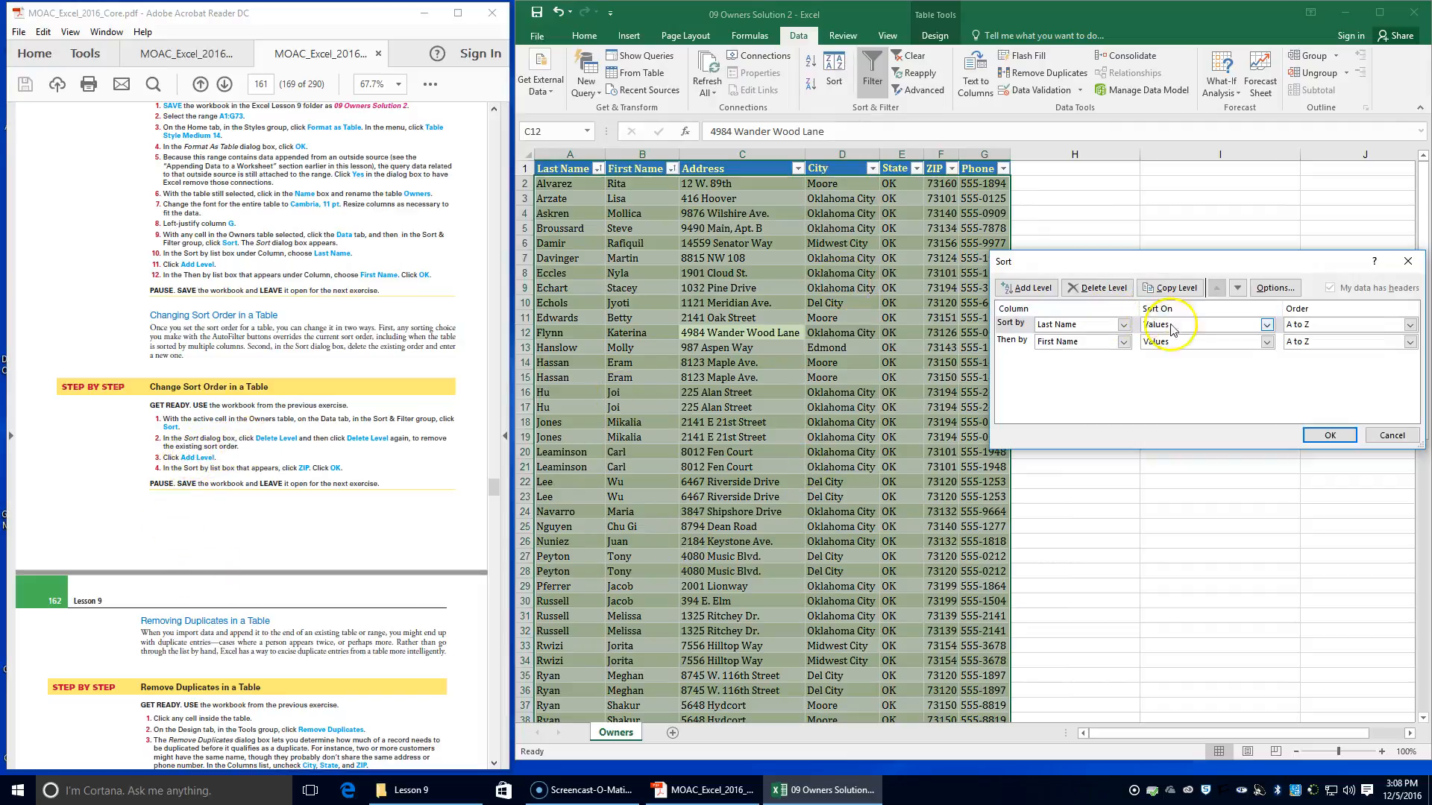
left_click(1109, 295)
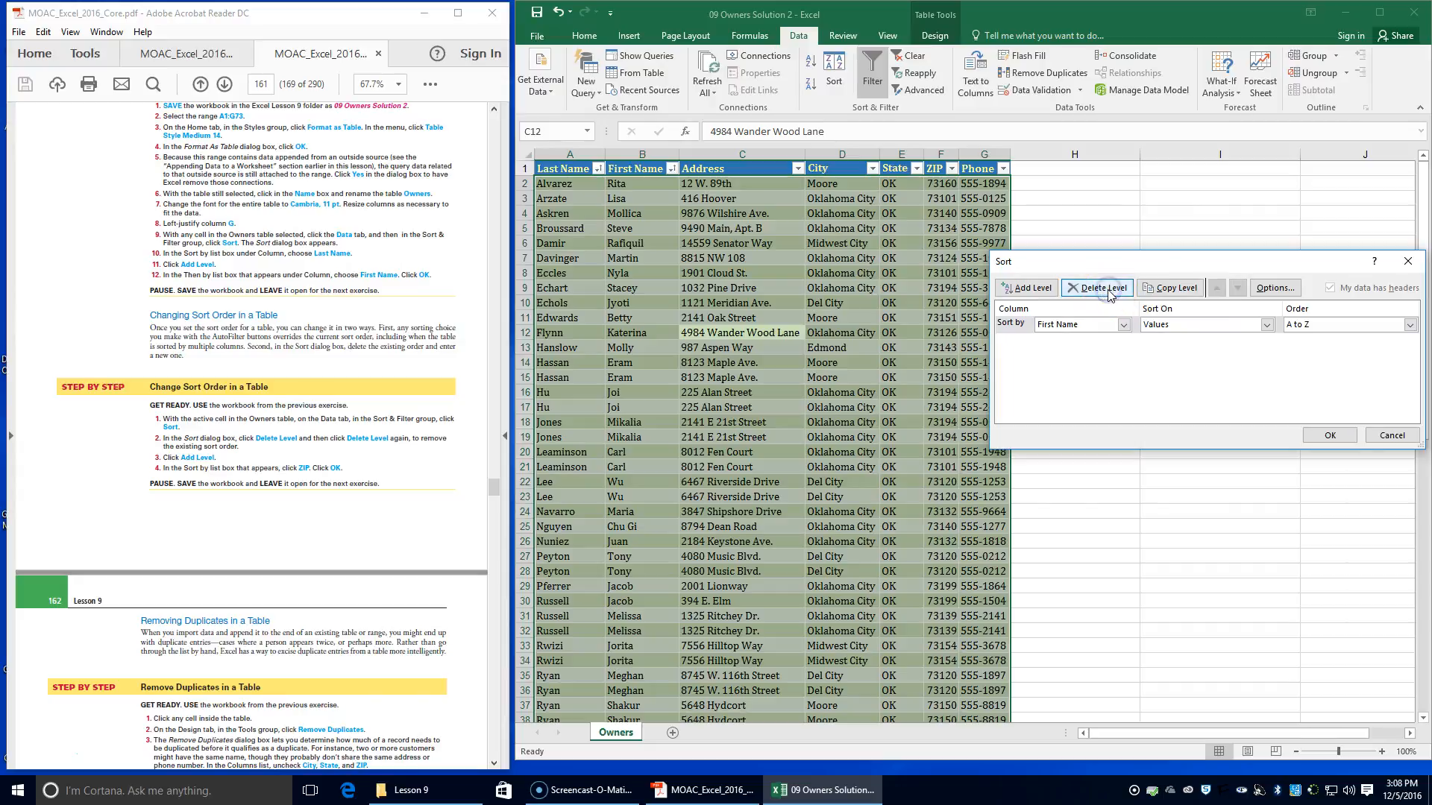
left_click(1109, 295)
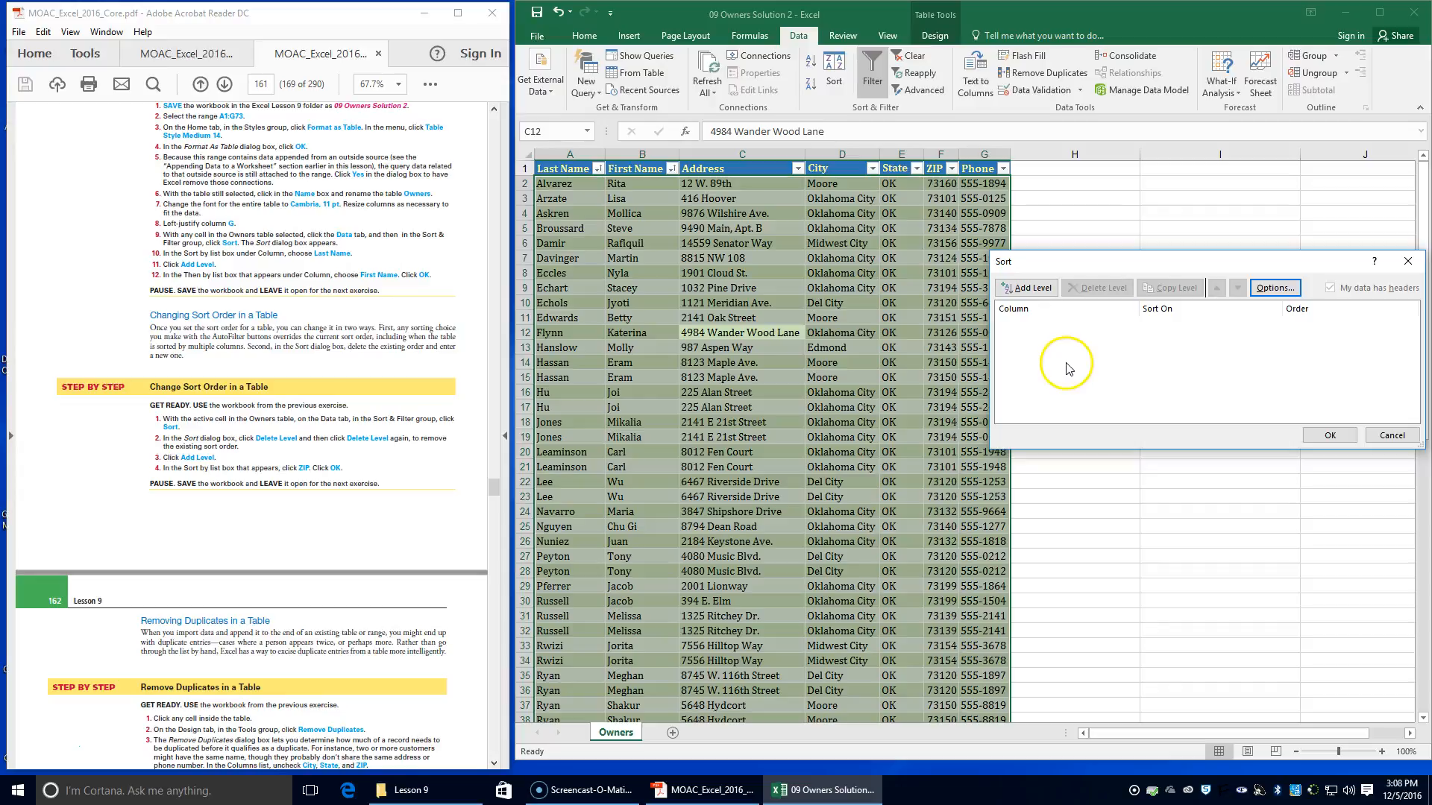
Sort the Owners table by ZIP on cell values, from smallest to largest
left_click(1015, 292)
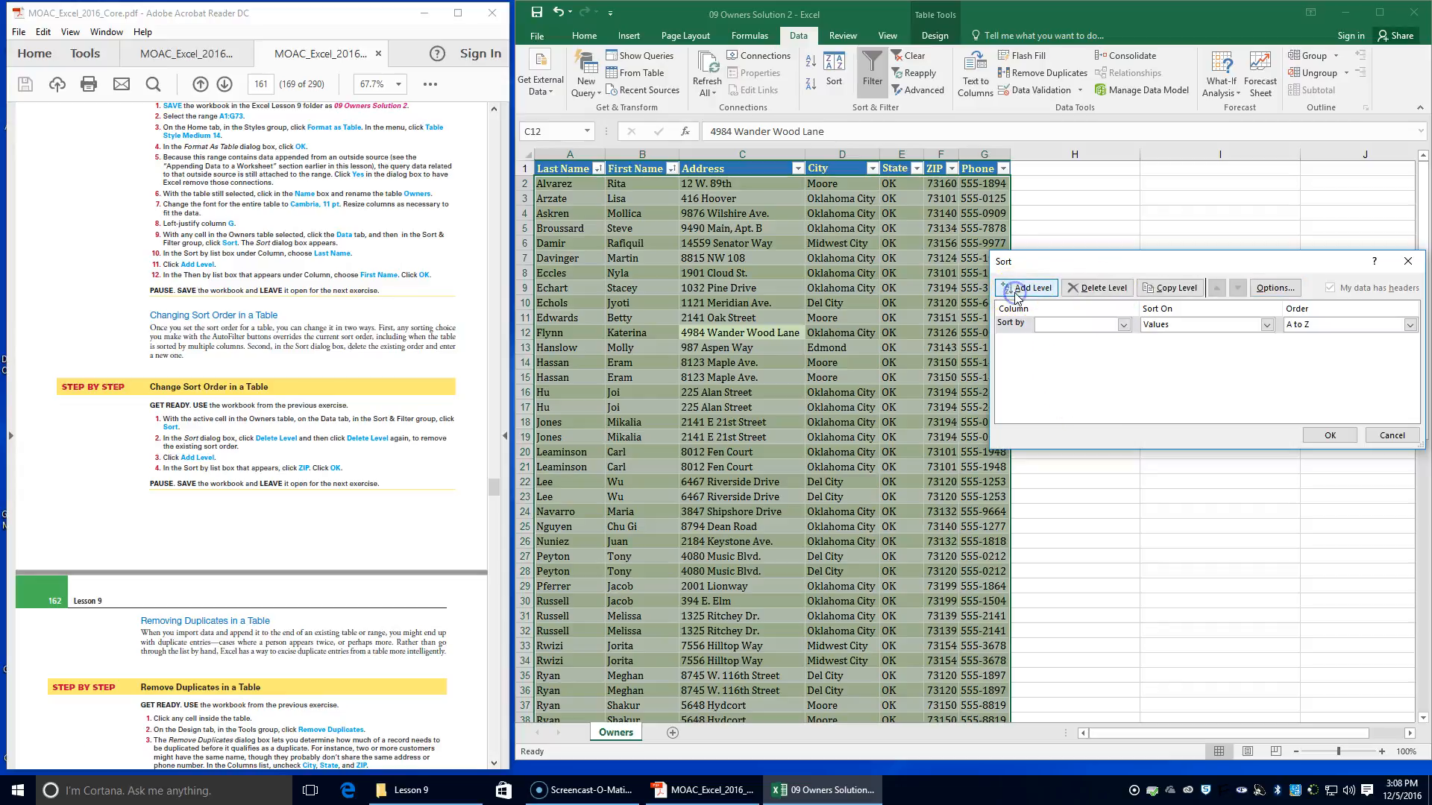
left_click(1123, 324)
left_click(1096, 387)
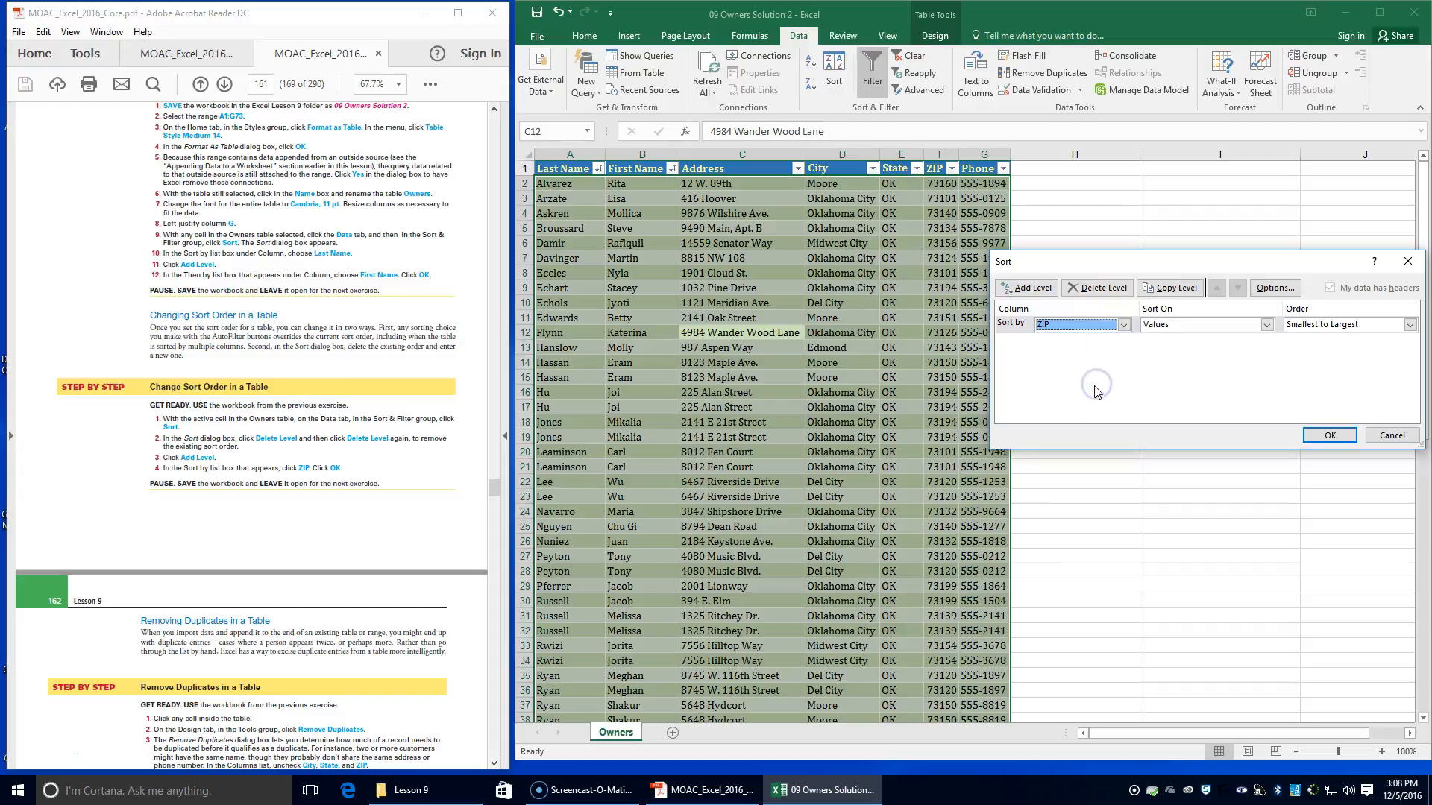
left_click(1333, 436)
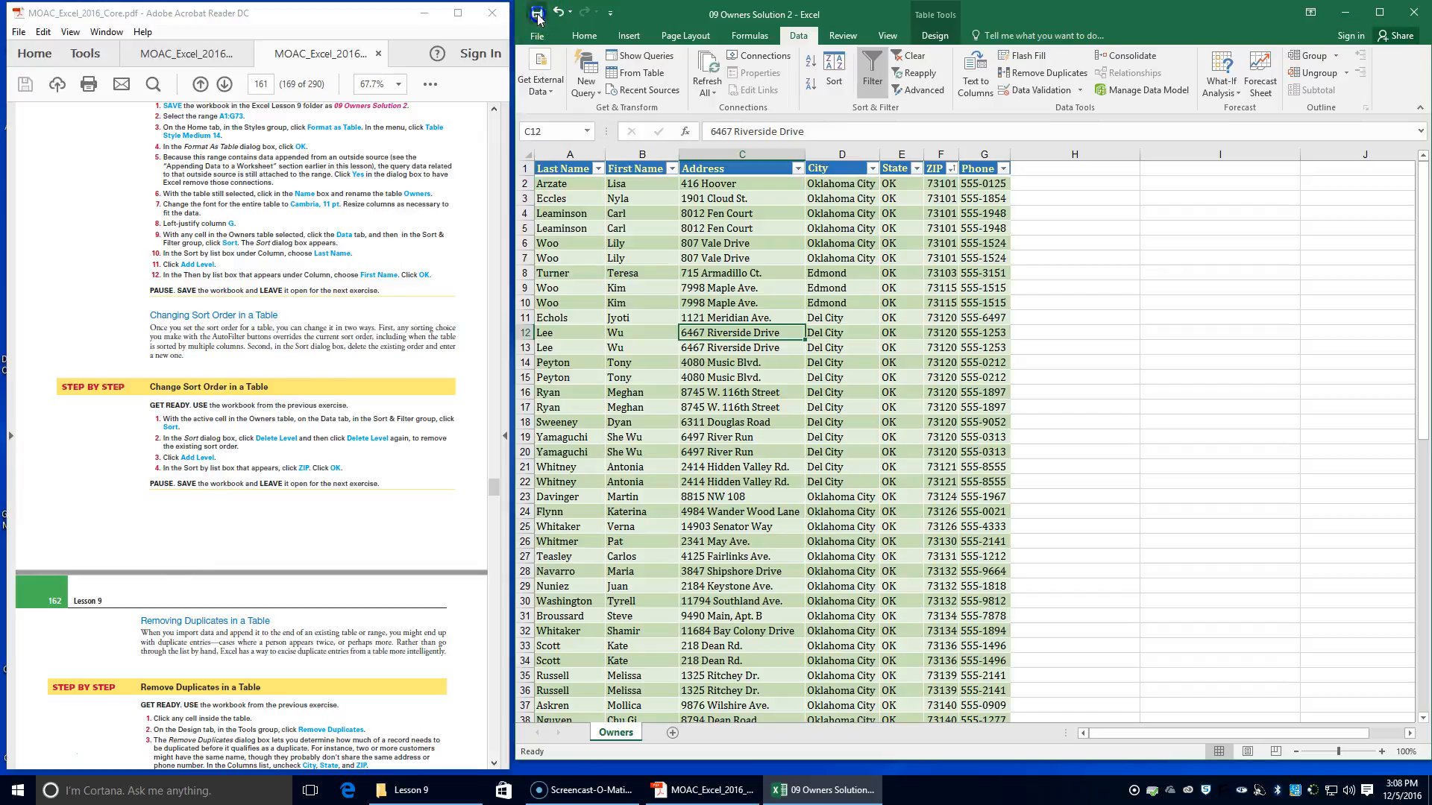
Remove duplicates from the Owners table, comparing only Last Name, First Name, Address and Phone, with City, State and ZIP excluded
scroll(198, 526, "down", 3)
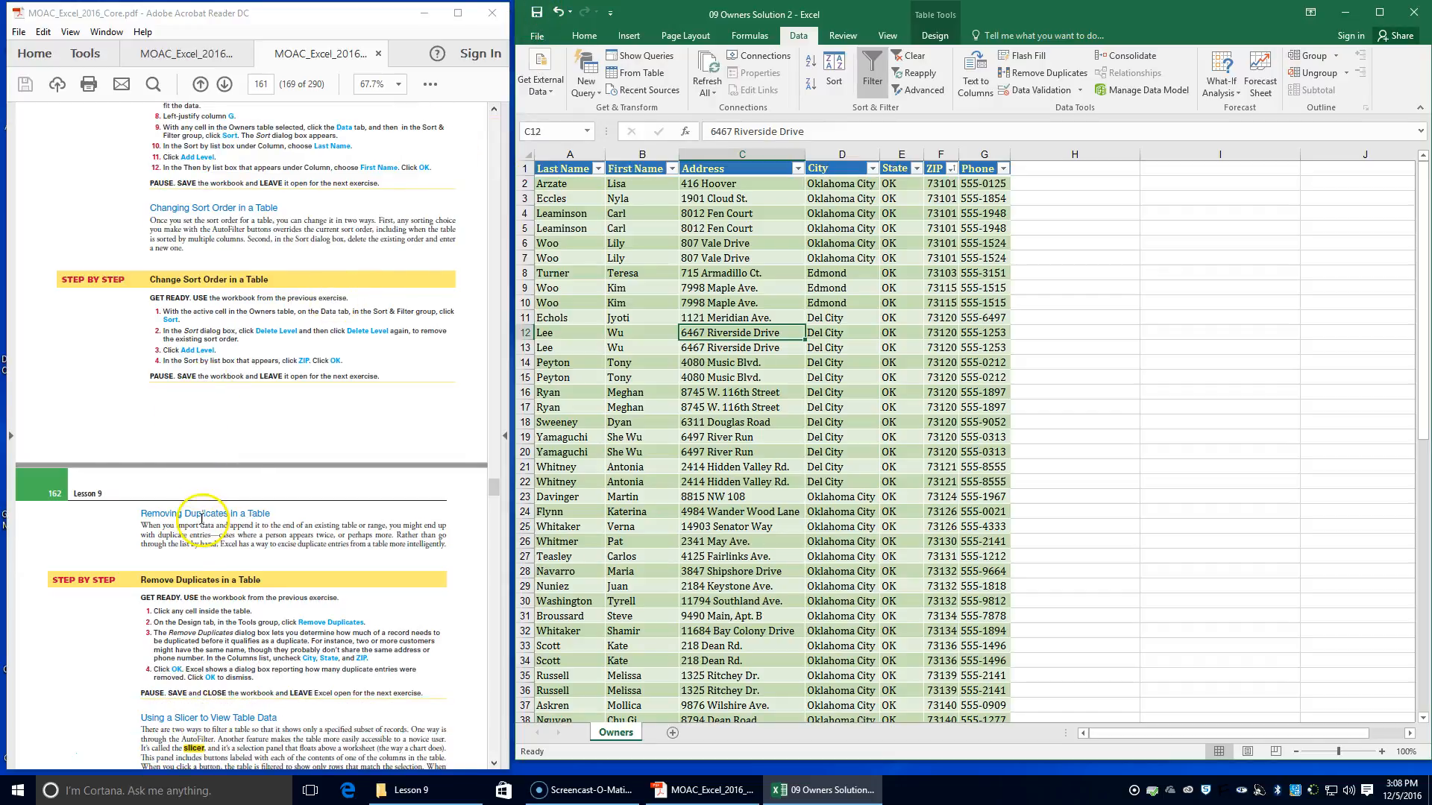
scroll(291, 534, "down", 2)
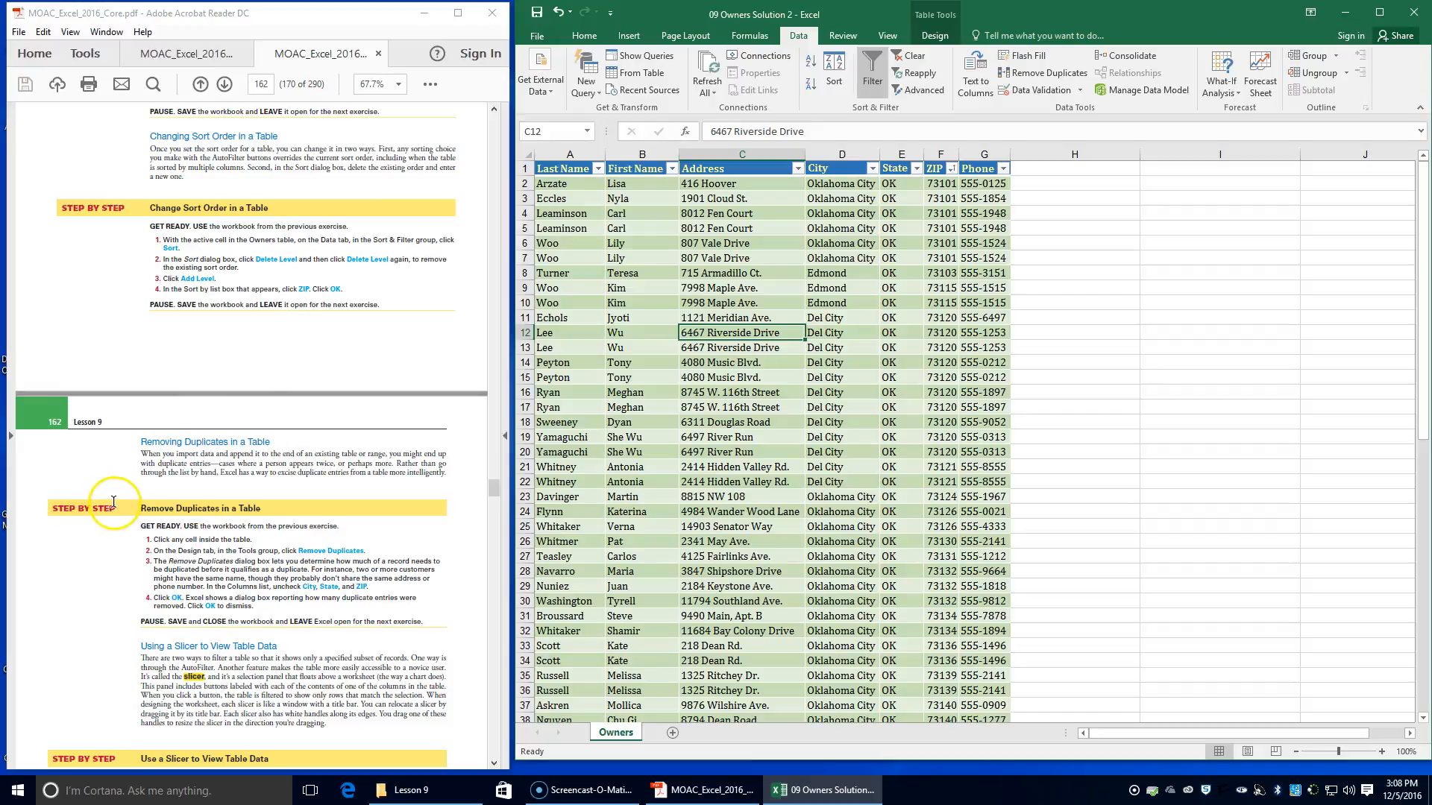
scroll(275, 533, "down", 2)
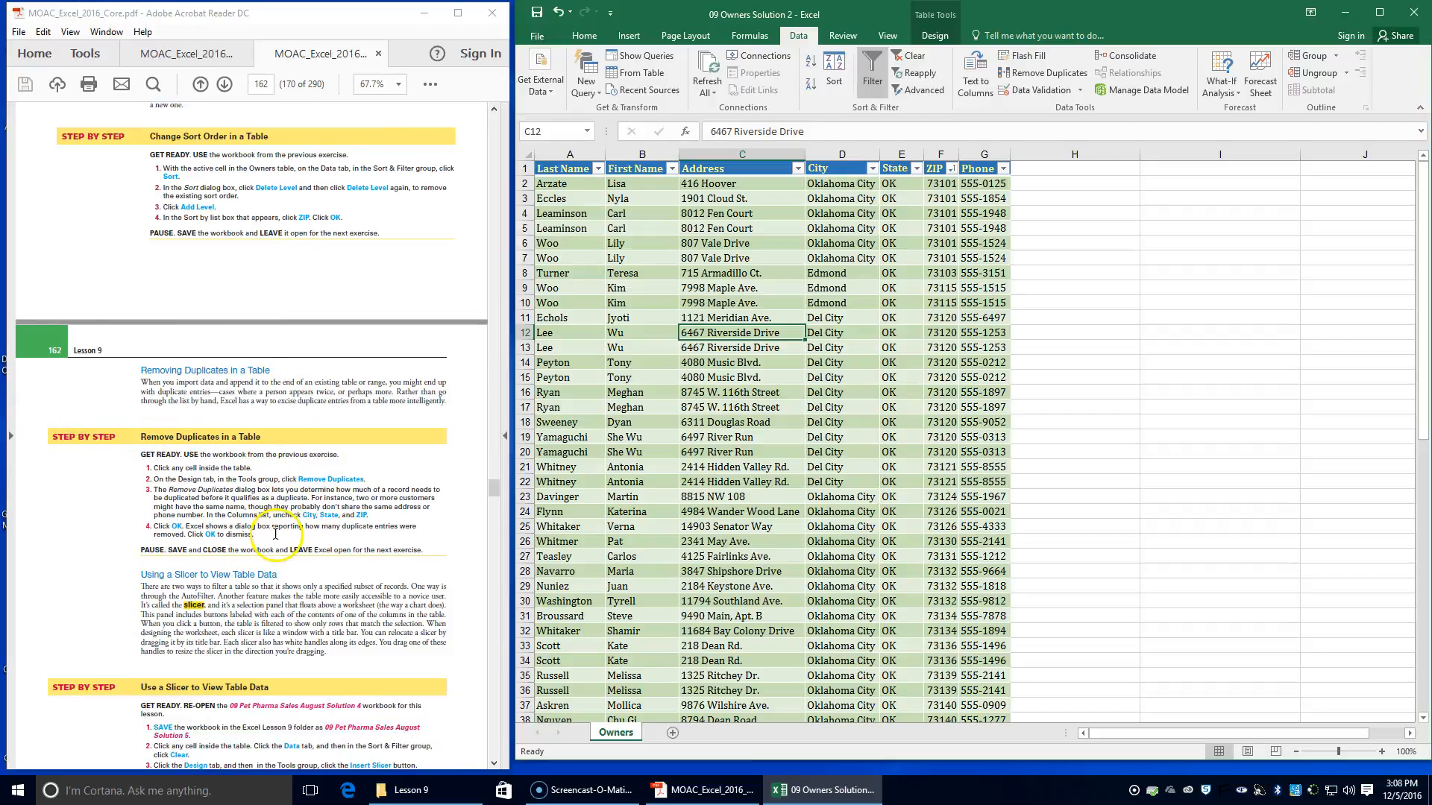
left_click(736, 304)
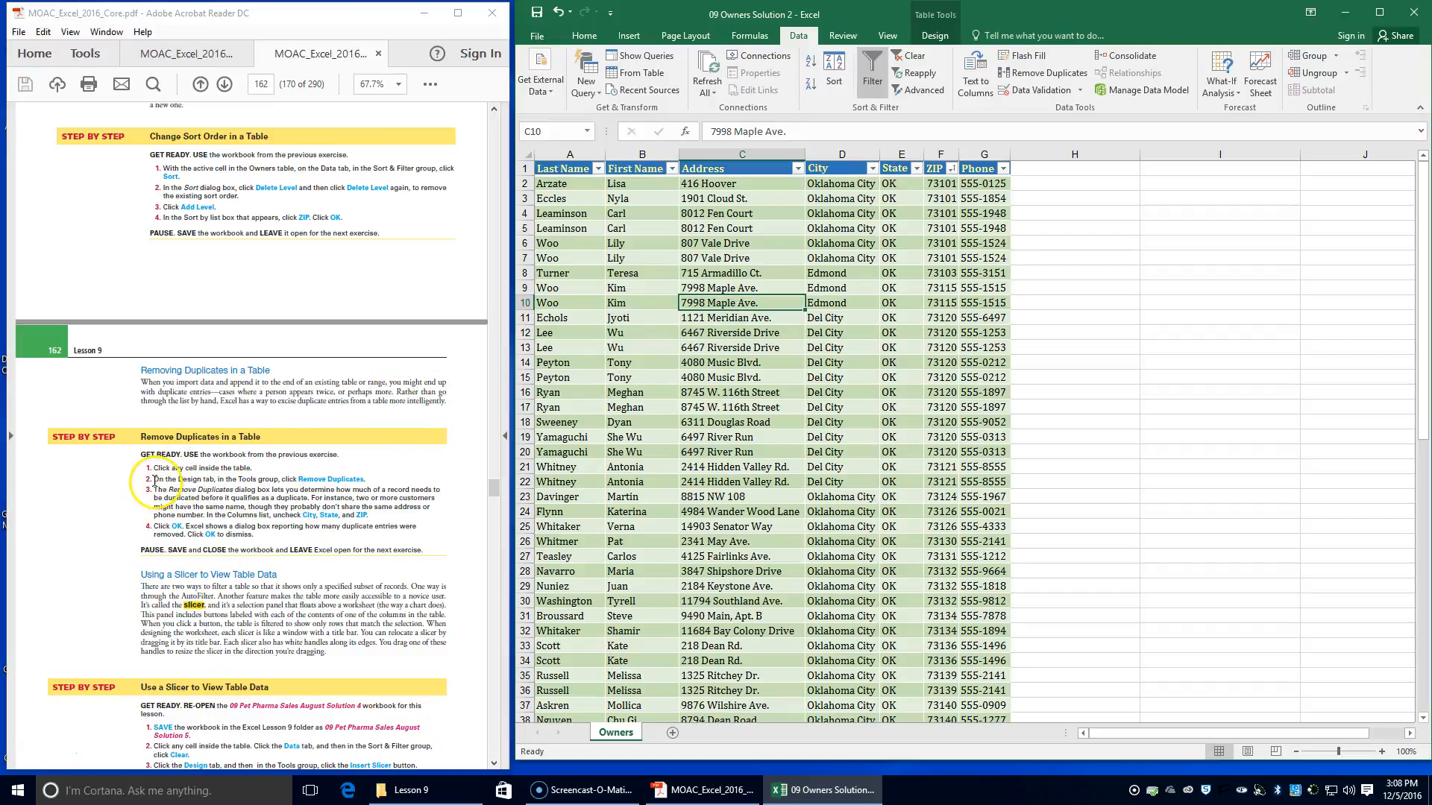
left_click(932, 36)
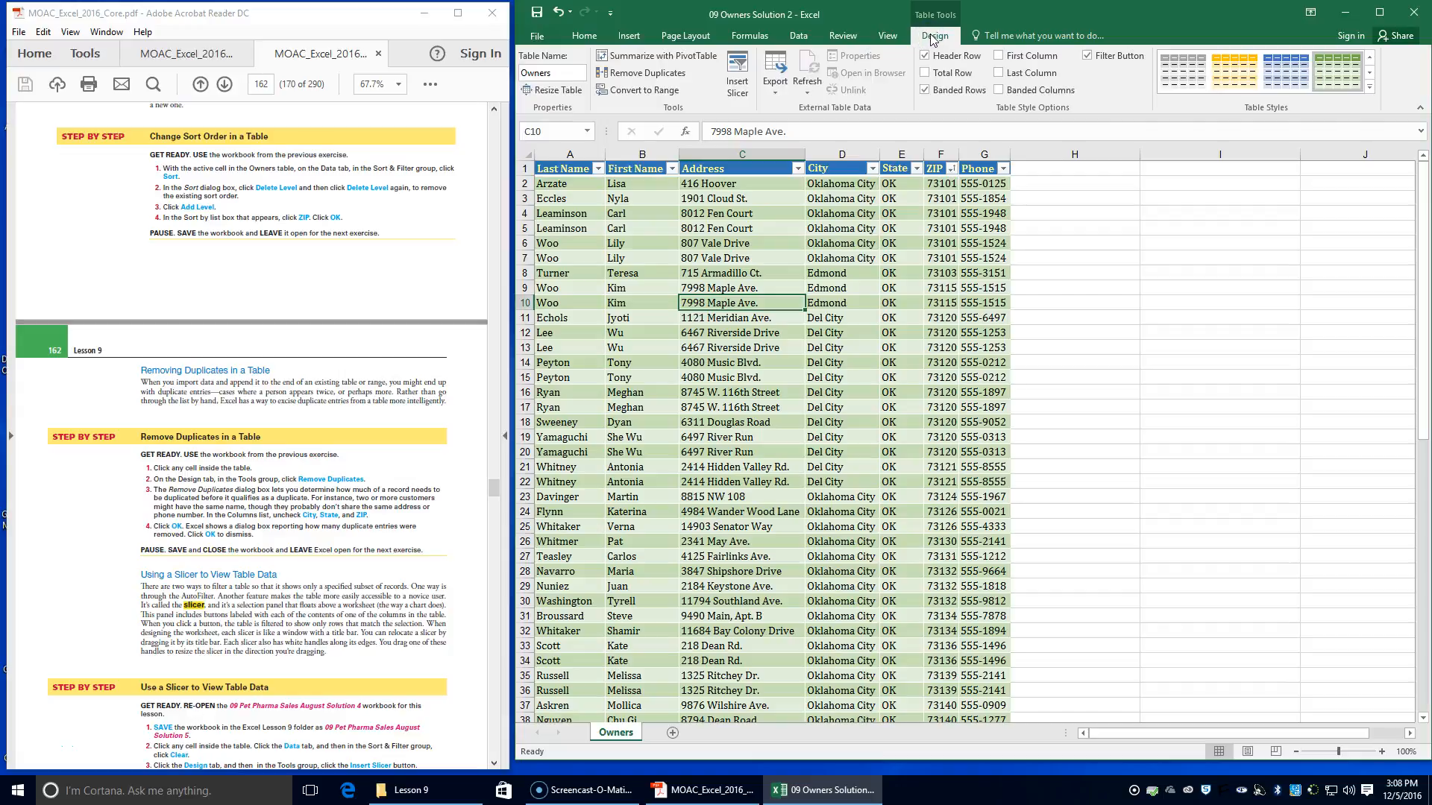
left_click(619, 80)
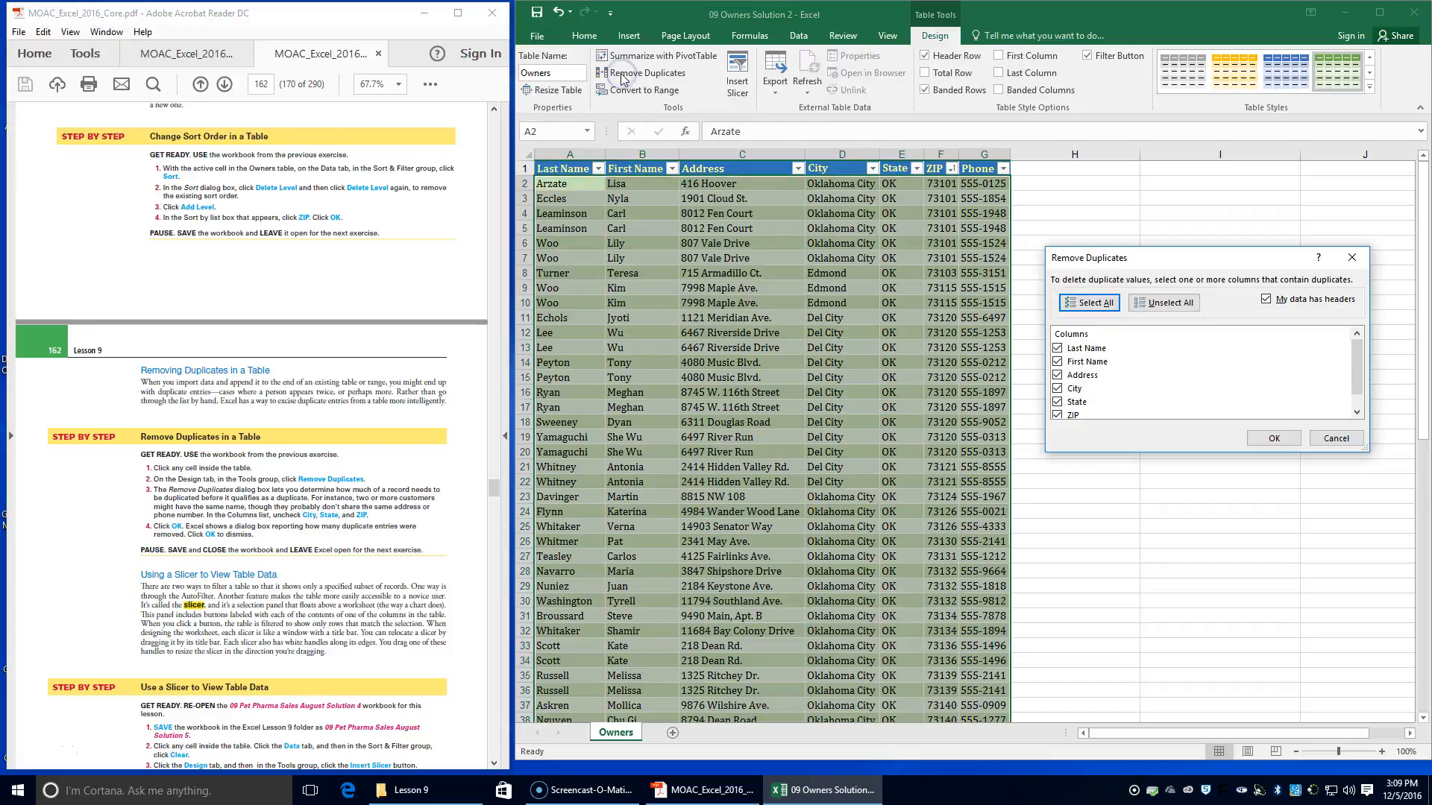
scroll(173, 507, "down", 2)
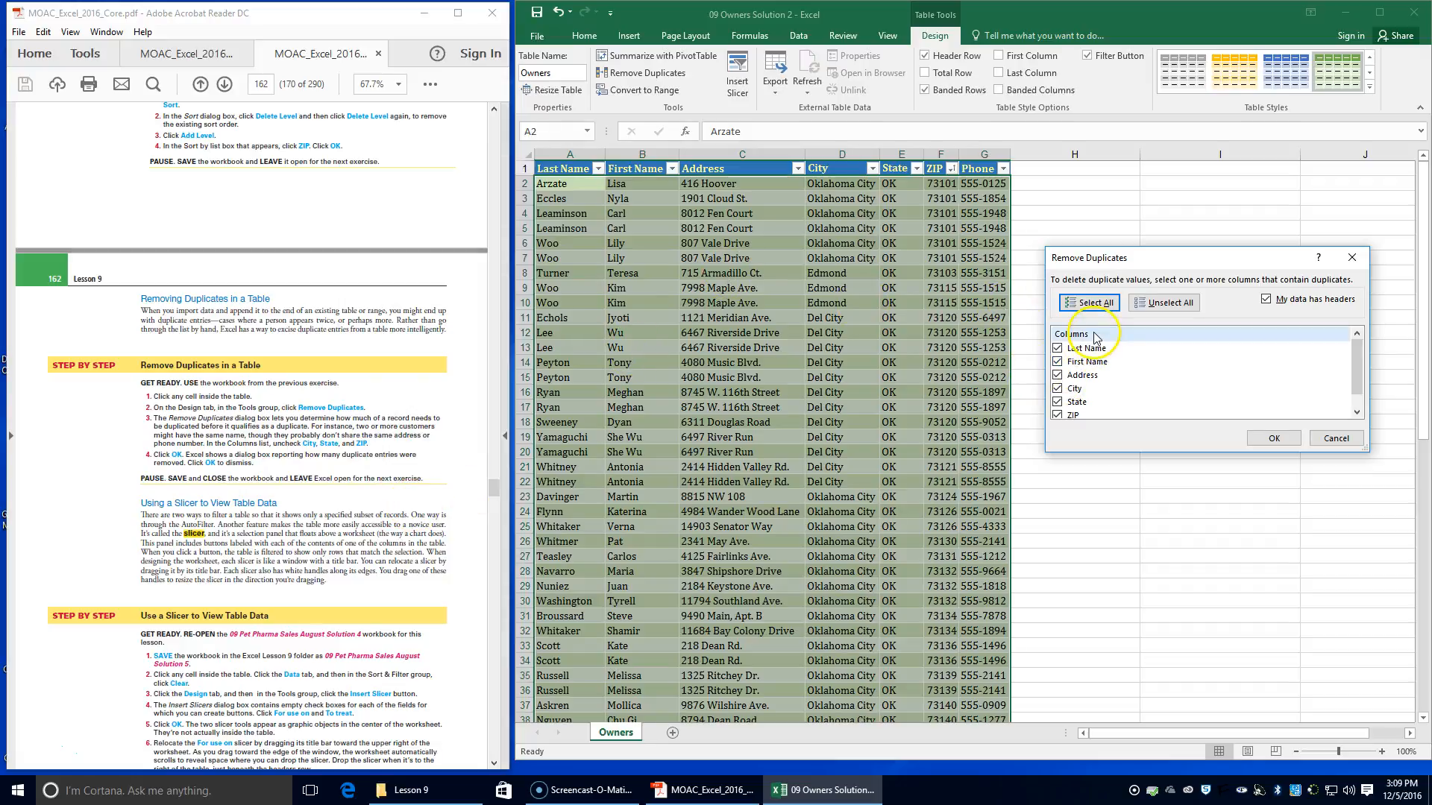
left_click(1057, 388)
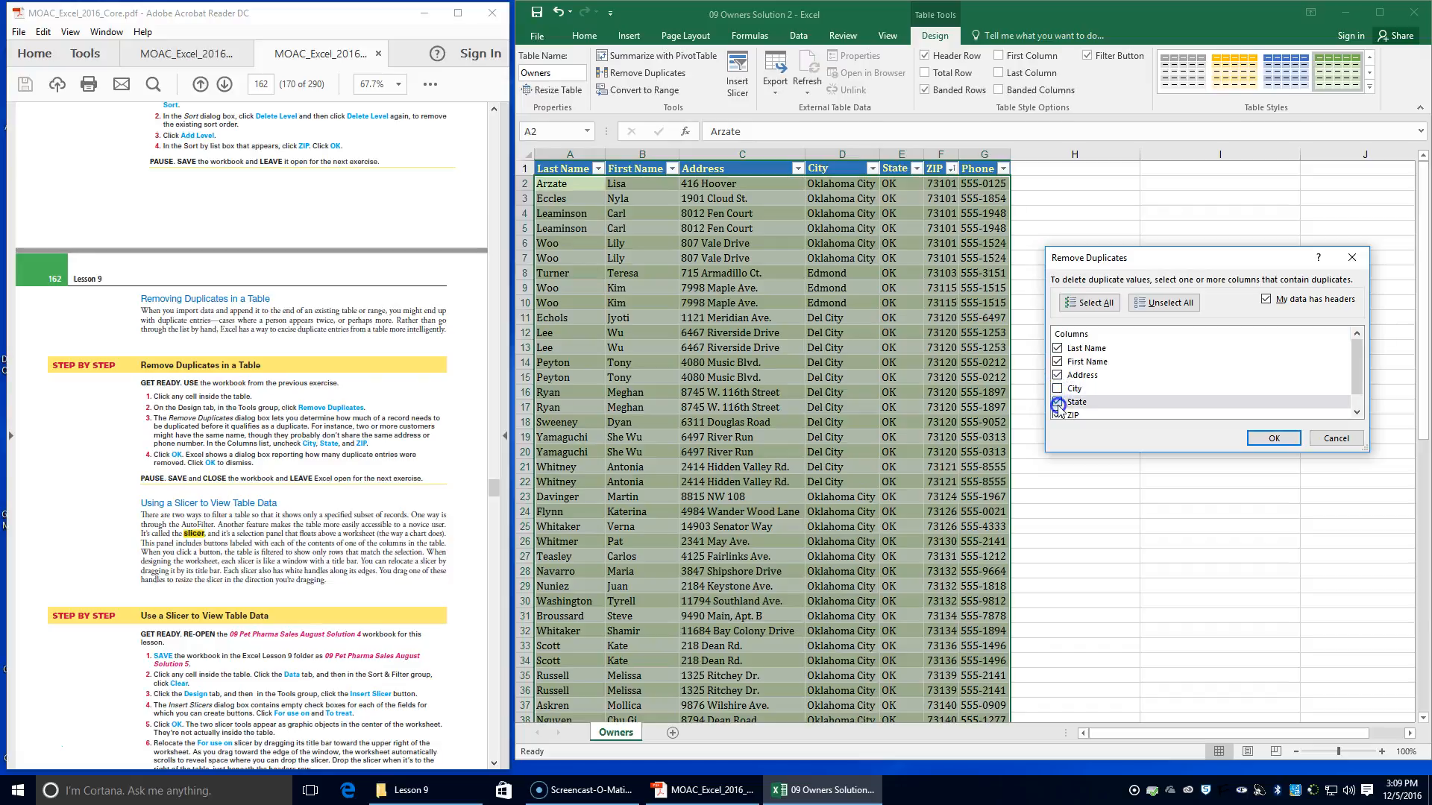
left_click(1057, 415)
scroll(1246, 369, "down", 1)
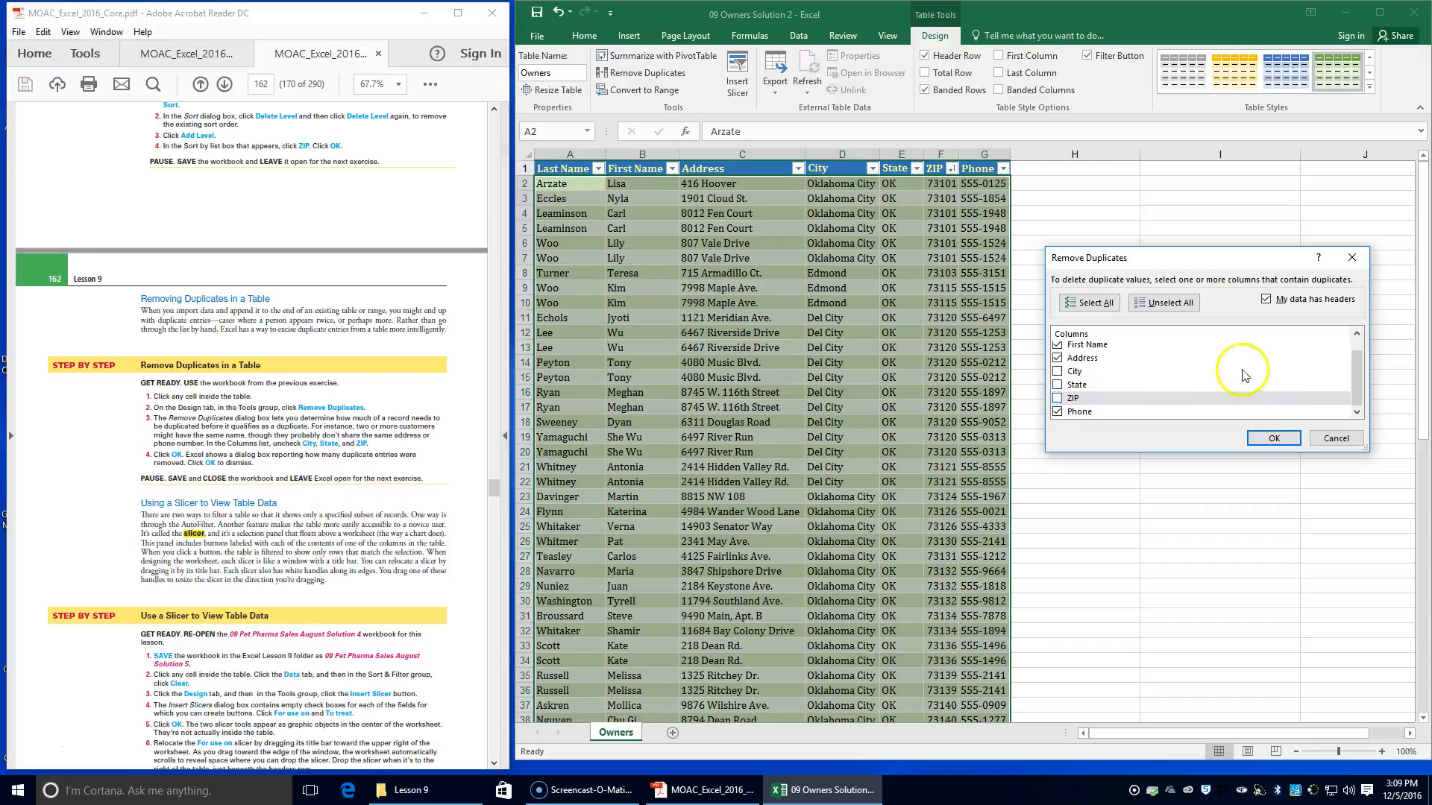
left_click(1274, 439)
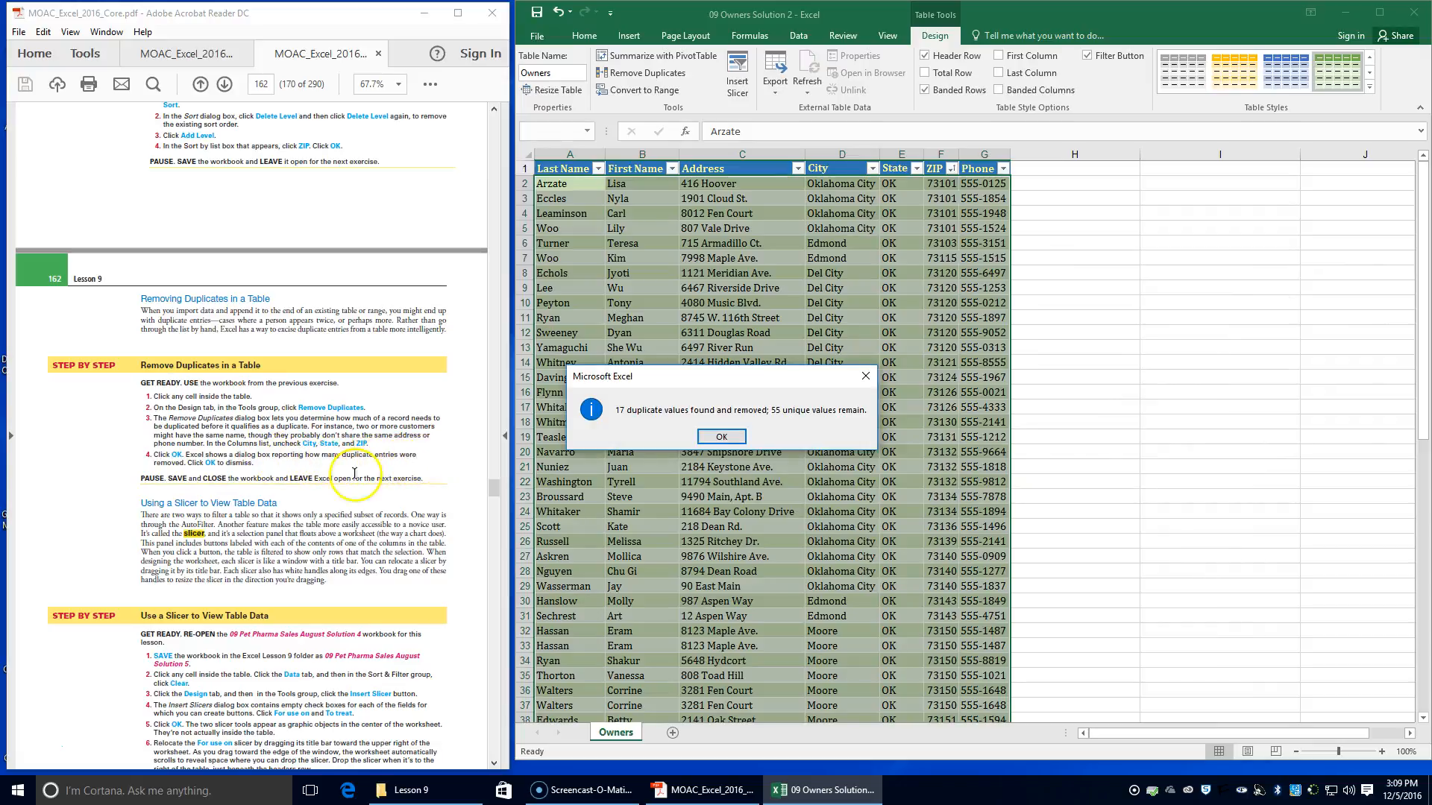
left_click(743, 438)
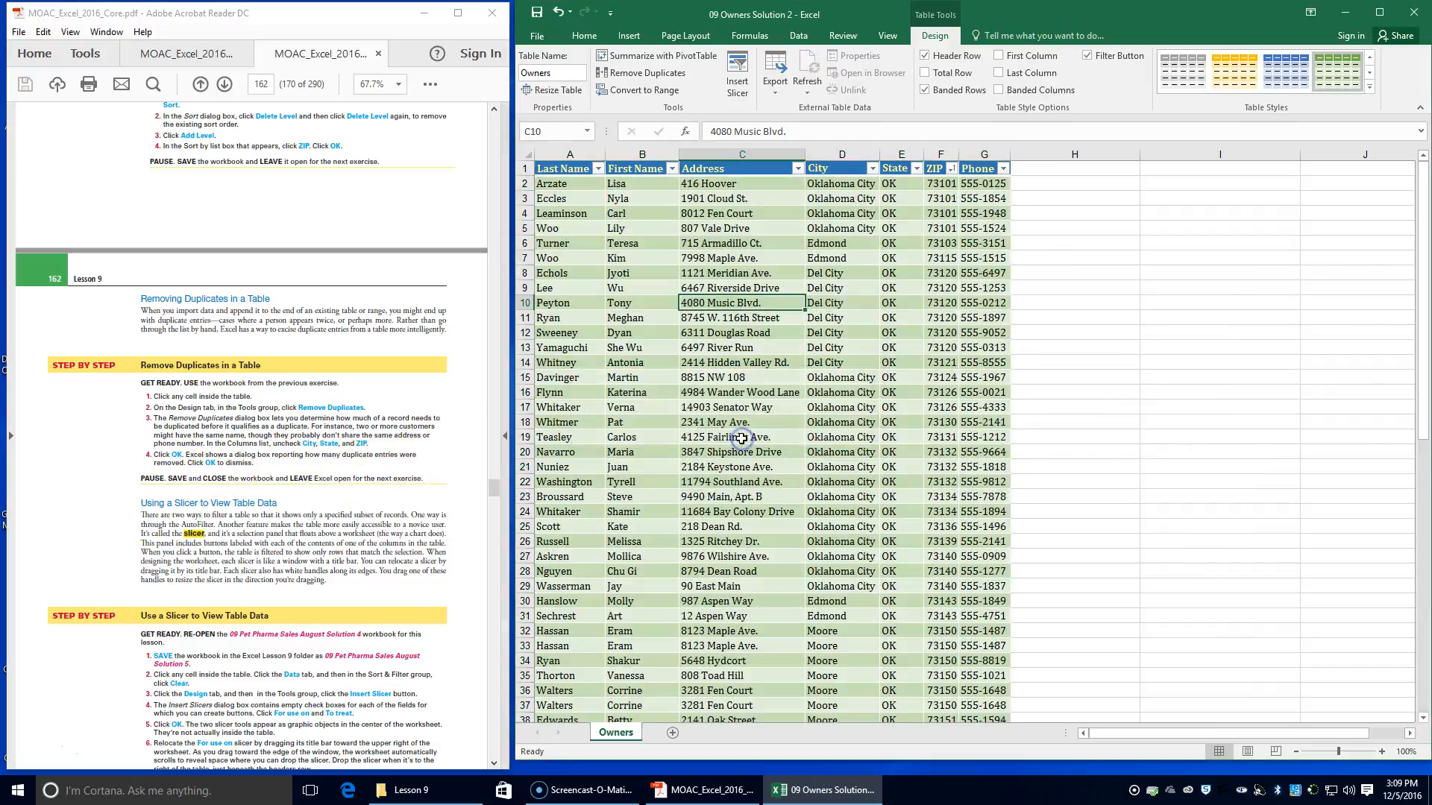
Save and close the 09 Owners Solution 2 workbook, as the Remove Duplicates exercise directs
scroll(193, 505, "down", 1)
scroll(193, 504, "down", 1)
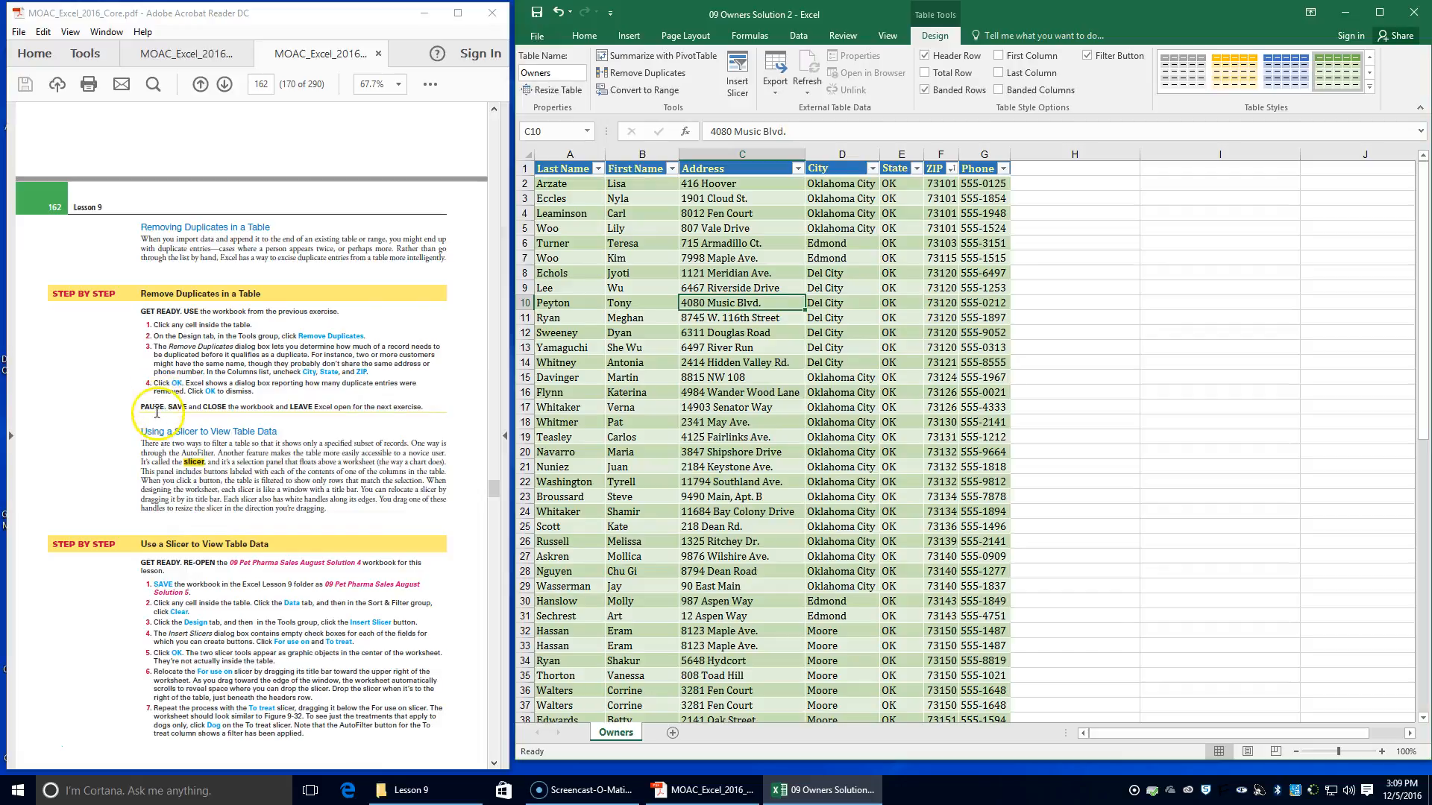
left_click(539, 15)
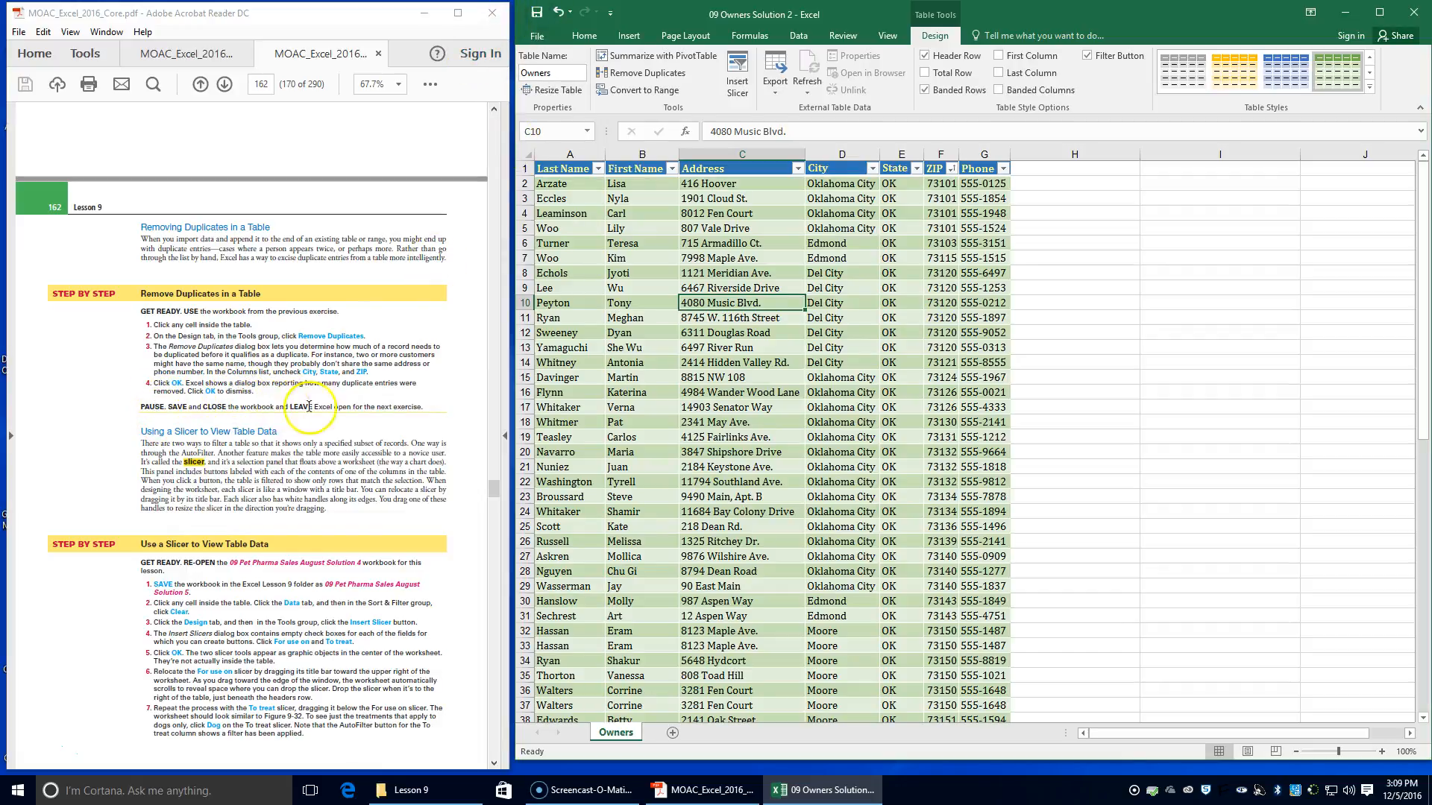
left_click(1421, 11)
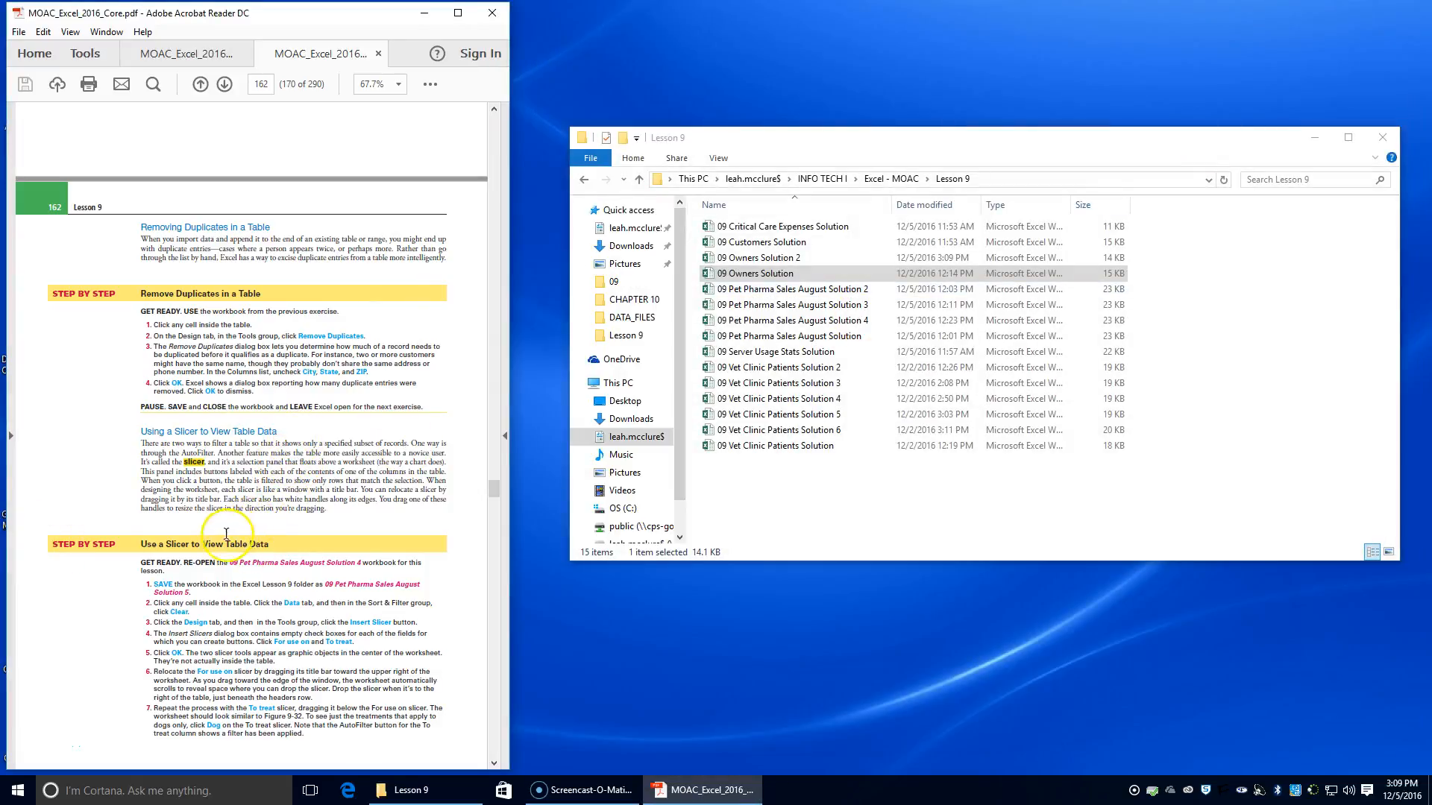
Open the 09 Pet Pharma Sales August Solution 4 workbook from the Lesson 9 folder for the slicer exercise
scroll(223, 535, "down", 1)
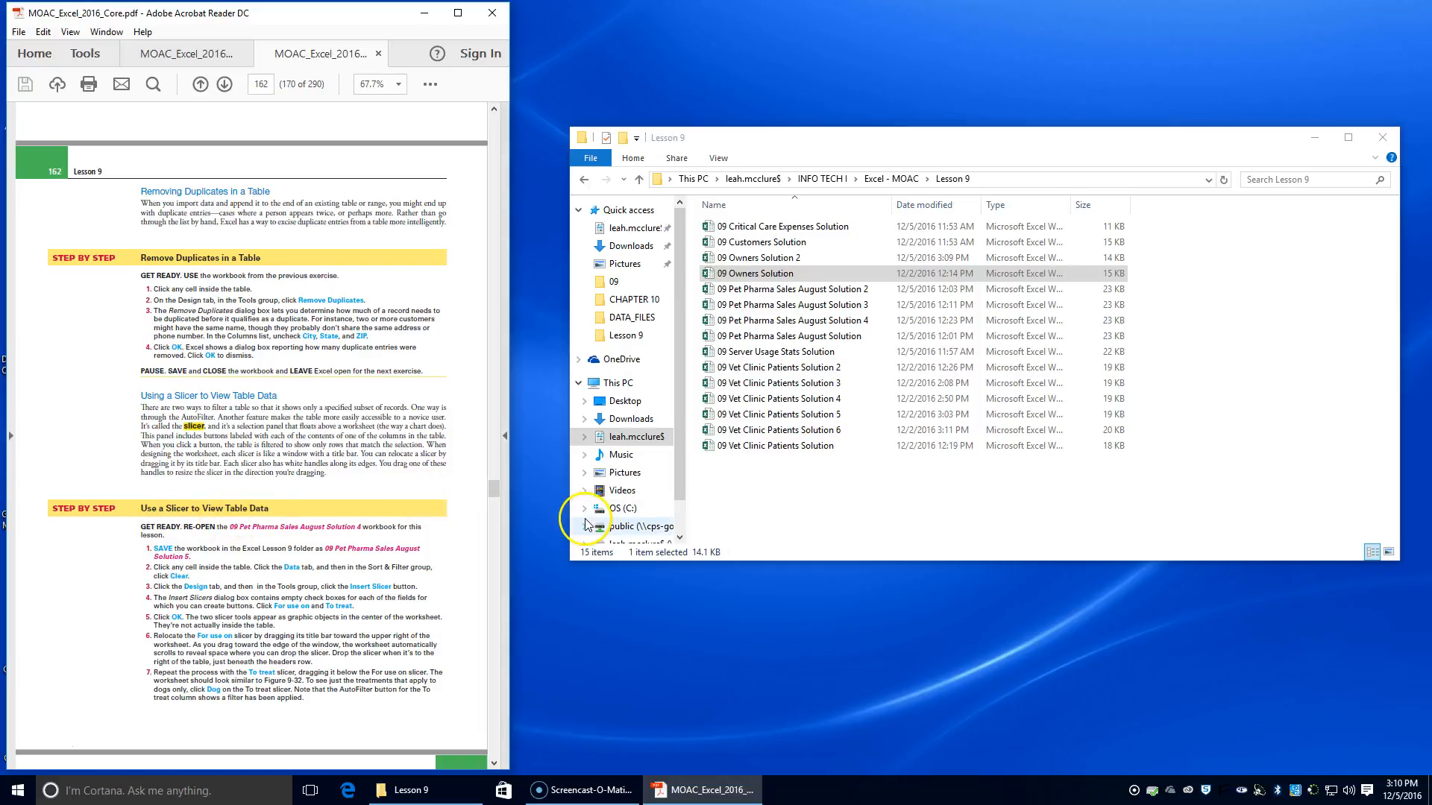
scroll(268, 571, "down", 1)
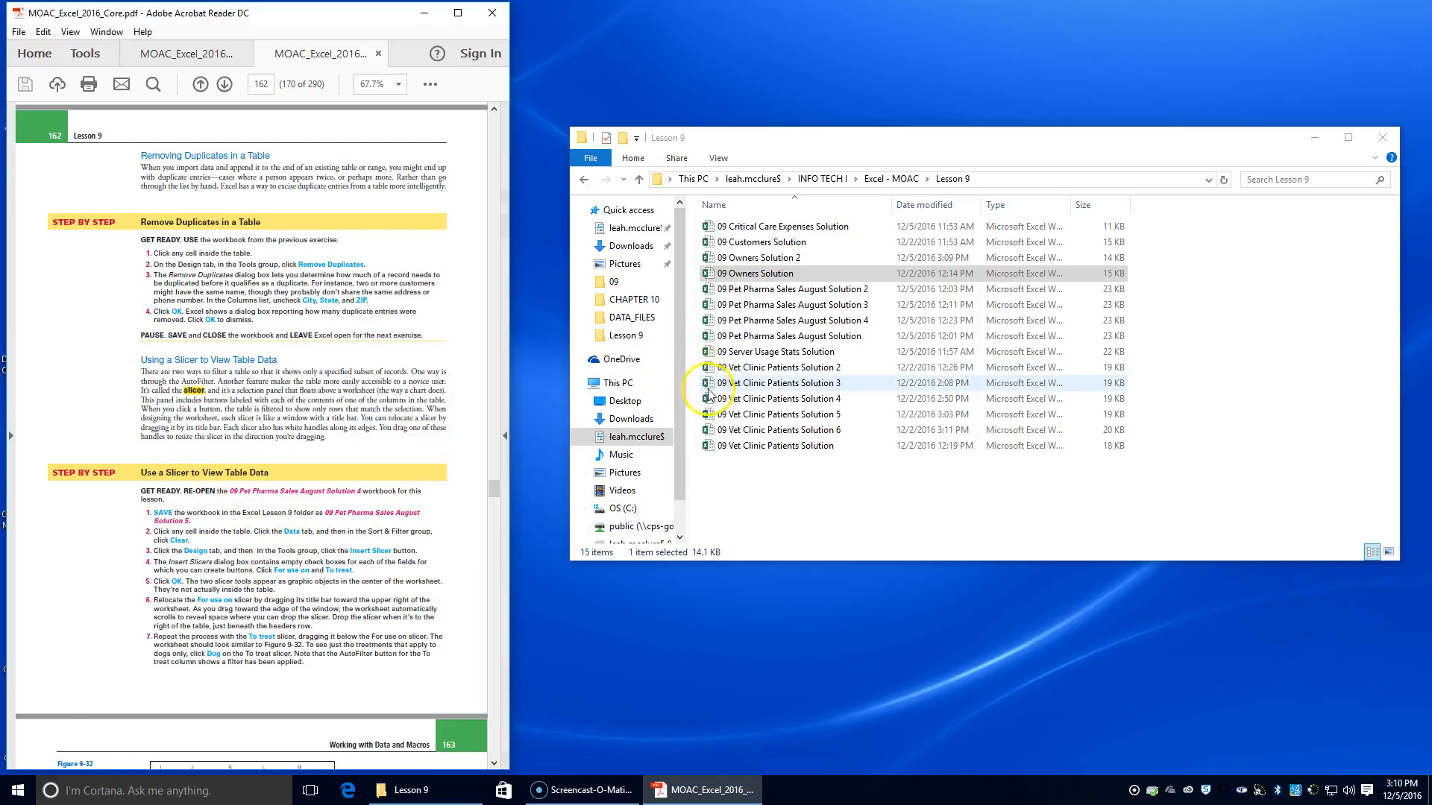
double_click(828, 321)
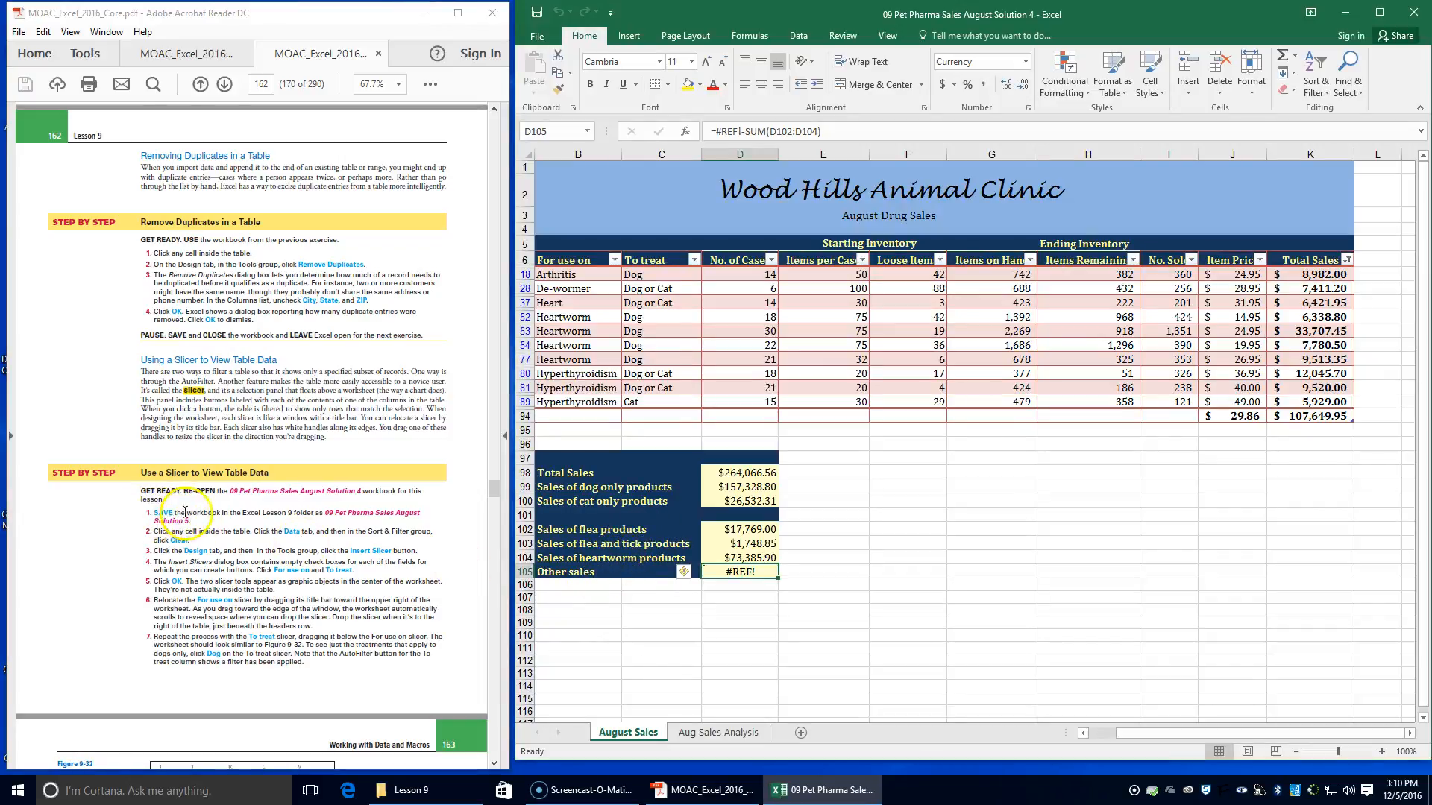
Save a copy of the workbook in the Lesson 9 folder as 09 Pet Pharma Sales August Solution 5
left_click(539, 35)
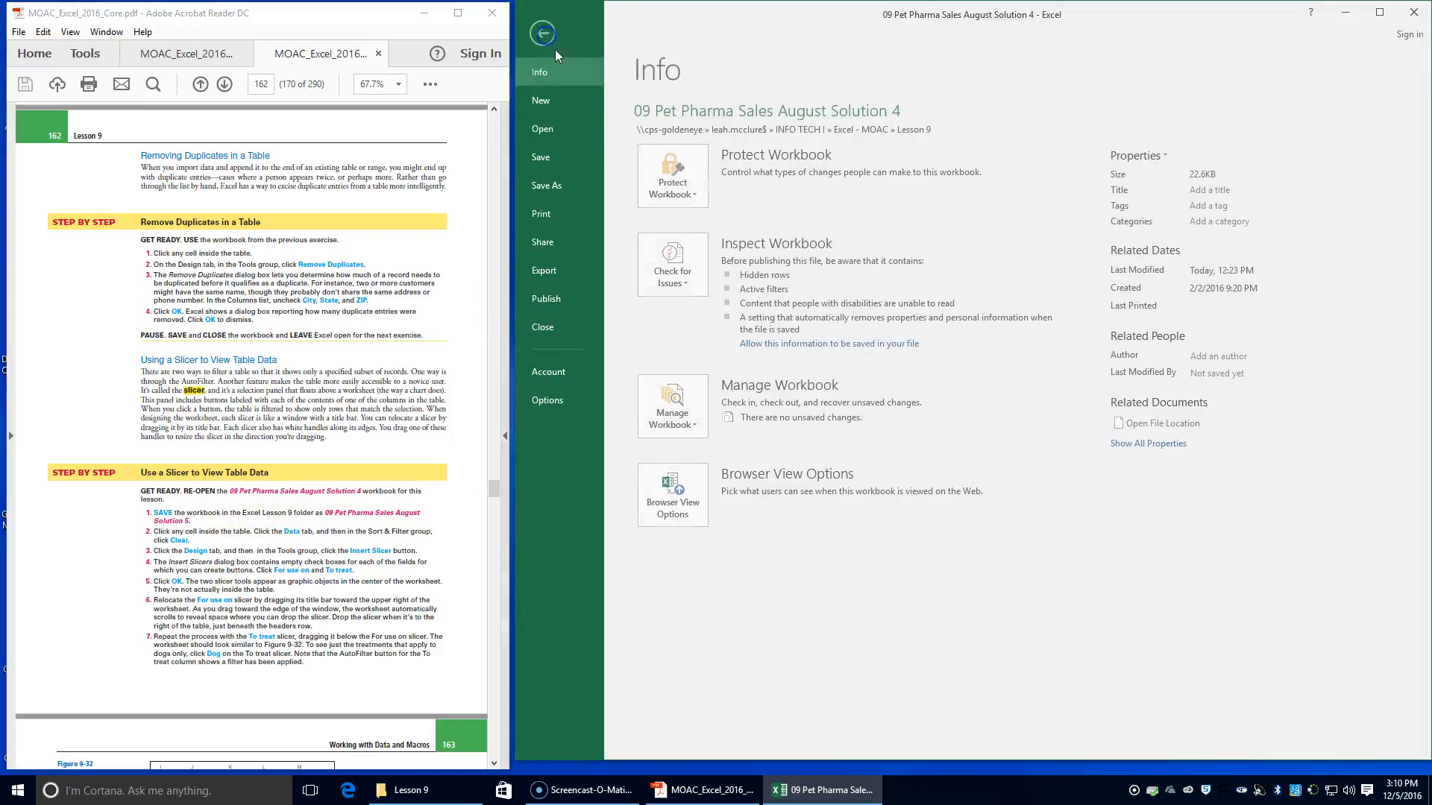
left_click(568, 182)
left_click(918, 197)
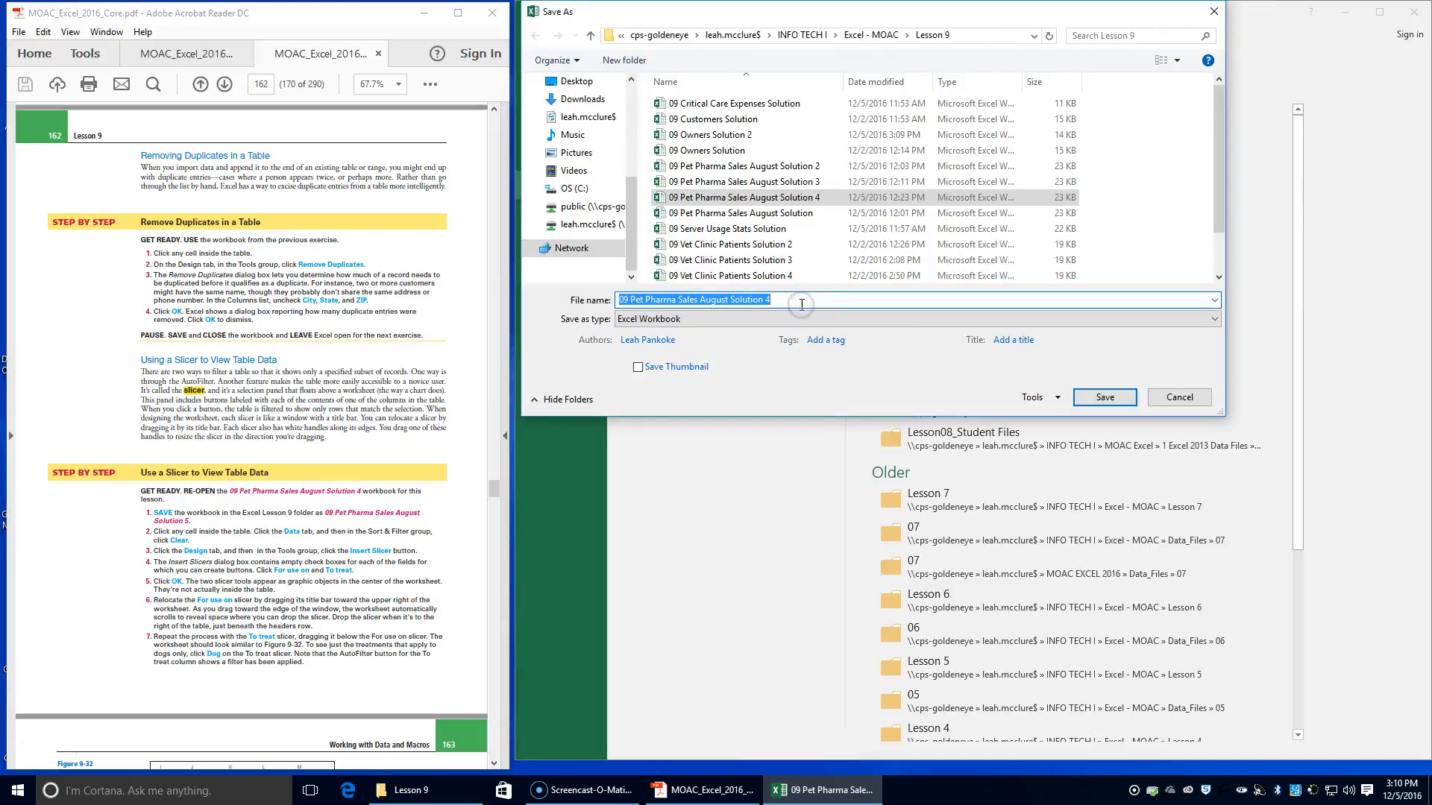
left_click(796, 306)
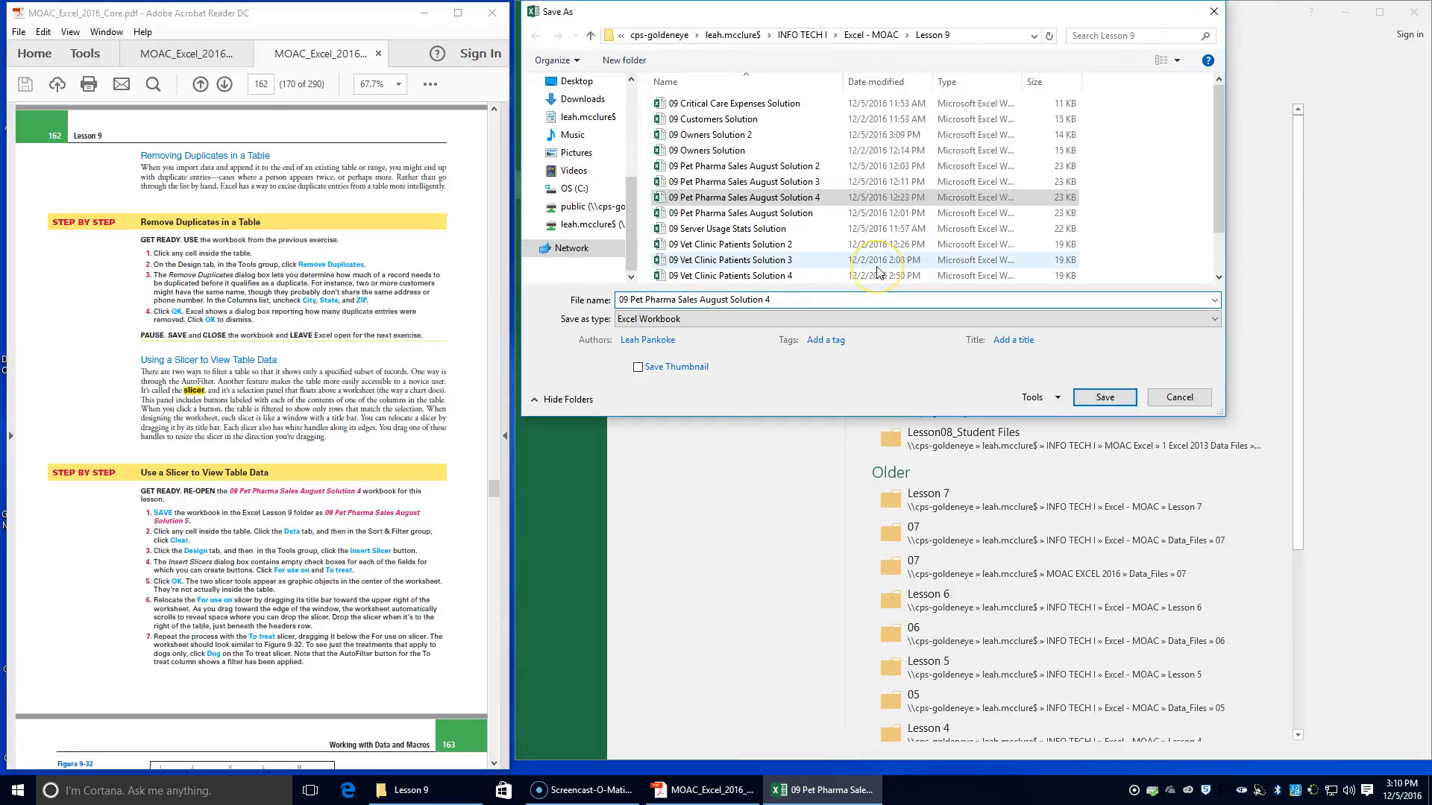
key("BackSpace")
type("5")
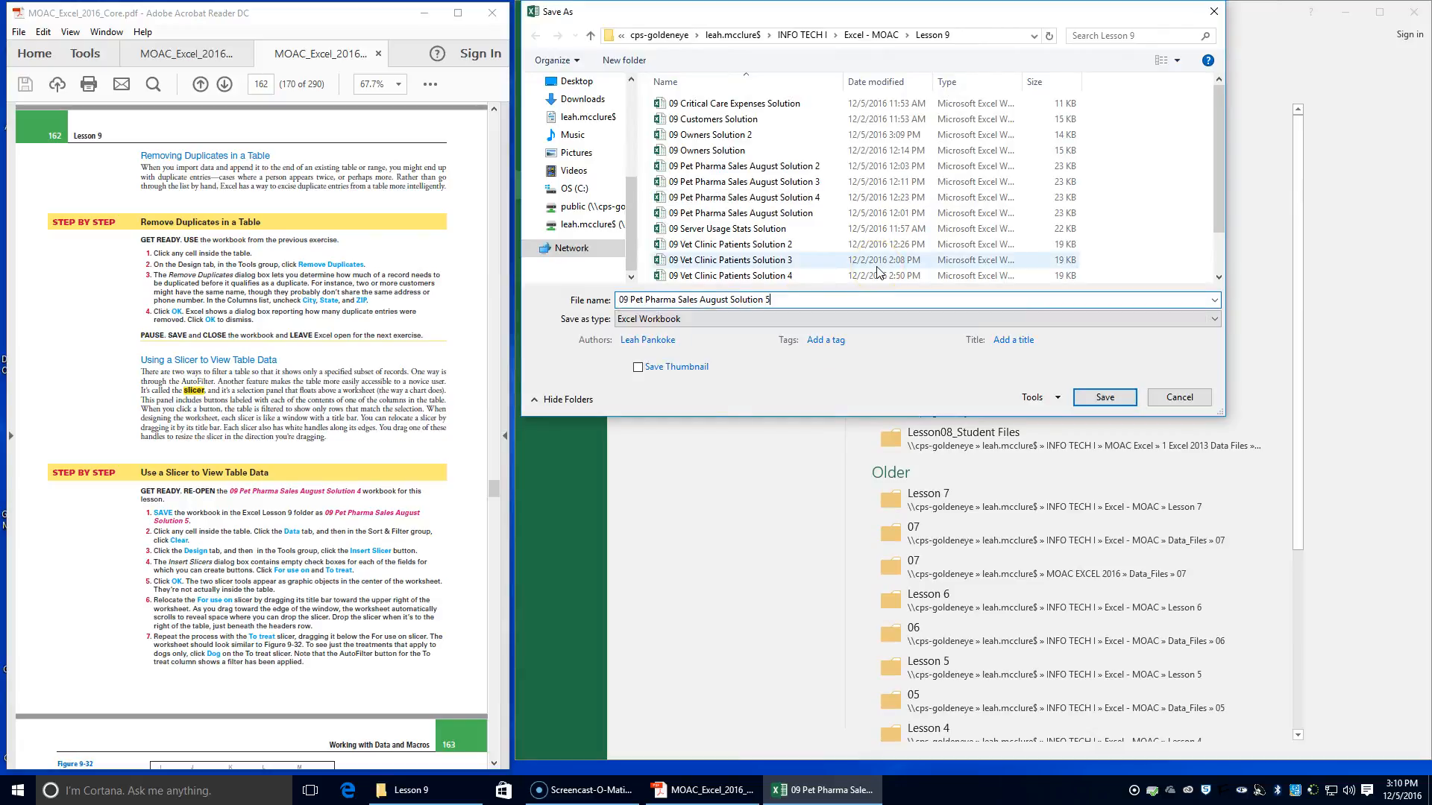
key("Return")
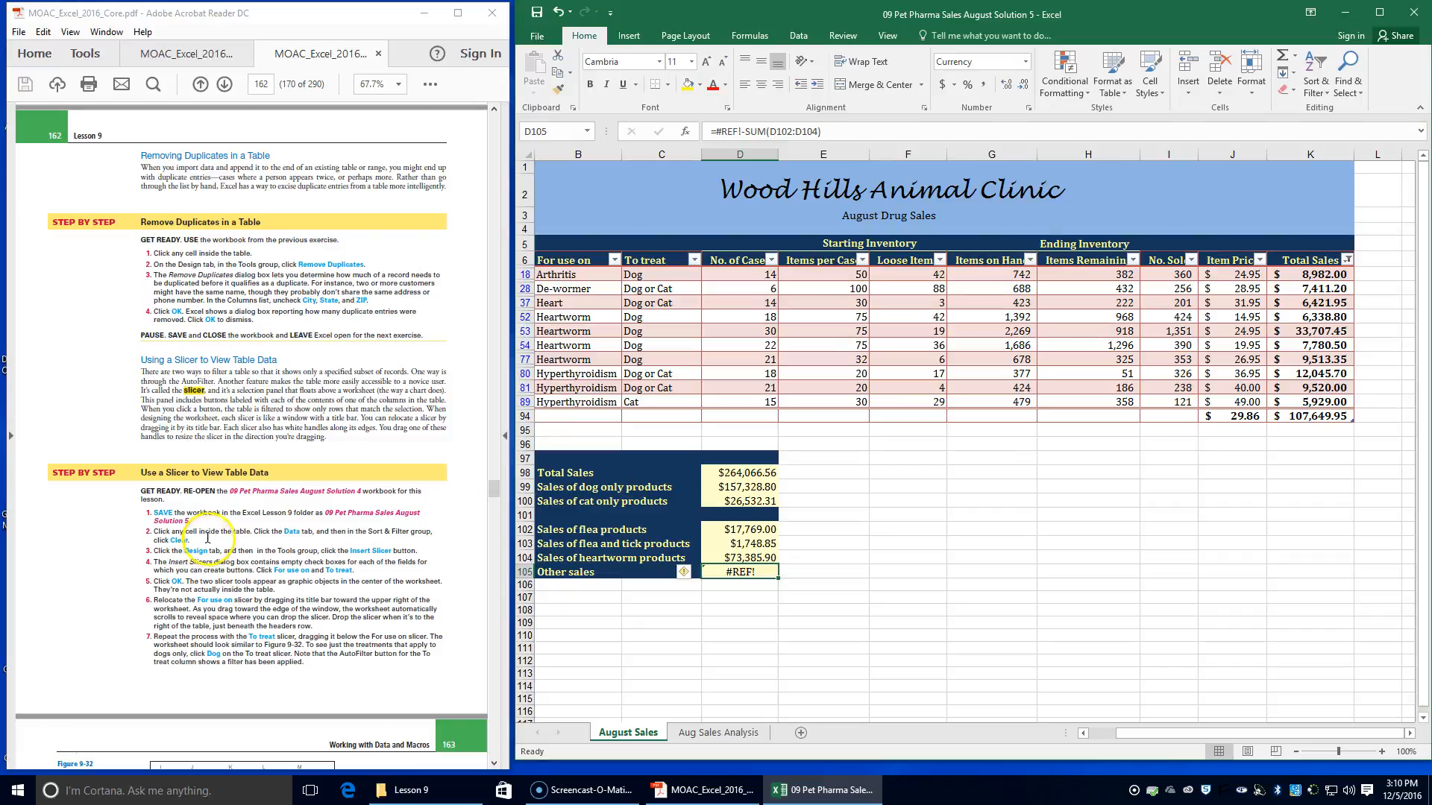
Clear the active filter from the drug sales table on the August Sales sheet
left_click(736, 318)
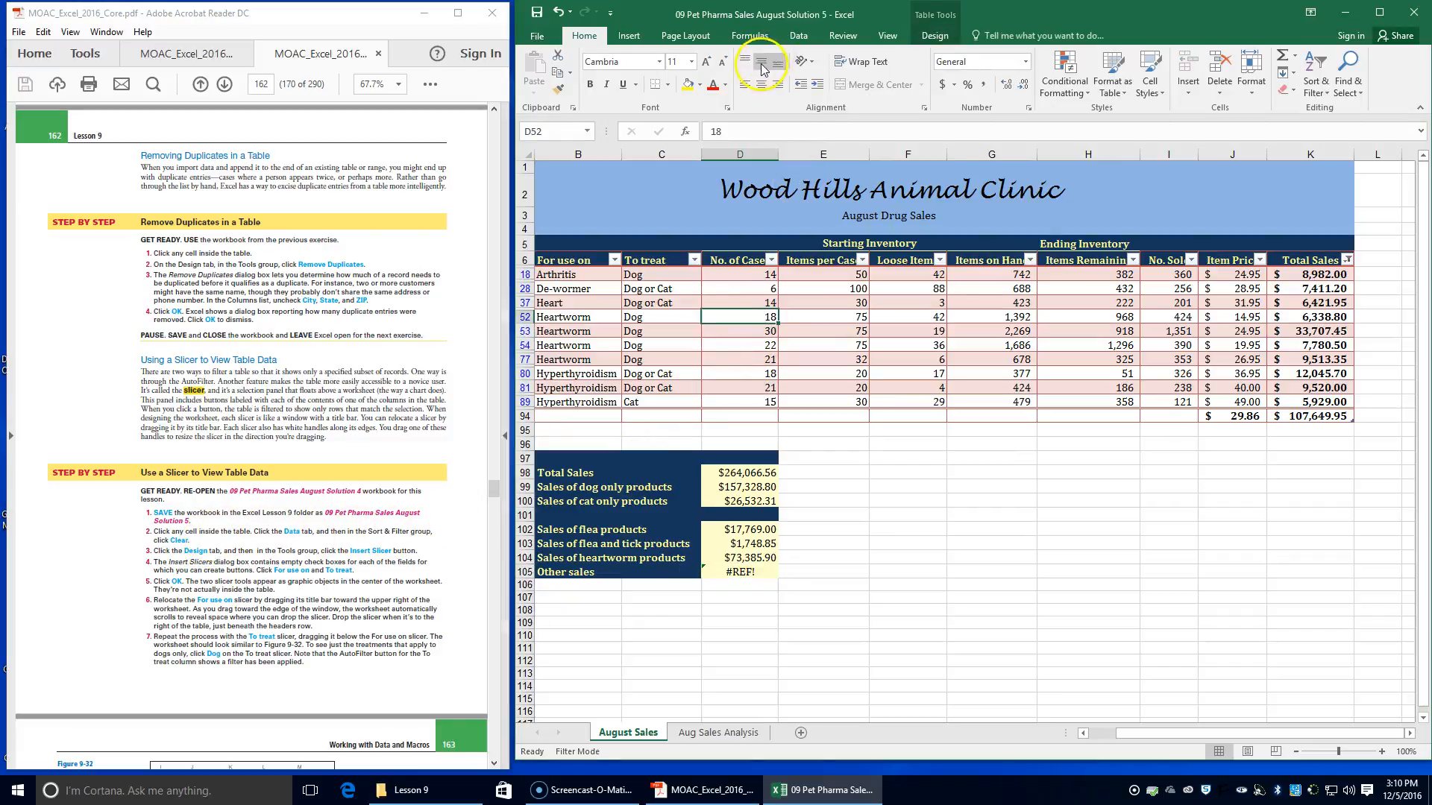
left_click(800, 36)
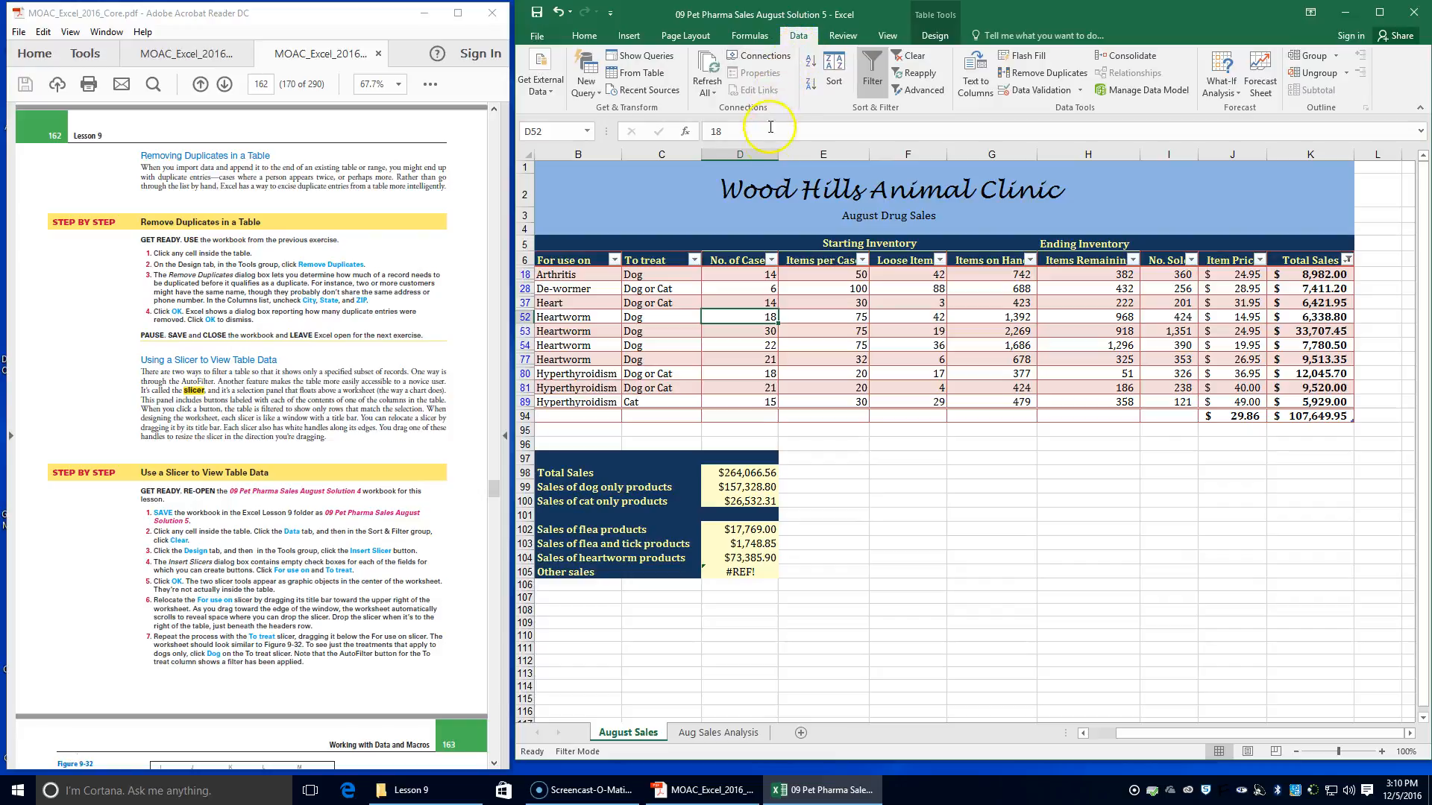
left_click(918, 59)
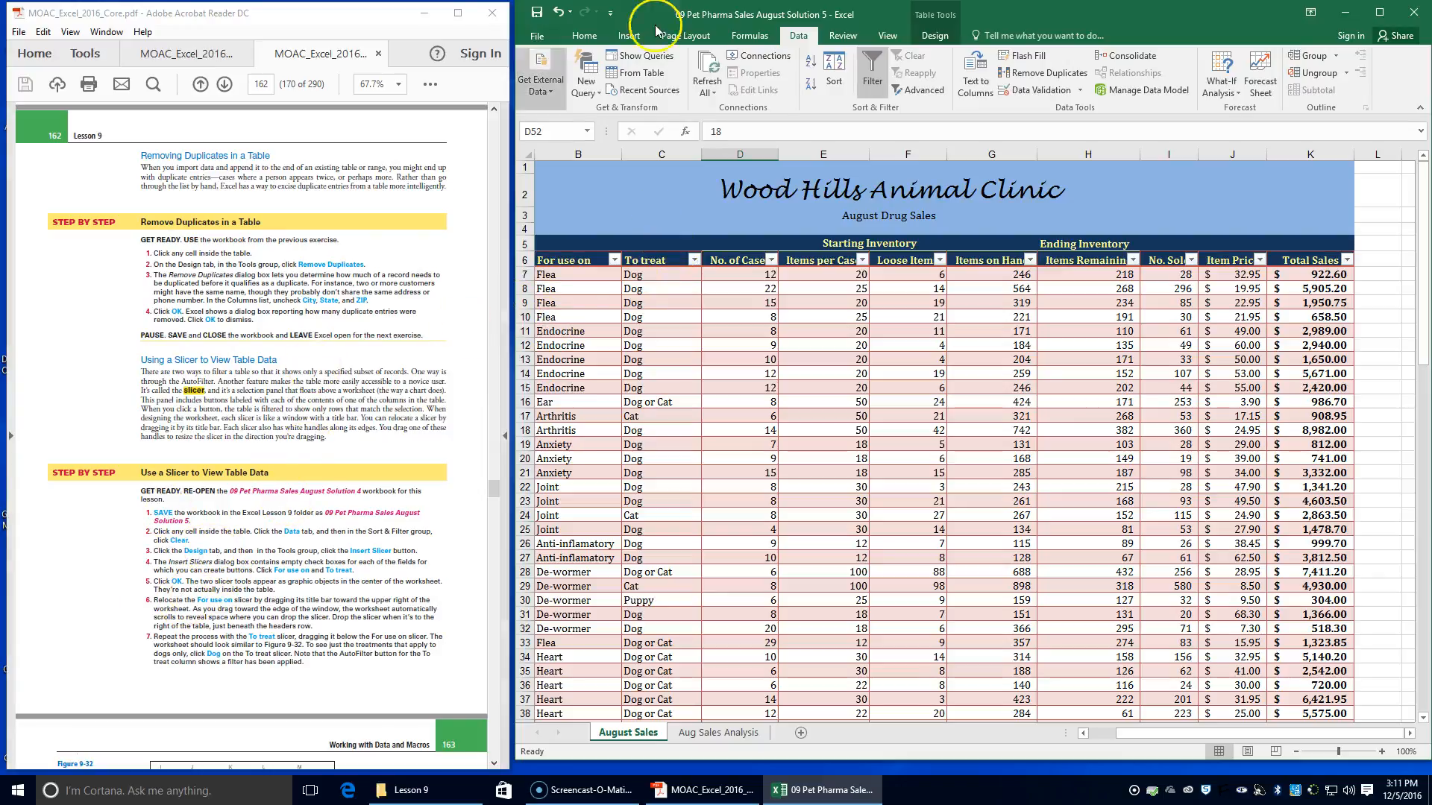
Insert slicers for the For use on and To treat fields of the drug sales table
left_click(935, 36)
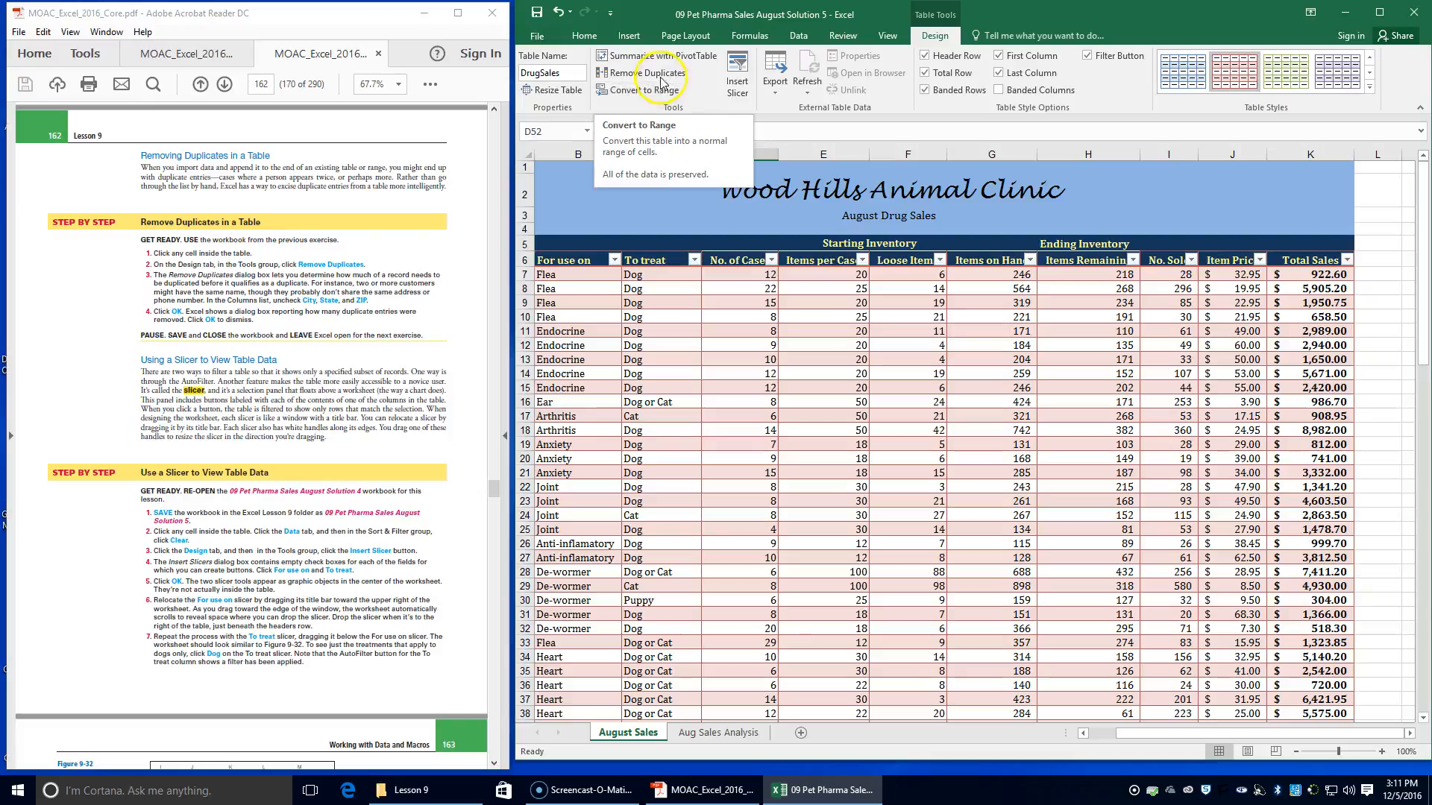
left_click(750, 88)
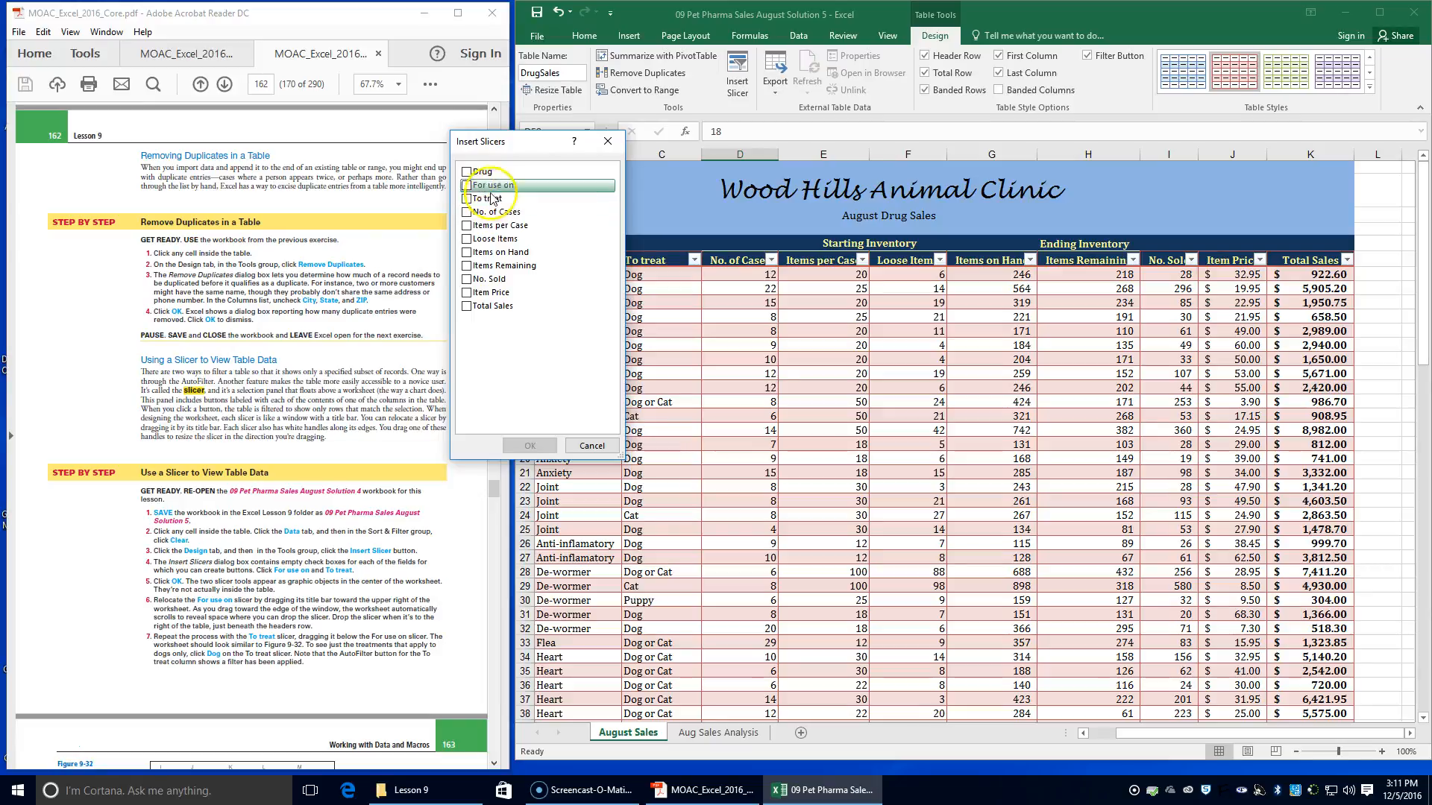
left_click(468, 185)
left_click(468, 198)
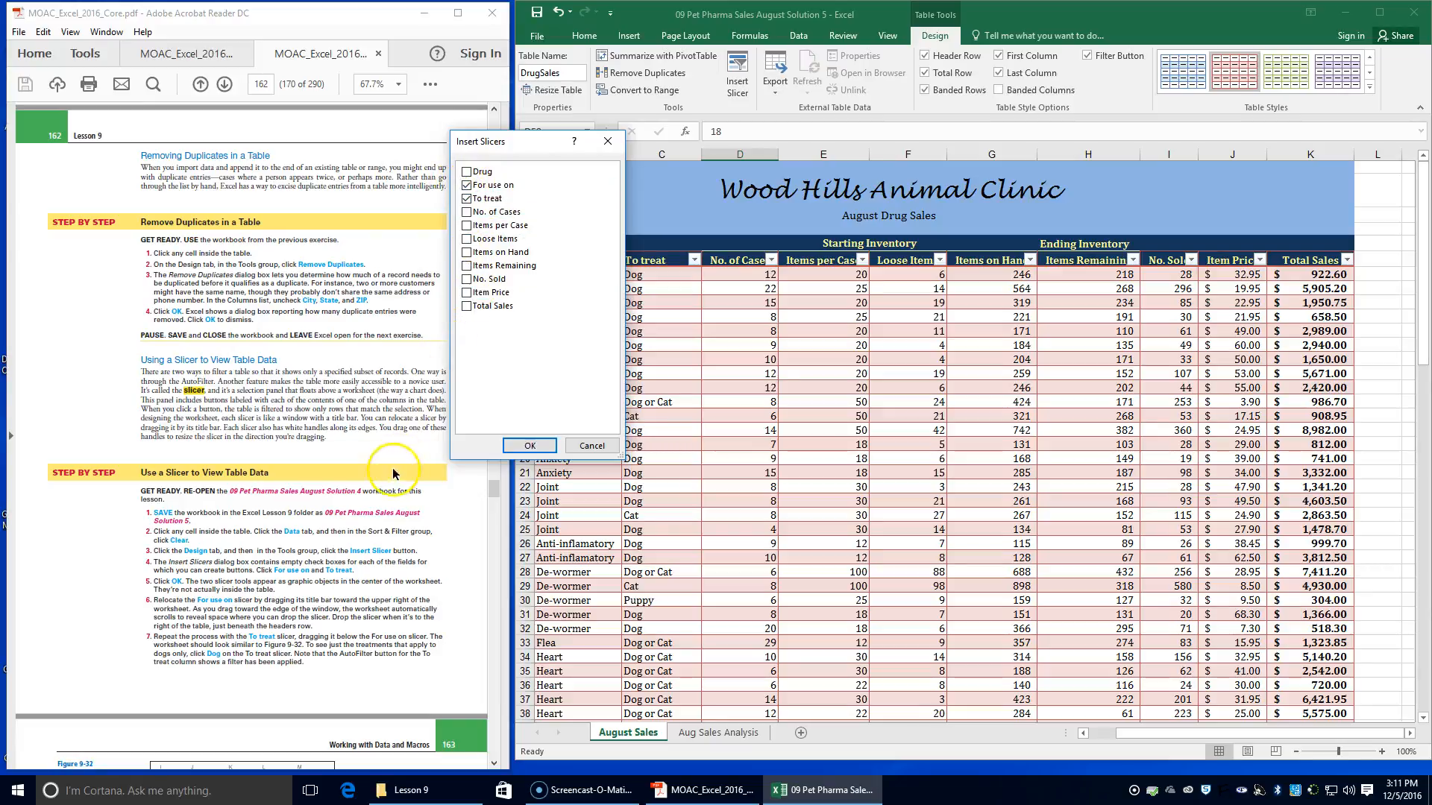
left_click(531, 446)
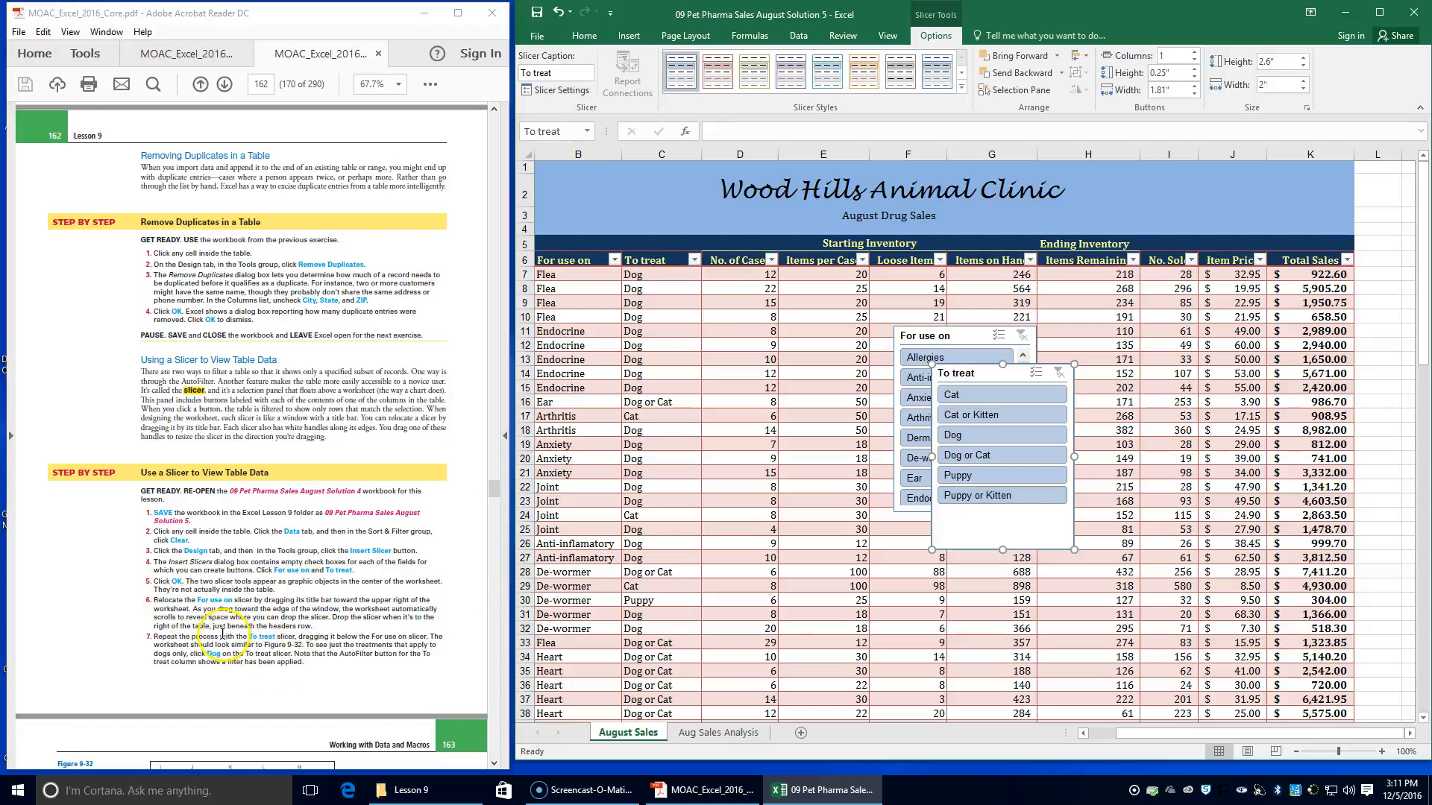
Move the For use on slicer to the right of the table, just beneath the header row beside Total Sales
scroll(223, 635, "down", 1)
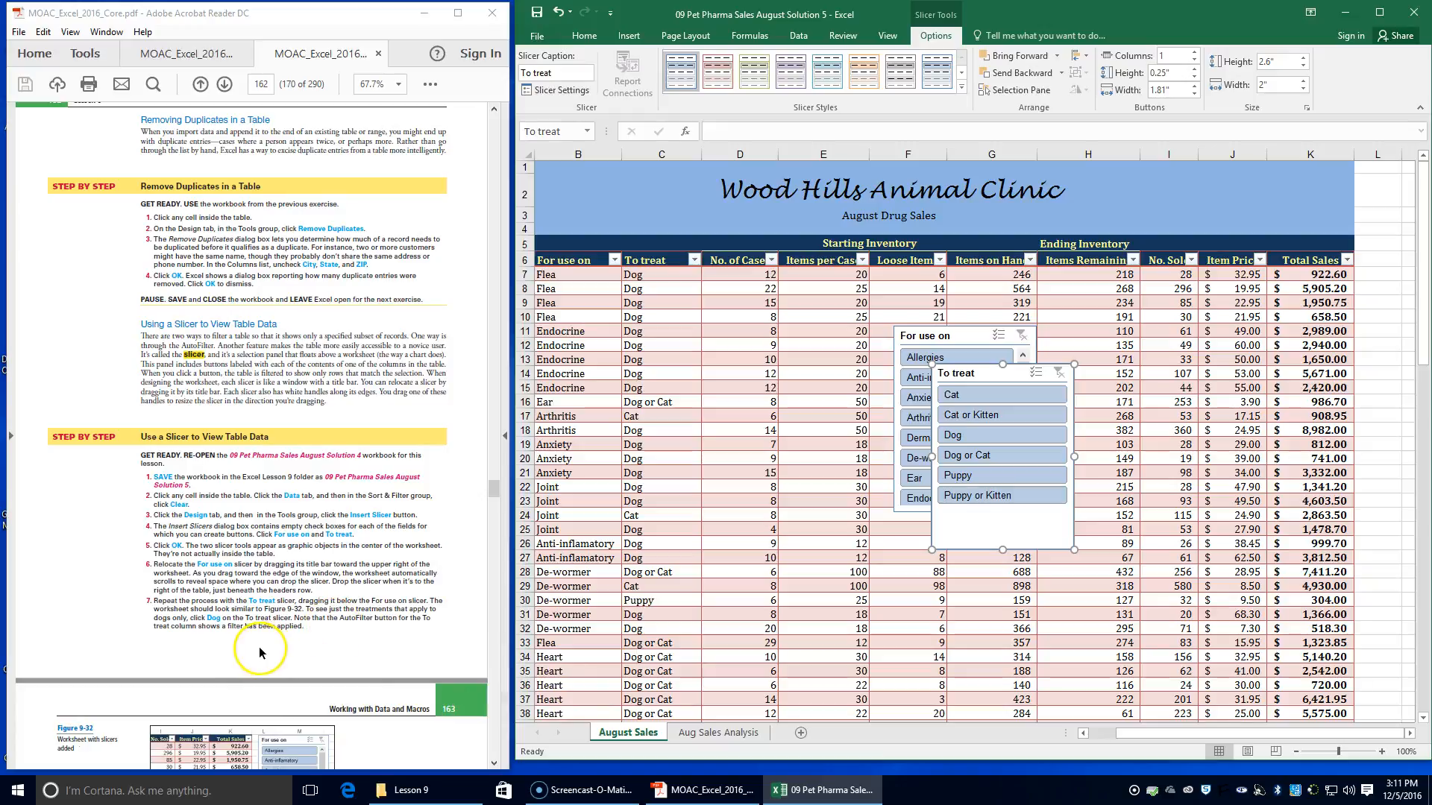
left_click_drag(977, 333, 1107, 209)
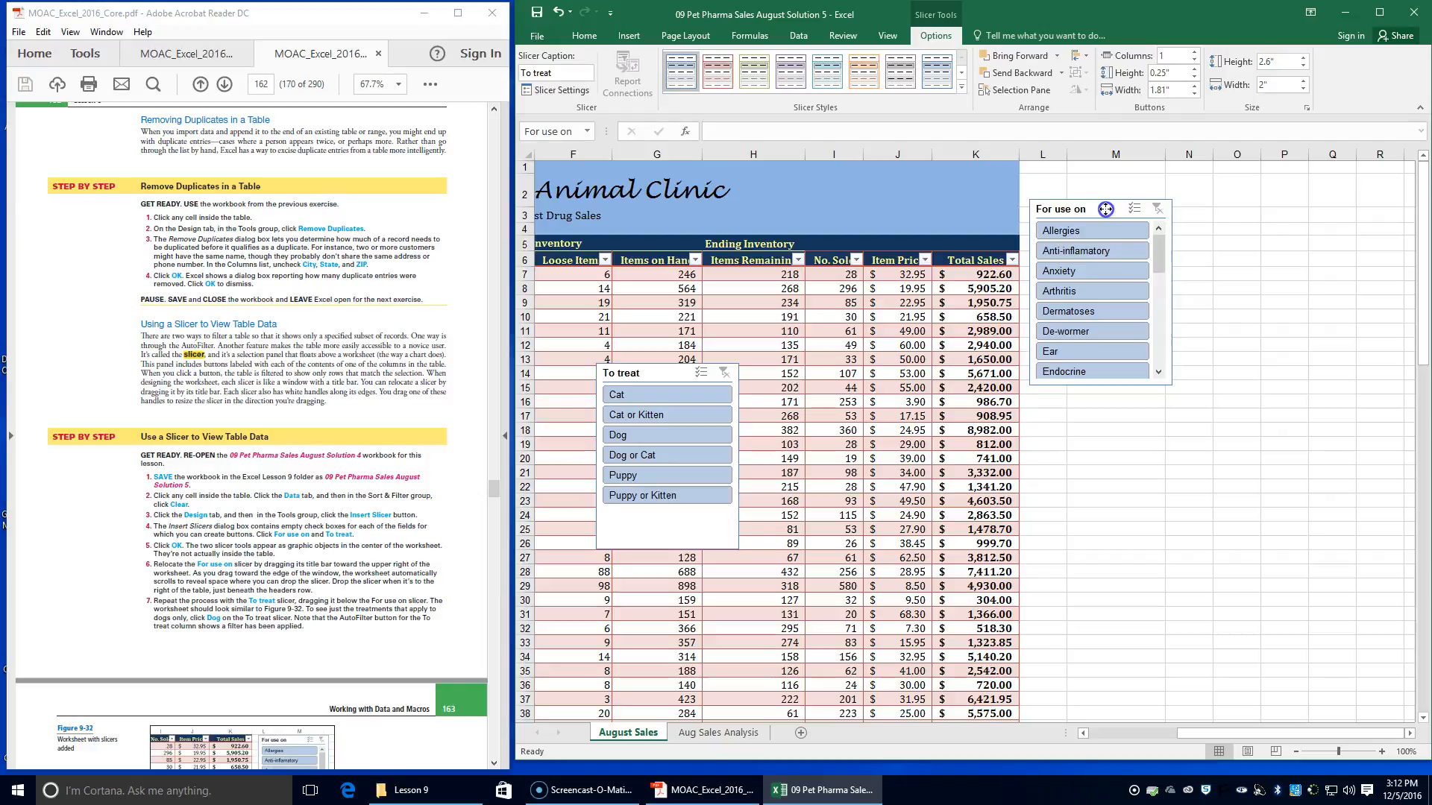
left_click_drag(1106, 209, 1102, 279)
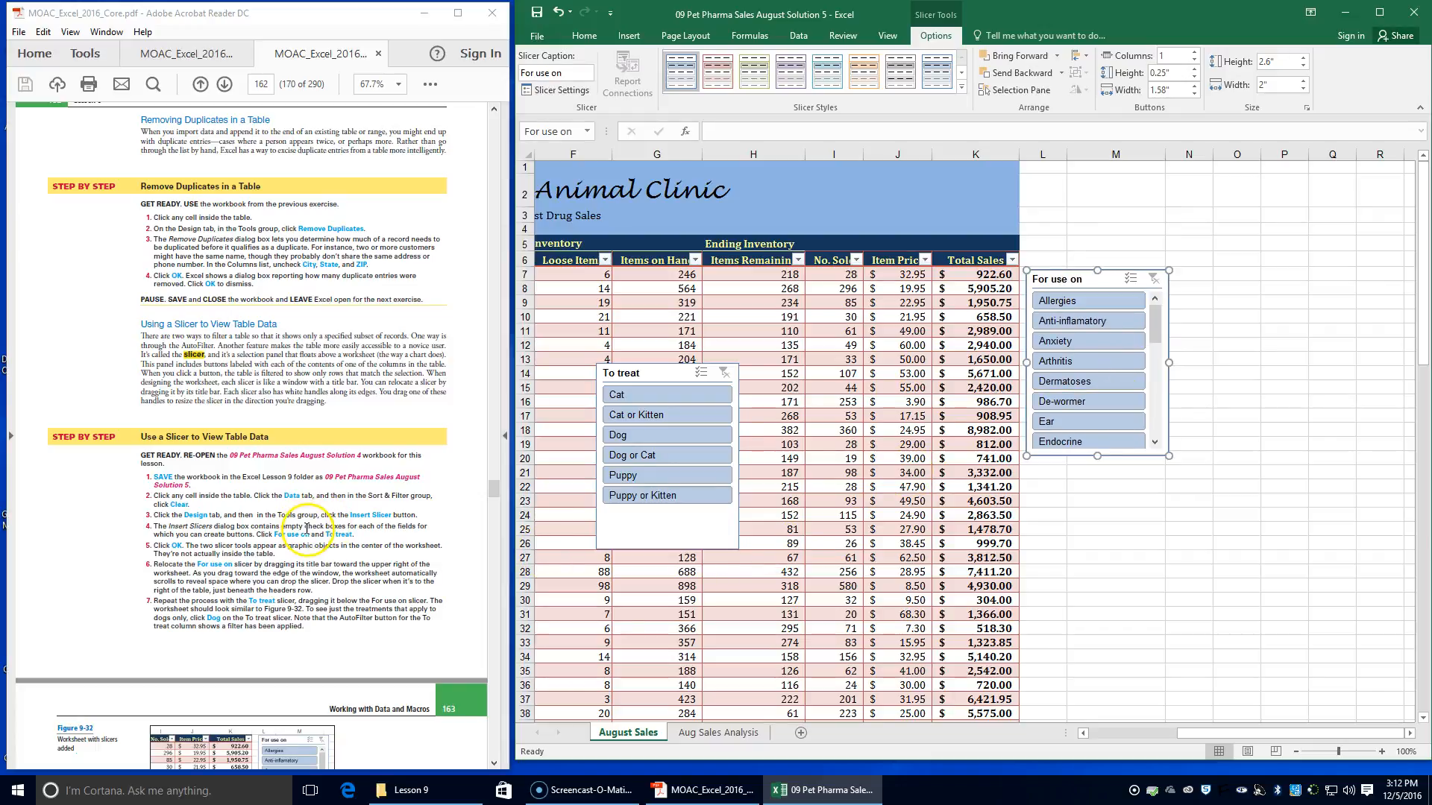
Move the To treat slicer directly beneath the For use on slicer beside the table
scroll(304, 520, "down", 2)
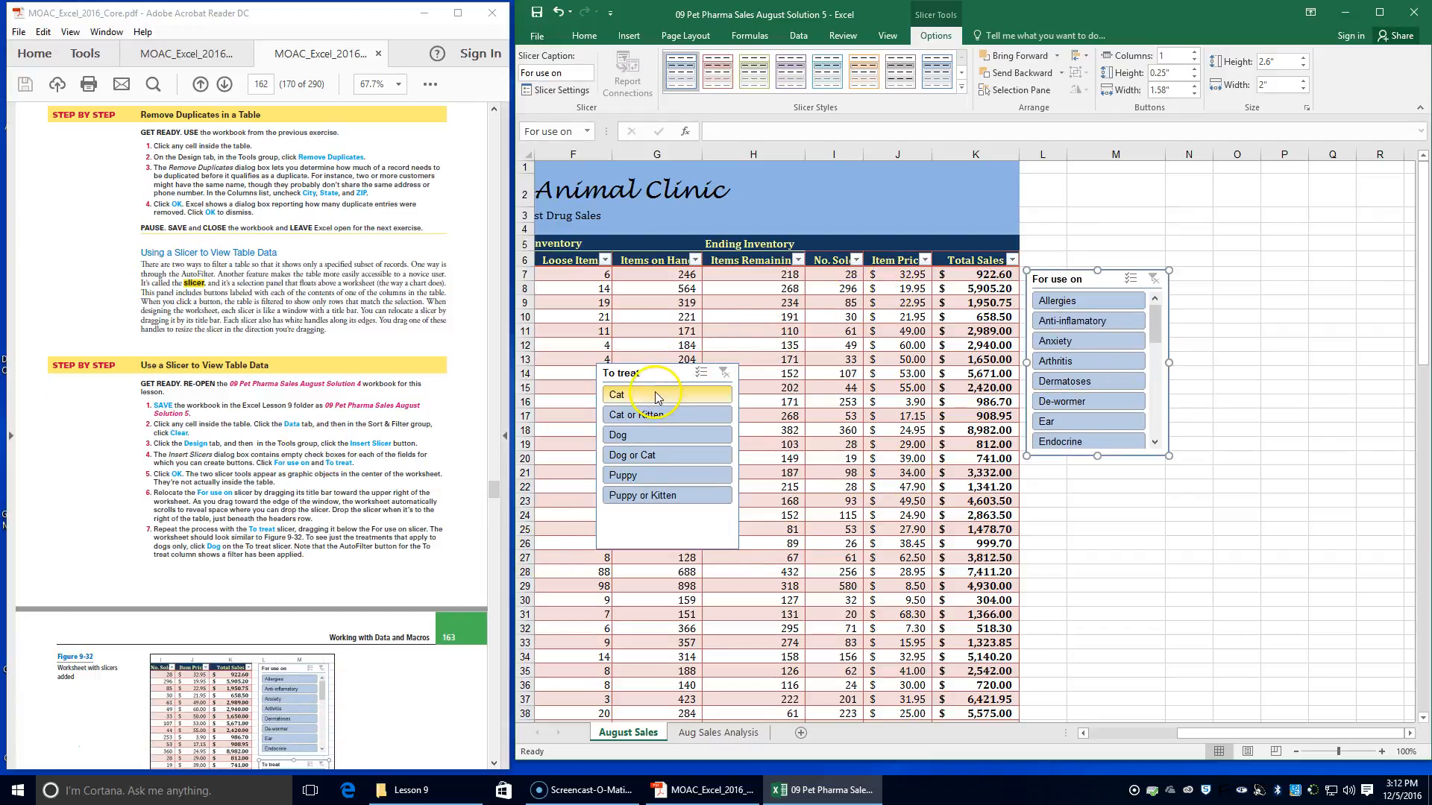
left_click_drag(703, 379, 1088, 473)
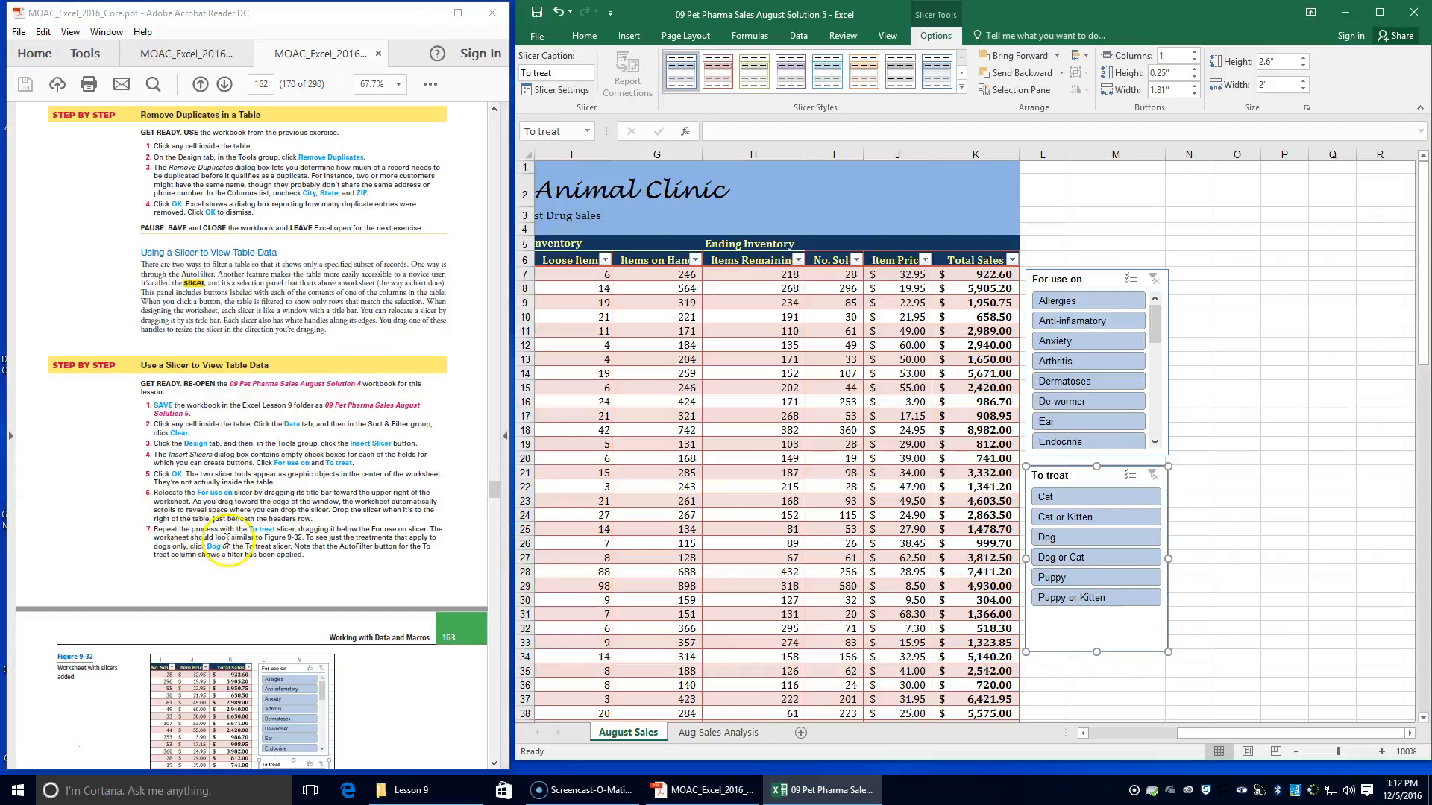
Filter the drug sales table with the slicers to show only Dog treatments for Endocrine use
scroll(254, 600, "down", 3)
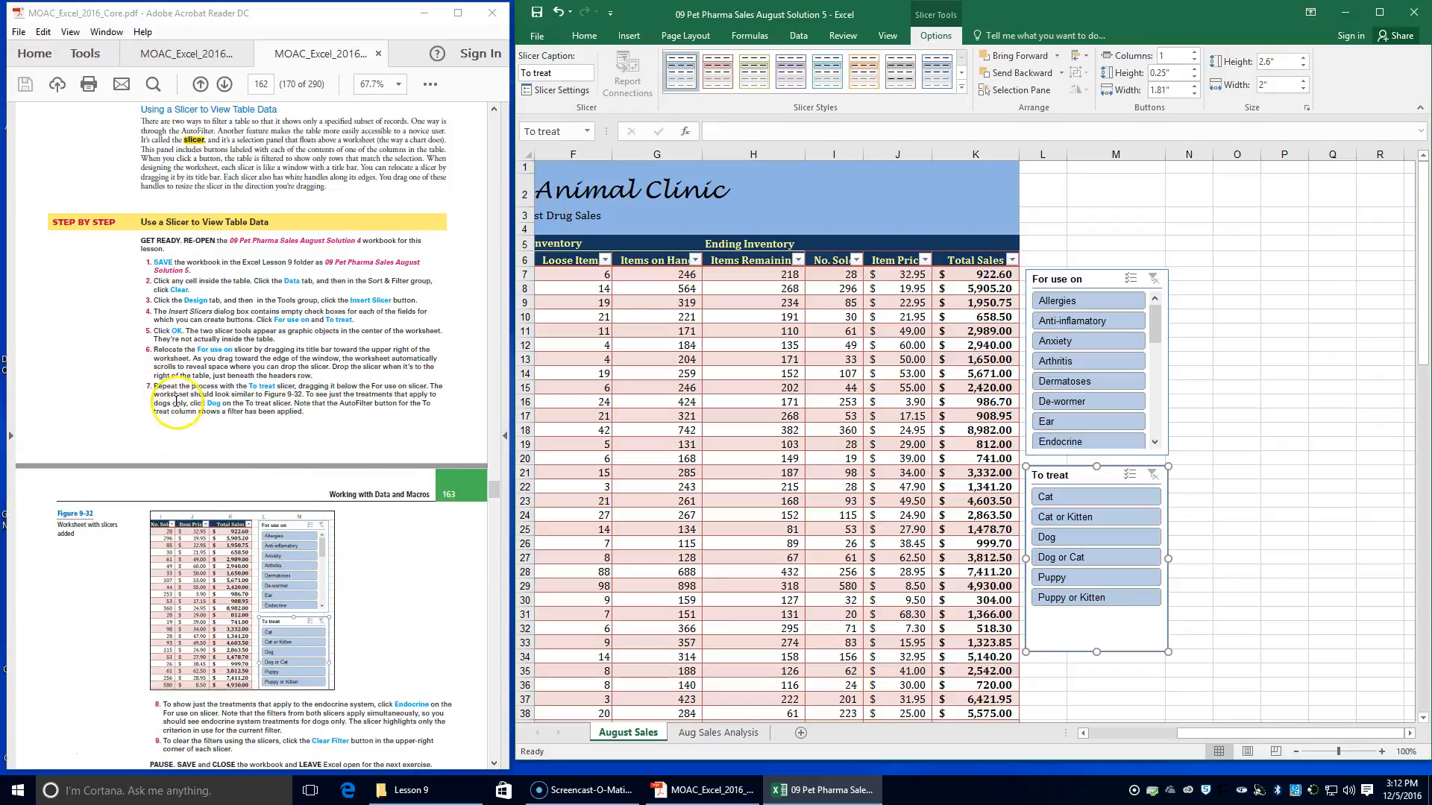
left_click(1062, 537)
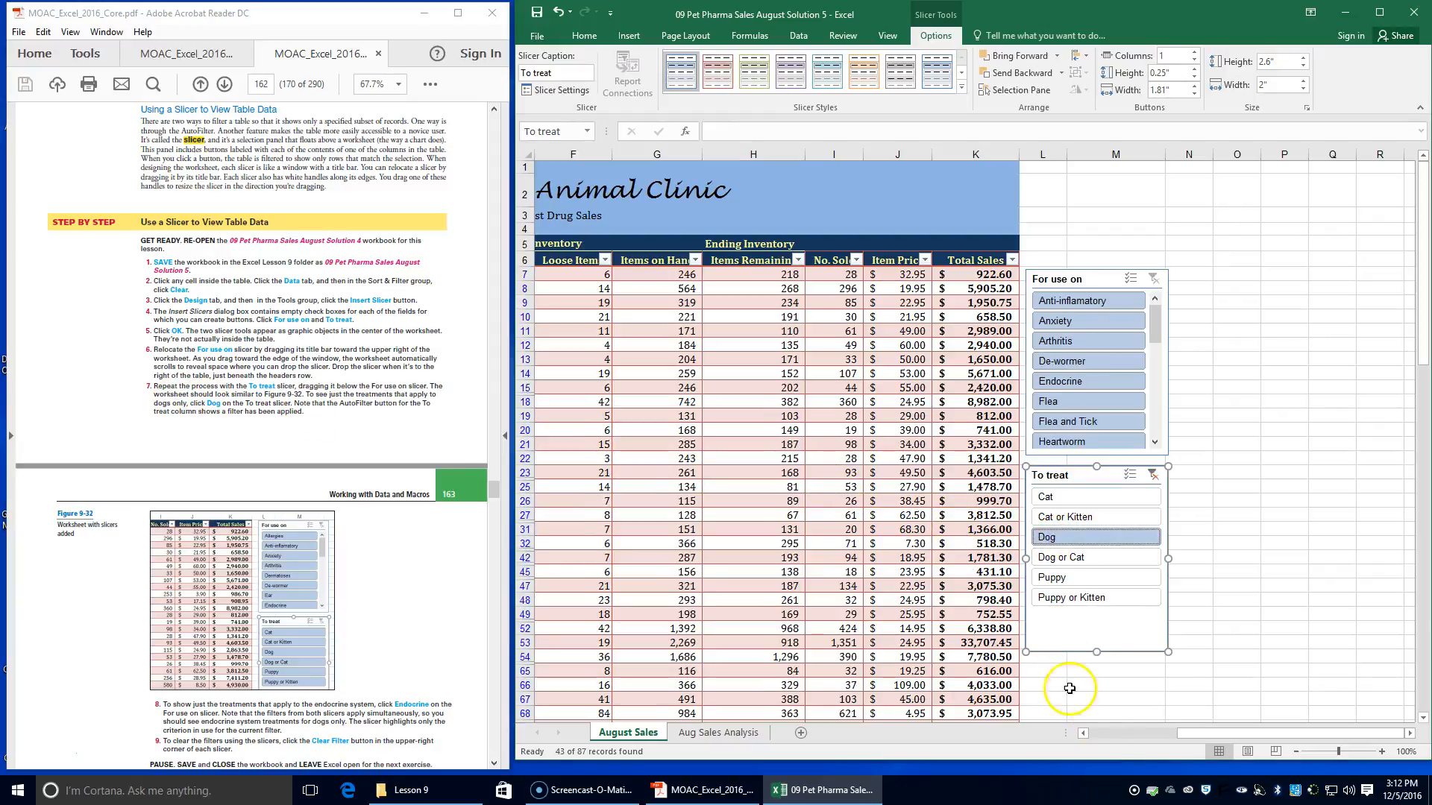
left_click_drag(1193, 733, 1260, 709)
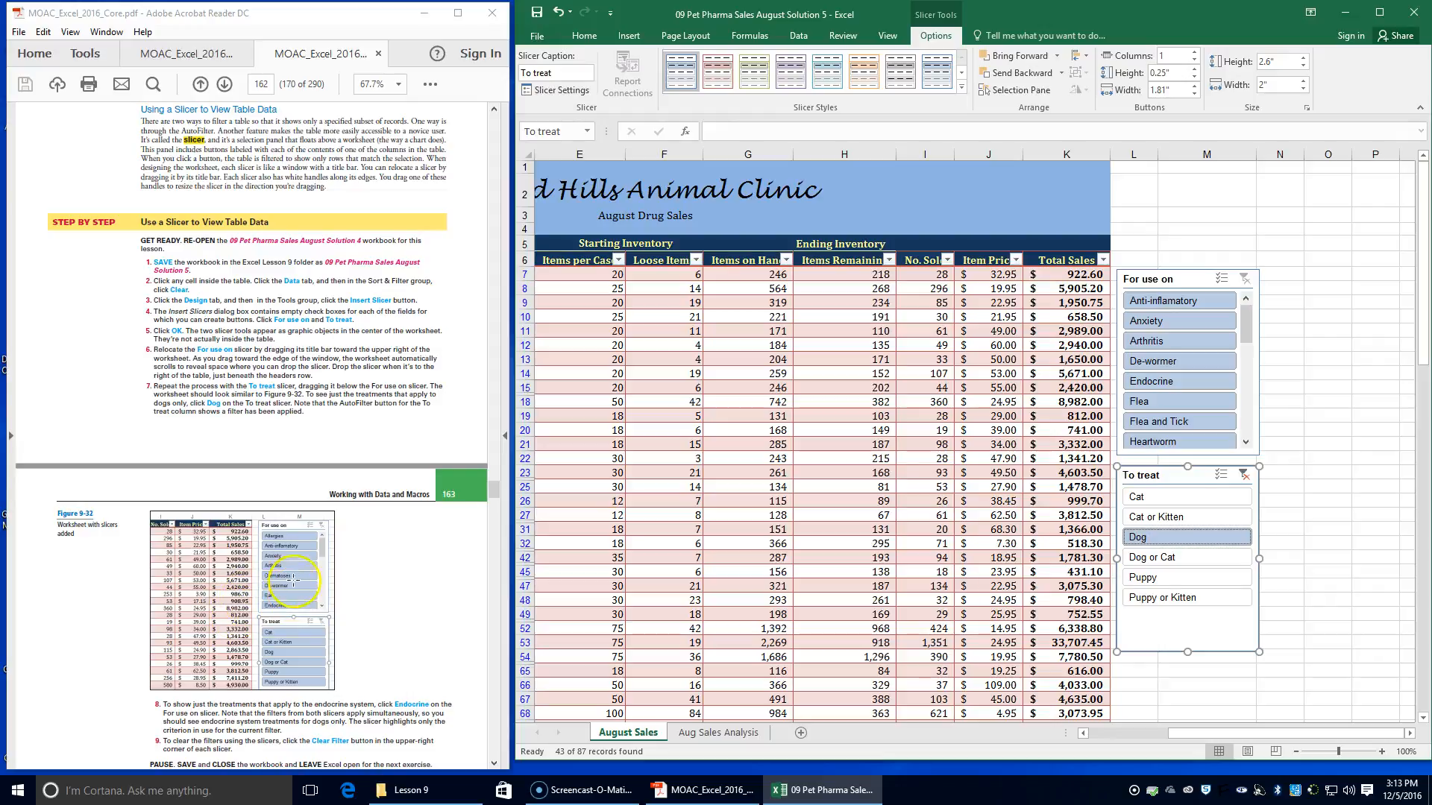
scroll(270, 634, "down", 1)
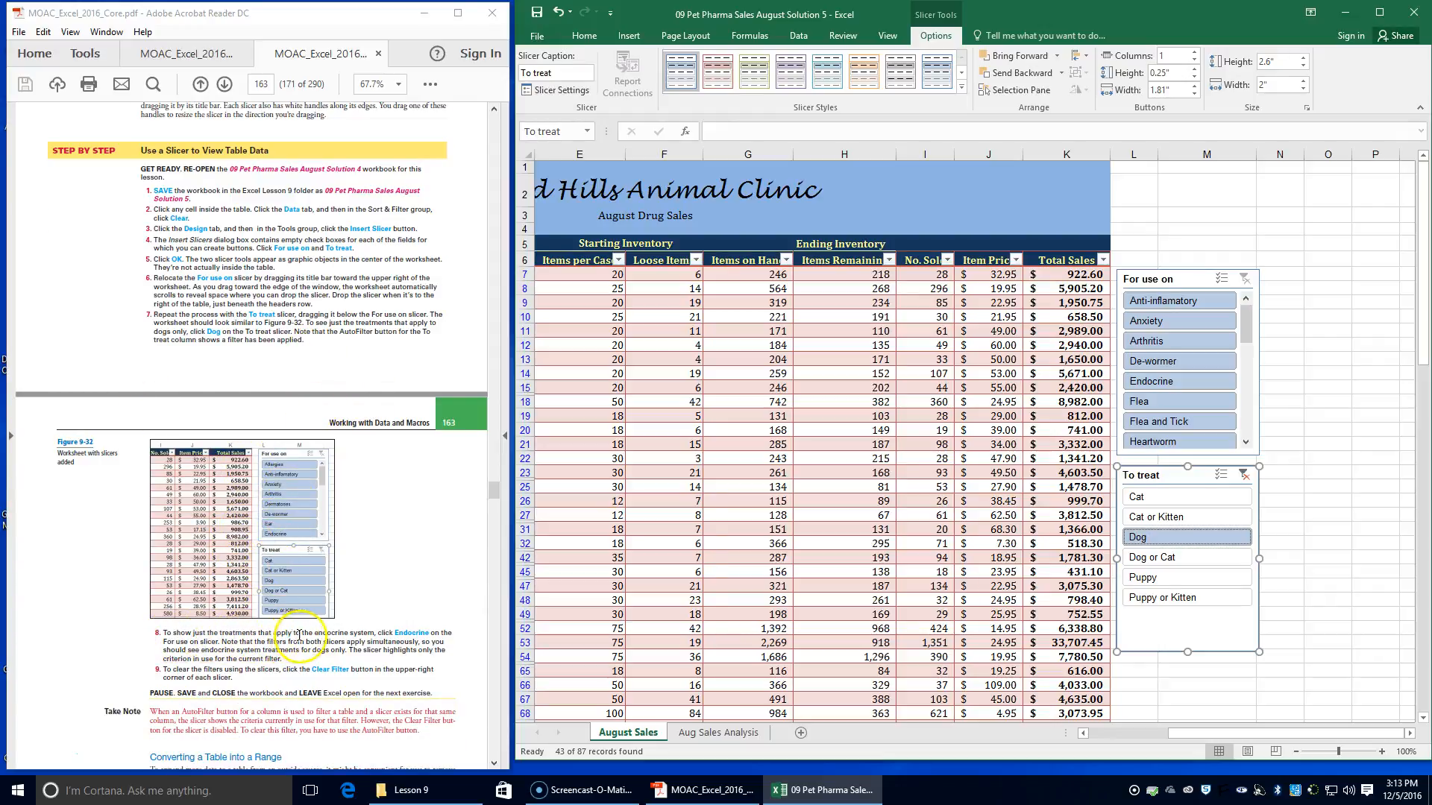
left_click(1154, 382)
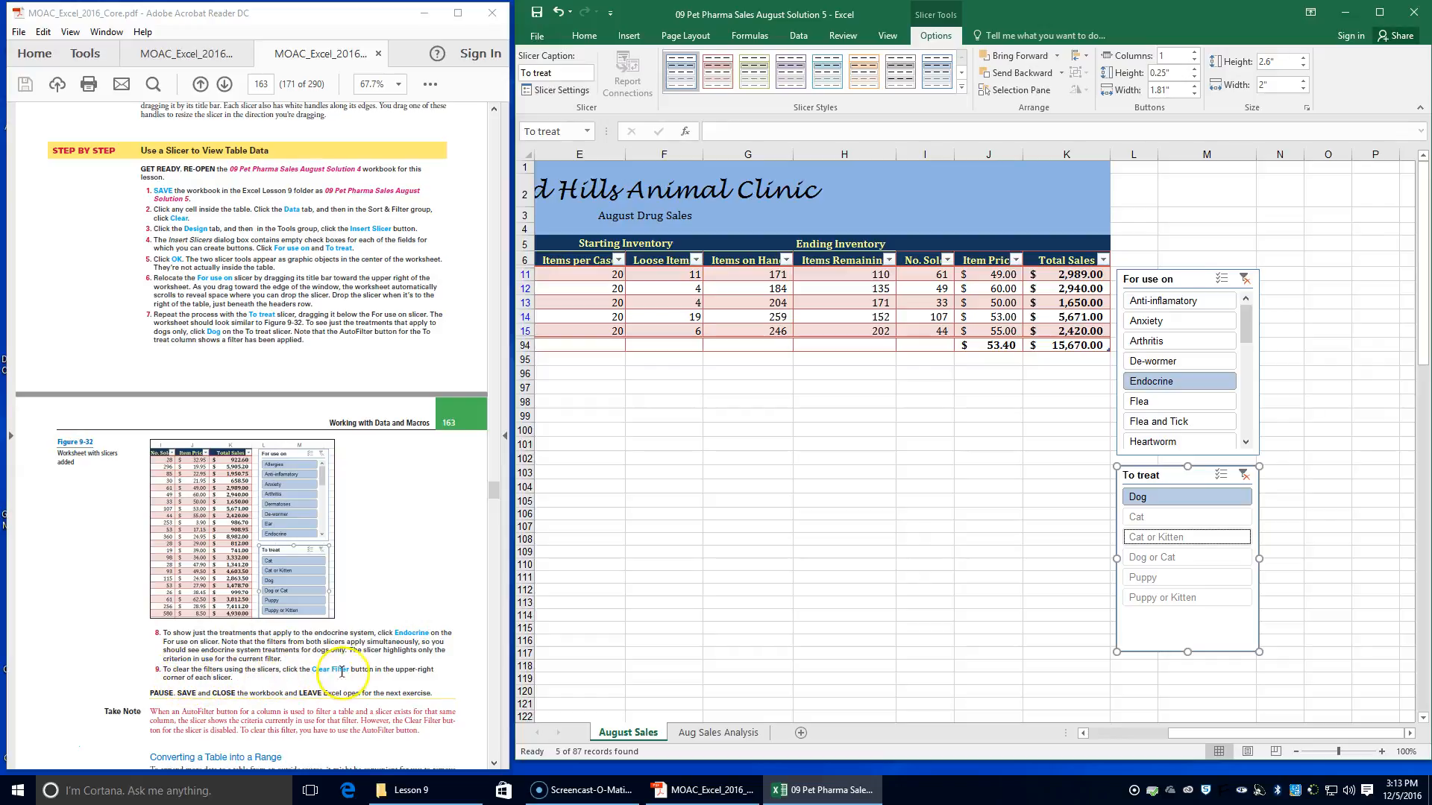
Clear the filters of both the For use on and the To treat slicers
left_click(1244, 279)
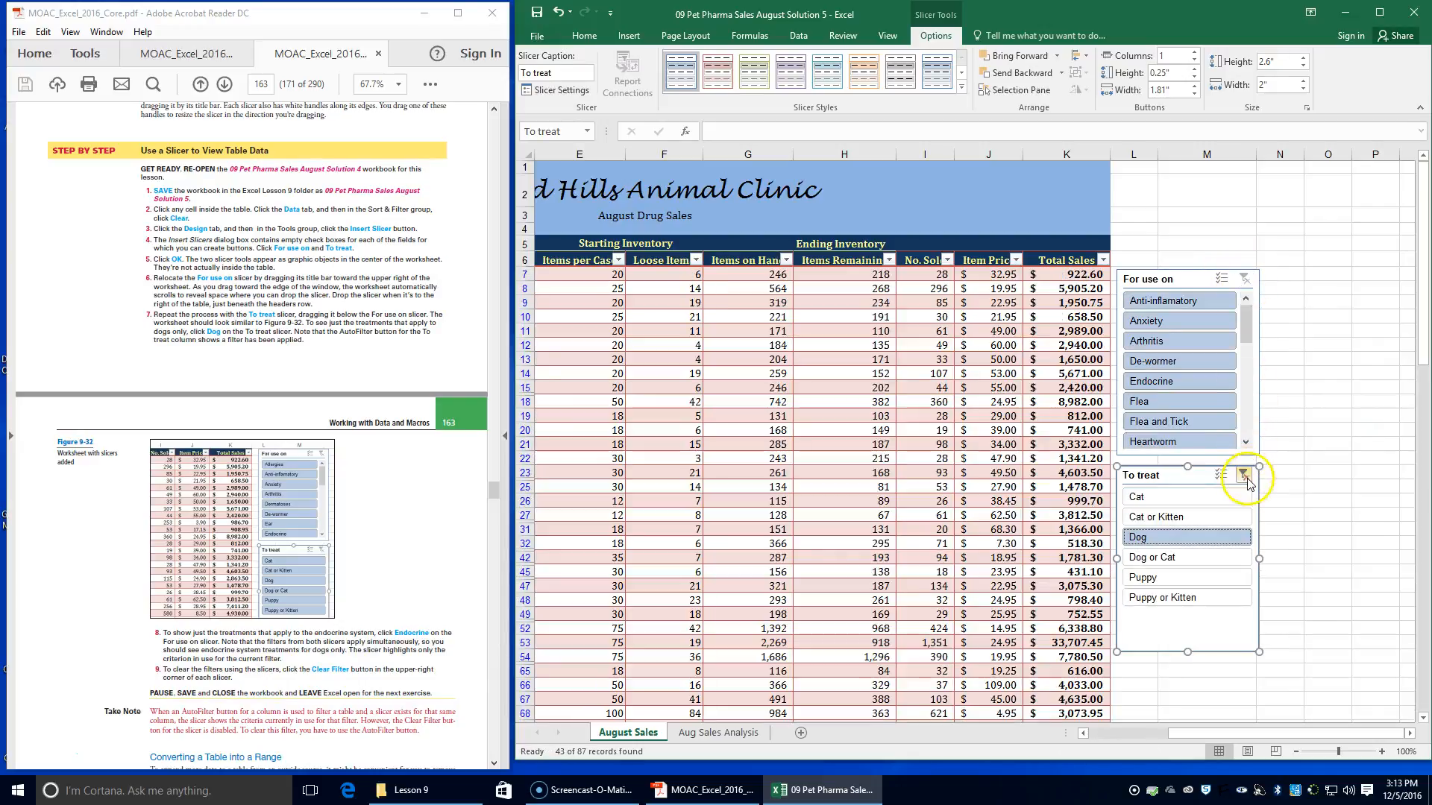
left_click(1244, 476)
Save and close the 09 Pet Pharma Sales August Solution 5 workbook
scroll(197, 656, "down", 2)
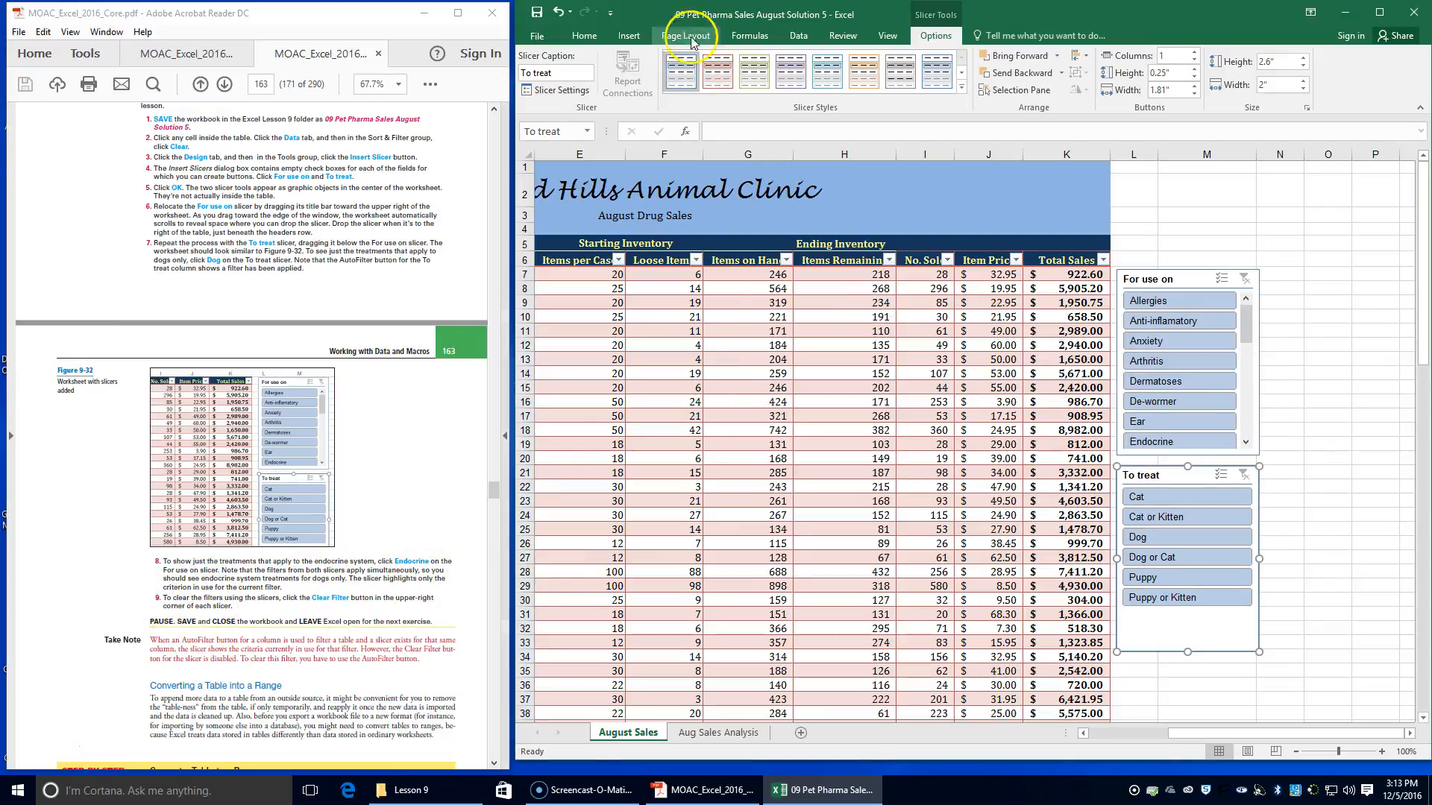
left_click(534, 21)
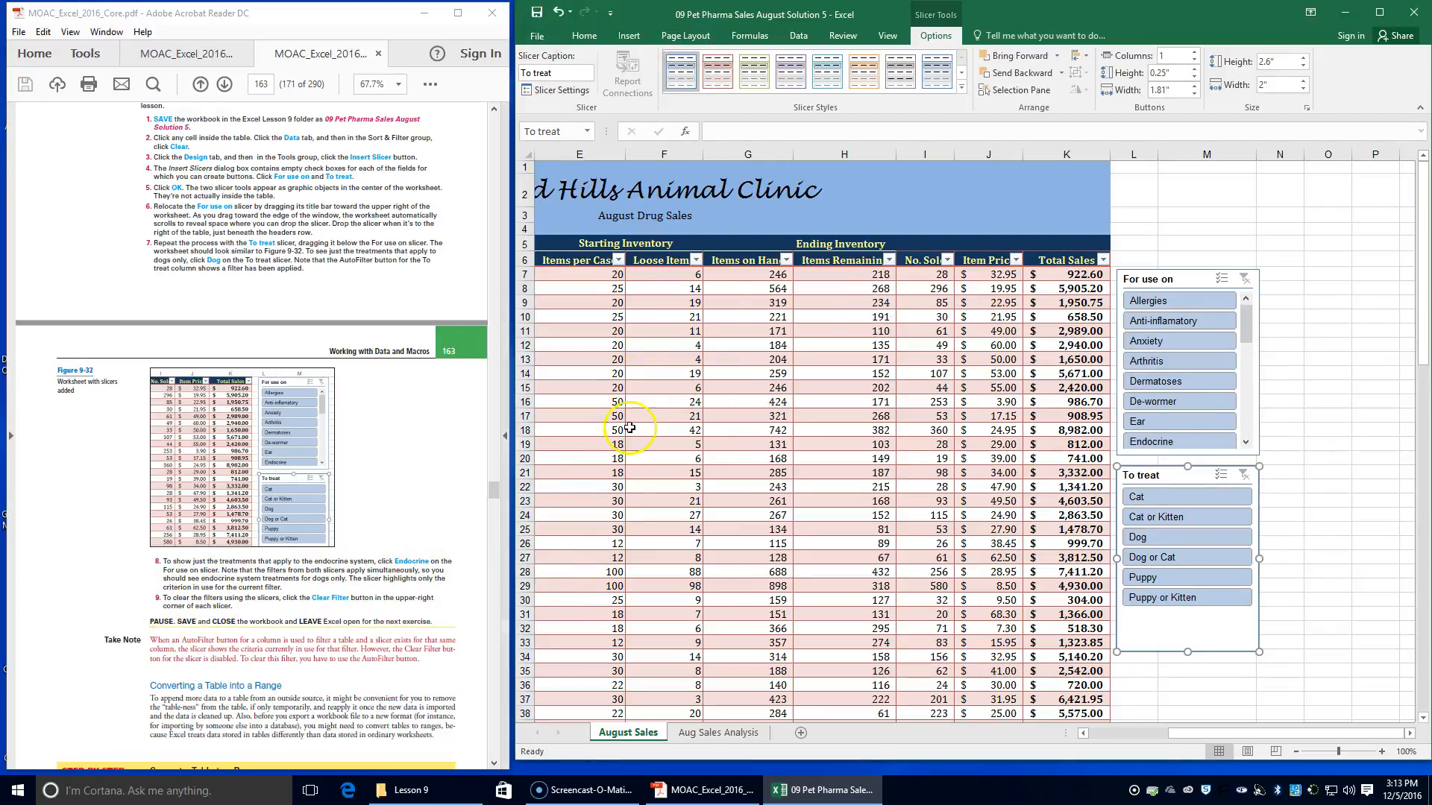
left_click(1413, 12)
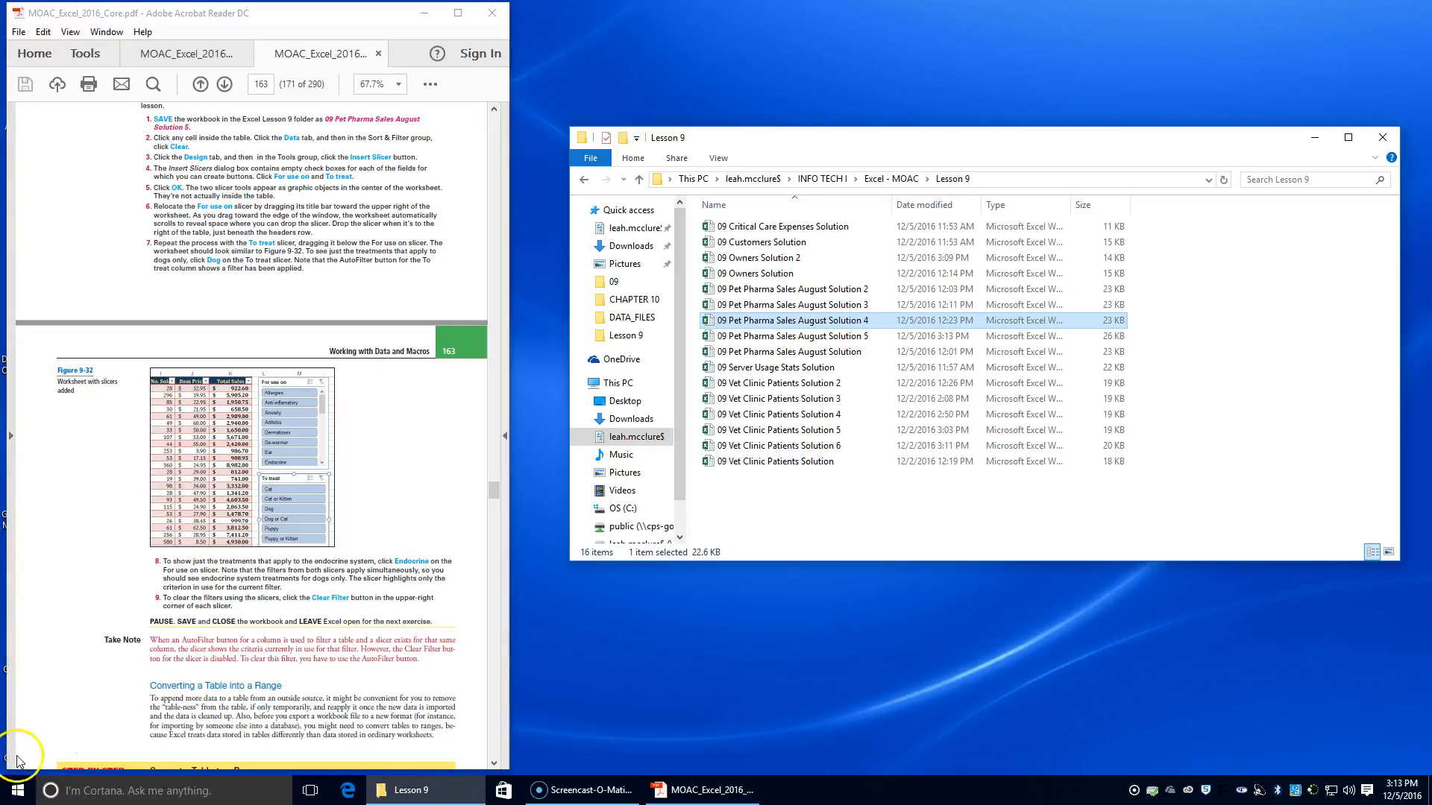
Open the 09 Customers Solution workbook from the Lesson 9 folder, enable its content and make it a trusted document
scroll(196, 216, "down", 8)
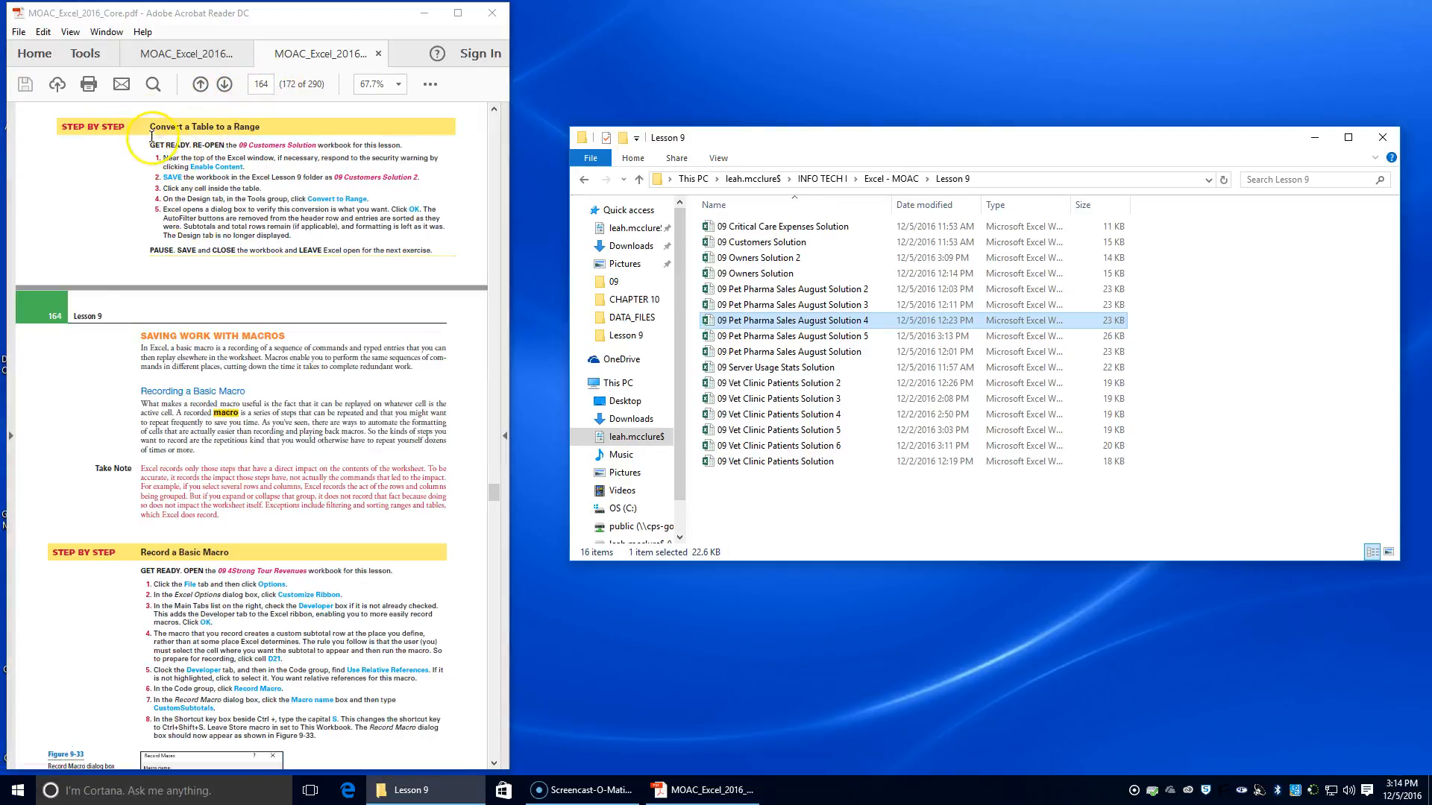
scroll(224, 223, "up", 3)
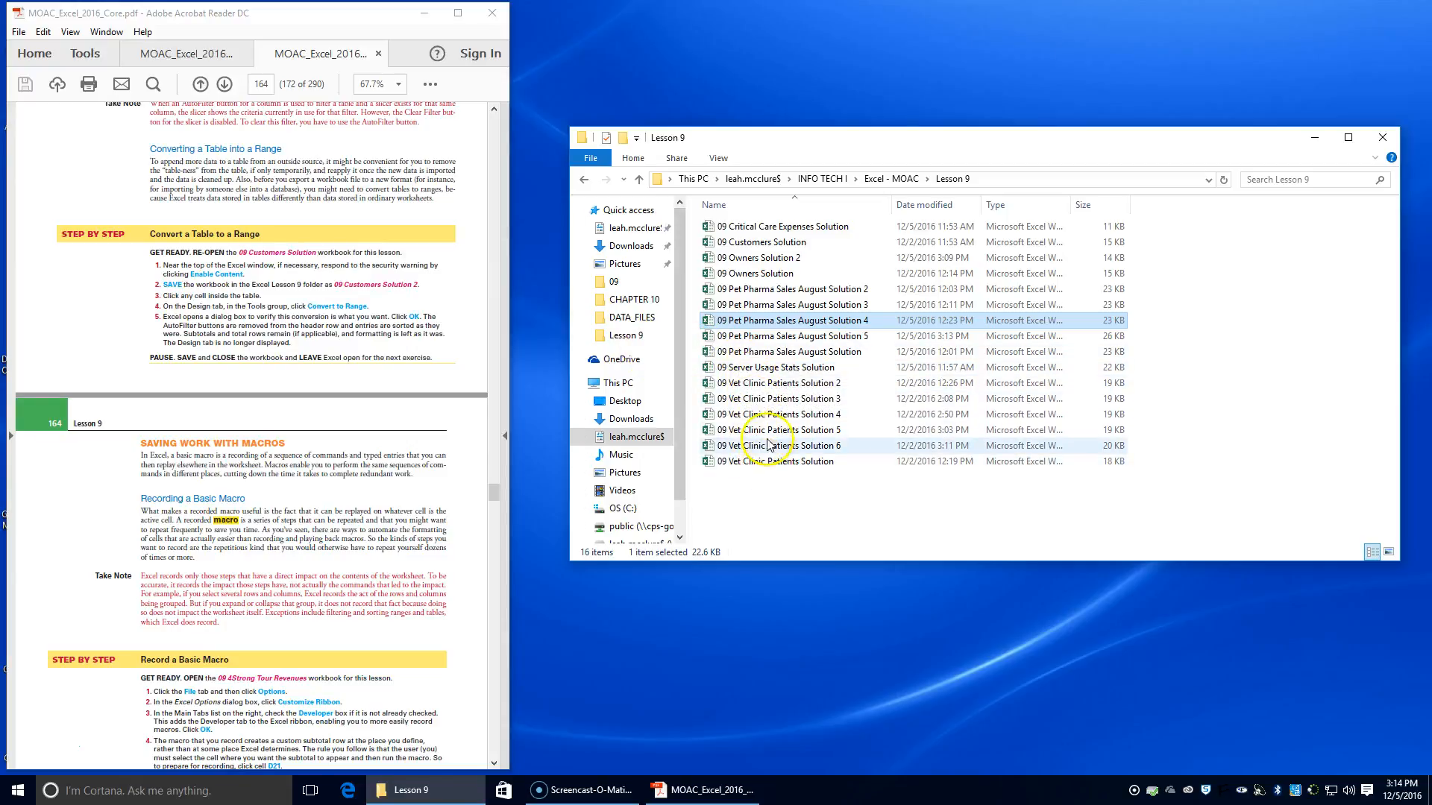
double_click(768, 241)
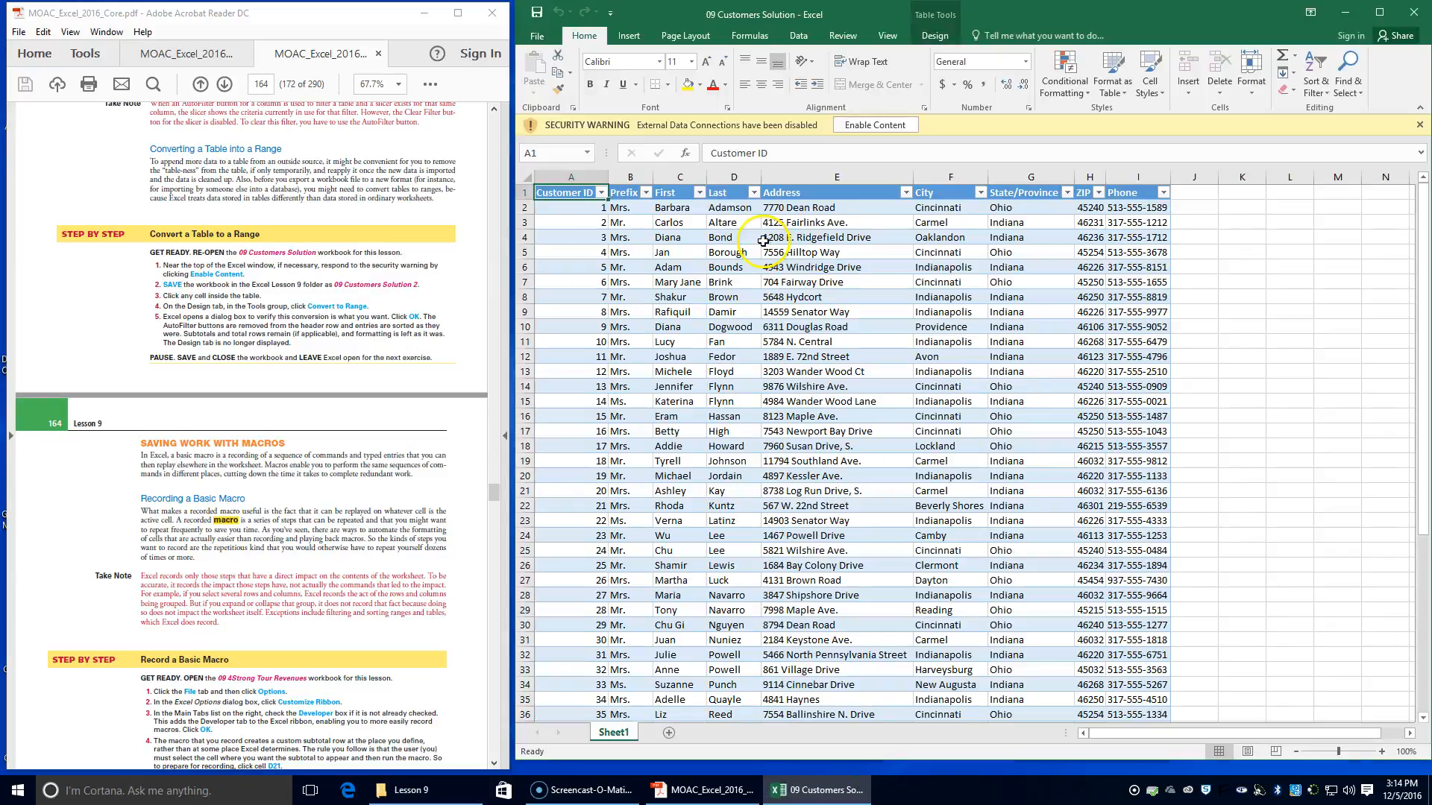
left_click(871, 125)
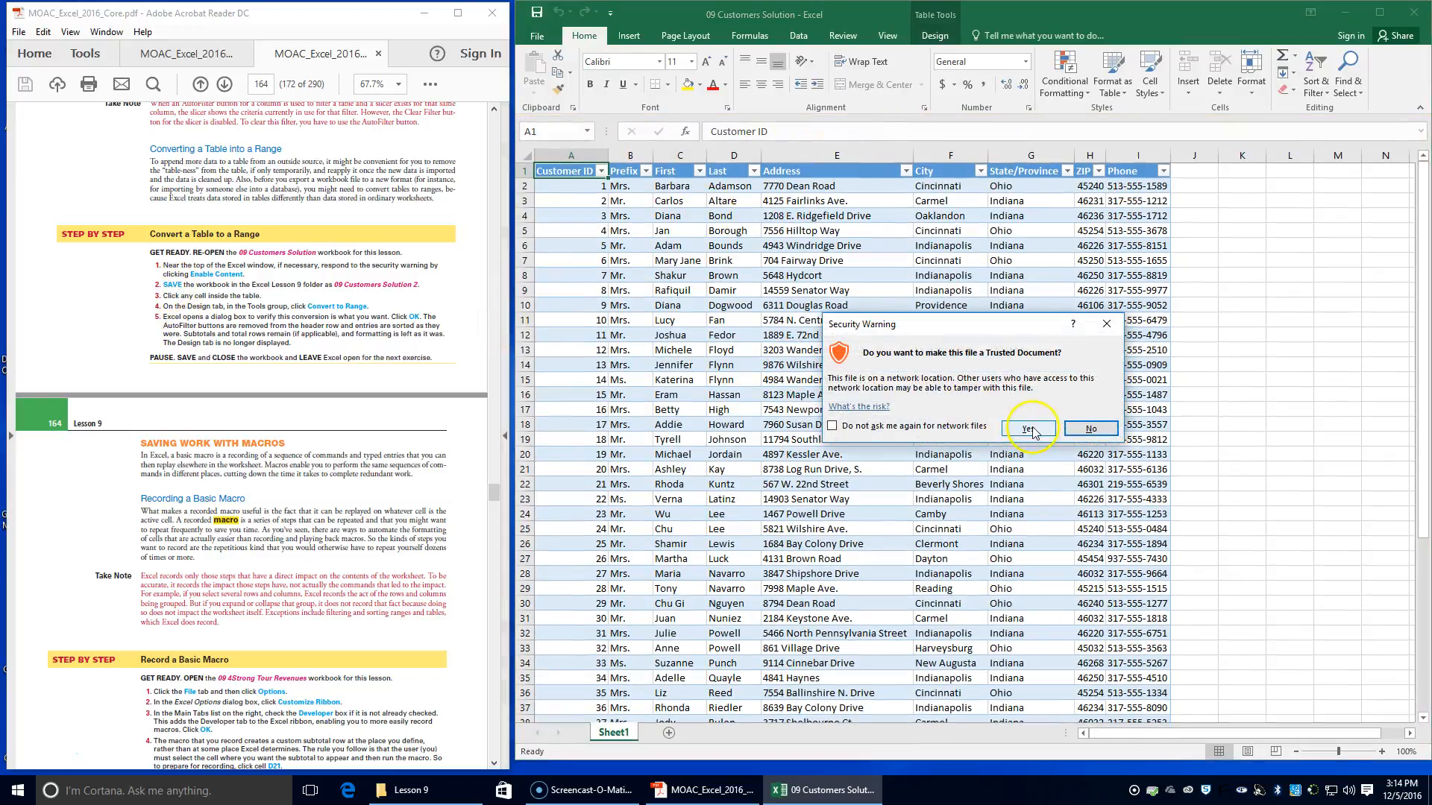
left_click(1029, 430)
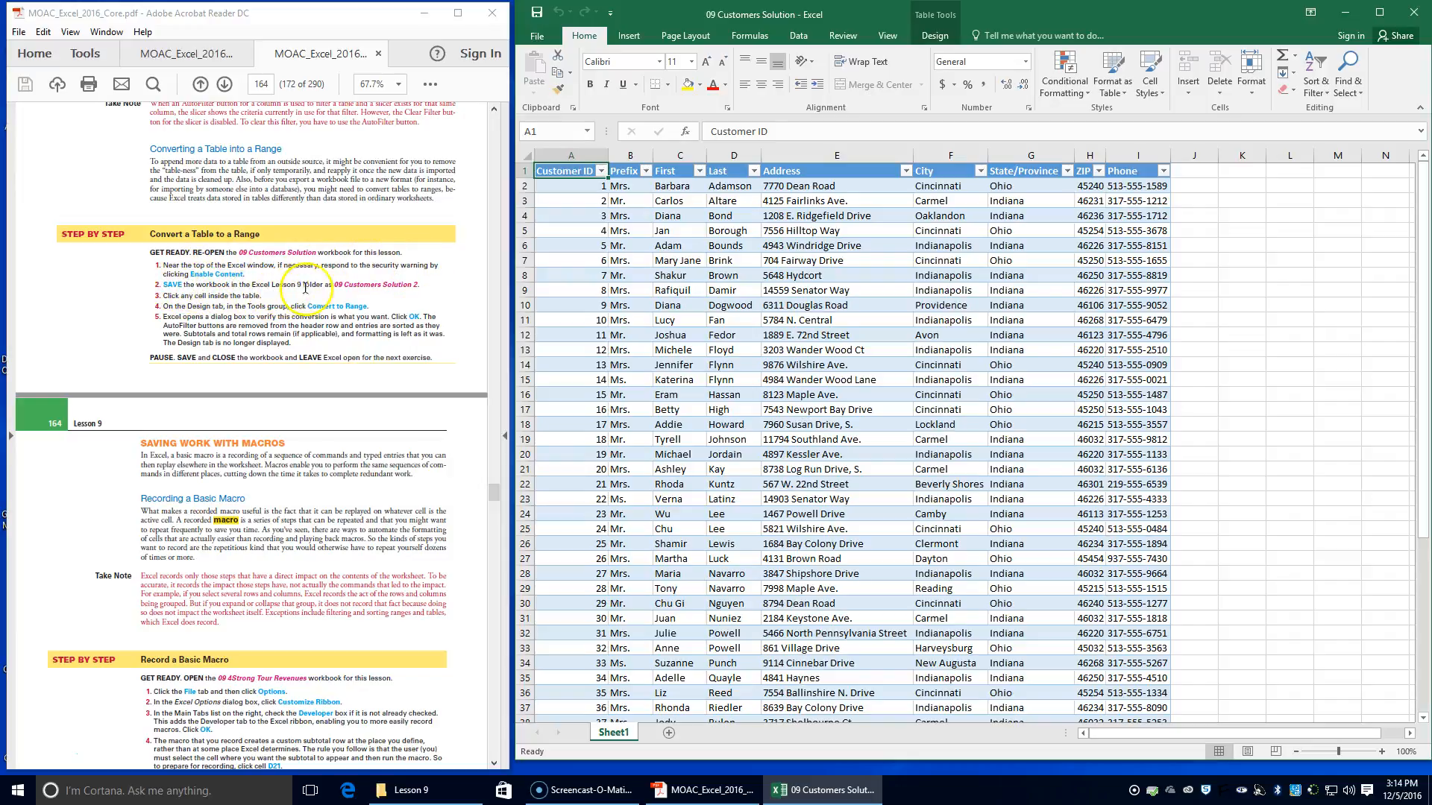
Save a copy of the workbook in the Lesson 9 folder as 09 Customers Solution 2
left_click(537, 36)
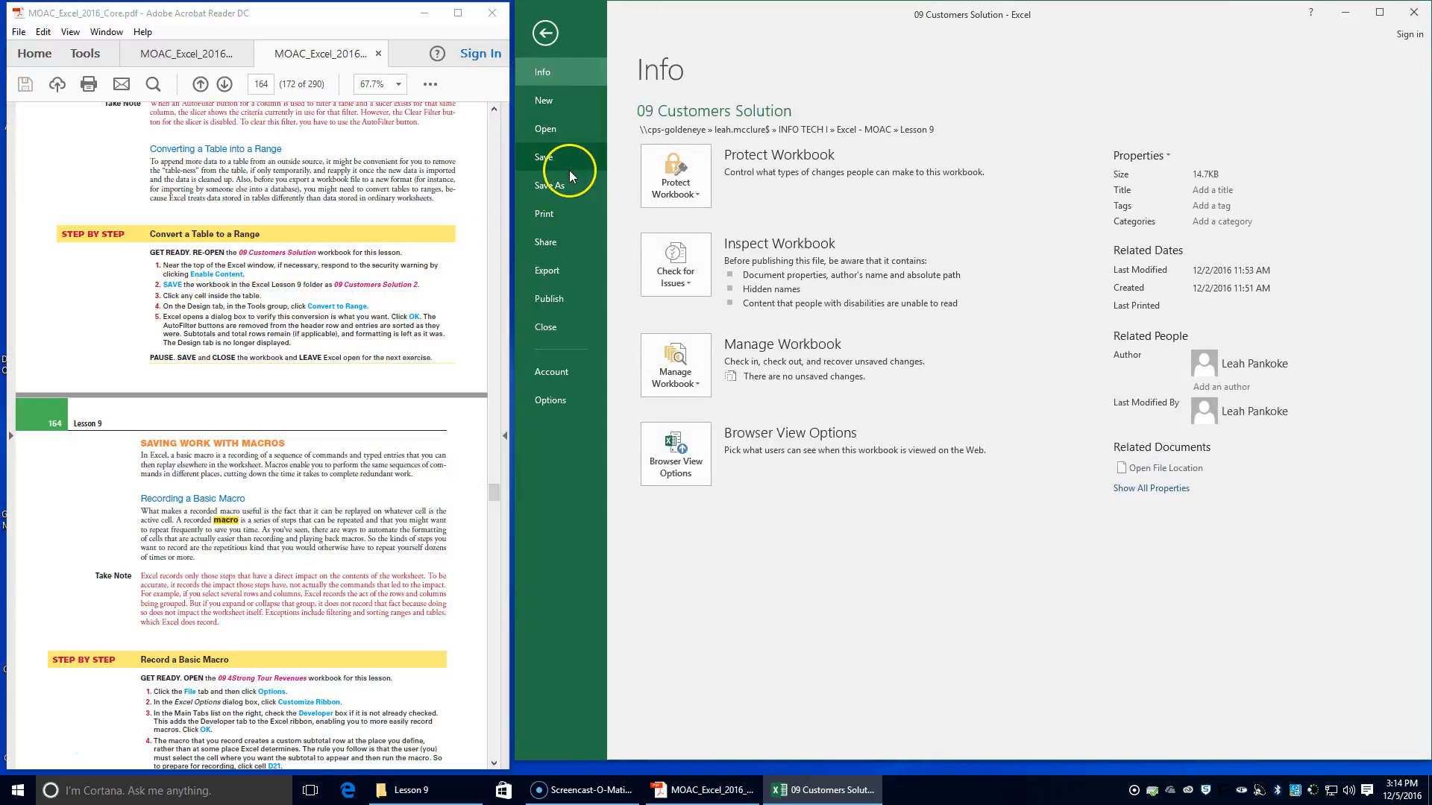
left_click(570, 185)
left_click(903, 149)
left_click(739, 299)
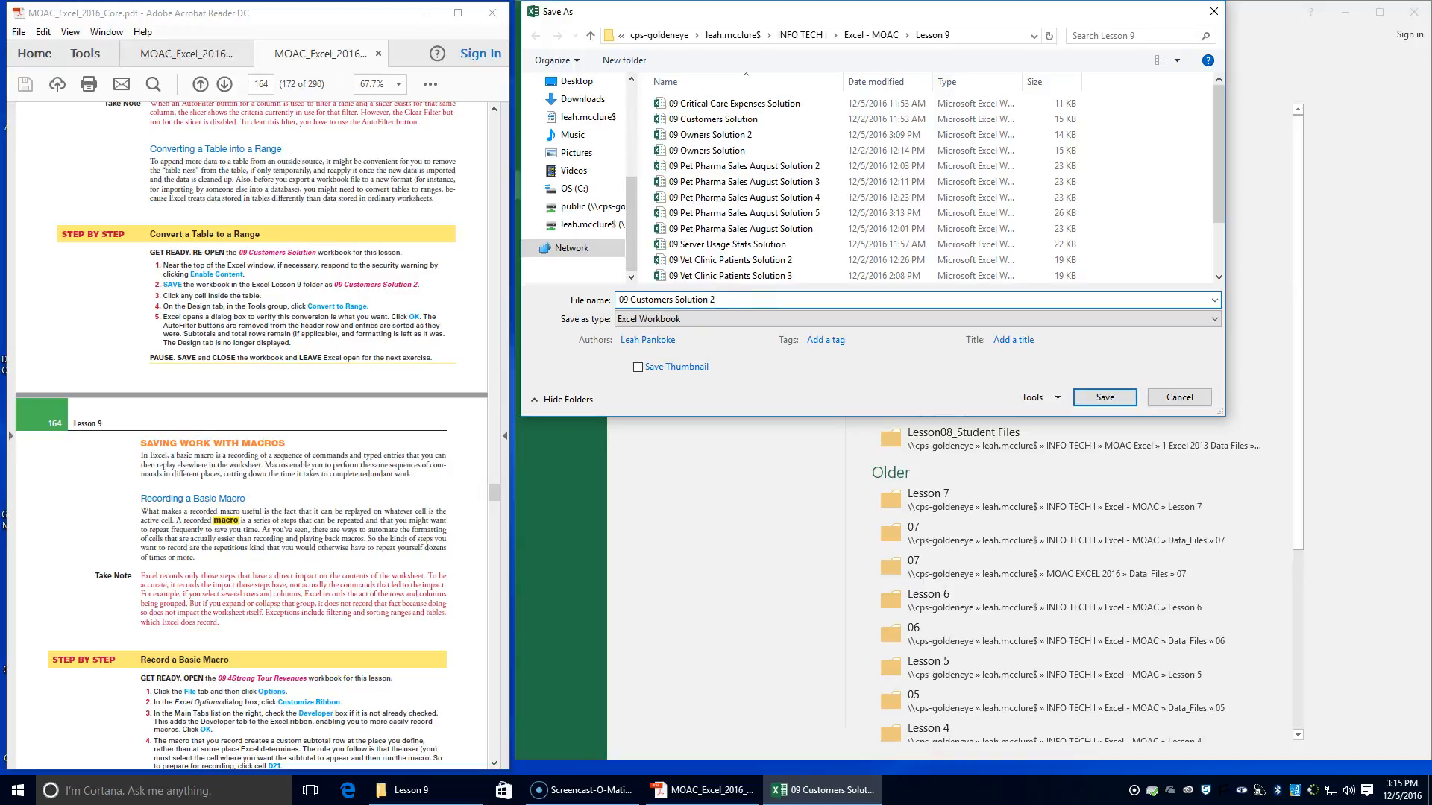
type("2")
key("Return")
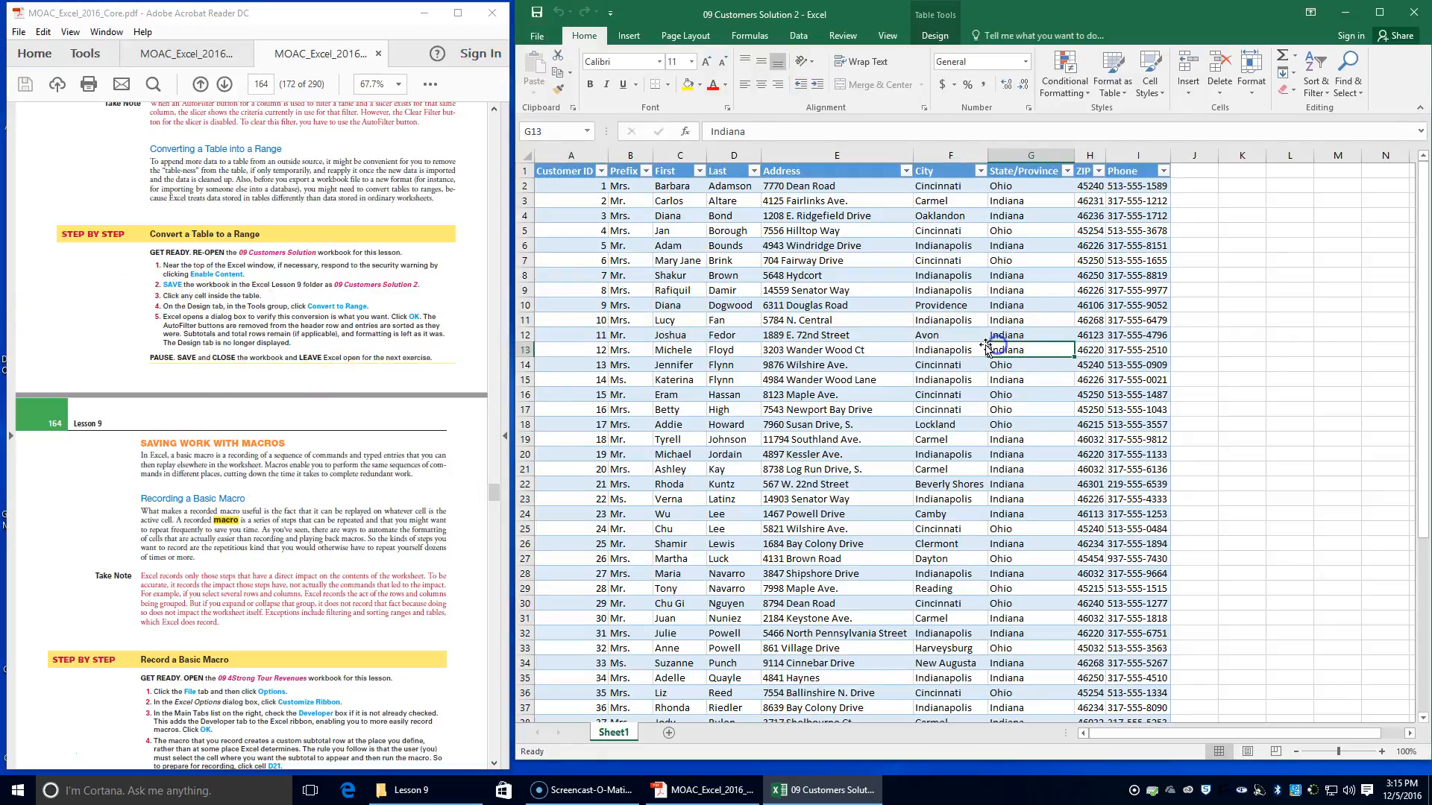
Convert the customer table on Sheet1 to a normal range, removing its query definition
left_click(936, 365)
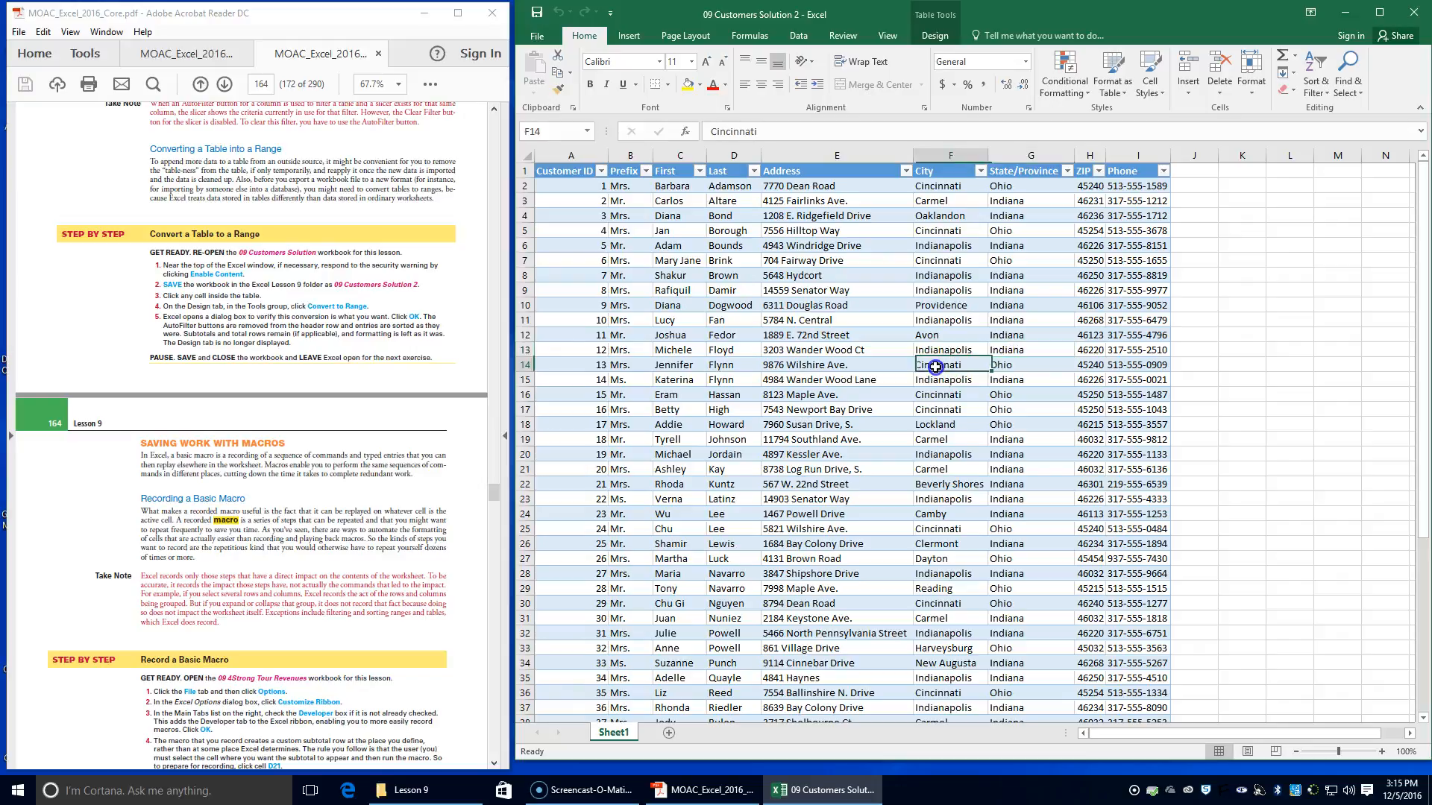
left_click(937, 36)
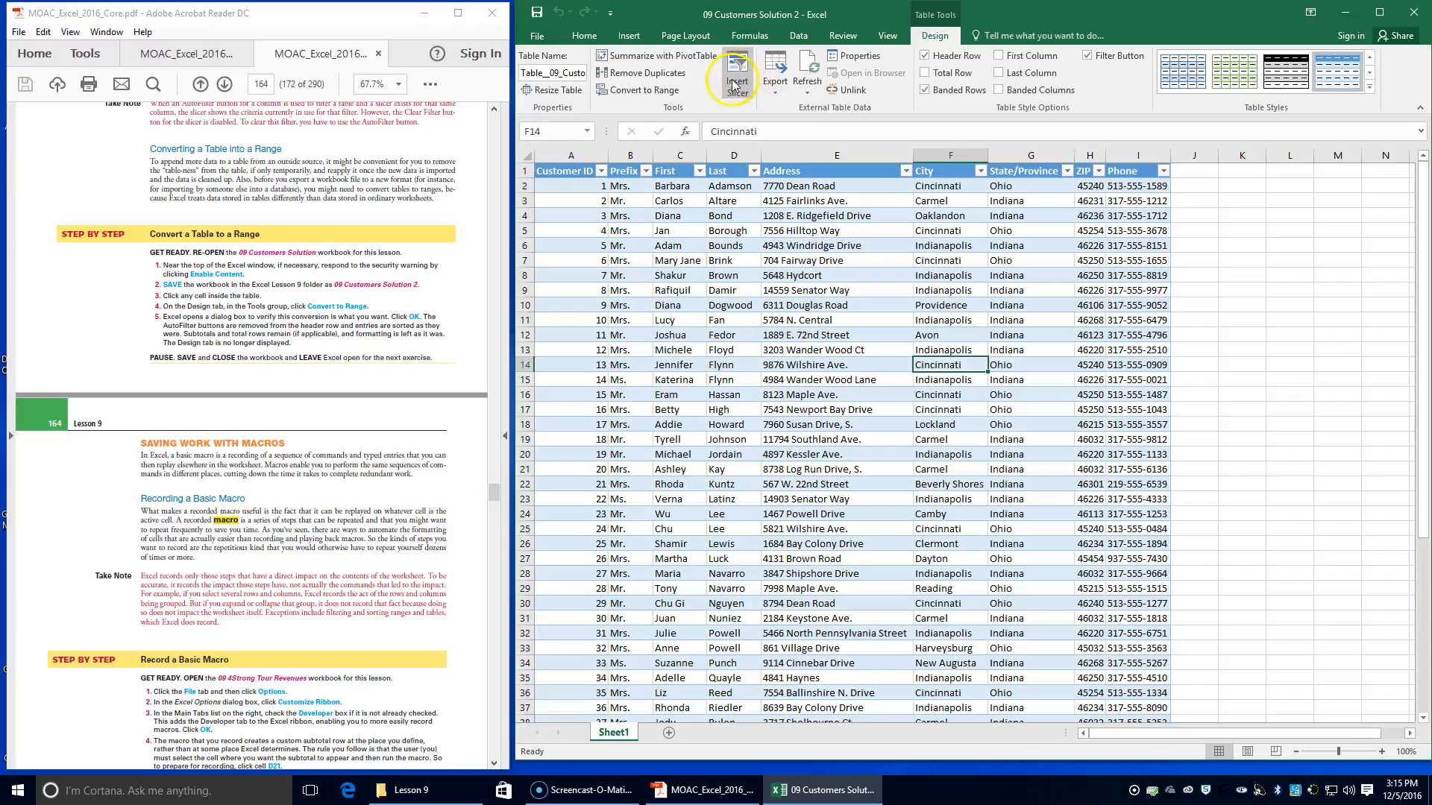
left_click(624, 90)
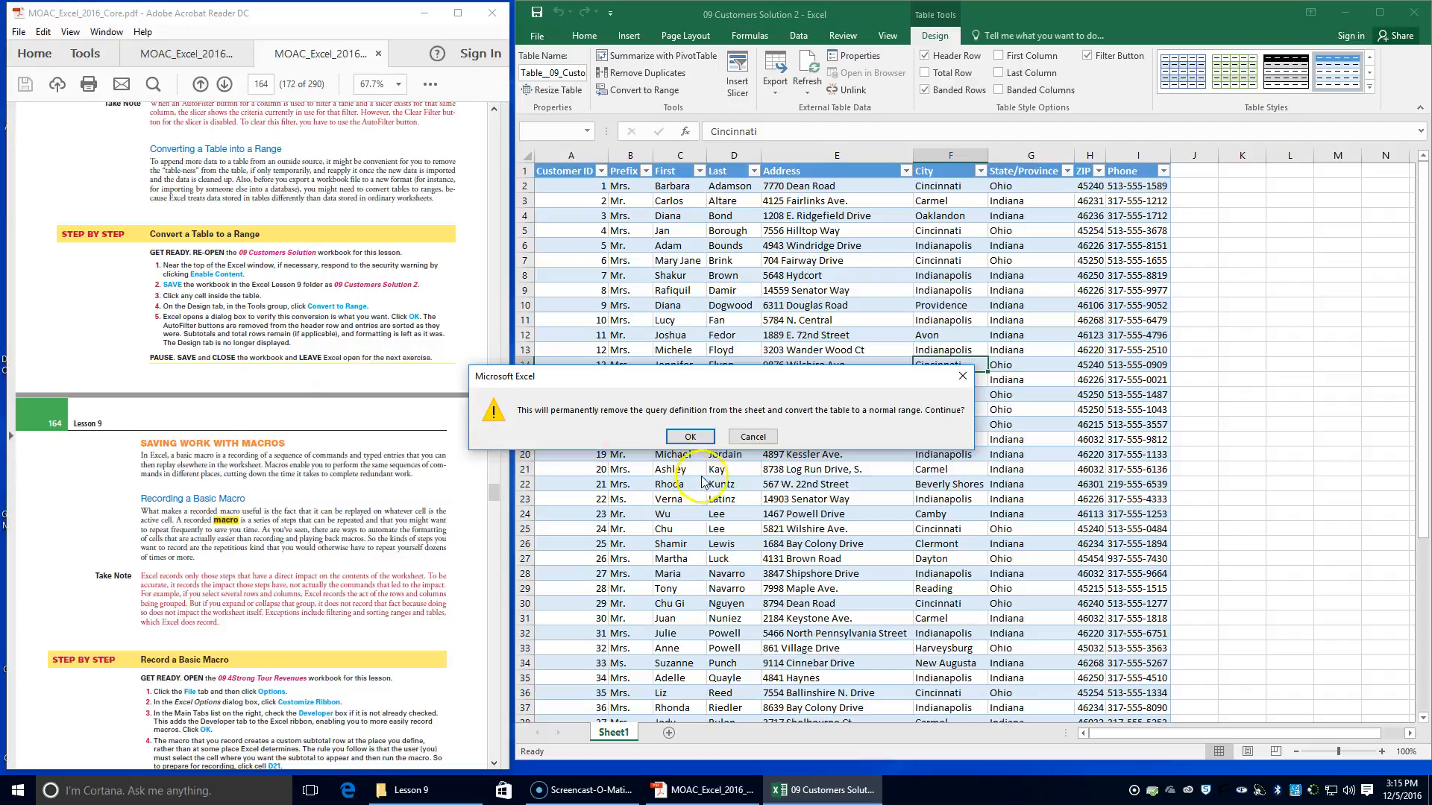
left_click(690, 436)
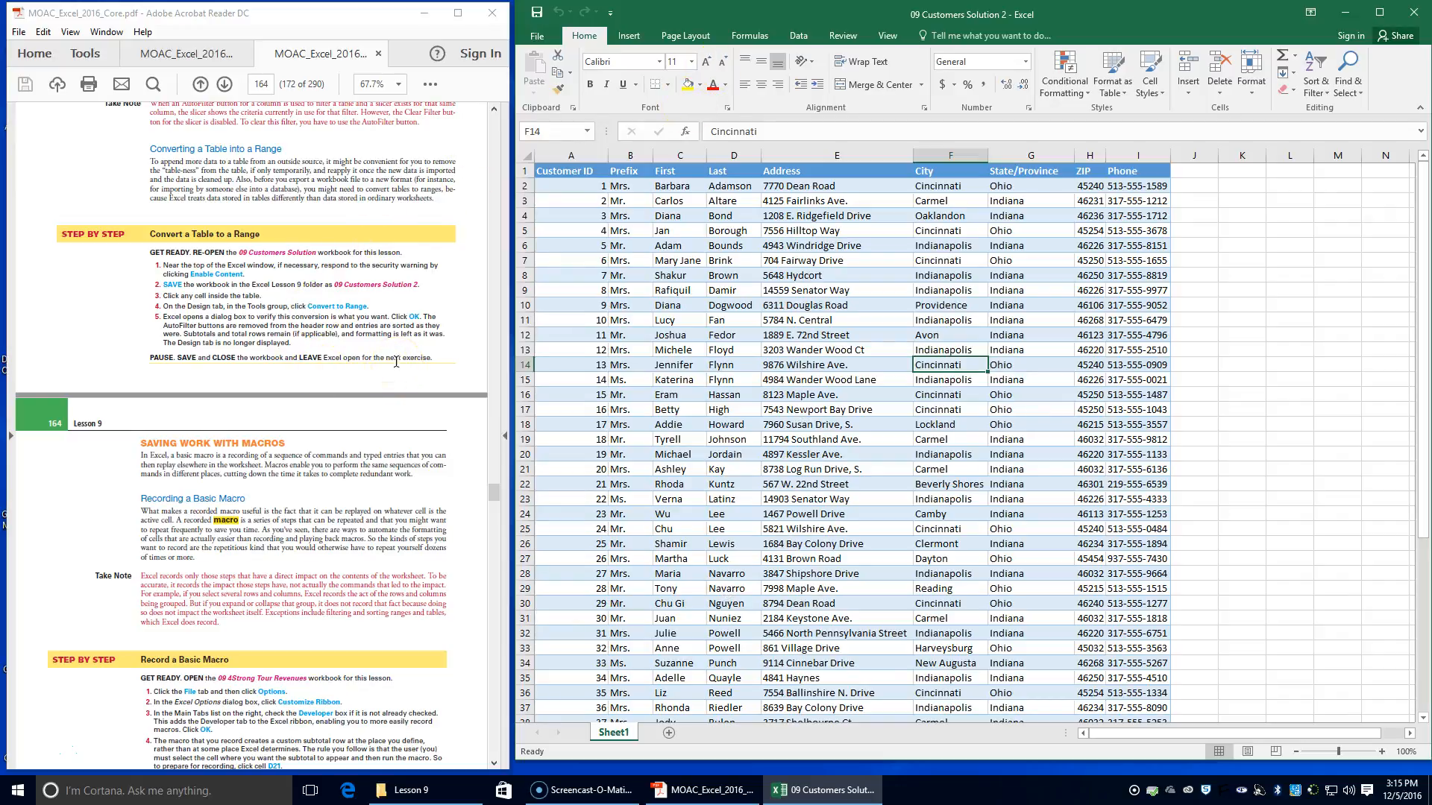
Check the end of the Convert a Table to a Range exercise and close the 09 Customers Solution 2 workbook
scroll(844, 327, "down", 3)
scroll(707, 319, "up", 3)
scroll(331, 430, "down", 1)
scroll(331, 430, "down", 2)
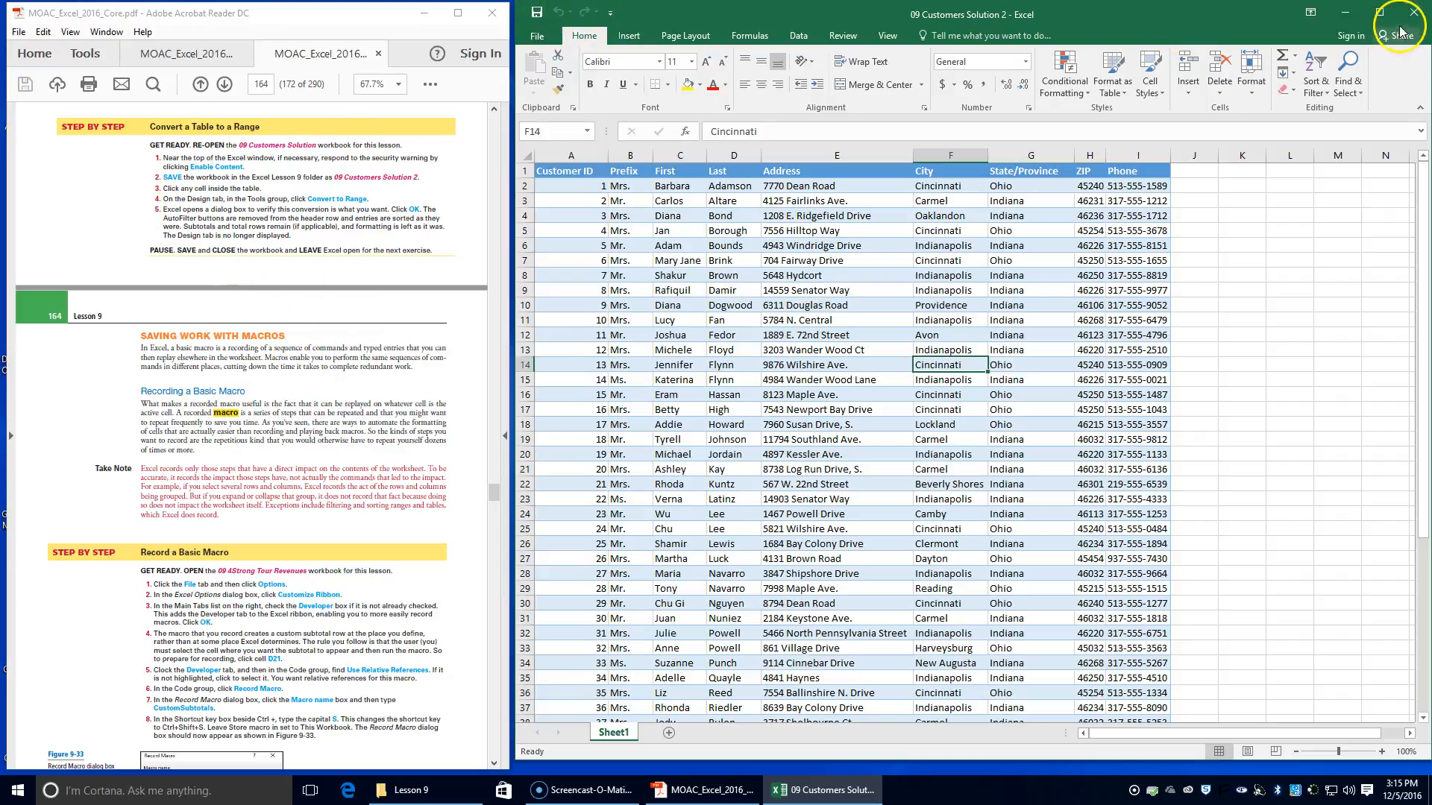
left_click(1416, 7)
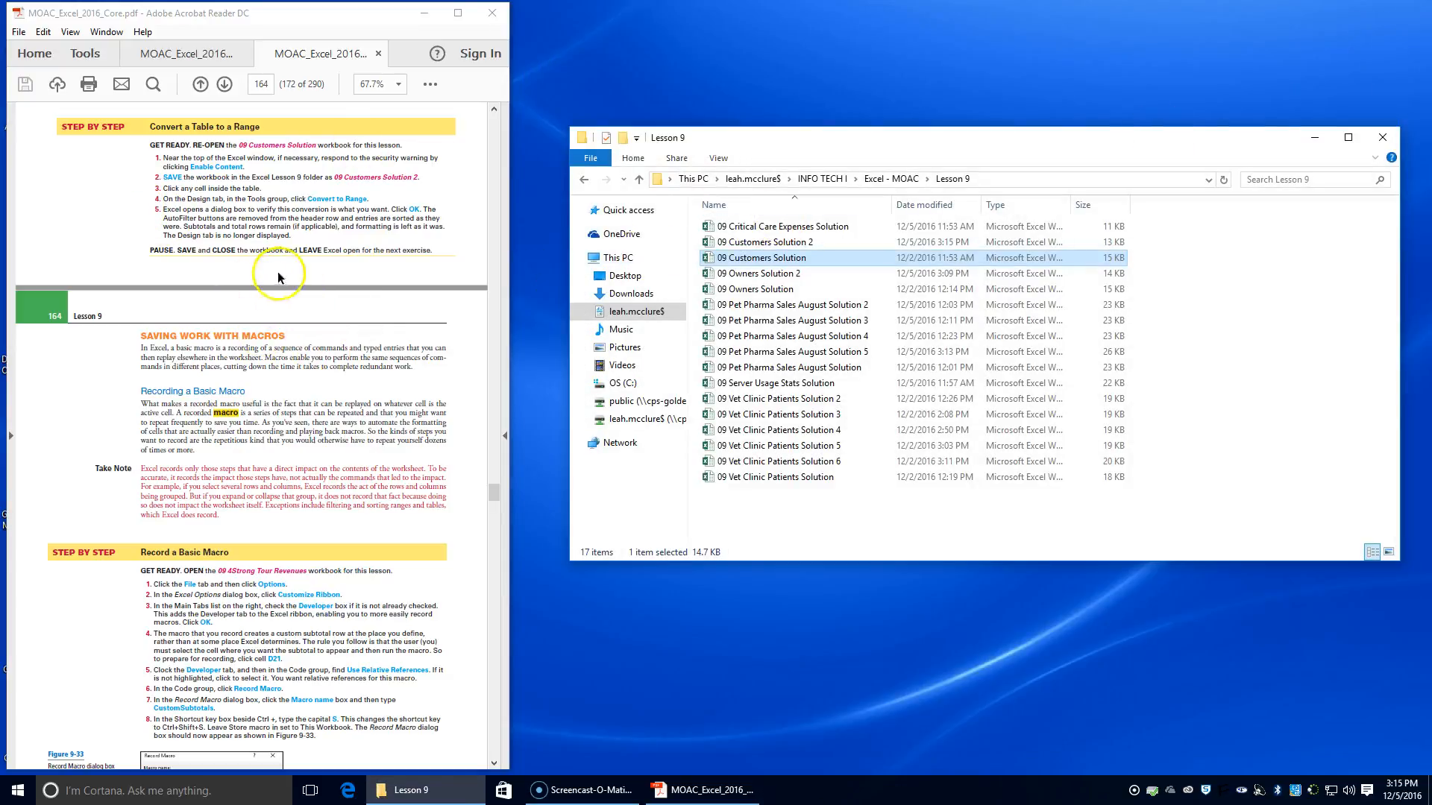
Open the 09 4Strong Tour Revenues workbook from the 09 subfolder of Data_Files in the Excel - MOAC folder
scroll(249, 552, "down", 1)
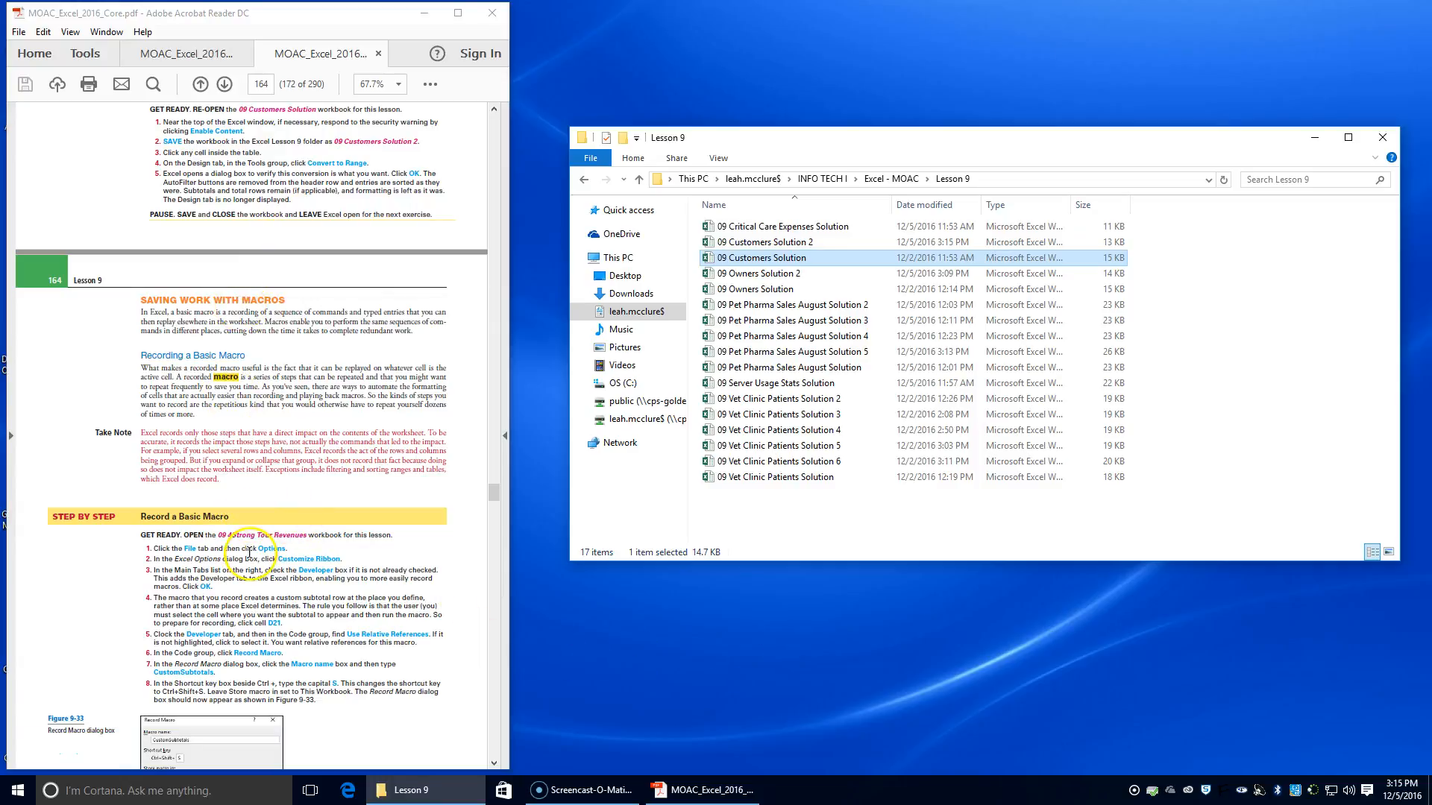
left_click(883, 180)
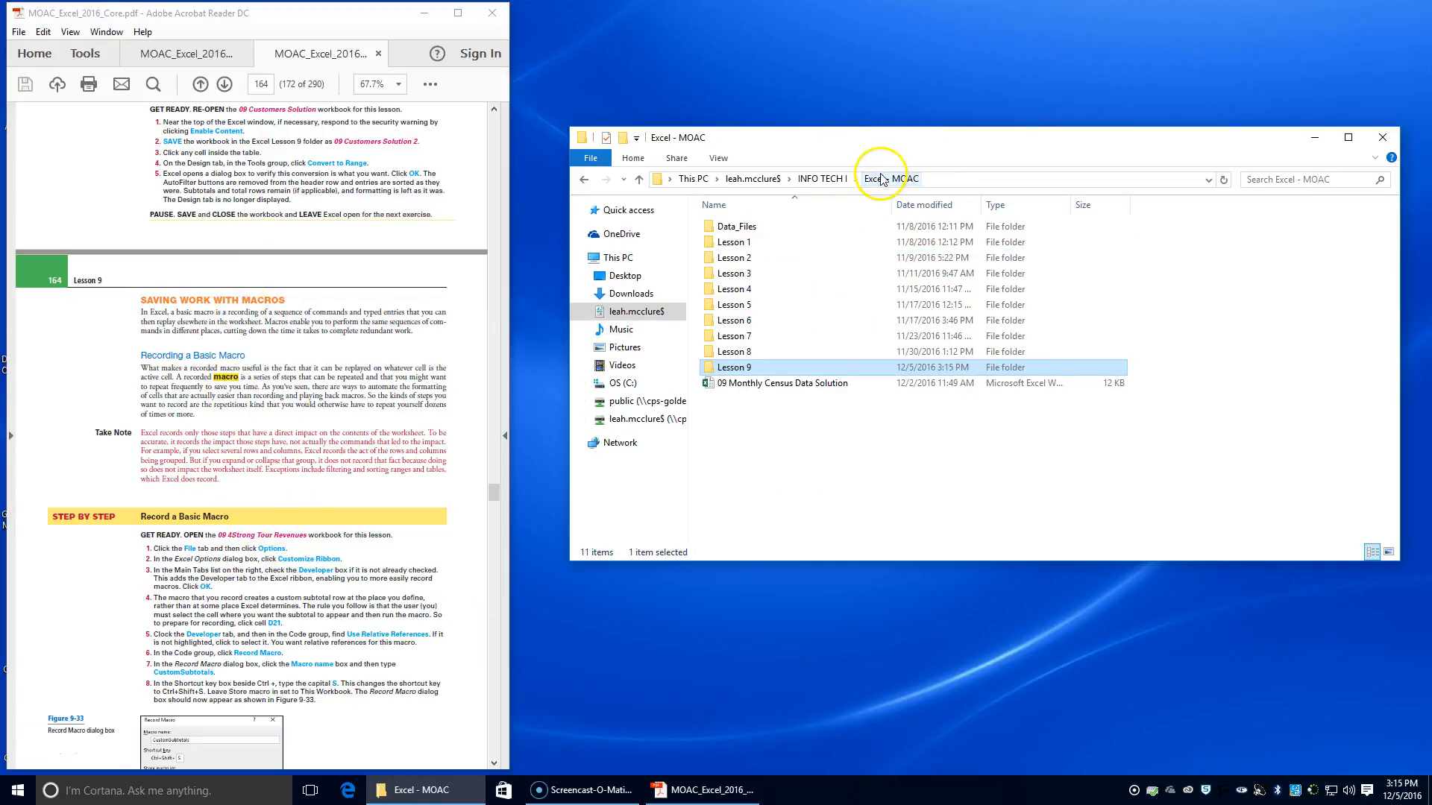
double_click(799, 232)
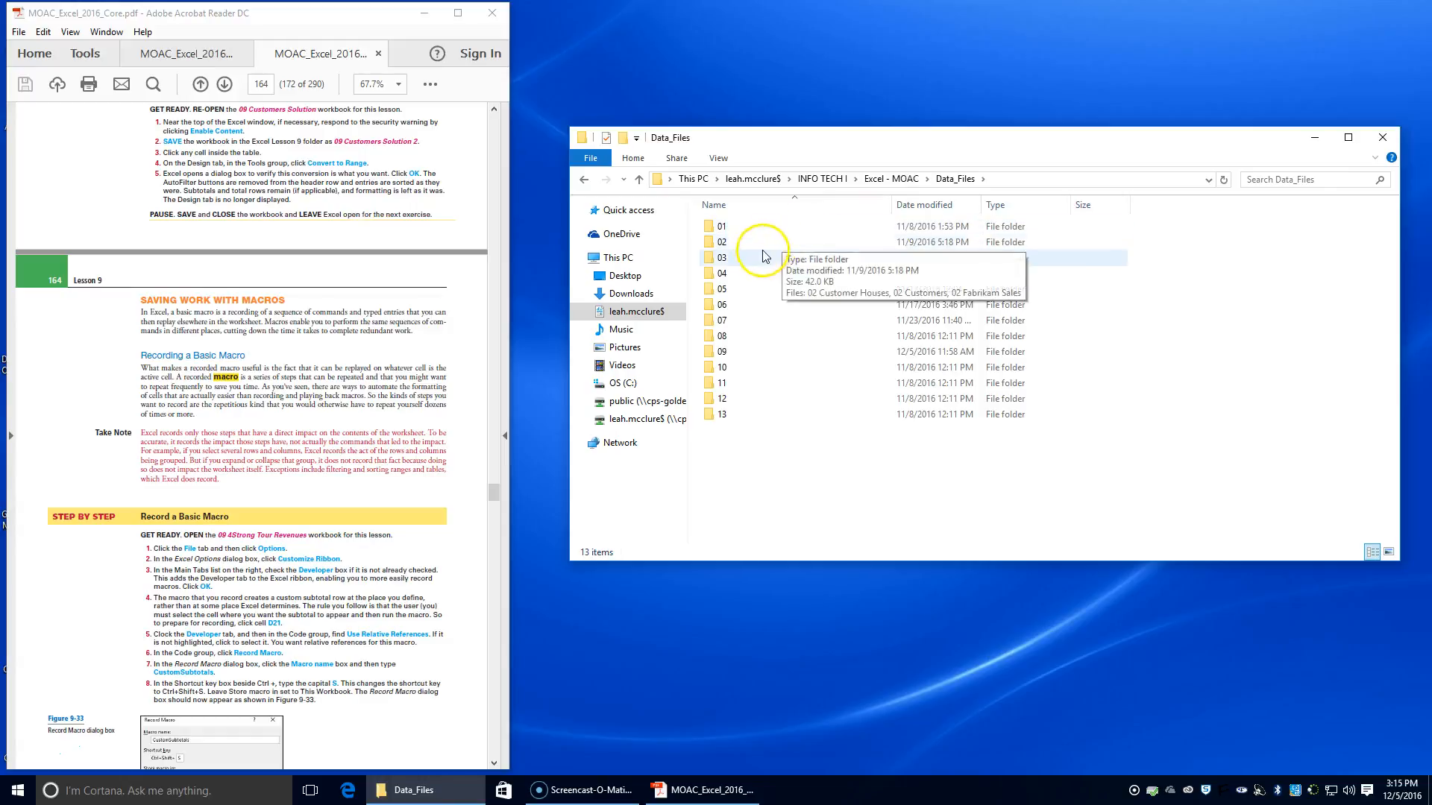
double_click(722, 352)
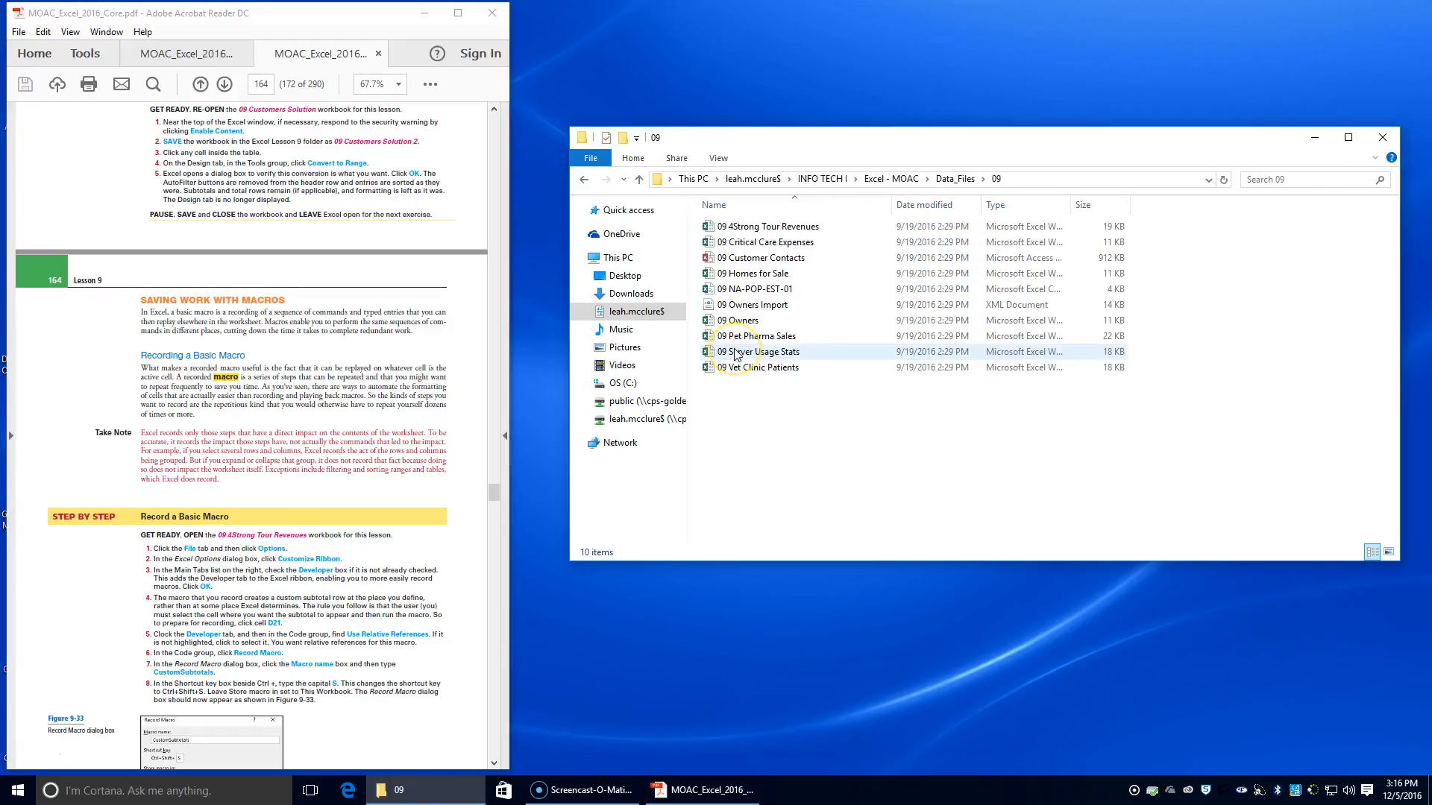
left_click(766, 231)
double_click(766, 231)
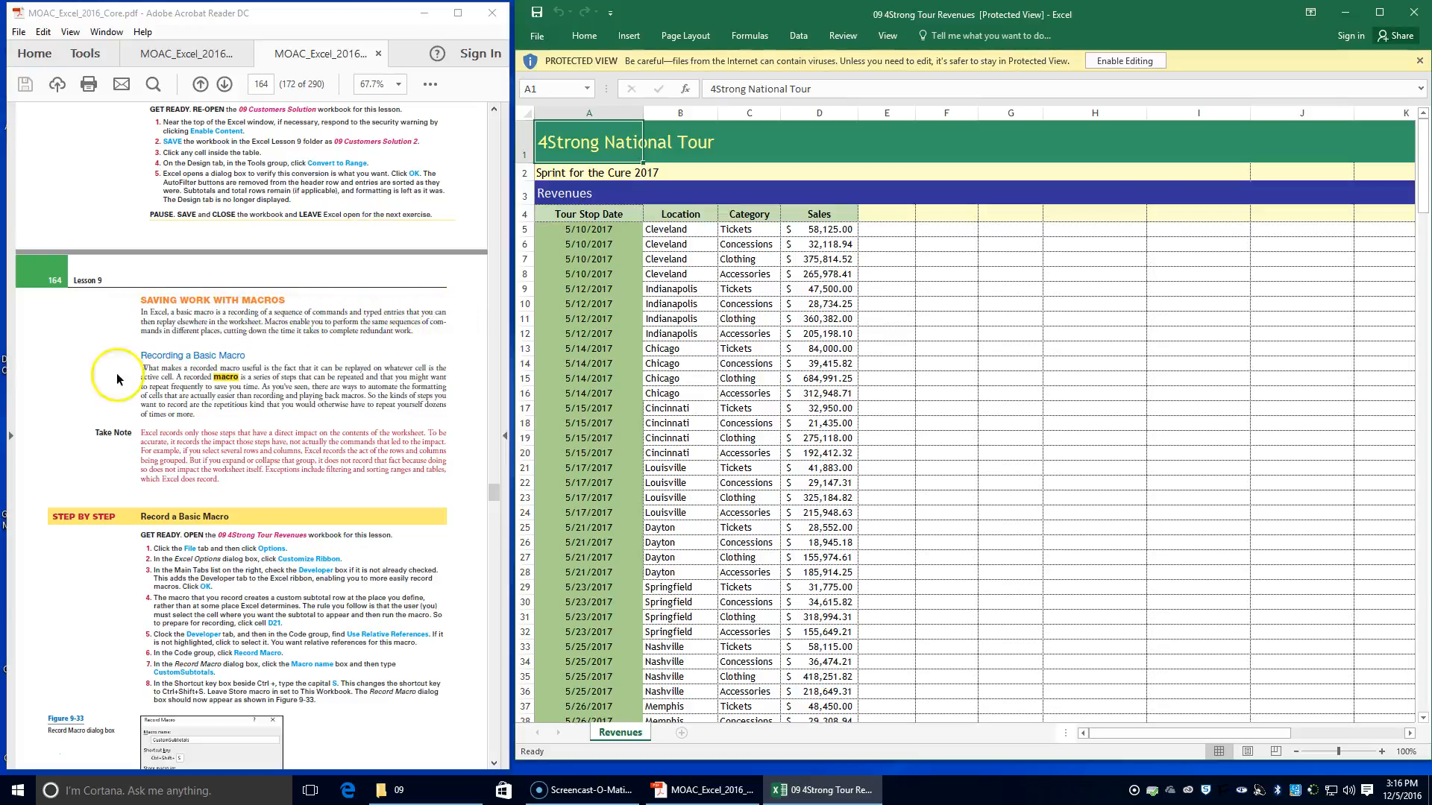
Switch to the Acrobat textbook and select the sentence on what macros enable in the Saving Work with Macros section
double_click(280, 320)
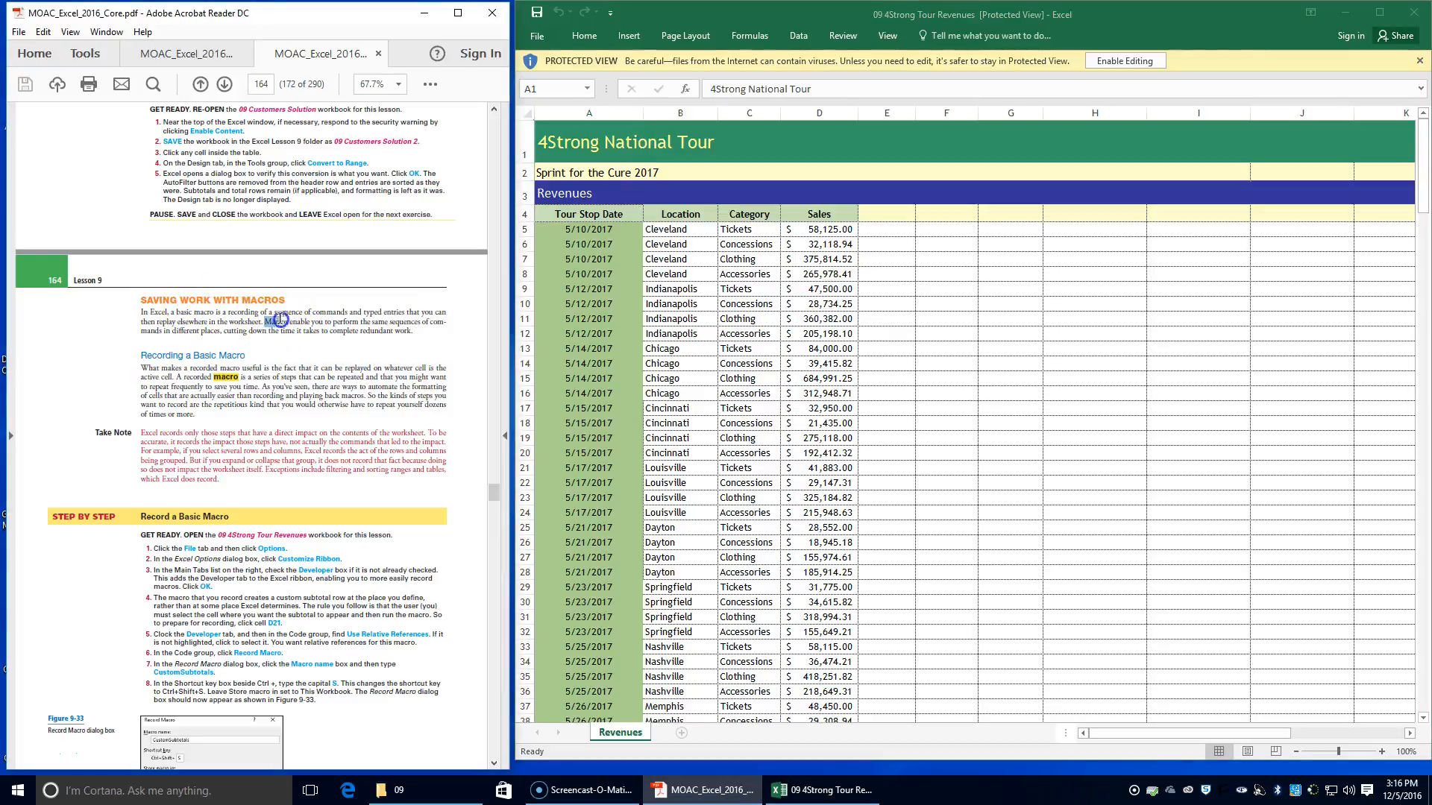
left_click_drag(421, 333, 149, 337)
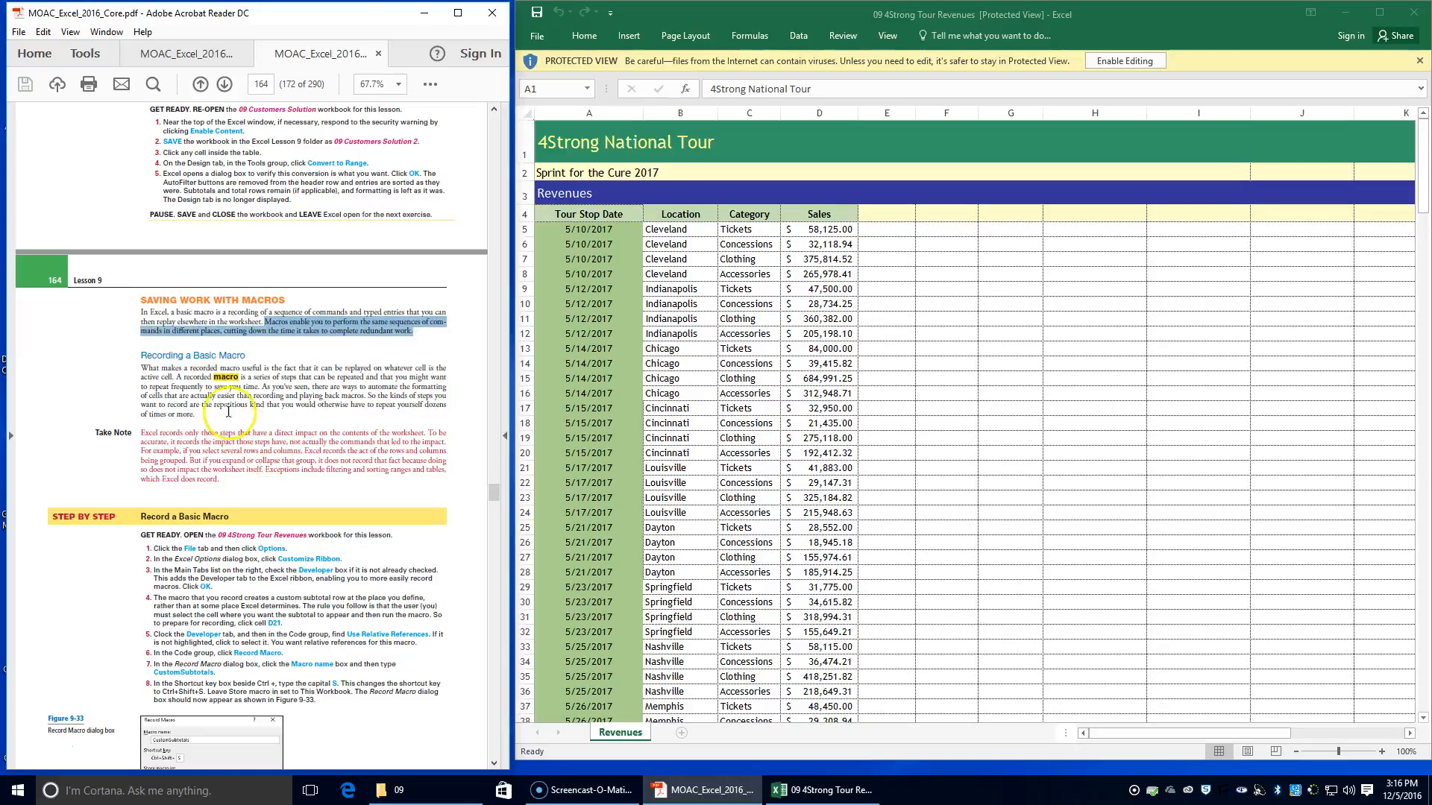
scroll(224, 410, "down", 1)
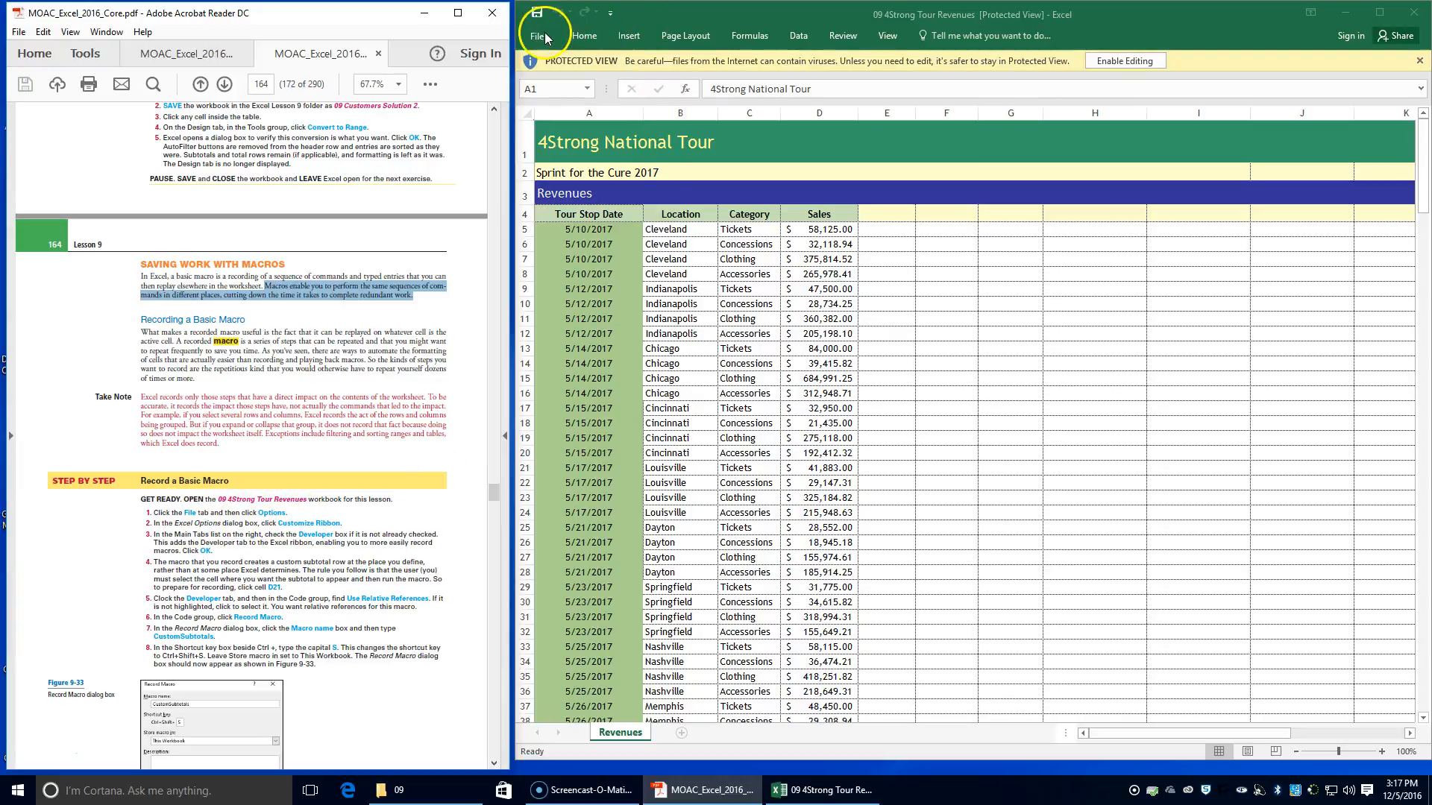
Enable editing in the 09 4Strong Tour Revenues workbook and add the Developer tab to the ribbon through the Customize Ribbon options
left_click(1131, 61)
left_click_drag(917, 14, 1428, 44)
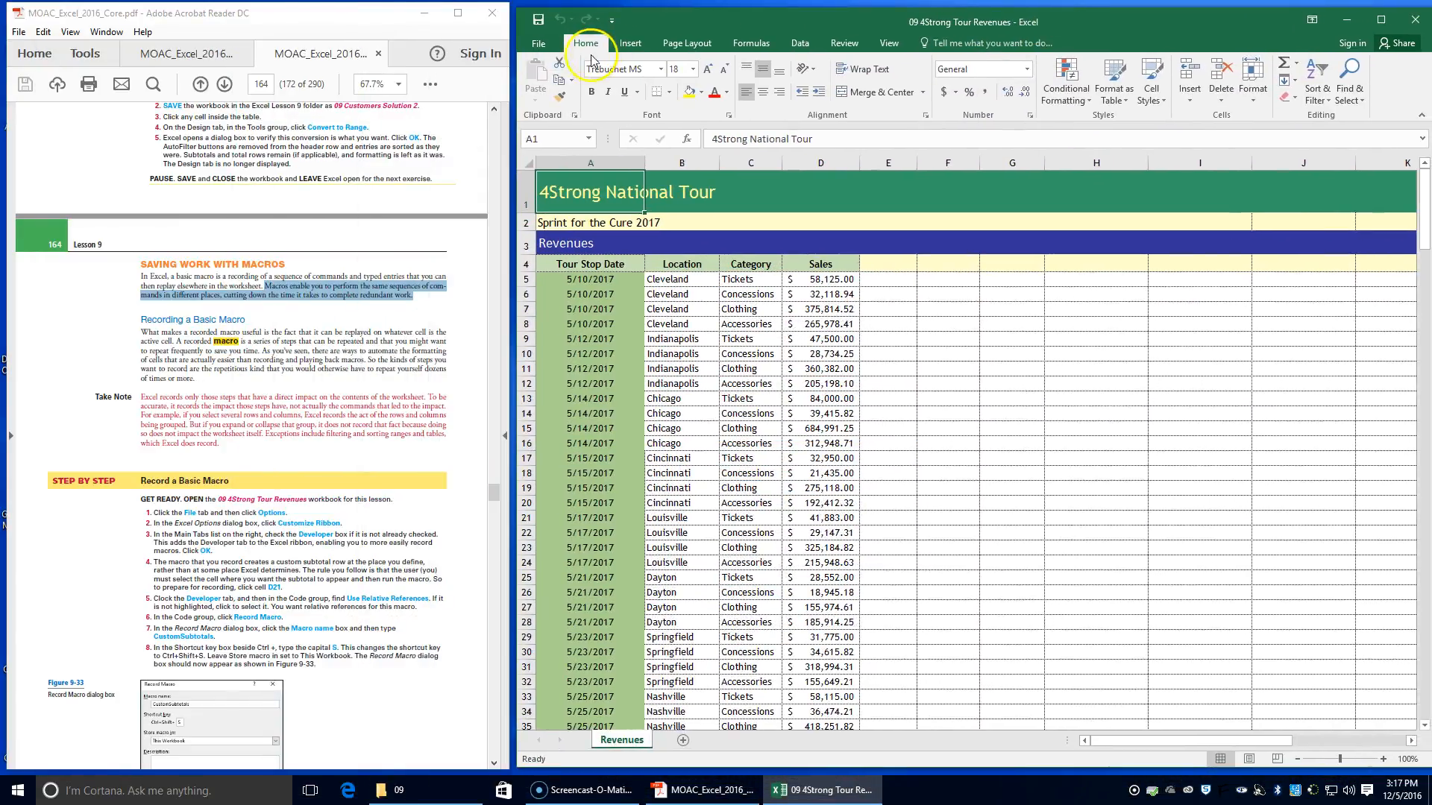
left_click(537, 38)
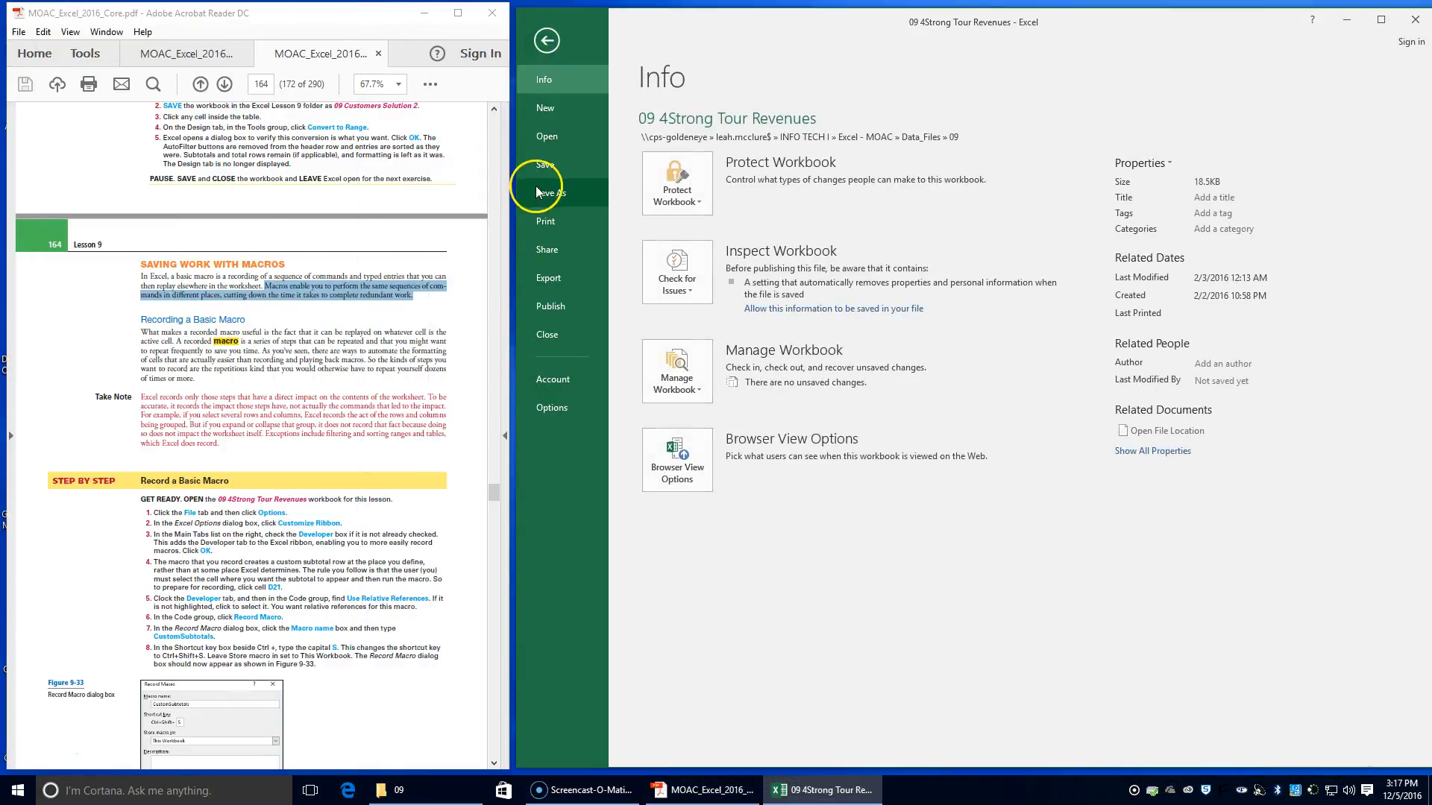
left_click(553, 408)
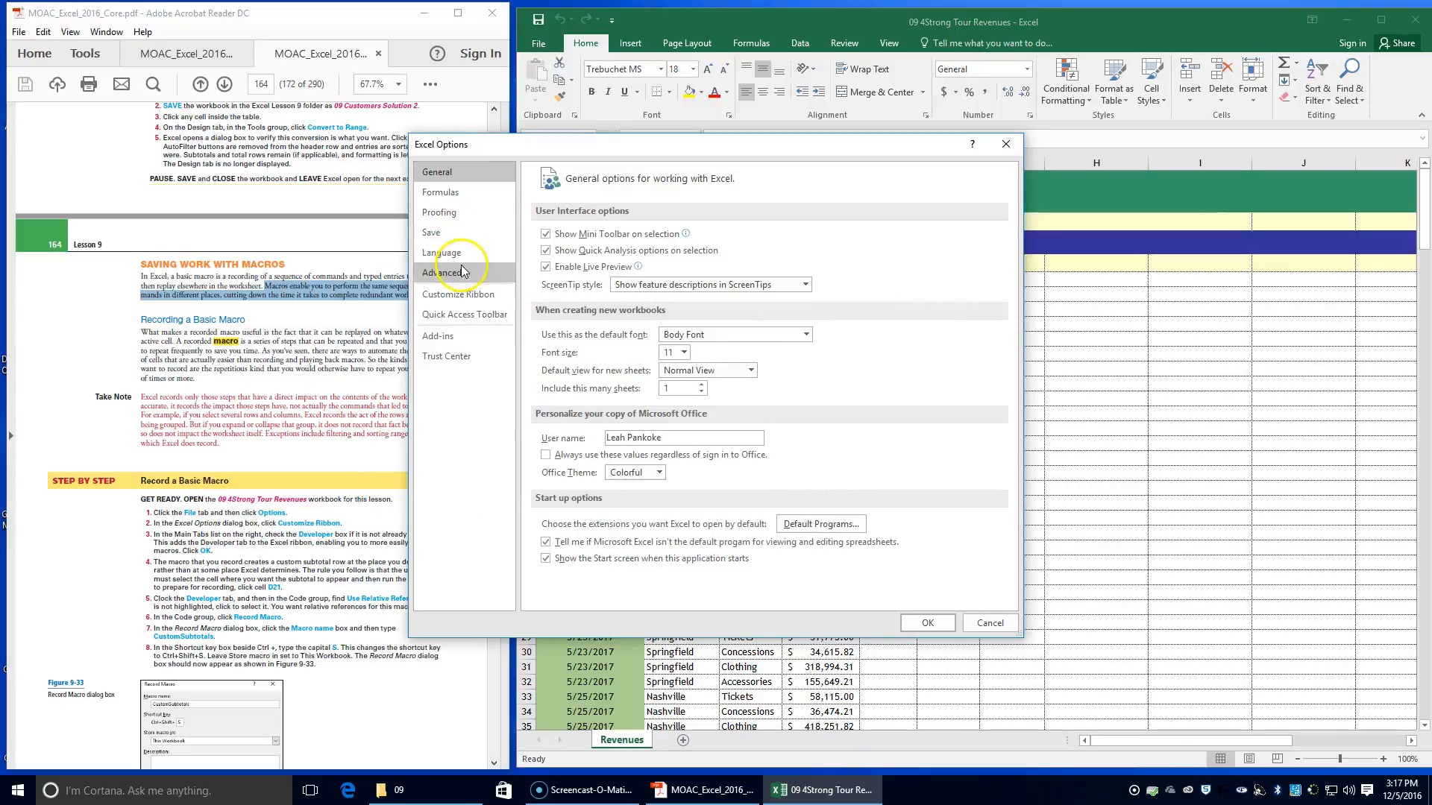
left_click(450, 299)
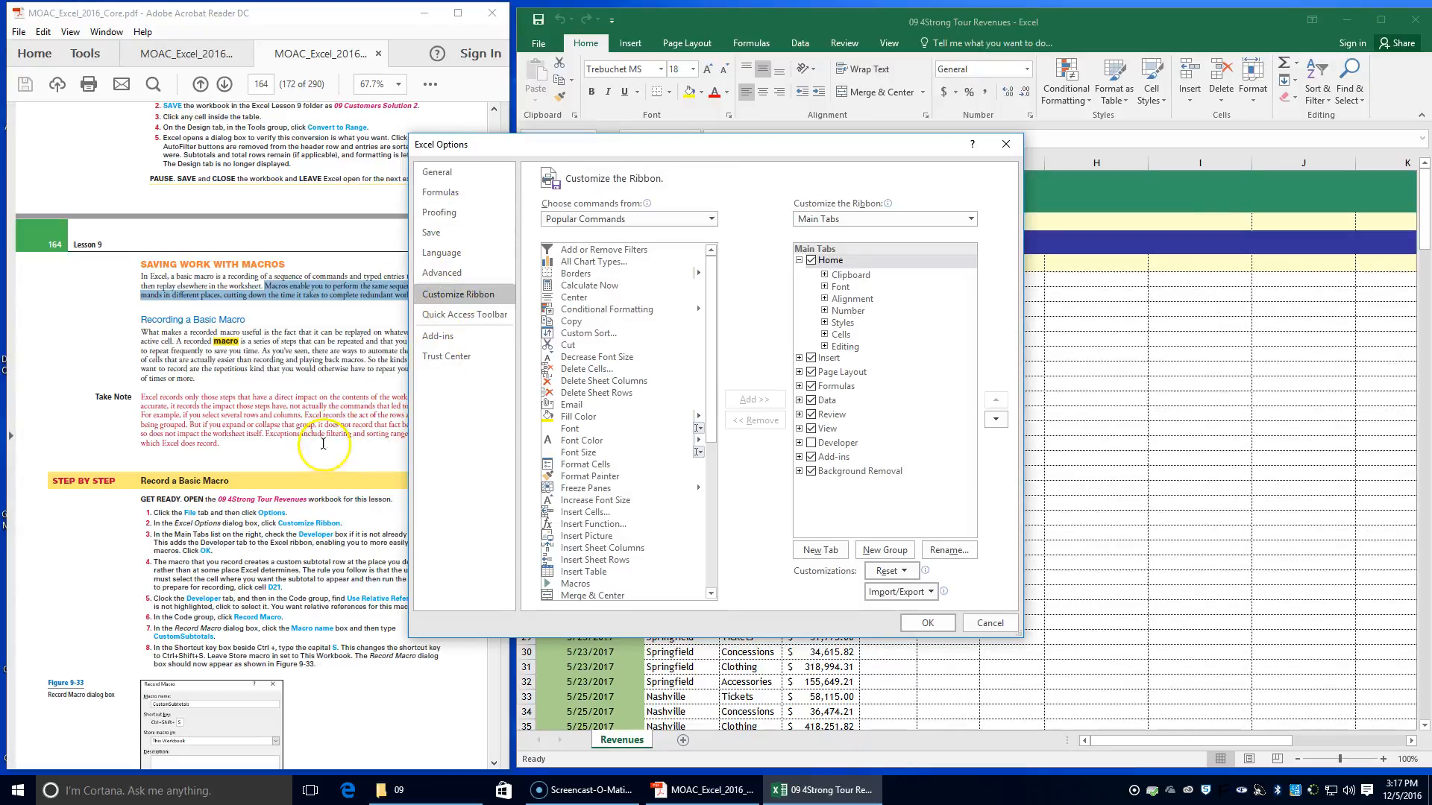
scroll(265, 513, "down", 2)
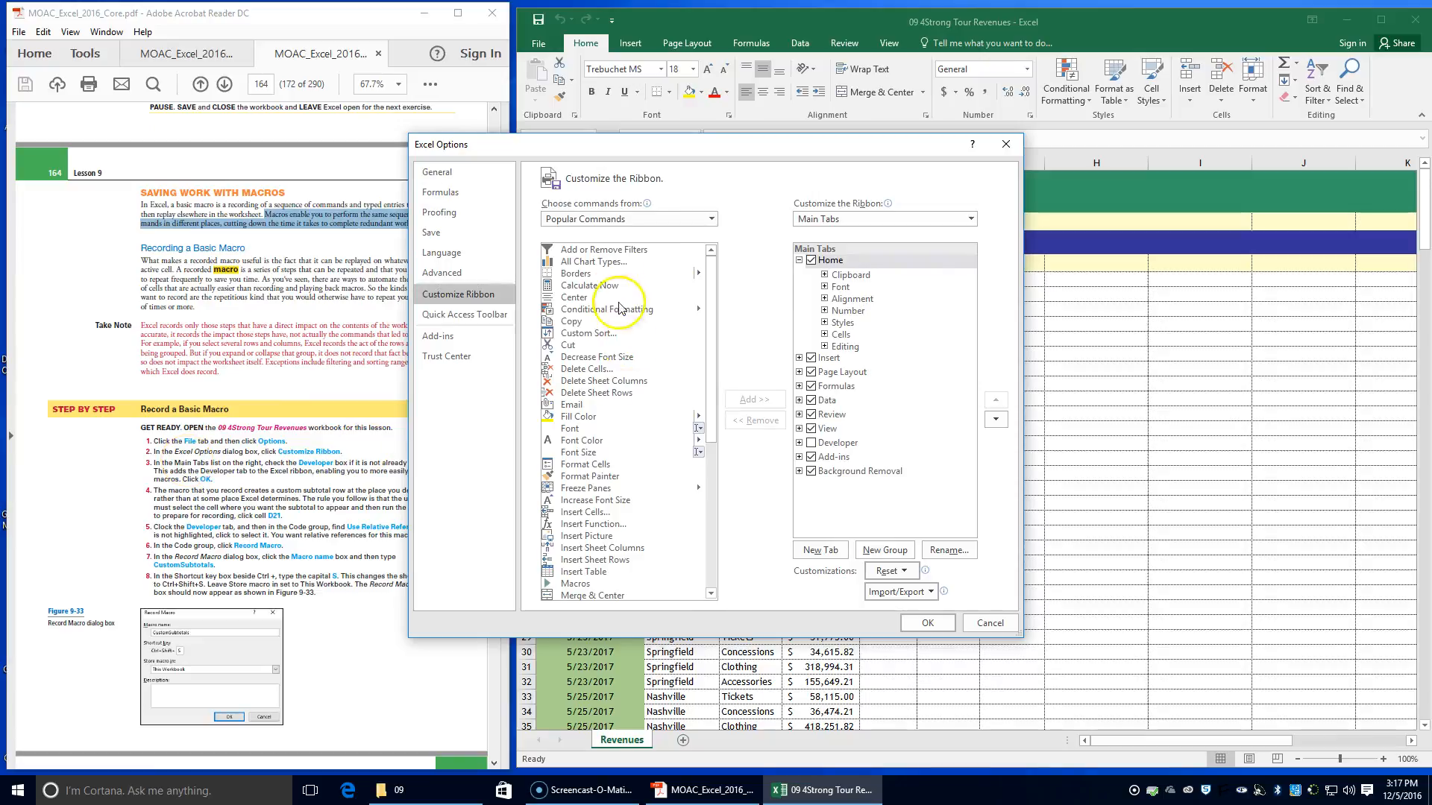
left_click(709, 219)
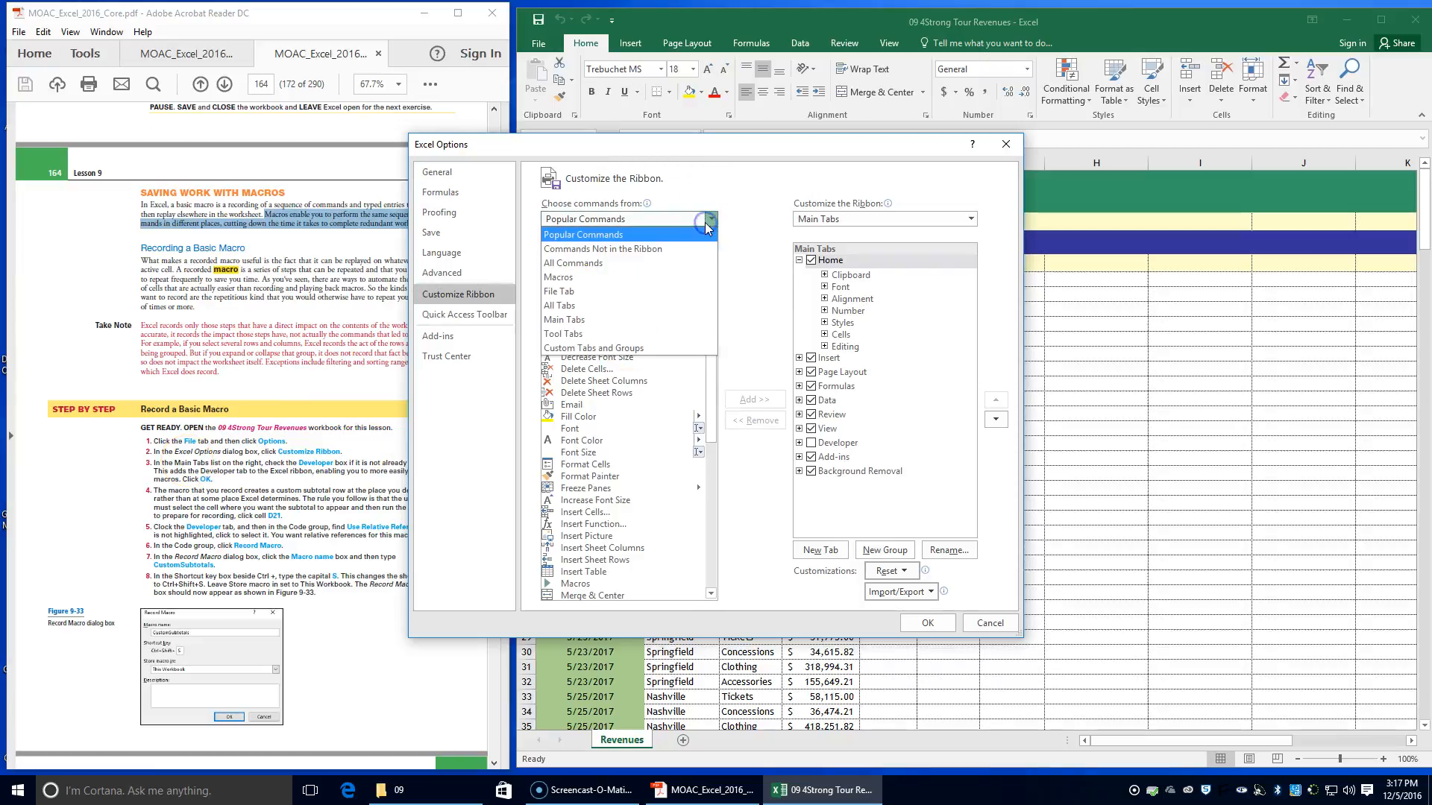
left_click(666, 320)
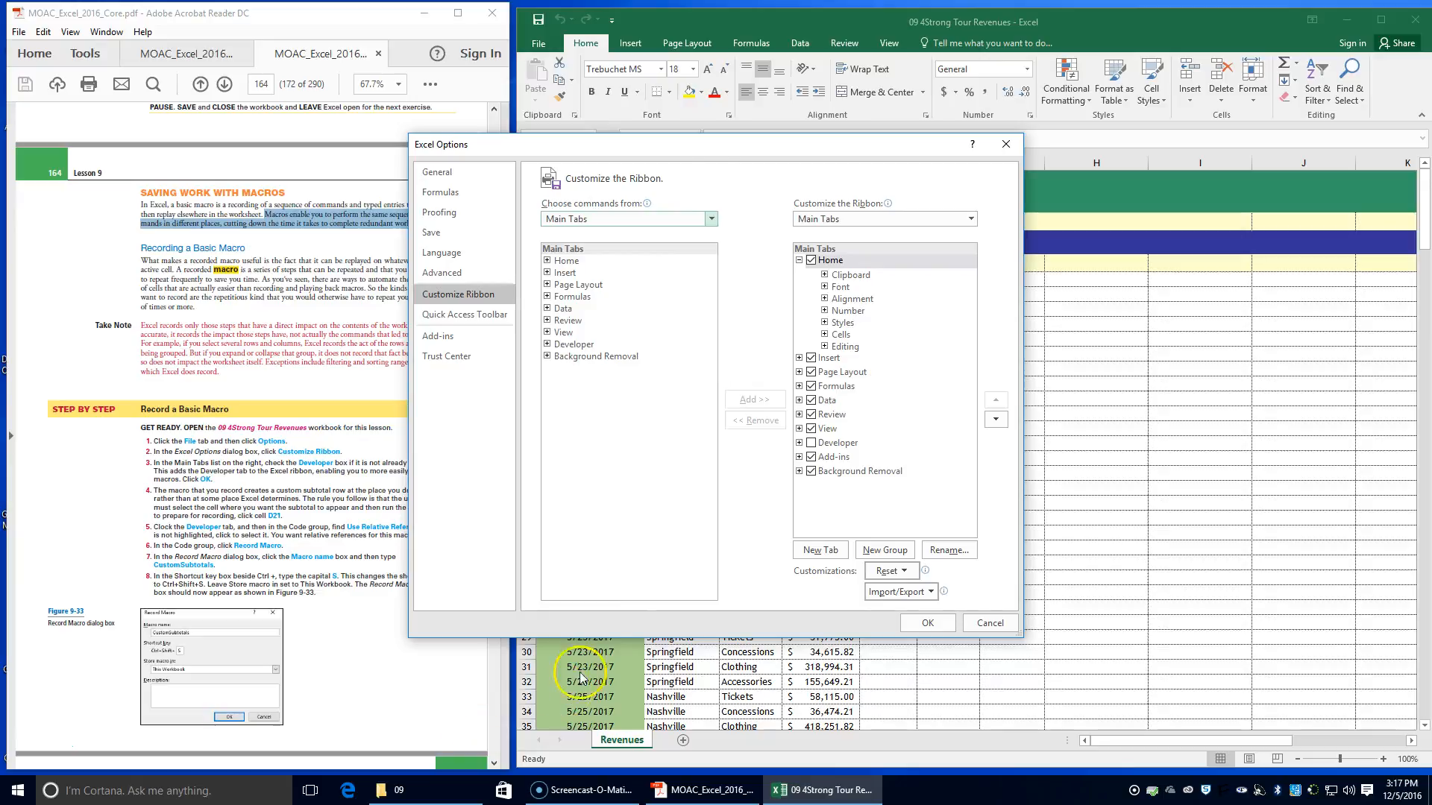
left_click_drag(726, 144, 923, 132)
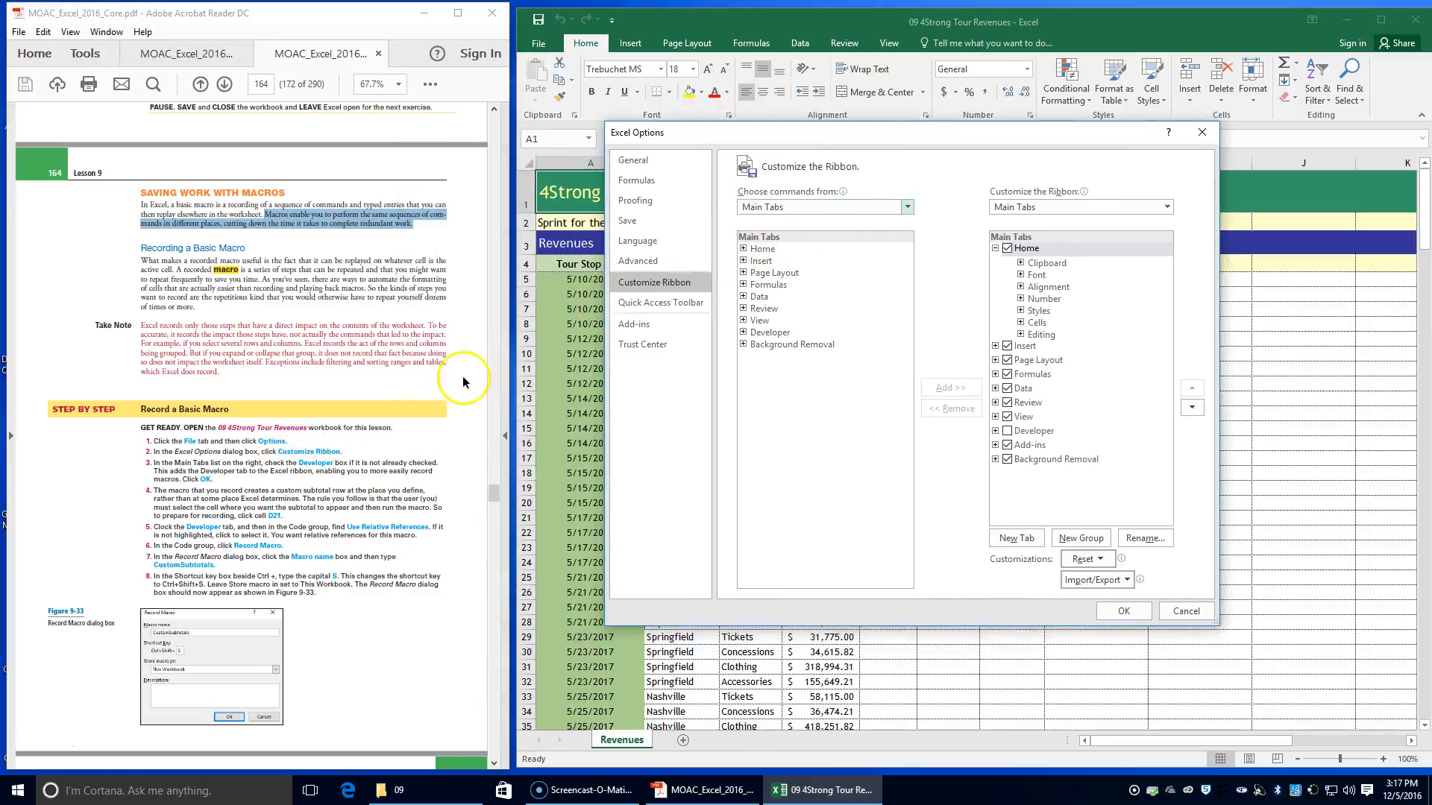
left_click(743, 332)
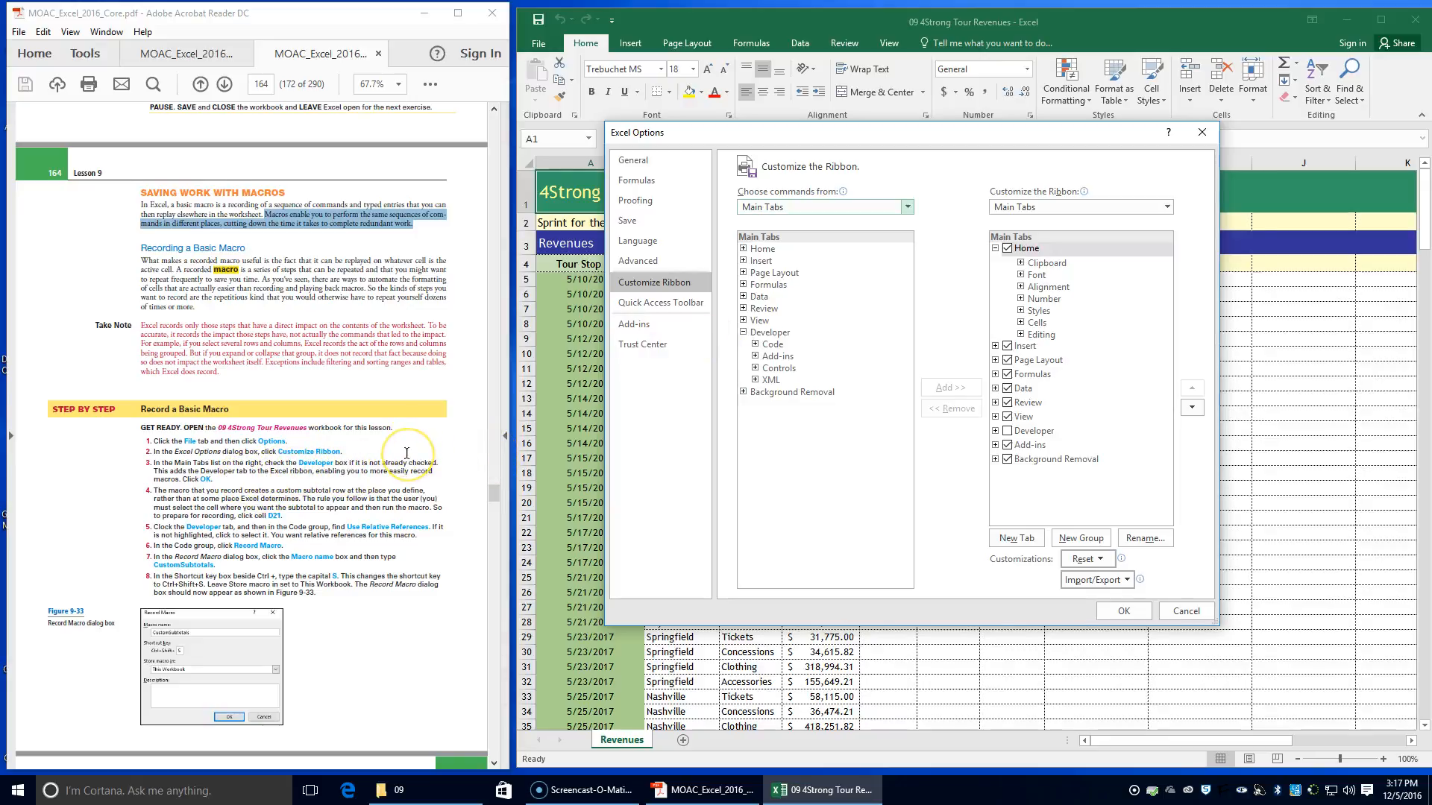
left_click(1008, 432)
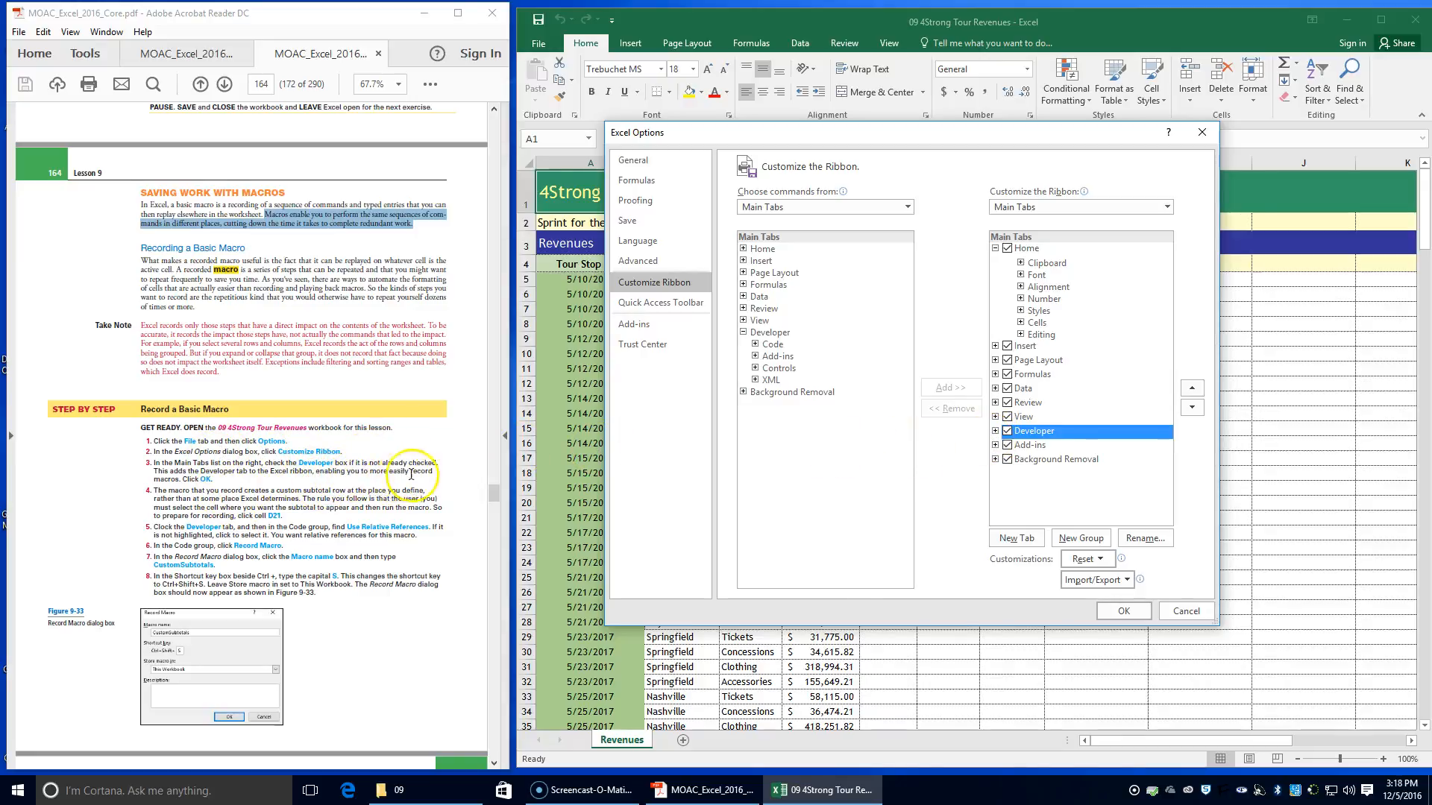
left_click(1125, 610)
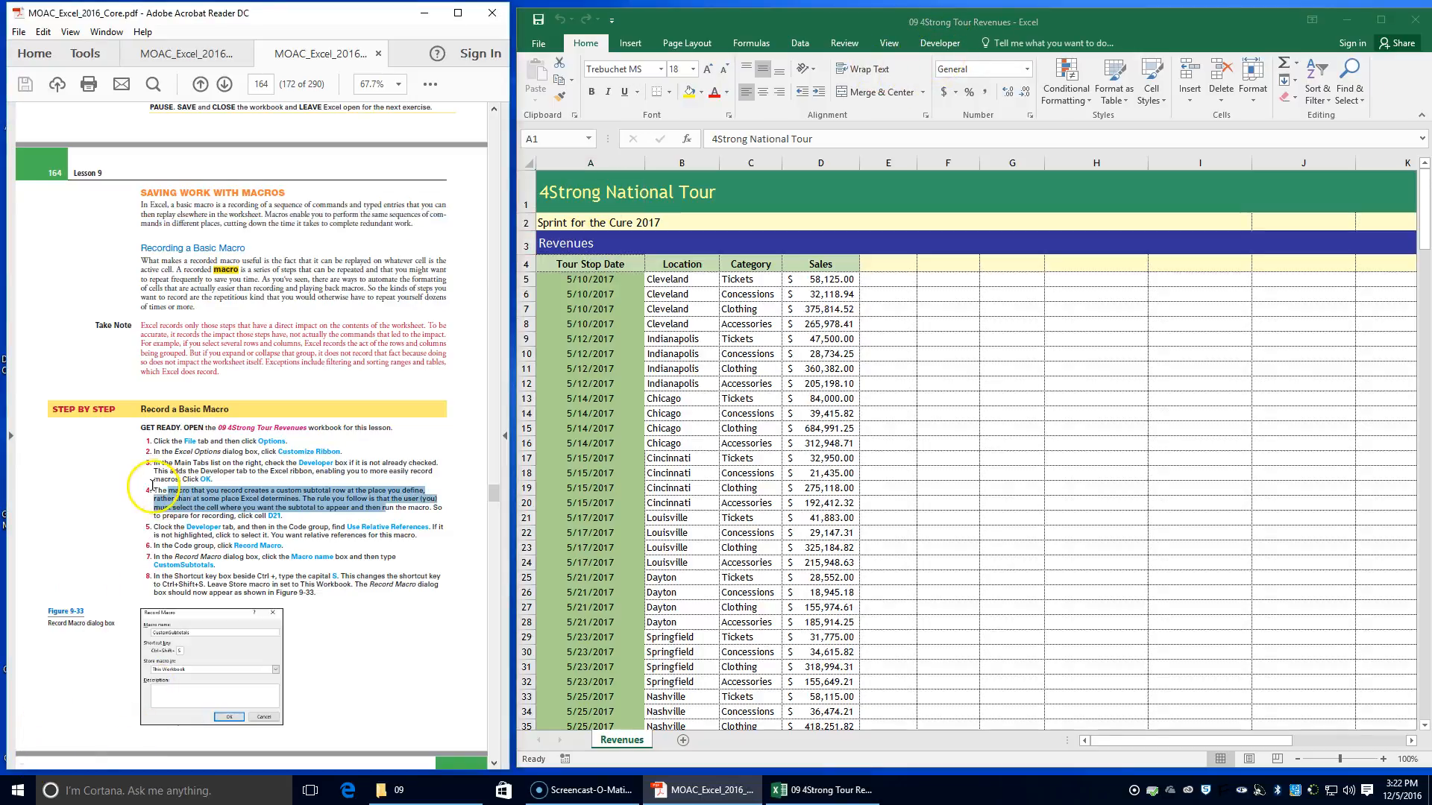
Select cell D21 as the subtotal location and turn on relative references for macro recording
left_click(153, 490)
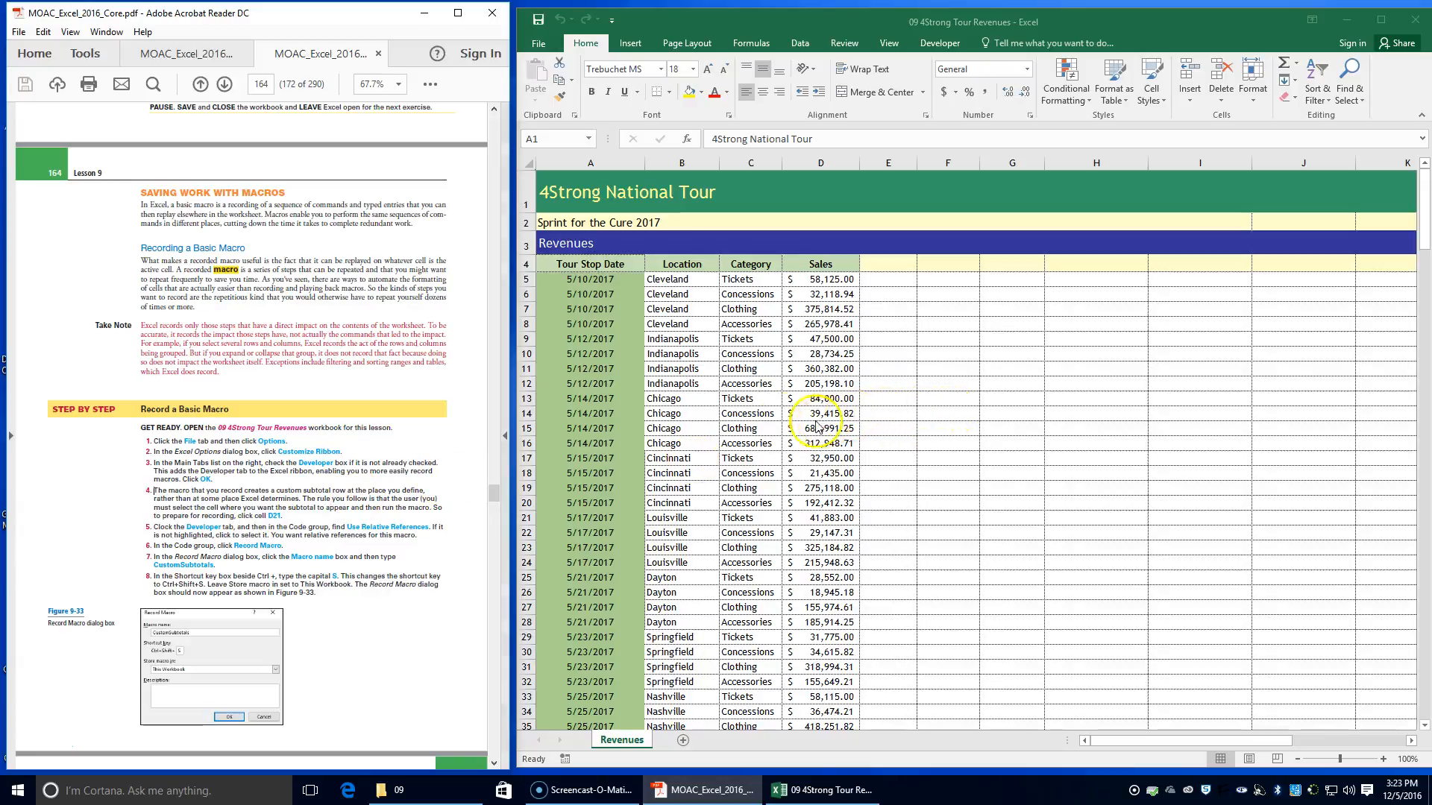
scroll(836, 448, "down", 5)
scroll(837, 491, "down", 4)
scroll(837, 448, "up", 9)
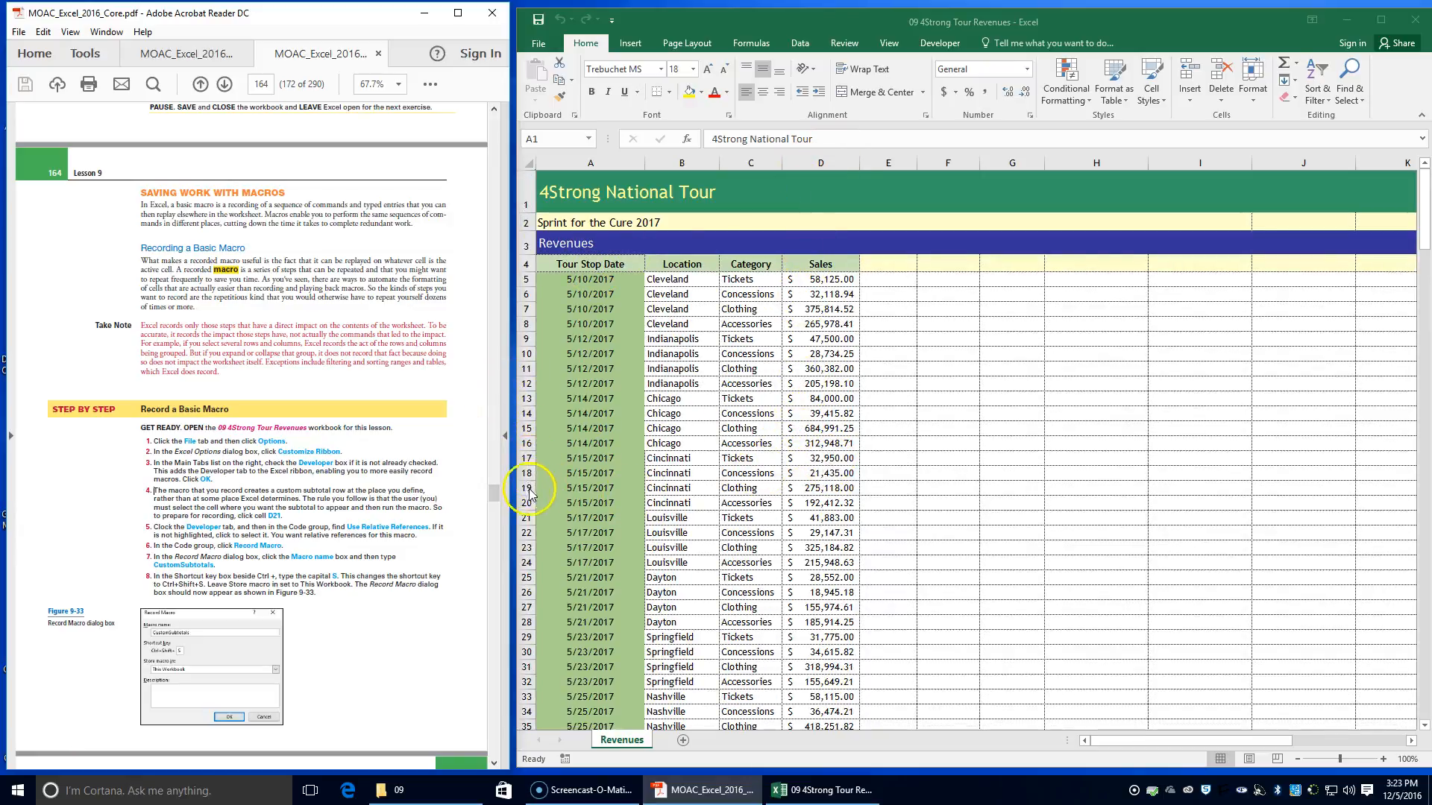
left_click(828, 517)
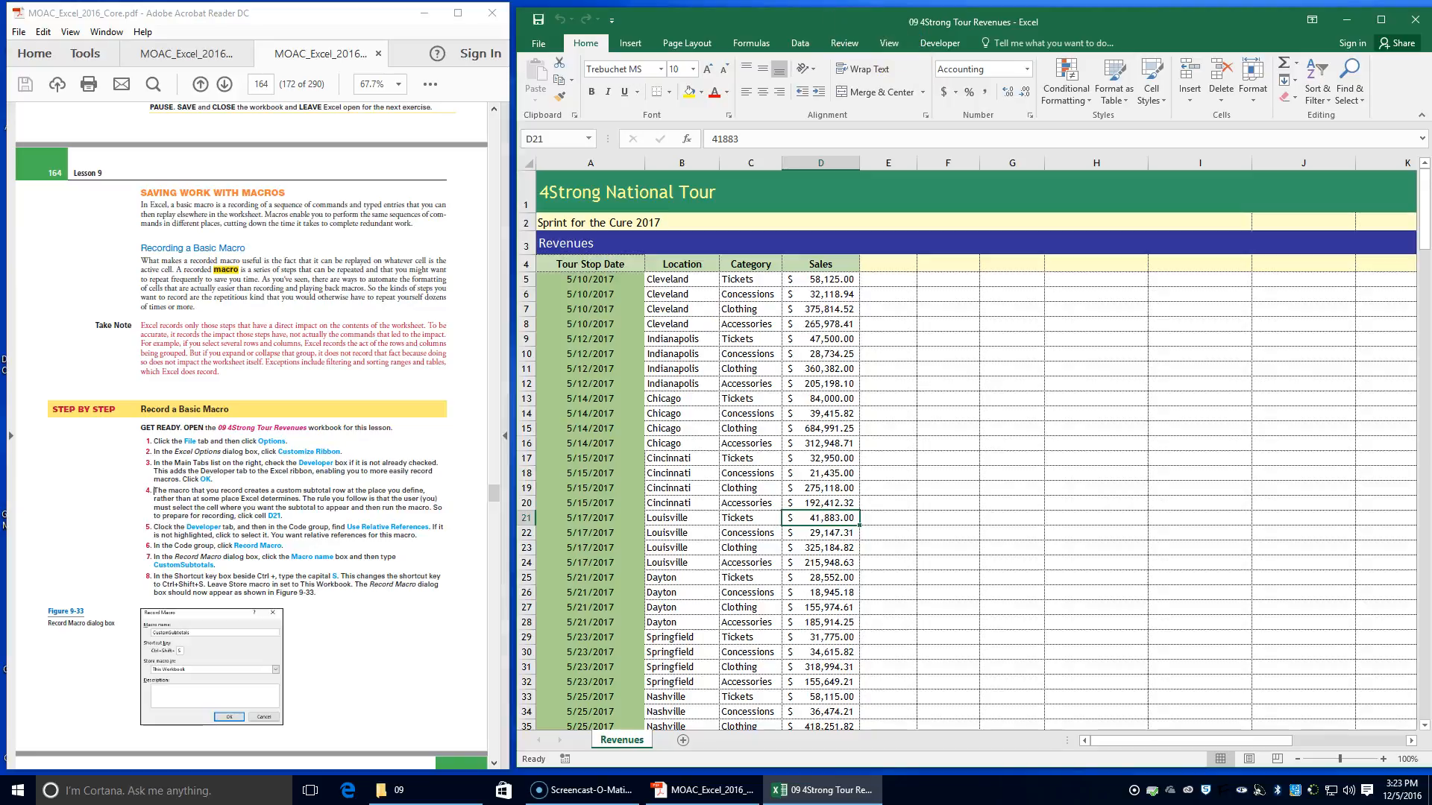
left_click(933, 45)
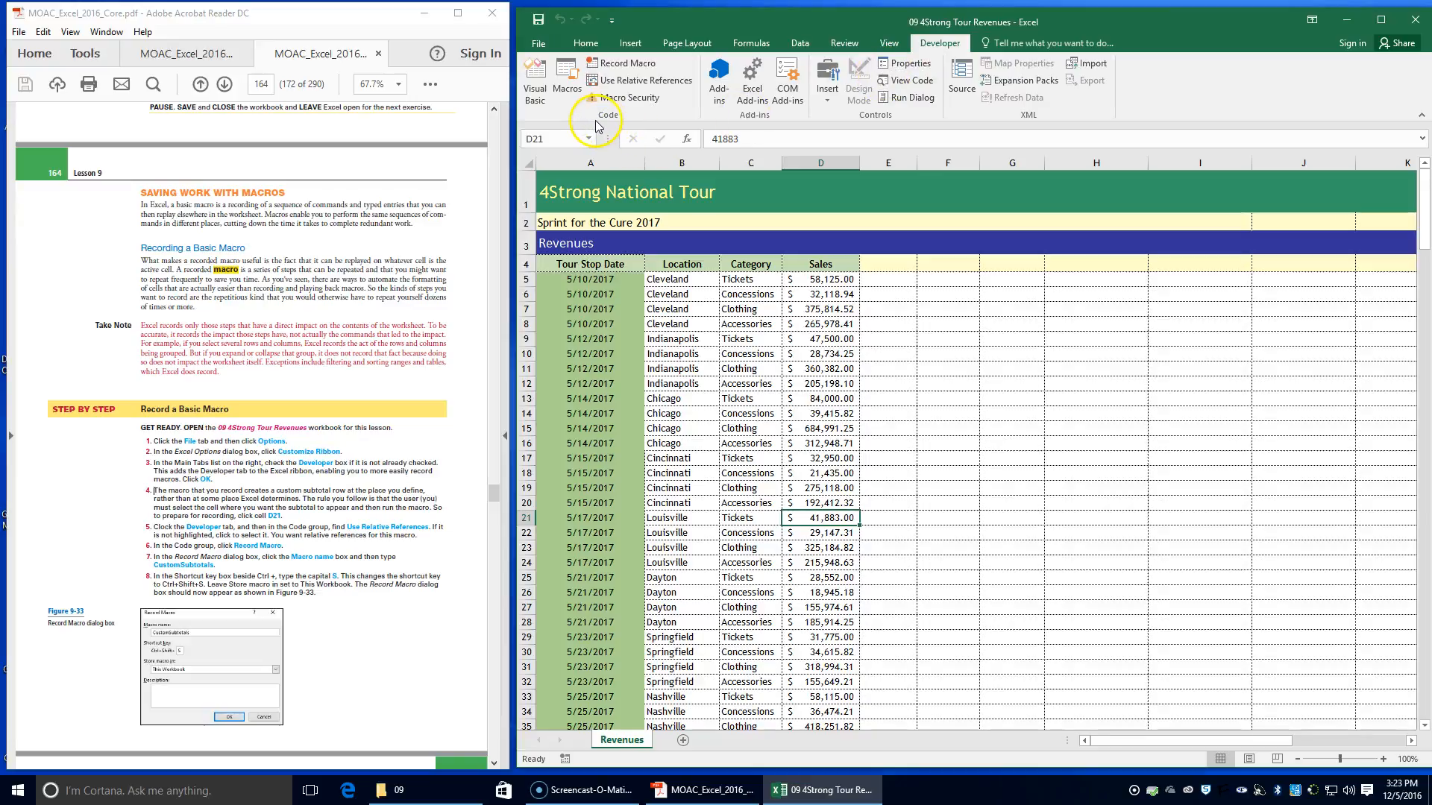
left_click(616, 82)
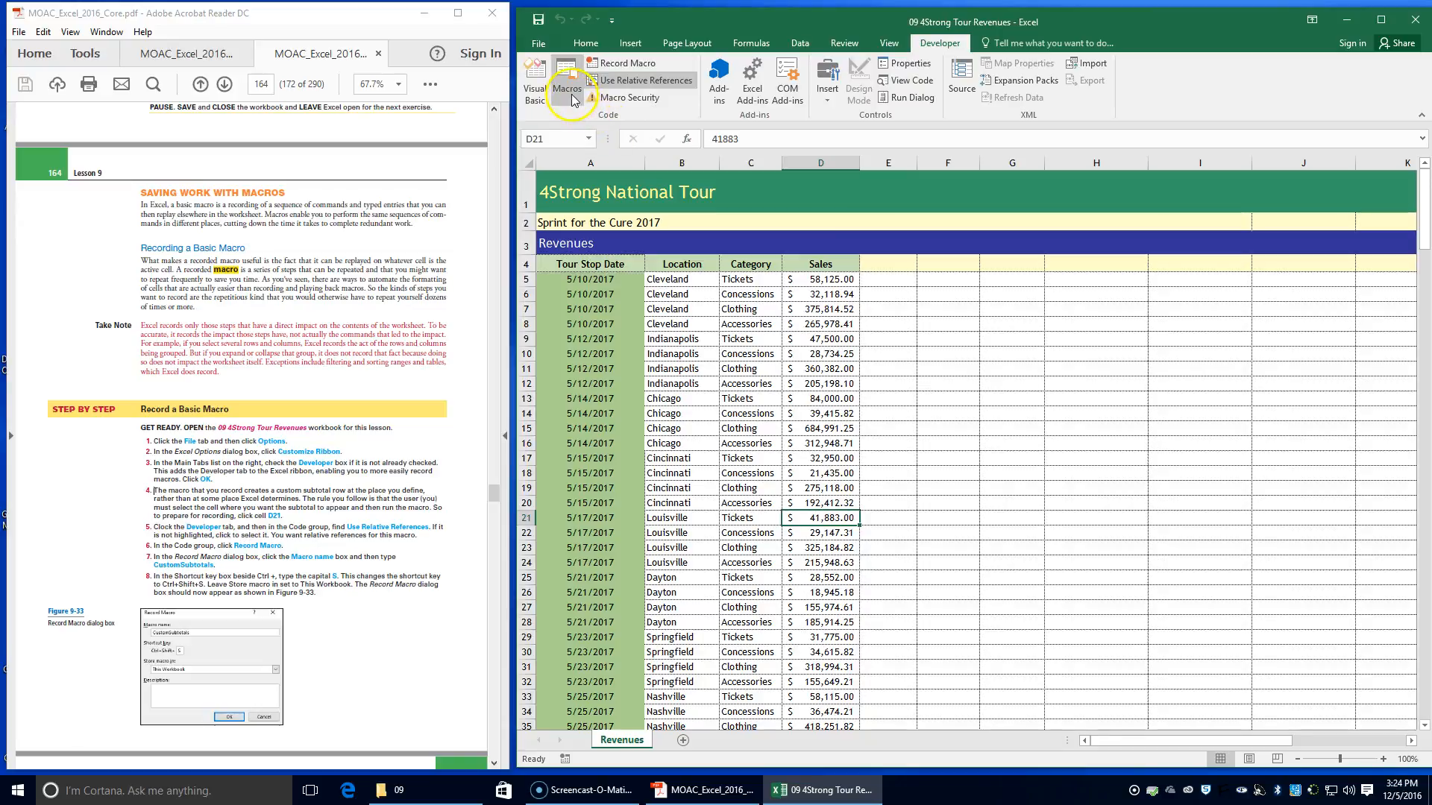
Start recording a macro named CustomSubtotals with capital S as its shortcut letter, stored in This Workbook
left_click(615, 65)
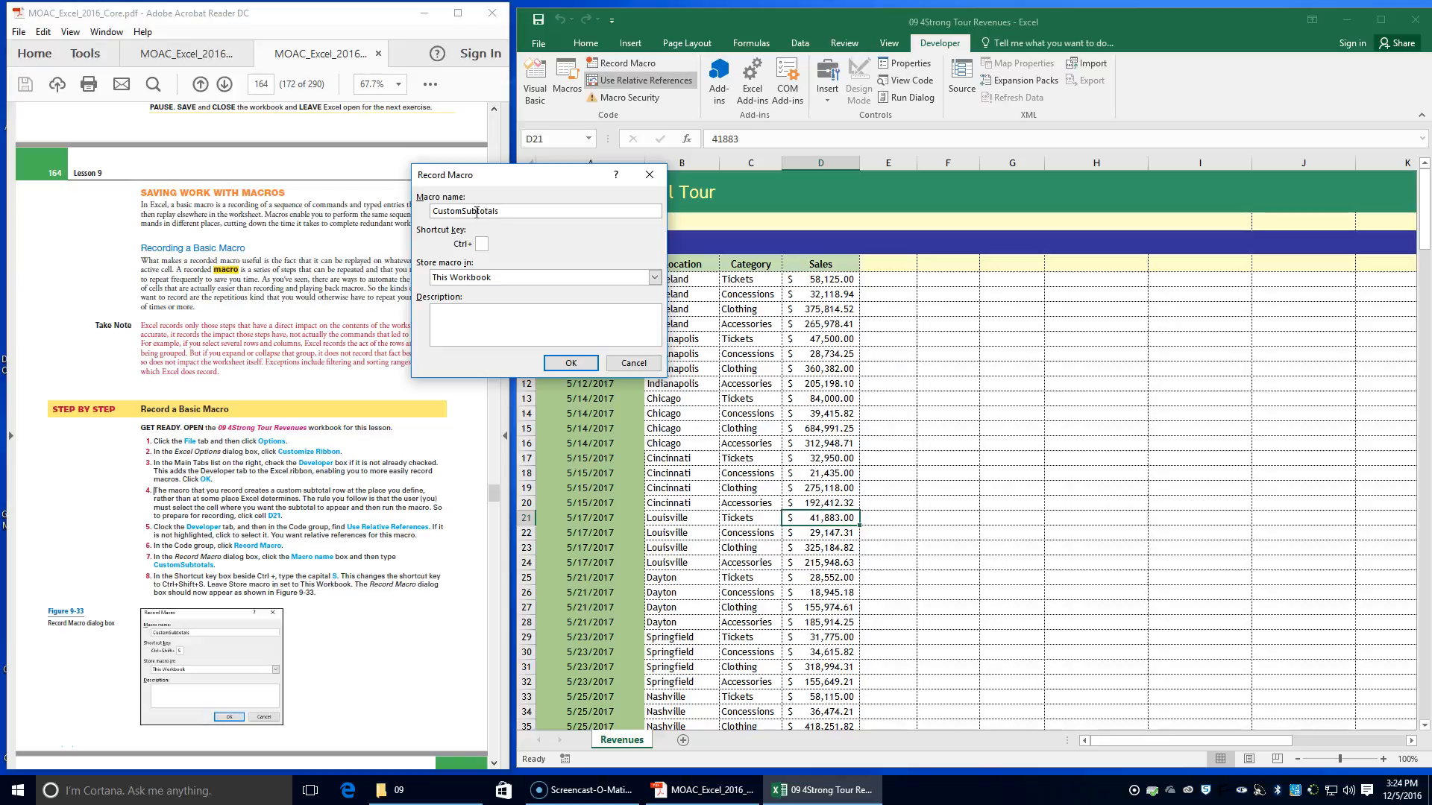
left_click(483, 246)
type("S")
scroll(191, 639, "down", 3)
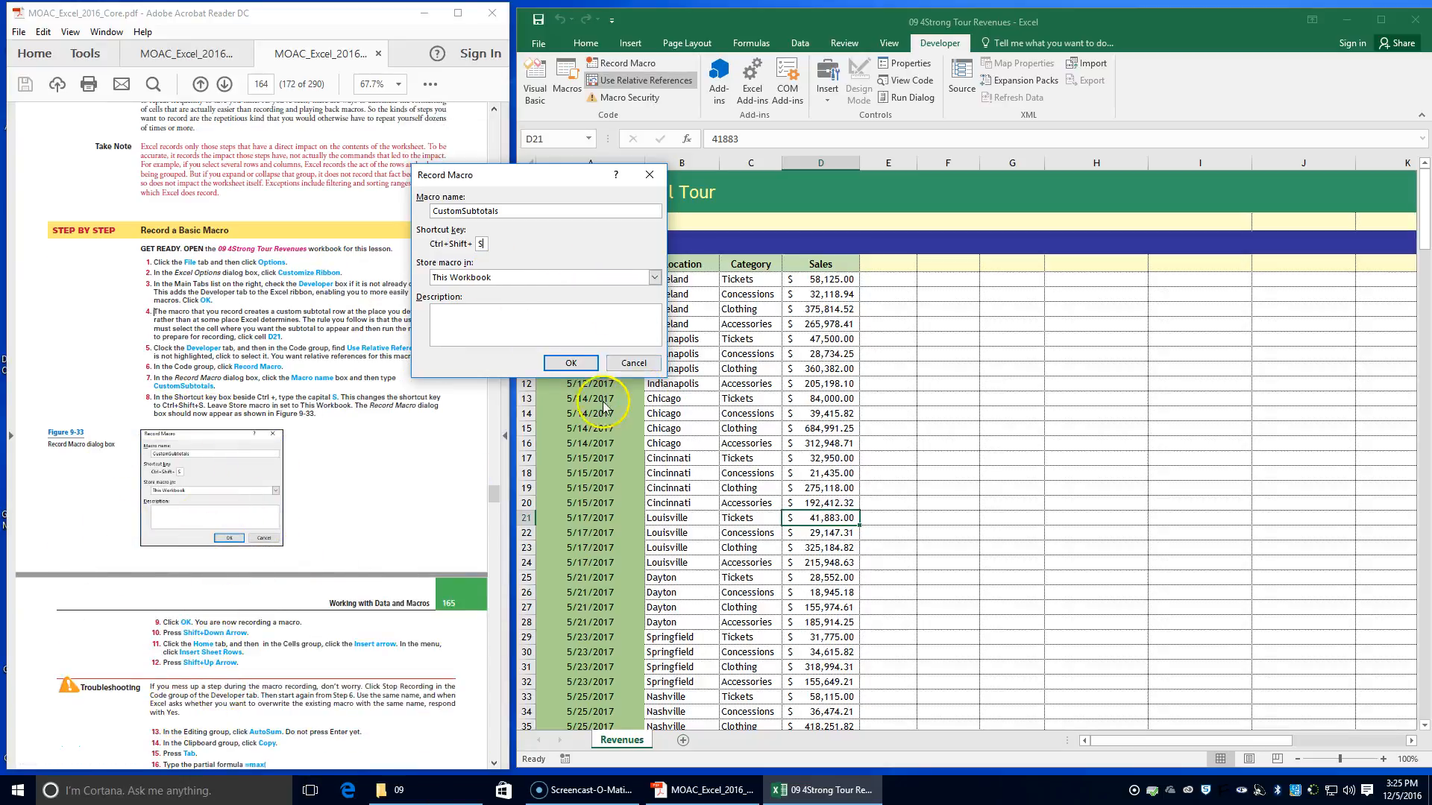
left_click(563, 363)
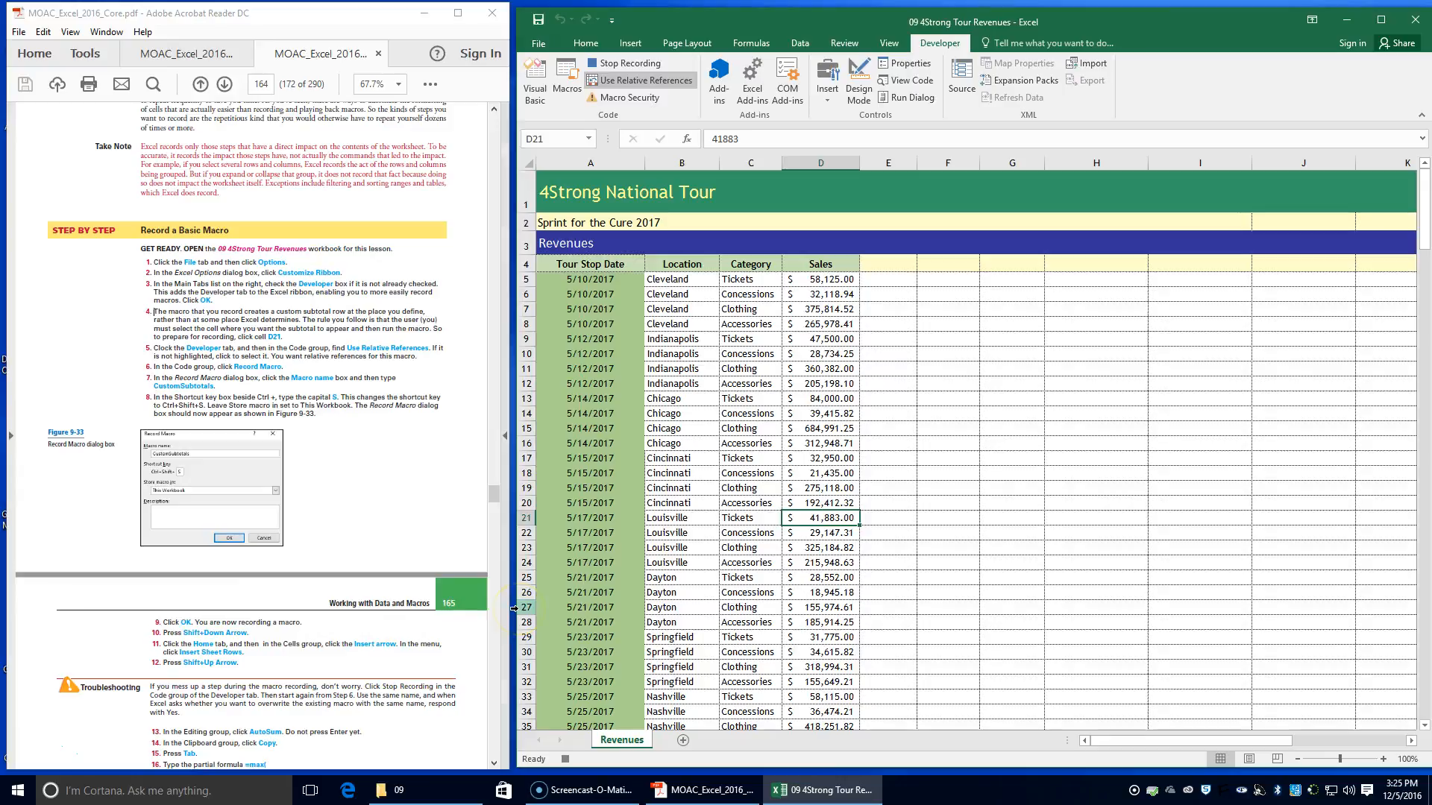
Insert two sheet rows above the first Louisville row by extending the selection to D21:D22, then reduce the selection to D21
key("shift+Down")
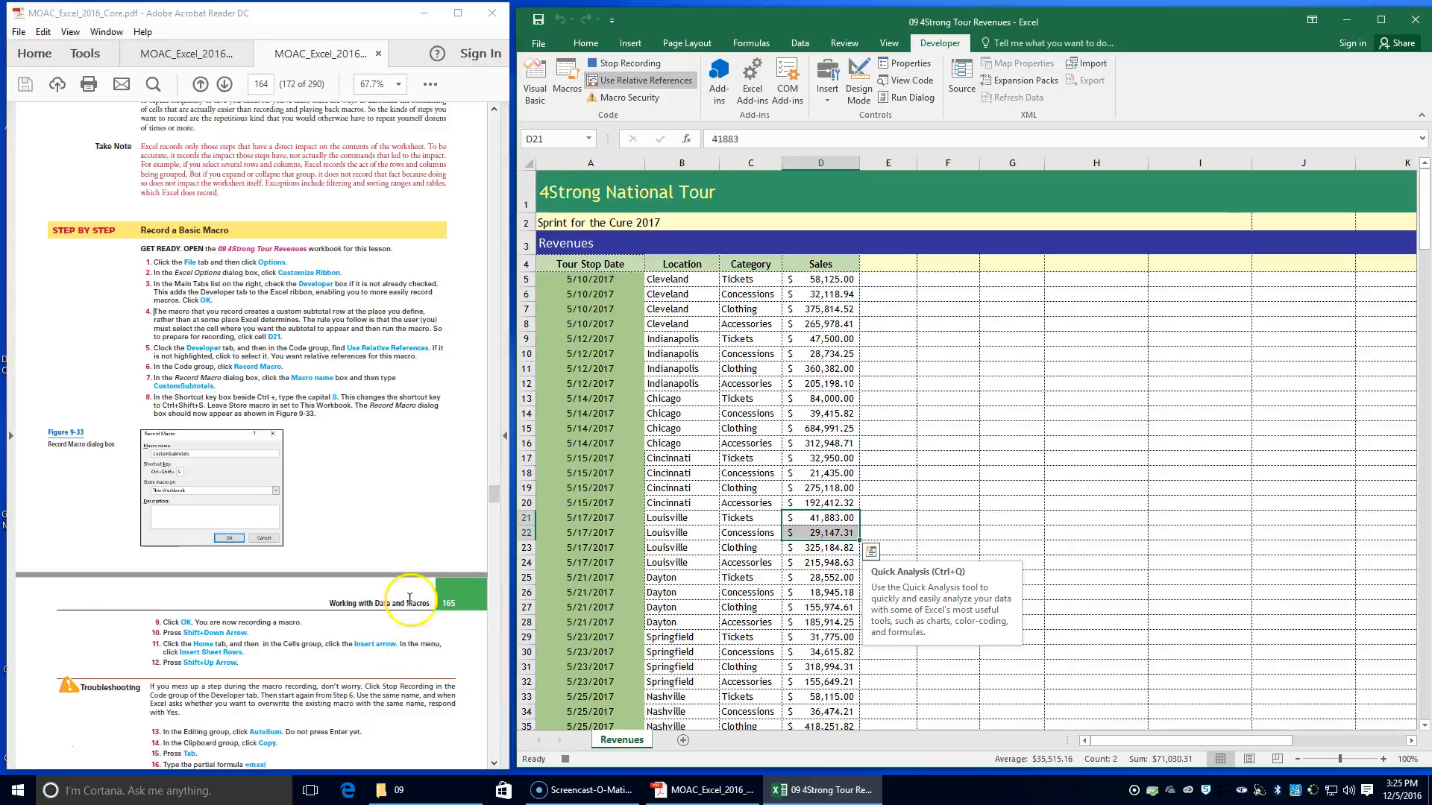
left_click(586, 44)
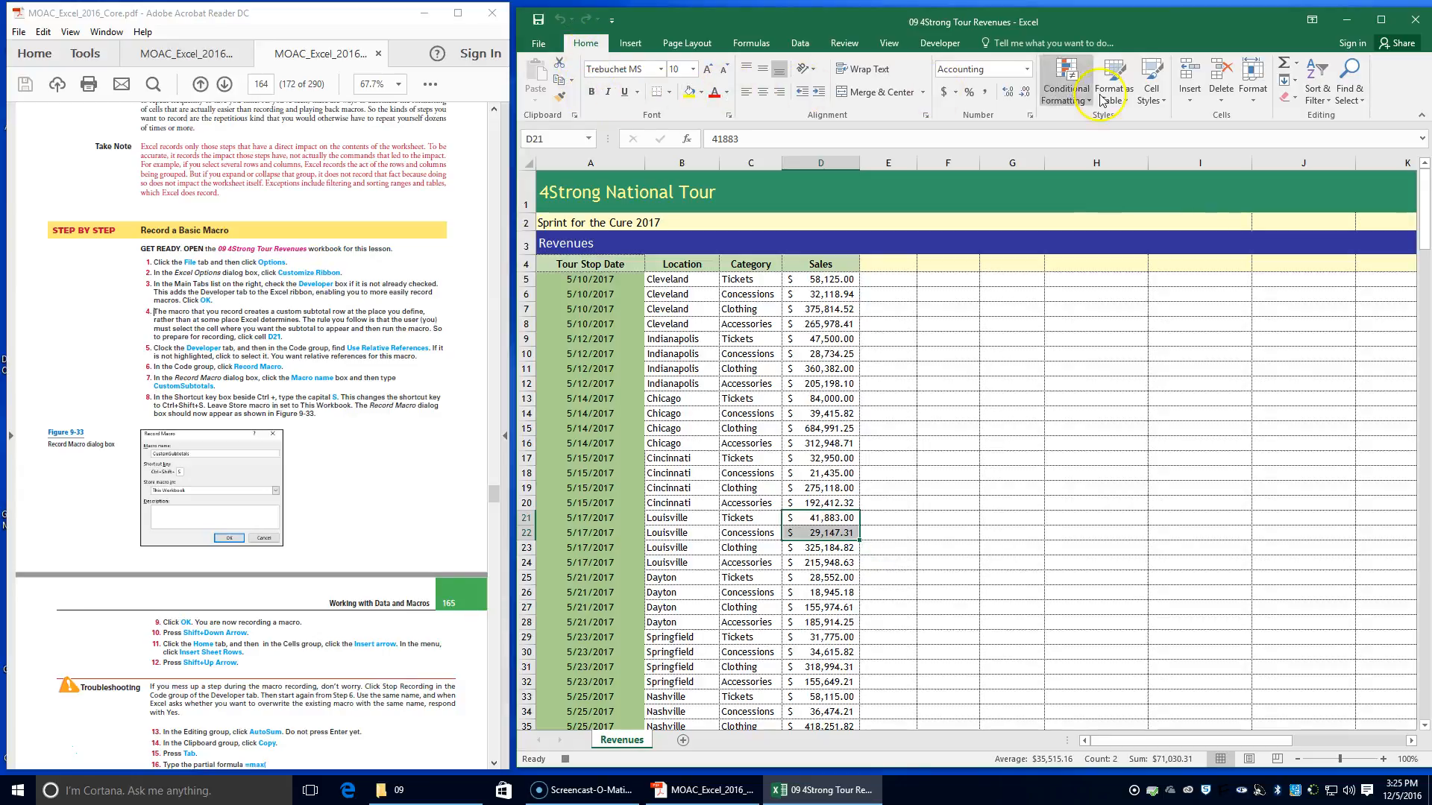
left_click(1188, 101)
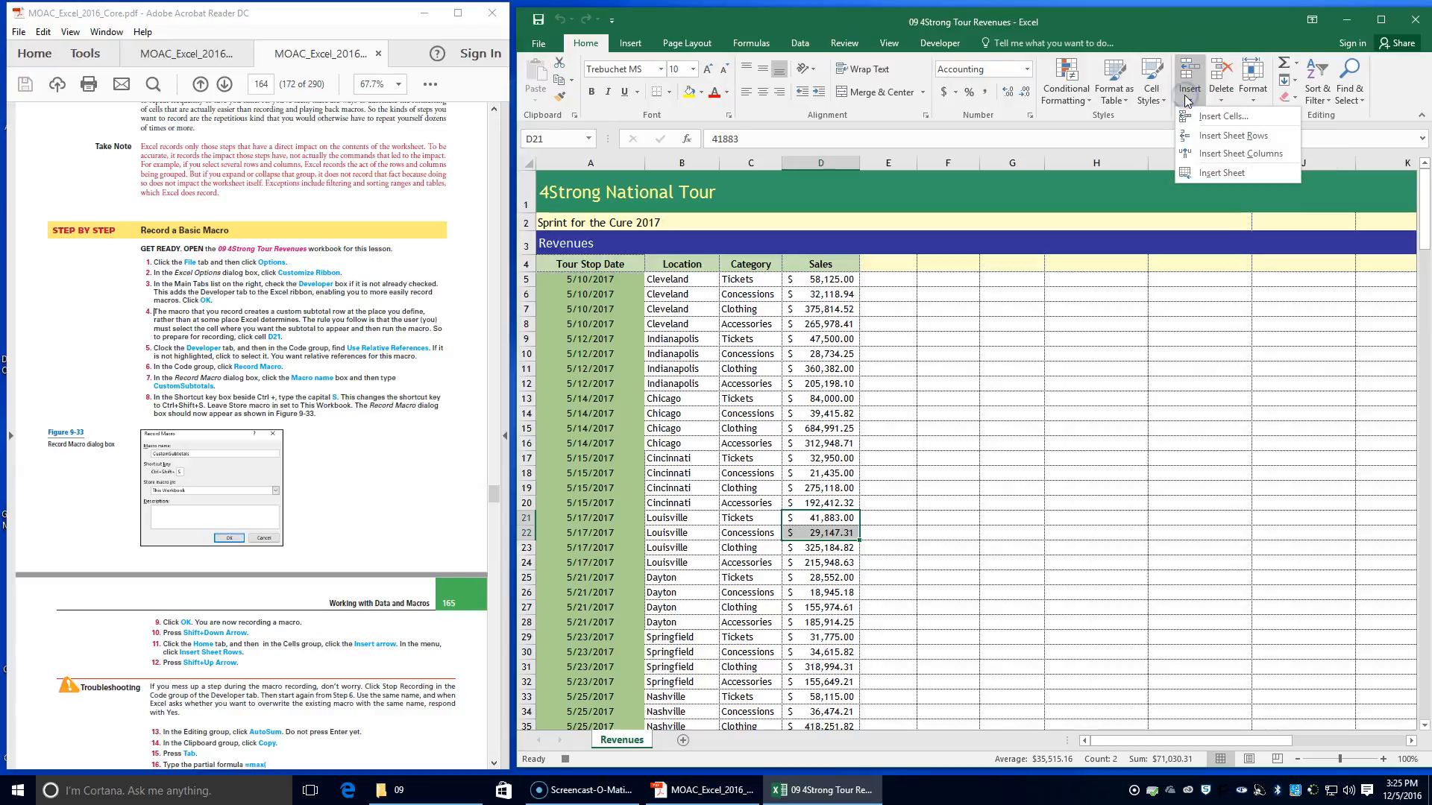
left_click(1211, 140)
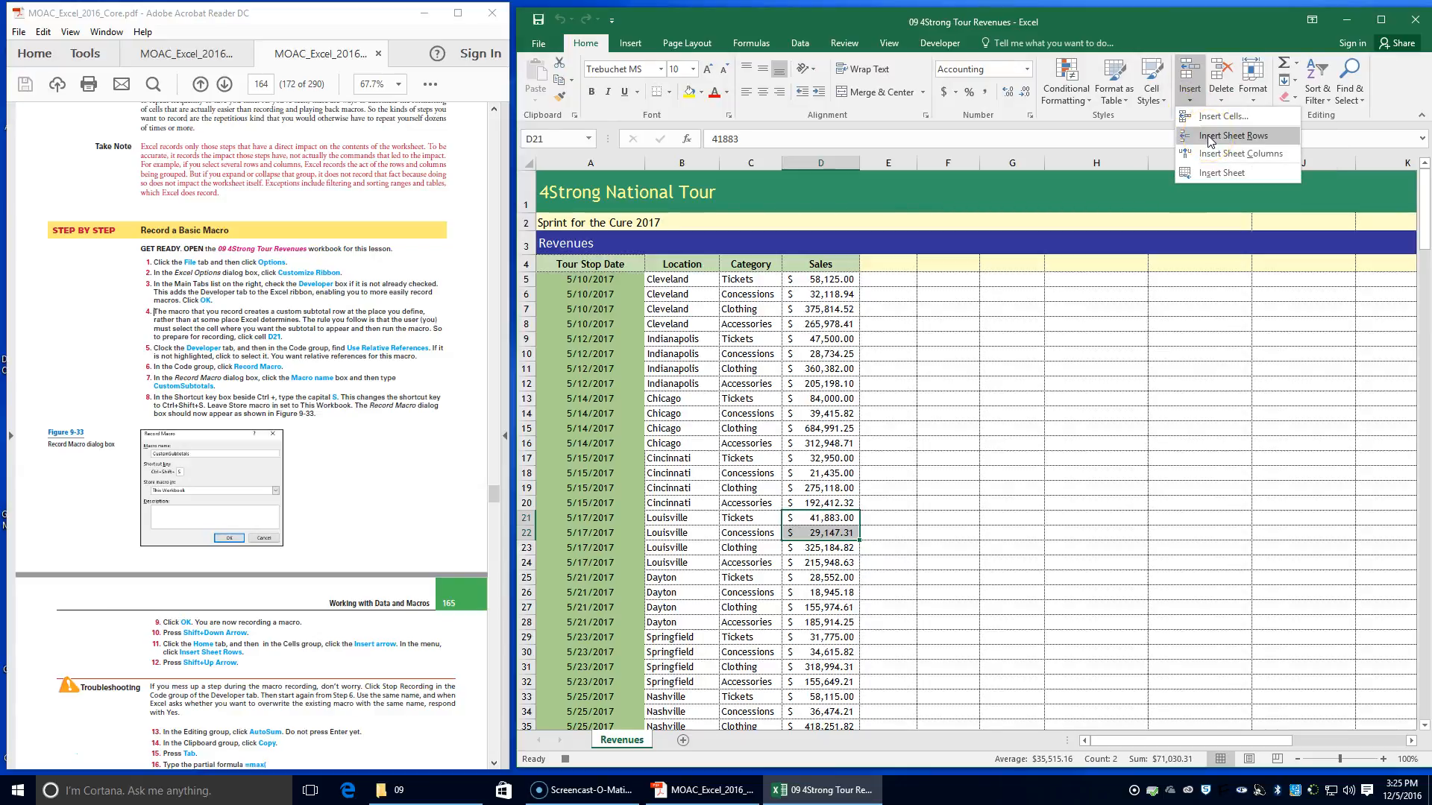
left_click(1210, 137)
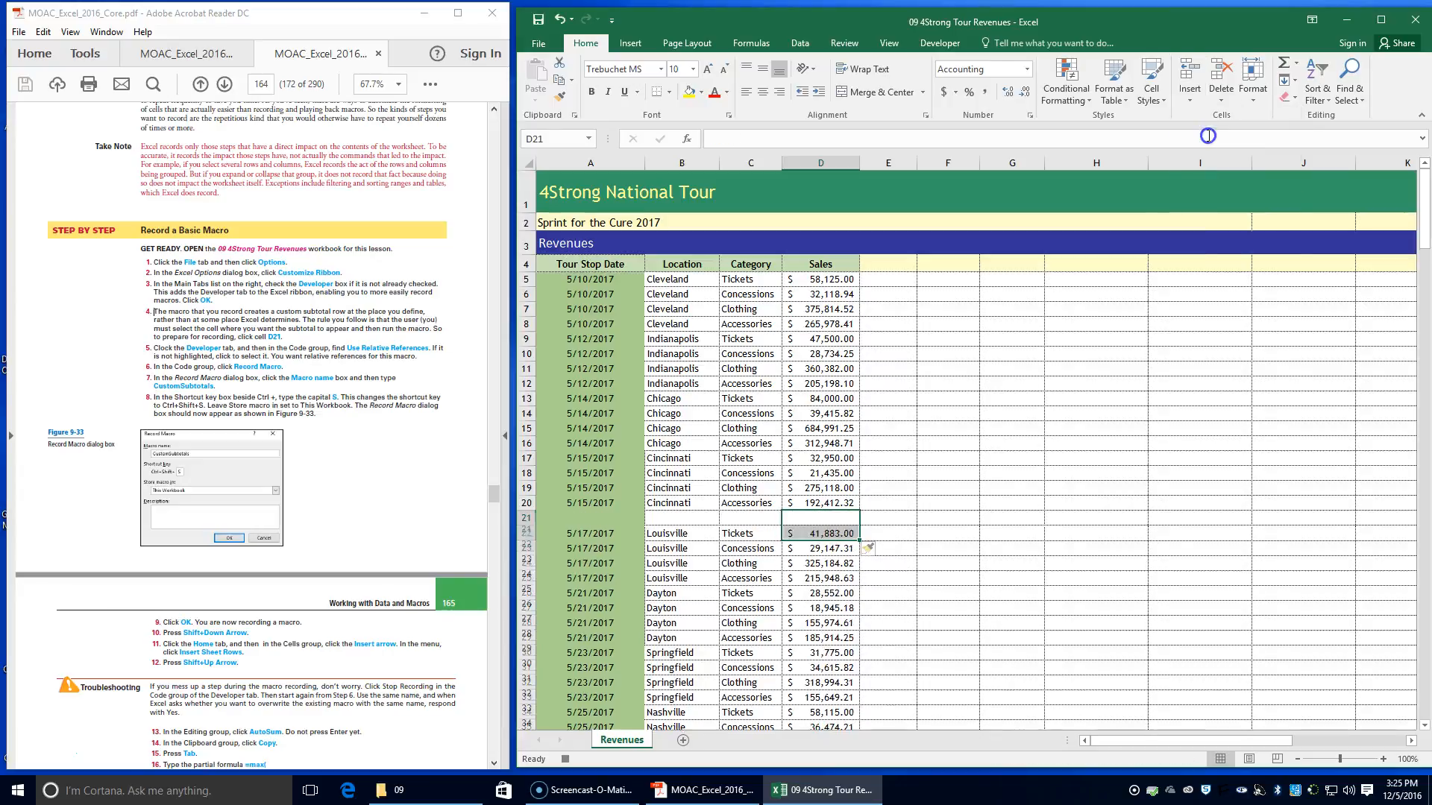
left_click(1205, 145)
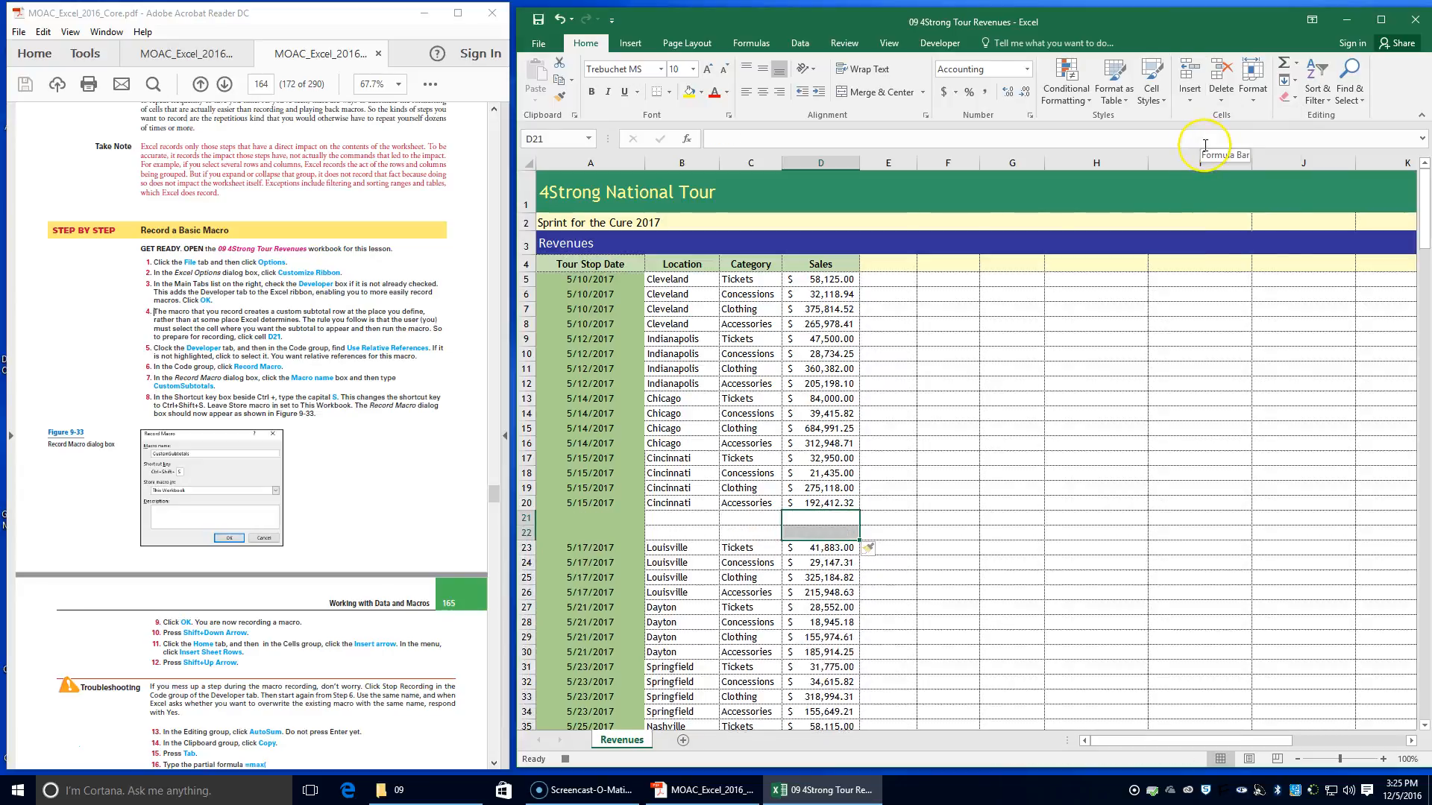
key("shift+Up")
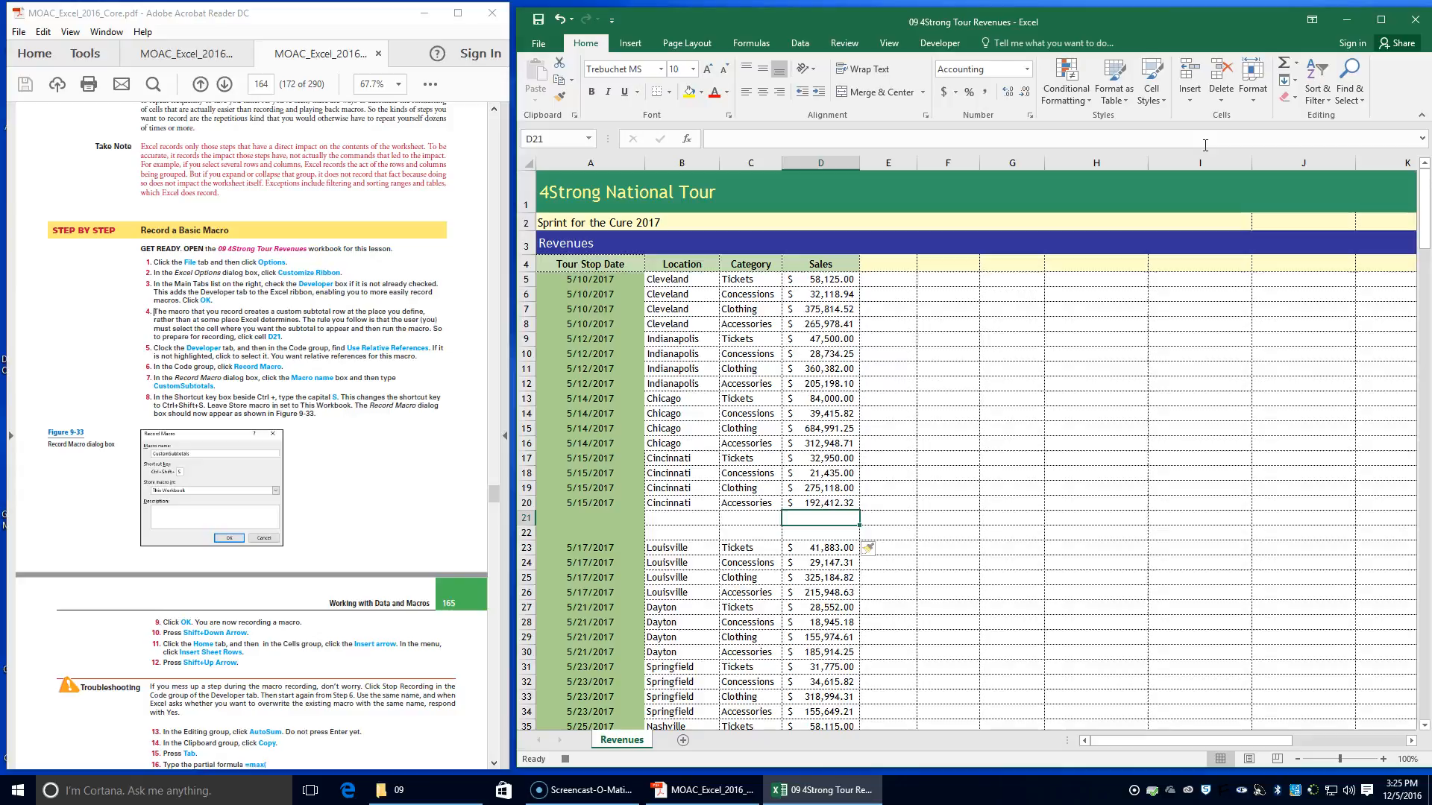
Total D5:D20 in cell D21 with AutoSum, copying the range reference before entering the formula
scroll(391, 701, "down", 2)
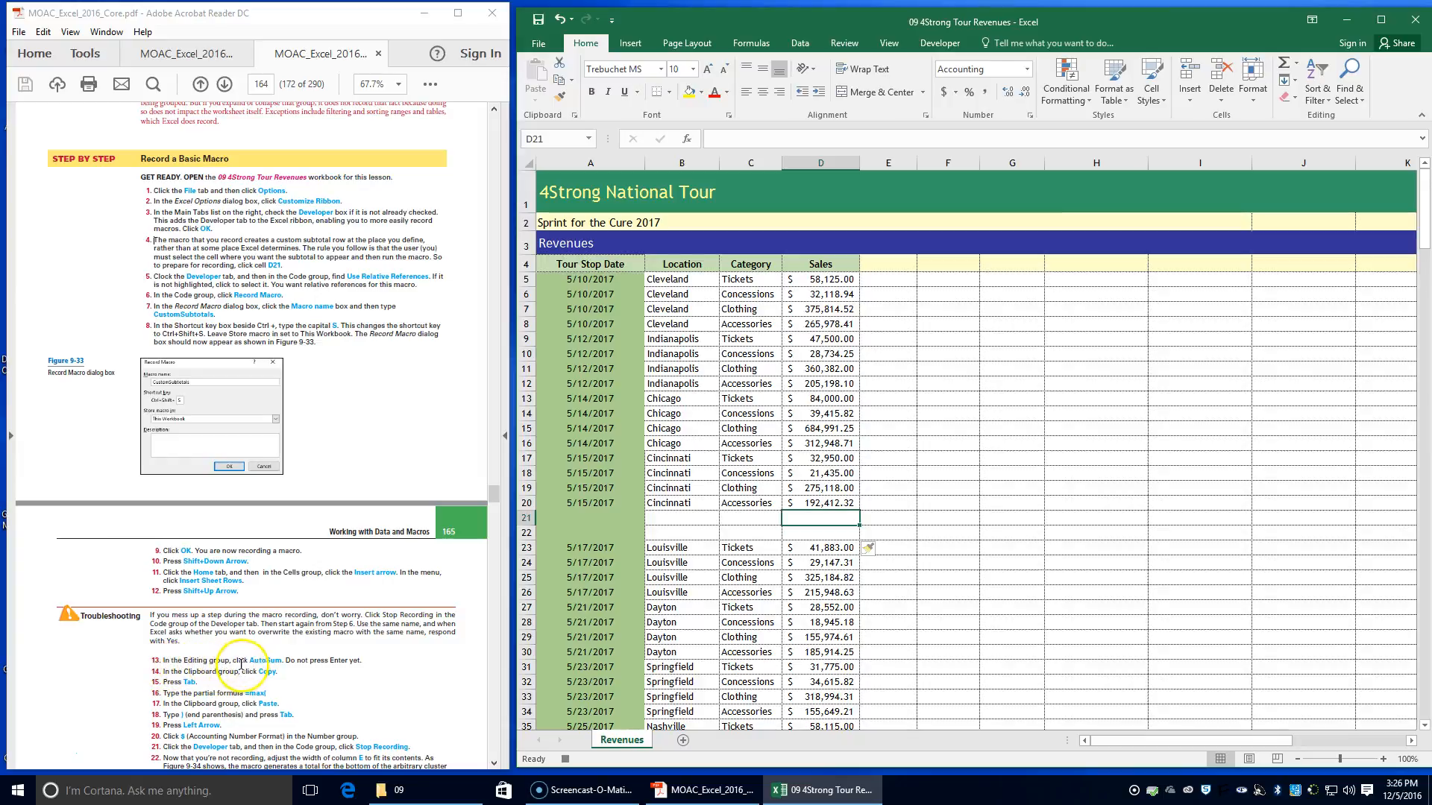
left_click(1287, 69)
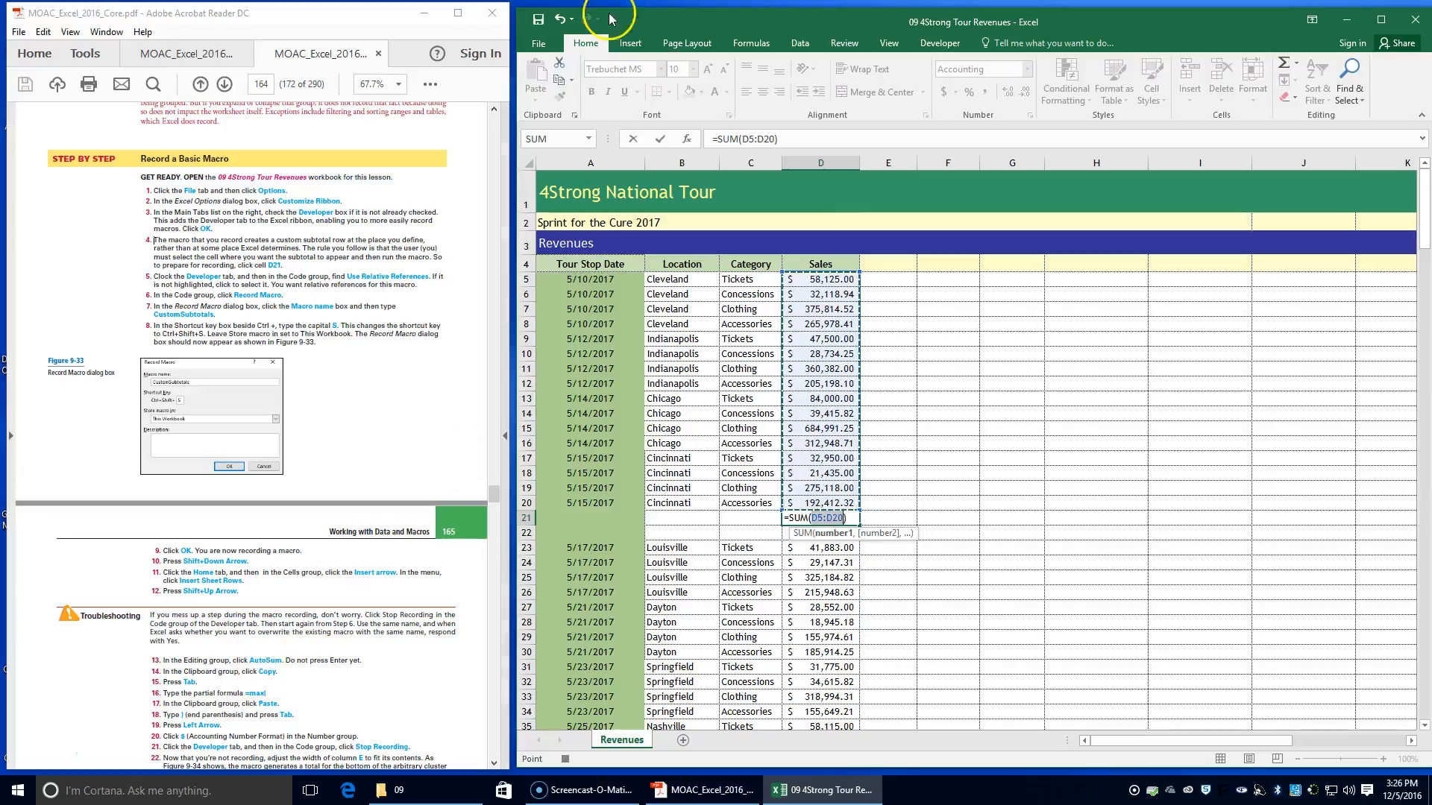
left_click(562, 82)
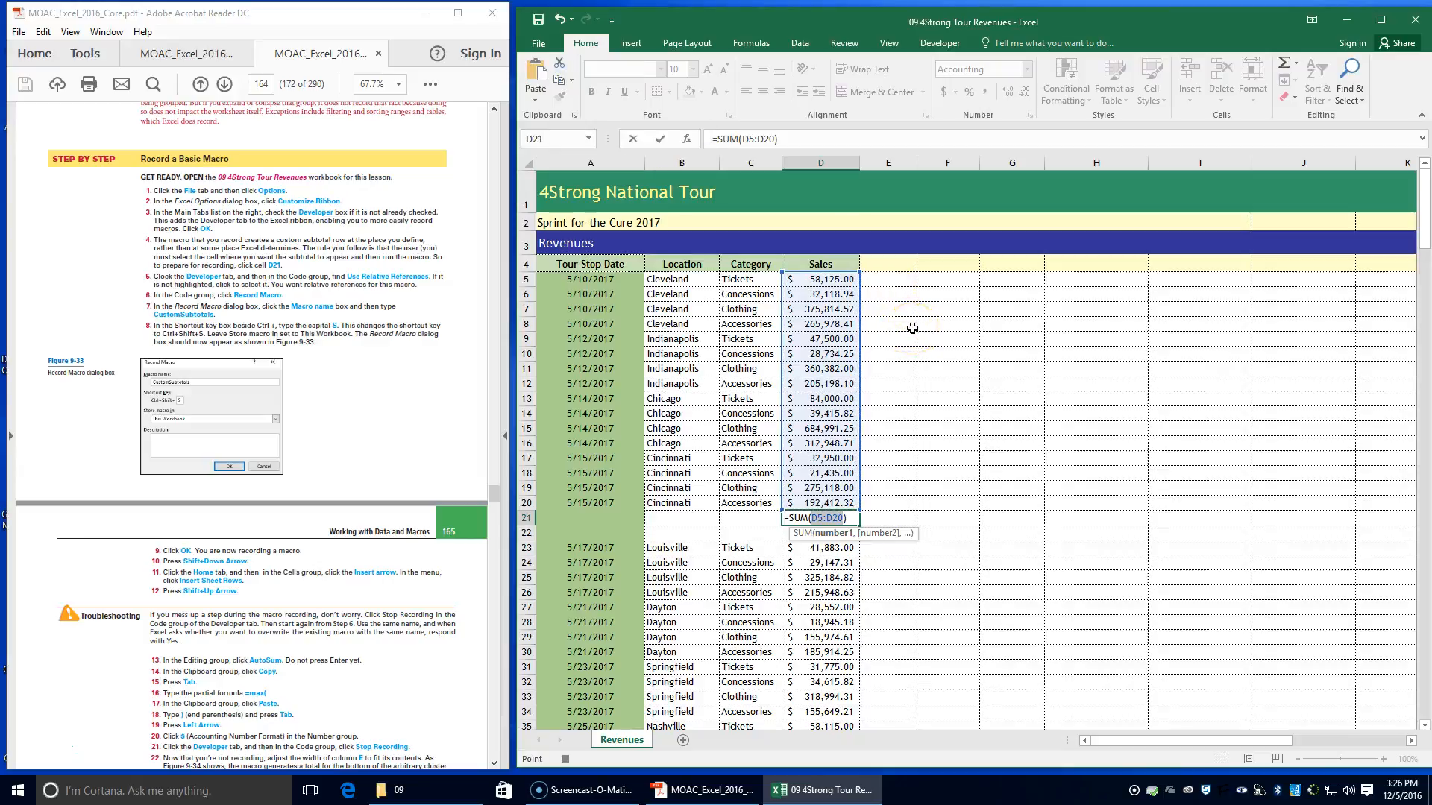
key("Tab")
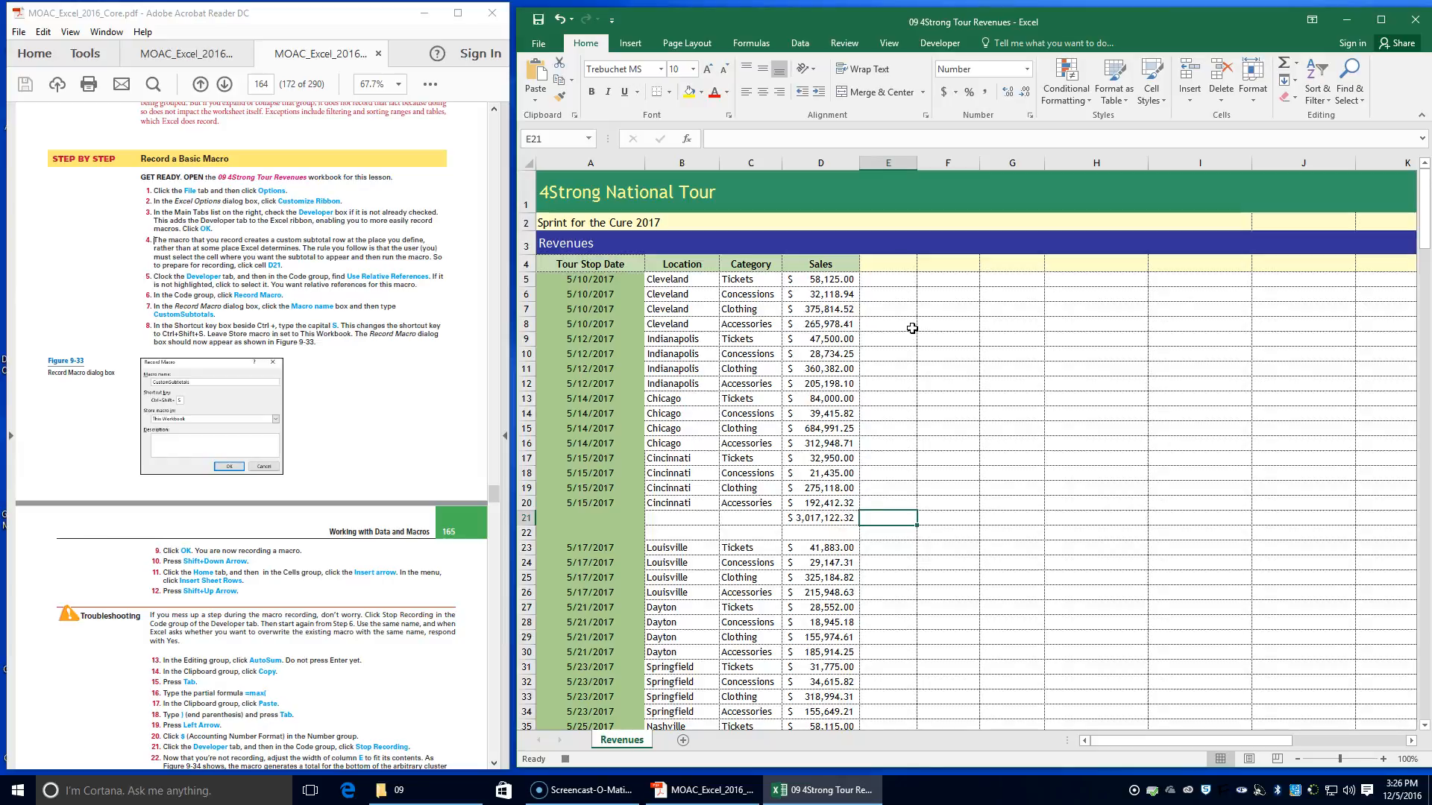
Enter a MAX formula in cell E21 using the copied range D5:D20 and reselect E21
type("=max")
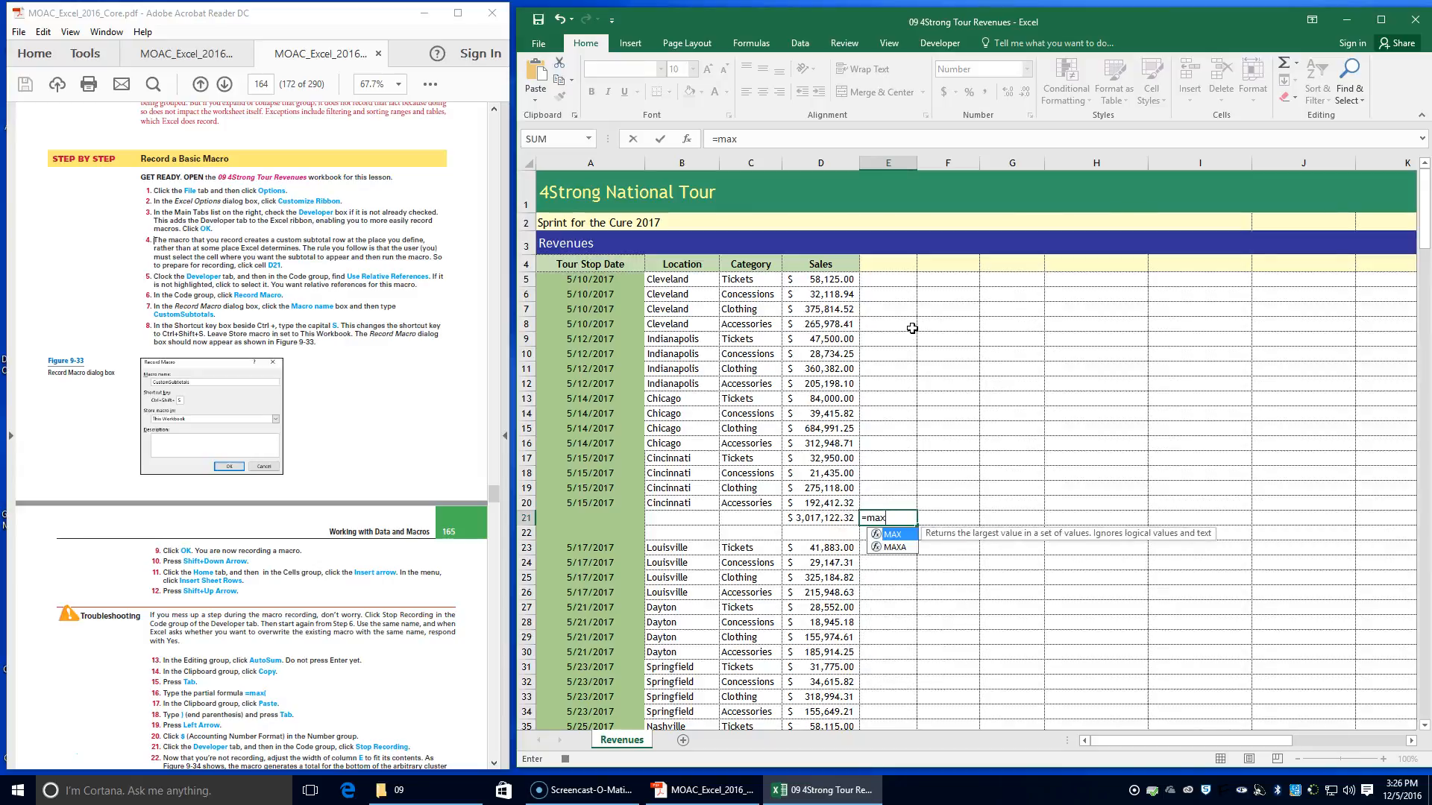
type("(")
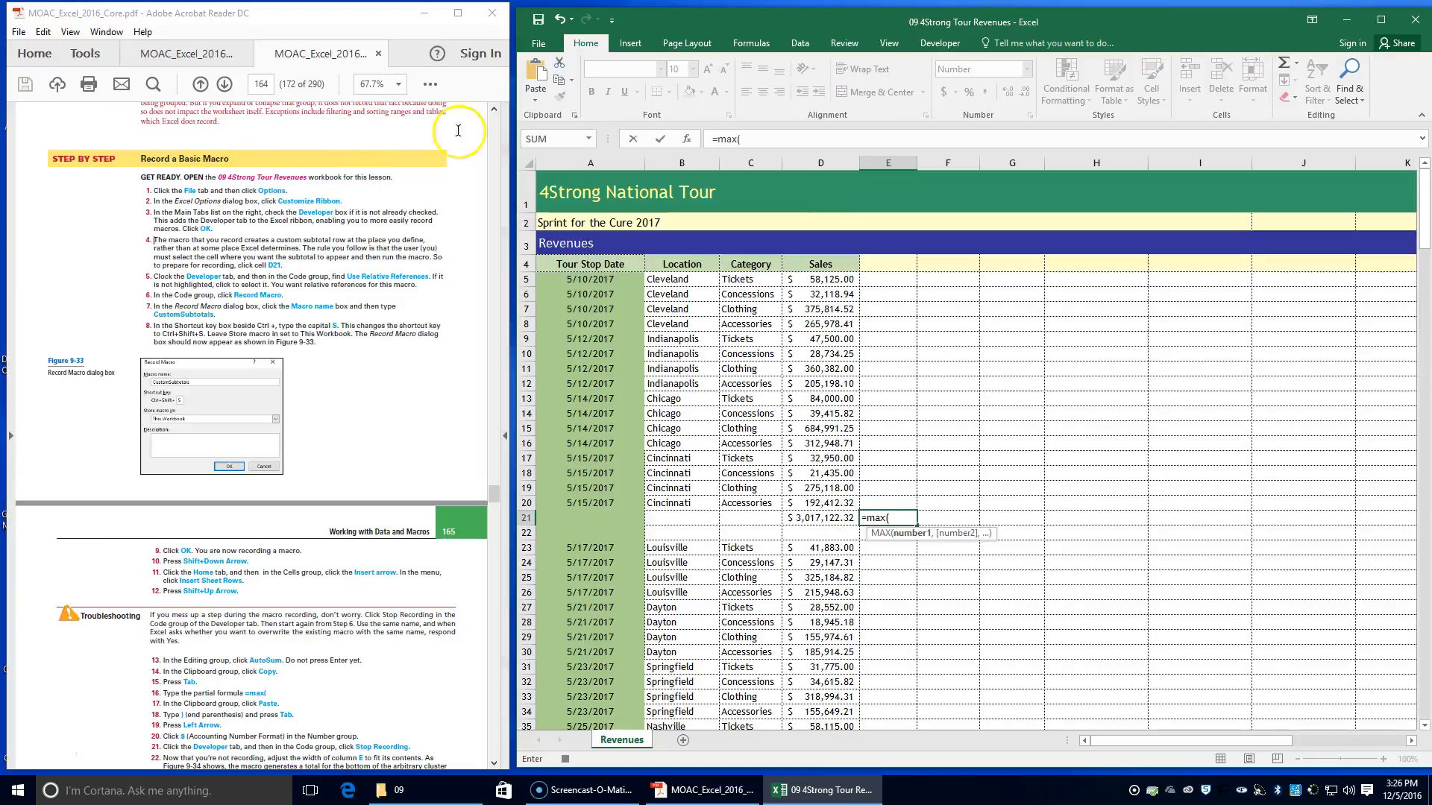
left_click(542, 80)
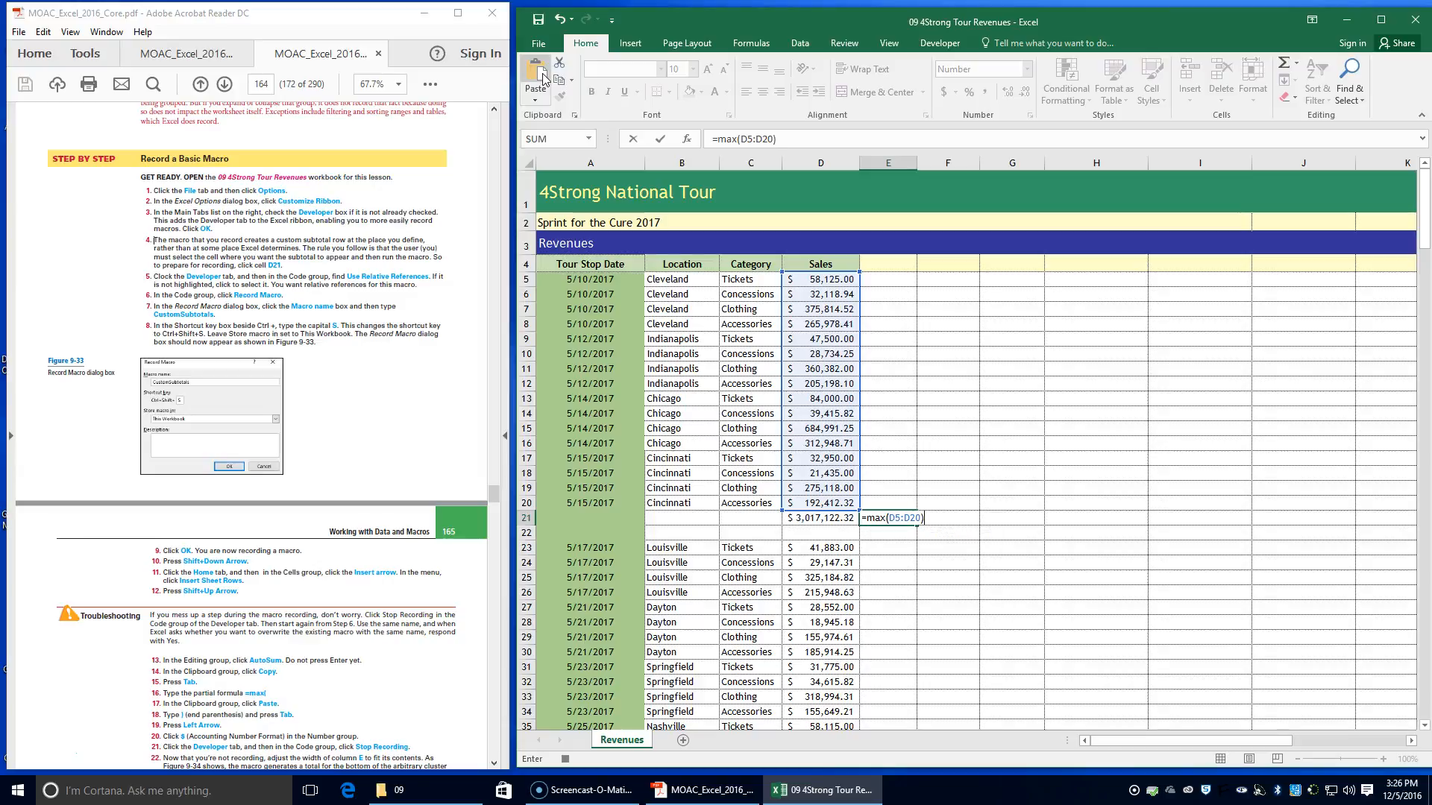
key("Tab")
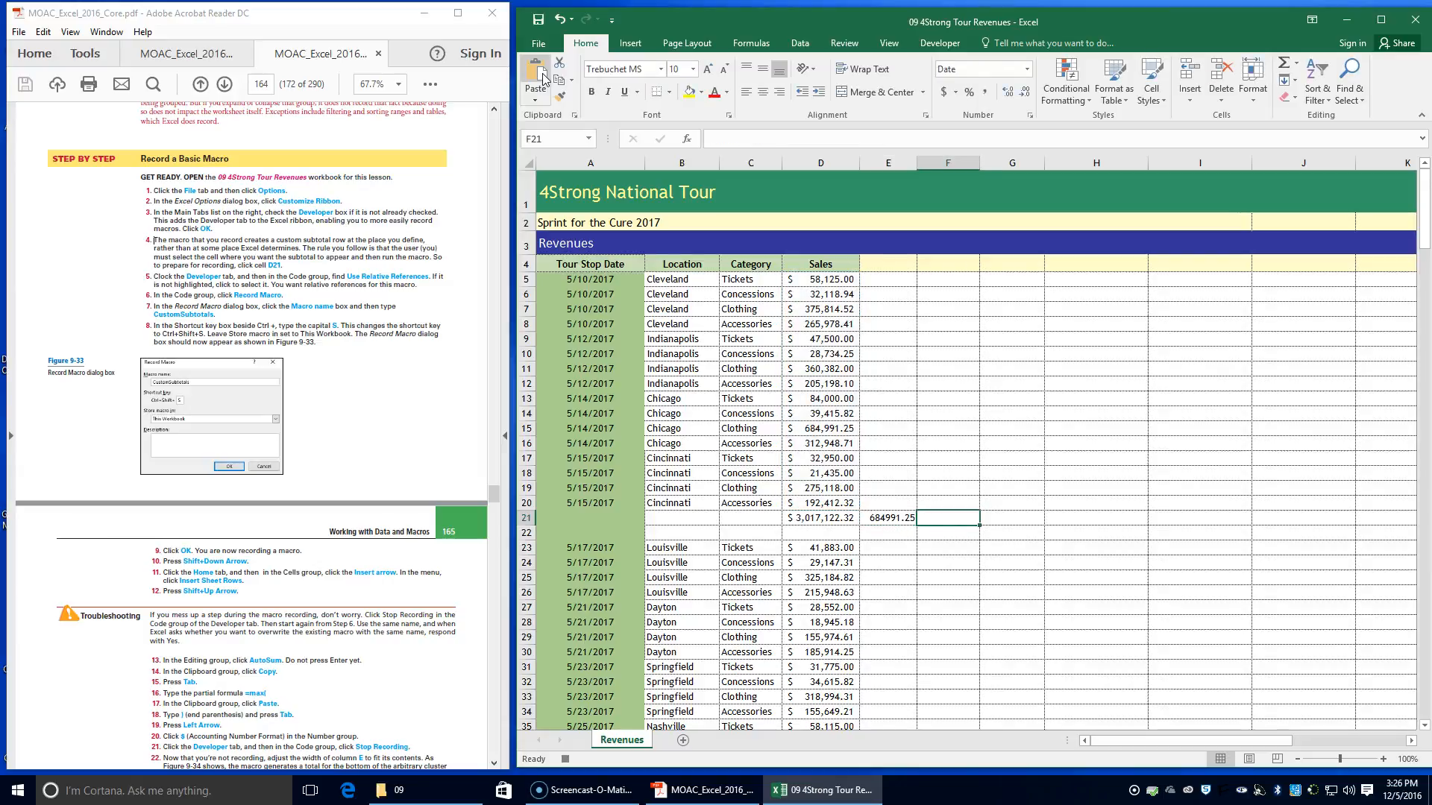
key("Left")
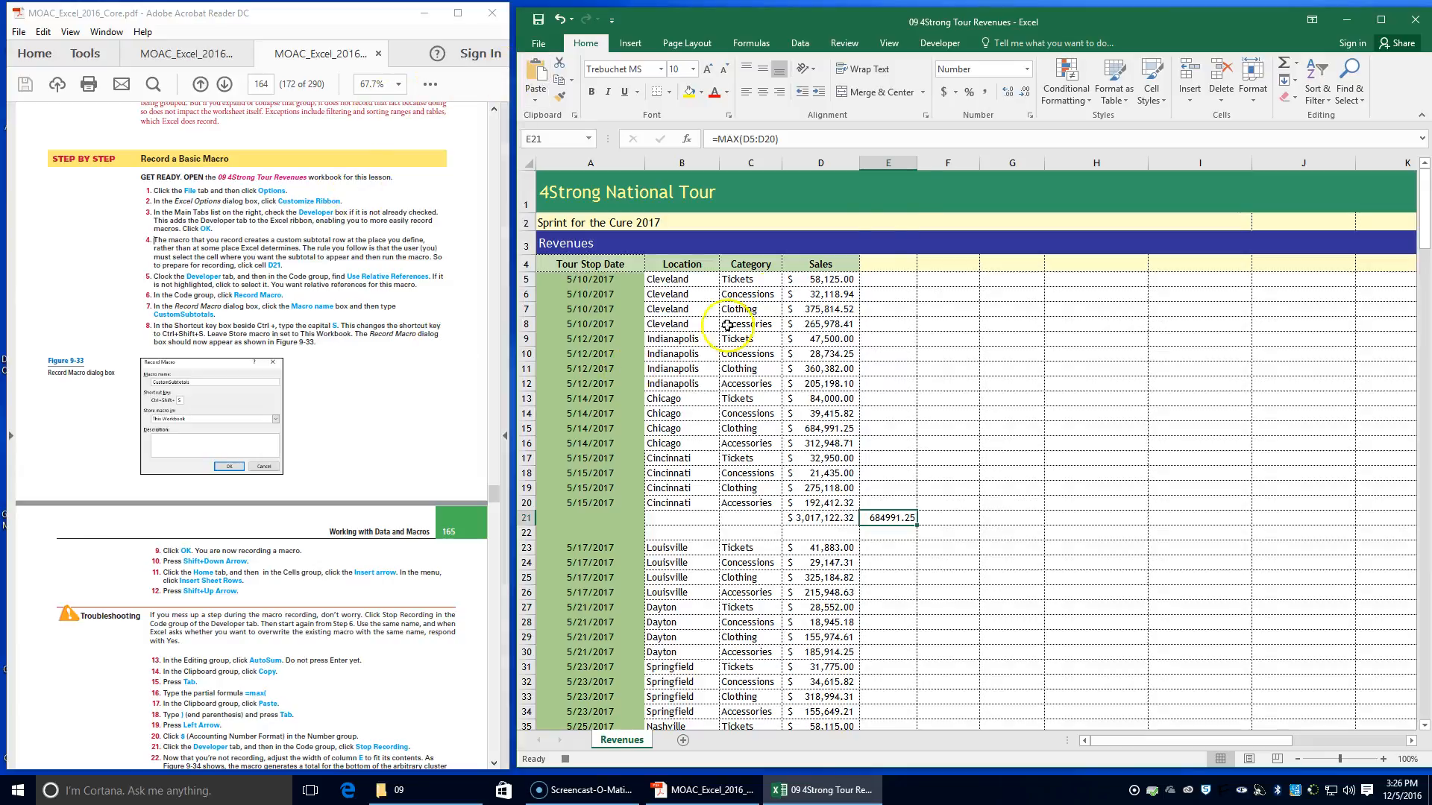
Apply the Accounting number format to the maximum formula in cell E21
left_click(944, 93)
left_click(945, 93)
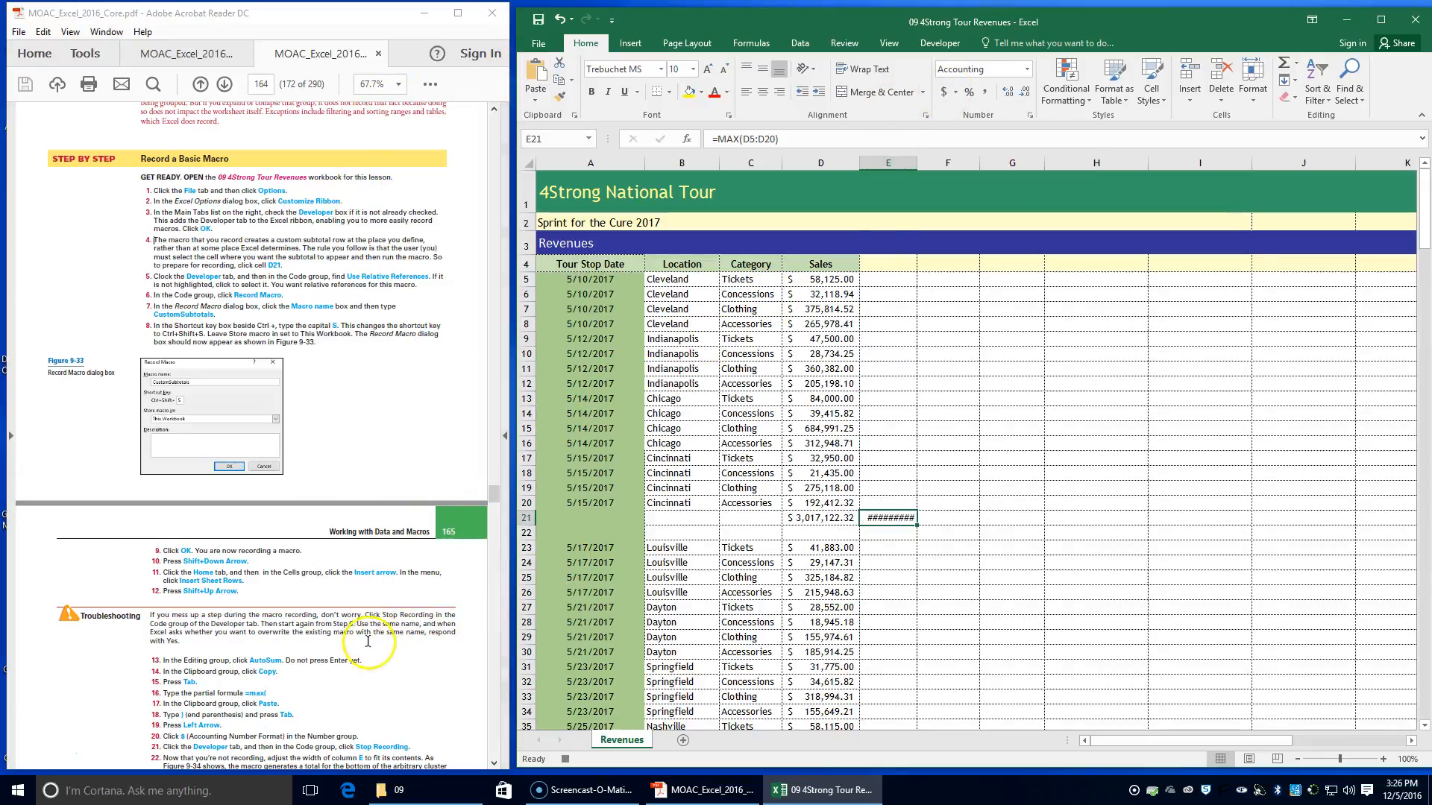
Stop recording the CustomSubtotals macro and fit the width of column E to its contents
scroll(361, 646, "down", 1)
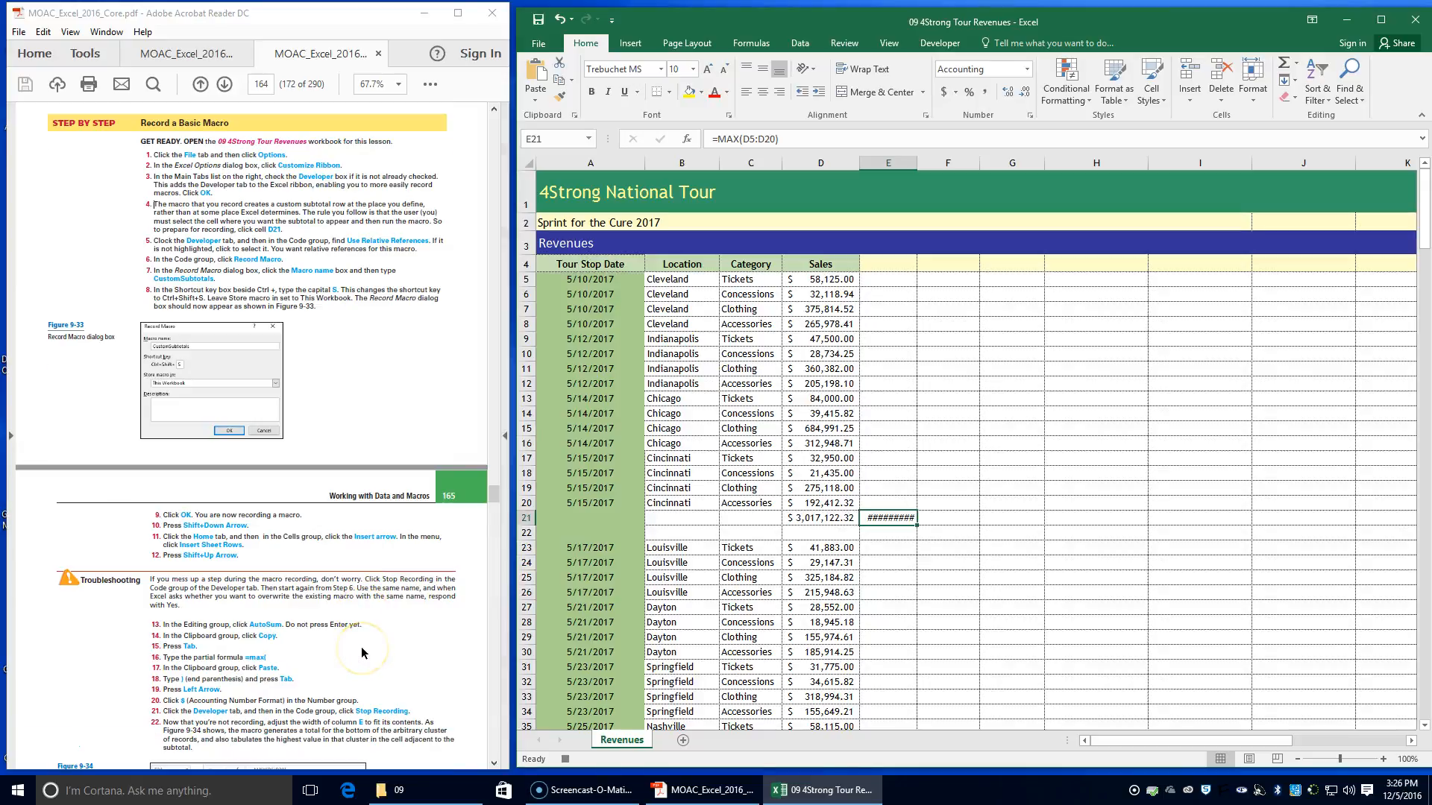
scroll(364, 653, "down", 1)
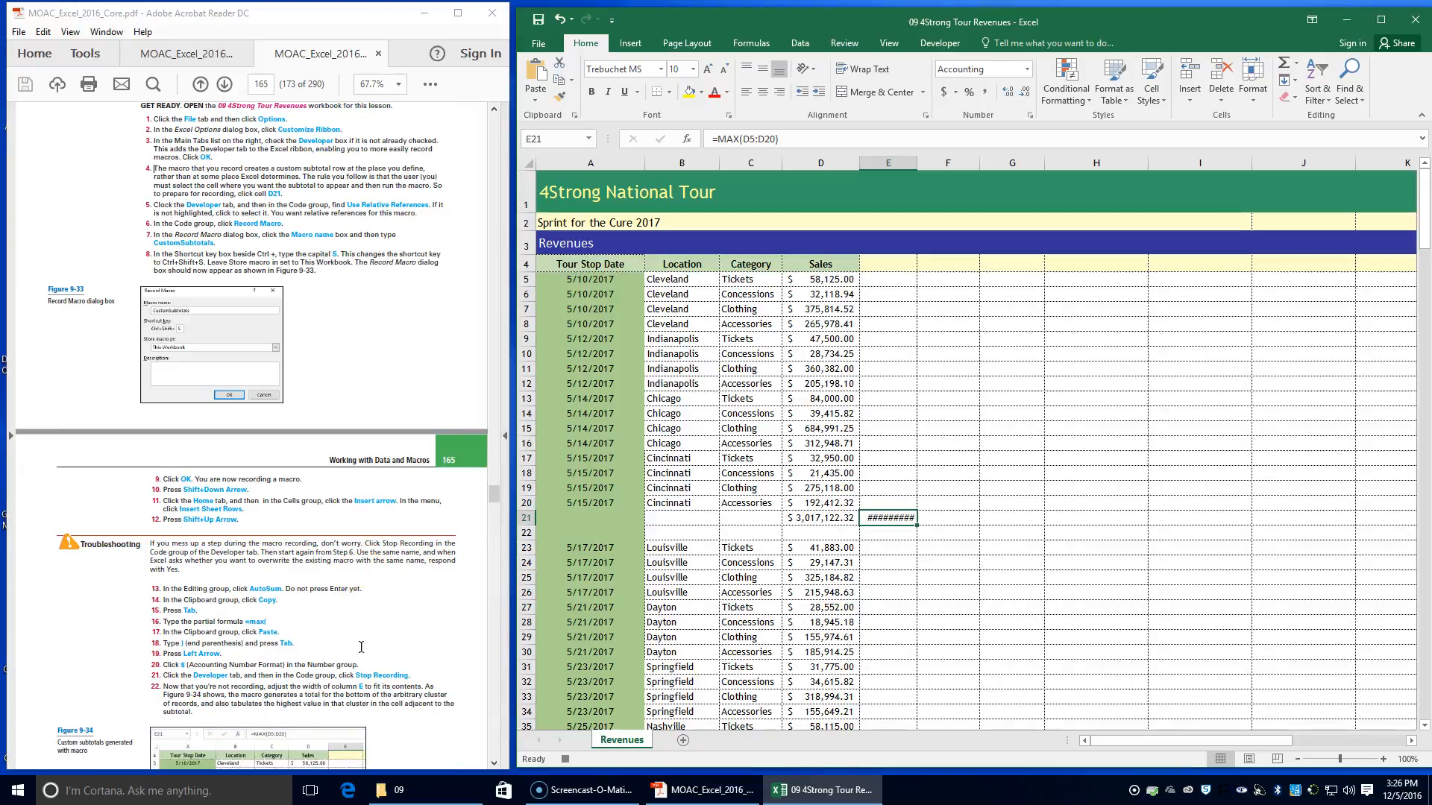
scroll(361, 647, "down", 1)
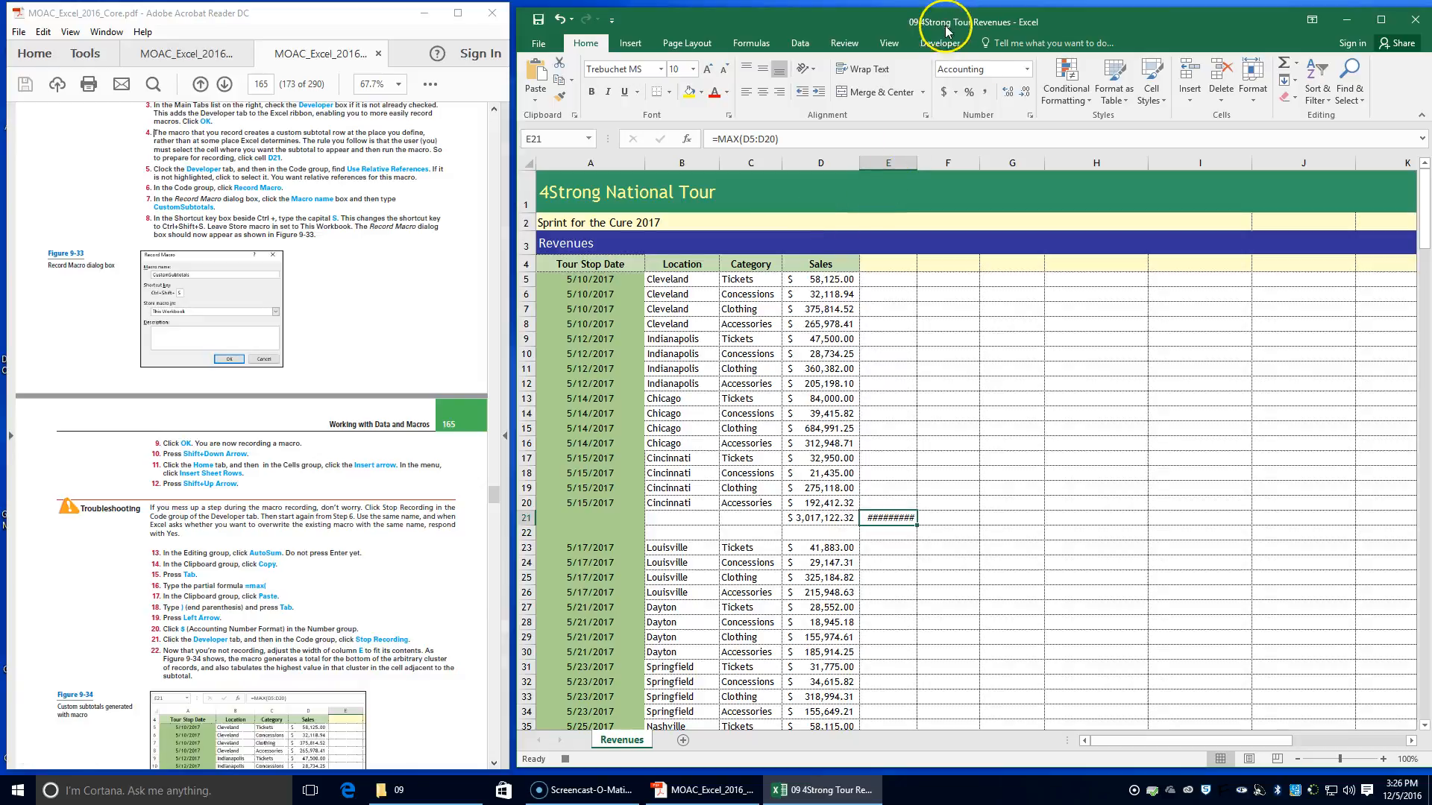
left_click(941, 41)
left_click(612, 64)
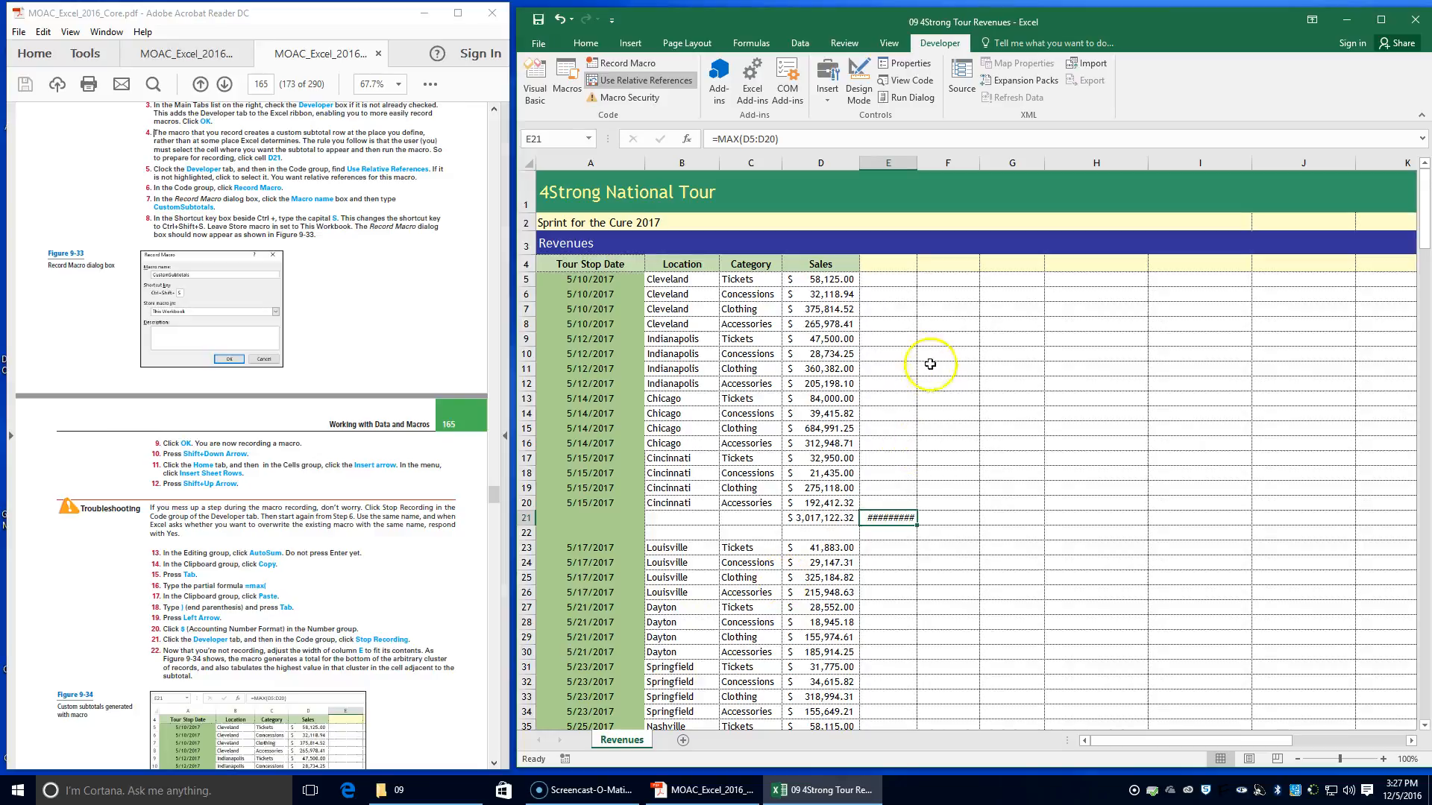
double_click(917, 163)
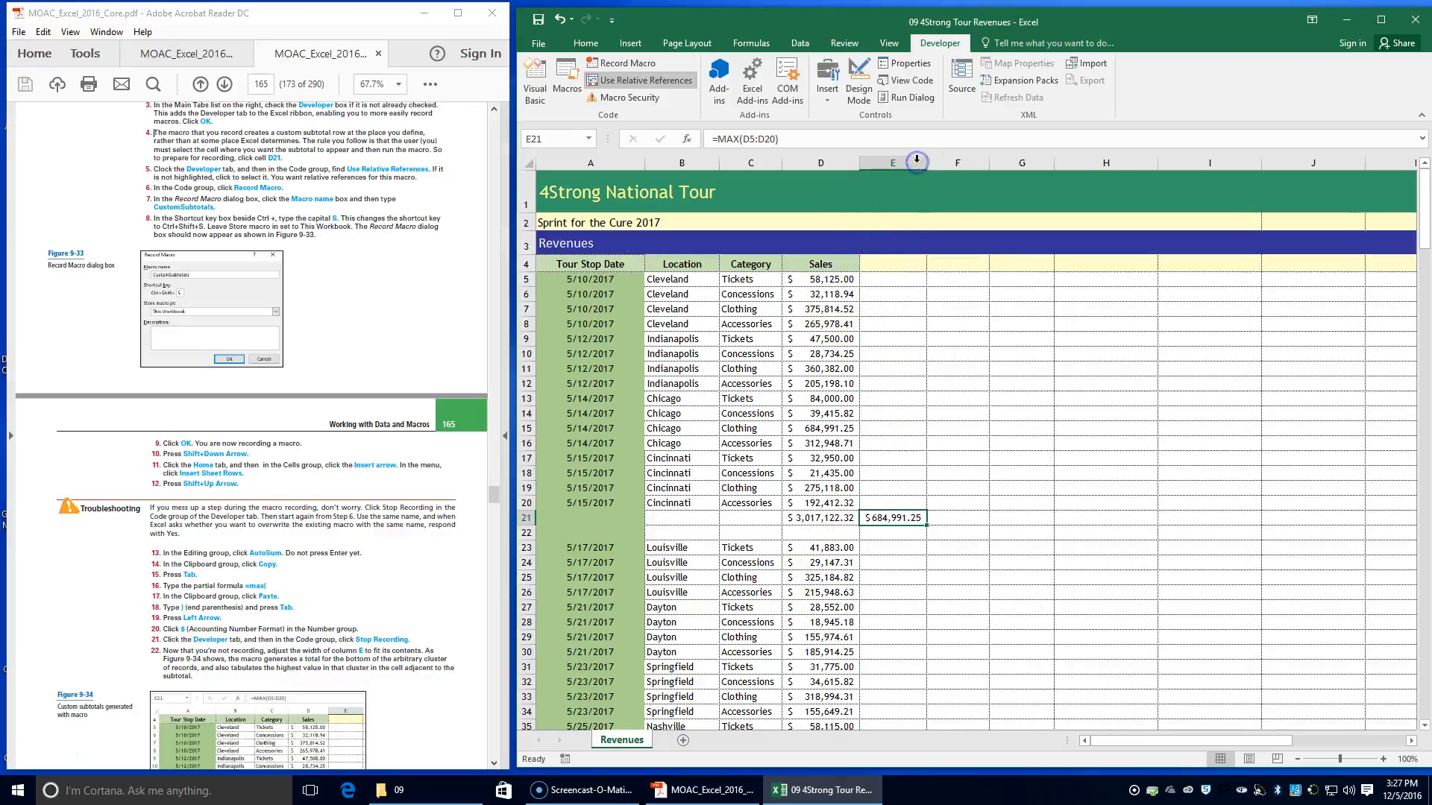
Start saving a copy of the workbook in the Lesson 9 folder with Excel Macro-Enabled Workbook as the file type
scroll(298, 630, "down", 2)
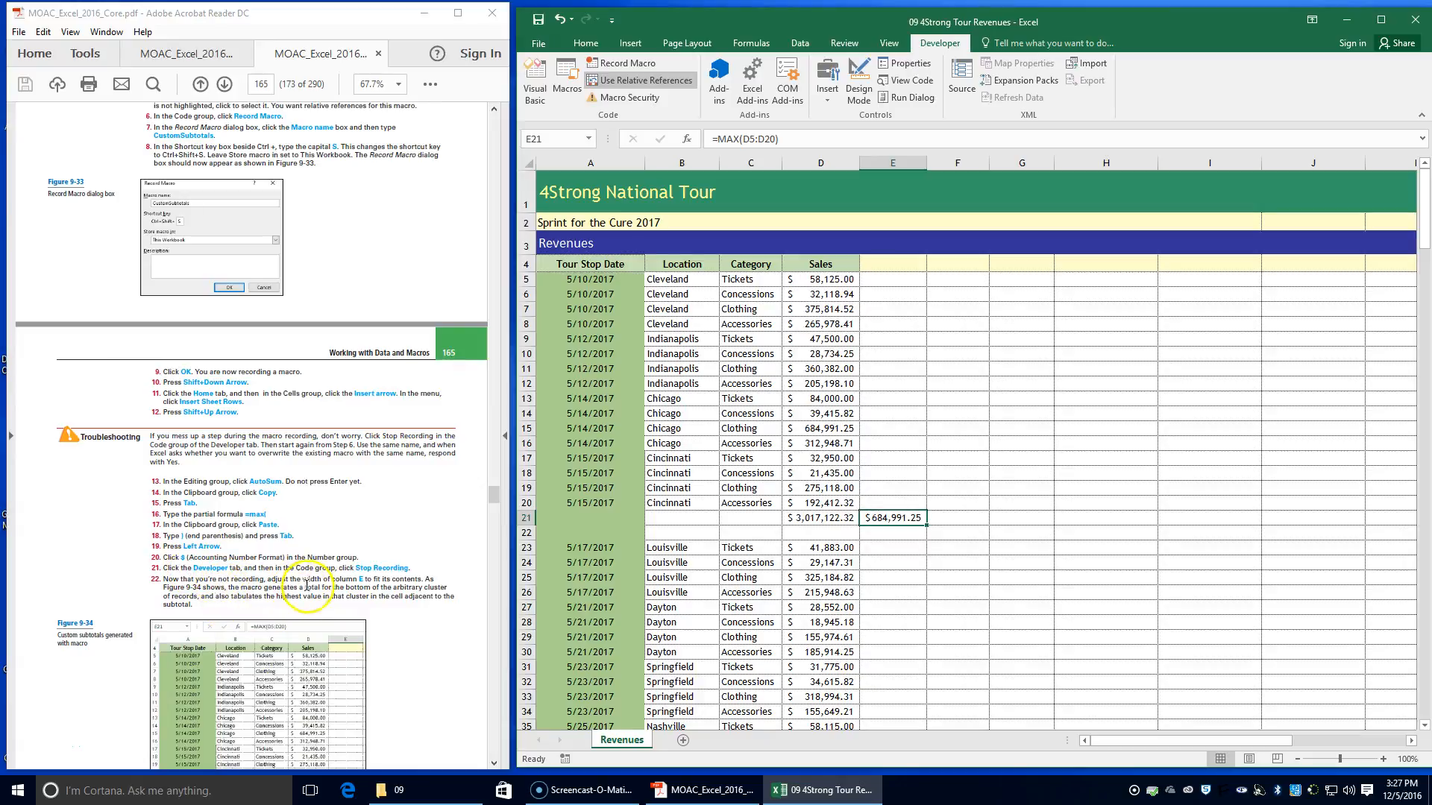
scroll(306, 585, "down", 2)
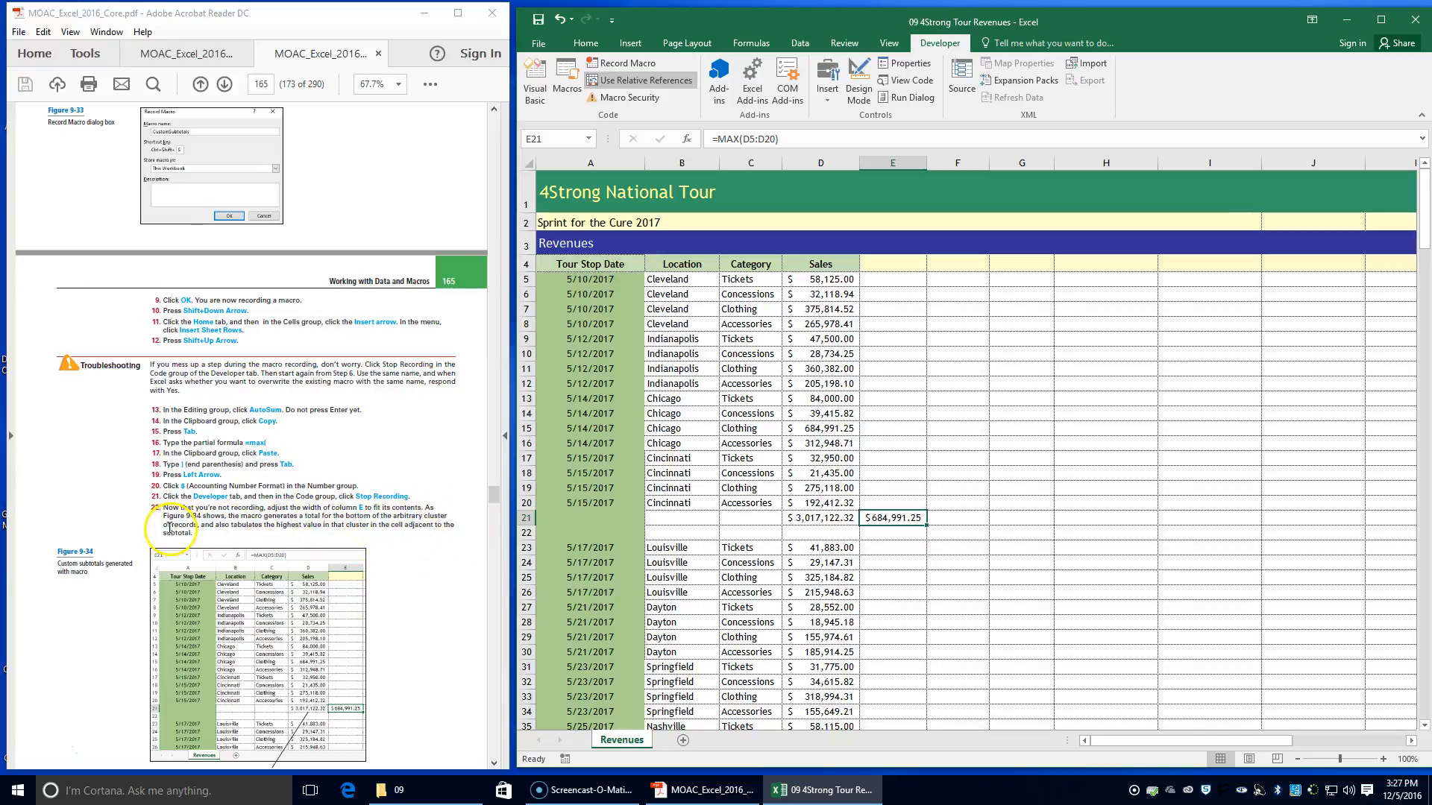
scroll(254, 537, "down", 2)
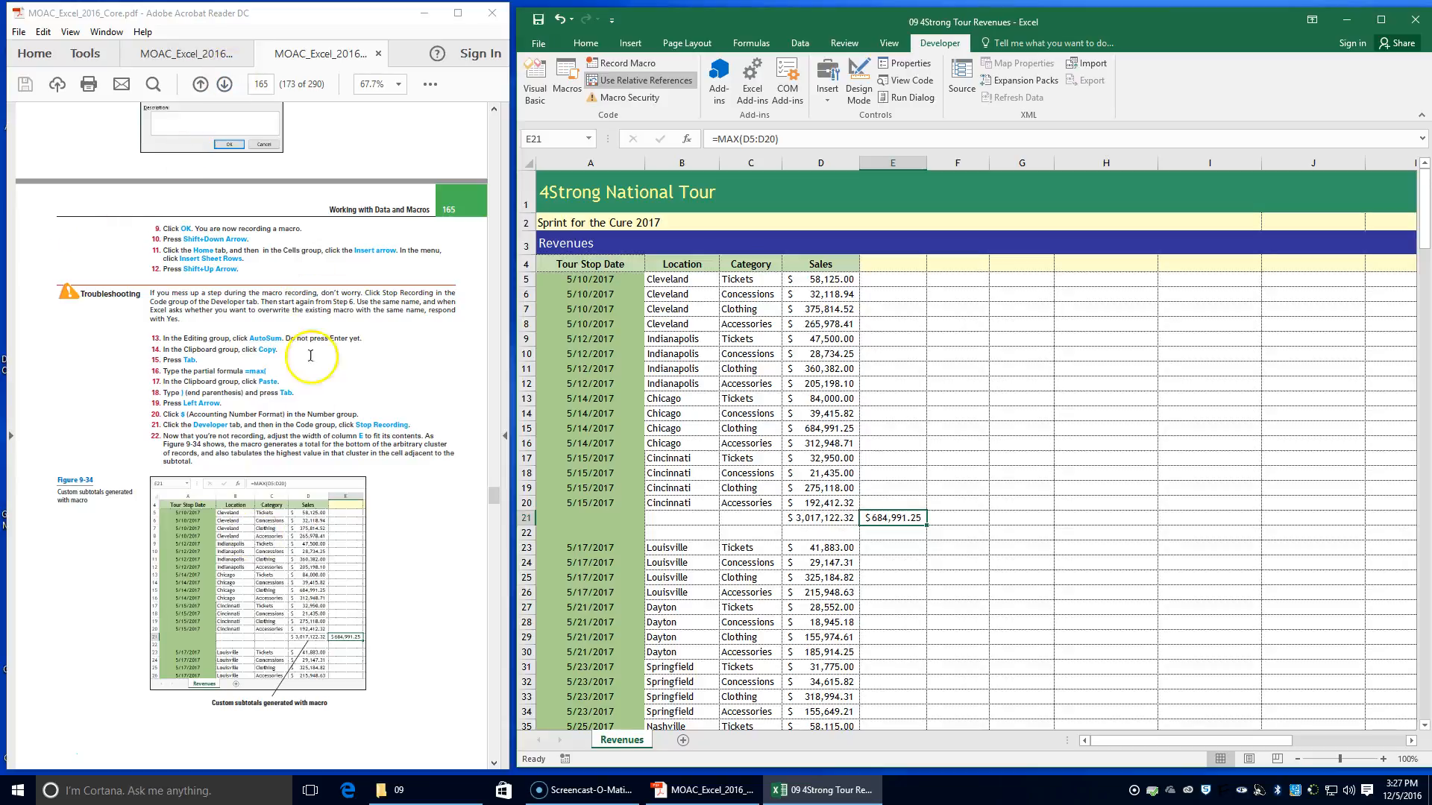
scroll(291, 440, "down", 2)
scroll(306, 462, "down", 5)
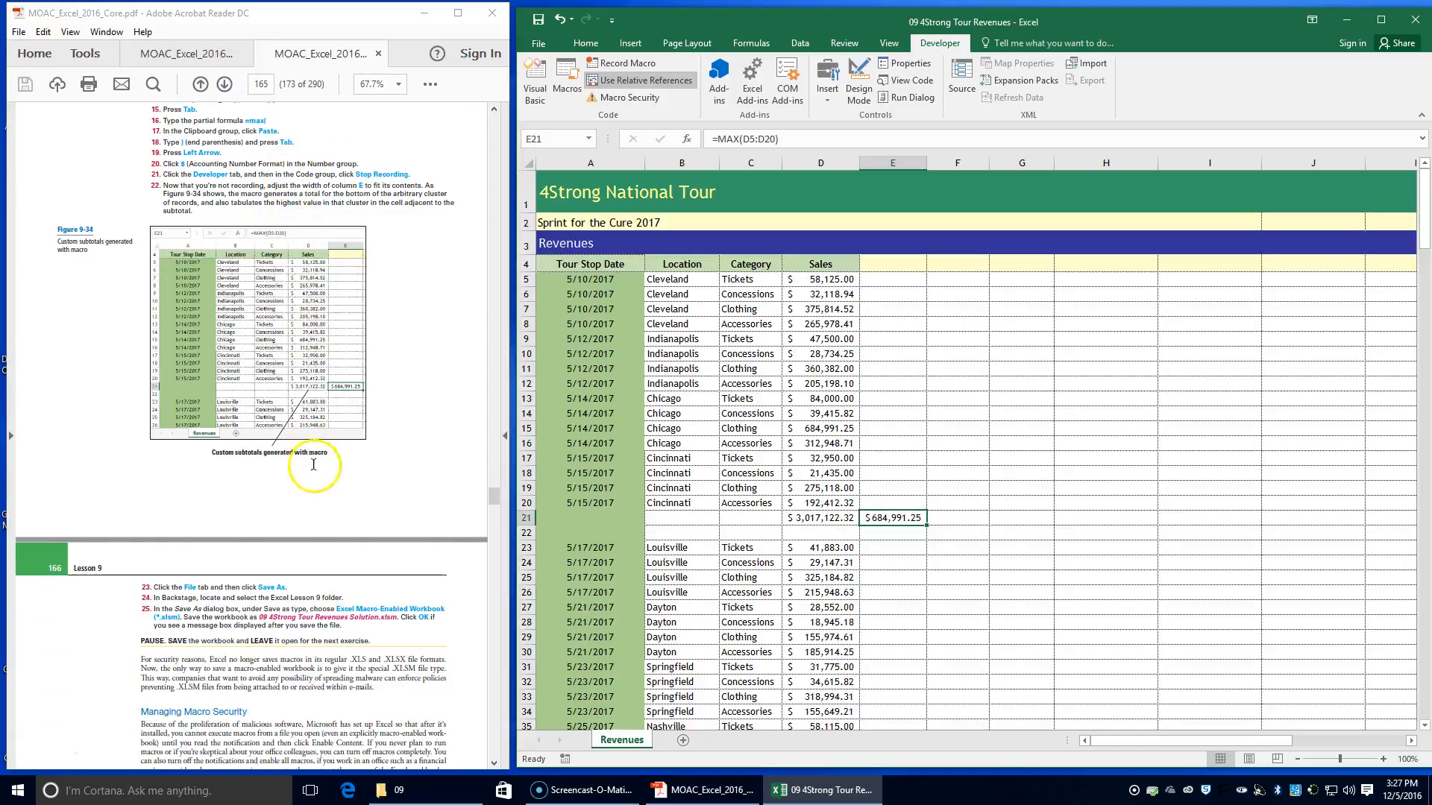
left_click(539, 43)
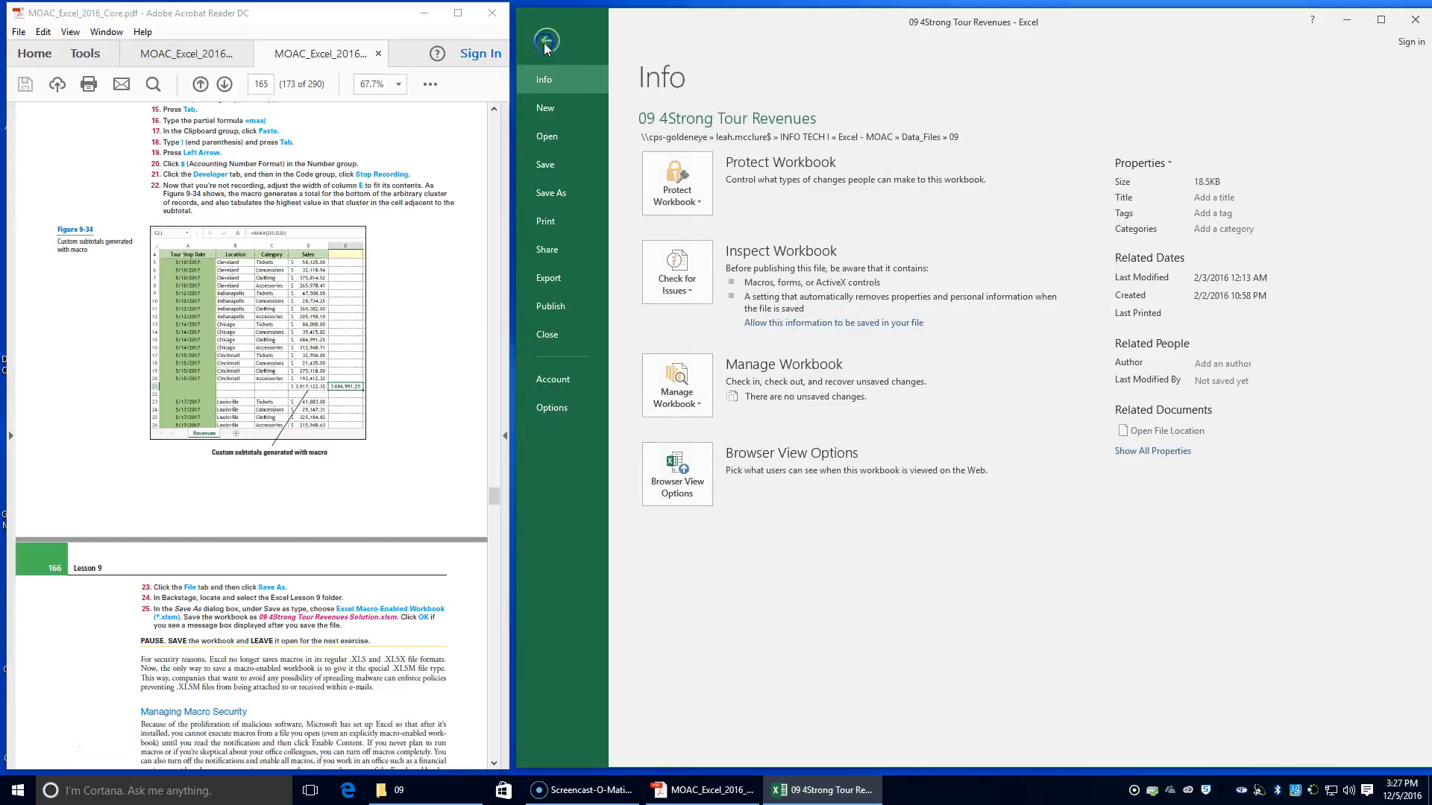
left_click(550, 196)
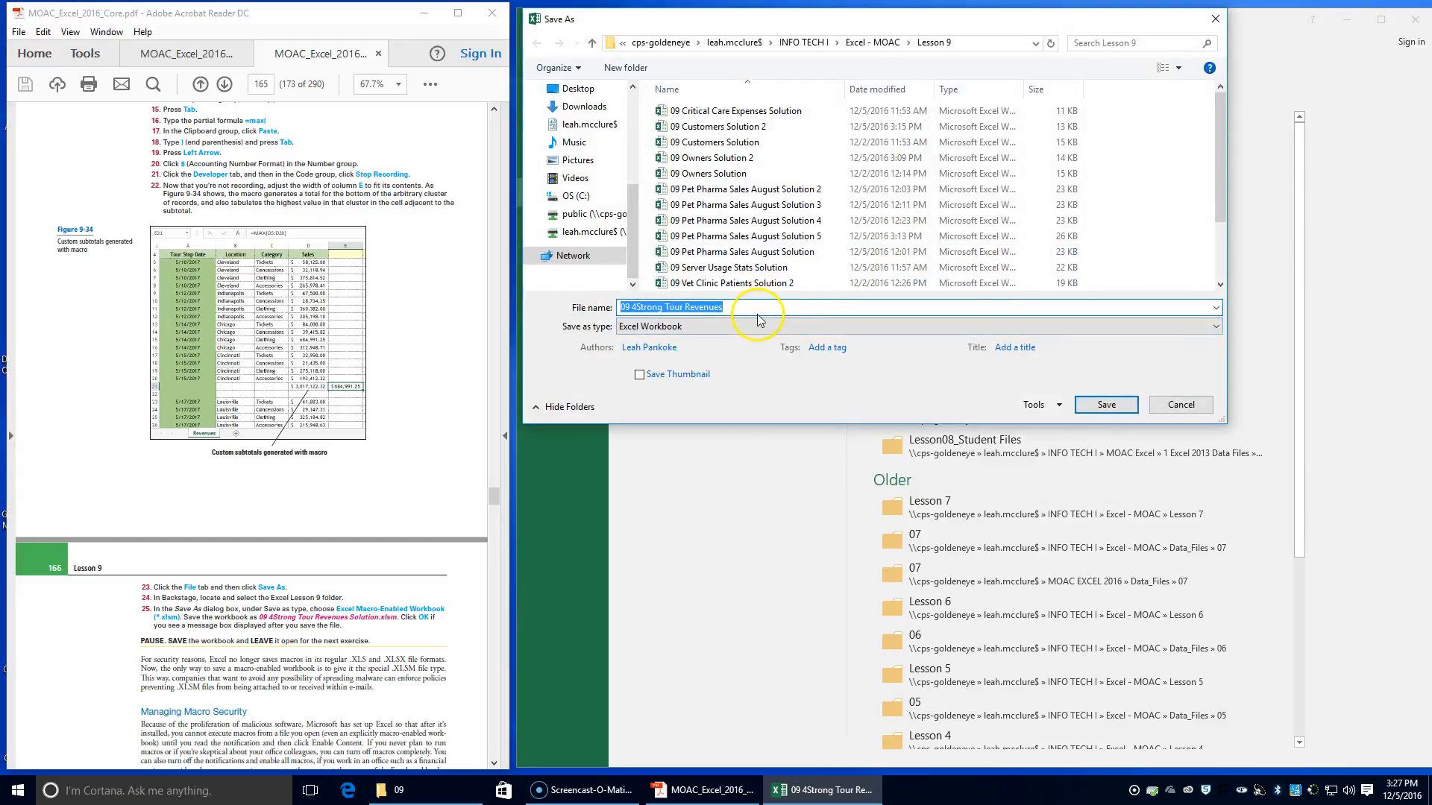
left_click(754, 307)
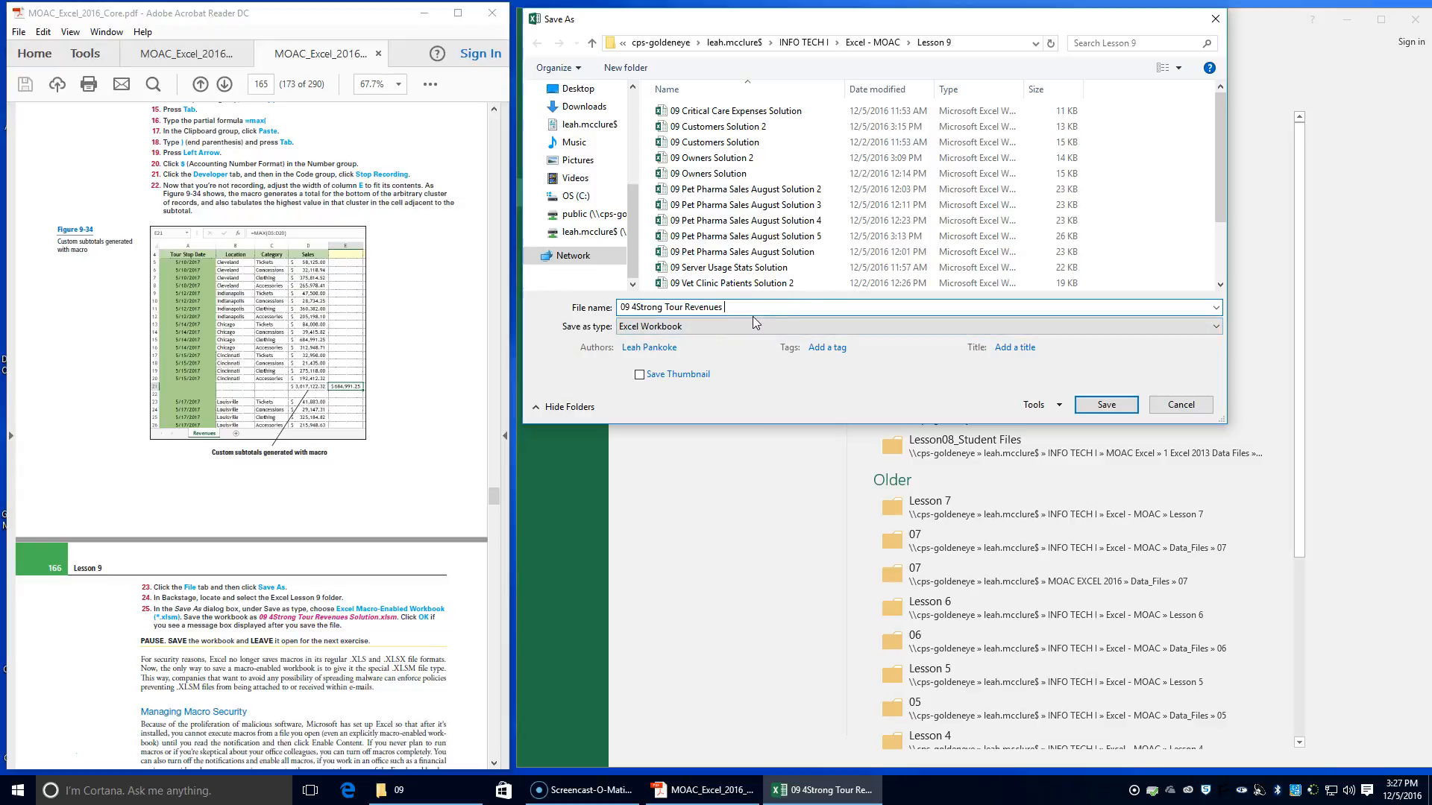
left_click(810, 327)
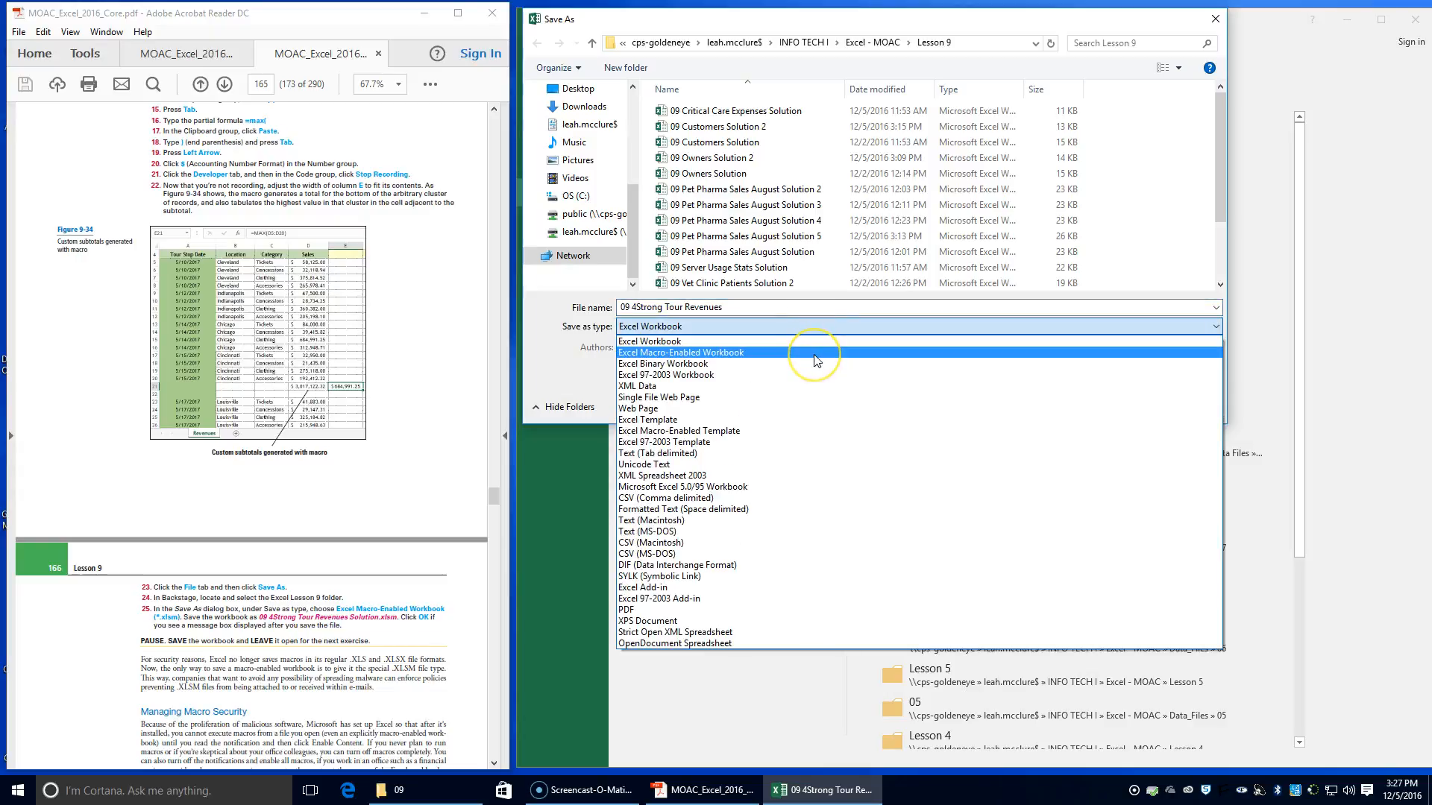
left_click(815, 353)
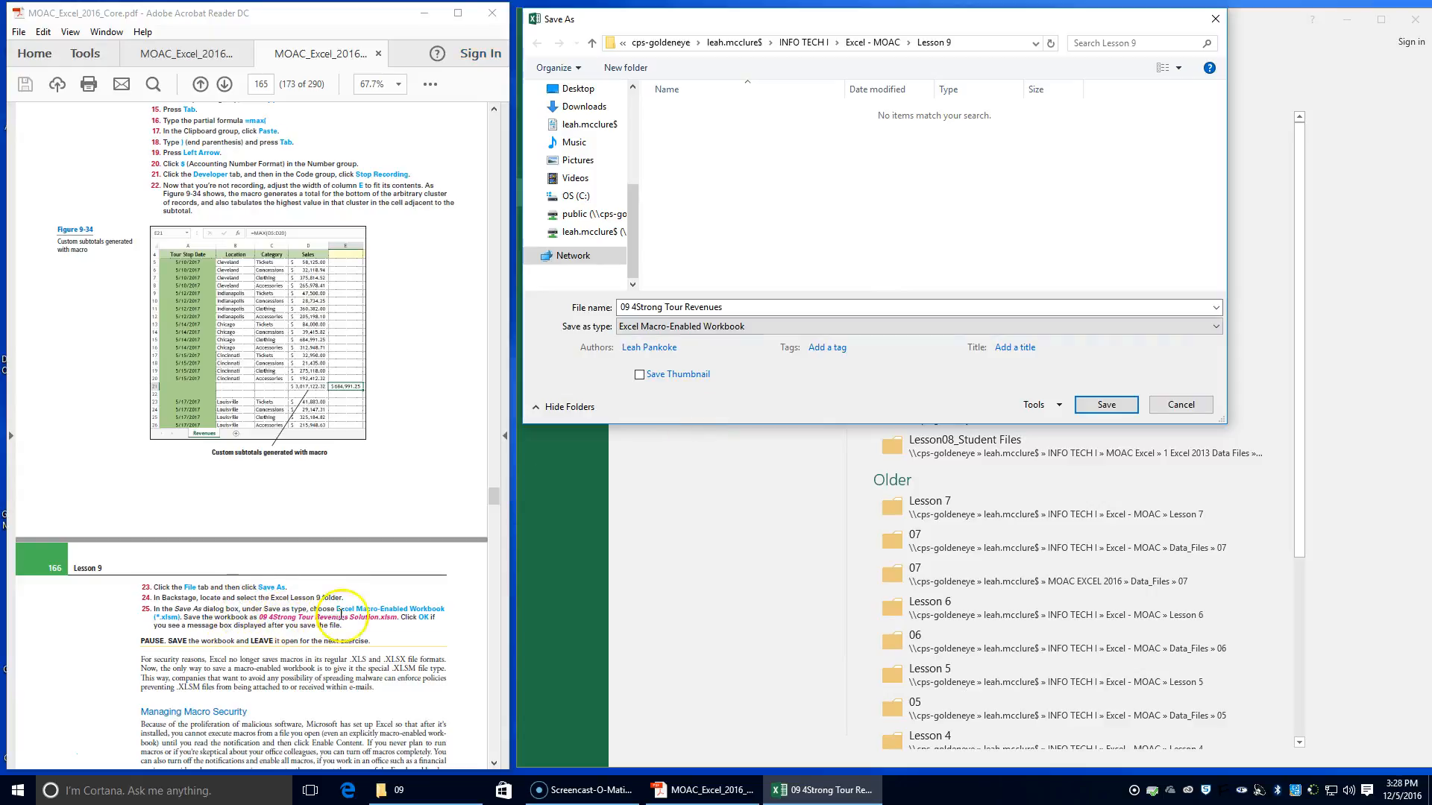
Save the copy as 09 4Strong Tour Revenues Solution and save it once more, accepting the personal information warning each time
left_click(752, 306)
left_click(751, 307)
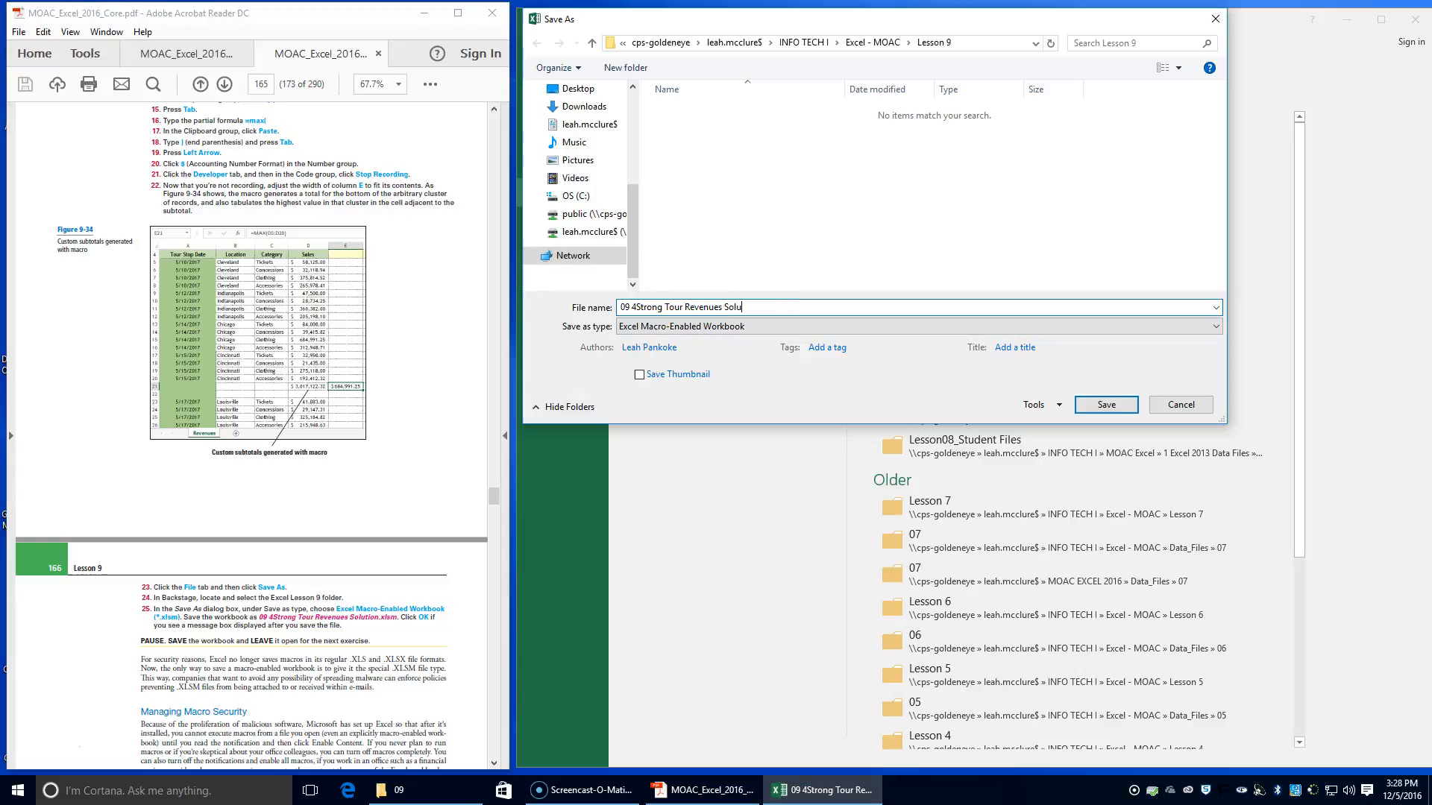
left_click(1116, 405)
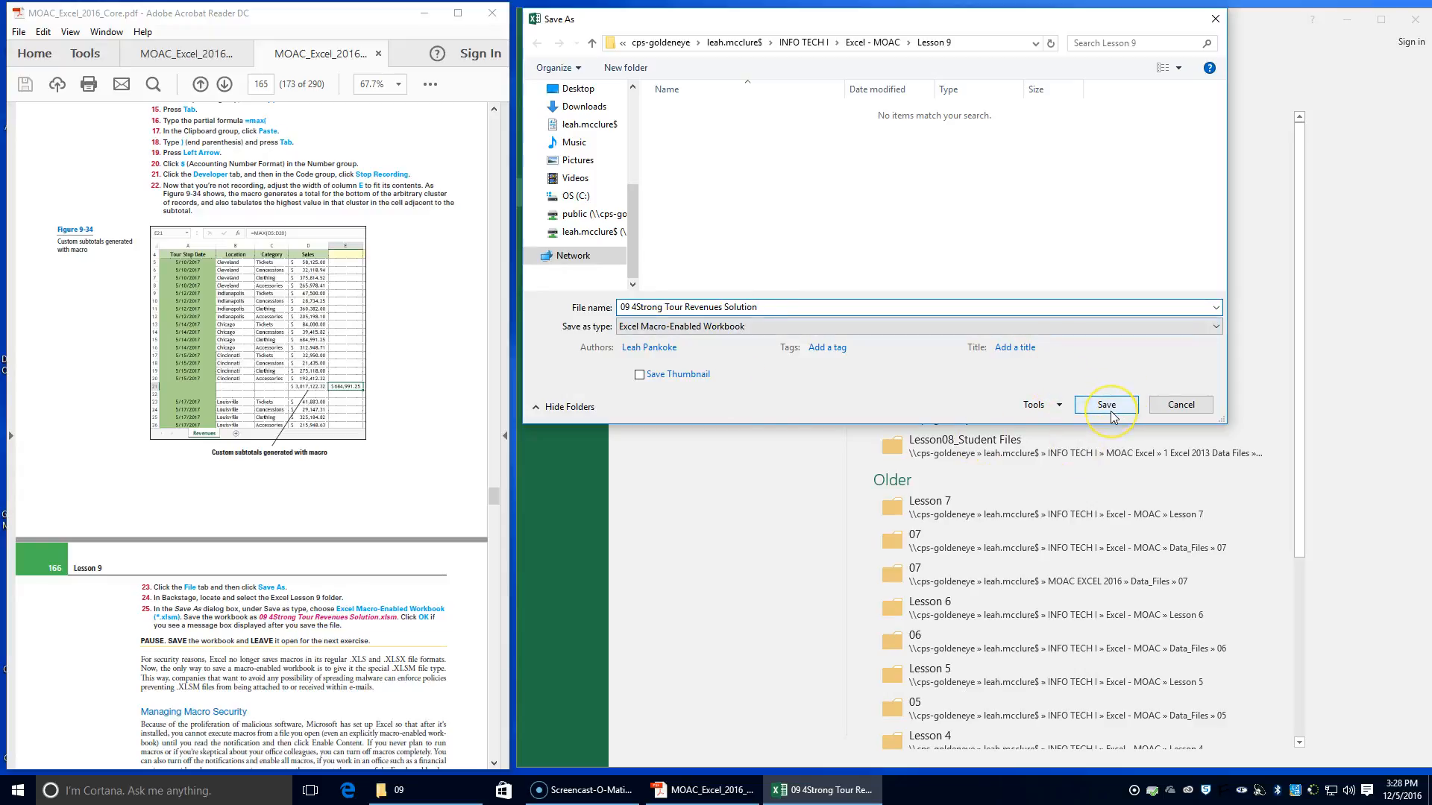
left_click(1111, 415)
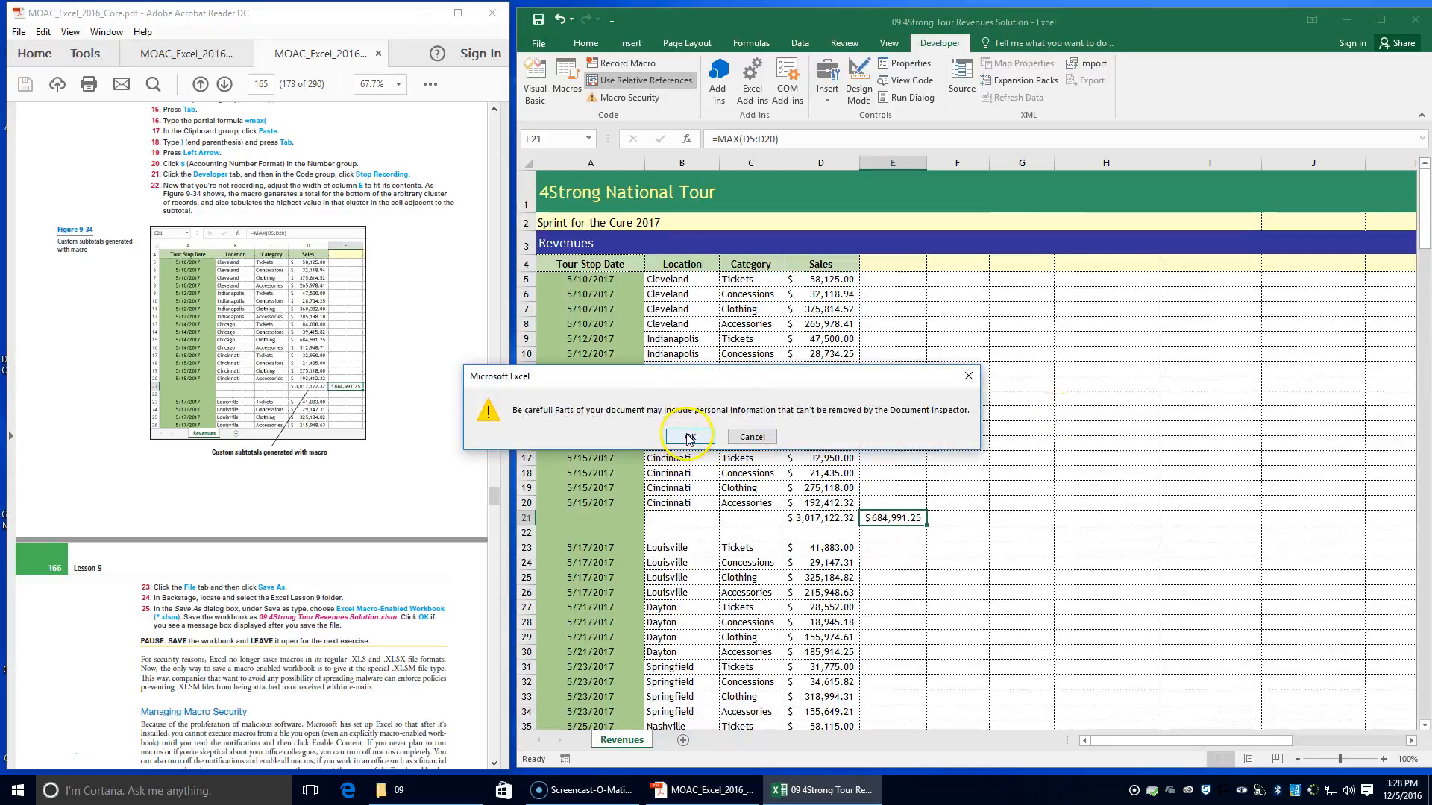
left_click(690, 438)
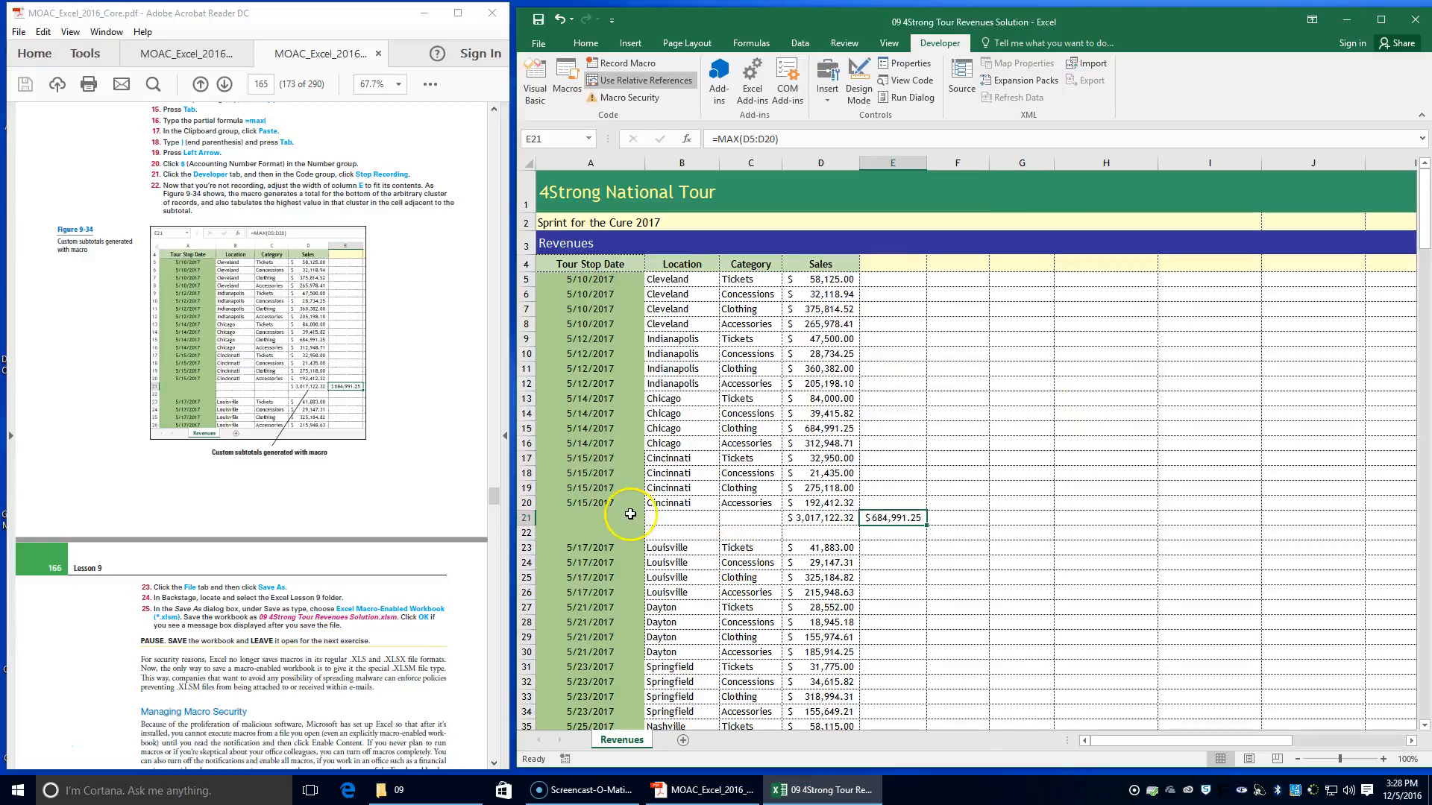
left_click(538, 22)
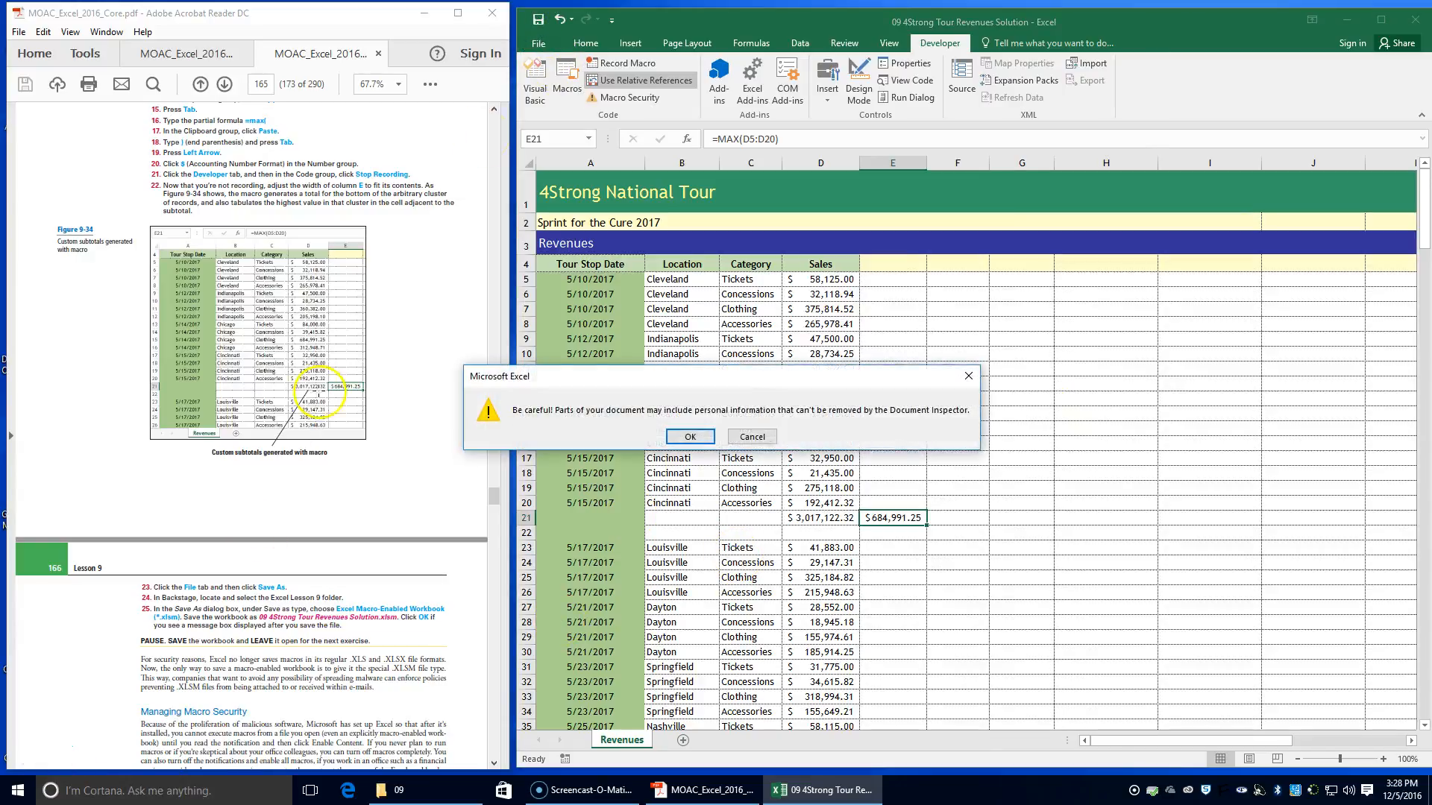
left_click(690, 435)
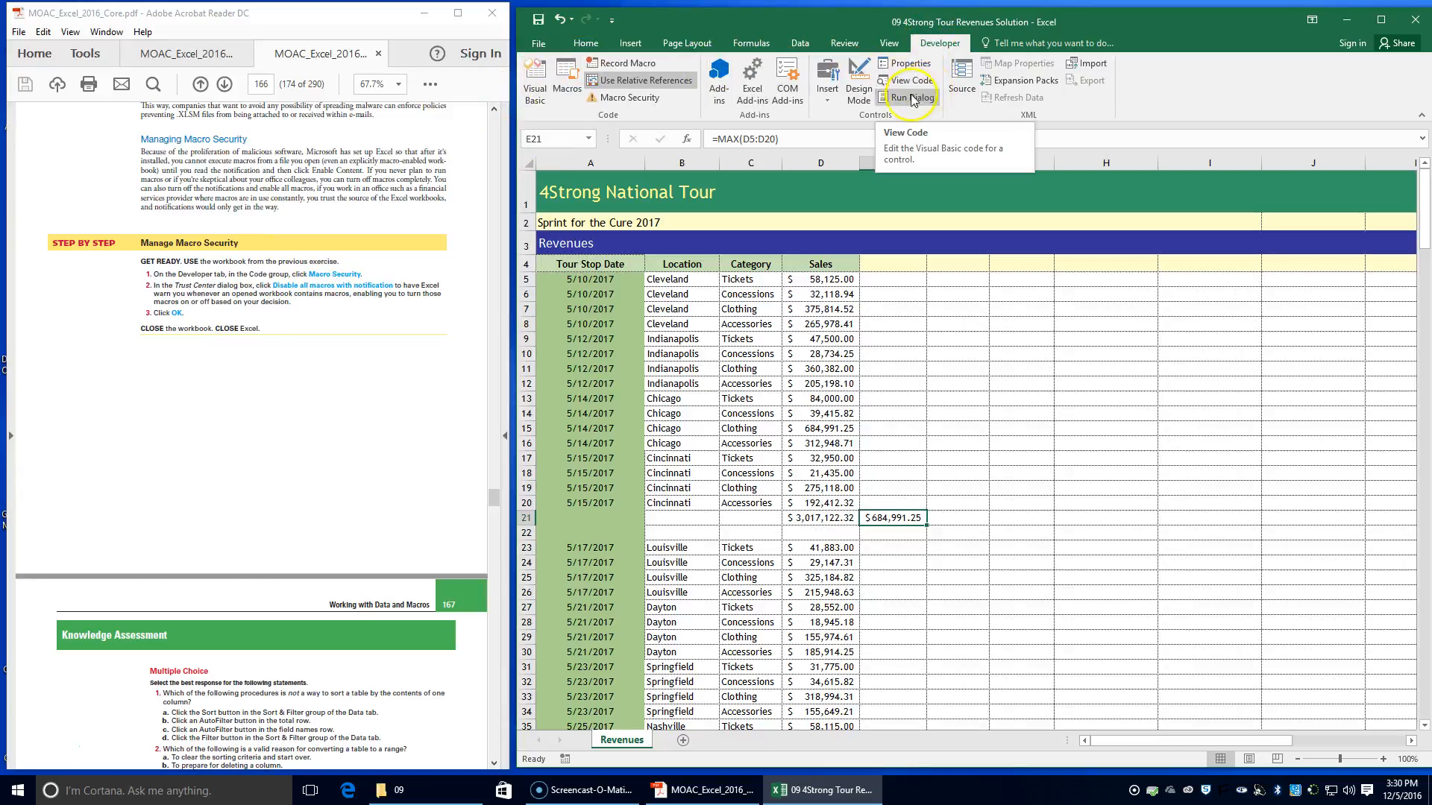
Set the macro security to Disable all macros with notification and apply the Trust Center settings
left_click(630, 100)
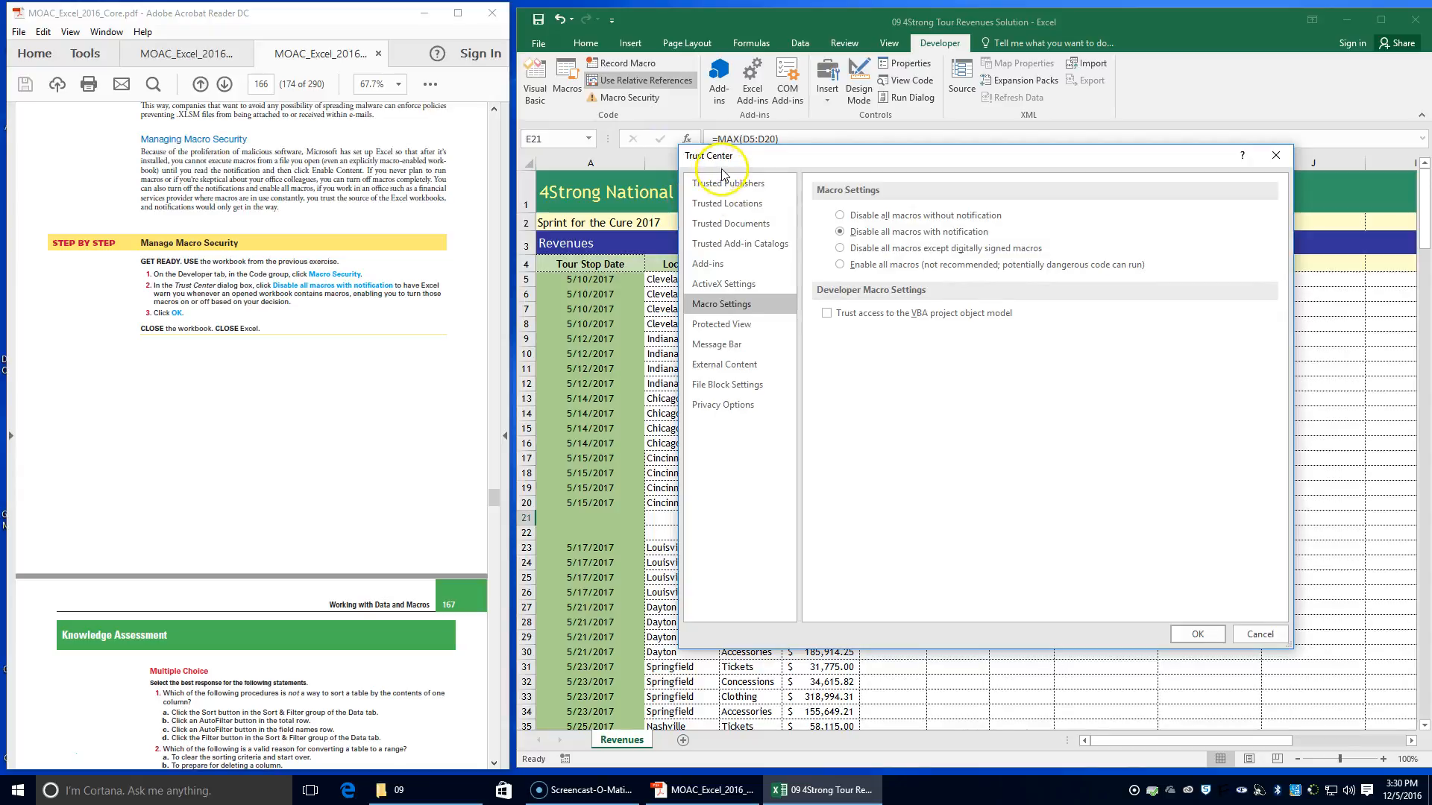
left_click(840, 218)
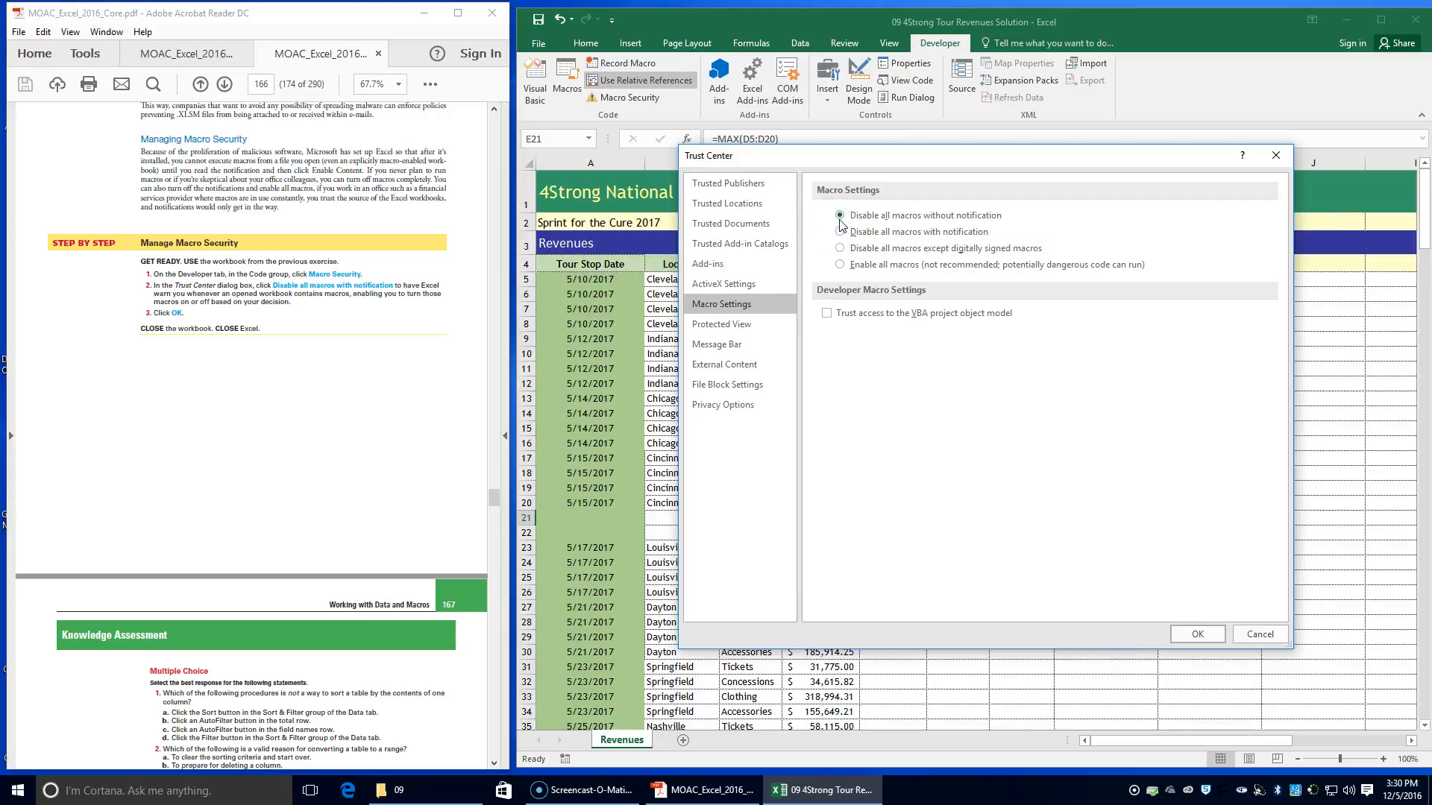
left_click(849, 235)
mouse_move(187, 294)
left_mouse_down()
mouse_move(430, 304)
mouse_move(189, 301)
left_mouse_up()
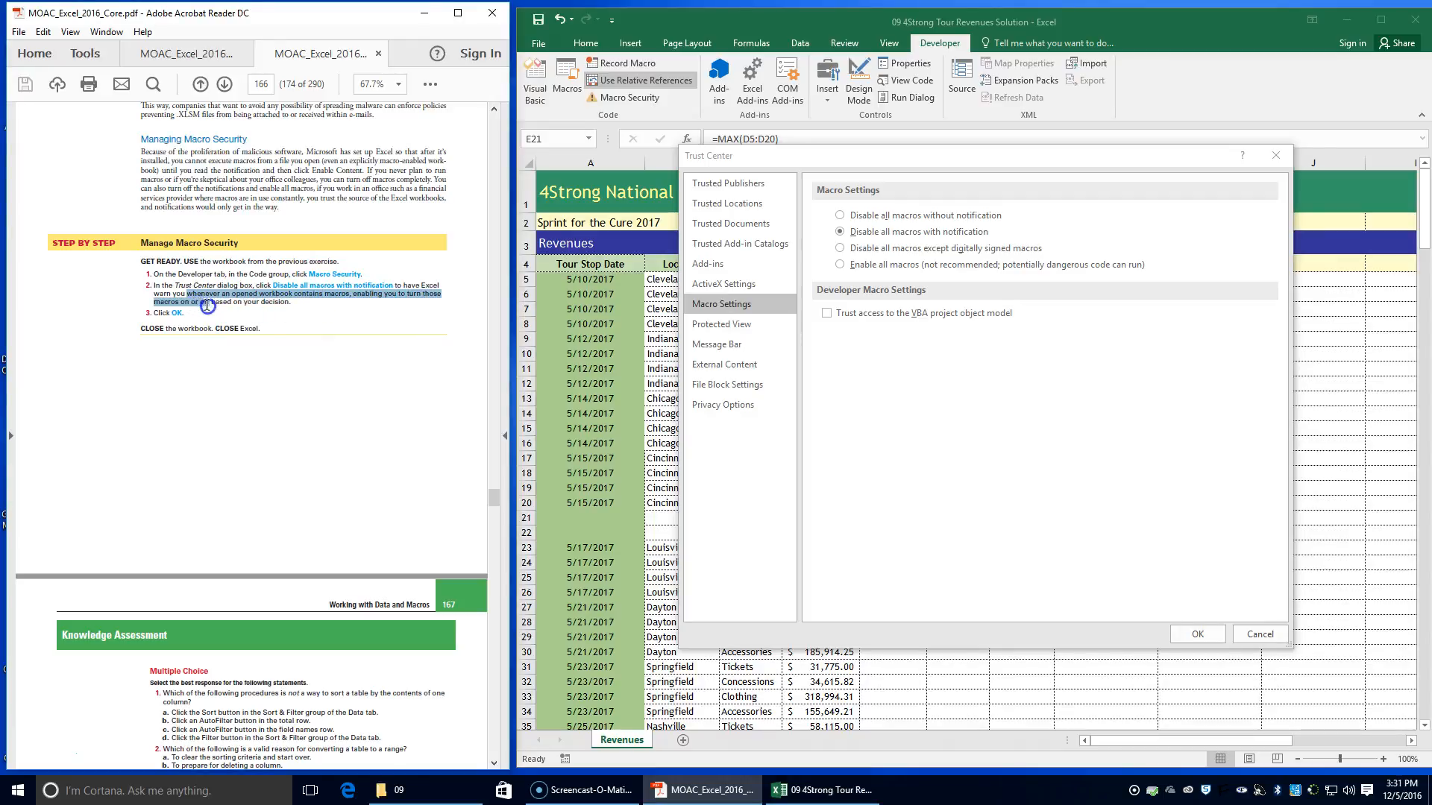
left_click_drag(291, 301, 292, 302)
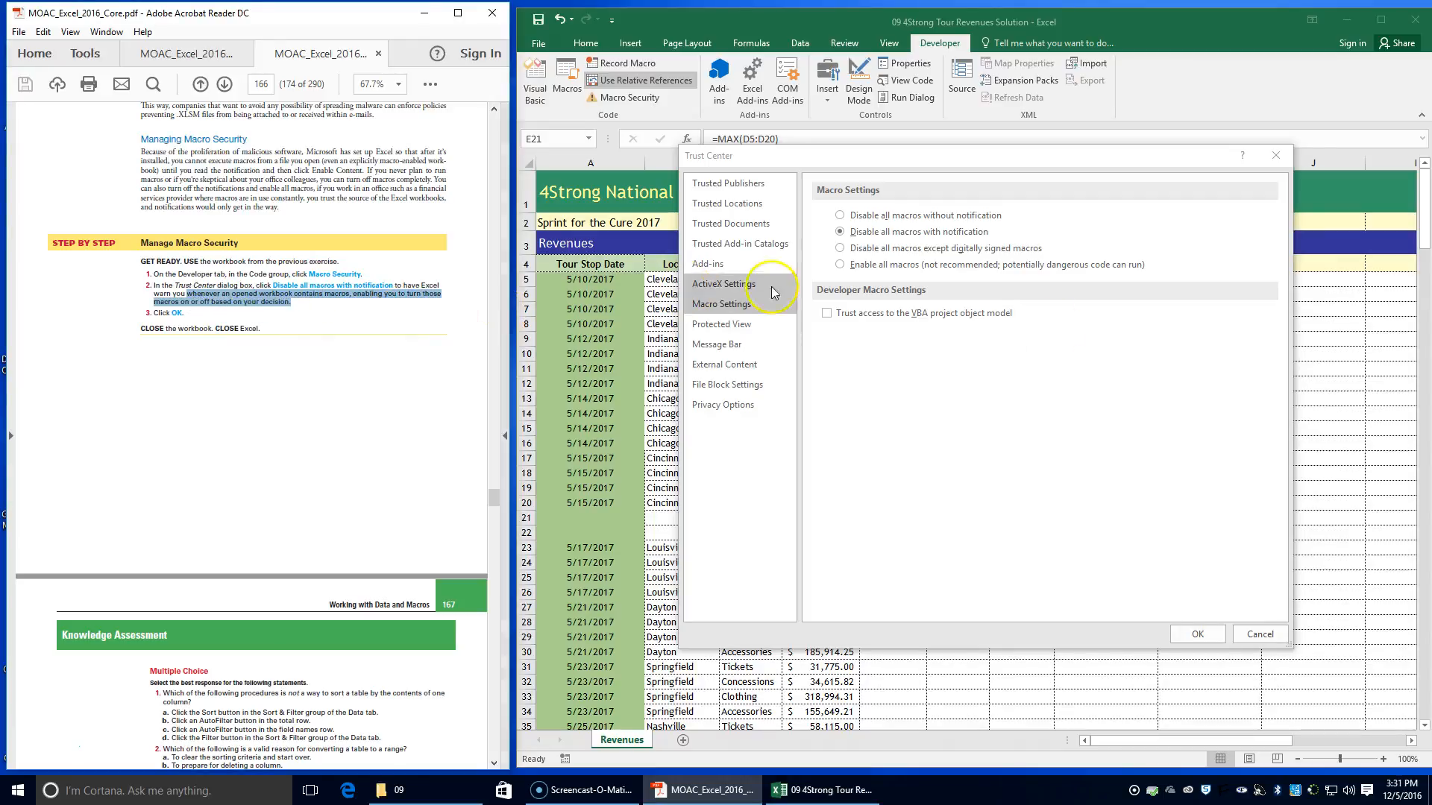
left_click(1193, 633)
Save the 09 4Strong Tour Revenues Solution workbook again, accepting the personal information warning
scroll(293, 388, "down", 1)
scroll(293, 387, "up", 9)
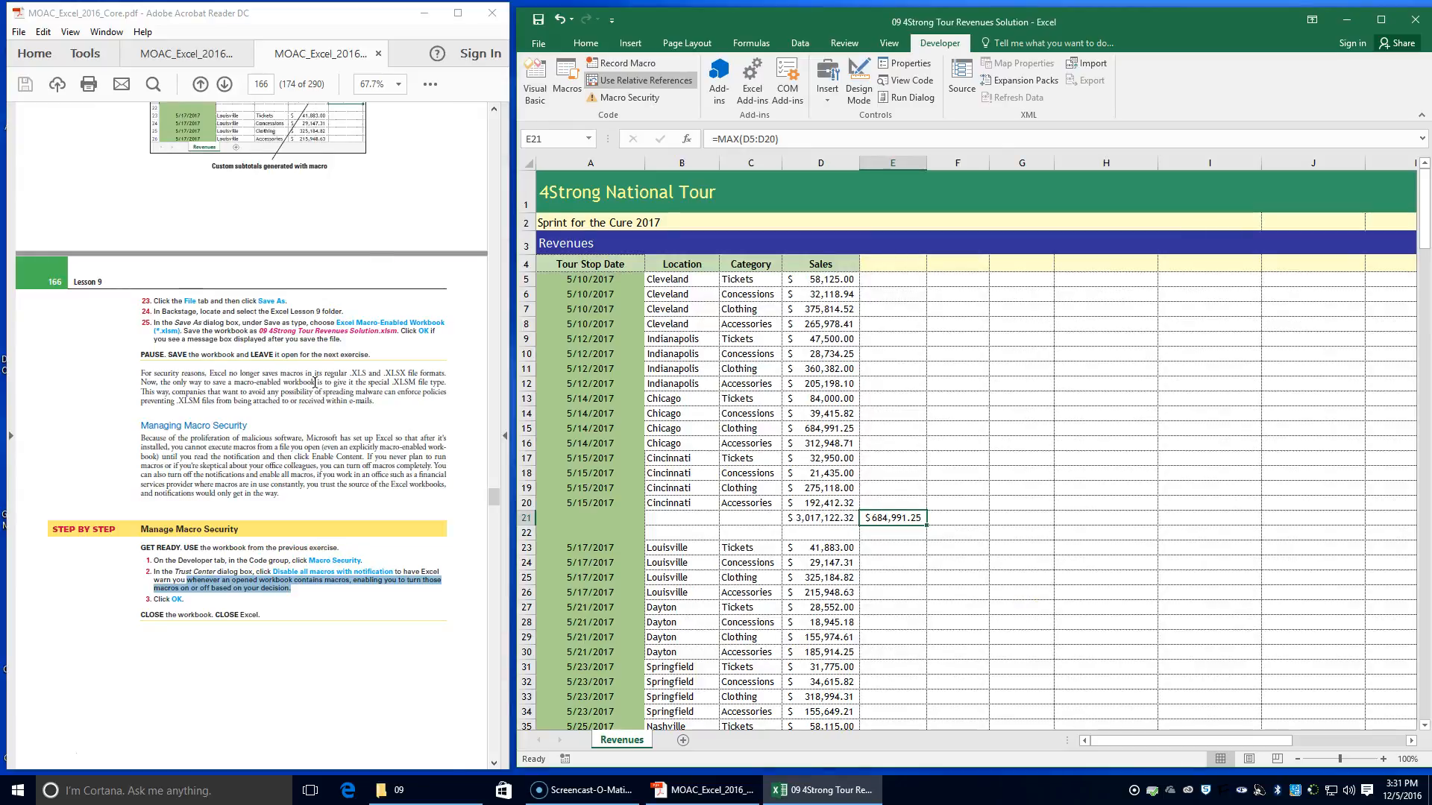
scroll(315, 383, "down", 2)
scroll(810, 452, "down", 20)
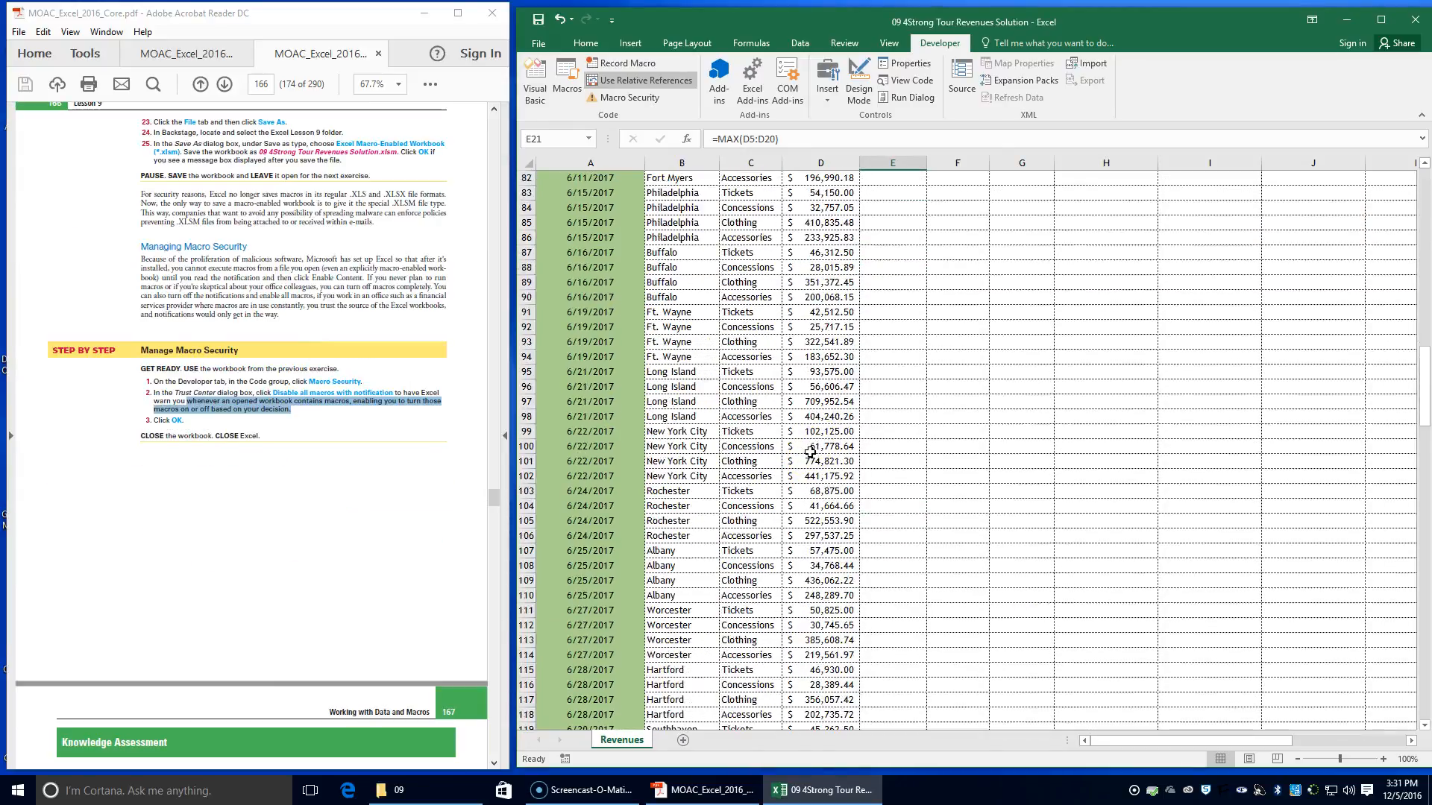
scroll(810, 452, "up", 20)
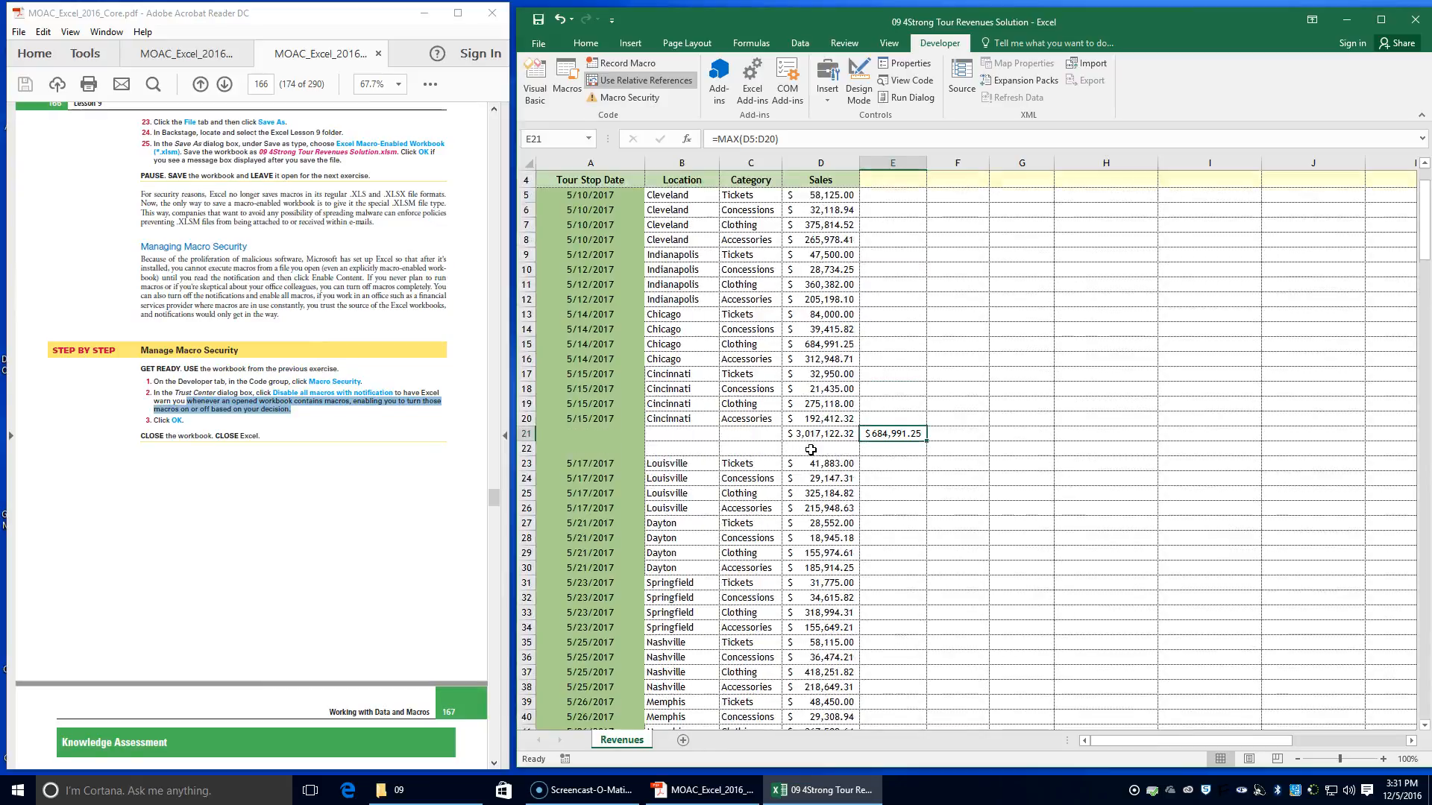
scroll(810, 450, "up", 1)
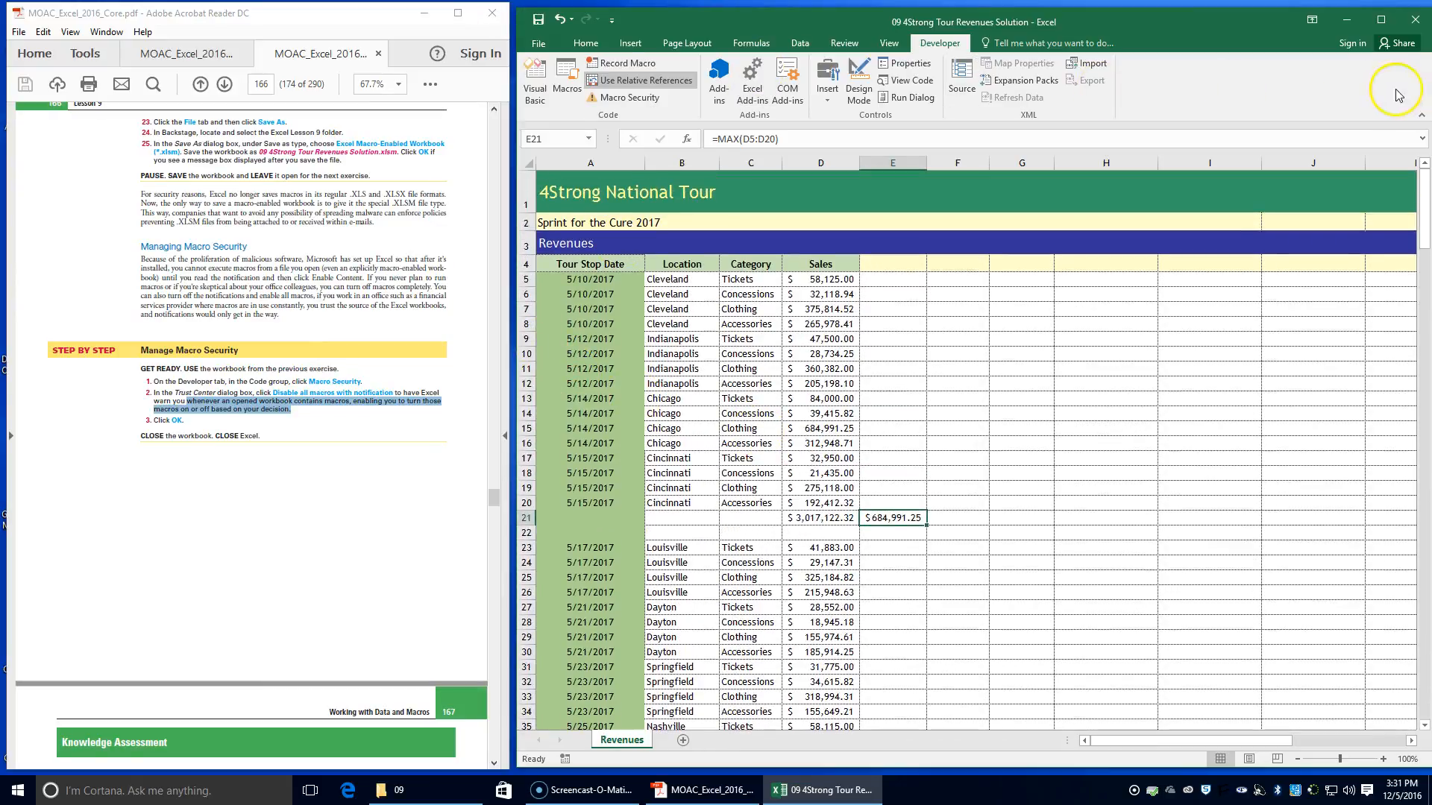
left_click(538, 24)
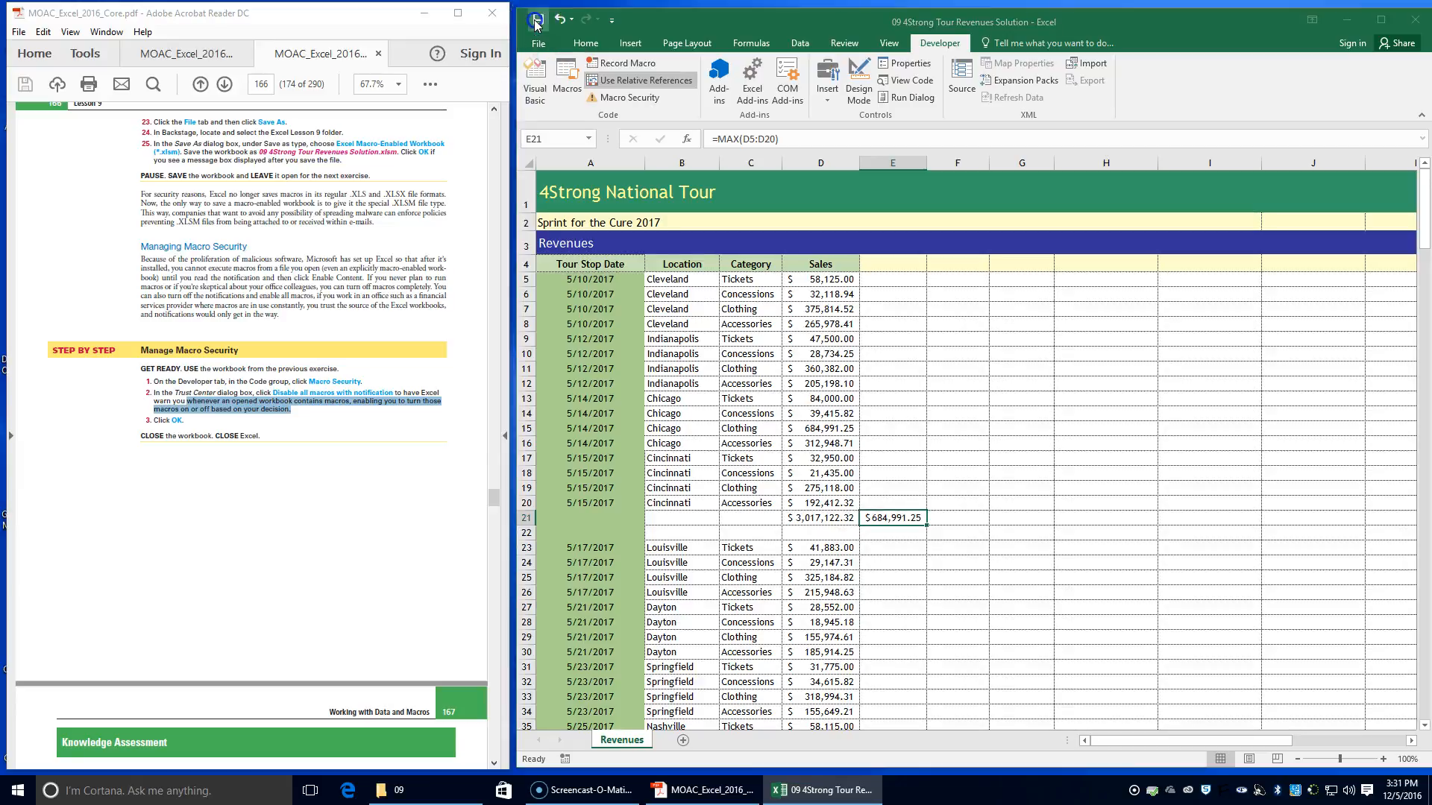
left_click(697, 441)
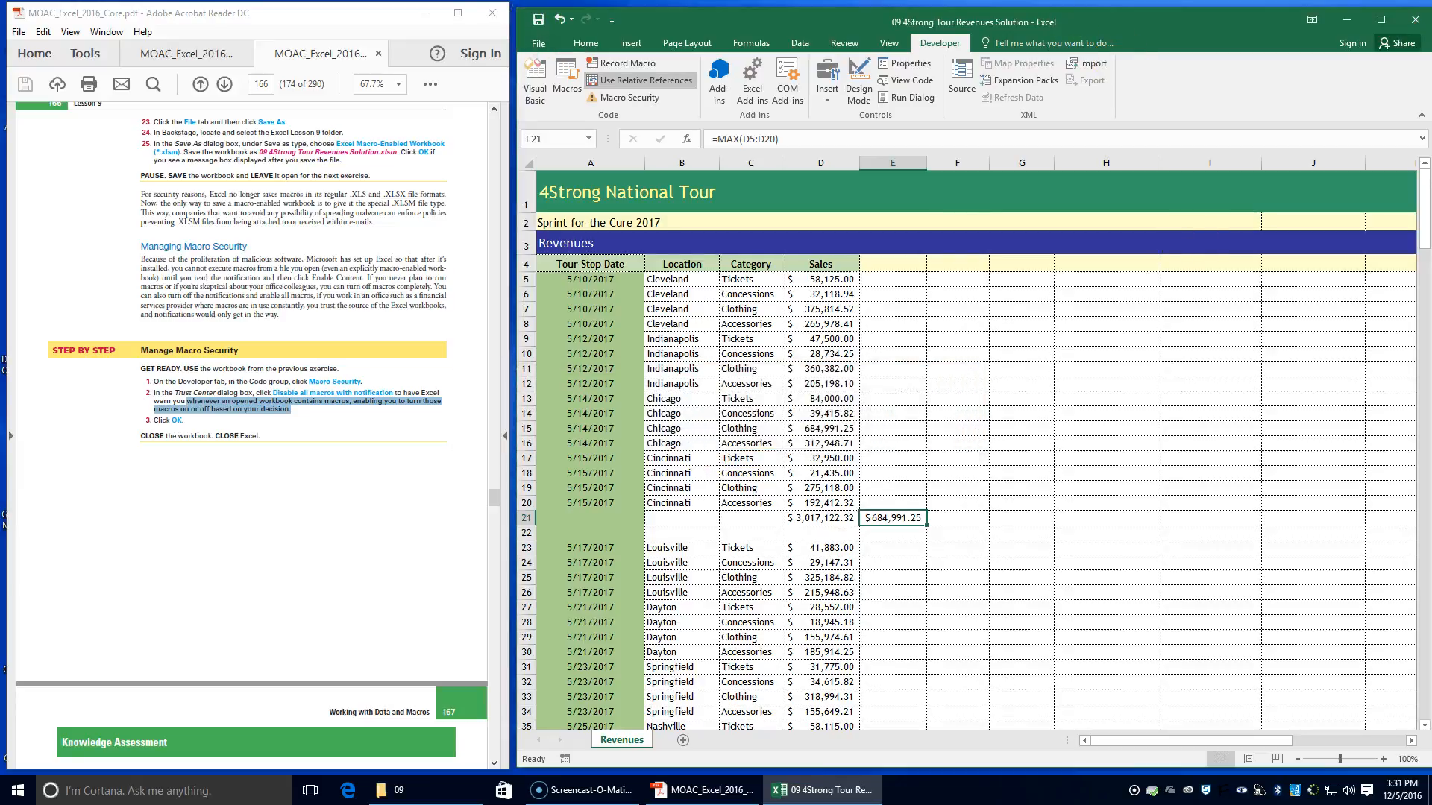
Close the workbook with Excel and close the 09 data files folder window
left_click(1415, 20)
scroll(325, 406, "down", 3)
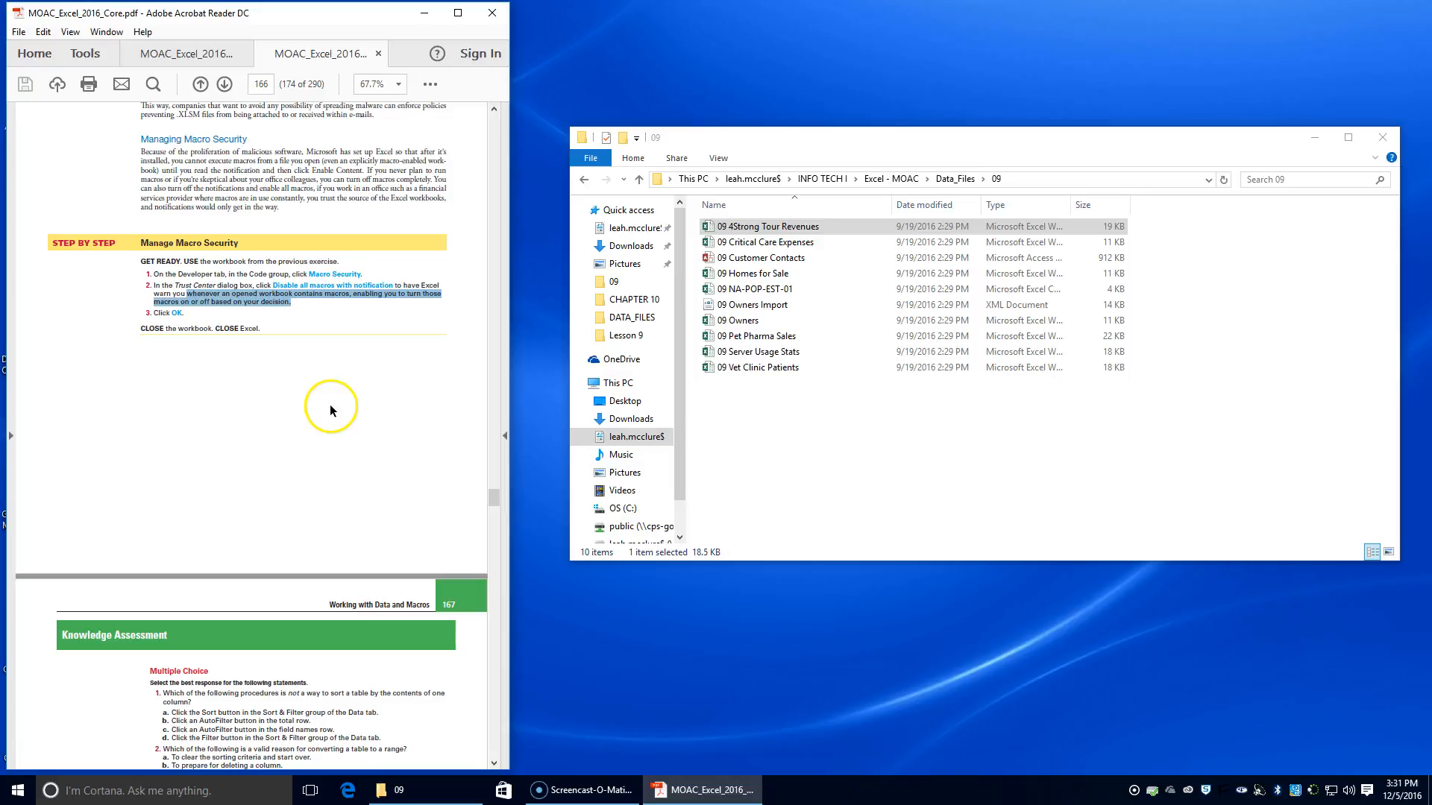
left_click(1381, 139)
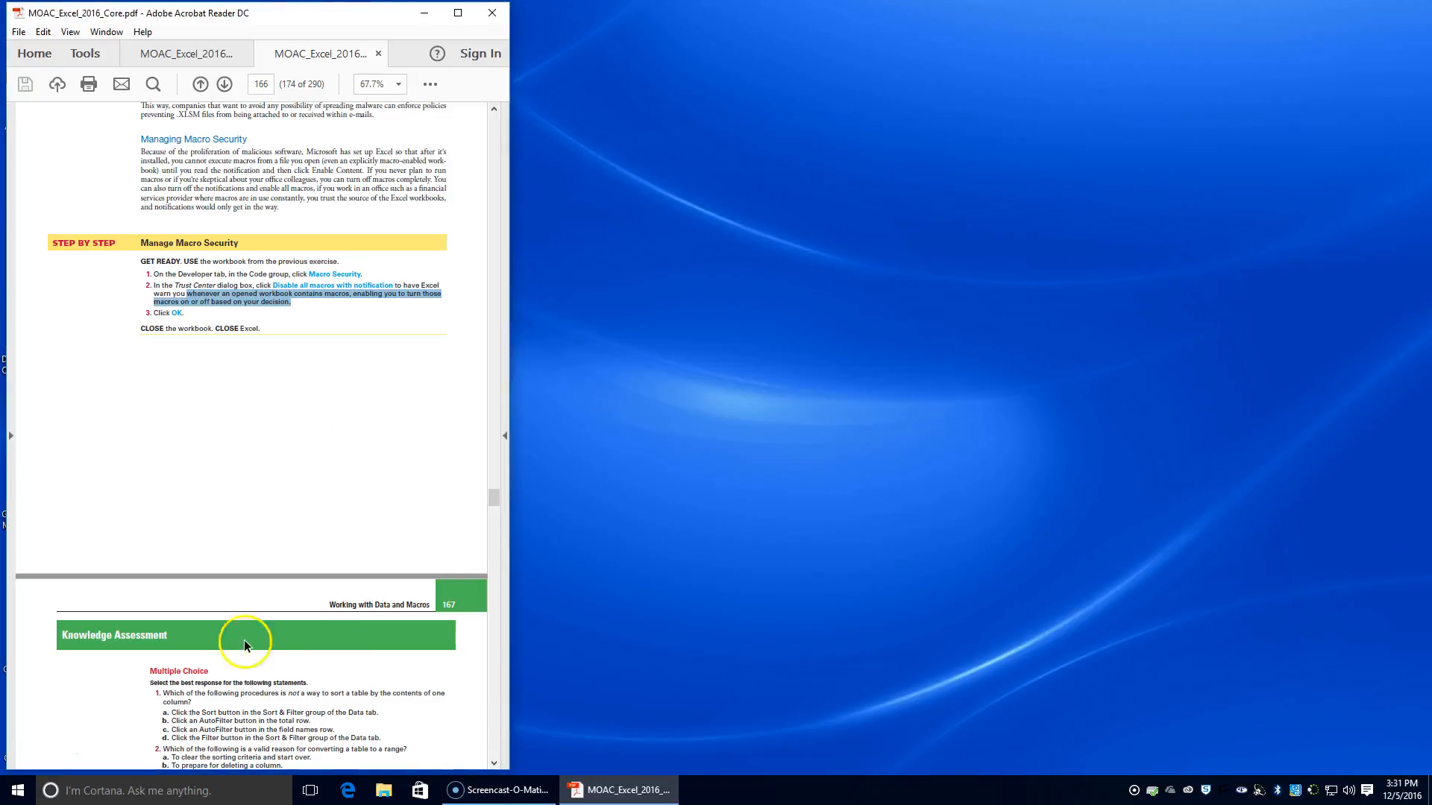
Look through the Lesson 9 Knowledge Assessment questions and the Project 9-1 instructions in the textbook PDF
scroll(206, 675, "down", 8)
scroll(207, 677, "down", 8)
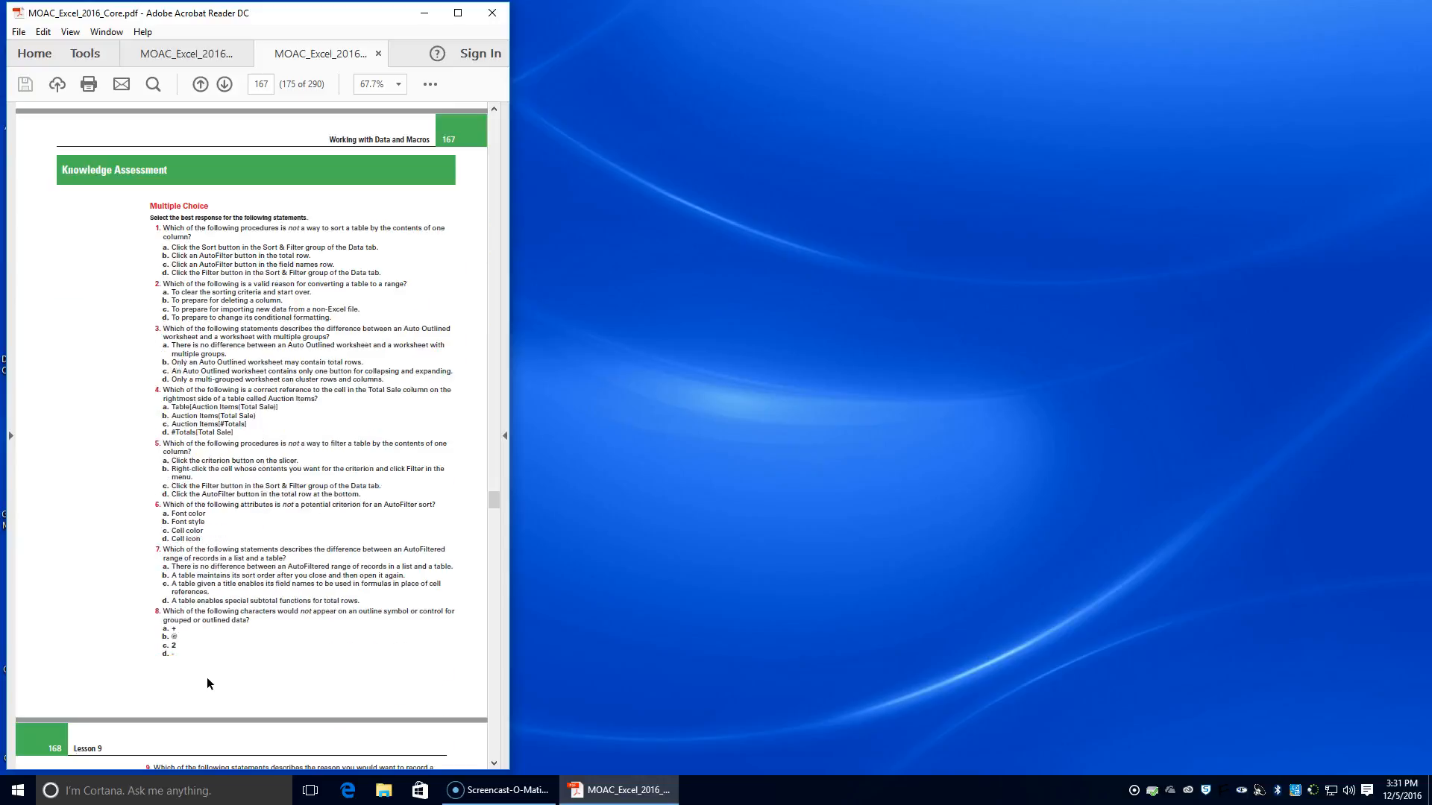
scroll(208, 661, "up", 3)
scroll(209, 622, "down", 5)
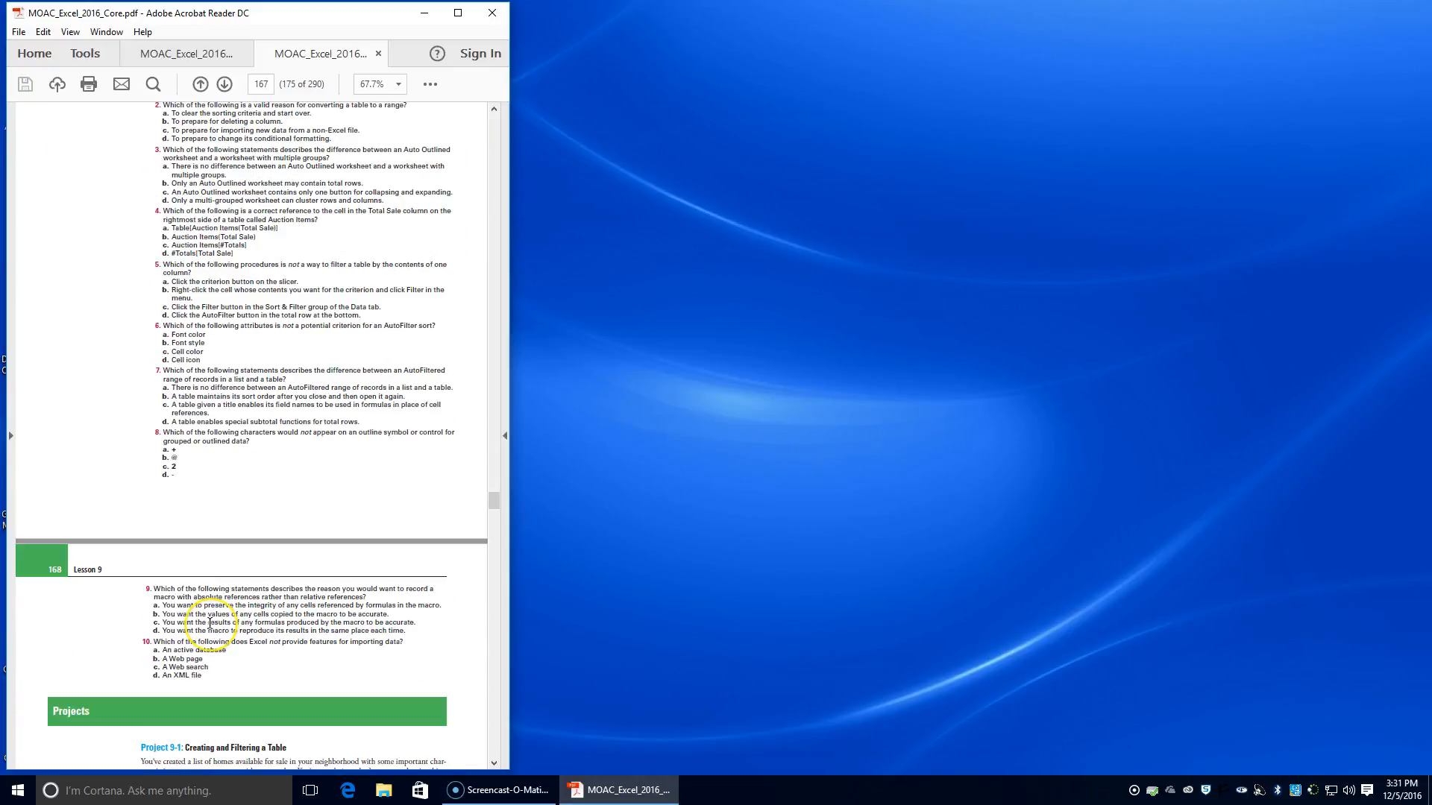
scroll(210, 622, "down", 18)
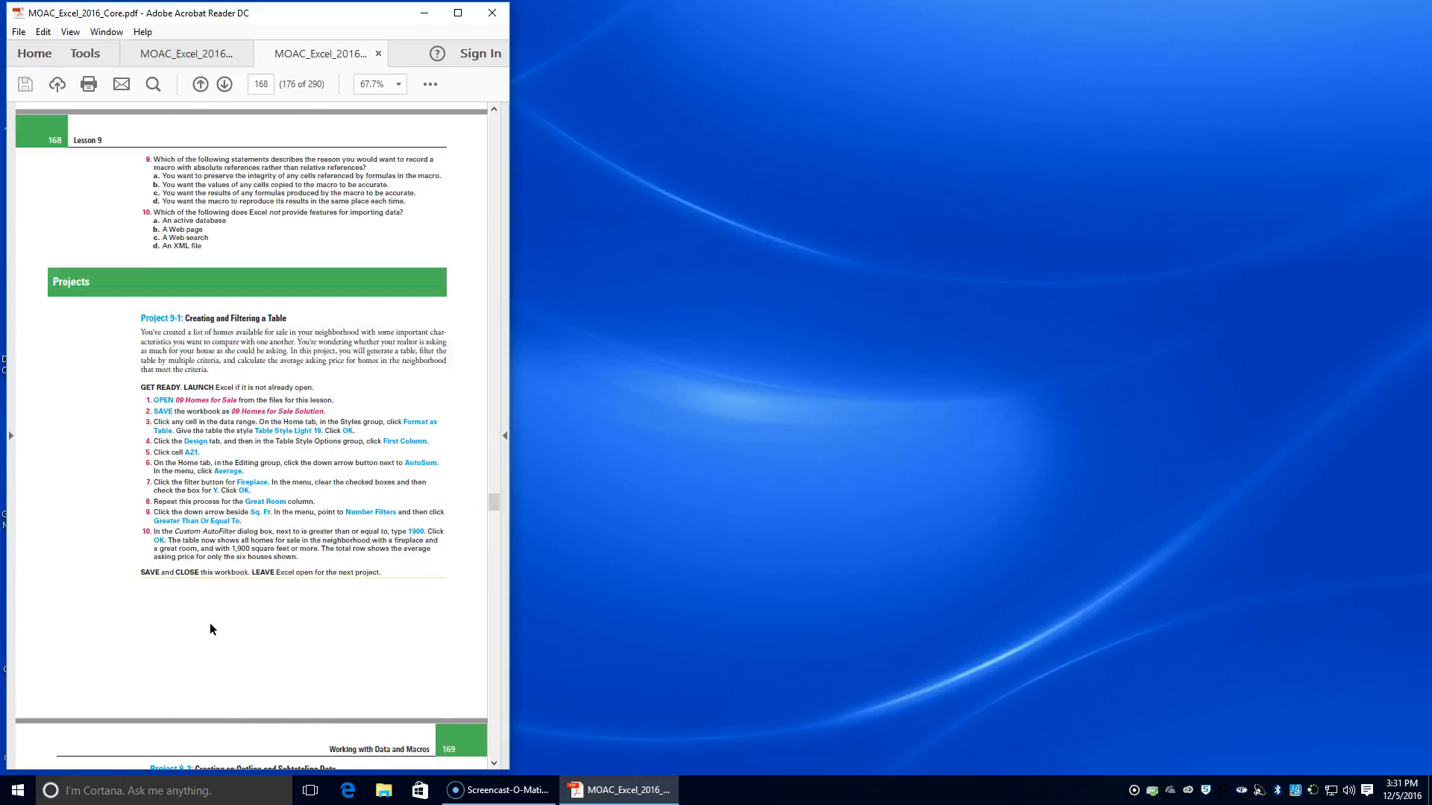